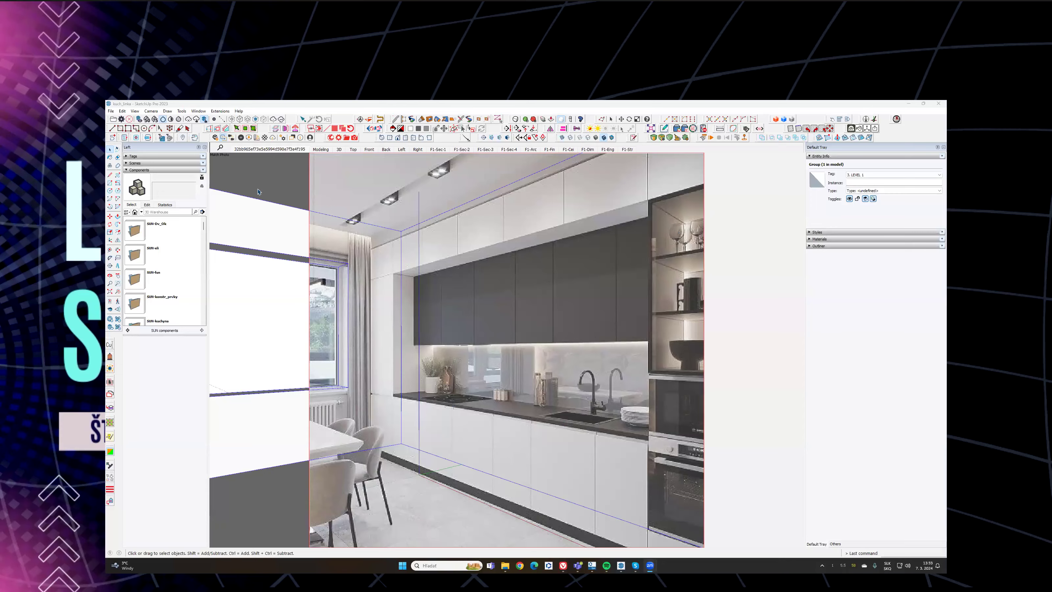
middle_click_drag(542, 421, 834, 367)
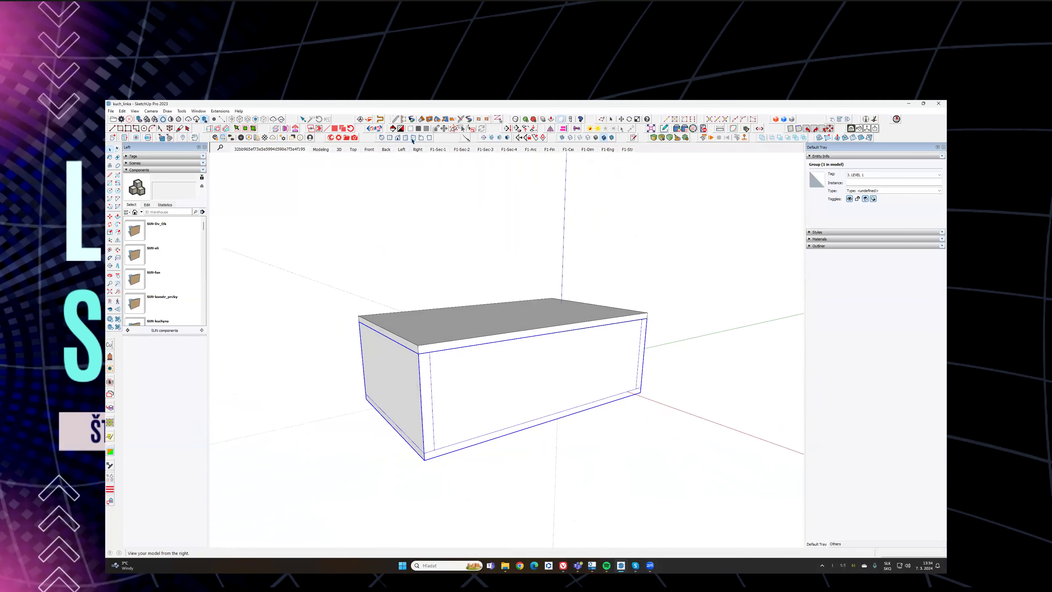
left_click(282, 149)
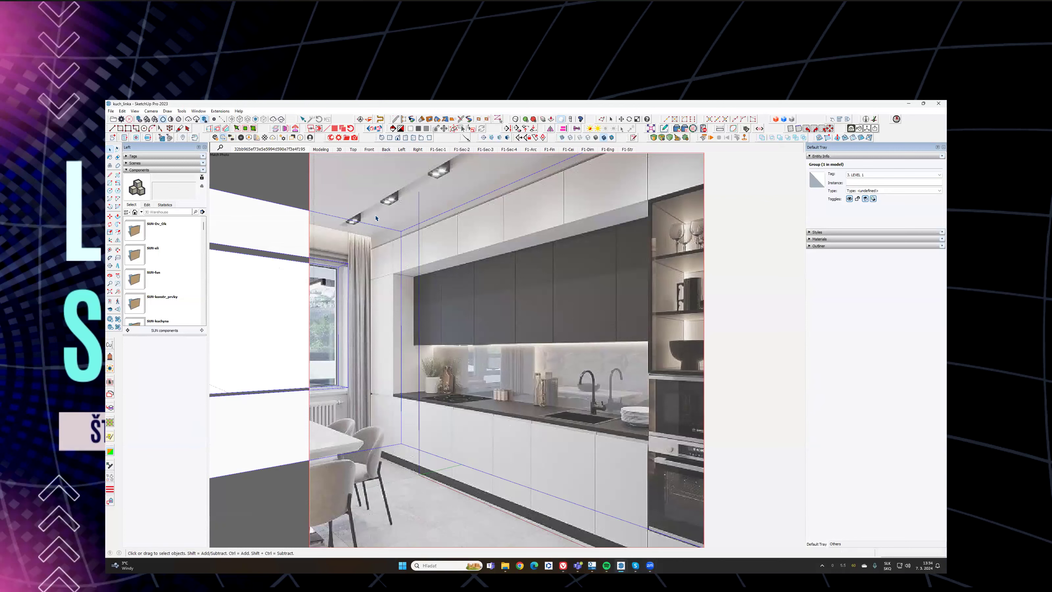
mouse_move(401, 365)
middle_mouse_down()
mouse_move(387, 352)
mouse_move(388, 362)
middle_mouse_up()
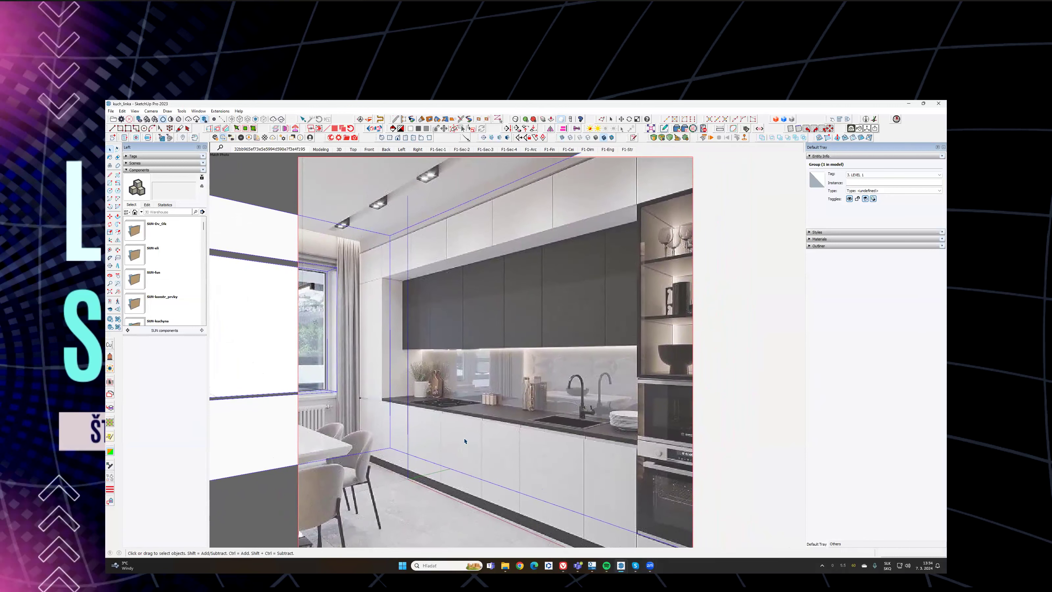
left_click(835, 543)
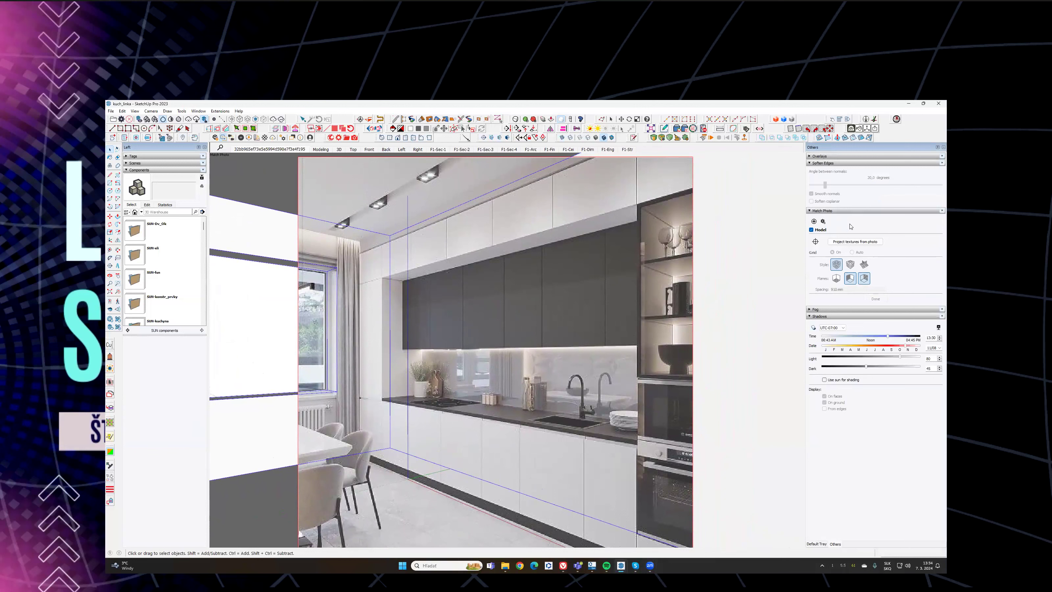
left_click(816, 544)
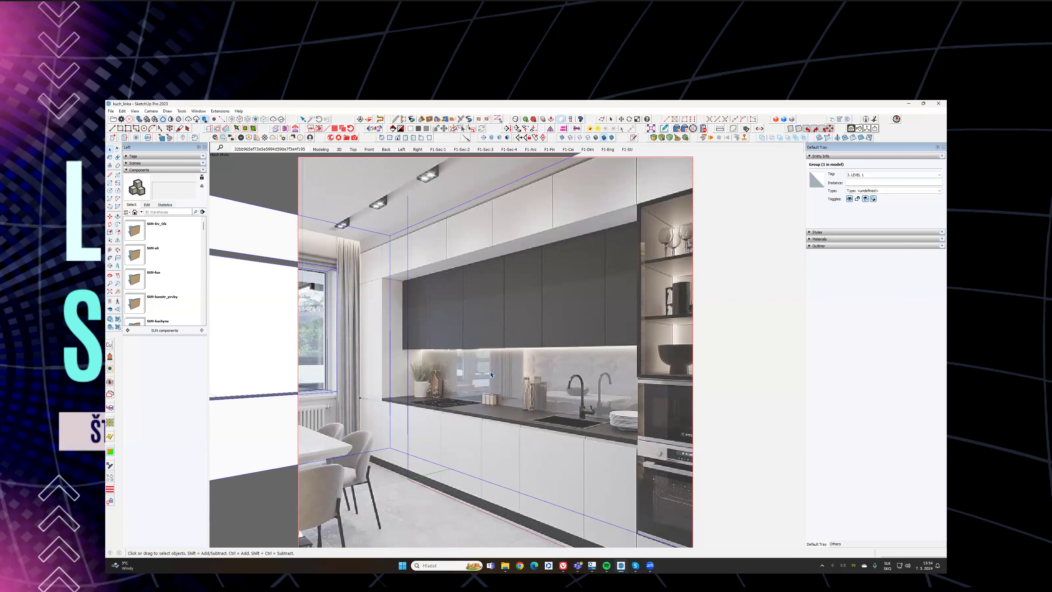
left_click(607, 565)
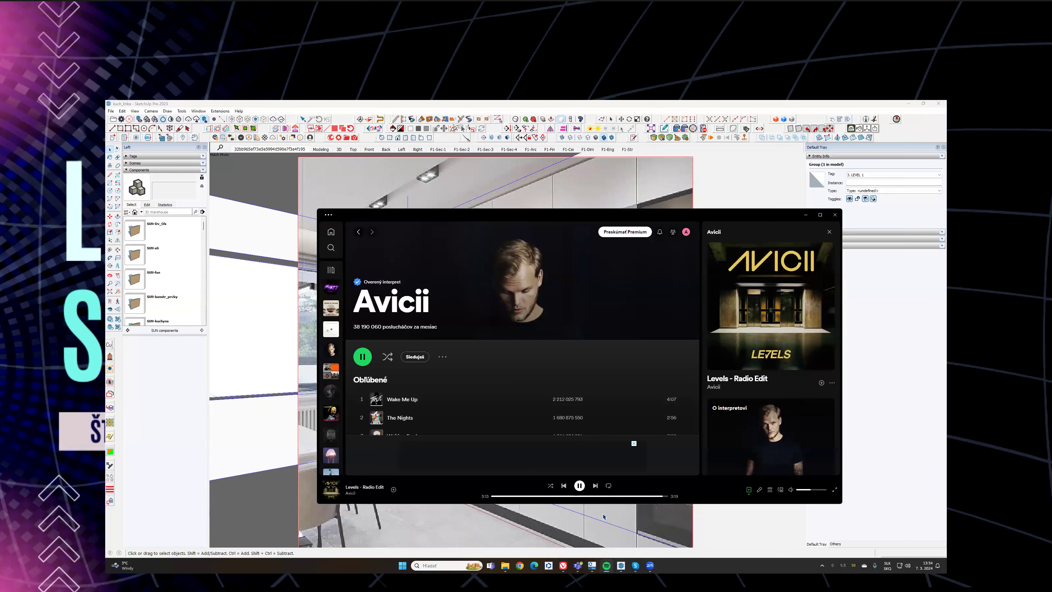
left_click(805, 214)
middle_click_drag(503, 378, 501, 385, "shift")
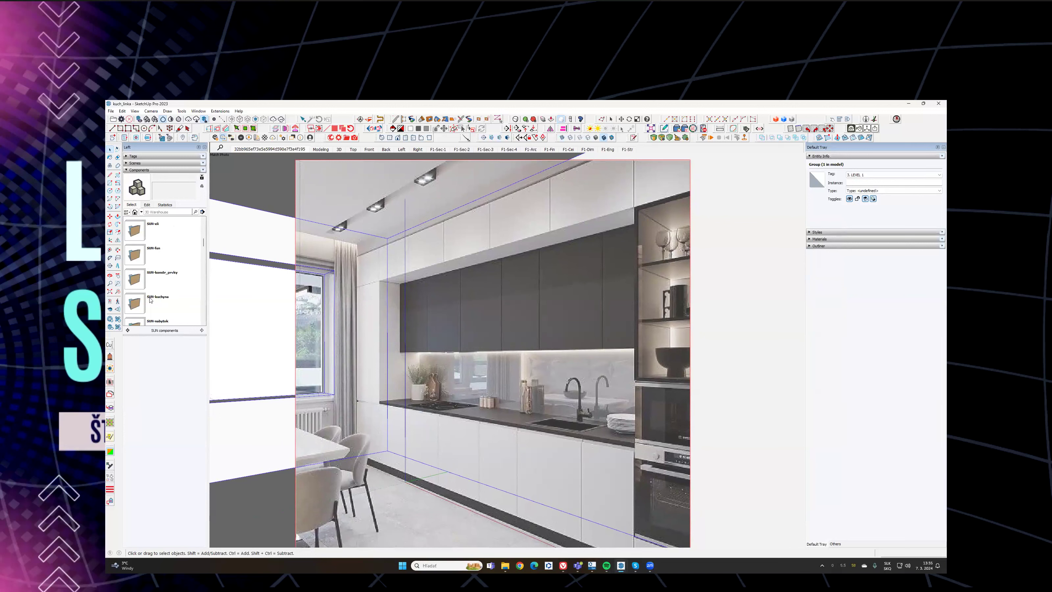
Step: Open the SUN-kuchyna component collection and find the SUN_linka_vzor kitchen unit
scroll(150, 300, "down", 2)
left_click(142, 279)
scroll(140, 295, "down", 3)
left_click(139, 276)
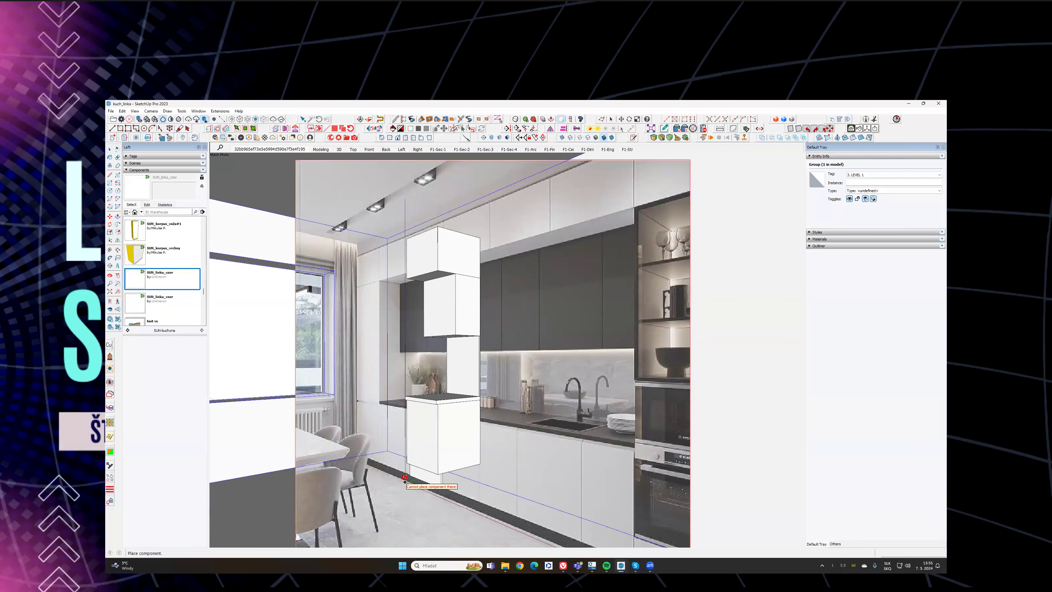
scroll(405, 482, "up", 4)
mouse_move(420, 462)
middle_mouse_down("shift")
mouse_move(427, 418)
mouse_move(421, 449)
middle_mouse_up("shift")
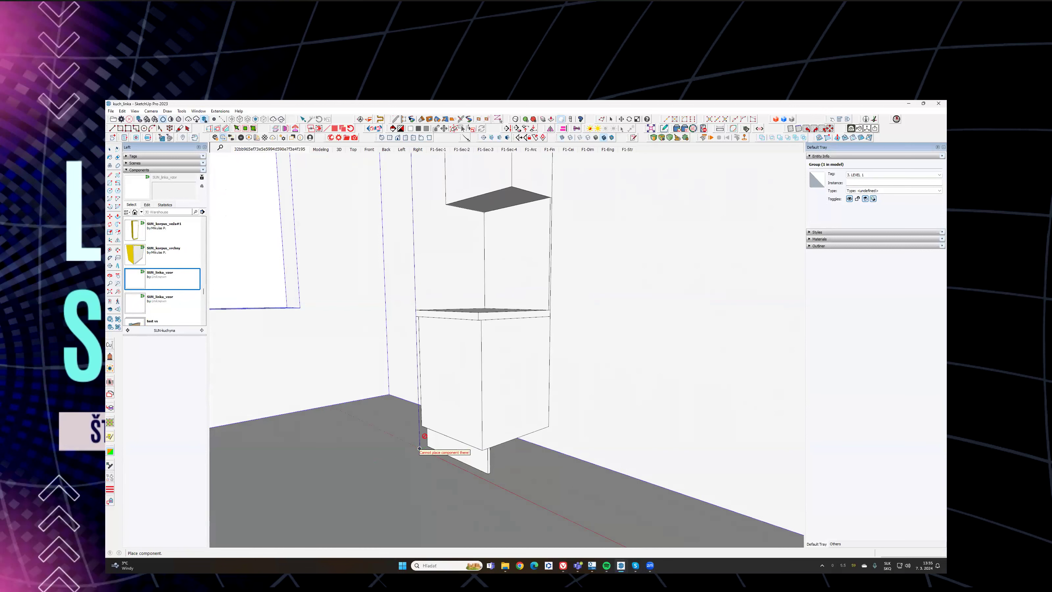
scroll(420, 448, "down", 3)
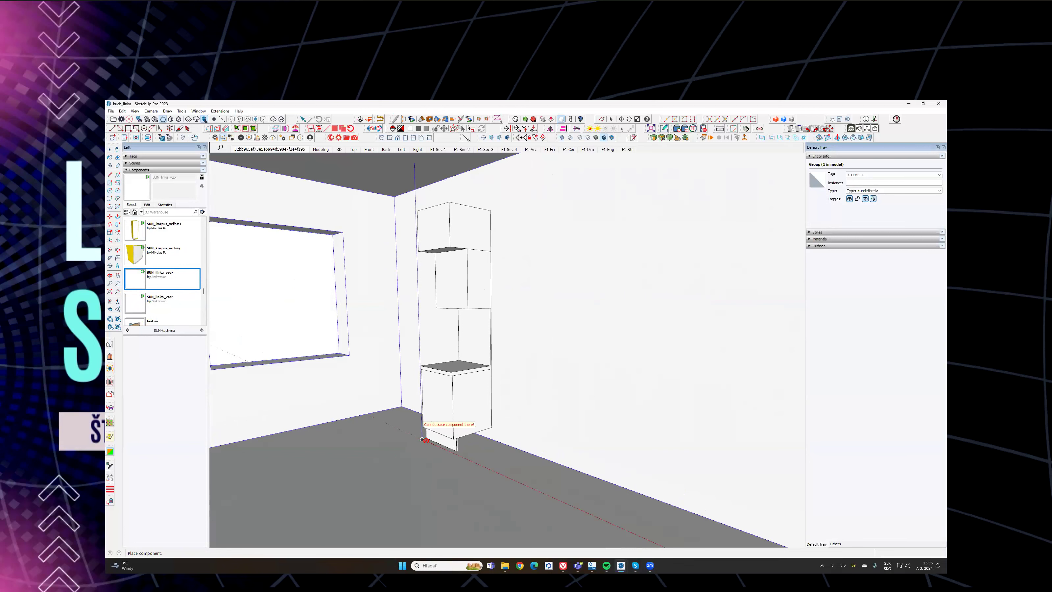
key("Escape")
Step: Place one SUN_linka_vzor kitchen unit component near the room corner beside the window
middle_click_drag(428, 426, 373, 323)
middle_click_drag(641, 395, 502, 400)
left_click(139, 284)
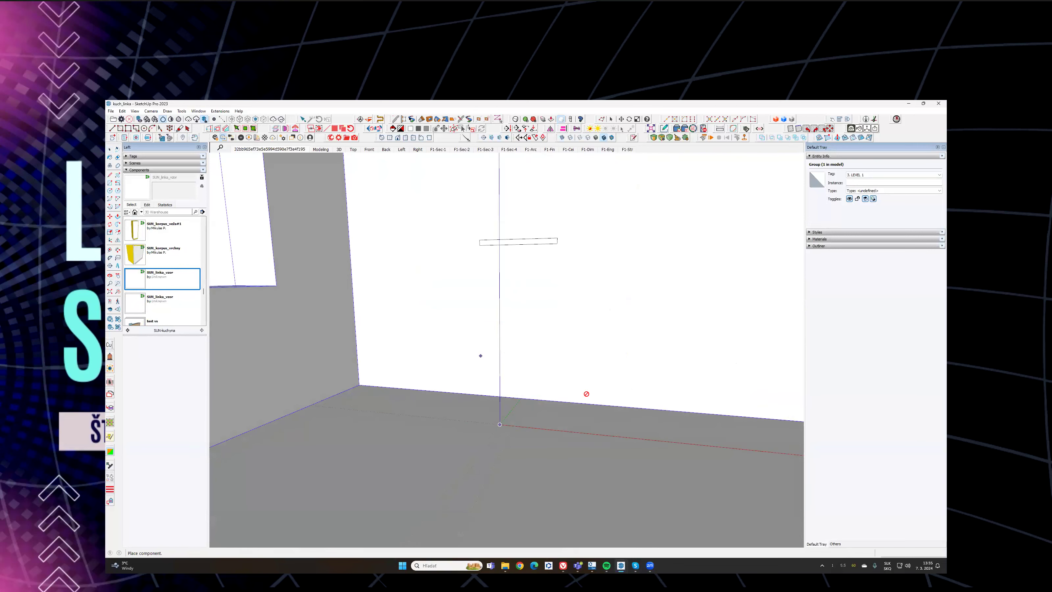
middle_click_drag(374, 380, 803, 405)
left_click(566, 409)
Step: Move the placed kitchen unit by its lower corner so that it stands on the floor inside the room
scroll(562, 402, "up", 5)
left_click(573, 403)
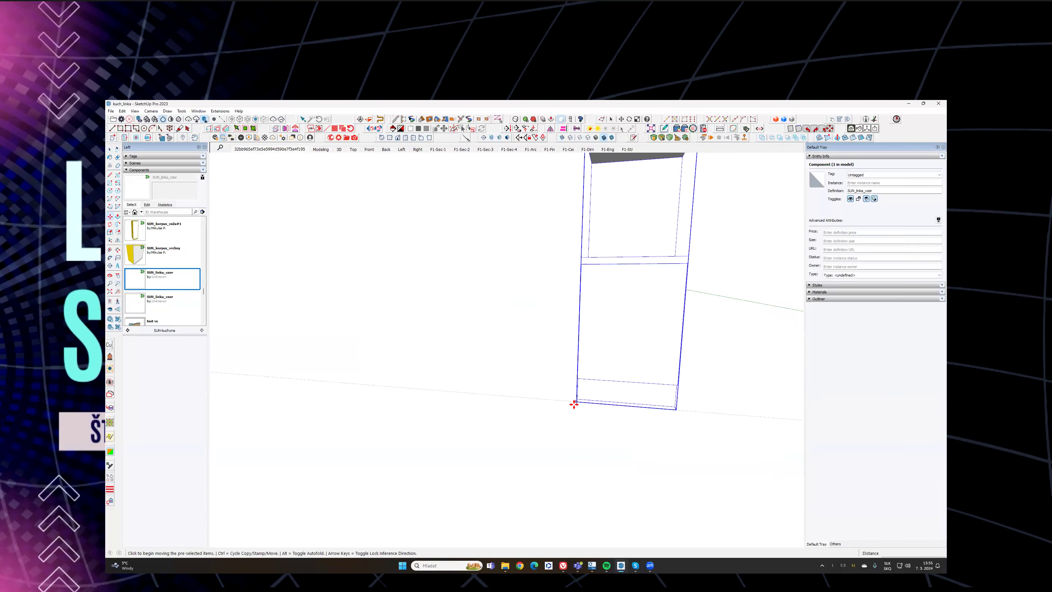
middle_click_drag(638, 399, 226, 384)
left_click(546, 432)
middle_click_drag(582, 428, 456, 383)
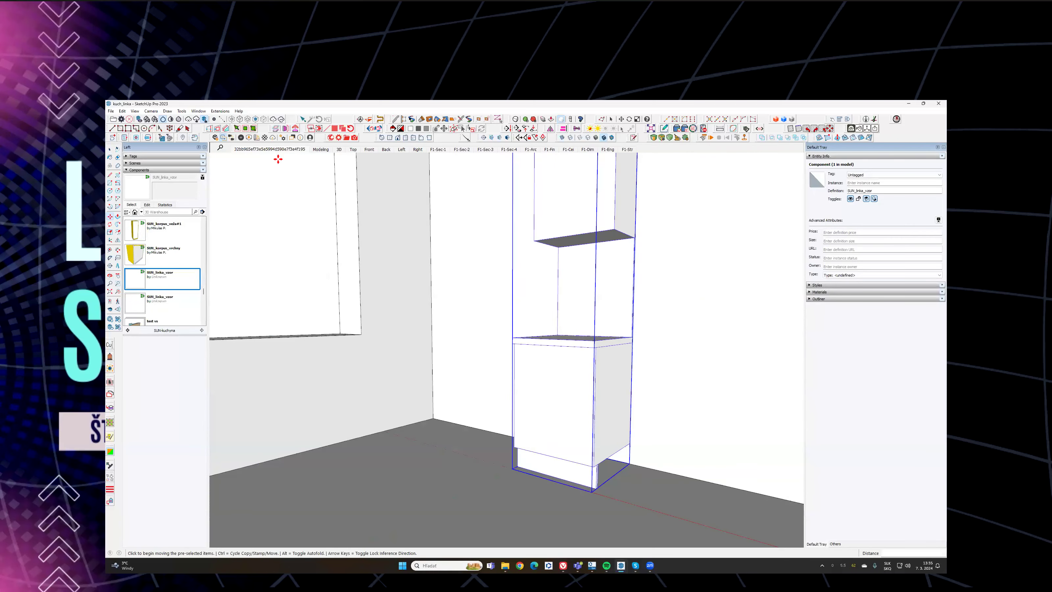
Step: Open the component options of the placed kitchen unit and enlarge the window to list all its parameters
left_click(279, 152)
scroll(471, 389, "up", 4)
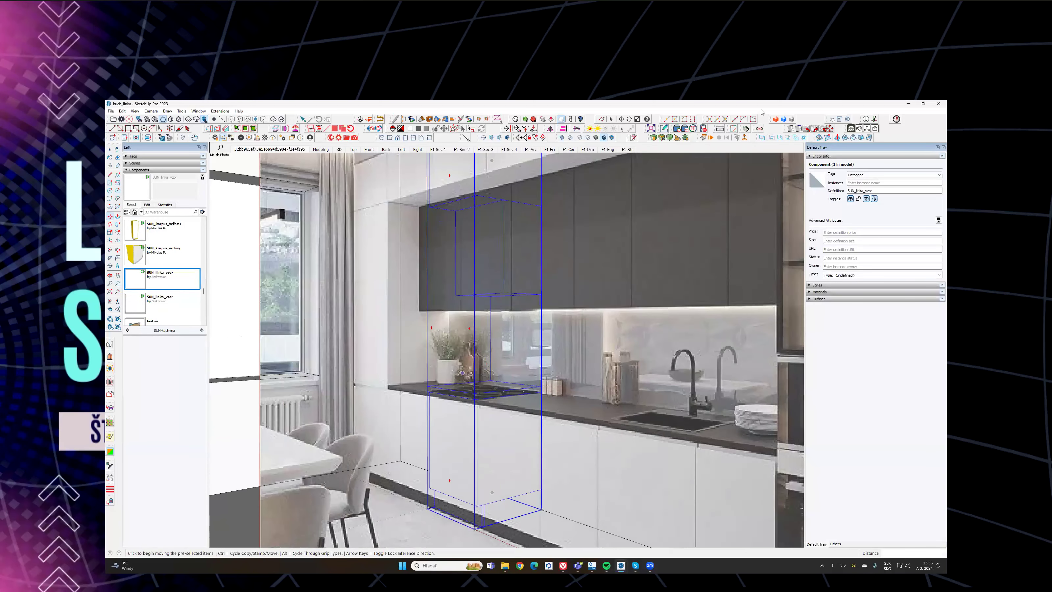
scroll(508, 326, "down", 3)
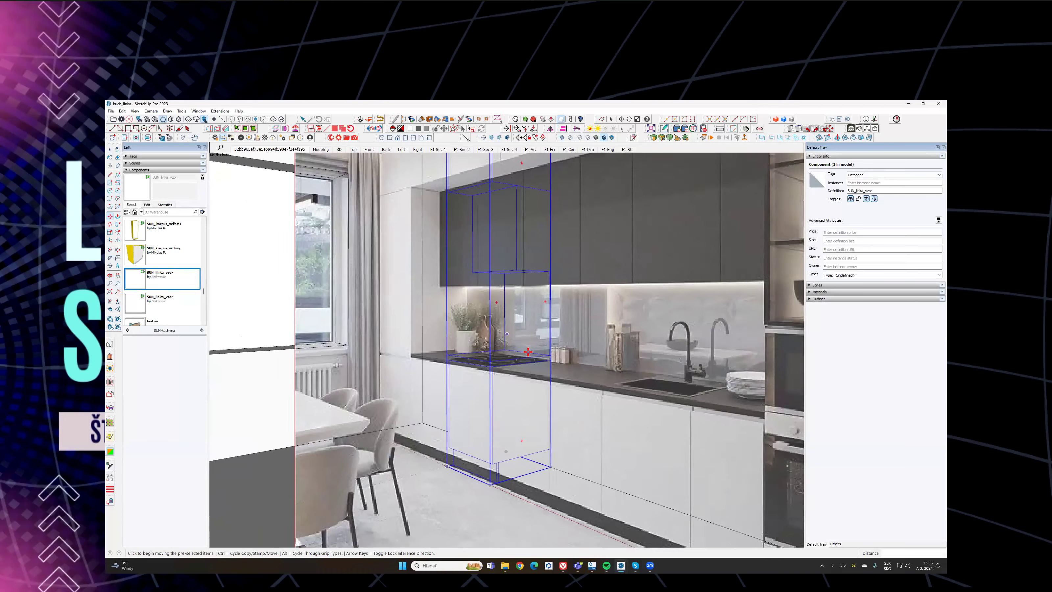
middle_click_drag(508, 326, 546, 369)
key("m")
key("space")
left_click(840, 119)
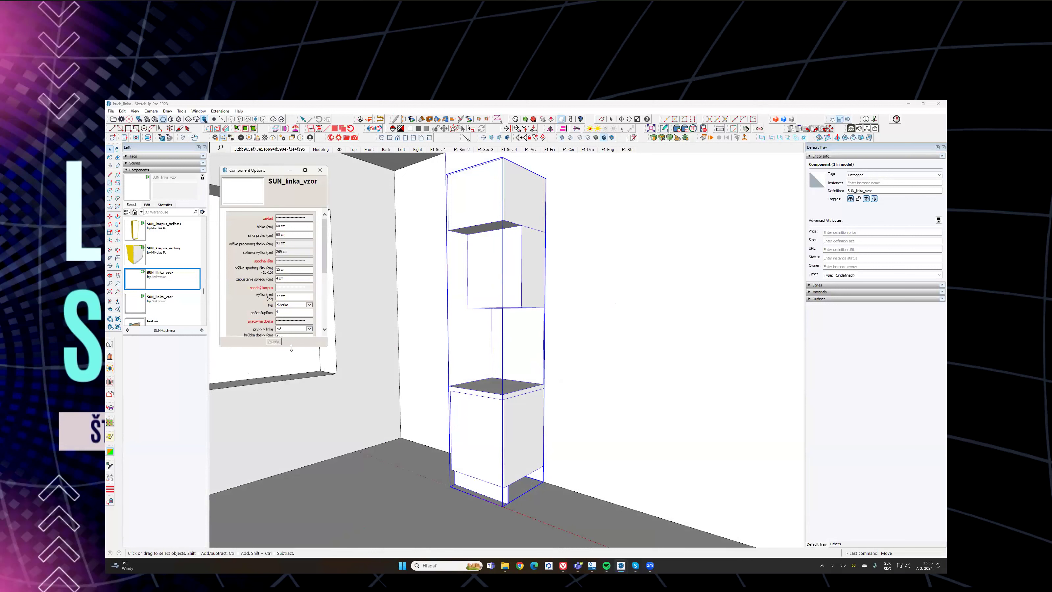
left_click_drag(291, 347, 291, 472)
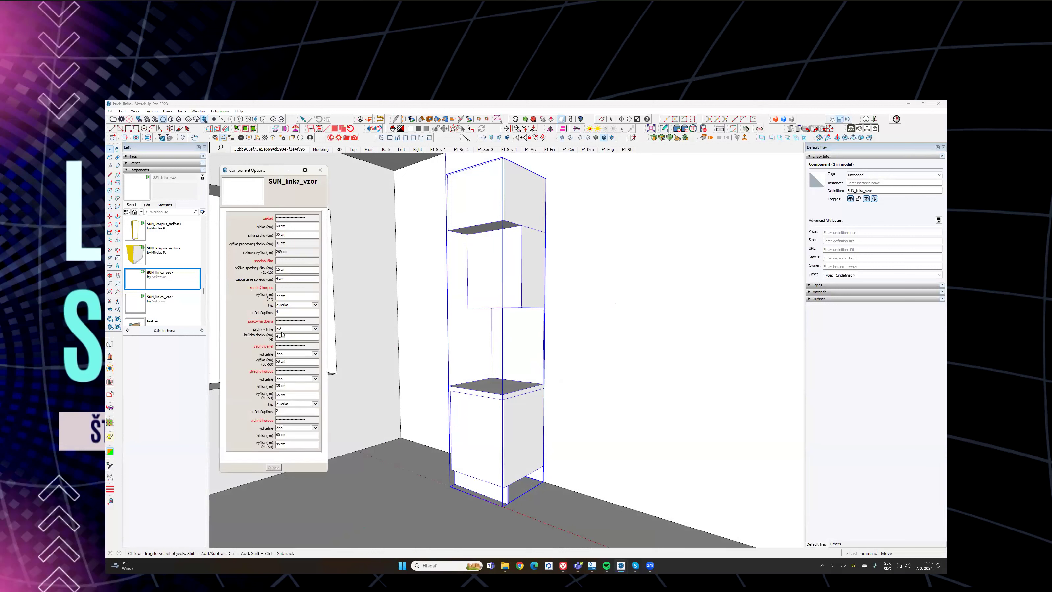
Step: In the matched kitchen photo scene, set the unit's bottom plinth height (výška spodnej lišty) to 10 cm
middle_click_drag(514, 375, 575, 367)
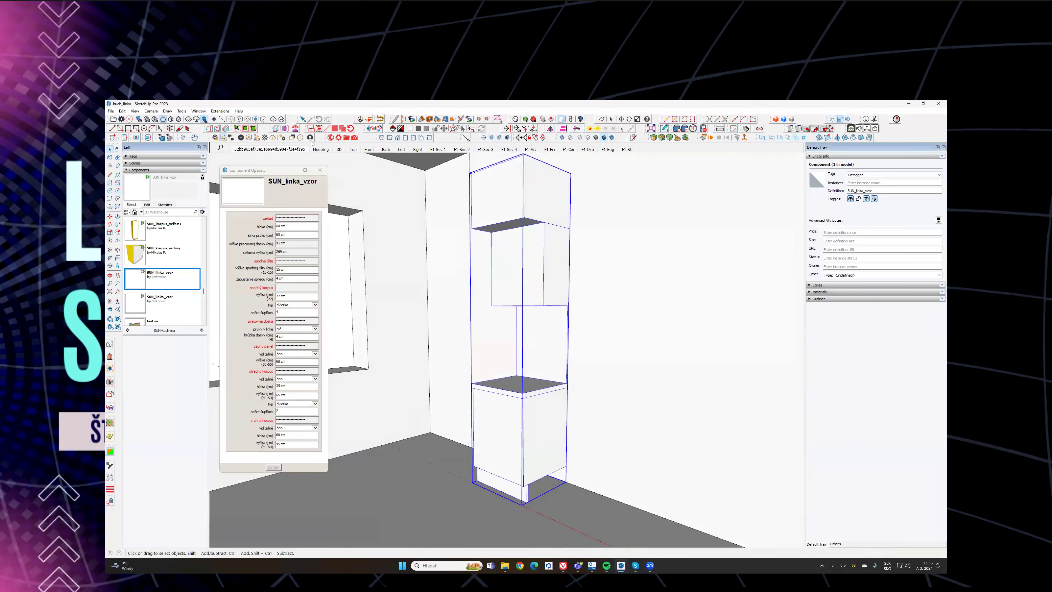
left_click(280, 149)
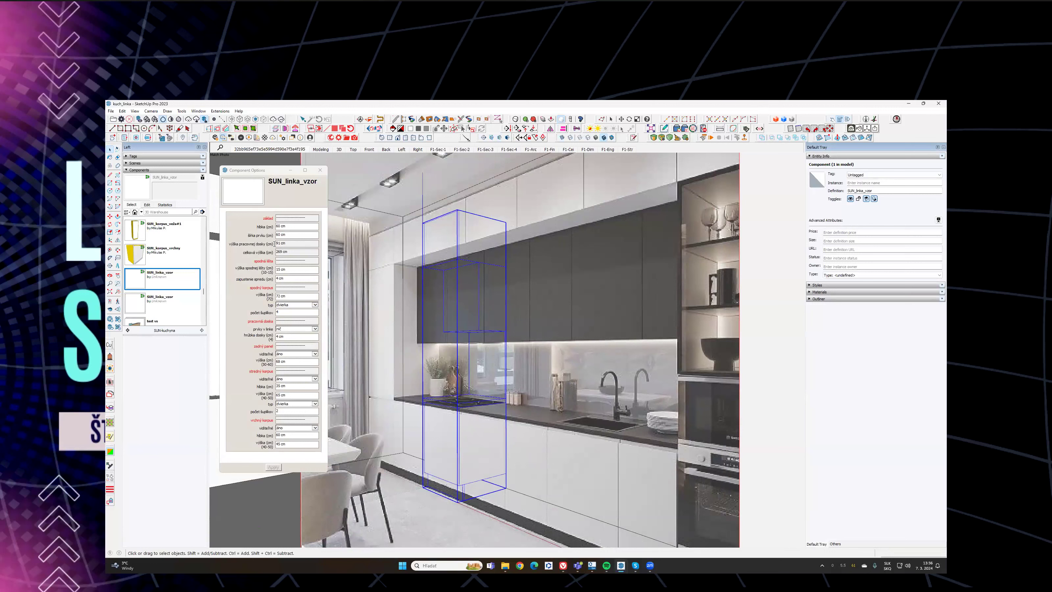
left_click(287, 270)
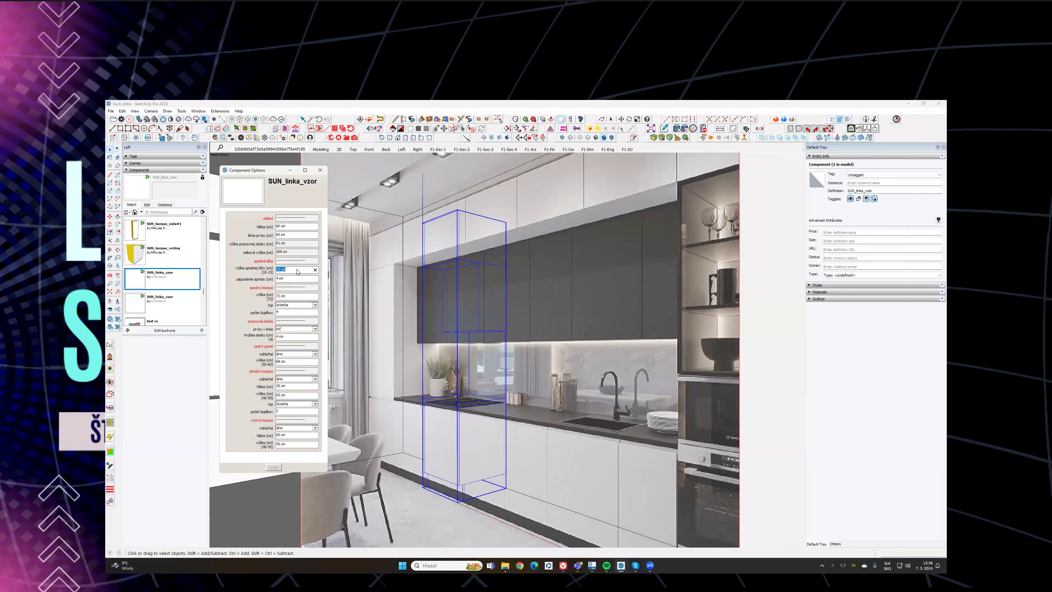
type("10")
key("Return")
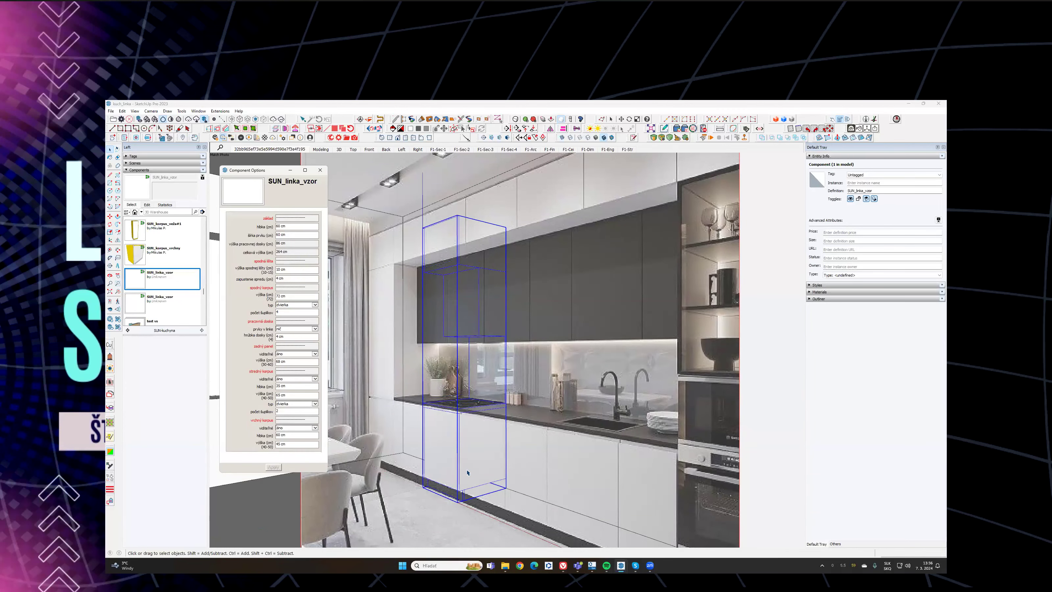
Step: Move the kitchen unit slightly by its lower front corner to line it up with the cabinets in the photo
scroll(468, 472, "up", 2)
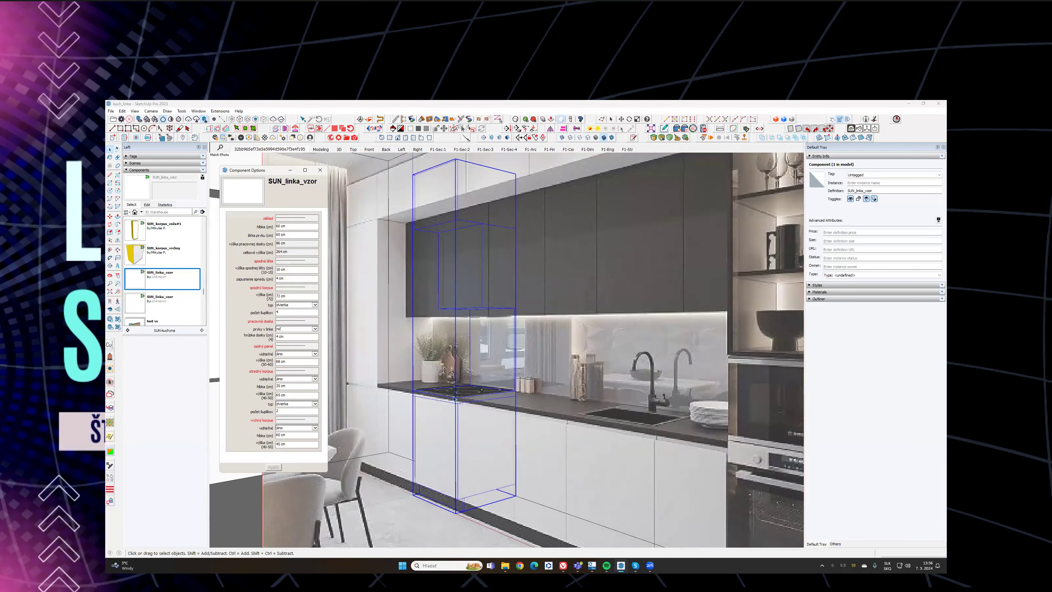
scroll(407, 496, "up", 10)
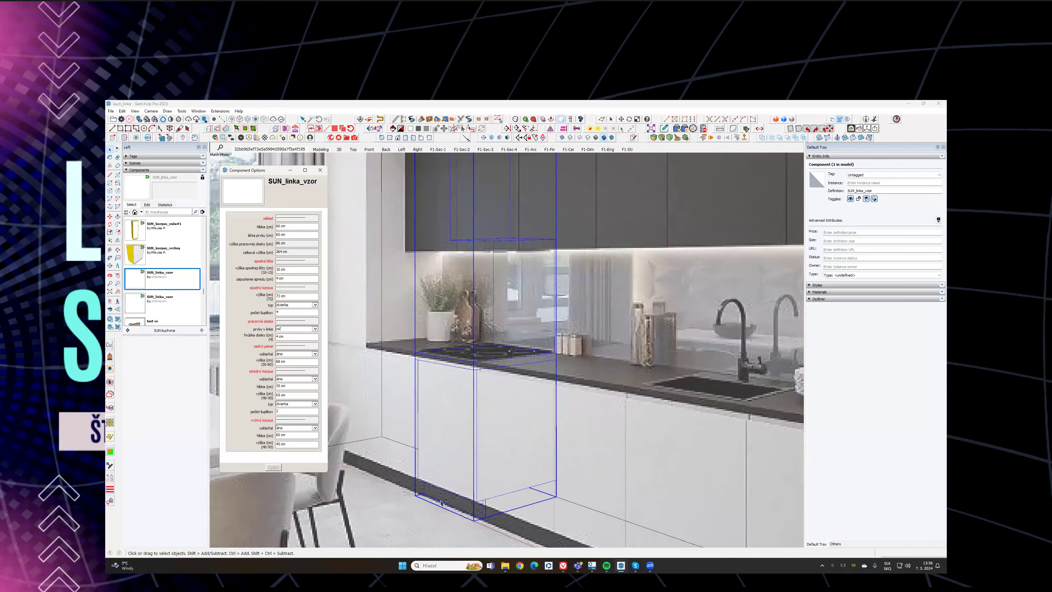
middle_click_drag(409, 477, 415, 479, "shift")
key("m")
left_click(392, 493)
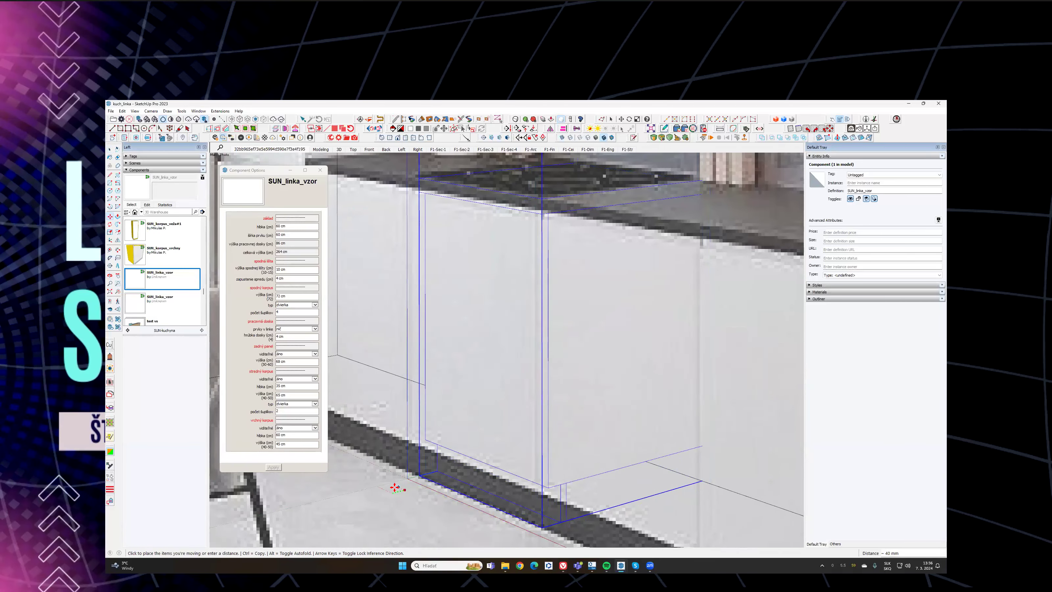
left_click(392, 487)
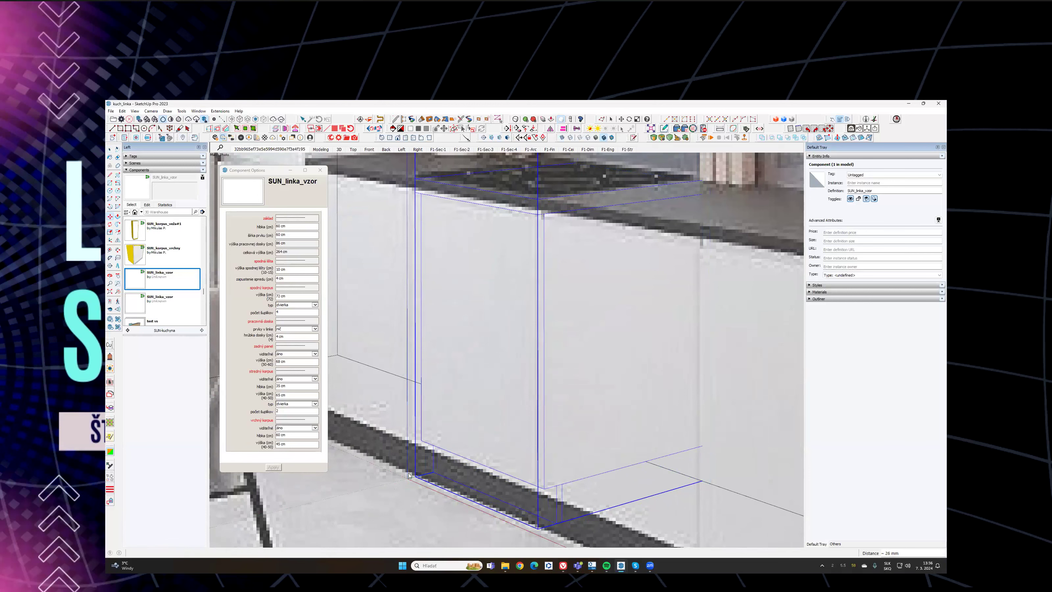
scroll(427, 431, "down", 5)
scroll(417, 301, "up", 5)
scroll(416, 301, "down", 3)
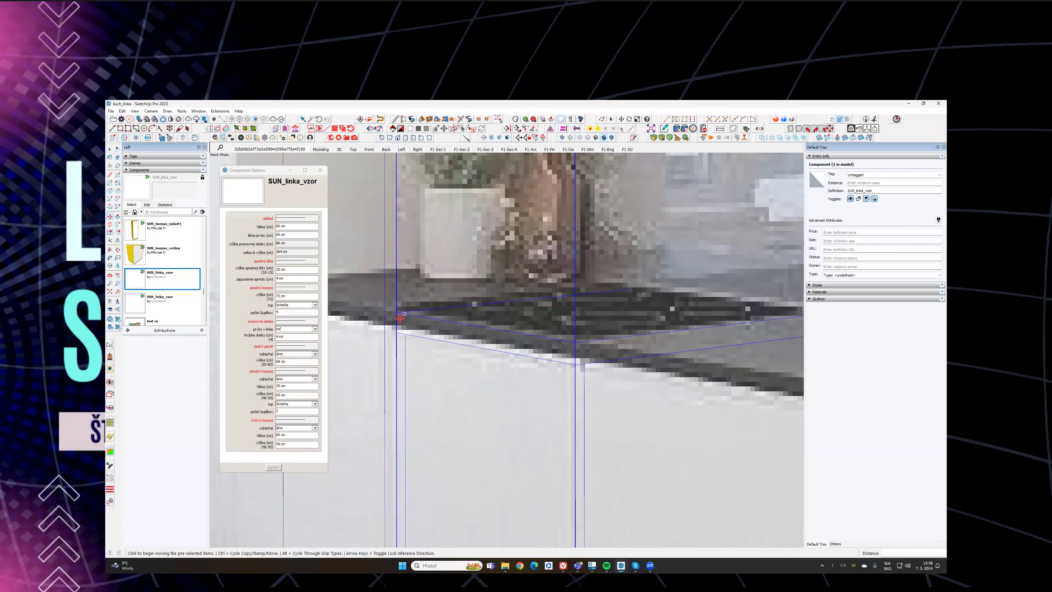
scroll(443, 392, "down", 5)
middle_click_drag(512, 367, 476, 380, "shift")
scroll(475, 381, "down", 1)
key("space")
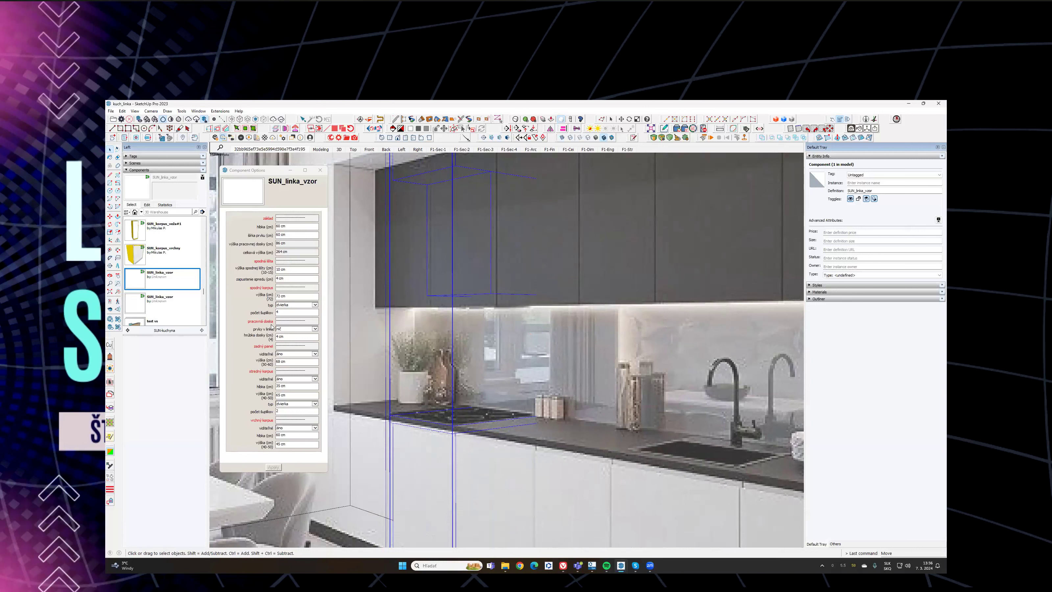
Step: Set the height of the unit's back panel (zadný panel) to 60 cm and apply the change
left_click(290, 354)
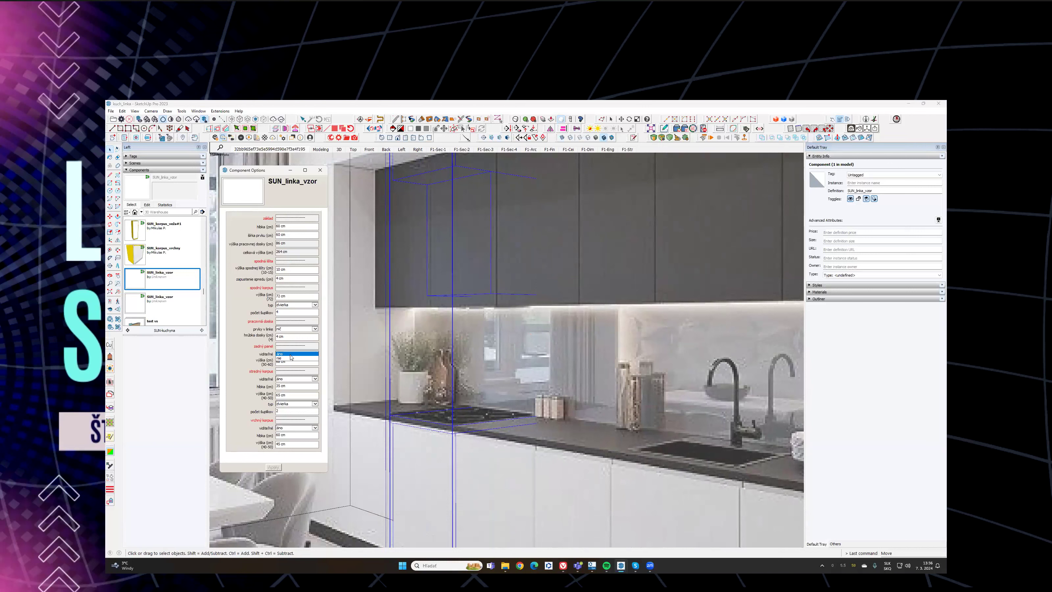
left_click(290, 378)
left_click(289, 362)
left_click_drag(289, 362, 279, 360)
type("60")
left_click(273, 467)
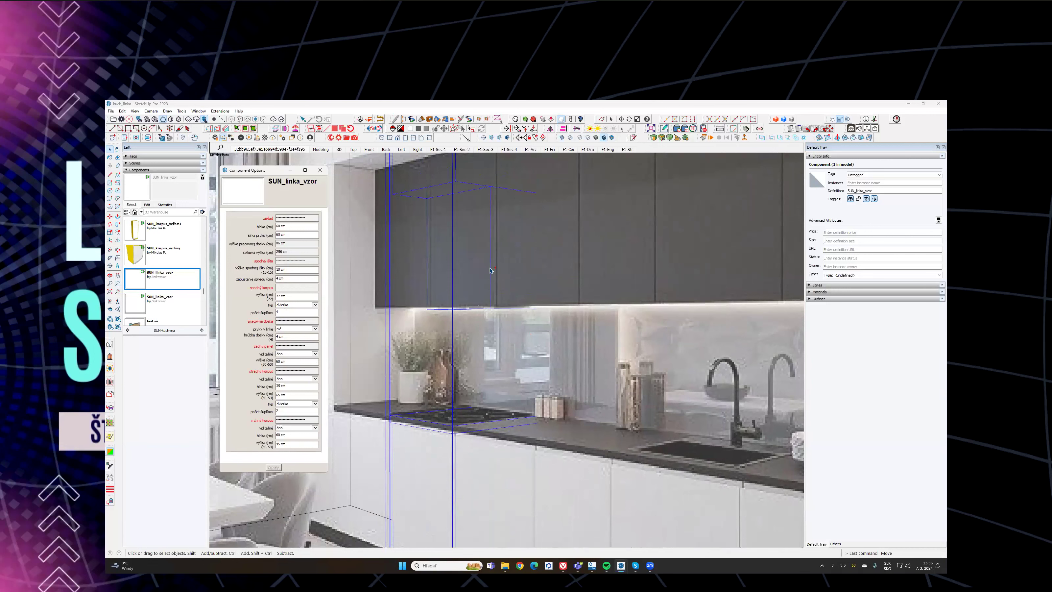
Step: Try heights of 80 cm and 95 cm for the unit's middle carcass (stredný korpus)
middle_click_drag(490, 270, 490, 337, "shift")
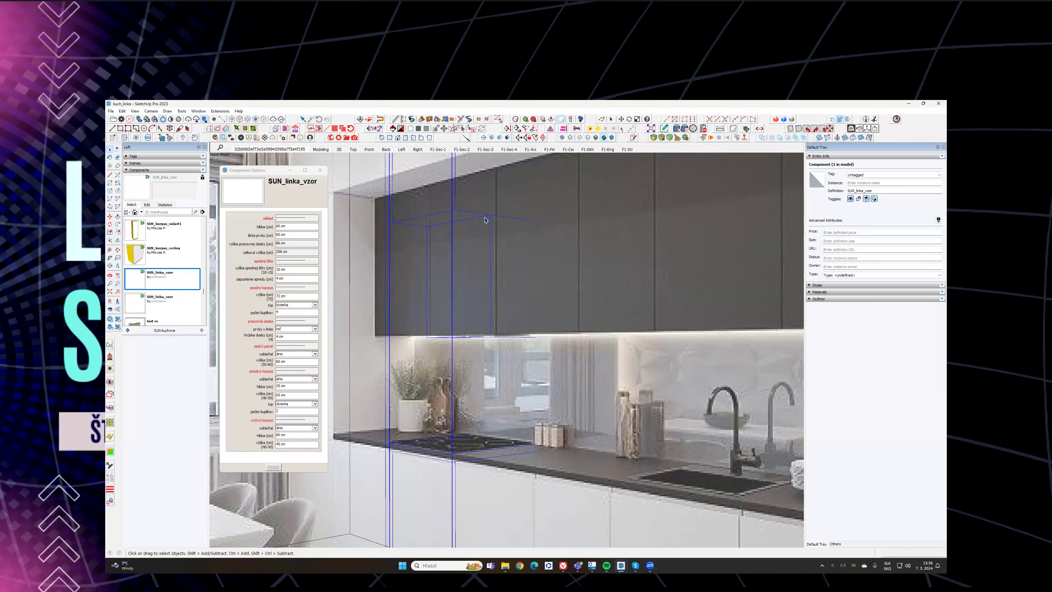
triple_click(290, 393)
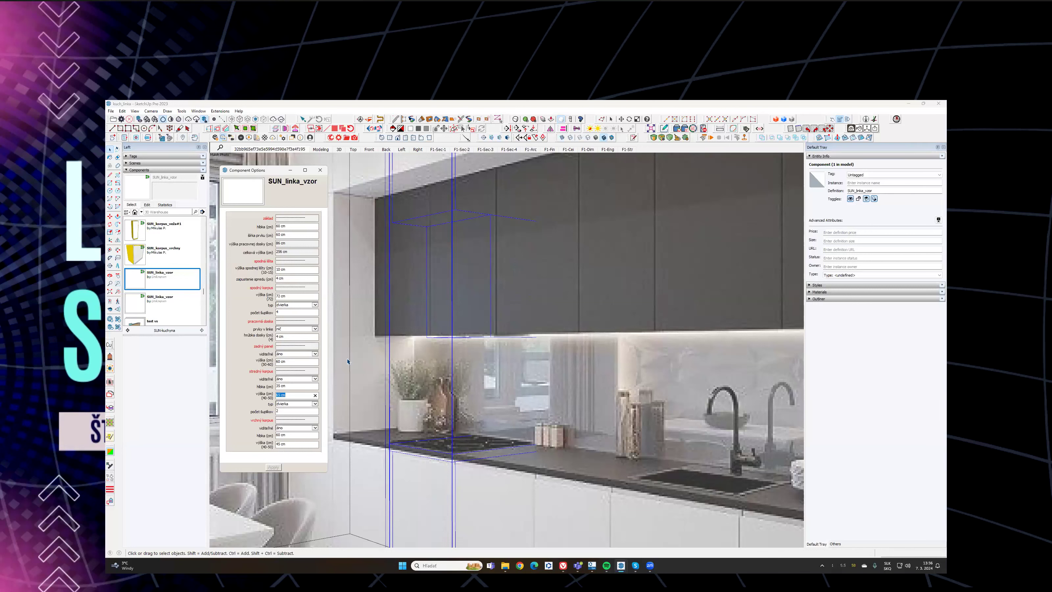
type("80")
key("Return")
triple_click(287, 393)
type("95")
key("Return")
Step: Set the height of the unit's middle carcass (stredný korpus) to 90 cm
left_click_drag(277, 396, 261, 394)
type("90")
key("Return")
middle_click_drag(493, 264, 486, 275, "shift")
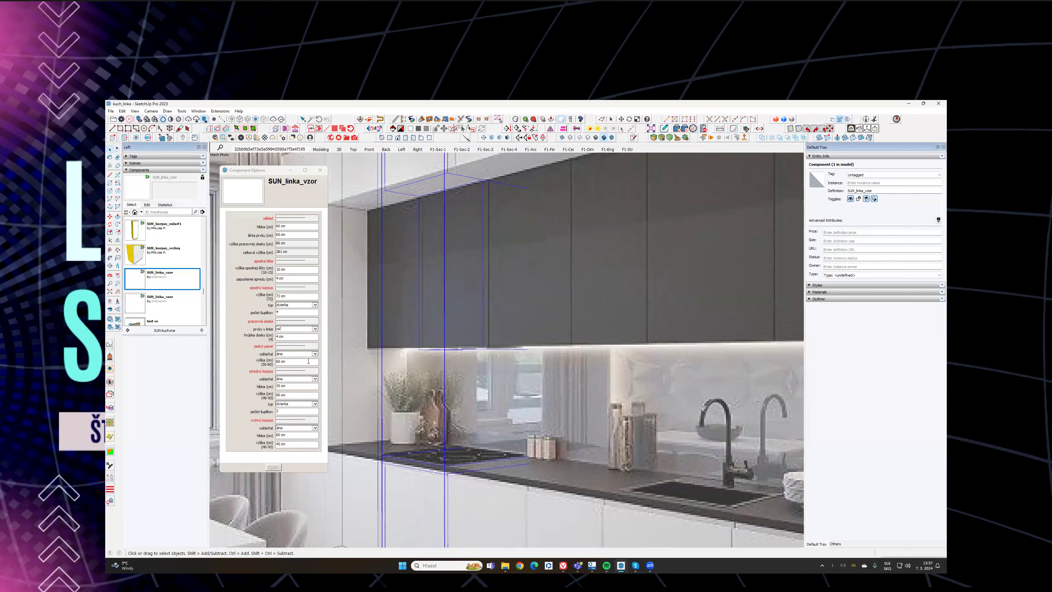
Step: Set the depth (hĺbka) of the unit's middle carcass to 30 cm
triple_click(288, 386)
type("30")
key("Return")
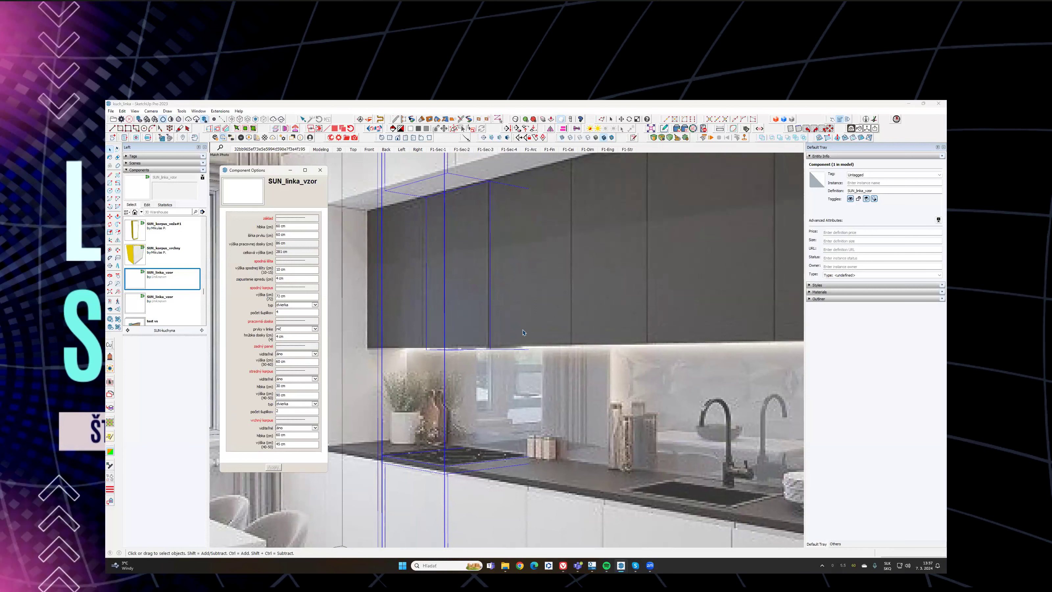
middle_click_drag(480, 177, 475, 222, "shift")
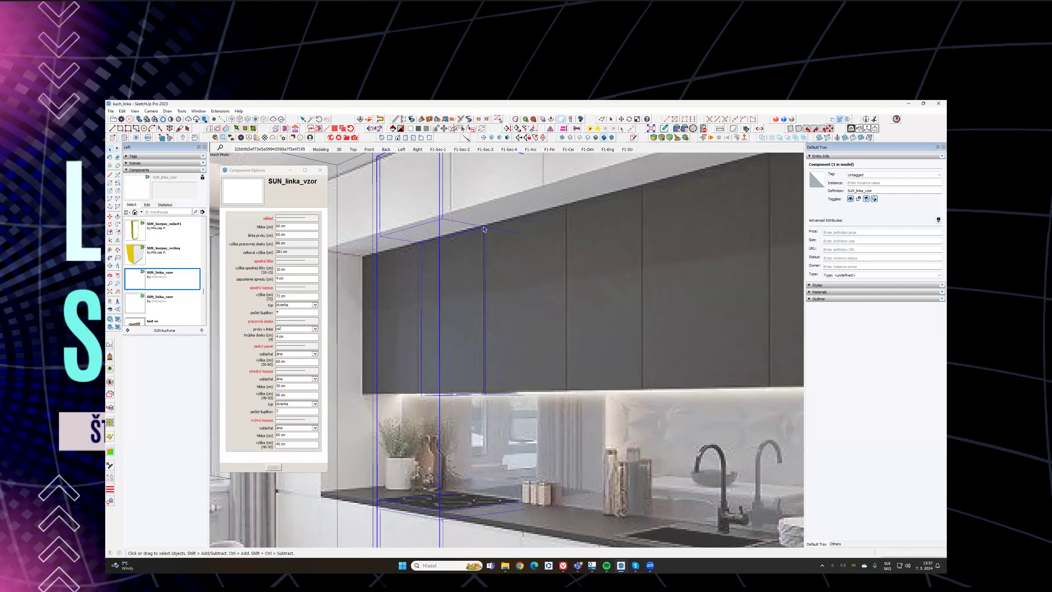
scroll(441, 199, "down", 3)
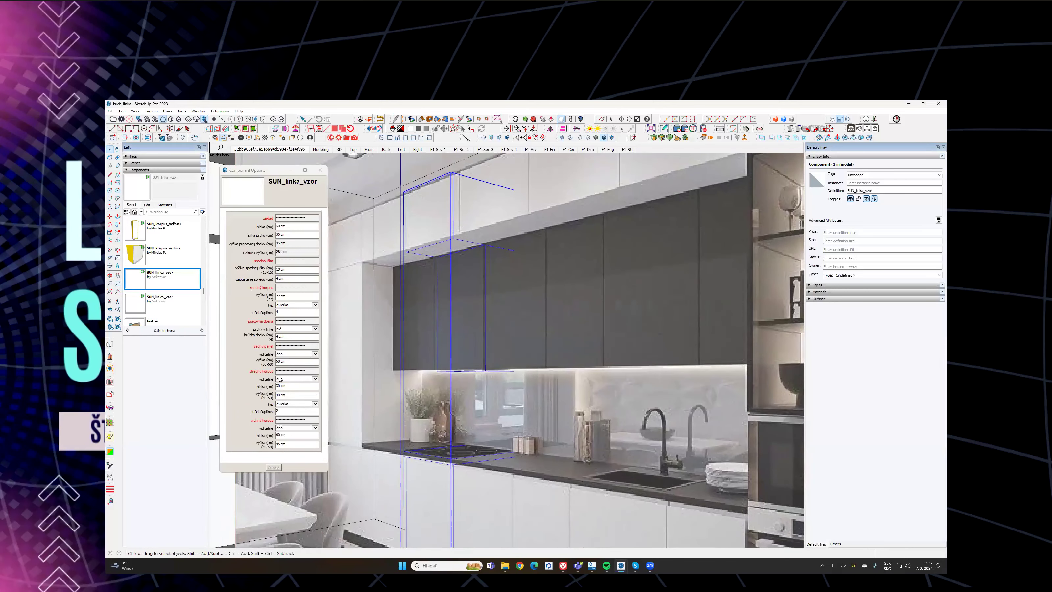
Step: Try a height of 40 cm for the unit's upper carcass (vrchný korpus) and return it to 45 cm
left_click_drag(291, 444, 236, 435)
type("40")
key("Return")
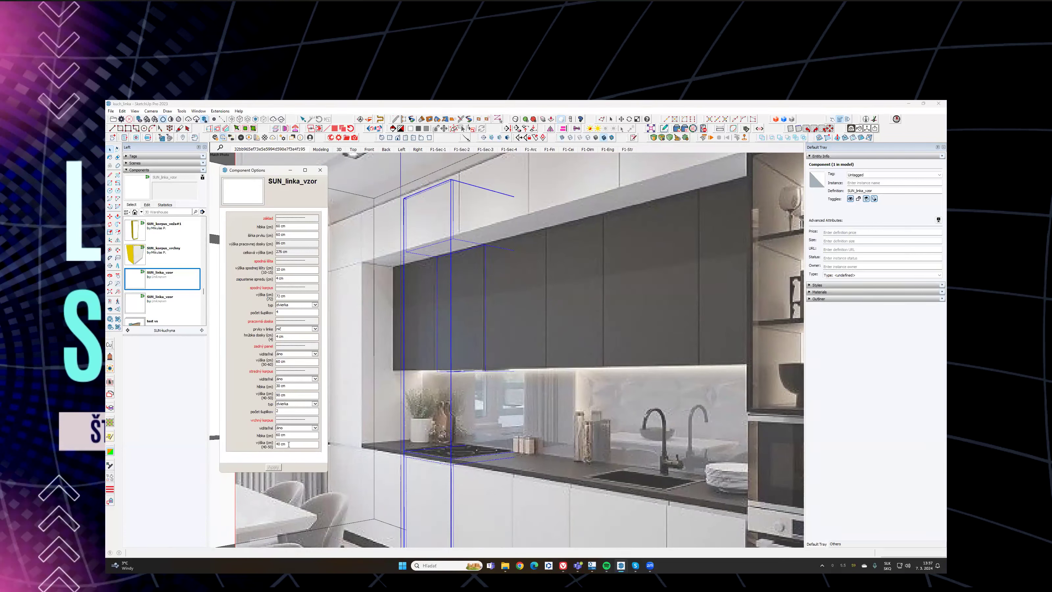
left_click(292, 445)
type("4")
key("Return")
Step: Try moving the cabinet unit along its depth, away from the back wall, and return to the matched reference photo view
middle_click_drag(538, 307, 626, 312)
middle_click_drag(465, 251, 490, 251)
scroll(490, 267, "down", 3)
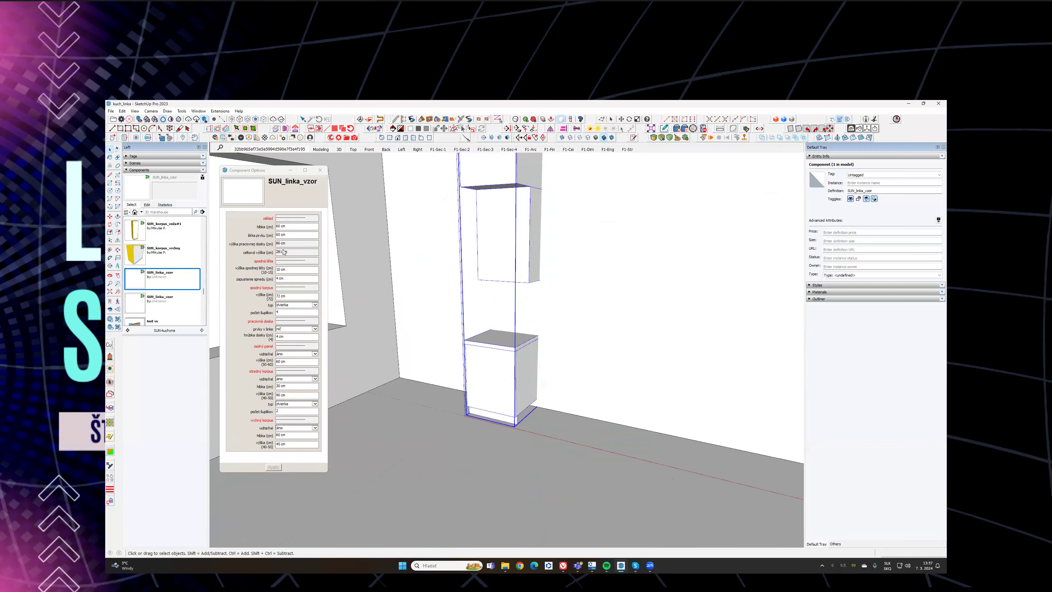
middle_click_drag(572, 275, 495, 307)
key("m")
scroll(579, 447, "up", 3)
left_click(522, 453)
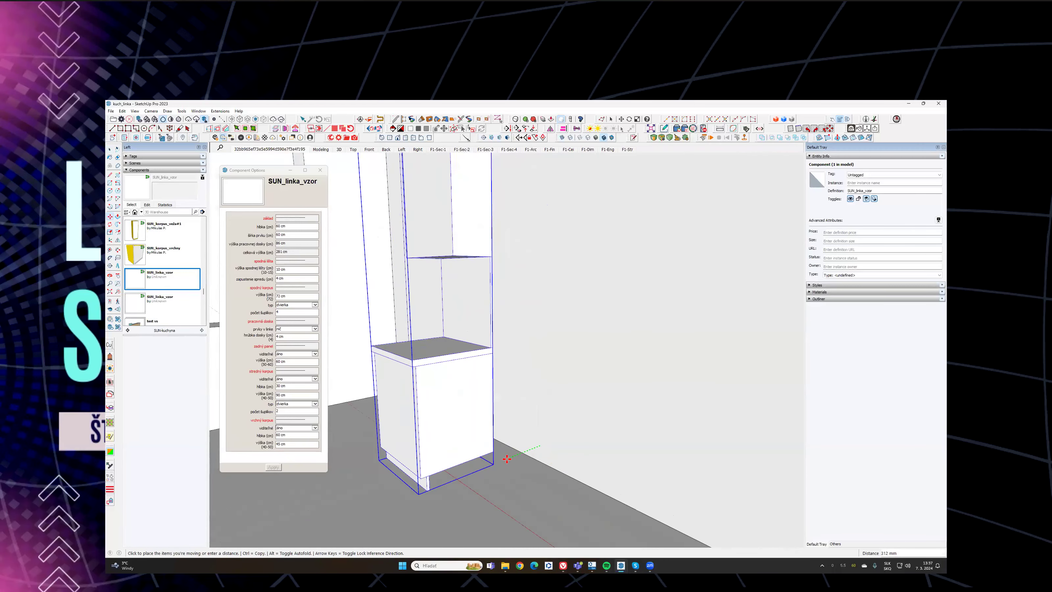
left_click(481, 464)
middle_click_drag(594, 150, 563, 379)
scroll(684, 330, "down", 5)
key("space")
left_click(290, 149)
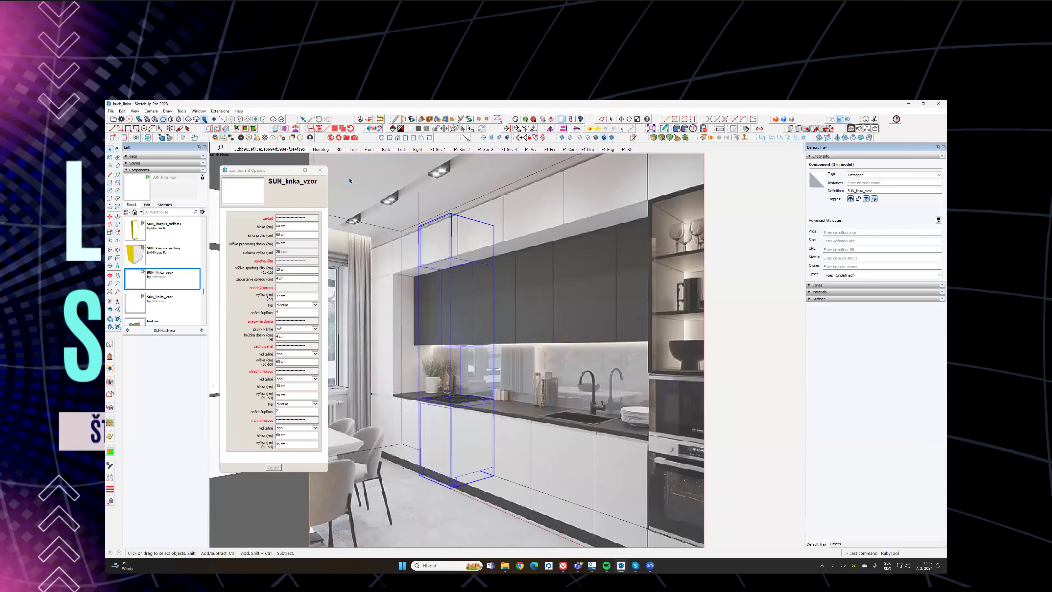
scroll(499, 377, "up", 3)
key("m")
key("ctrl")
scroll(456, 378, "up", 4)
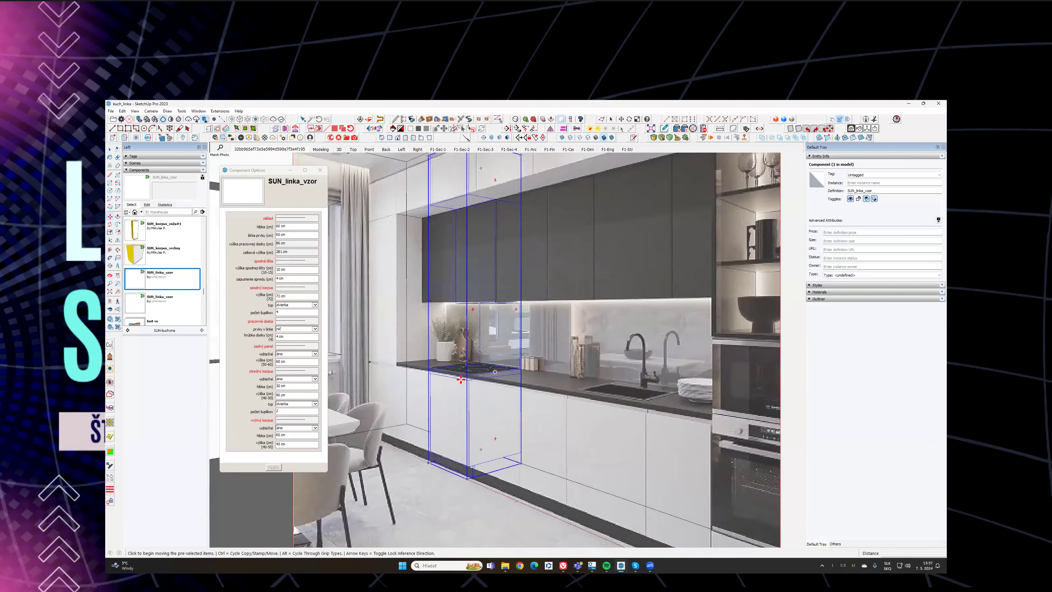
key("space")
scroll(503, 387, "down", 1)
middle_click_drag(504, 386, 526, 359, "shift")
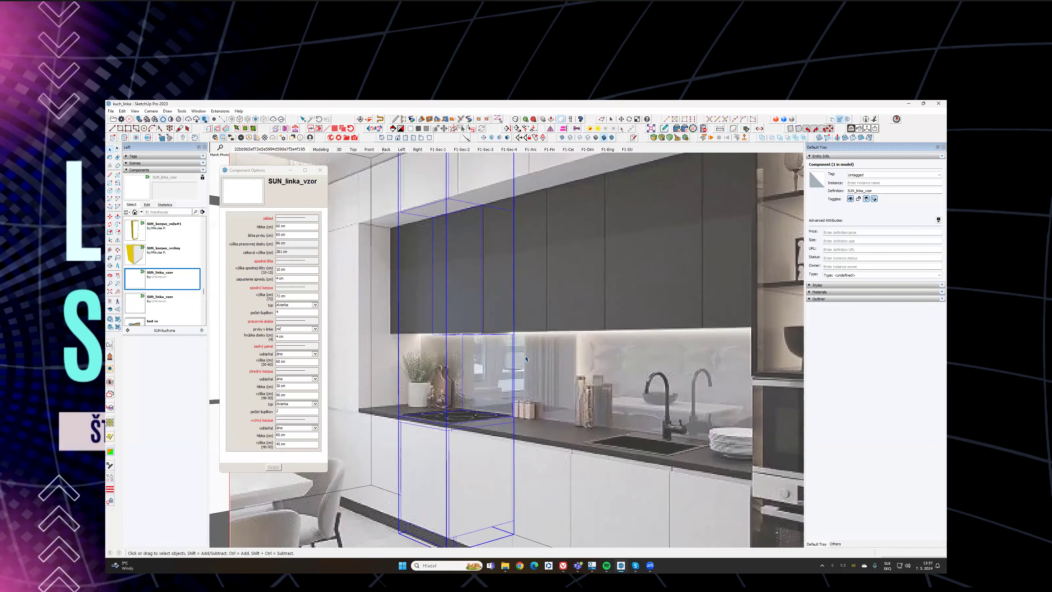
Step: Paint the whole cabinet unit with the dark grey Color M06 from the Colors material collection
left_click(824, 292)
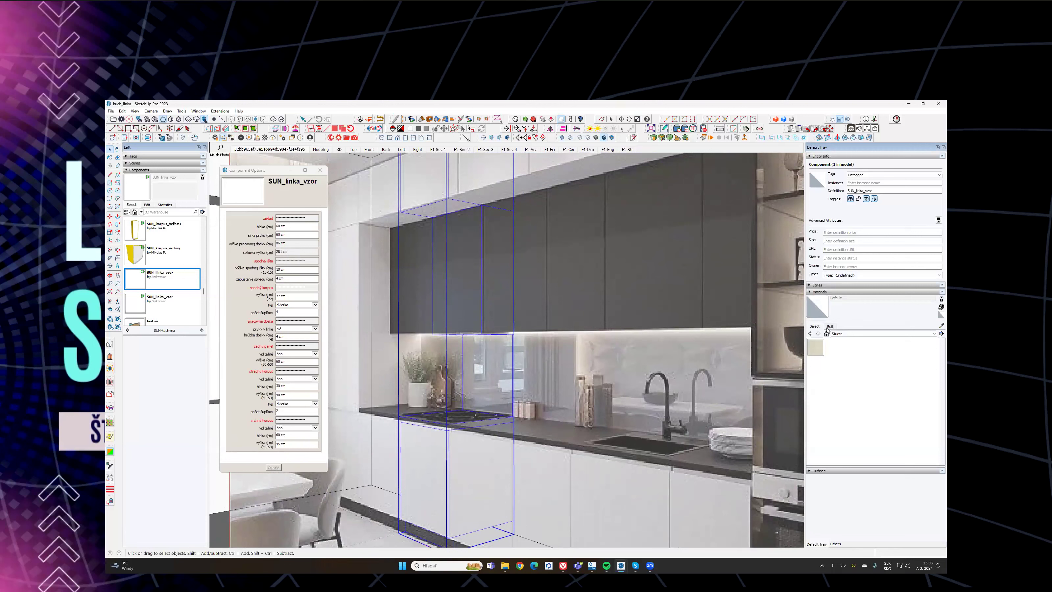
left_click(837, 337)
left_click(851, 378)
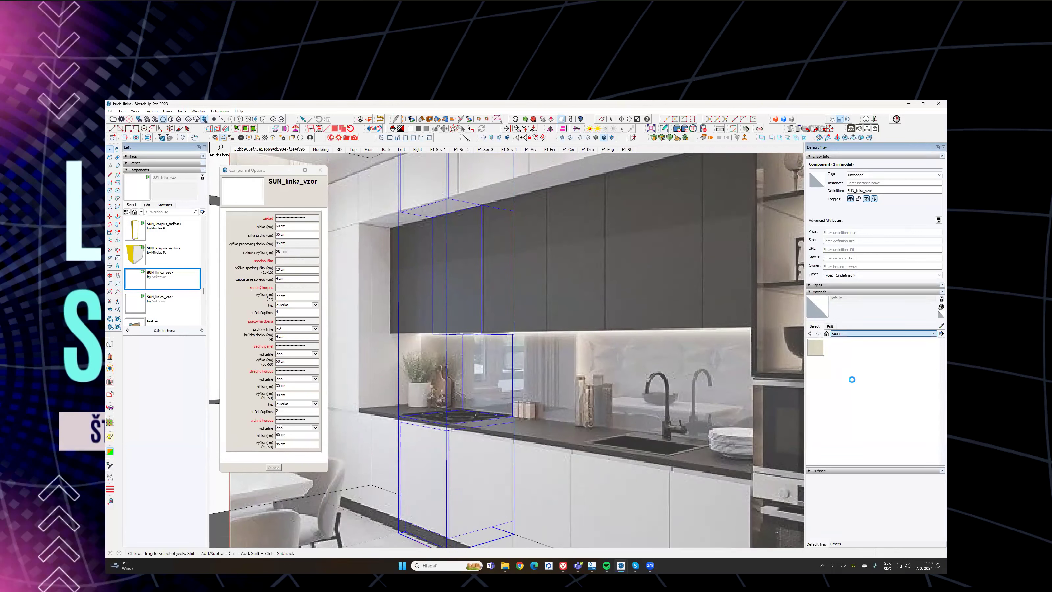
scroll(888, 422, "down", 10)
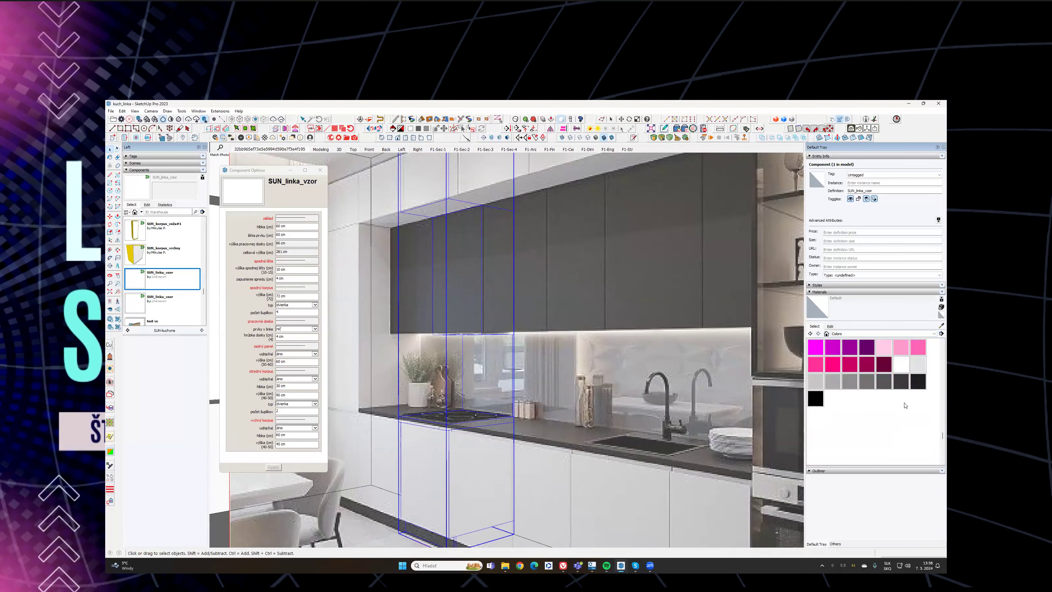
left_click(884, 382)
left_click(480, 476)
mouse_move(464, 371)
middle_mouse_down()
mouse_move(502, 352)
mouse_move(549, 383)
mouse_move(479, 396)
mouse_move(529, 422)
mouse_move(510, 371)
middle_mouse_up()
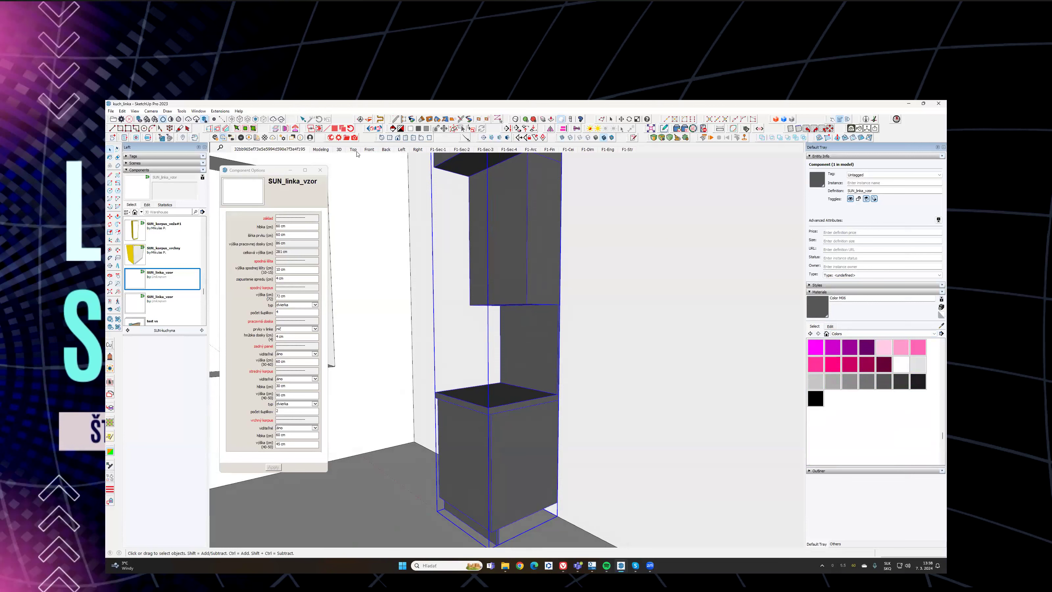
Step: In the reference photo view, copy the cabinet unit 600 mm along the wall and multiply it into four adjacent copies
left_click(264, 149)
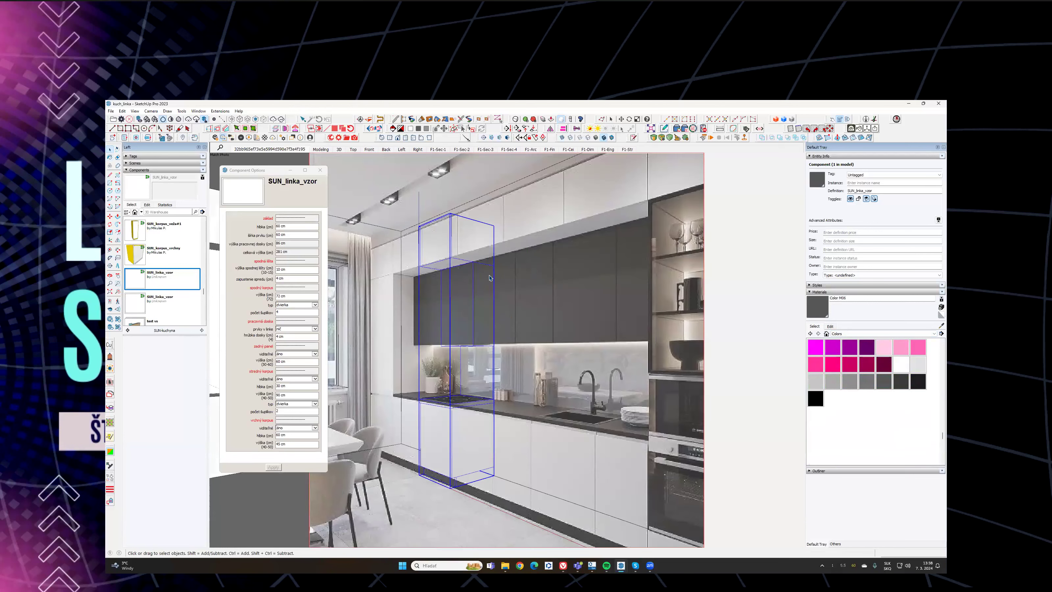
key("m")
scroll(466, 378, "up", 3)
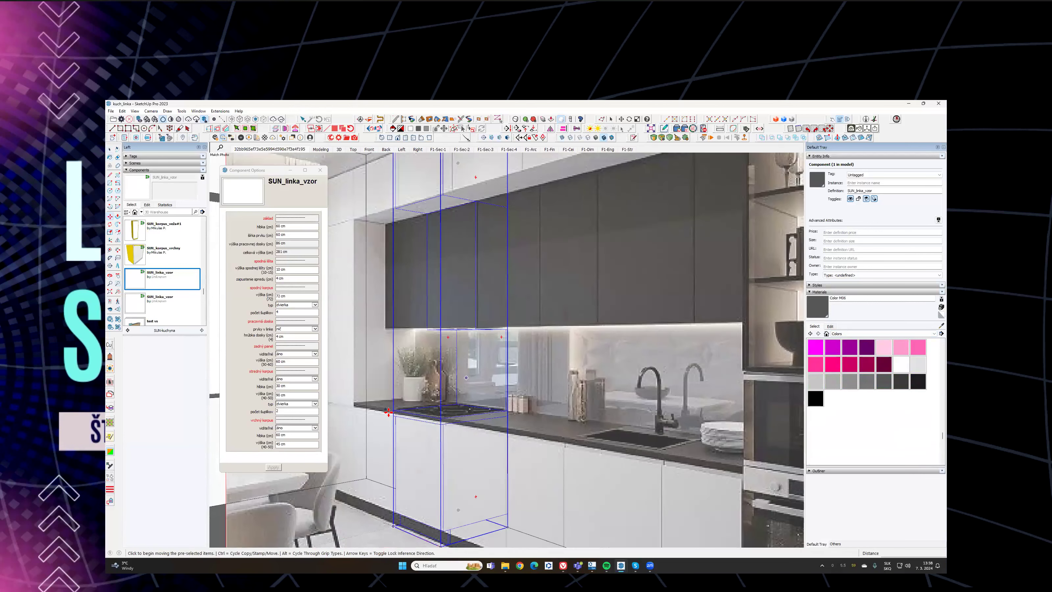
left_click(407, 416)
key("ctrl")
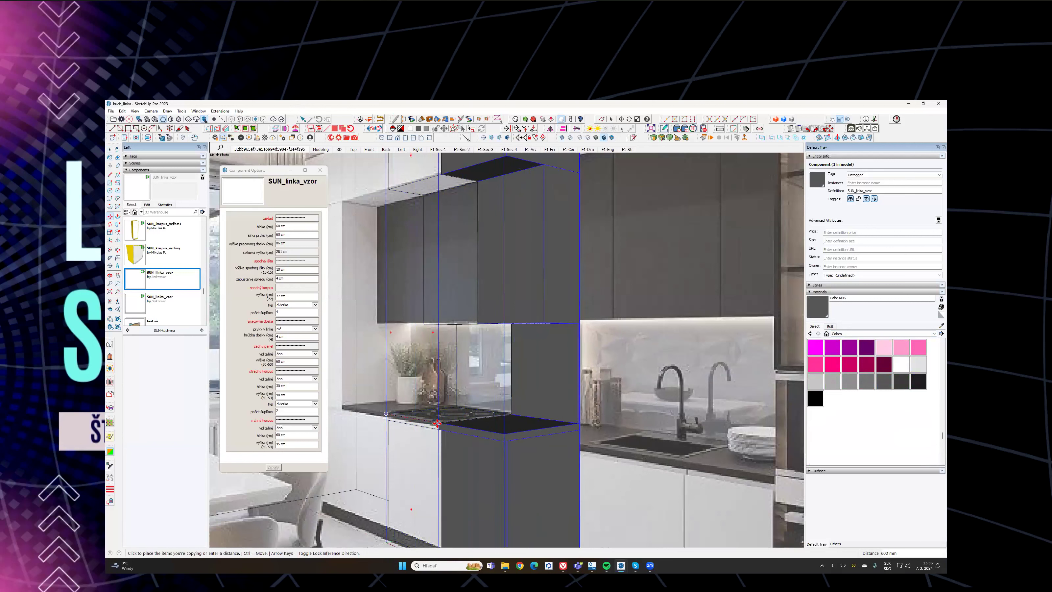
left_click(437, 423)
scroll(455, 418, "down", 3)
scroll(475, 407, "down", 3)
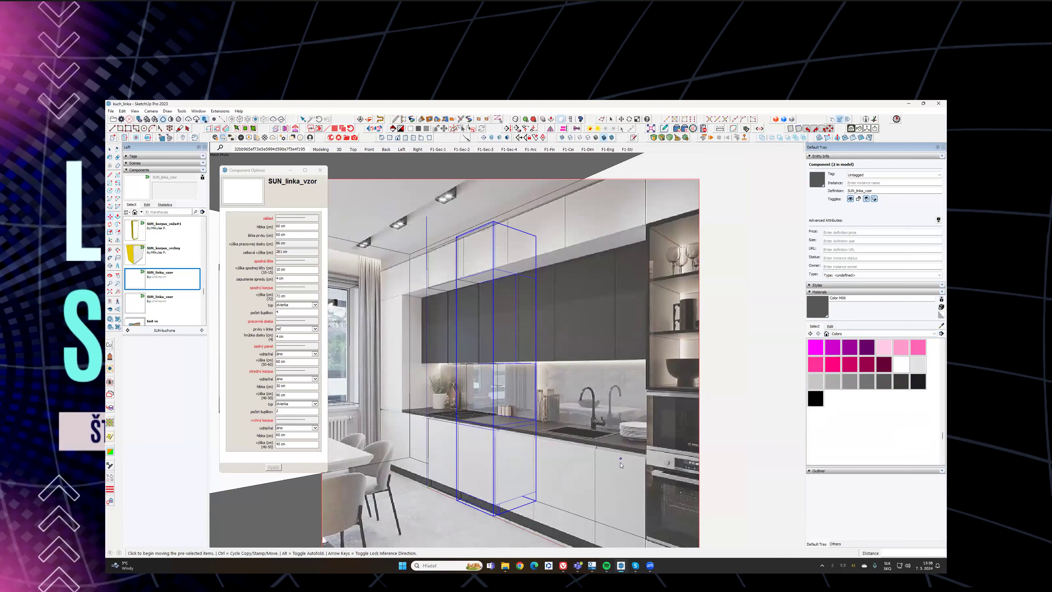
type("*4")
key("Return")
key("space")
scroll(610, 429, "up", 4)
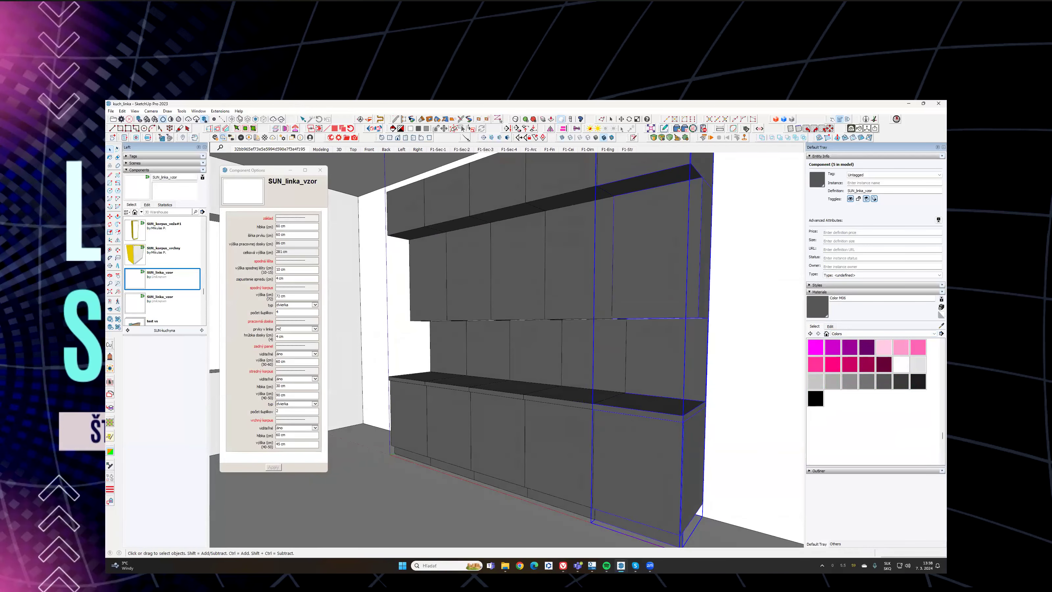
Step: Set the width of the last cabinet unit in the row, beside the tall oven cabinet, to 40 cm
left_click(259, 152)
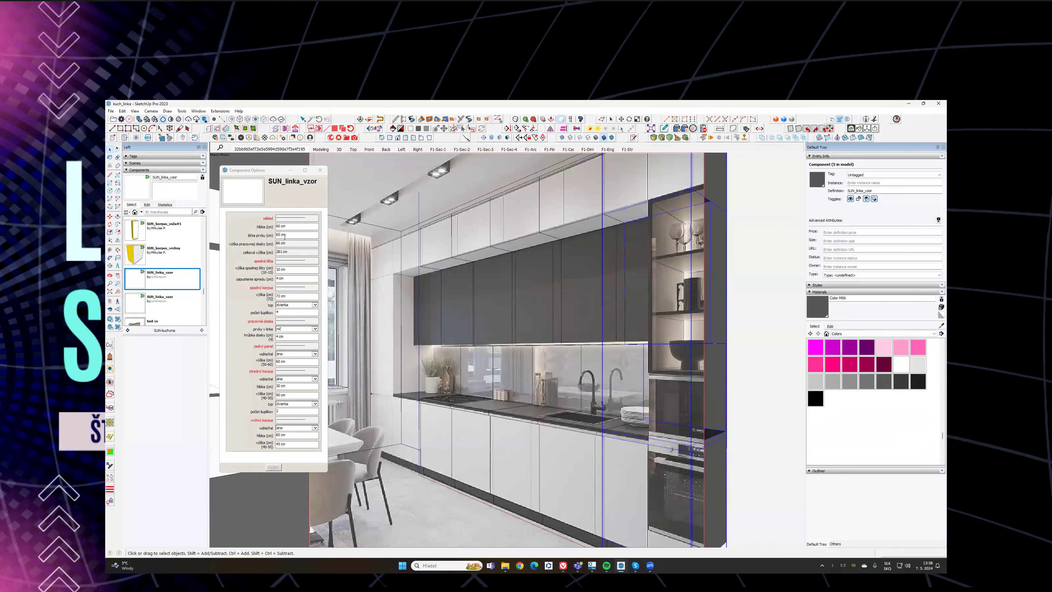
left_click_drag(288, 236, 258, 240)
type("40")
key("Return")
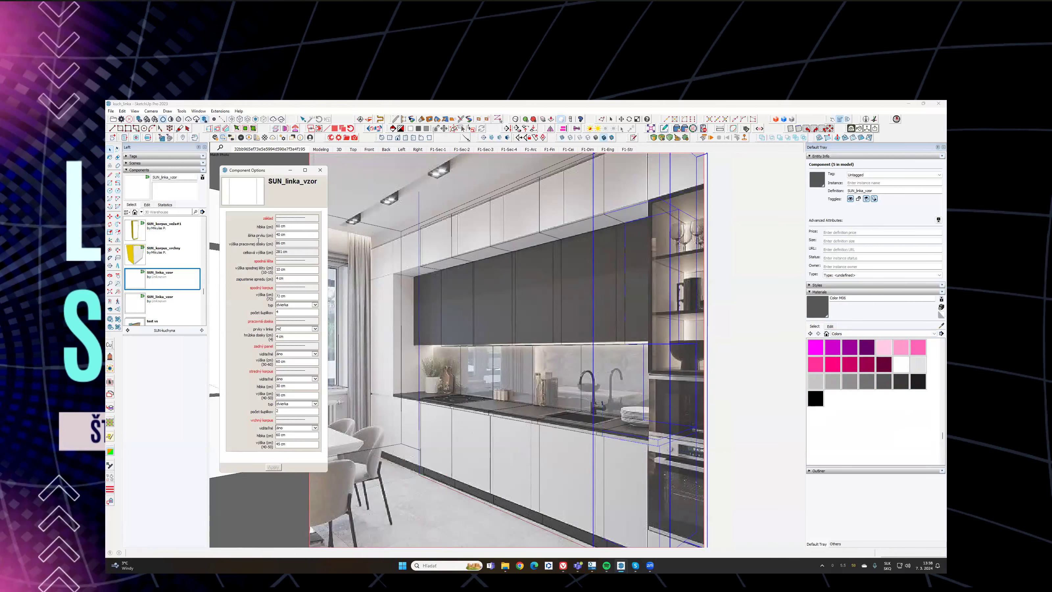
scroll(592, 383, "up", 3)
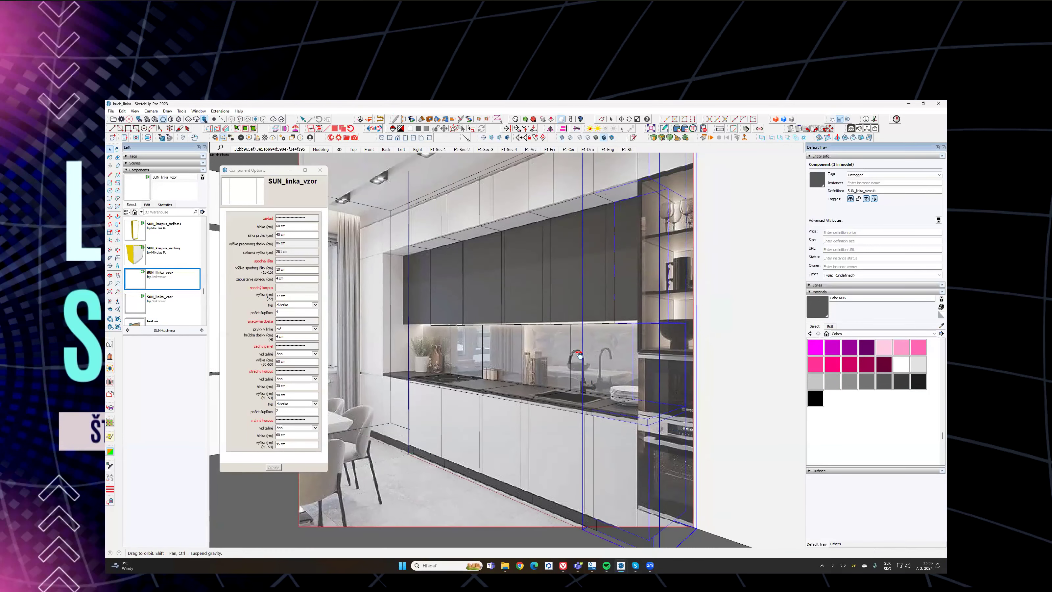
scroll(575, 256, "up", 1)
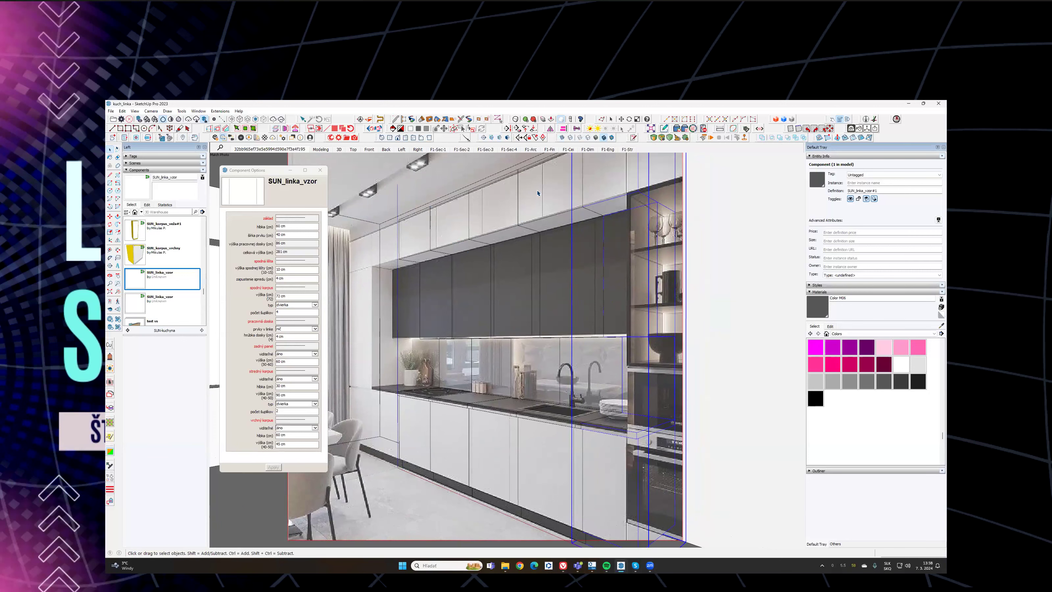
Step: Copy a 60 cm cabinet unit beside the first one, extending the row towards the window wall to match the photo
middle_click_drag(471, 313, 587, 402, "shift")
left_click(586, 402)
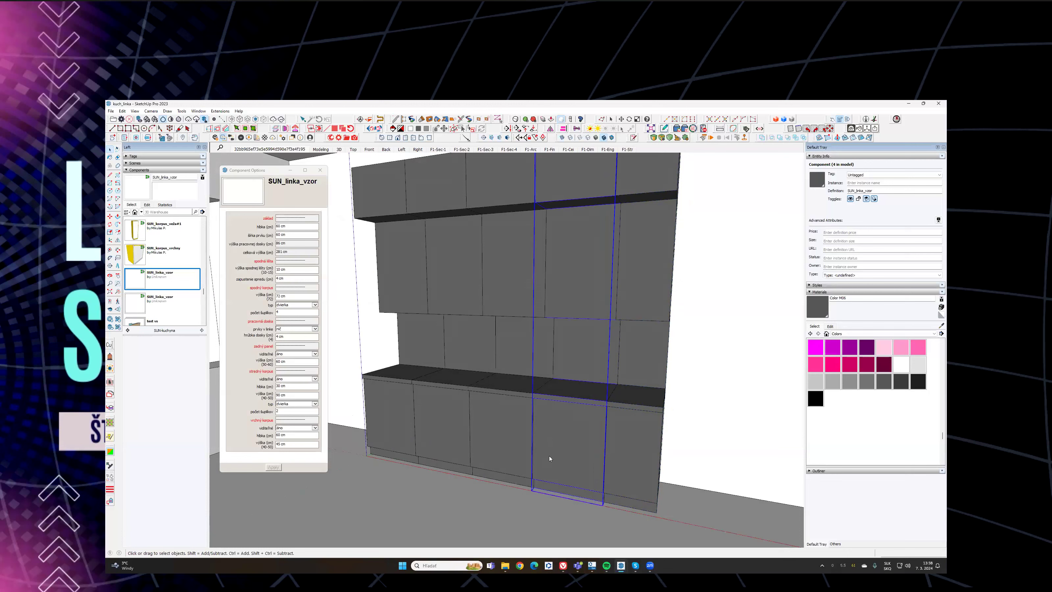
middle_click_drag(684, 484, 687, 485, "shift")
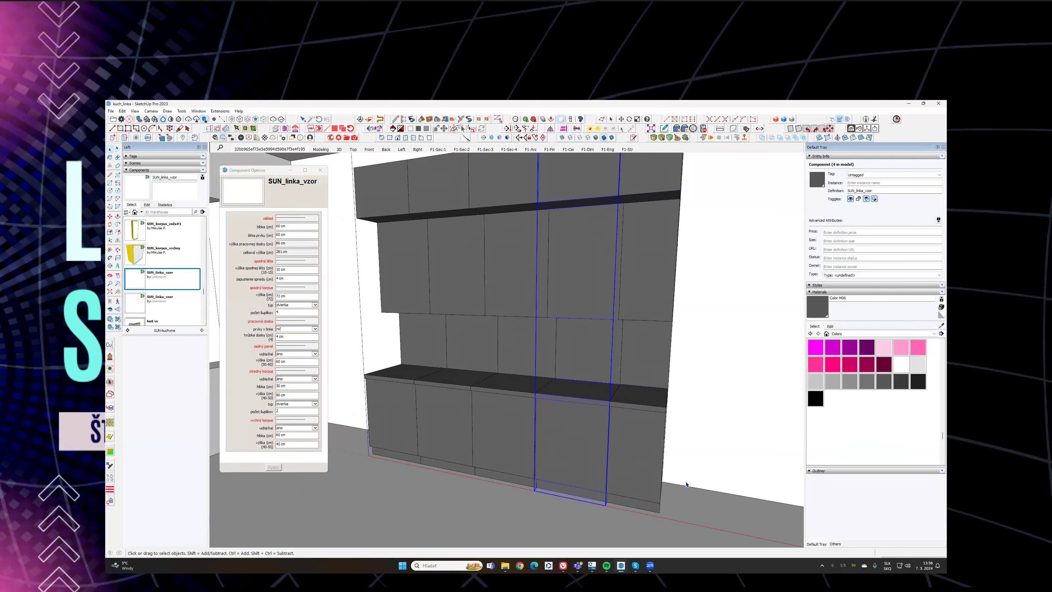
middle_click_drag(615, 336, 592, 325)
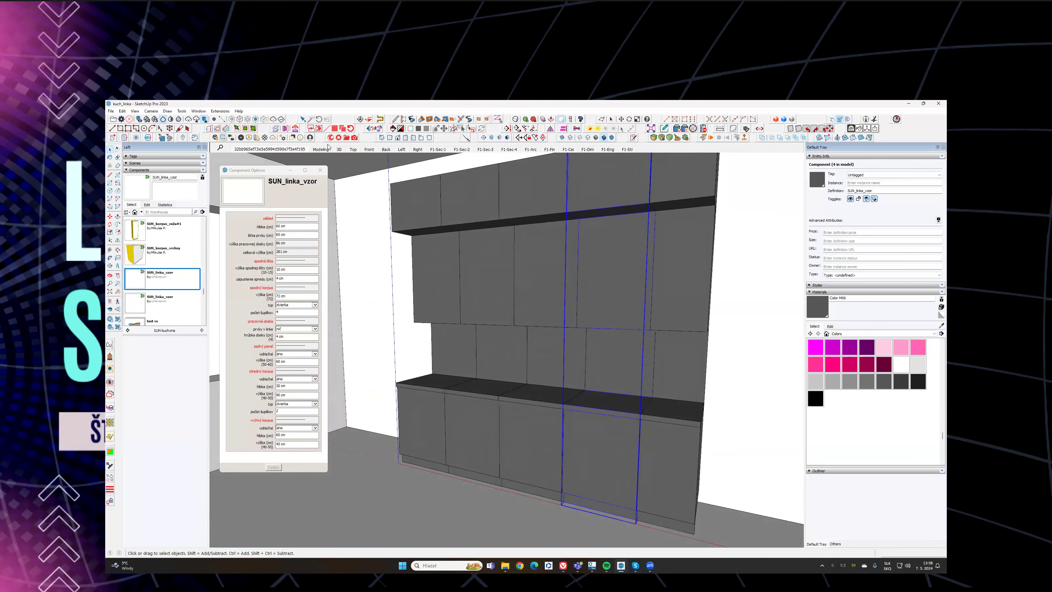
left_click(302, 150)
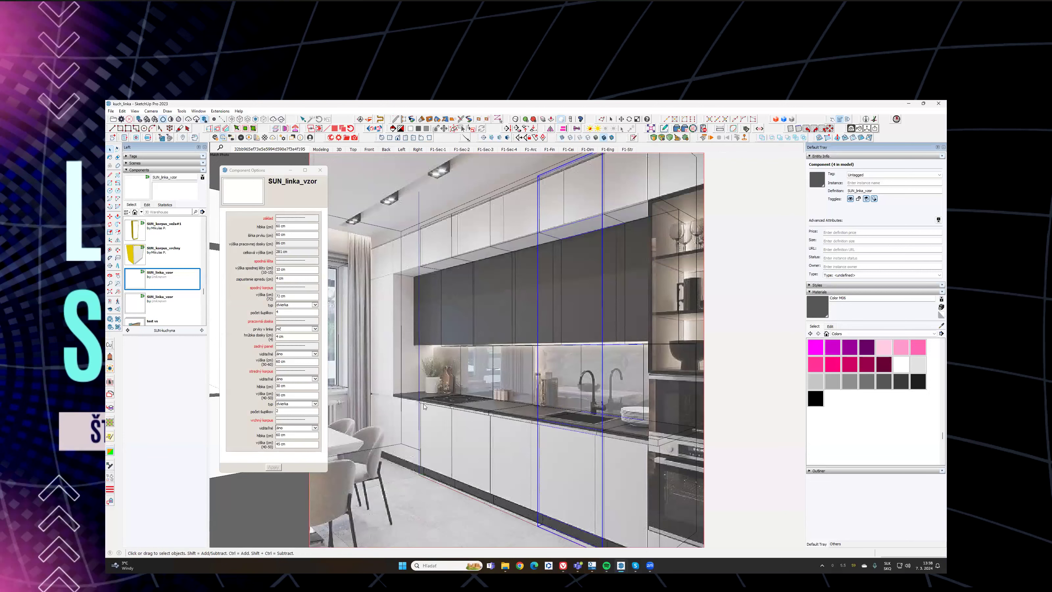
key("m")
scroll(456, 410, "up", 4)
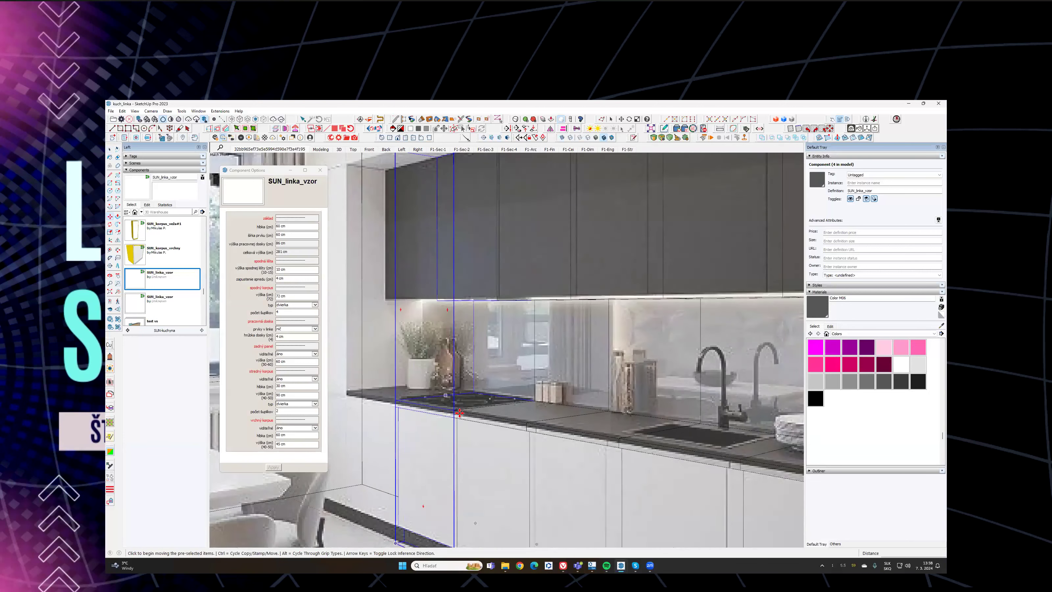
scroll(459, 412, "up", 2)
left_click(453, 409)
left_click(370, 399)
scroll(371, 400, "down", 1)
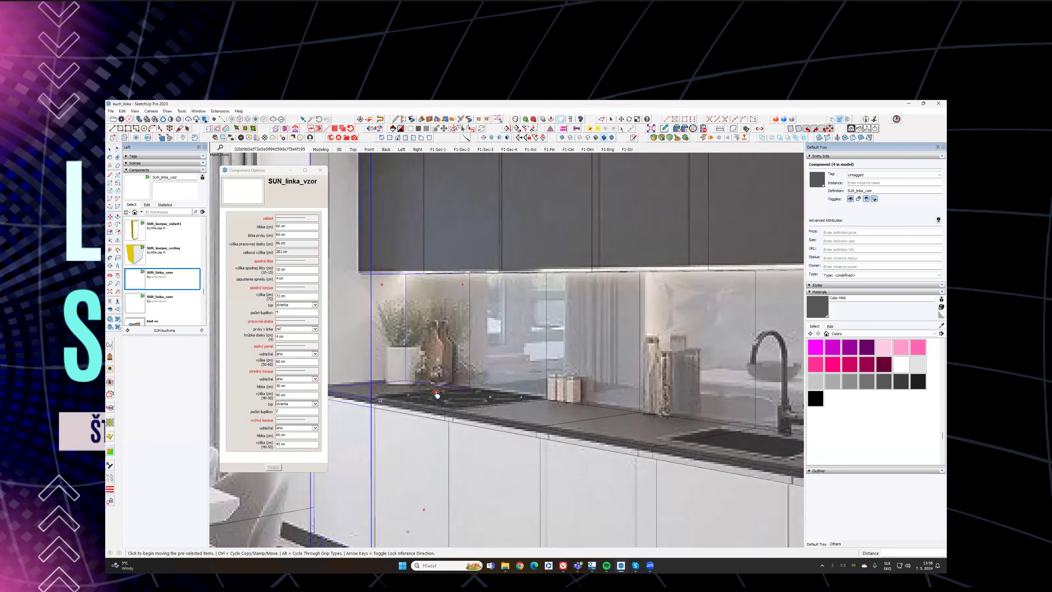
scroll(436, 392, "down", 2)
middle_click_drag(437, 393, 470, 363, "shift")
scroll(465, 360, "down", 2)
left_click(279, 148)
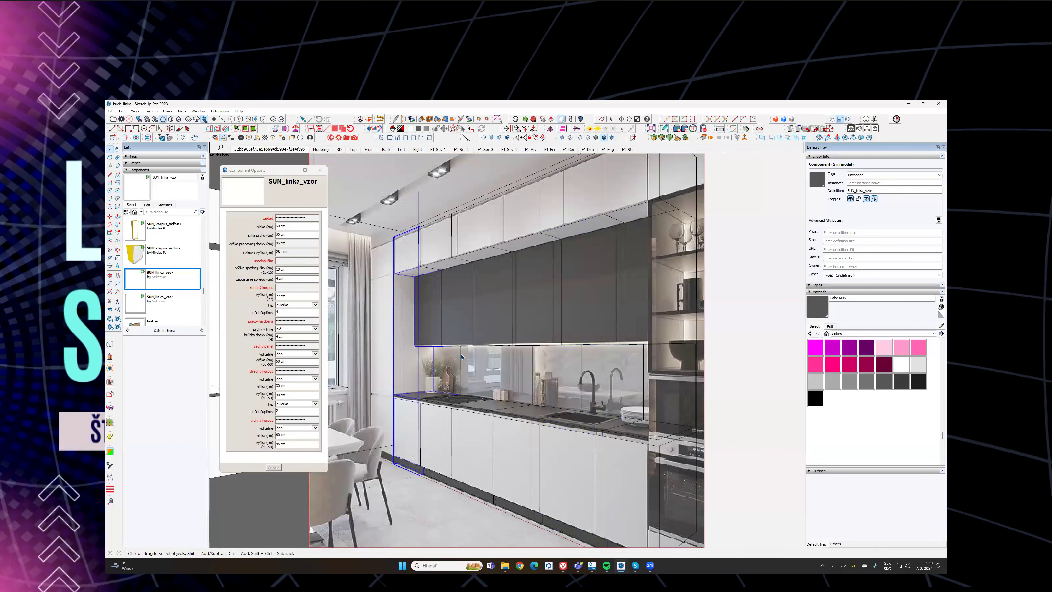
Step: Paint the back panel (zadna_stena) of the 60 cm units with the light grey Color M01
middle_click_drag(461, 357, 491, 349)
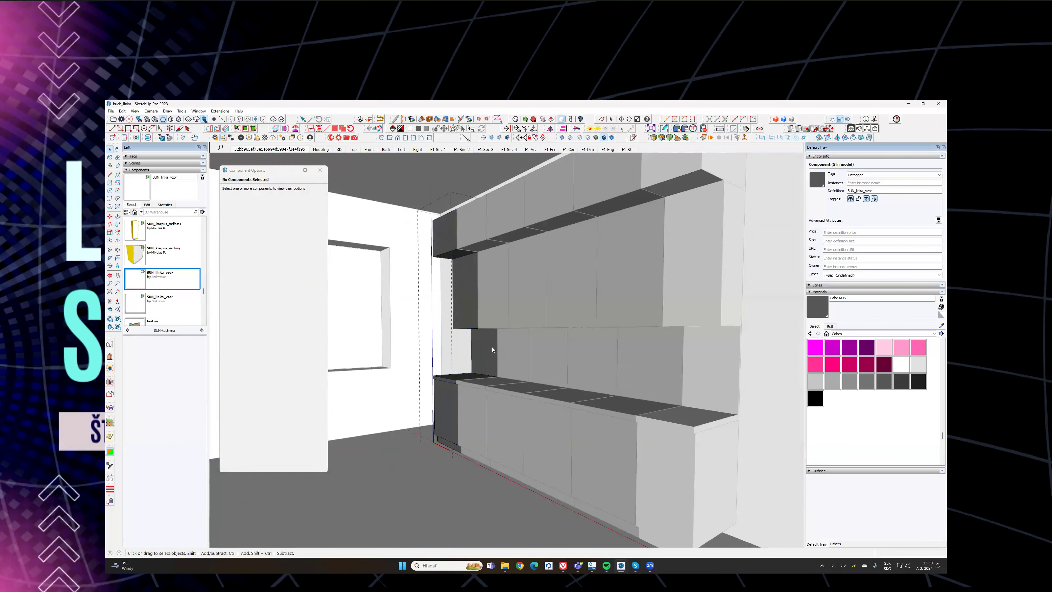
left_click(491, 350)
scroll(491, 352, "up", 6)
key("space")
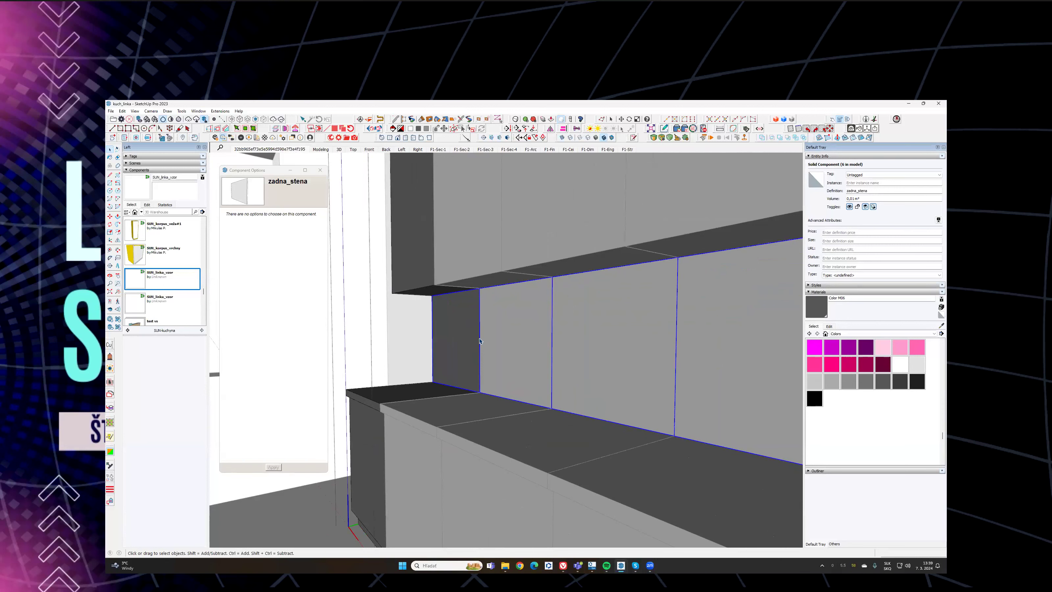
double_click(463, 338)
left_click(465, 338)
key("Escape")
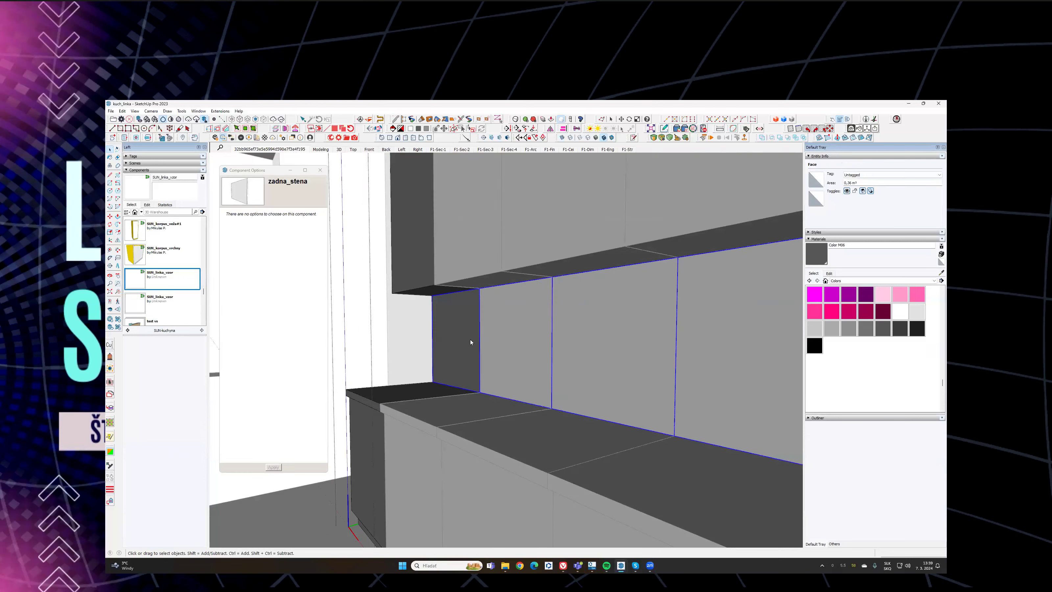
left_click(917, 364)
left_click(473, 352)
key("space")
scroll(467, 334, "down", 1)
mouse_move(579, 361)
middle_mouse_down("shift")
mouse_move(489, 352)
mouse_move(617, 358)
middle_mouse_up("shift")
Step: Paint the back panel (zadna_stena) of the 40 cm end unit with the light grey Color M01
key("Escape")
scroll(476, 347, "down", 4)
scroll(620, 360, "down", 2)
left_click(646, 357)
double_click(635, 354)
left_click(633, 355)
left_click(919, 365)
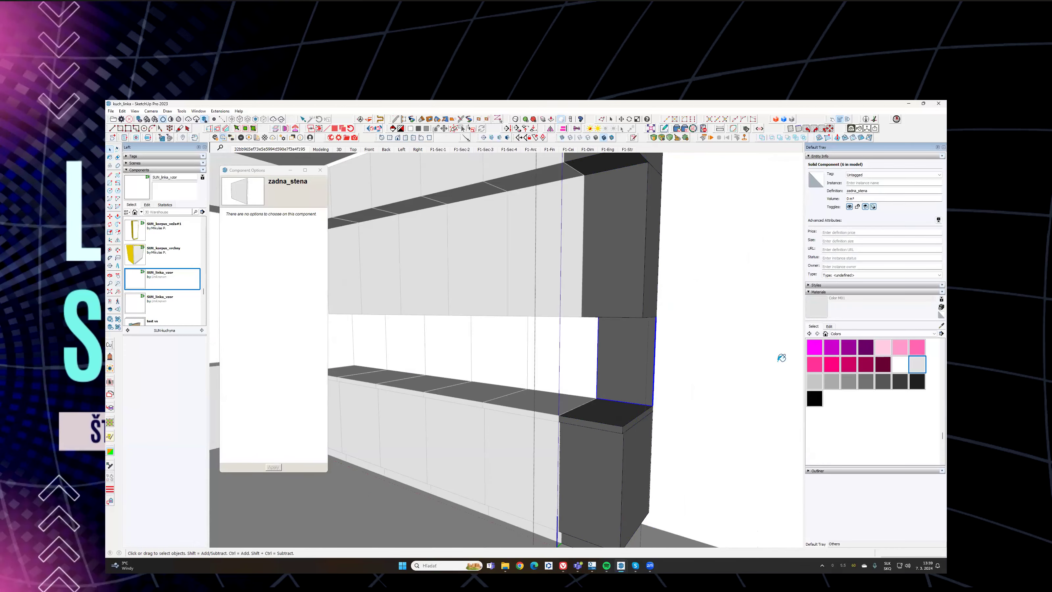
left_click(627, 358)
middle_click_drag(608, 372, 602, 387, "shift")
key("space")
left_click(715, 354)
left_click(715, 354)
Step: Draw a rectangle on the side of the 40 cm end unit's base below the worktop and Push/Pull it out 600 mm
scroll(463, 334, "down", 2)
middle_click_drag(596, 339, 518, 317)
middle_click_drag(519, 389, 526, 335)
key("r")
scroll(526, 332, "down", 4)
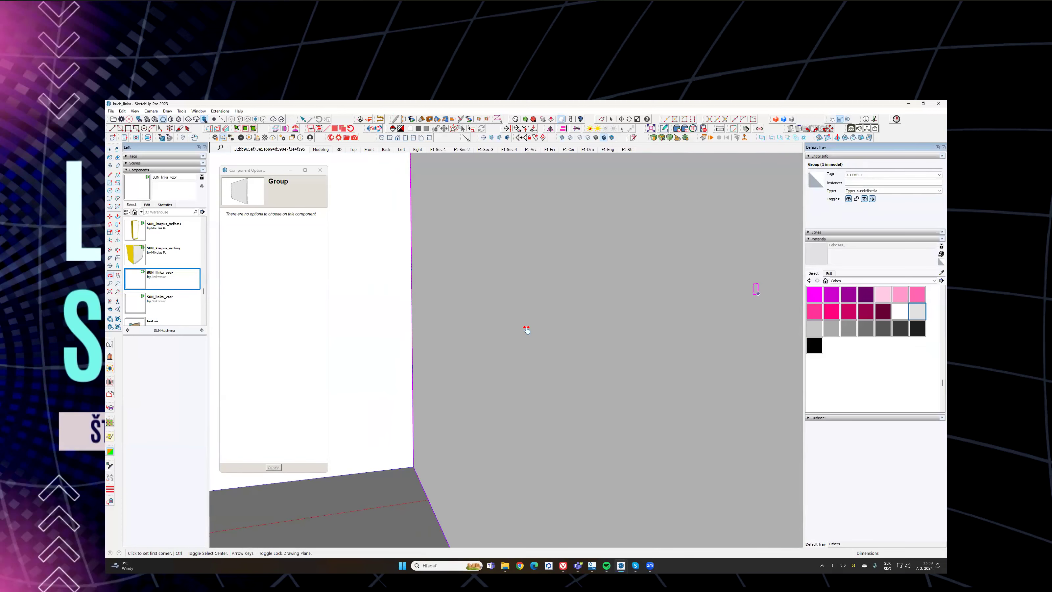
middle_click_drag(666, 419, 574, 448)
middle_click_drag(503, 518, 542, 388)
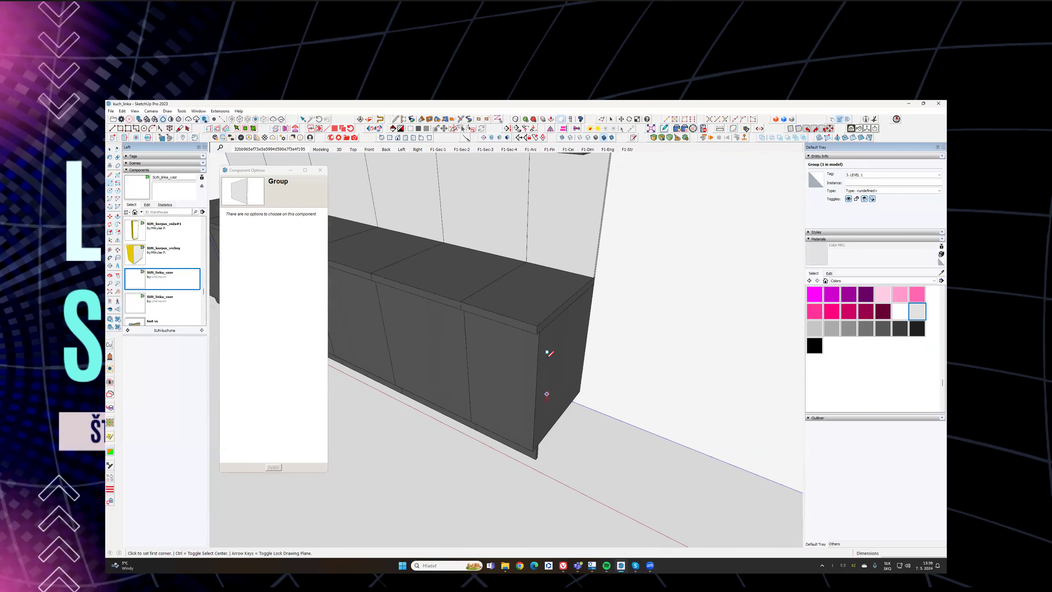
left_click(537, 330)
left_click(579, 370)
key("p")
left_click(576, 372)
type("6")
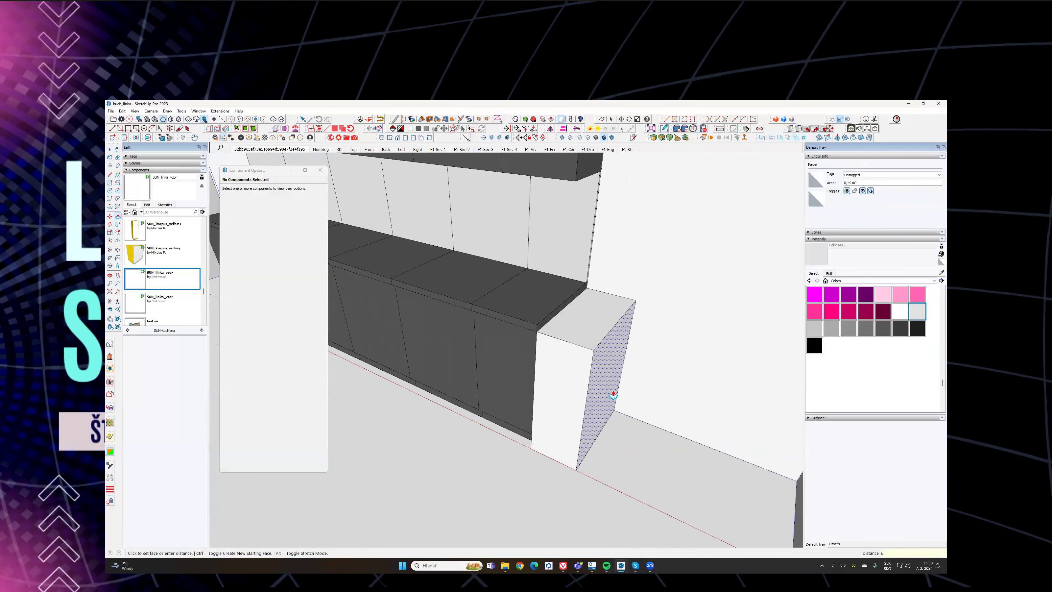
key("space")
Step: Copy the new block's bottom front edge 100 mm upward to divide off a plinth strip
left_click(572, 469)
key("m")
scroll(536, 462, "up", 5)
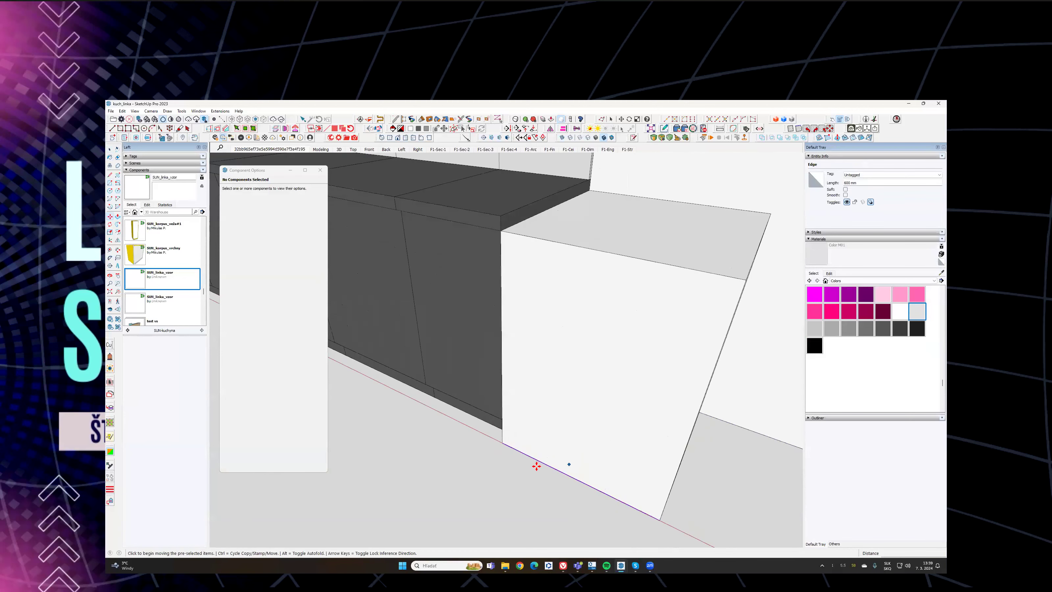
left_click(561, 373)
type("100")
key("Return")
Step: Push/Pull the new block's plinth strip inward until it is flush with the recessed plinth of the neighbouring base units
key("p")
left_click(563, 350)
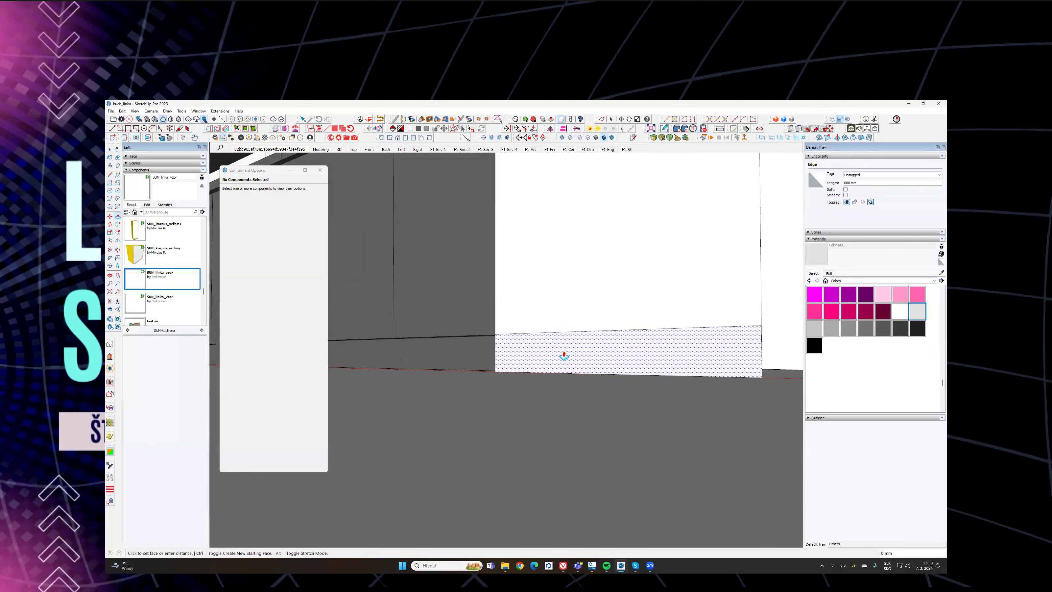
left_click(449, 391)
middle_click_drag(449, 392, 663, 339)
Step: Push/Pull the block's top face up to the top of the upper wall units and turn the whole block into a group
key("p")
left_click(659, 334)
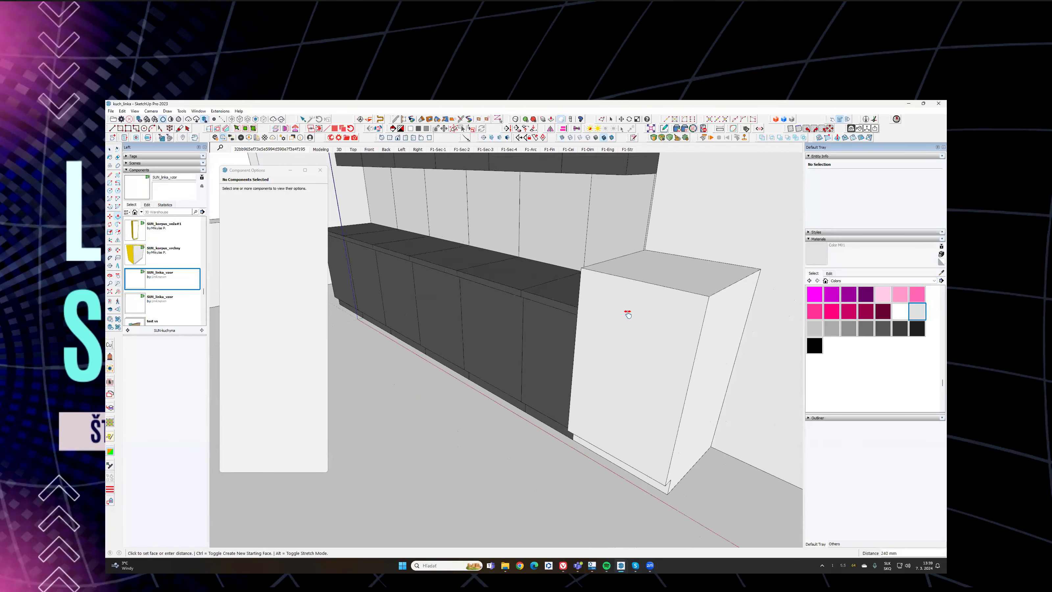
middle_click_drag(608, 234, 678, 394)
middle_click_drag(676, 260, 621, 401)
key("space")
triple_click(598, 388)
key("Escape")
Step: Copy the tall group from its bottom front corner to the opposite, window end of the kitchen line
scroll(654, 415, "up", 2)
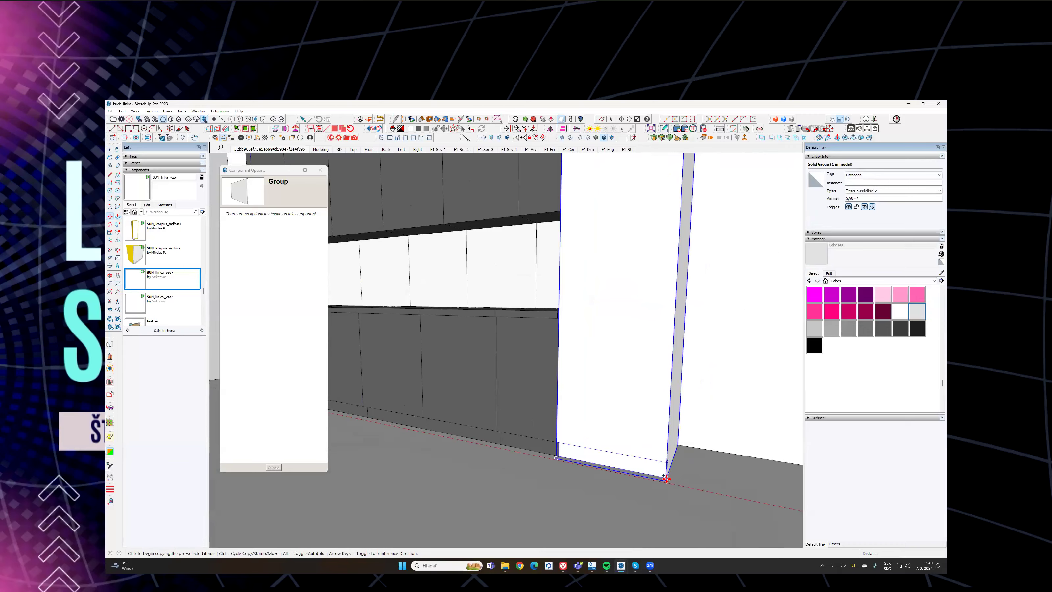
left_click(666, 479)
scroll(427, 431, "down", 3)
middle_click_drag(427, 430, 542, 428)
middle_click_drag(476, 415, 633, 416, "shift")
scroll(534, 442, "up", 3)
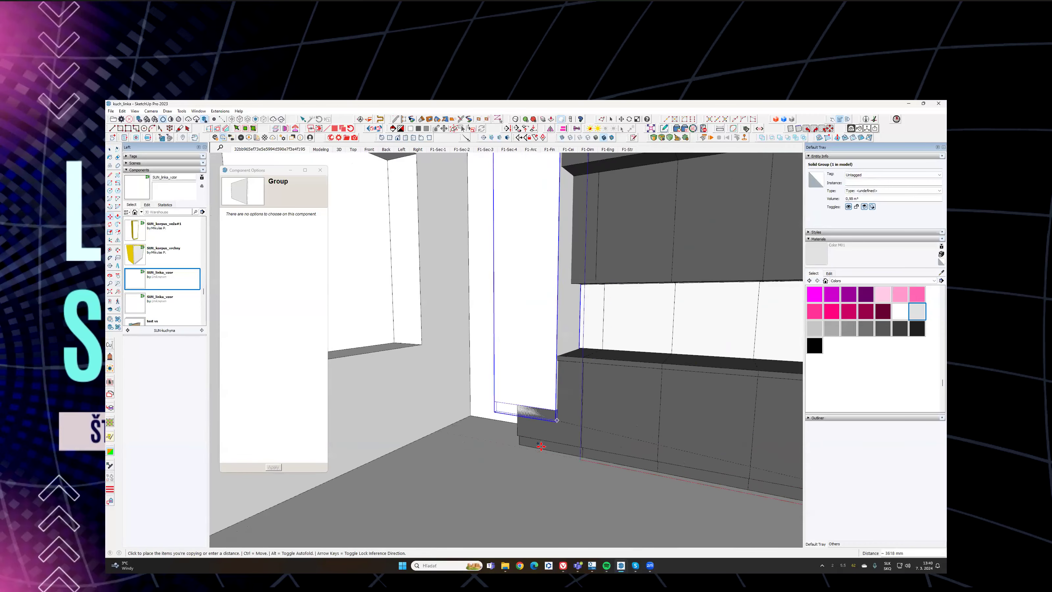
scroll(540, 445, "up", 3)
scroll(596, 431, "down", 3)
middle_click_drag(512, 399, 317, 373, "shift")
middle_click_drag(552, 388, 394, 372, "shift")
key("space")
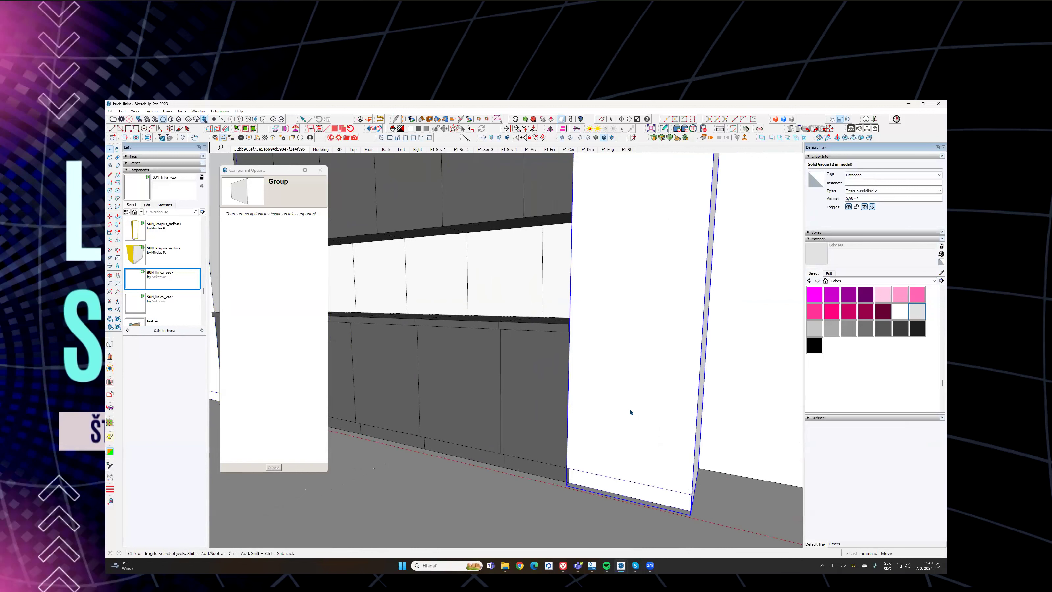
middle_click_drag(568, 385, 540, 437)
key("m")
middle_click_drag(502, 475, 475, 457)
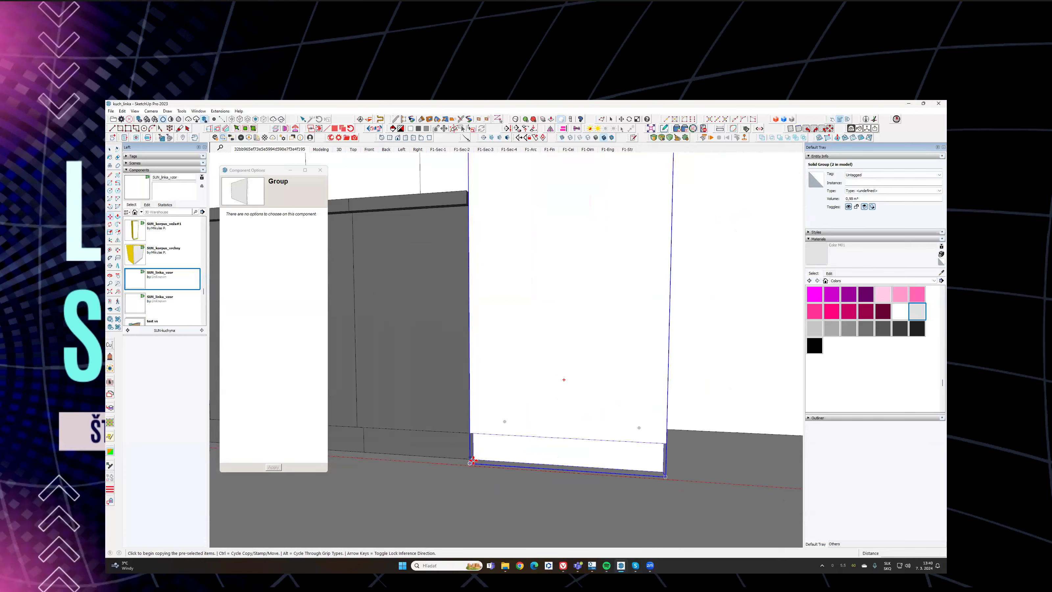
middle_click_drag(620, 327, 625, 352)
Step: Inside the tall group at the oven end, copy the plinth's upper edge 170 mm upward against the matched reference photo
left_click(284, 150)
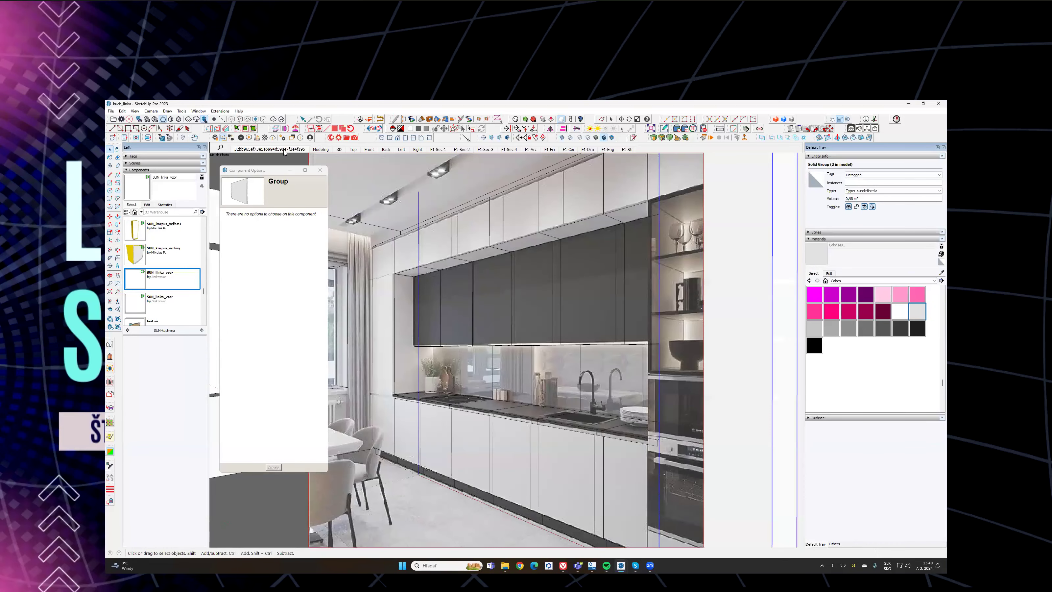
middle_click_drag(623, 403, 561, 265, "shift")
scroll(620, 429, "up", 3)
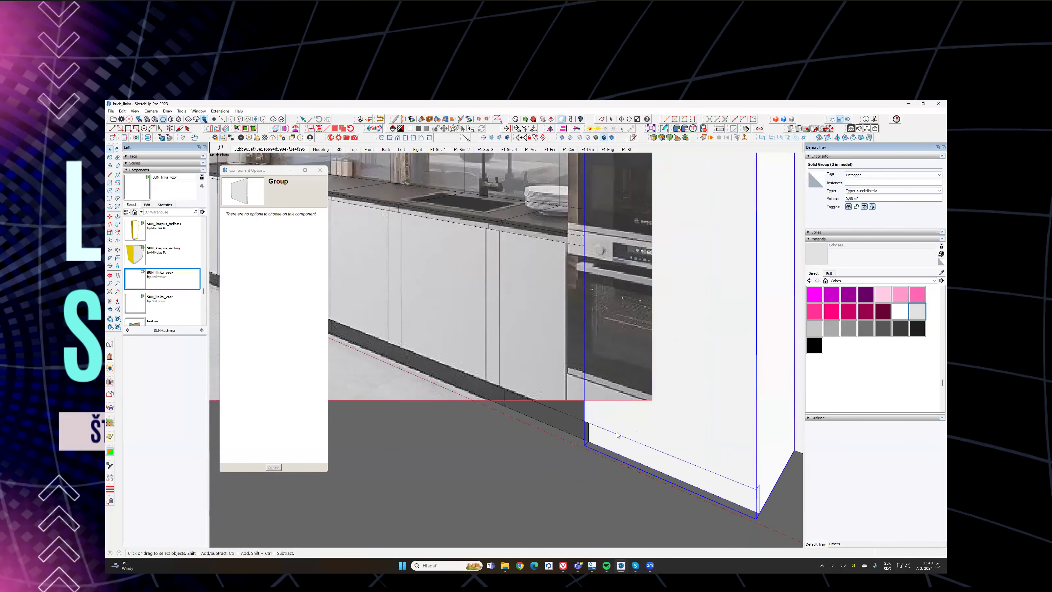
double_click(617, 432)
left_click(613, 433)
left_click(613, 434)
key("m")
key("ctrl")
left_click(613, 432)
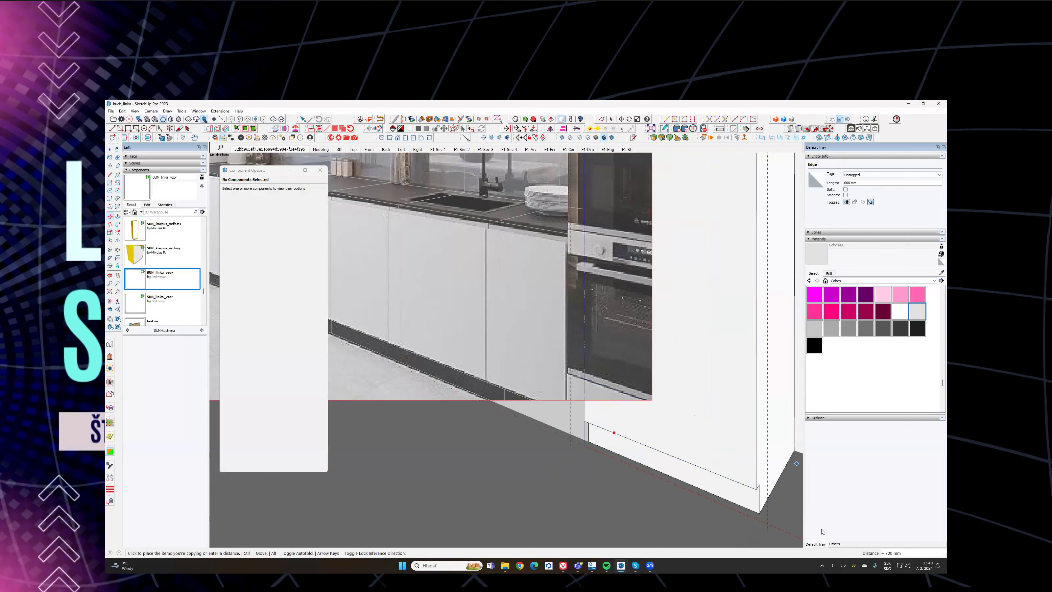
left_click(615, 388)
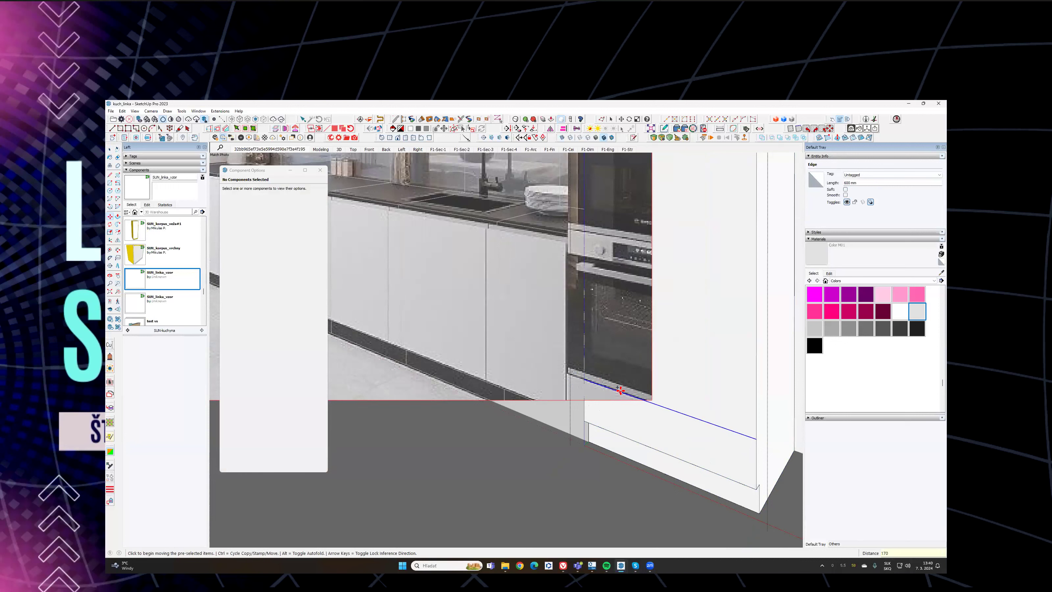
Step: Copy the new front edge 1000 mm upward to mark the top of the built-in appliances
left_click(620, 390)
middle_click_drag(622, 231, 626, 338, "shift")
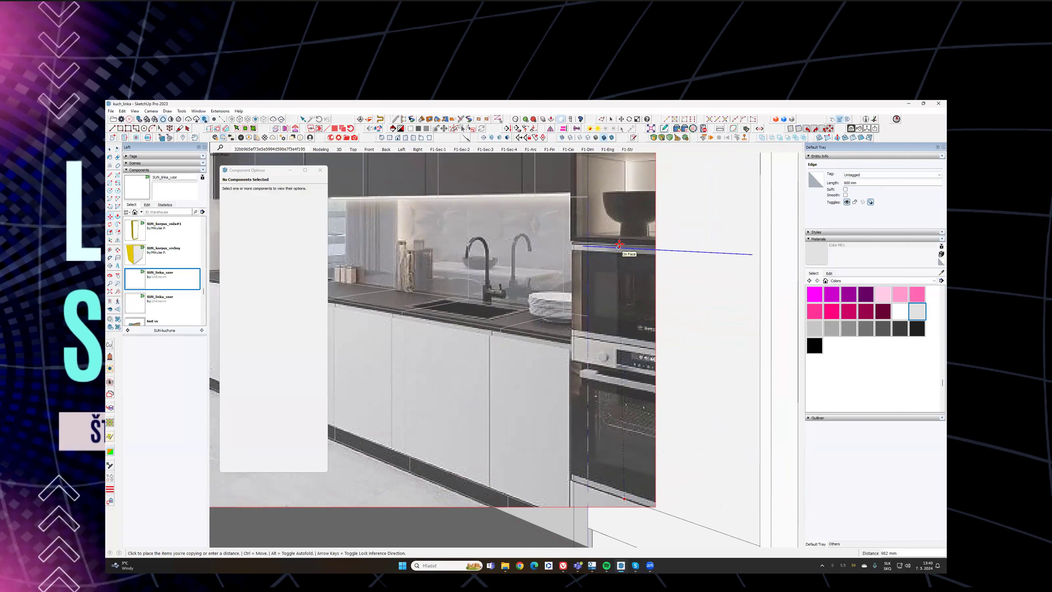
type("1000")
Step: Copy the appliance-top edge upward to the top of the glass shelf cabinet in the reference photo
key("ctrl")
left_click(623, 242)
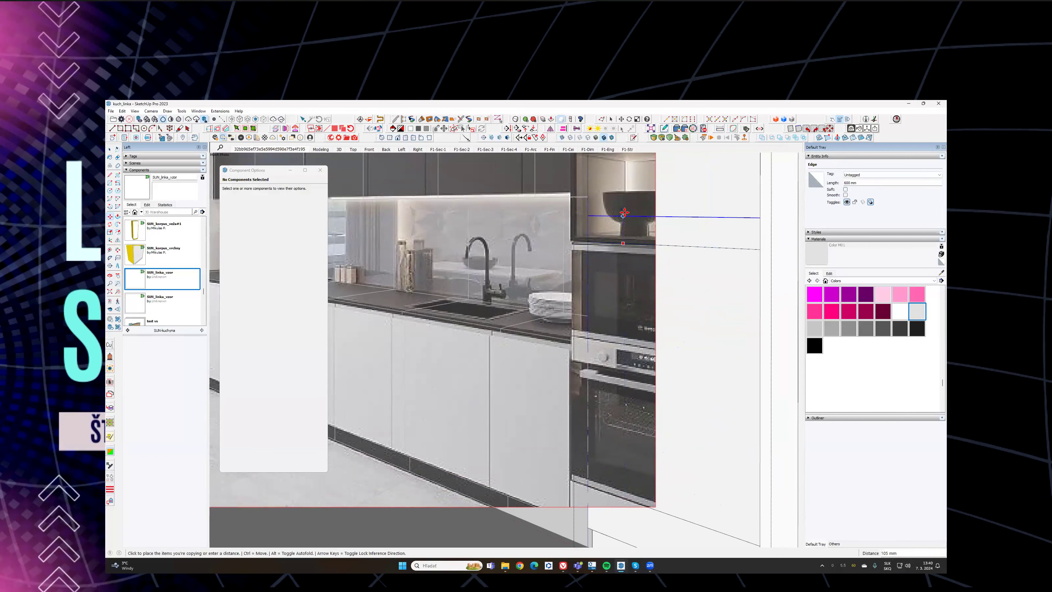
scroll(623, 211, "down", 3)
middle_click_drag(622, 199, 634, 360, "shift")
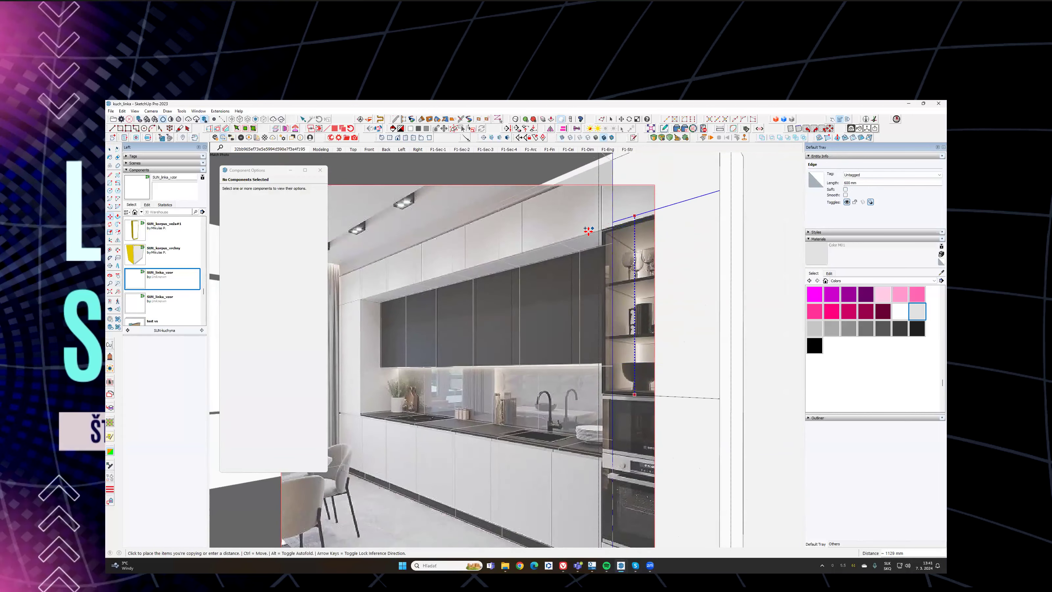
key("Escape")
mouse_move(629, 249)
middle_mouse_down()
mouse_move(751, 266)
mouse_move(739, 242)
mouse_move(652, 293)
mouse_move(656, 251)
middle_mouse_up()
mouse_move(626, 323)
middle_mouse_down("shift")
mouse_move(618, 270)
mouse_move(704, 315)
mouse_move(734, 313)
middle_mouse_up("shift")
scroll(621, 312, "down", 2)
key("space")
middle_click_drag(538, 310, 549, 301, "shift")
Step: Inside the tall group at the window end, copy the plinth's upper edge about 720 mm upward to the photo's door joint
left_click(429, 316)
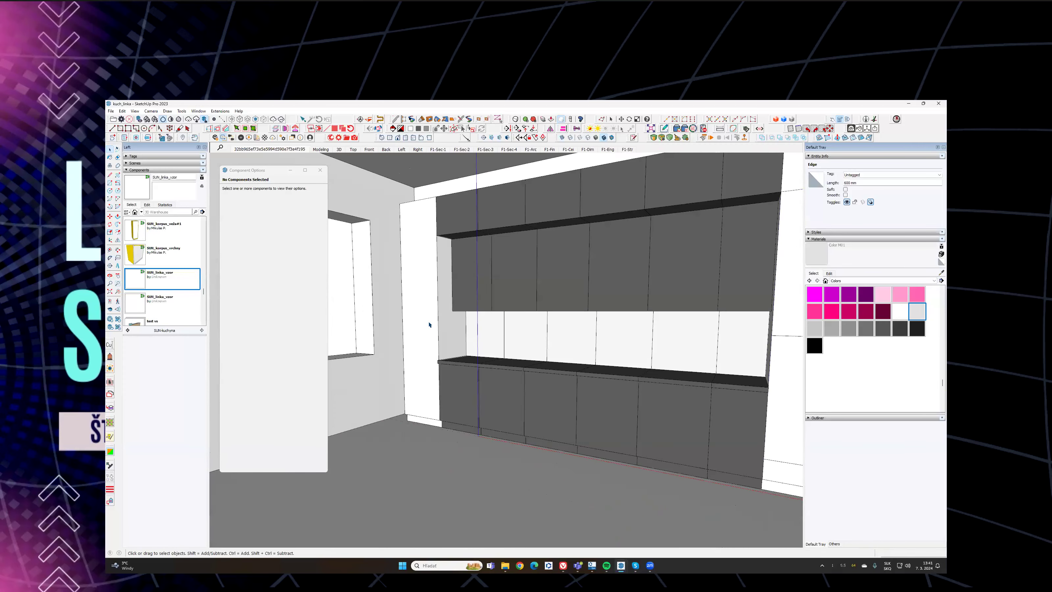
double_click(426, 415)
left_click(426, 416)
left_click(425, 417)
key("m")
scroll(425, 416, "up", 3)
key("ctrl")
left_click(425, 416)
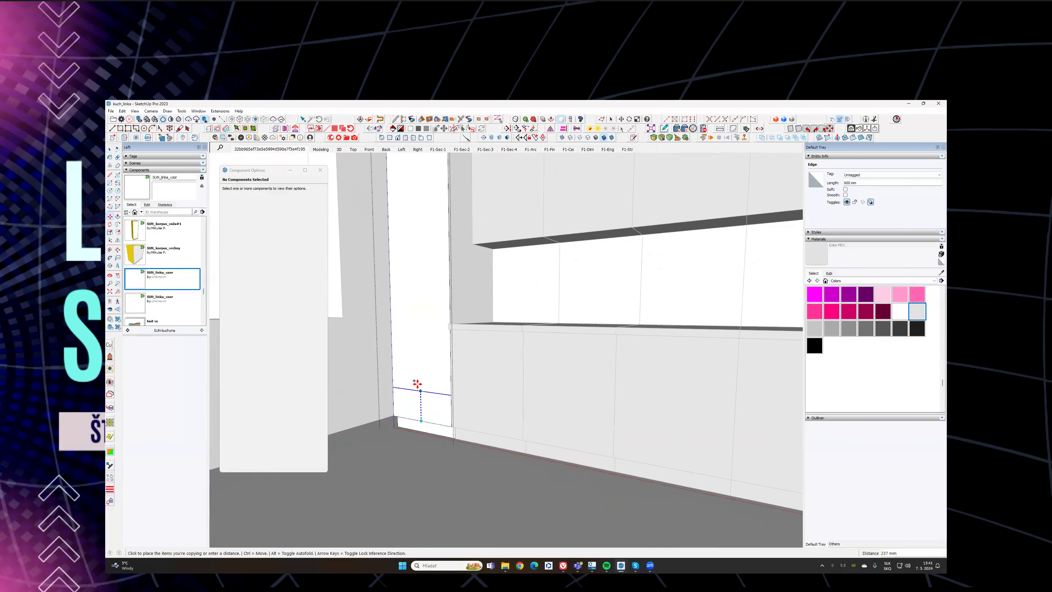
scroll(448, 321, "up", 4)
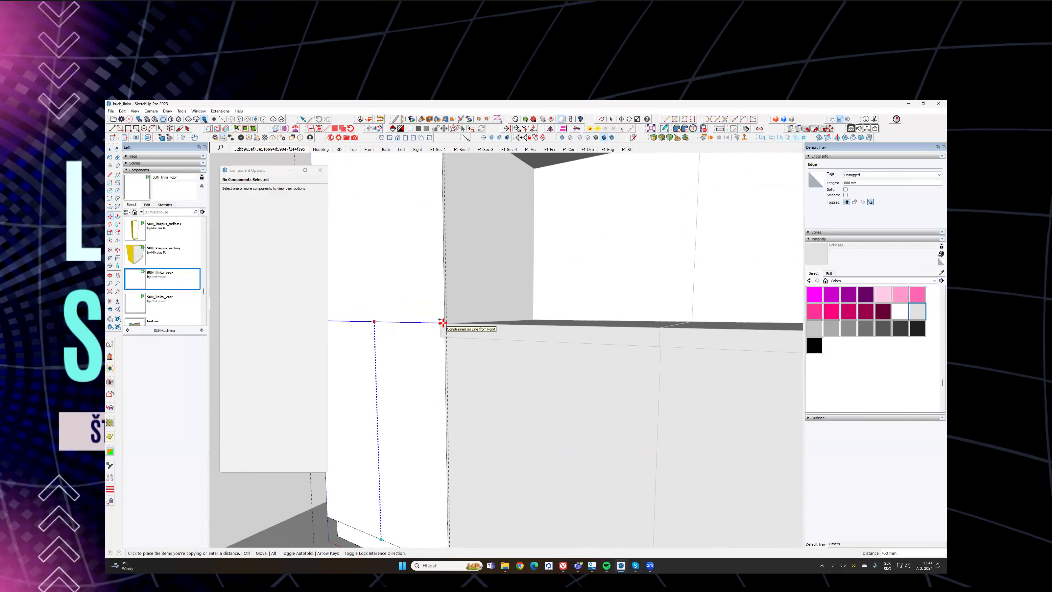
left_click(272, 150)
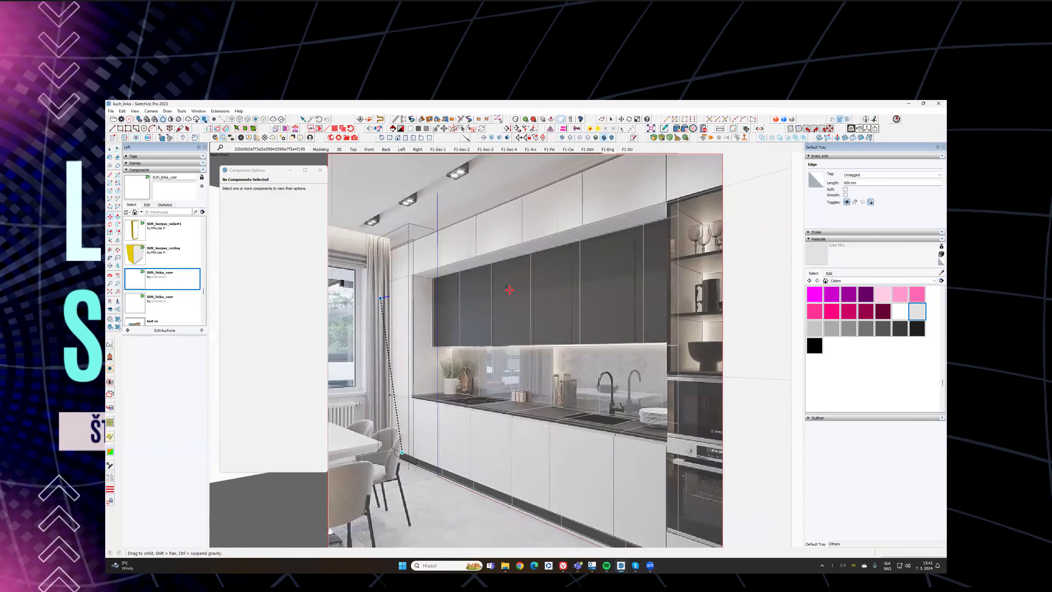
scroll(528, 377, "up", 2)
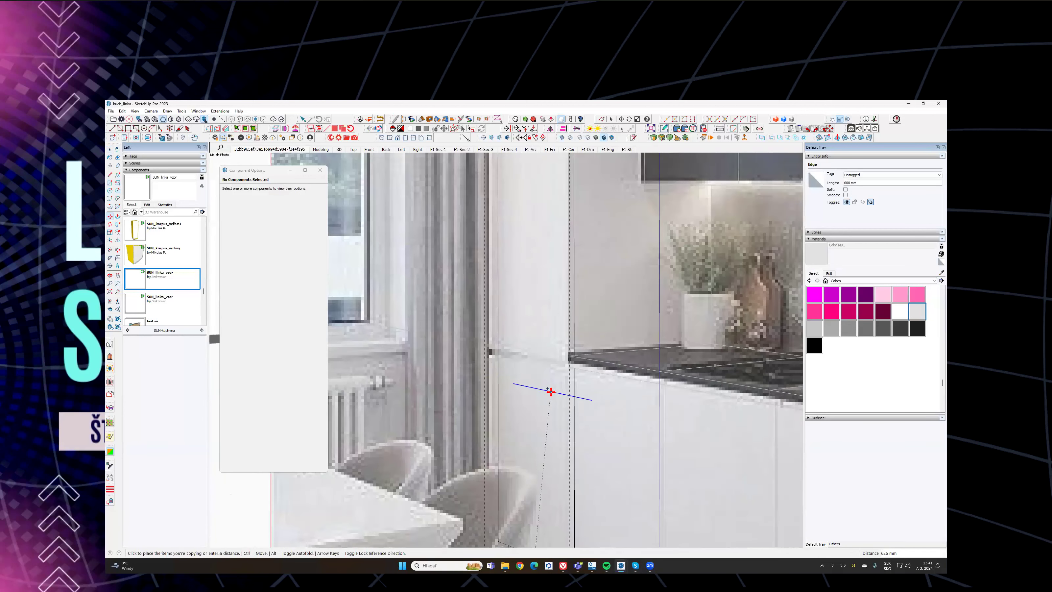
scroll(566, 363, "up", 2)
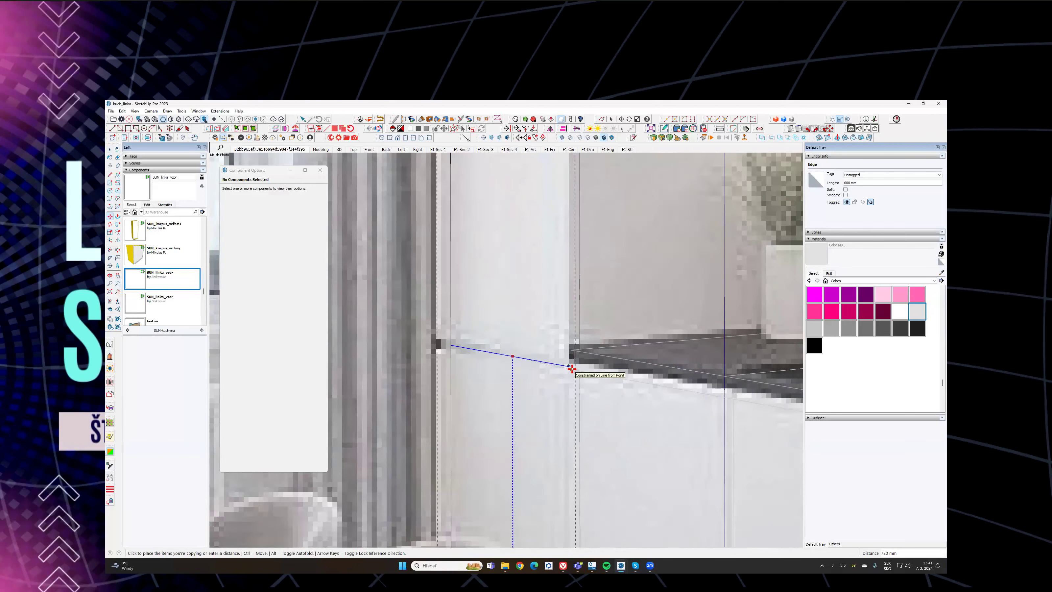
left_click(571, 367)
Step: Copy the door-joint edge upward to the underside of the topmost cupboards in the reference photo
left_click(520, 356)
scroll(513, 296, "down", 3)
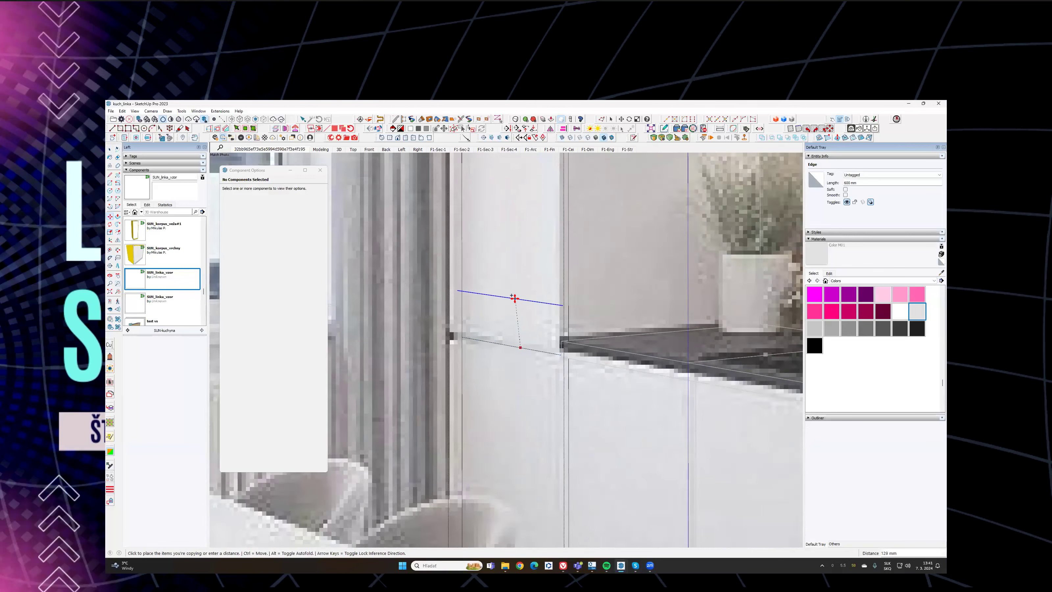
middle_click_drag(519, 209, 518, 352, "shift")
scroll(510, 248, "down", 1)
middle_click_drag(498, 195, 501, 332, "shift")
scroll(500, 331, "down", 3)
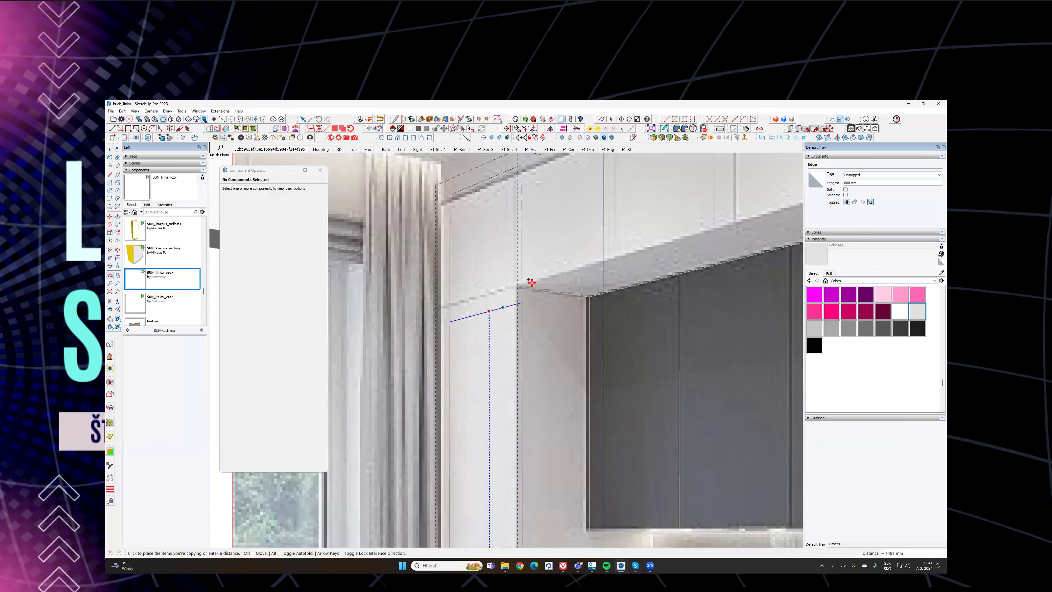
scroll(513, 372, "down", 1)
middle_click_drag(519, 383, 491, 302, "shift")
key("space")
Step: Sample the dark grey Color M06 from the wall units and paint both tall end groups with it
middle_click_drag(575, 348, 270, 156)
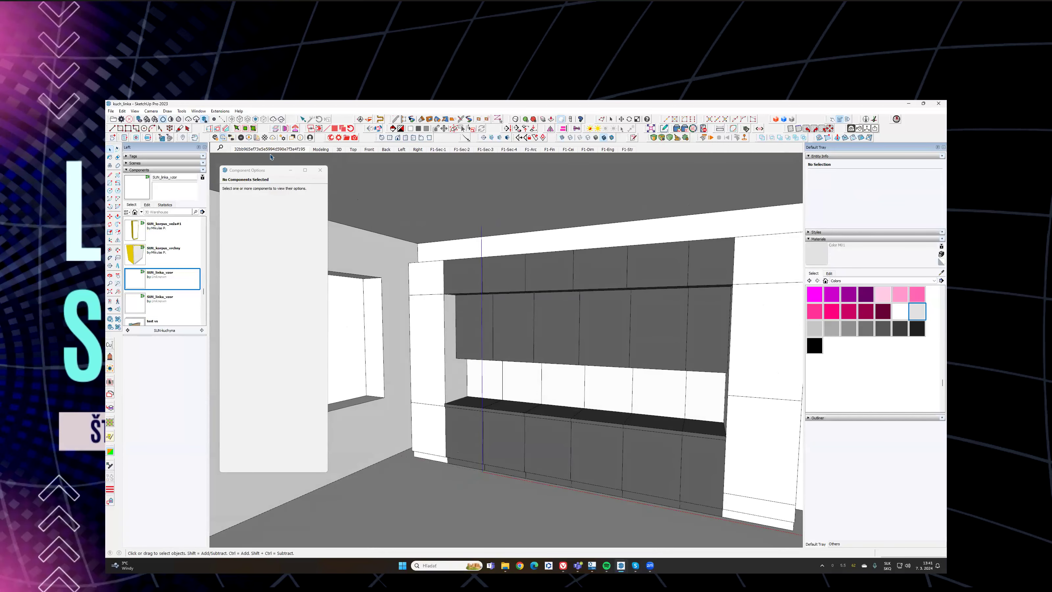
left_click(268, 150)
mouse_move(403, 361)
middle_mouse_down("shift")
mouse_move(516, 343)
mouse_move(497, 341)
mouse_move(557, 355)
mouse_move(561, 319)
mouse_move(545, 315)
middle_mouse_up("shift")
left_click(500, 348)
key("b")
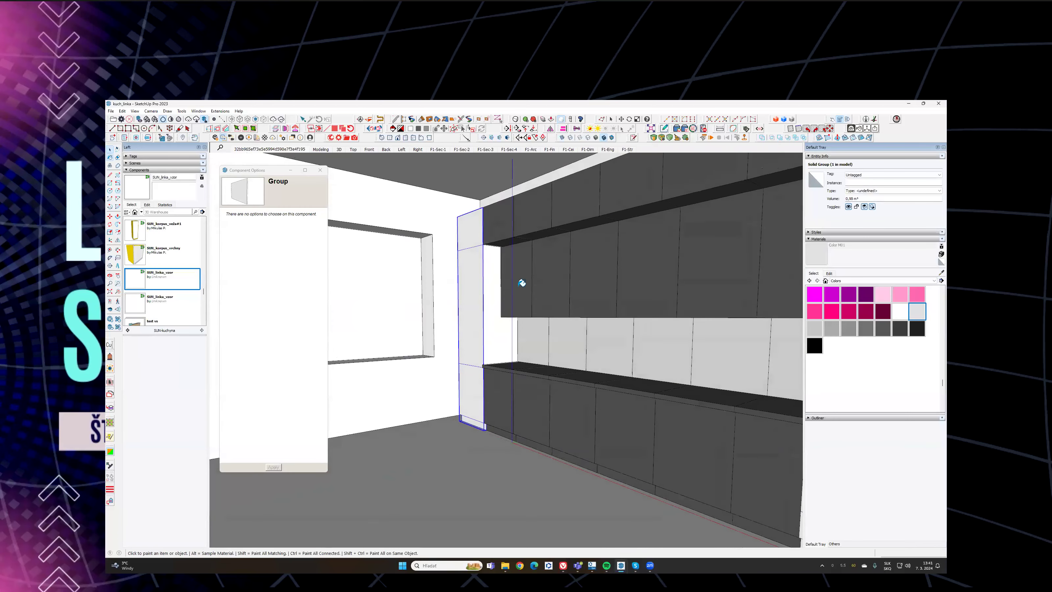
left_click(526, 285, "alt")
left_click(492, 290)
mouse_move(673, 327)
middle_mouse_down()
mouse_move(408, 359)
mouse_move(768, 344)
mouse_move(577, 345)
mouse_move(594, 350)
middle_mouse_up()
Step: Insert the Oven & Microwave component from the kitchen component collection at the tall group on the oven end
key("space")
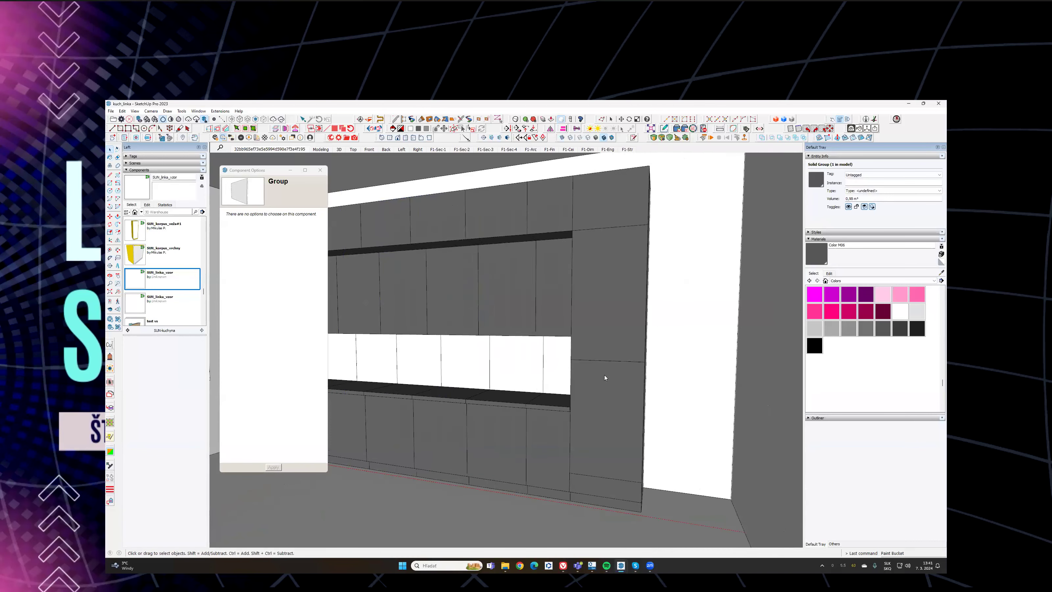
scroll(156, 286, "up", 5)
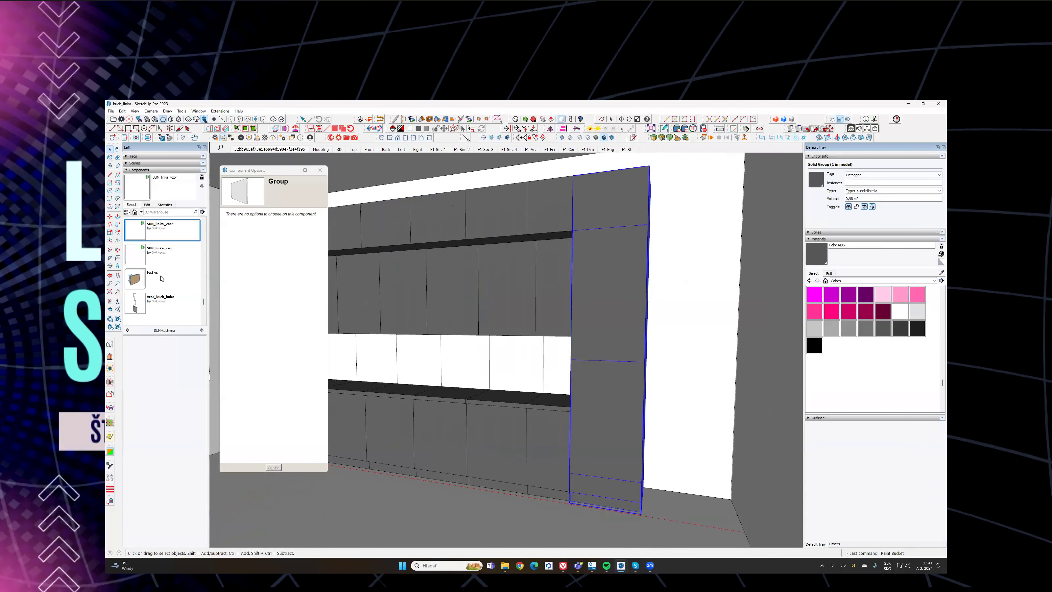
scroll(157, 275, "up", 5)
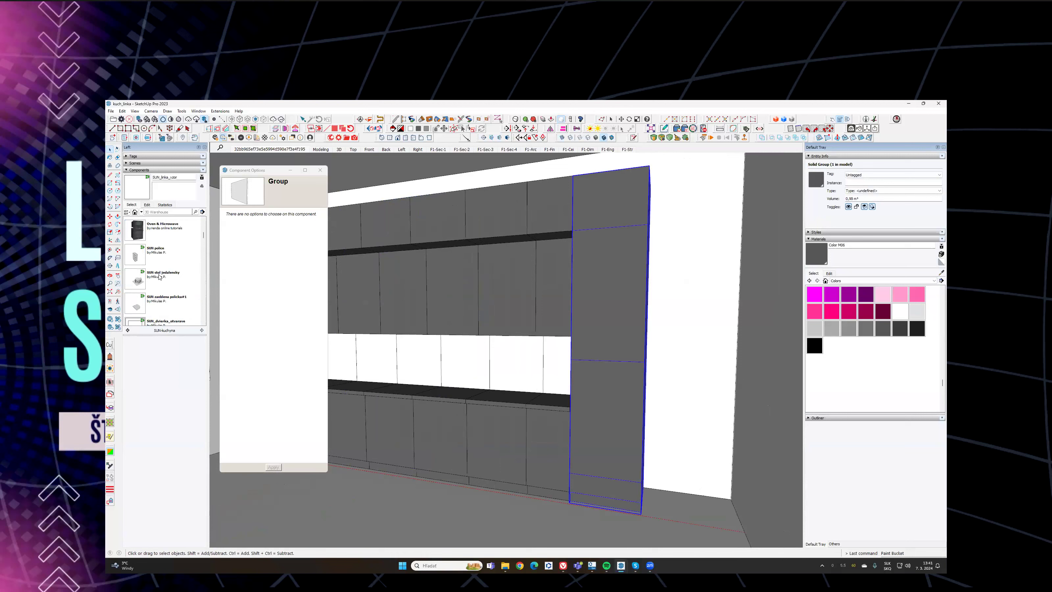
left_click(141, 253)
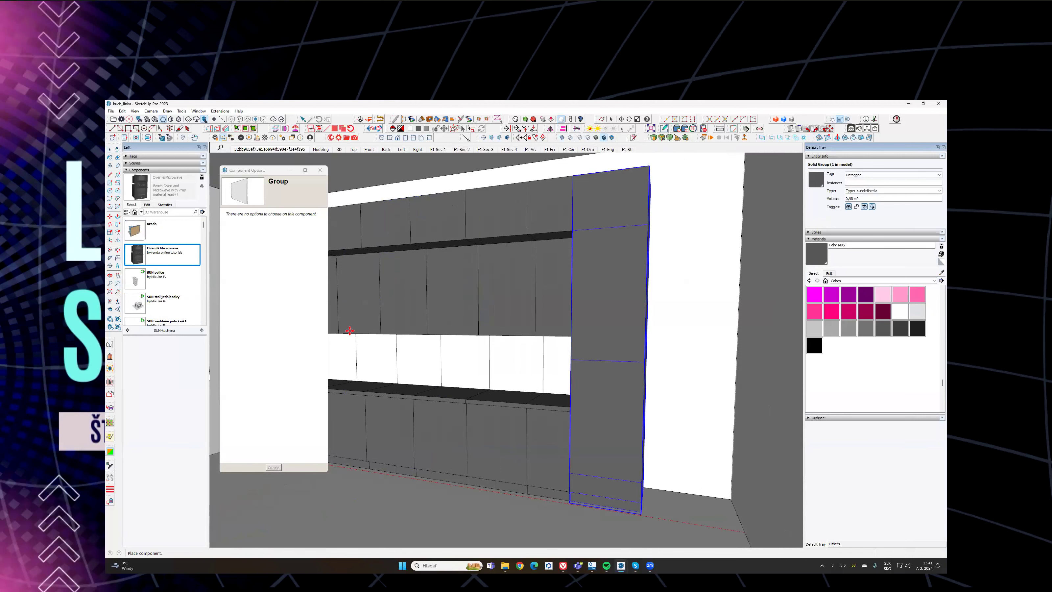
scroll(599, 433, "up", 2)
left_click(599, 432)
Step: Rotate the Oven & Microwave component 180° about its vertical axis so its doors face the room
middle_click_drag(599, 432, 760, 284)
scroll(595, 403, "down", 2)
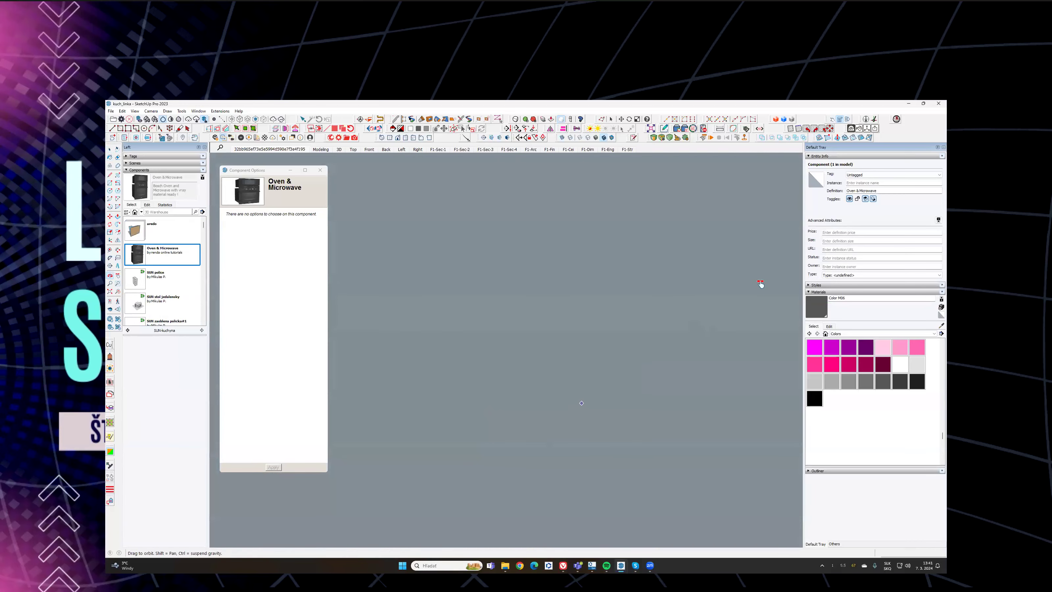
middle_click_drag(815, 166, 622, 312)
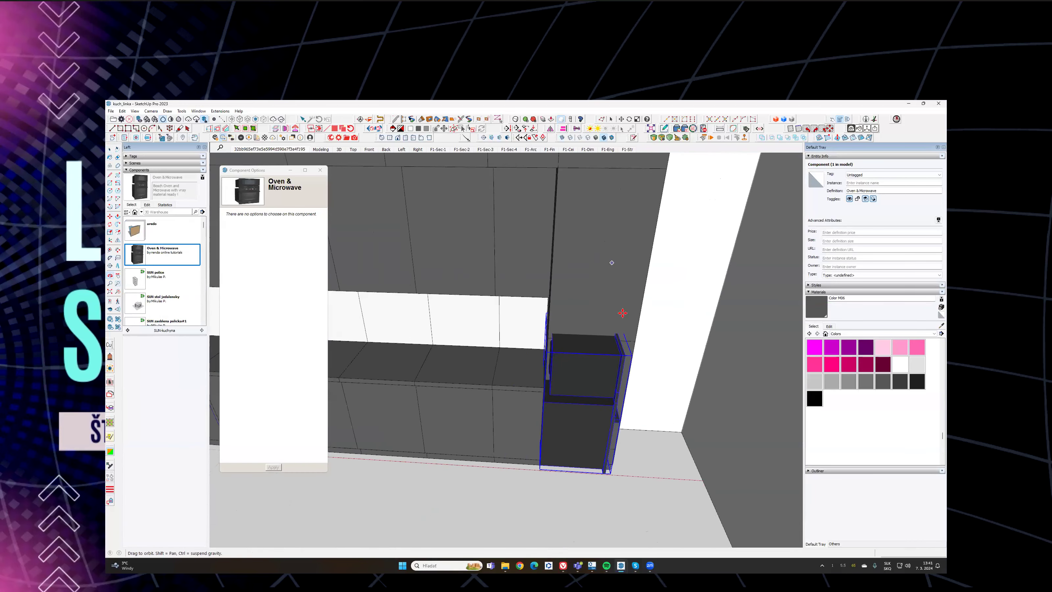
scroll(619, 315, "up", 3)
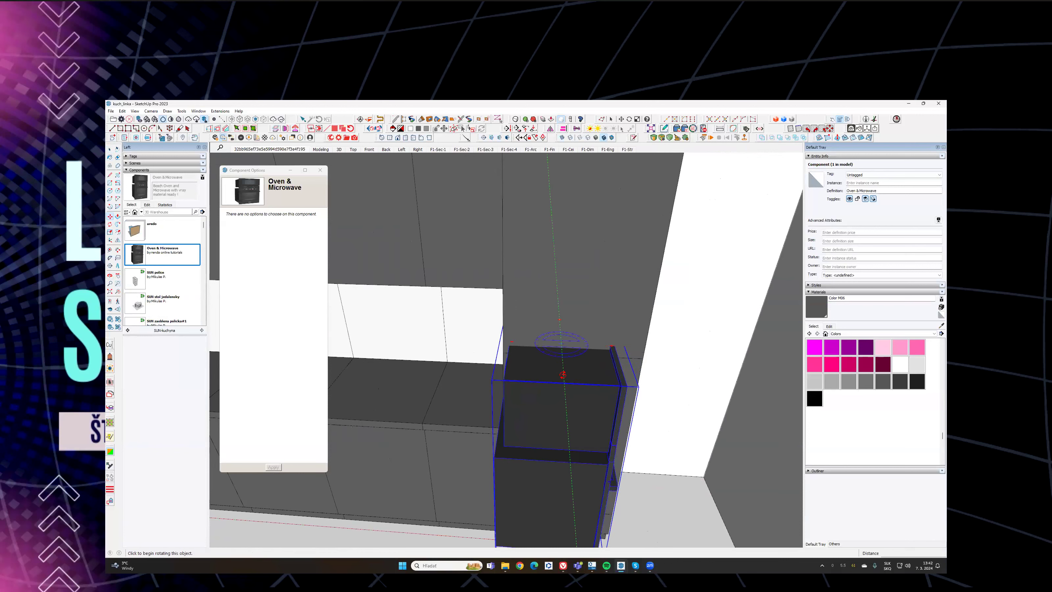
left_click(562, 374)
type("90")
key("Return")
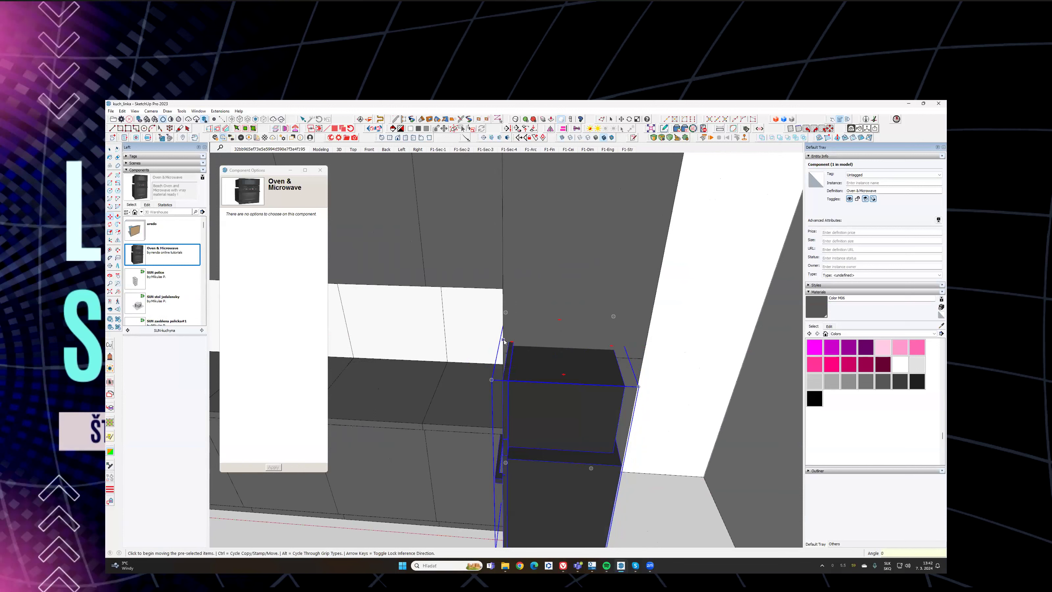
key("ctrl+z")
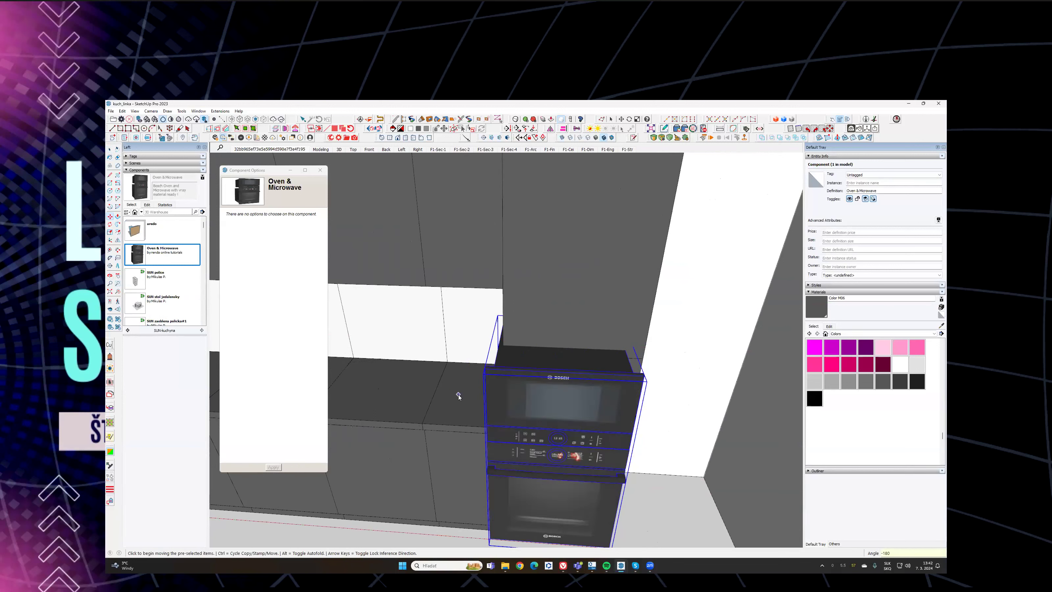
Step: Move the Oven & Microwave component by its lower front corner onto the door-joint corner of the tall unit
scroll(558, 460, "up", 10)
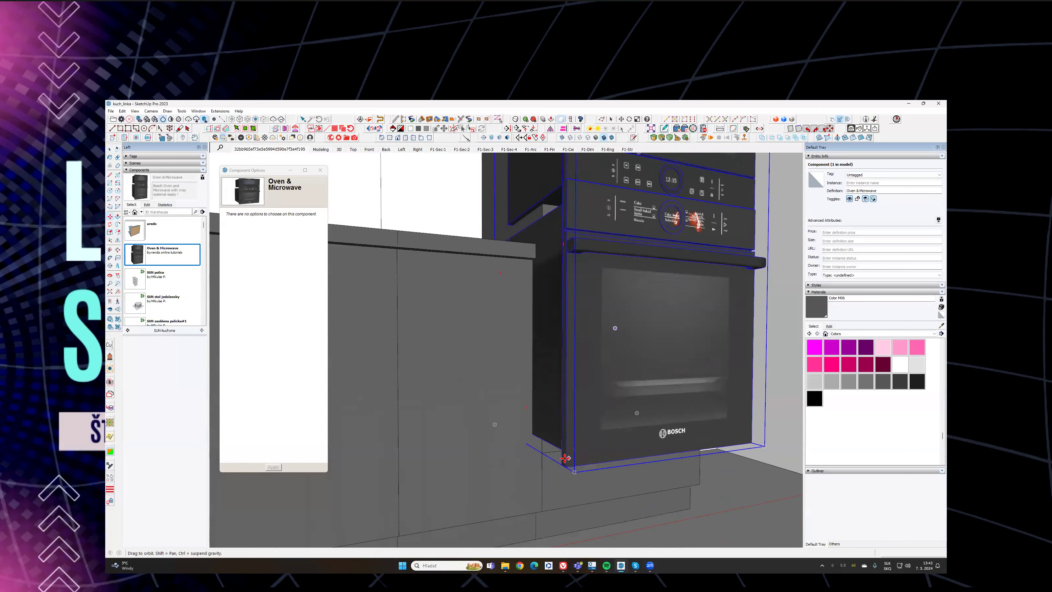
left_click(557, 460)
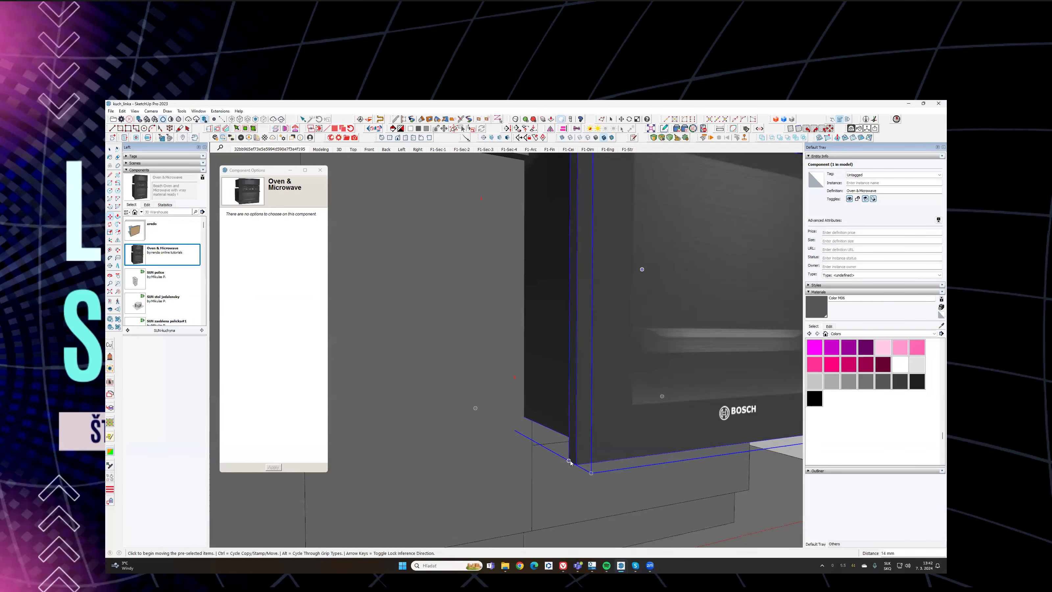
scroll(570, 462, "down", 5)
scroll(577, 383, "up", 5)
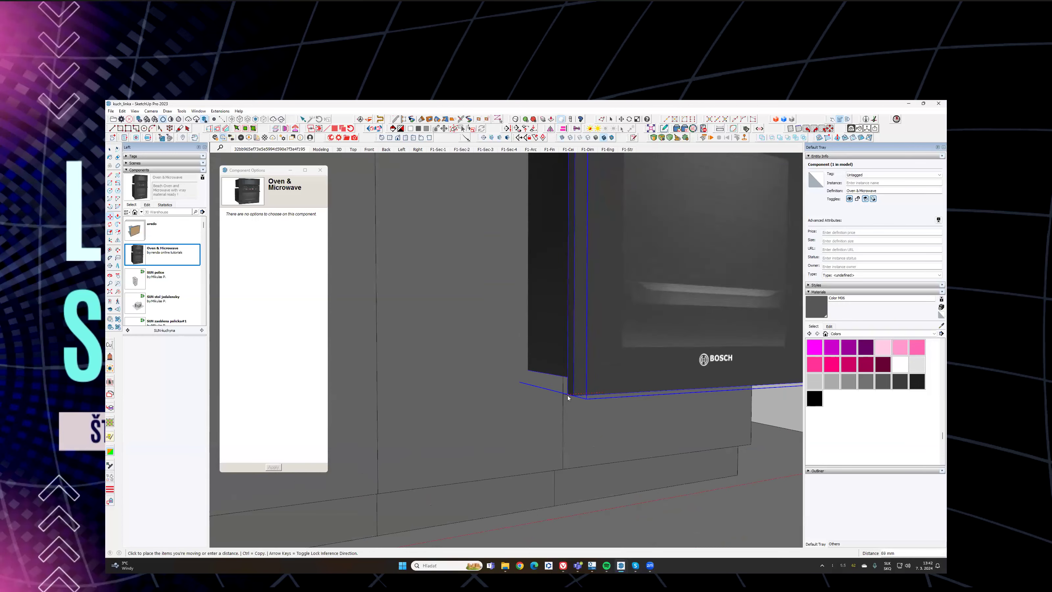
scroll(567, 394, "up", 6)
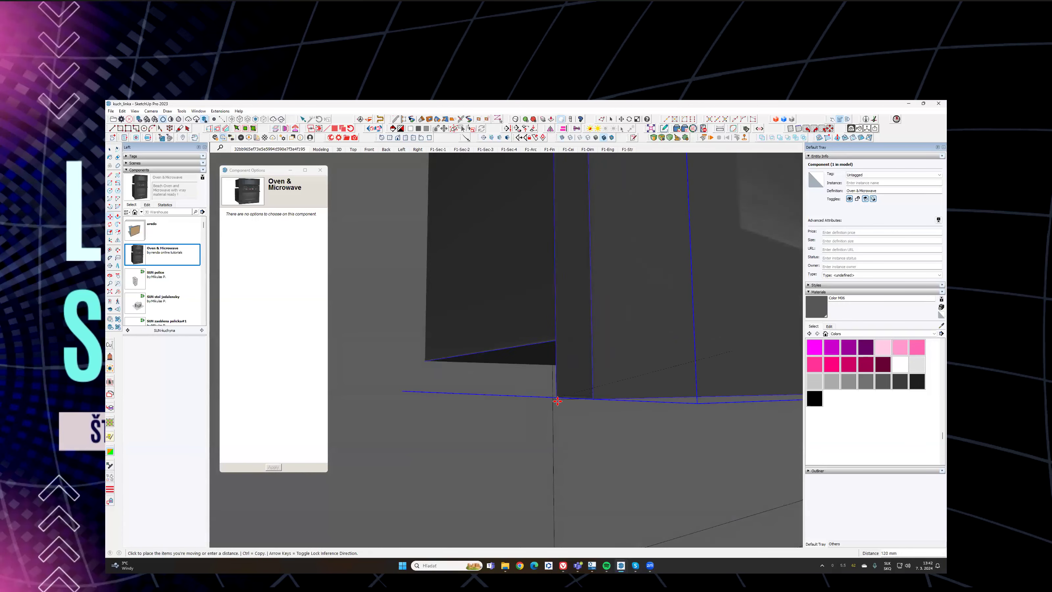
scroll(553, 400, "up", 4)
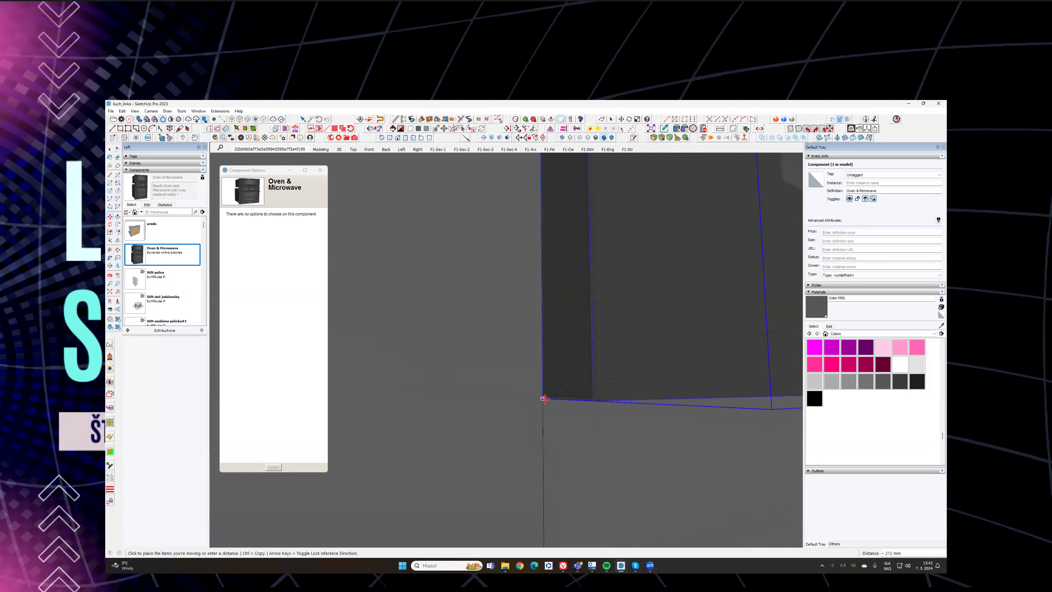
left_click(545, 399)
Step: Move the oven back into the tall unit until the rear of its front panel meets the unit's front face
scroll(513, 337, "down", 4)
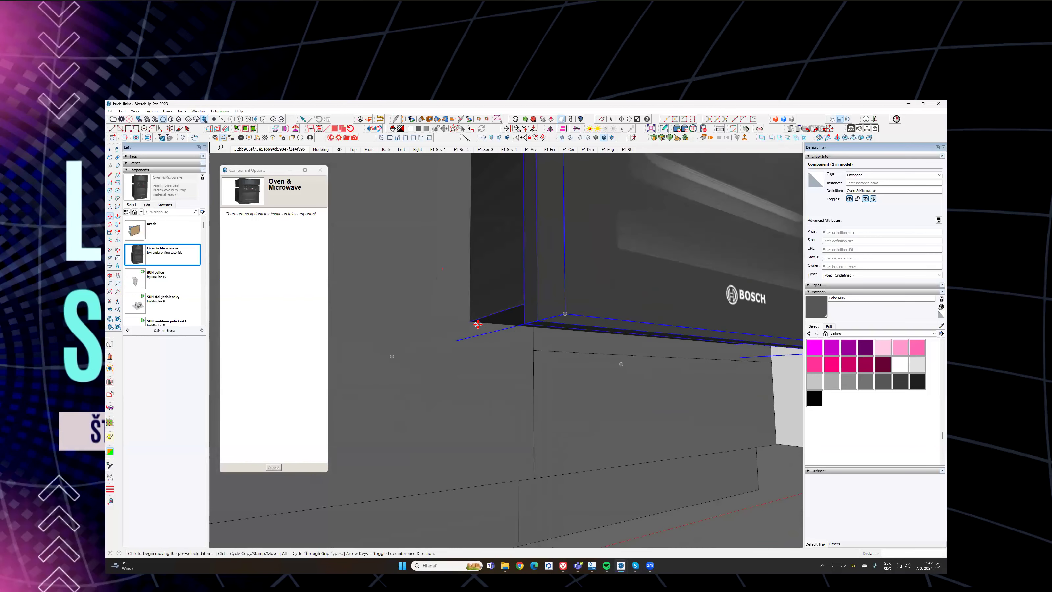
scroll(510, 311, "down", 3)
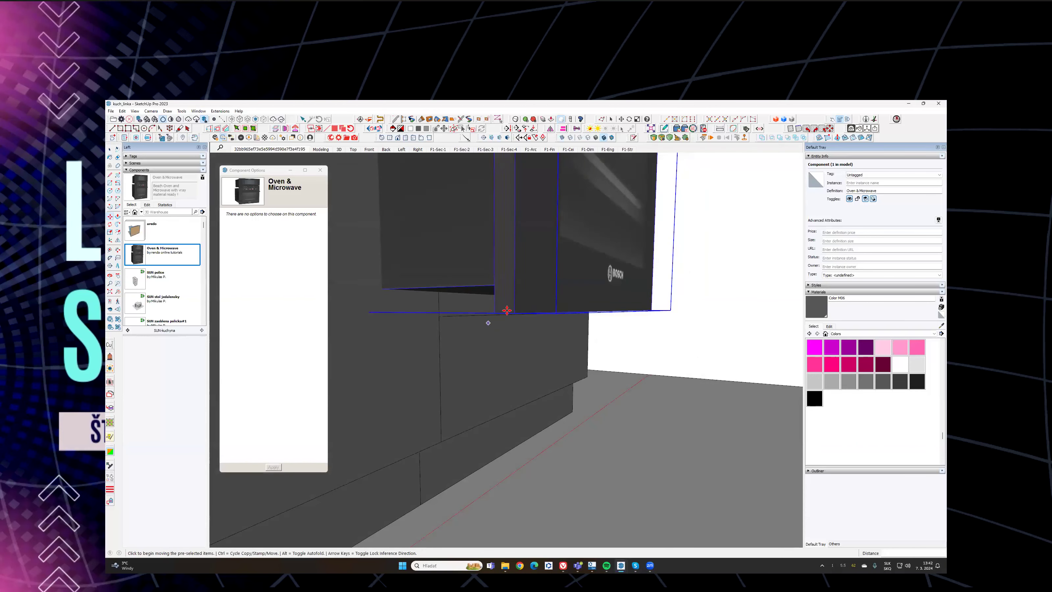
left_click(497, 311)
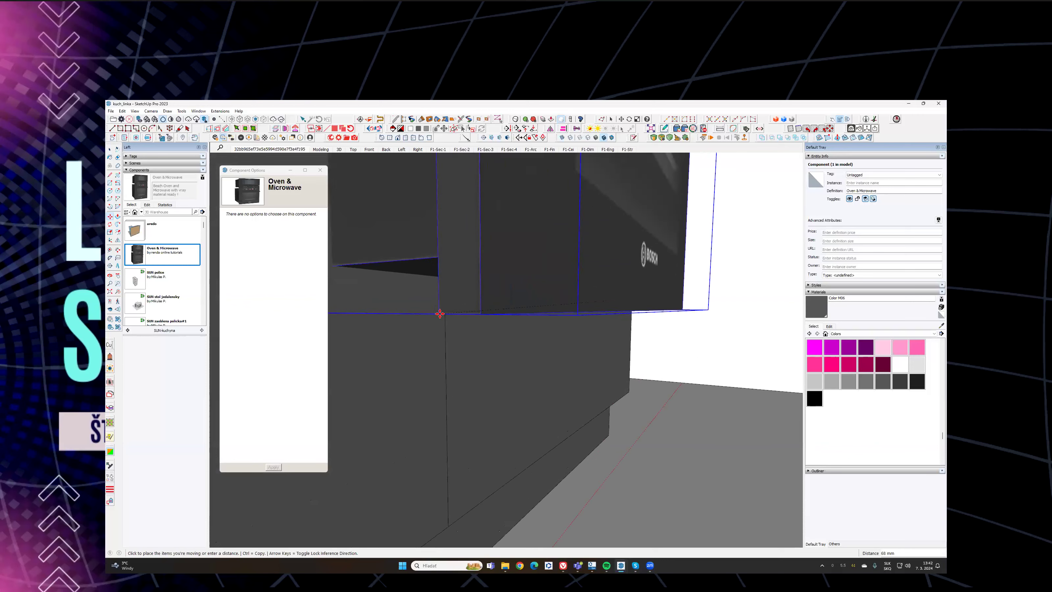
left_click(444, 313)
scroll(595, 309, "up", 5)
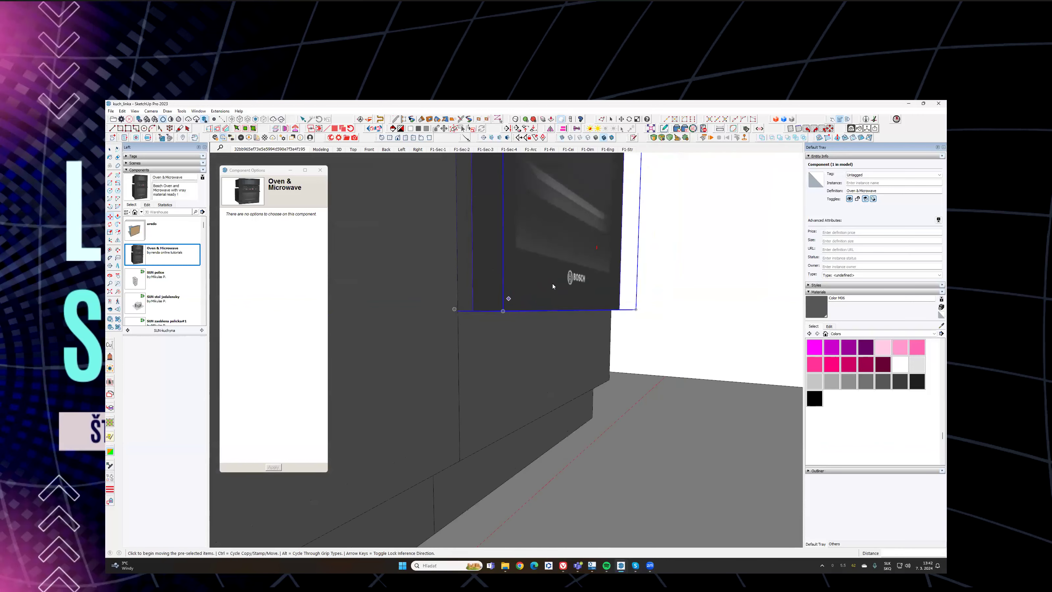
Step: Open the oven-side tall group for editing and view the front face above the oven
middle_click_drag(594, 309, 364, 360)
scroll(512, 493, "up", 5)
scroll(492, 498, "up", 2)
scroll(463, 498, "down", 4)
middle_click_drag(465, 324, 524, 530)
scroll(526, 312, "down", 4)
middle_click_drag(459, 199, 418, 381, "shift")
scroll(503, 269, "up", 2)
key("space")
scroll(505, 286, "up", 3)
middle_click_drag(451, 257, 364, 357)
scroll(587, 399, "up", 2)
middle_click_drag(496, 439, 536, 301)
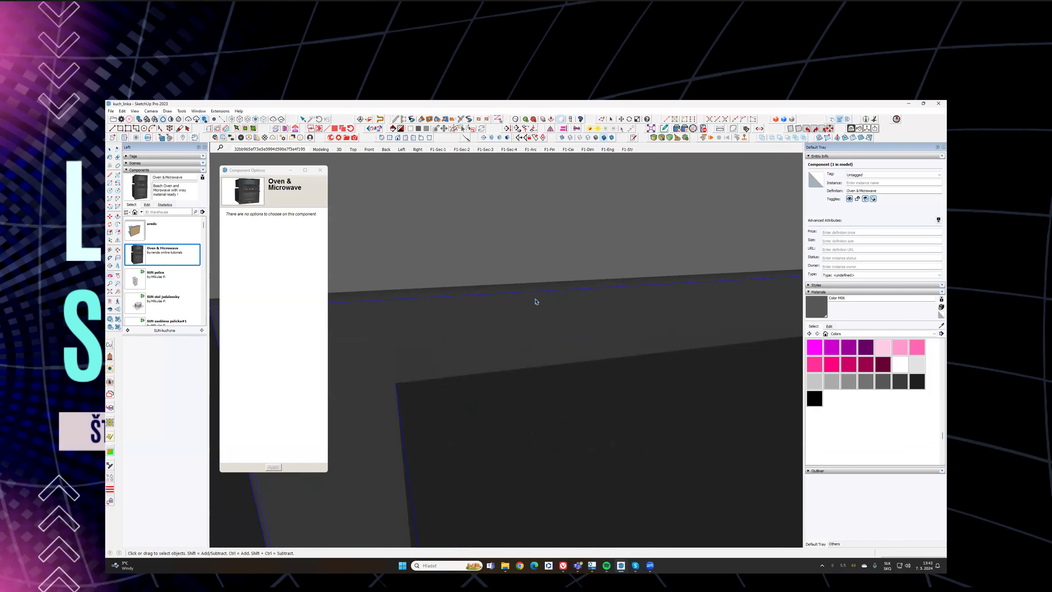
double_click(526, 293)
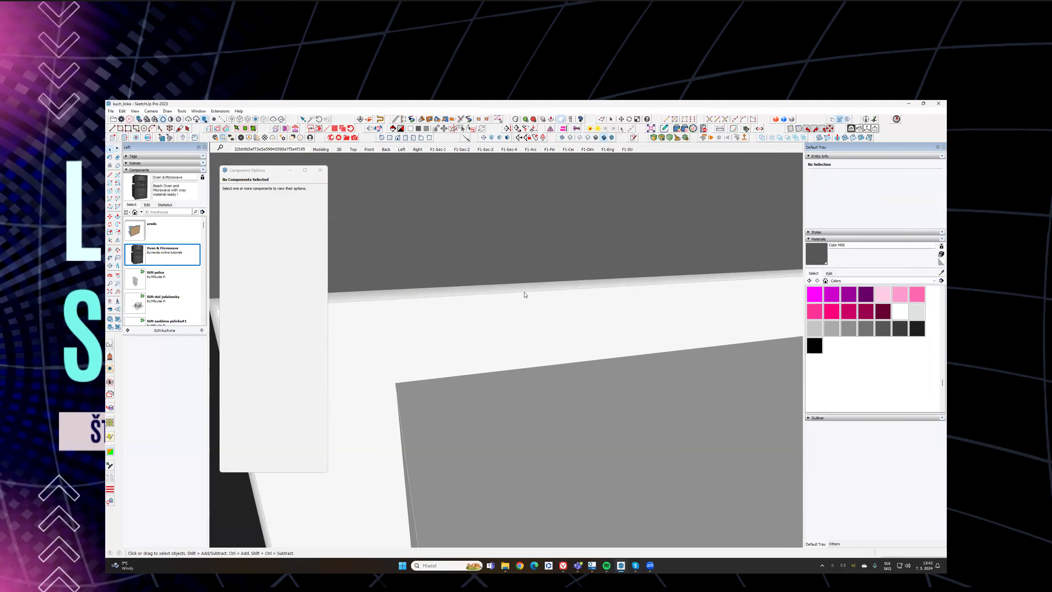
left_click(524, 296)
middle_click_drag(522, 296, 833, 316)
middle_click_drag(707, 286, 530, 248)
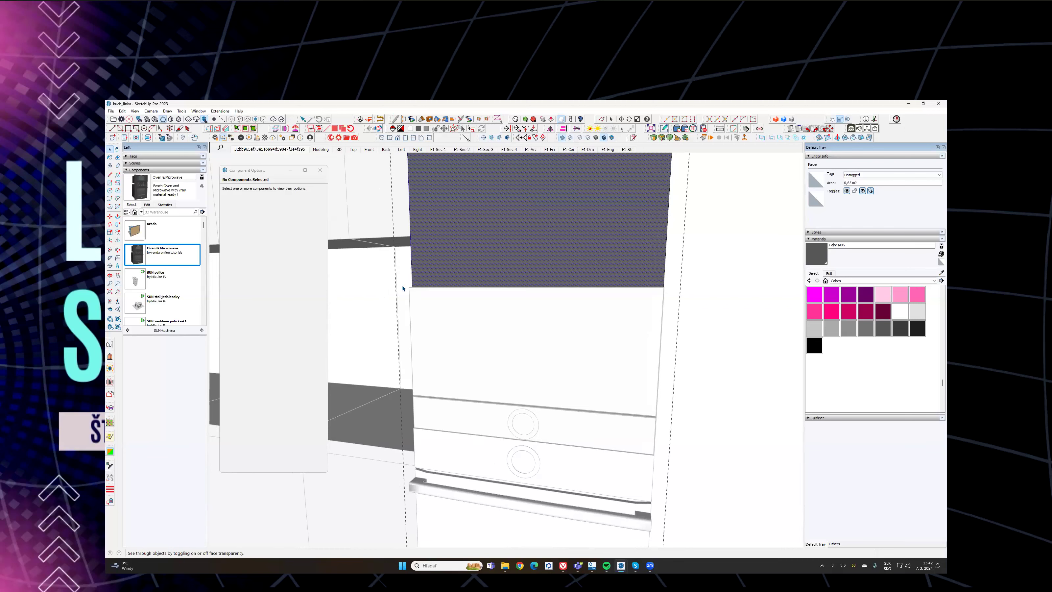
Step: Move the horizontal front edge near the oven's top up to the oven's upper edge, working in X-ray view
left_click(539, 297)
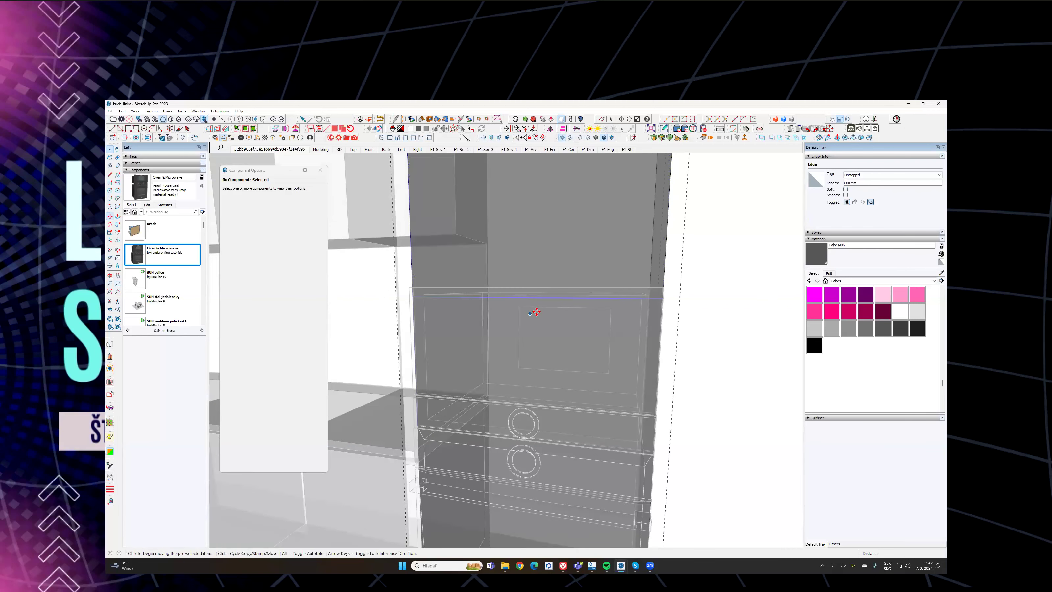
scroll(535, 312, "up", 4)
left_click(622, 279)
key("shift")
middle_click_drag(646, 241, 442, 319, "shift")
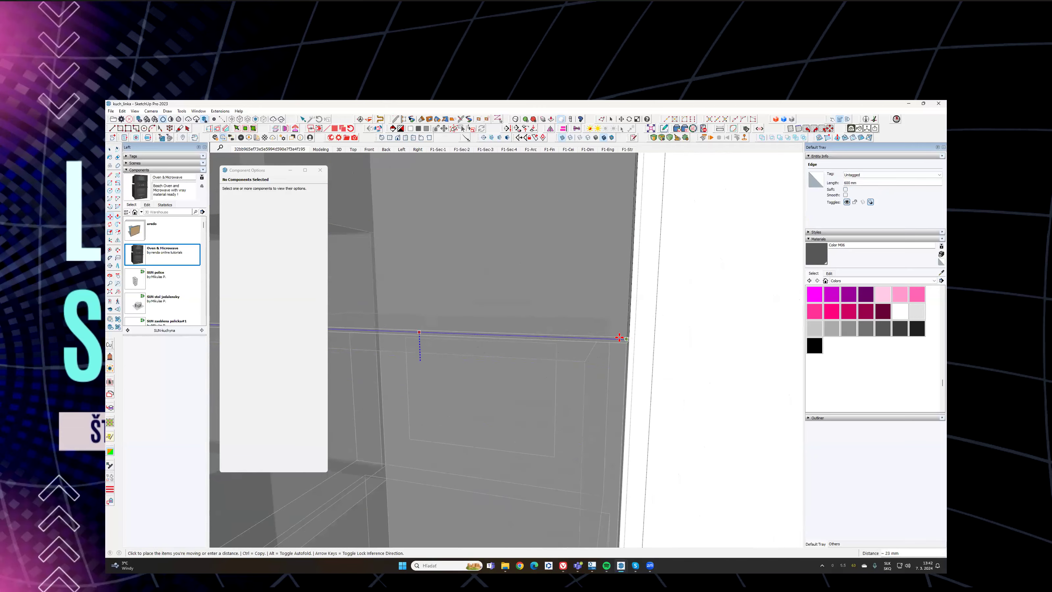
scroll(613, 336, "up", 3)
left_click(623, 337)
scroll(623, 336, "down", 4)
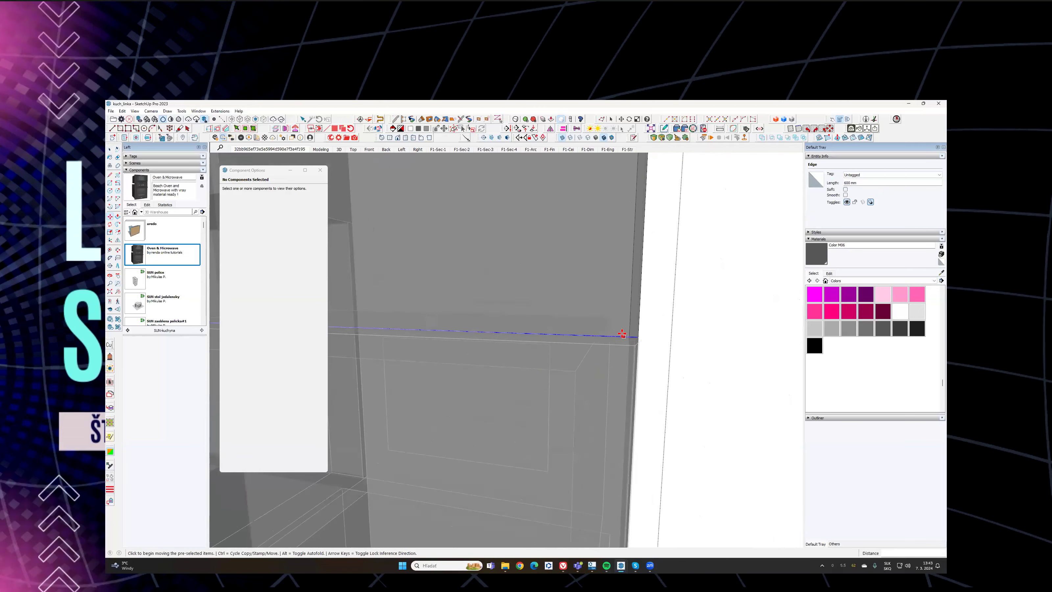
middle_click_drag(440, 318, 281, 157)
key("space")
key("Escape")
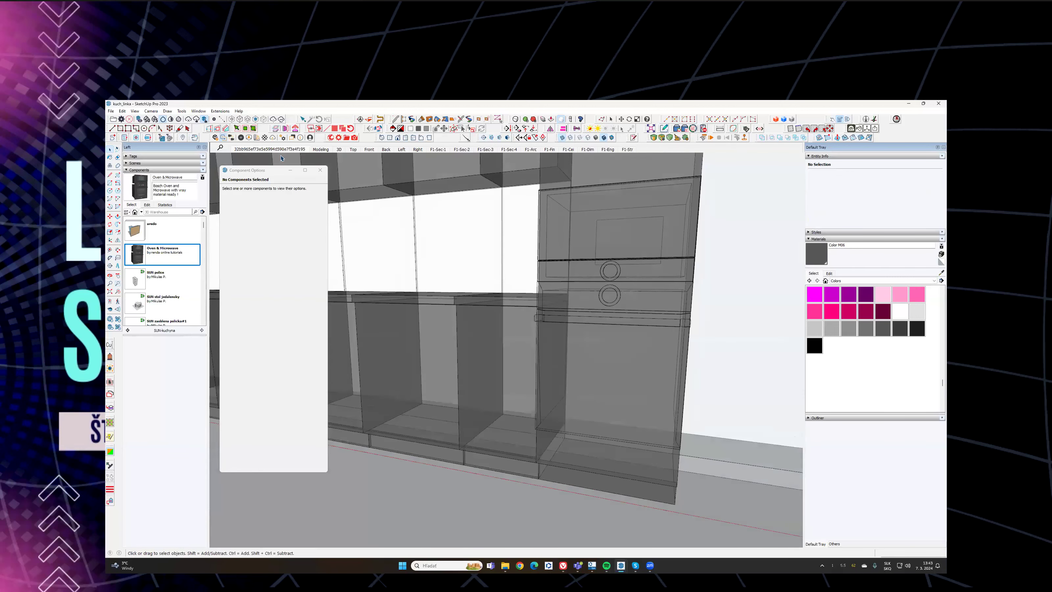
Step: Turn X-ray off and compare the oven-side tall unit with the reference photo
left_click(562, 139)
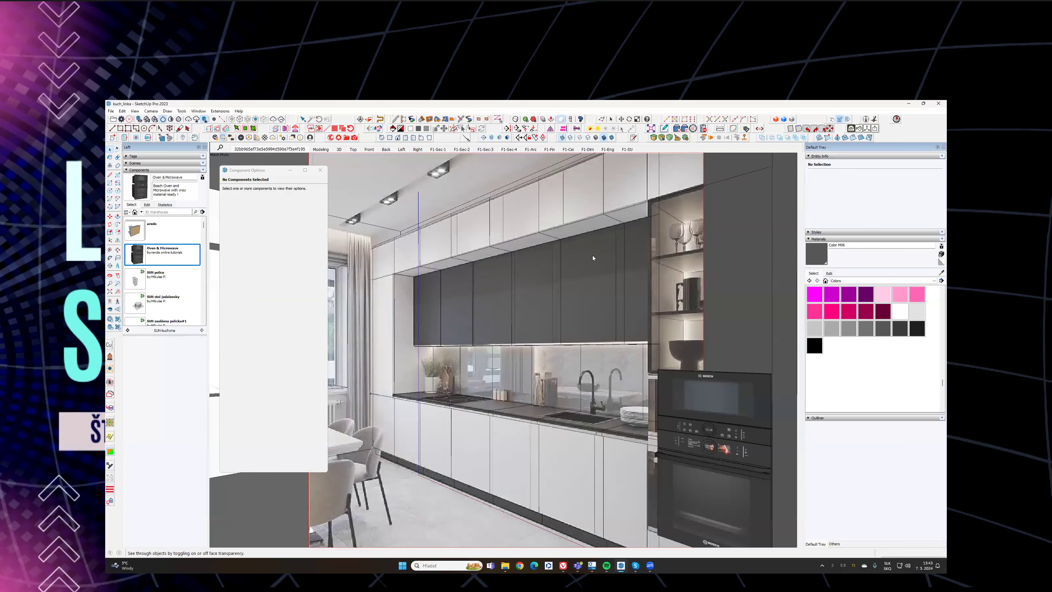
key("shift+x")
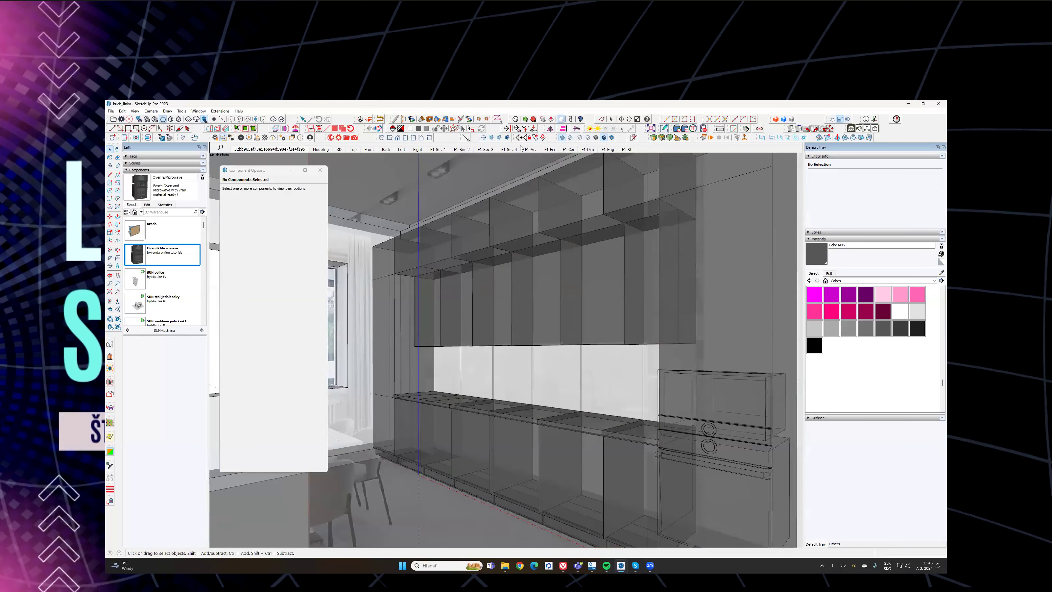
key("shift+x")
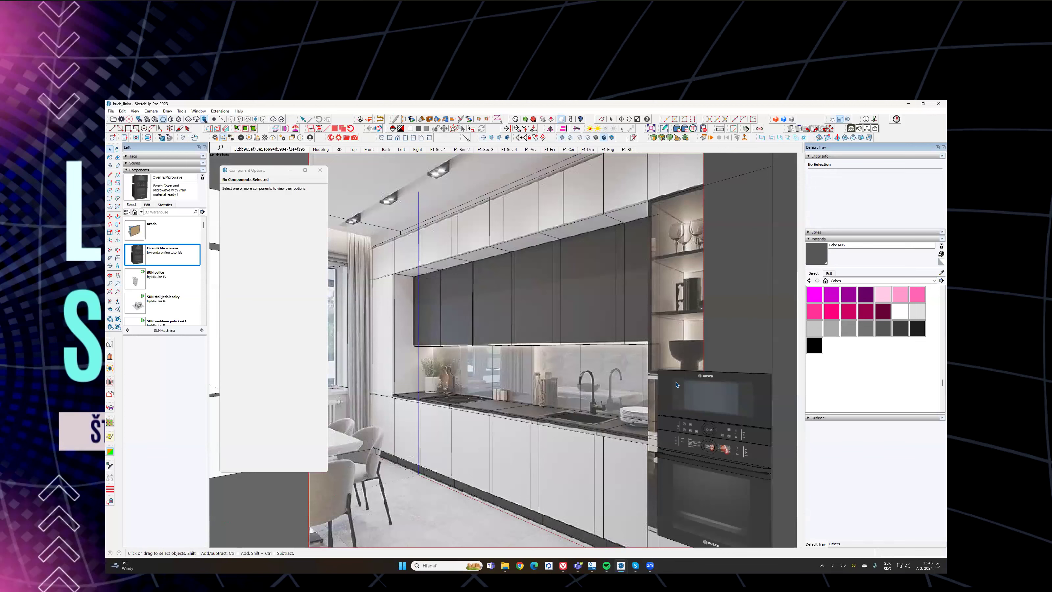
Step: Offset the outline of the tall unit's front face above the oven inward by 20 mm
middle_click_drag(675, 380, 621, 283)
scroll(622, 283, "up", 3)
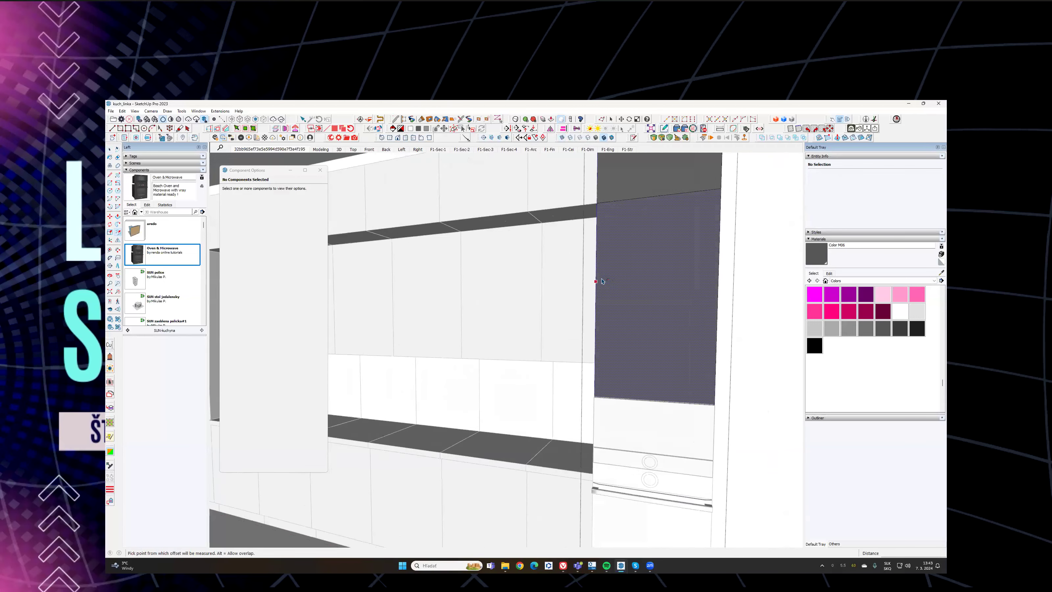
key("f")
left_click(592, 273)
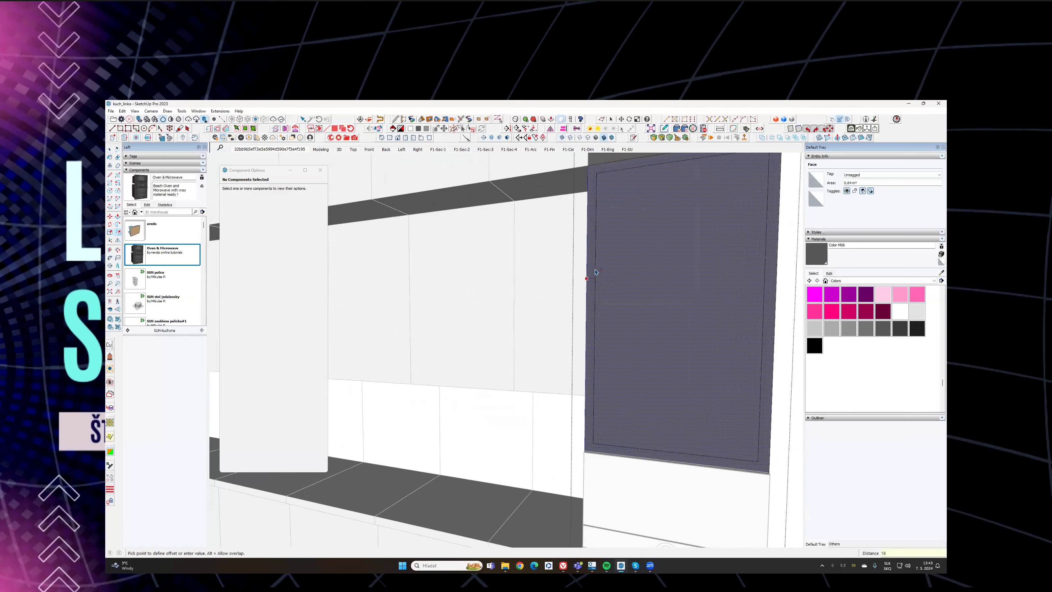
left_click(594, 270)
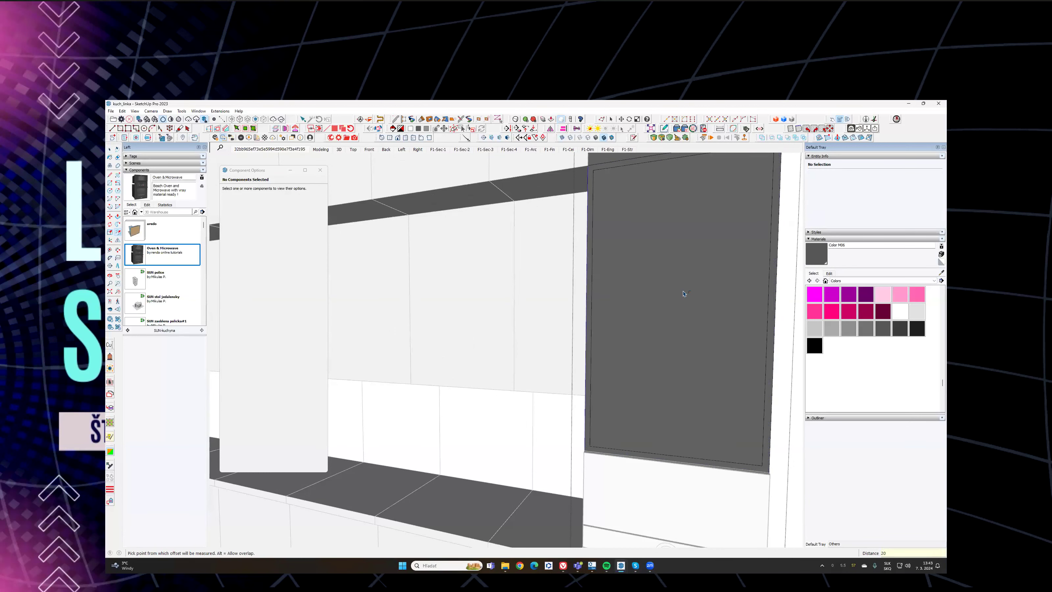
Step: Push the inner face above the oven 570 mm into the tall unit to form an open niche
key("p")
left_click(669, 294)
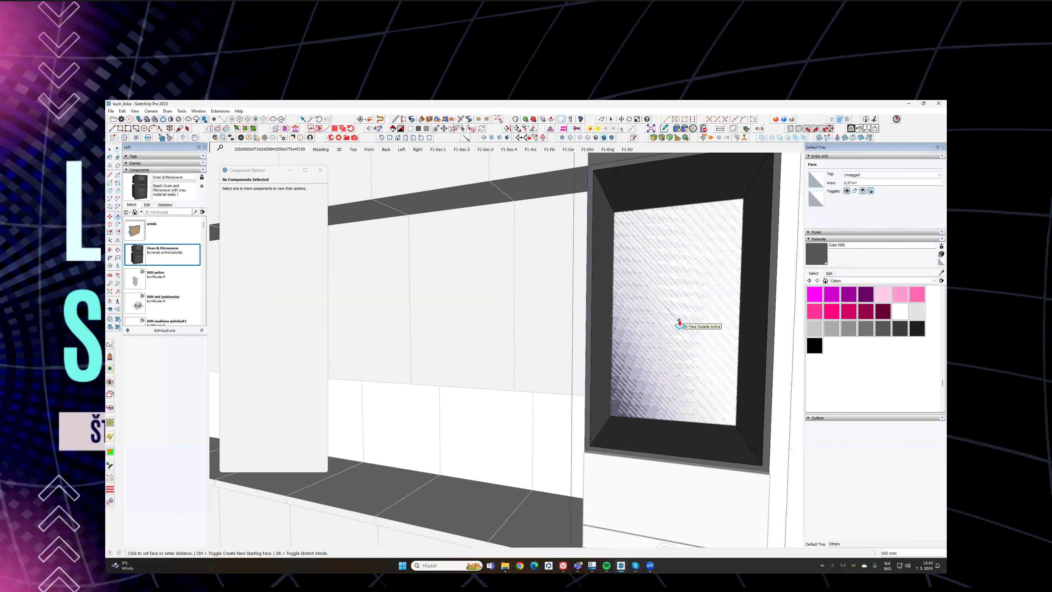
type("570")
key("Return")
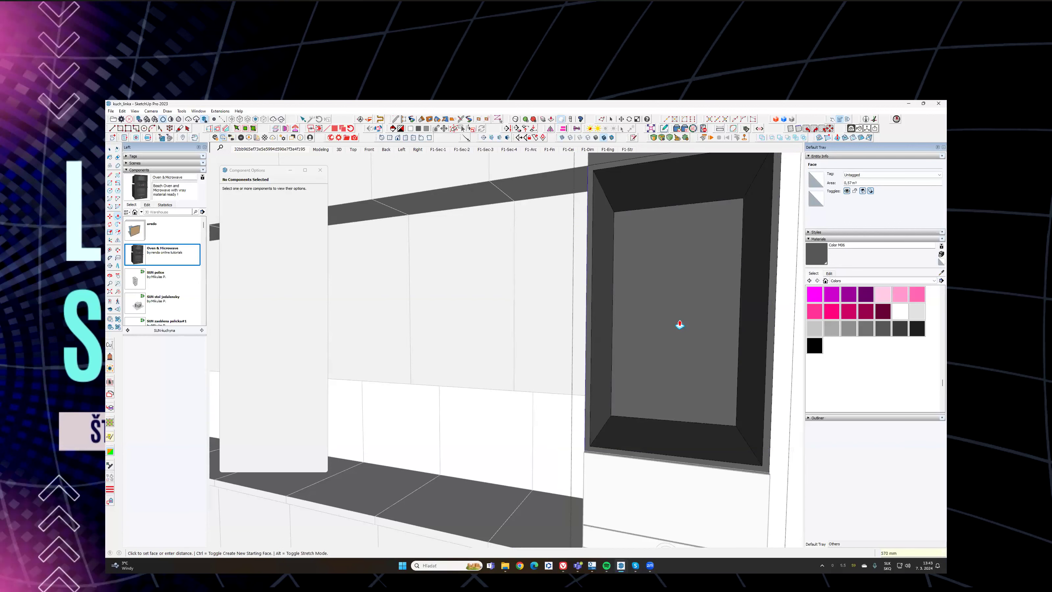
key("space")
Step: Try to build a shelf by copying the niche floor upward and thickening the copied face
left_click(662, 440)
middle_click_drag(661, 439, 594, 399)
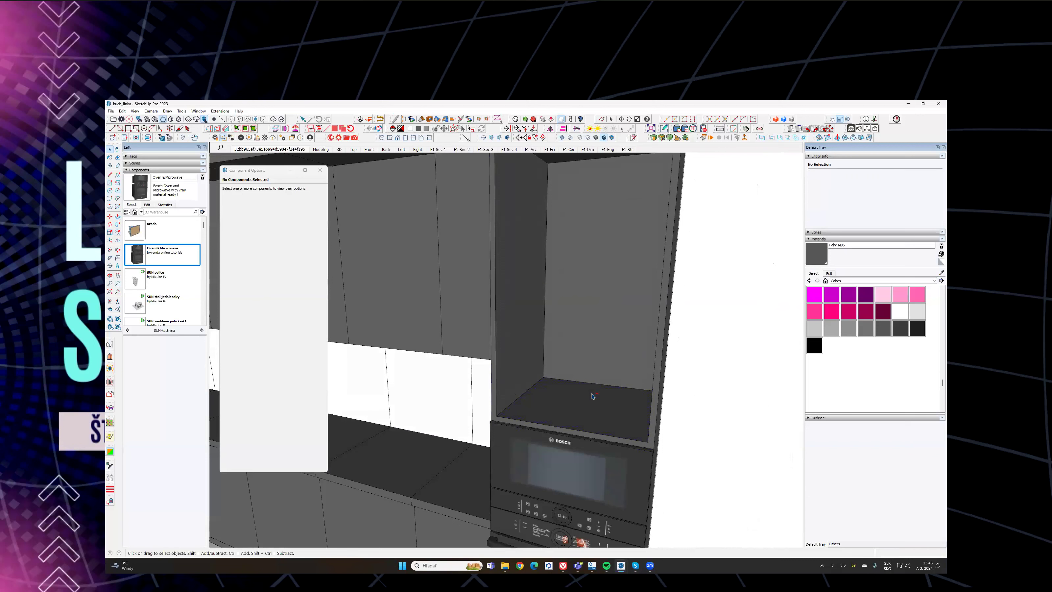
double_click(588, 396)
key("m")
scroll(525, 413, "up", 2)
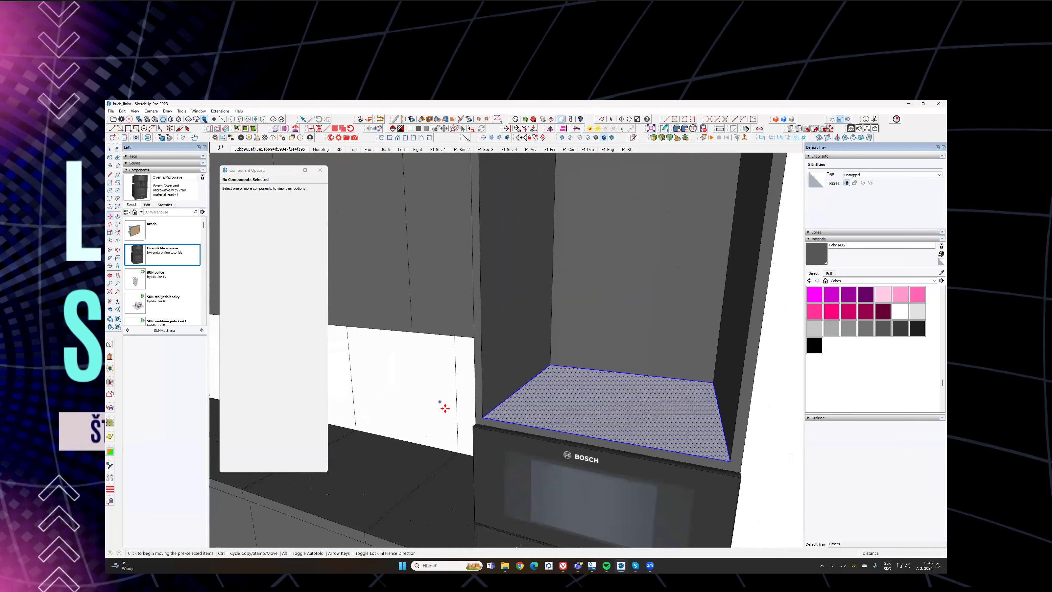
left_click_drag(485, 415, 481, 281)
key("p")
left_click(604, 280)
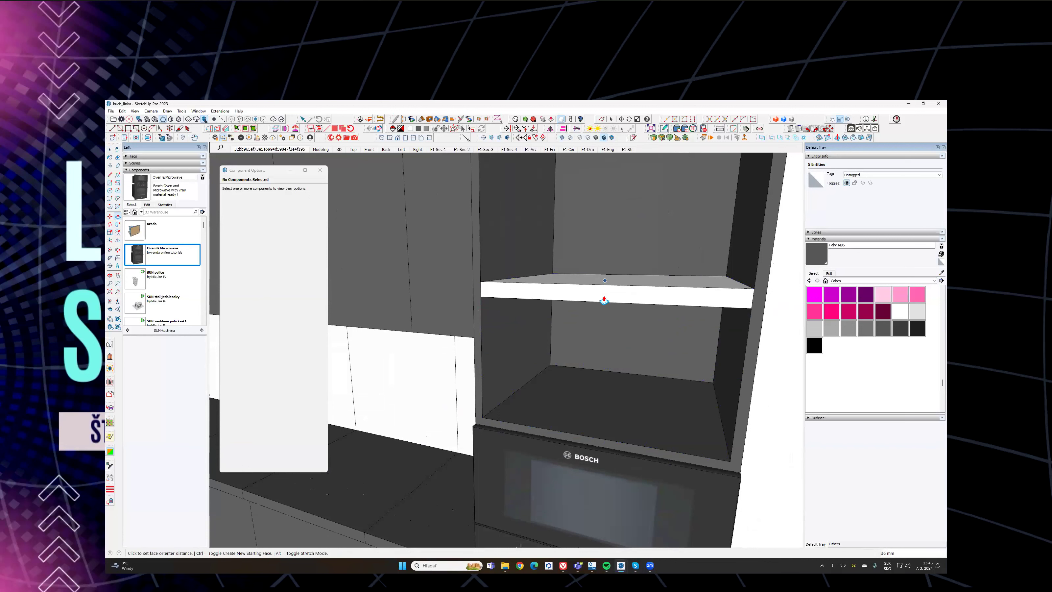
Step: Cancel the thickening and delete the copied shelf face from the niche
key("space")
double_click(595, 284)
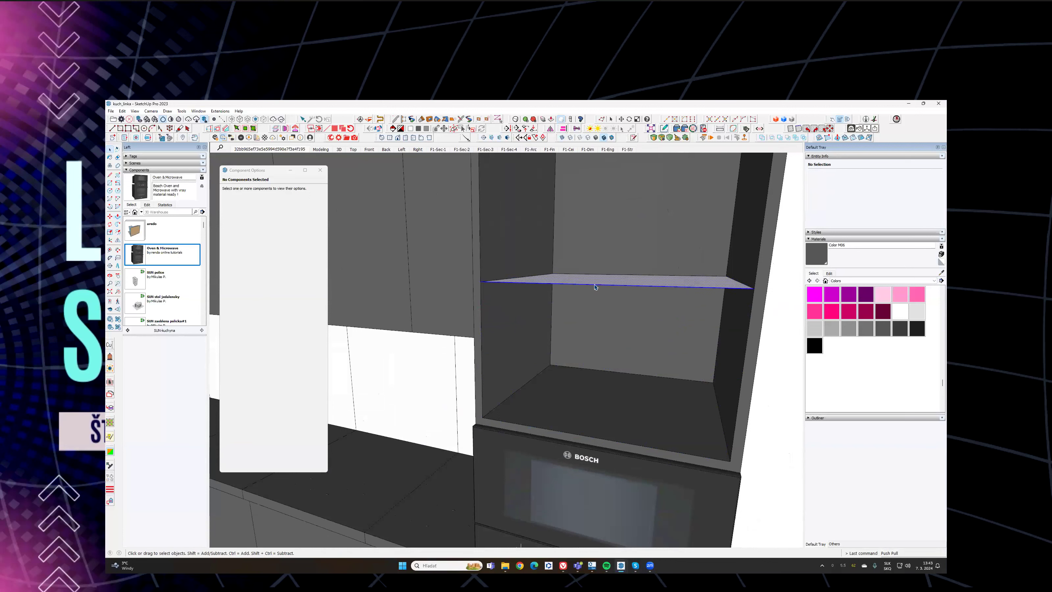
middle_click_drag(595, 286, 615, 311)
key("Delete")
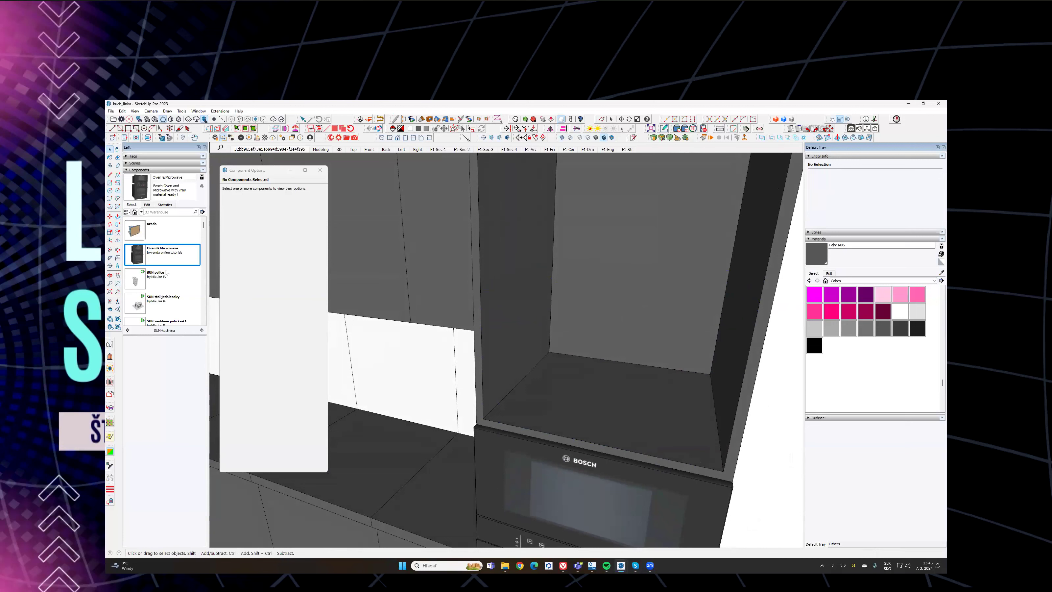
Step: Insert the SUN_policky_pocet shelf component from the SUN-nabytok collection at the niche floor's front corner
scroll(166, 273, "down", 10)
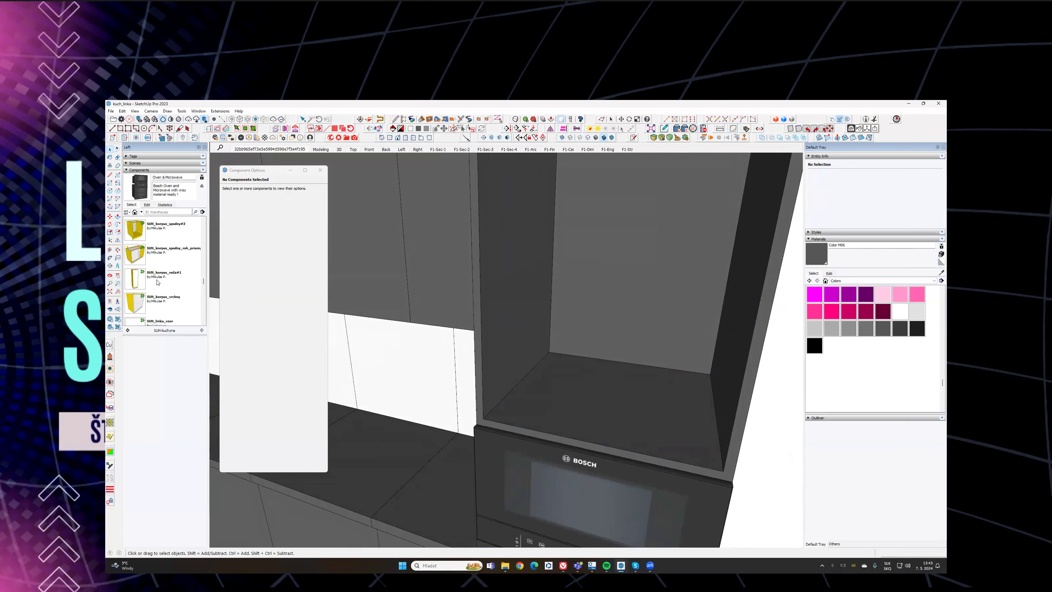
left_click(128, 330)
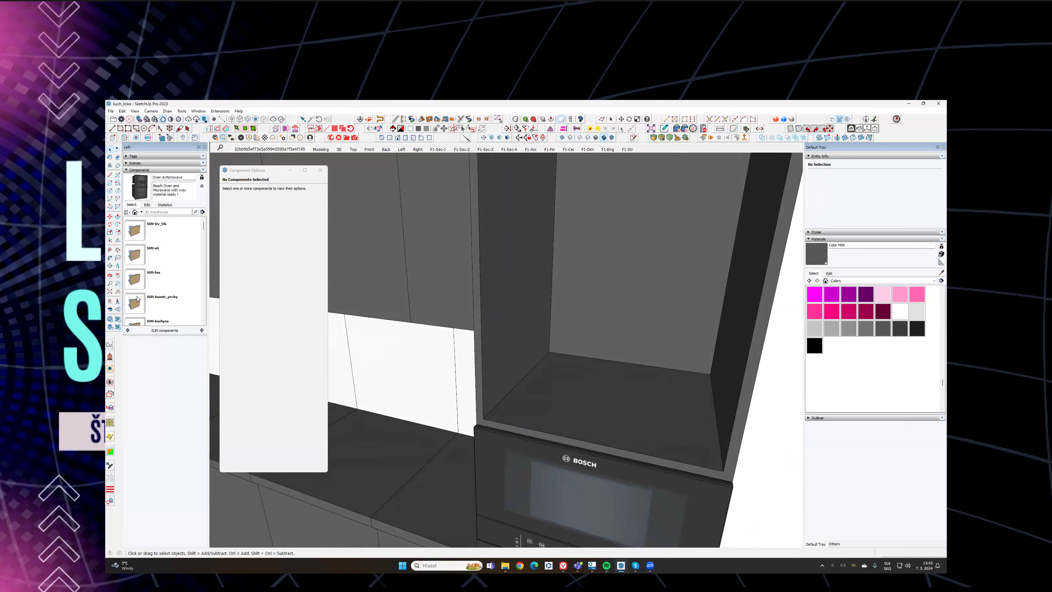
scroll(148, 274, "down", 3)
left_click(140, 278)
scroll(144, 277, "down", 6)
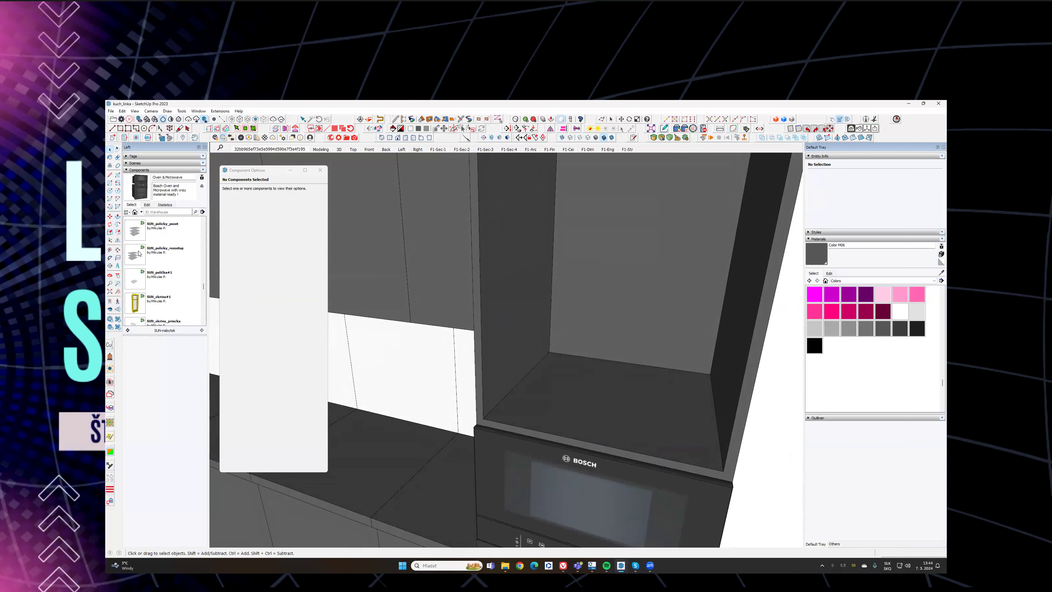
left_click(135, 230)
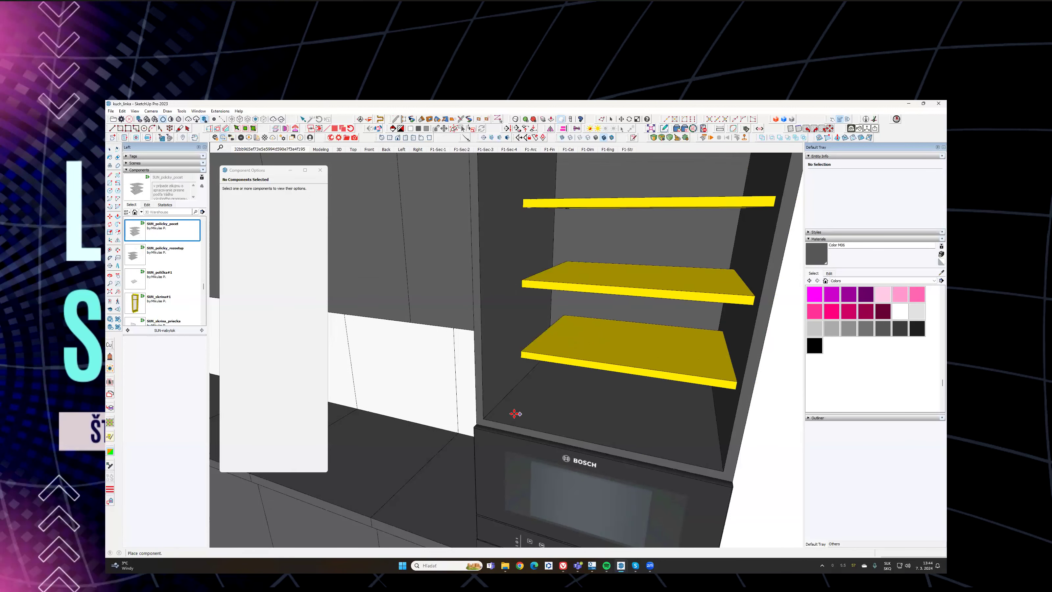
left_click(483, 418)
Step: Scale the shelf component to fit the niche's width and reach up to its ceiling
scroll(570, 348, "down", 3)
mouse_move(570, 349)
middle_mouse_down()
mouse_move(524, 365)
mouse_move(552, 353)
middle_mouse_up()
key("s")
left_click_drag(624, 330, 648, 334)
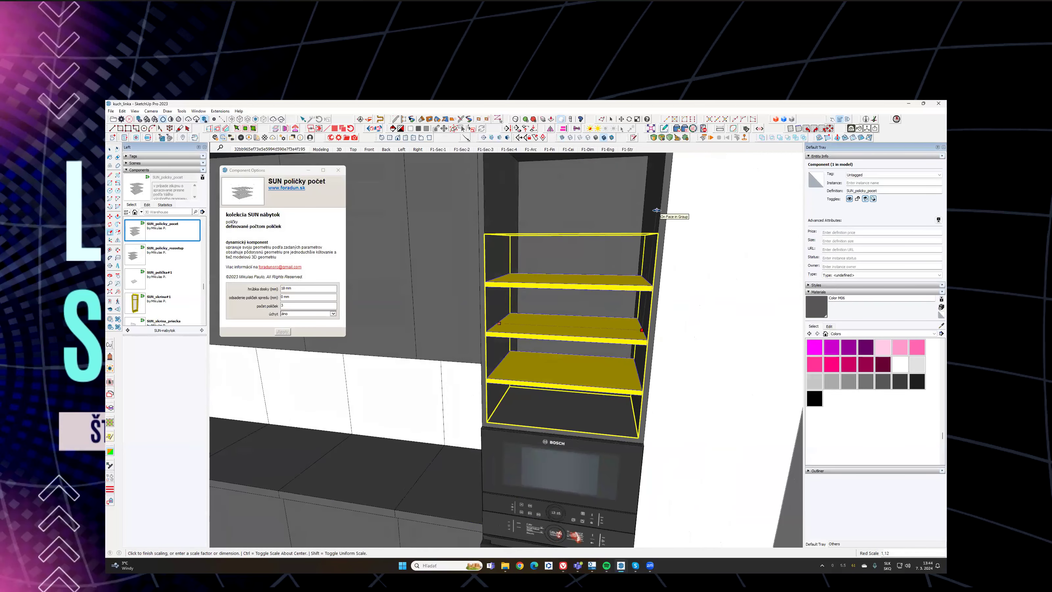
left_click(571, 235)
scroll(574, 220, "down", 3)
middle_click_drag(574, 220, 607, 273)
left_click(583, 247)
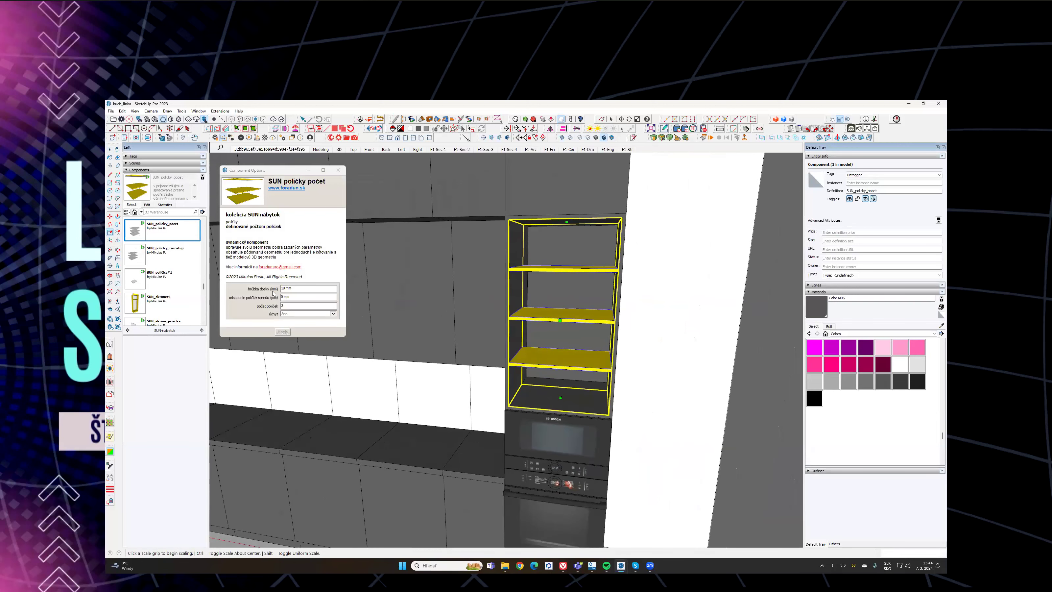
Step: Compare with the reference photo and set the shelf component's number of shelves to 2
left_click(248, 150)
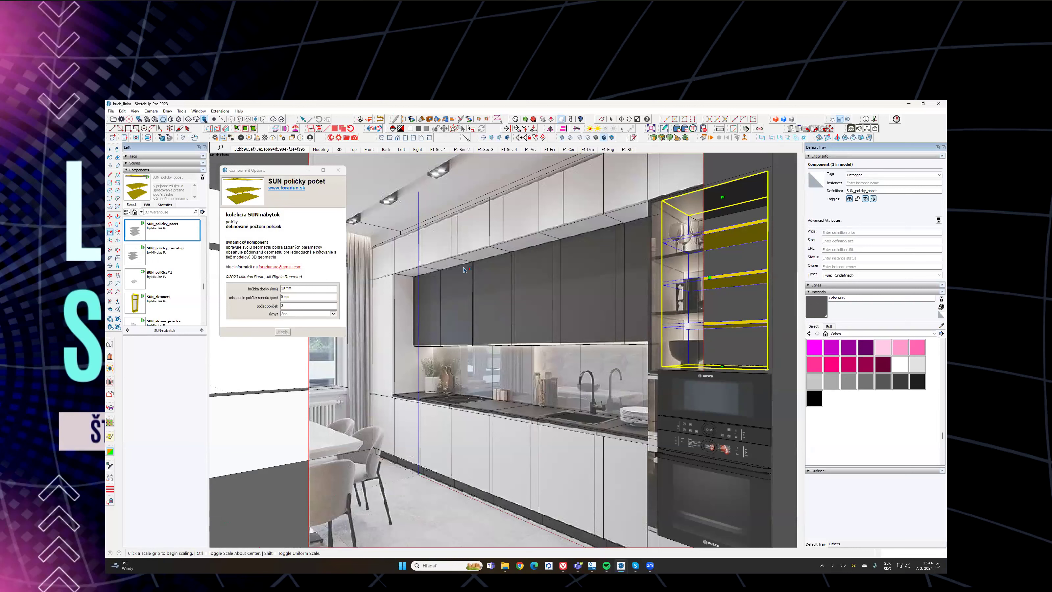
left_click(295, 307)
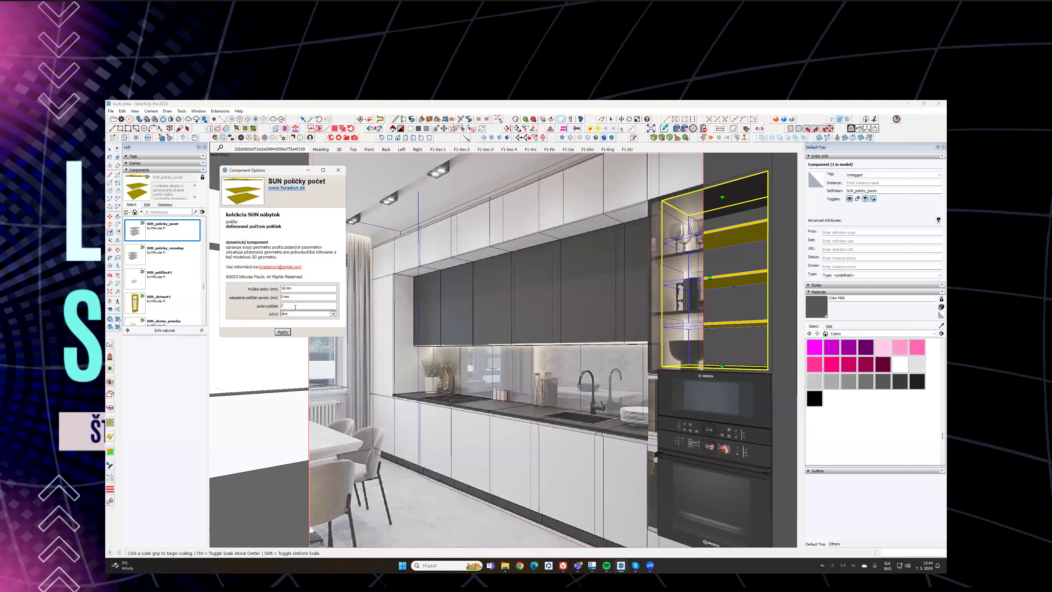
type("2")
key("Return")
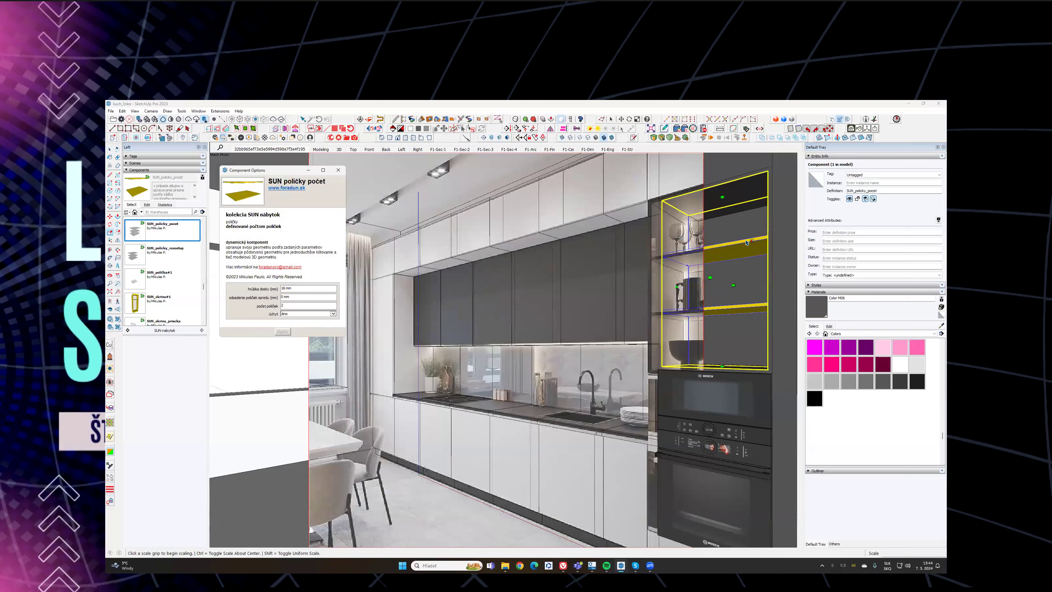
Step: Scale the shelf component in depth so its front edge meets the front of the niche
middle_click_drag(710, 273, 585, 284)
left_click(585, 285)
scroll(590, 270, "up", 5)
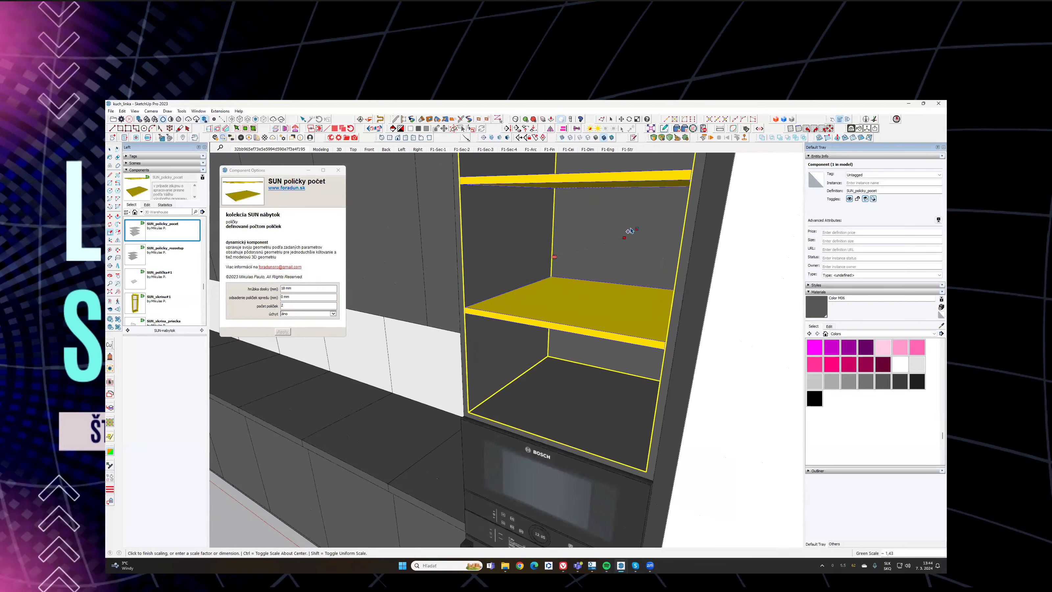
scroll(595, 251, "down", 3)
scroll(557, 274, "up", 4)
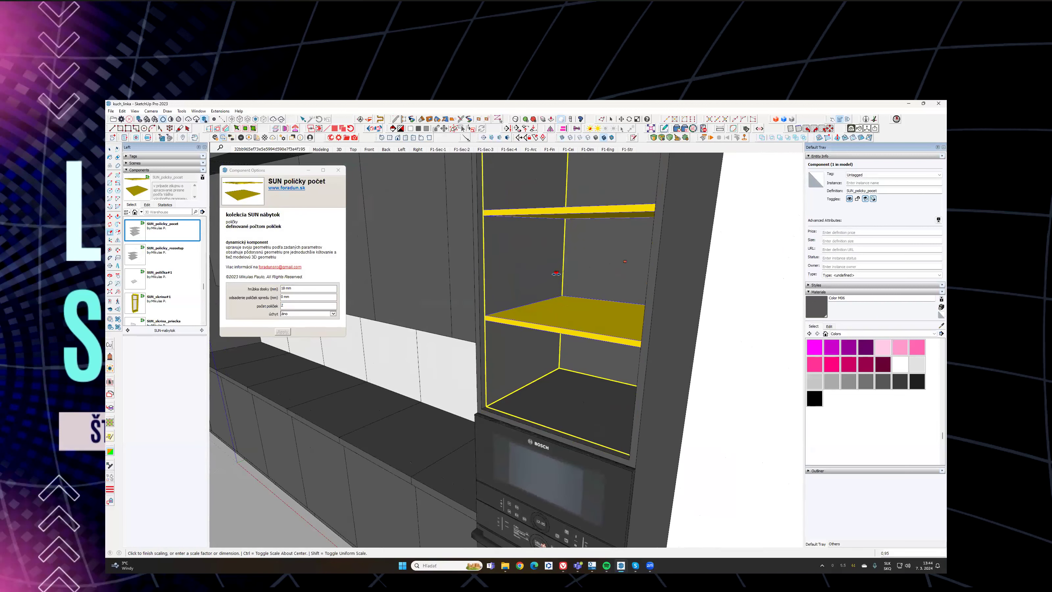
left_click(555, 274)
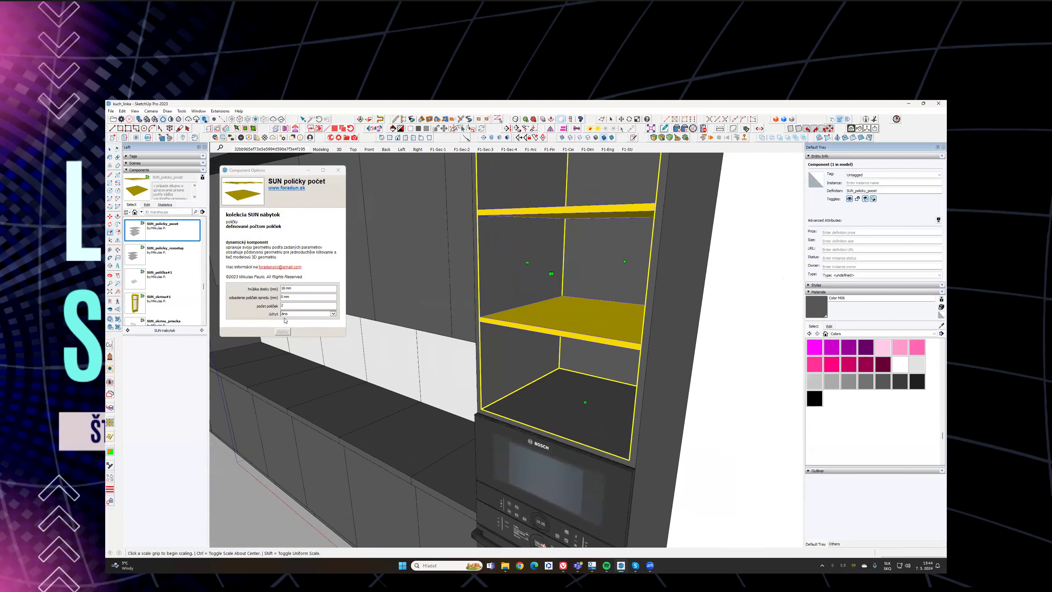
Step: Set the shelves' front setback to 10 mm in the component options
left_click(293, 299)
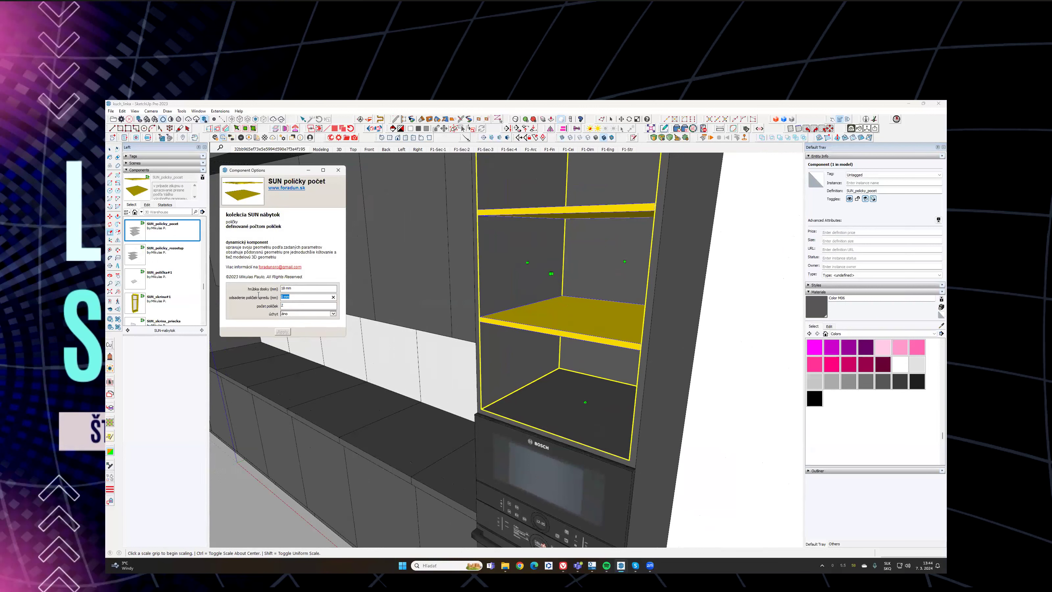
type("10")
key("Return")
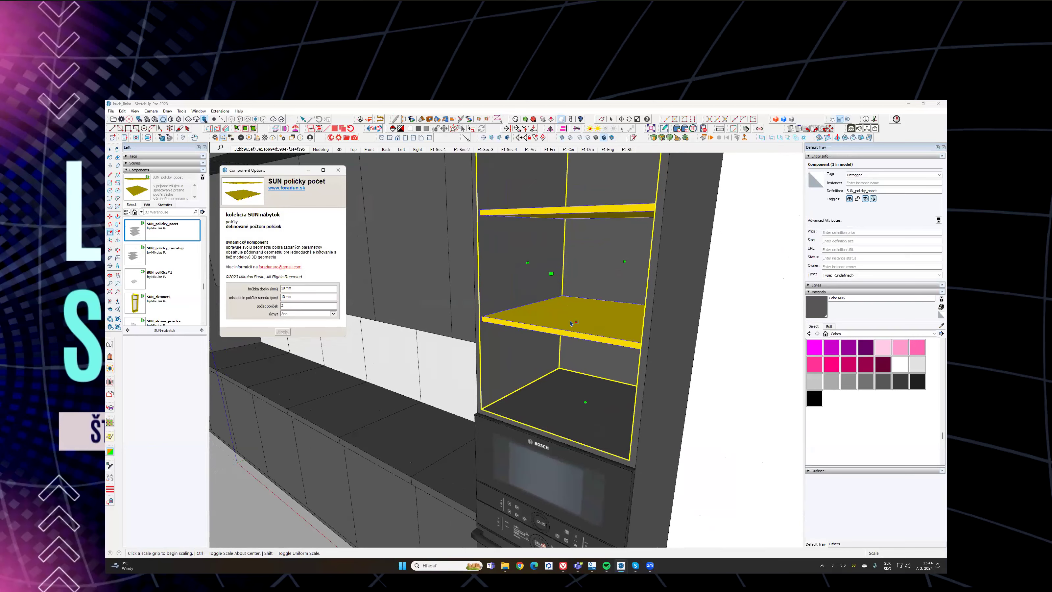
Step: Try a 50 mm front setback for the shelves and set it back to 10 mm
scroll(482, 318, "up", 5)
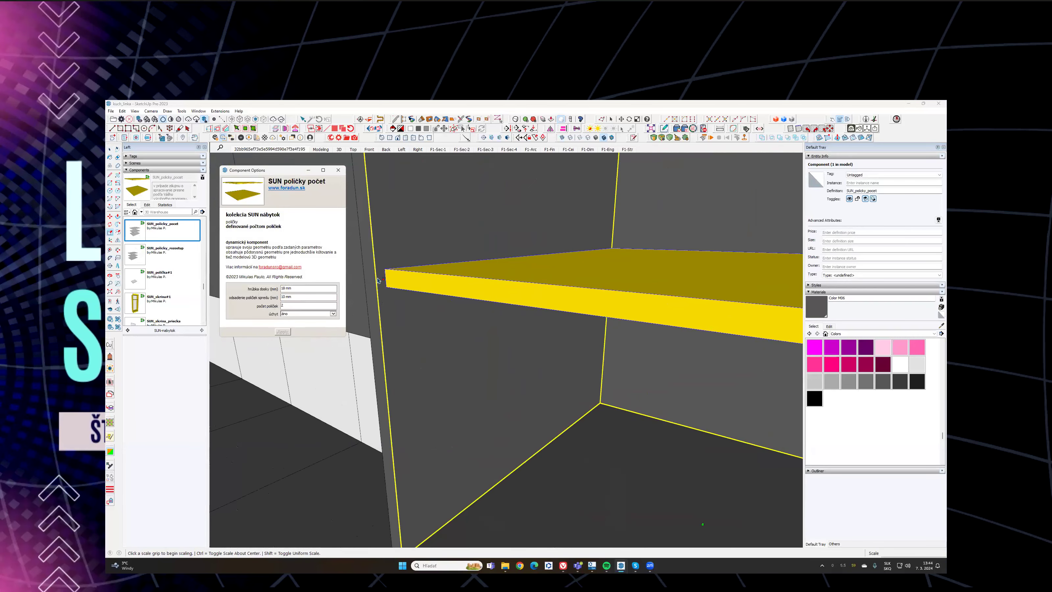
type("50")
key("Return")
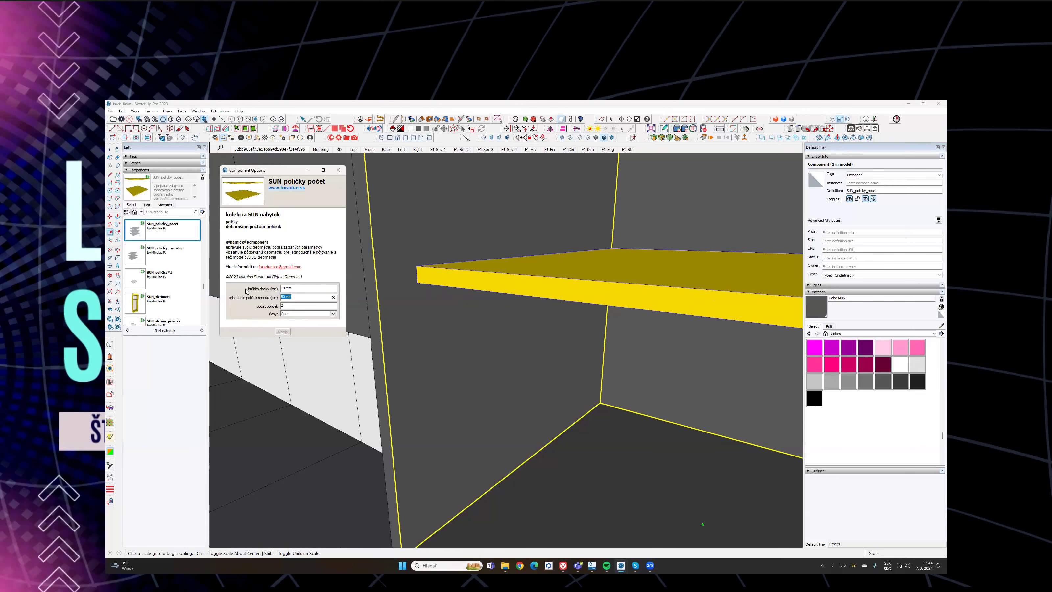
type("10")
key("Return")
Step: Examine how the shelves' front edges sit inside the niche up close
scroll(539, 331, "down", 5)
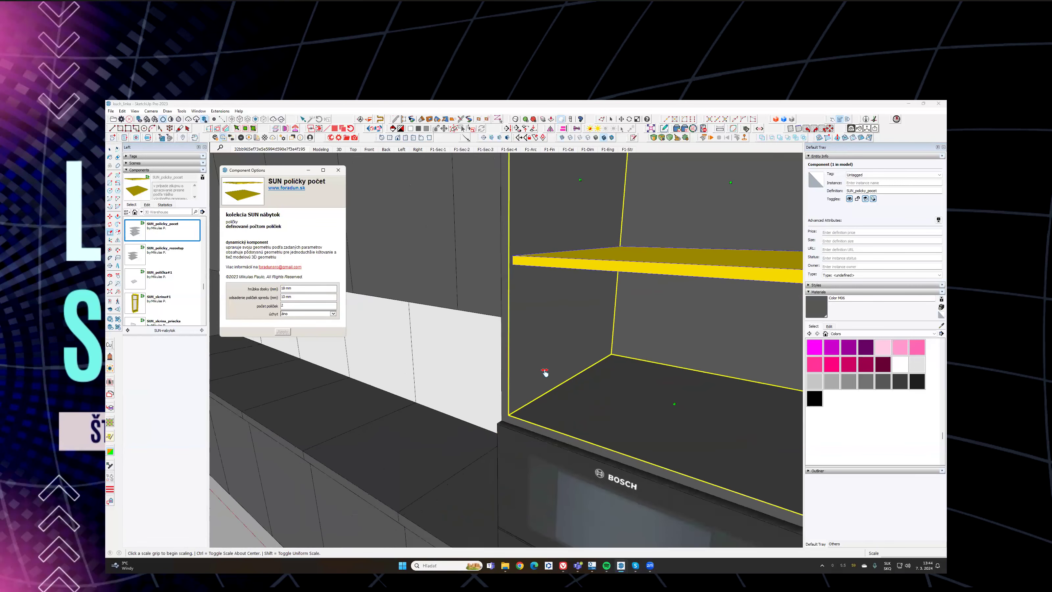
scroll(501, 369, "up", 8)
middle_click_drag(426, 316, 535, 266)
scroll(534, 259, "up", 2)
scroll(533, 243, "down", 5)
scroll(607, 279, "down", 6)
middle_click_drag(629, 299, 597, 324)
scroll(554, 331, "down", 5)
Step: Sample the shelves' yellow material and the niche's grey material, and open the grey one's colour values for reading
key("space")
key("b")
scroll(601, 308, "up", 3)
left_click(597, 324, "alt")
left_click(597, 324)
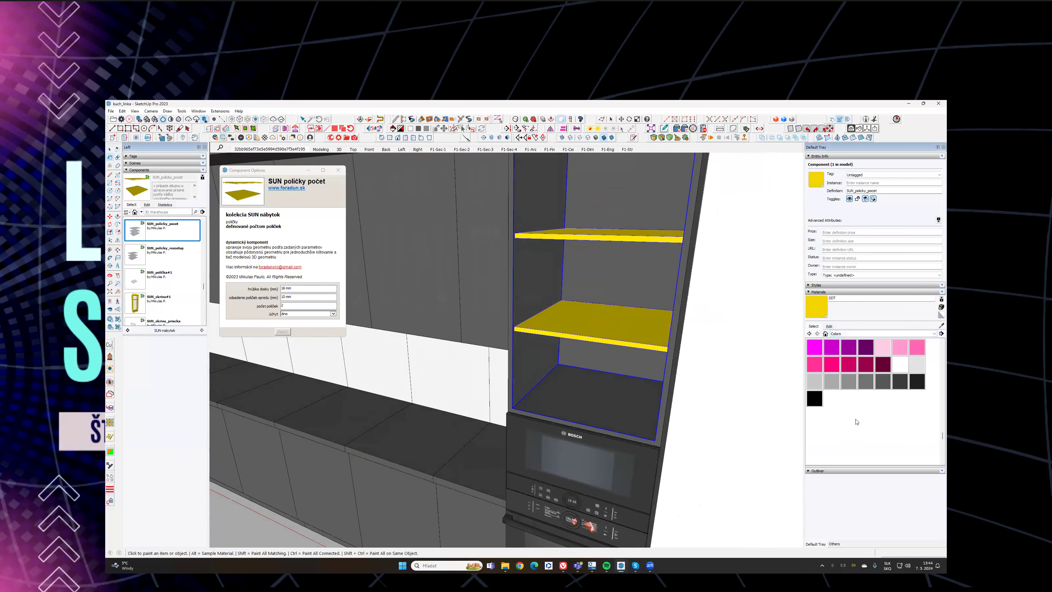
left_click(585, 387, "alt")
left_click(829, 327)
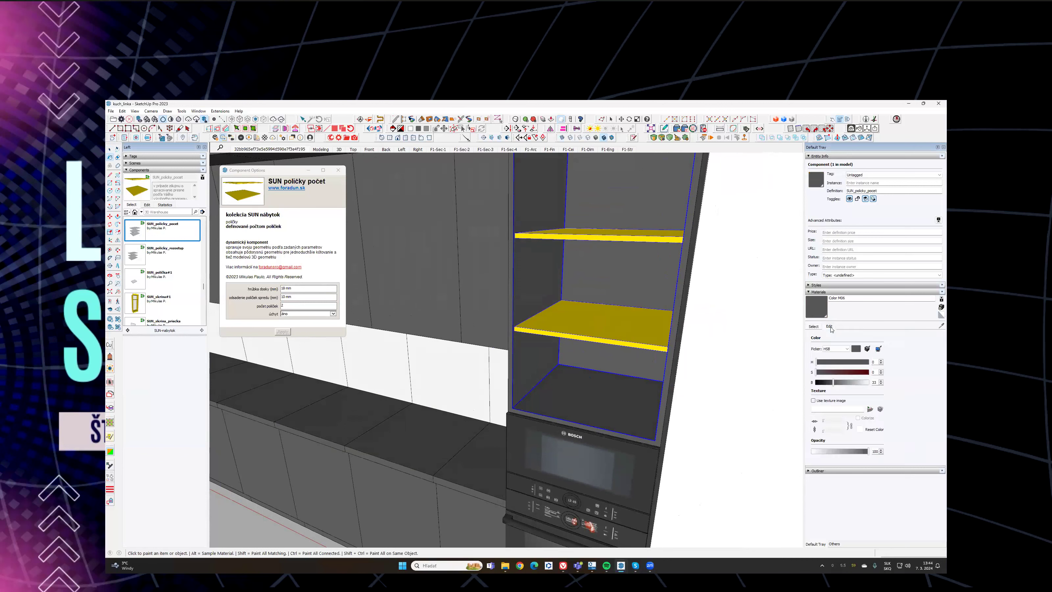
Step: Recolour the shelves' yellow material to hue 0, saturation 0 and brightness 33 to match the grey niche
left_click(597, 330, "alt")
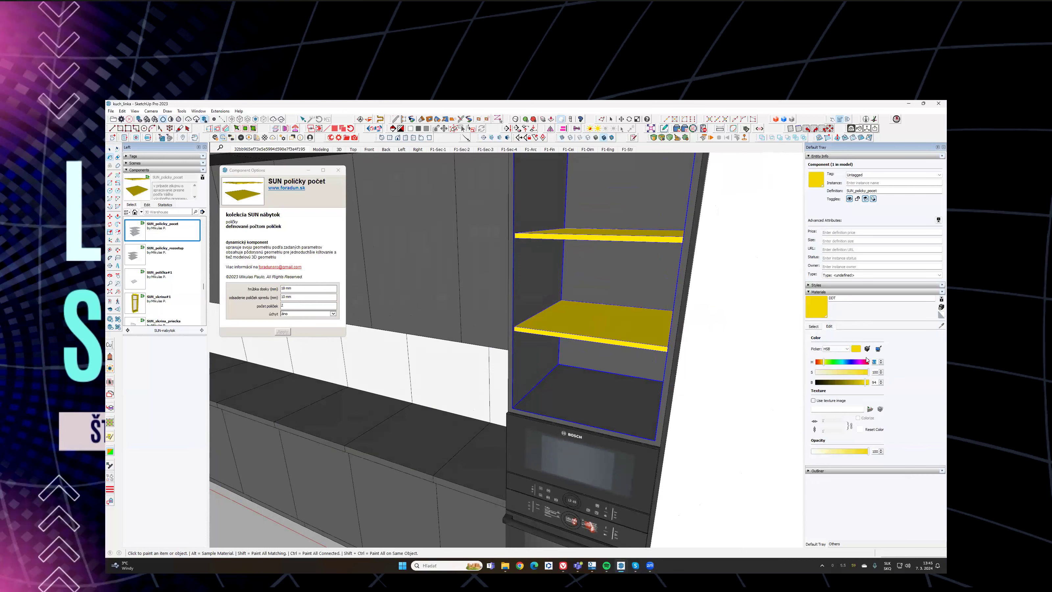
type("0")
key("Tab")
type("0")
key("Tab")
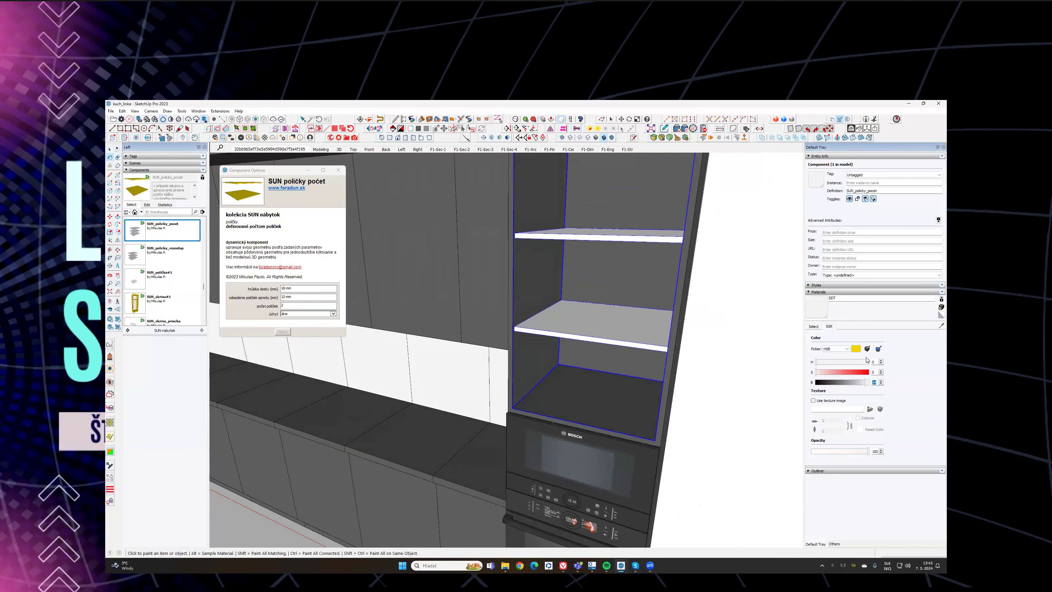
type("33")
Step: In the reference-photo scene, draw a vertical line about 134 mm up from the end cabinets' upper corner to the photo's ceiling
middle_click_drag(564, 301, 542, 323)
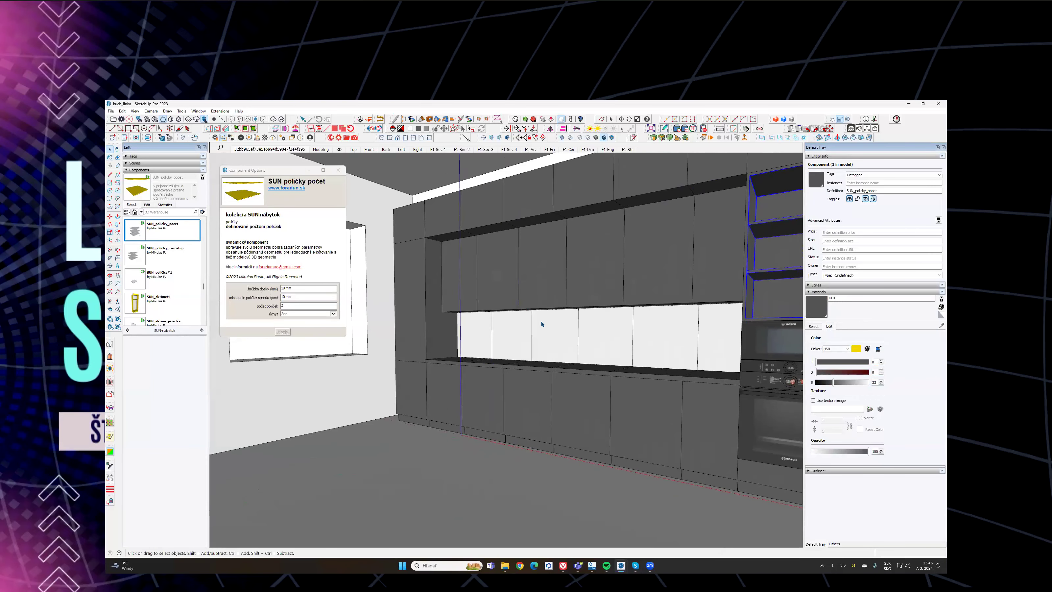
left_click(247, 150)
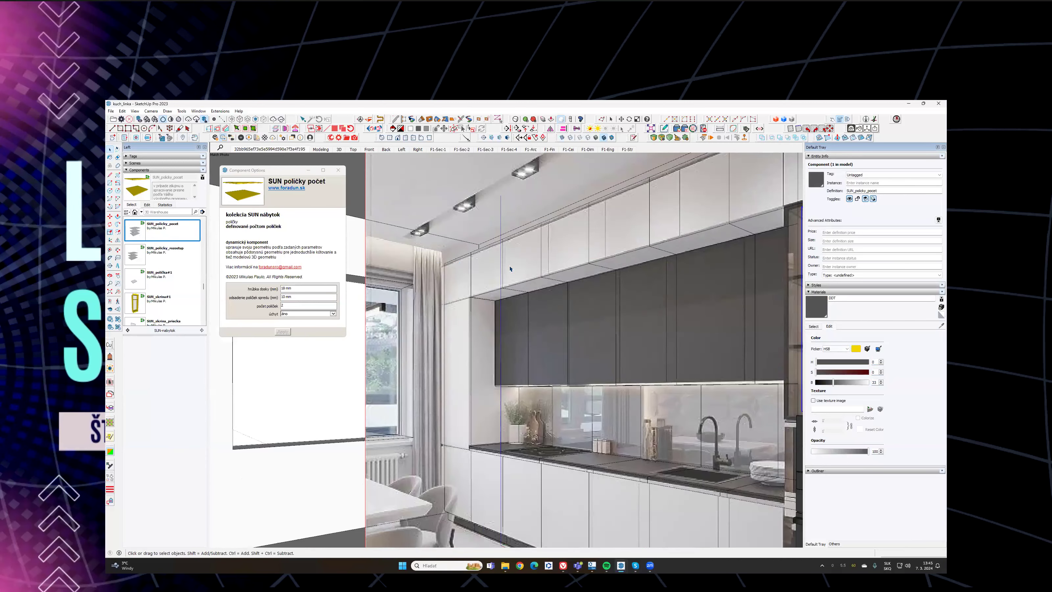
scroll(501, 331, "up", 5)
middle_click_drag(501, 331, 541, 319, "shift")
scroll(538, 310, "down", 5)
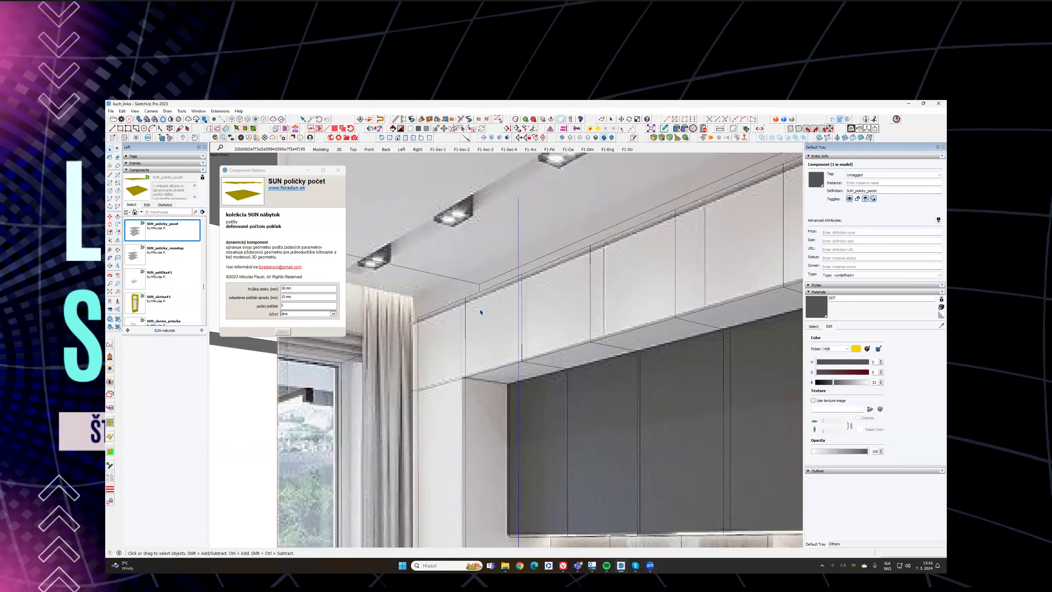
key("l")
scroll(437, 329, "up", 5)
left_click(431, 327)
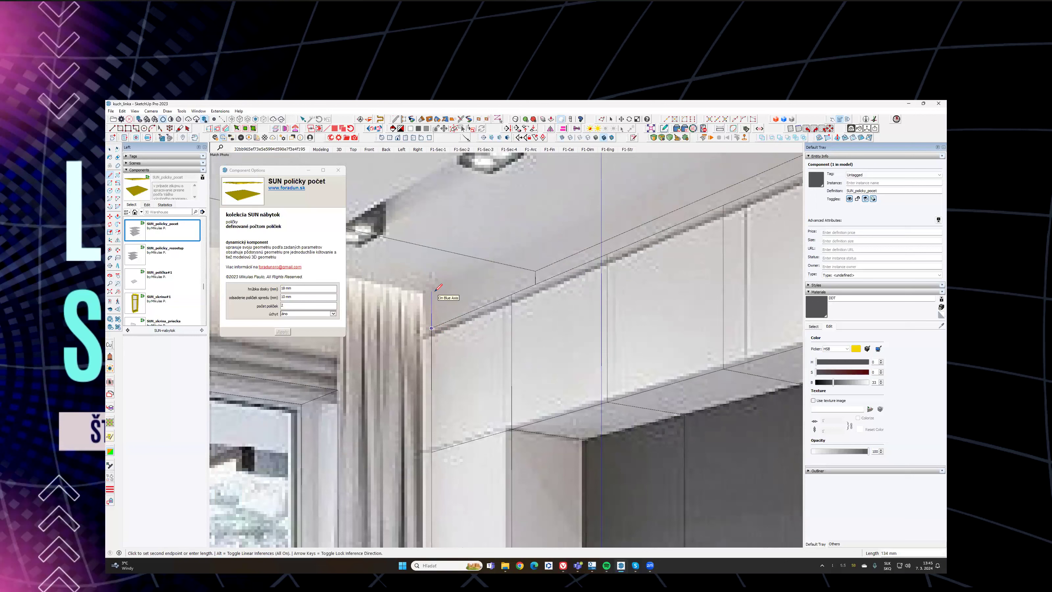
left_click(432, 293)
Step: Draw ceiling reference lines from the vertical line's upper end along the green axis and, about 471 mm long, along the red axis
scroll(435, 289, "down", 5)
scroll(428, 278, "up", 4)
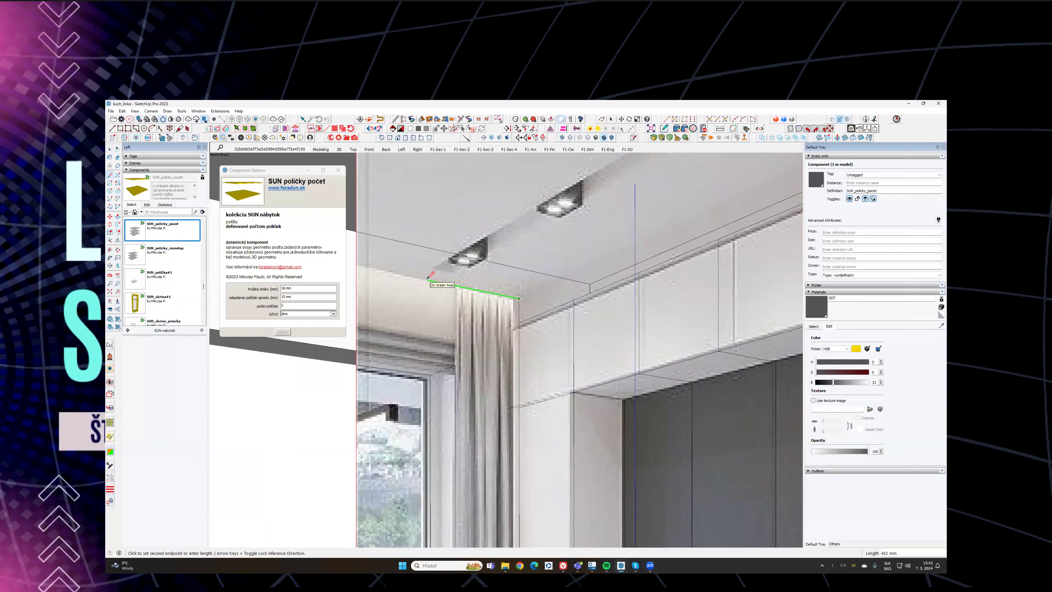
left_click(427, 279)
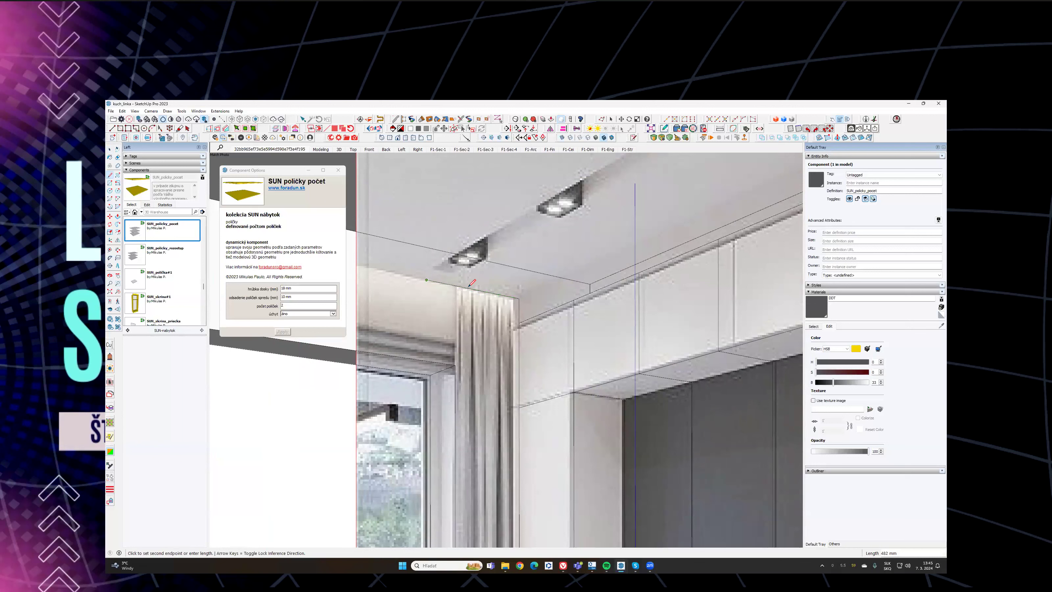
left_click(519, 298)
left_click(520, 298)
mouse_move(578, 269)
middle_mouse_down()
mouse_move(542, 268)
mouse_move(791, 302)
mouse_move(426, 303)
mouse_move(535, 286)
mouse_move(500, 300)
mouse_move(438, 301)
mouse_move(493, 291)
mouse_move(427, 294)
mouse_move(568, 269)
mouse_move(567, 308)
middle_mouse_up()
scroll(570, 276, "down", 5)
Step: Draw a rectangle over the wall tops, starting at the window-side corner, to close the room with a ceiling face
key("r")
scroll(568, 308, "up", 1)
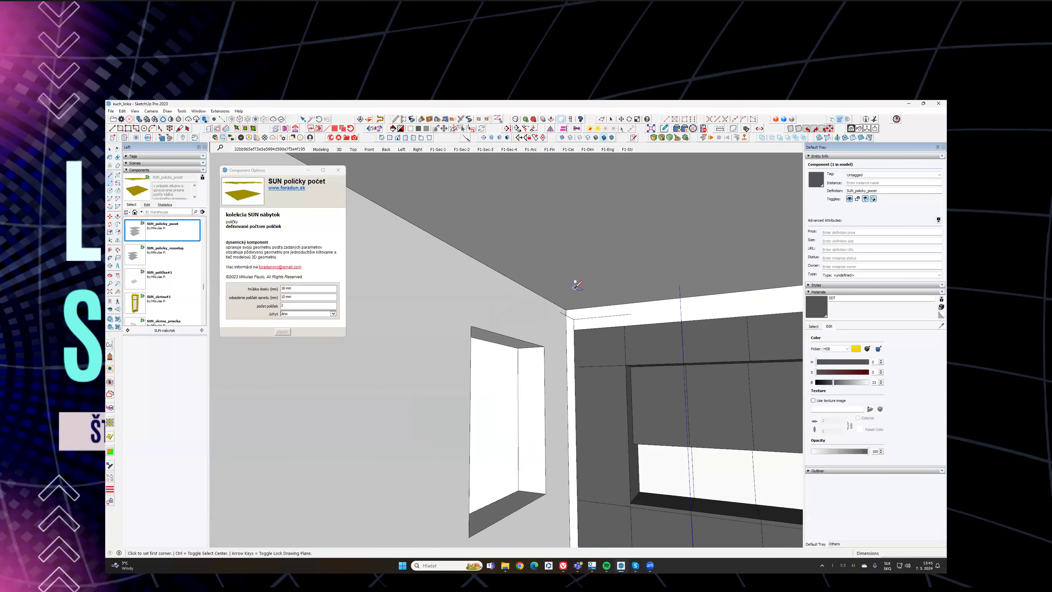
scroll(570, 304, "up", 2)
left_click(564, 312)
scroll(686, 269, "down", 2)
middle_click_drag(685, 270, 491, 247)
scroll(702, 207, "down", 2)
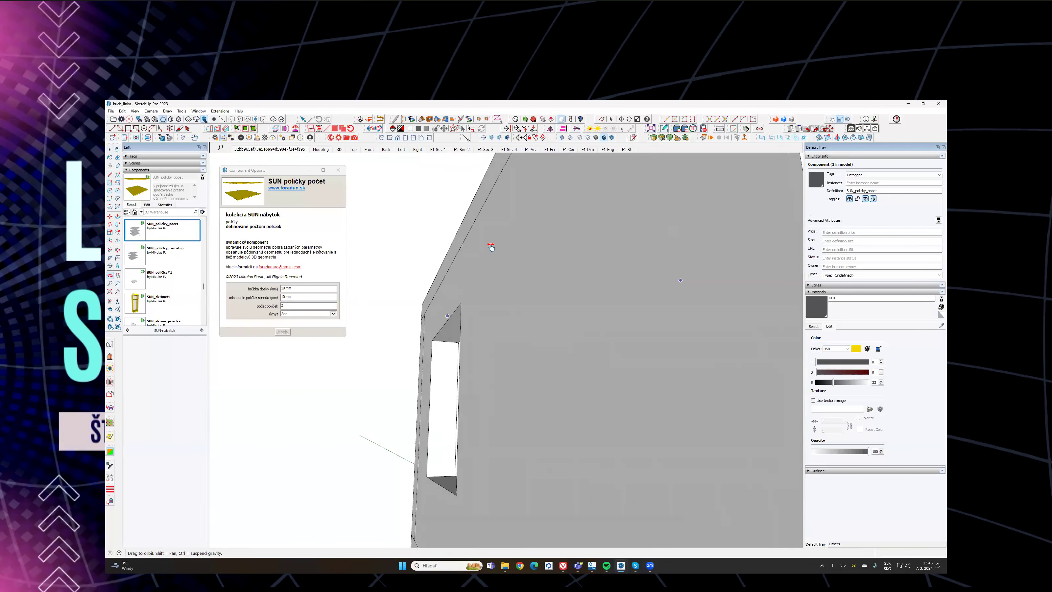
scroll(490, 246, "down", 5)
middle_click_drag(787, 306, 515, 274)
Step: Lower the ceiling face with its edges by about 260 mm to the height of the reference lines
double_click(514, 274)
key("m")
scroll(475, 283, "up", 3)
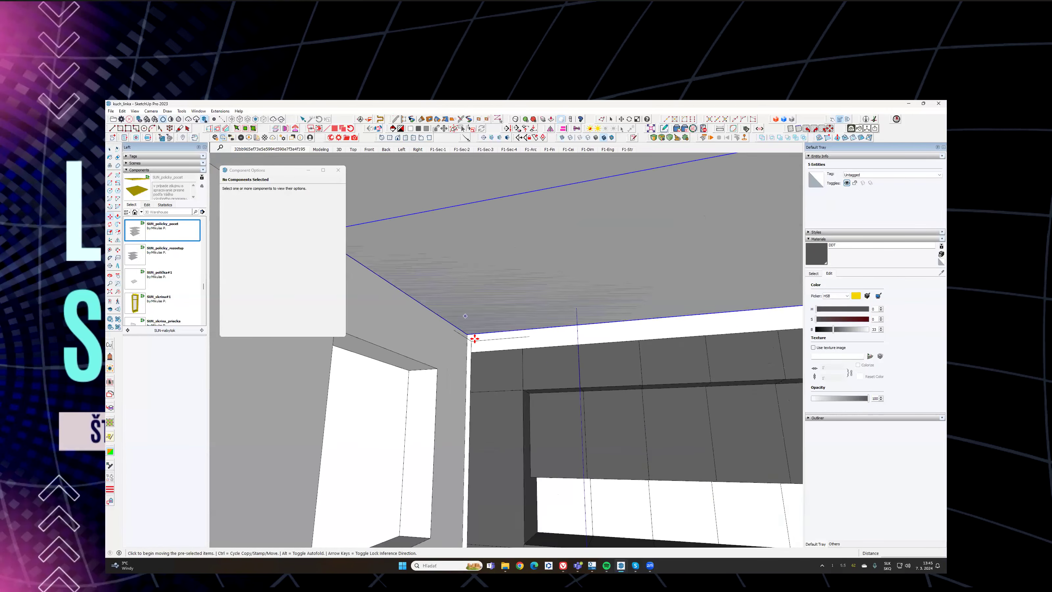
scroll(474, 338, "up", 2)
left_click(462, 335)
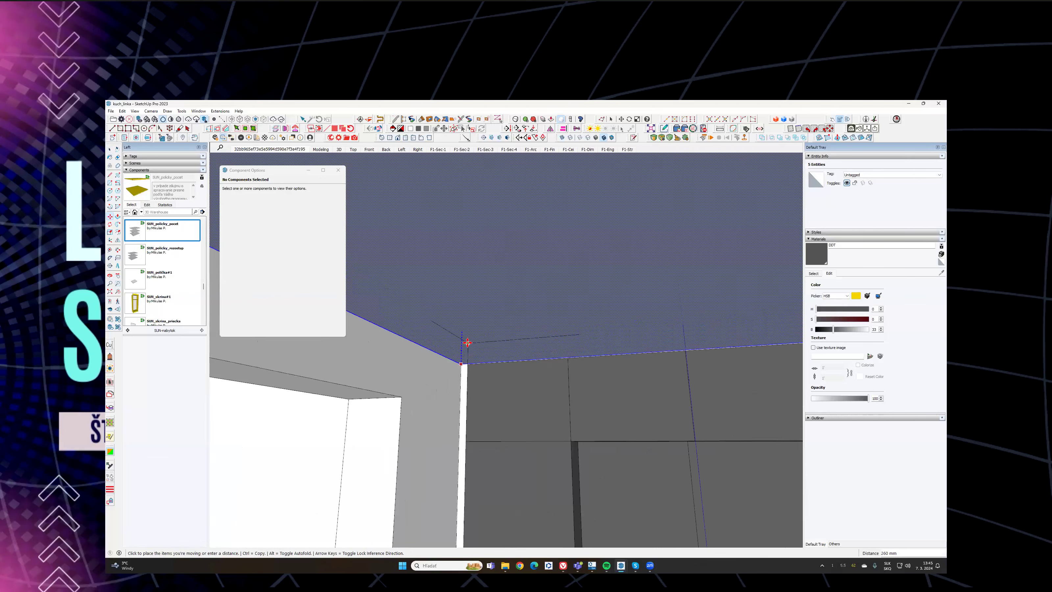
left_click(505, 336)
Step: Reverse the ceiling face and delete the leftover line at its window-side corner
scroll(505, 337, "down", 3)
key("space")
right_click(504, 336)
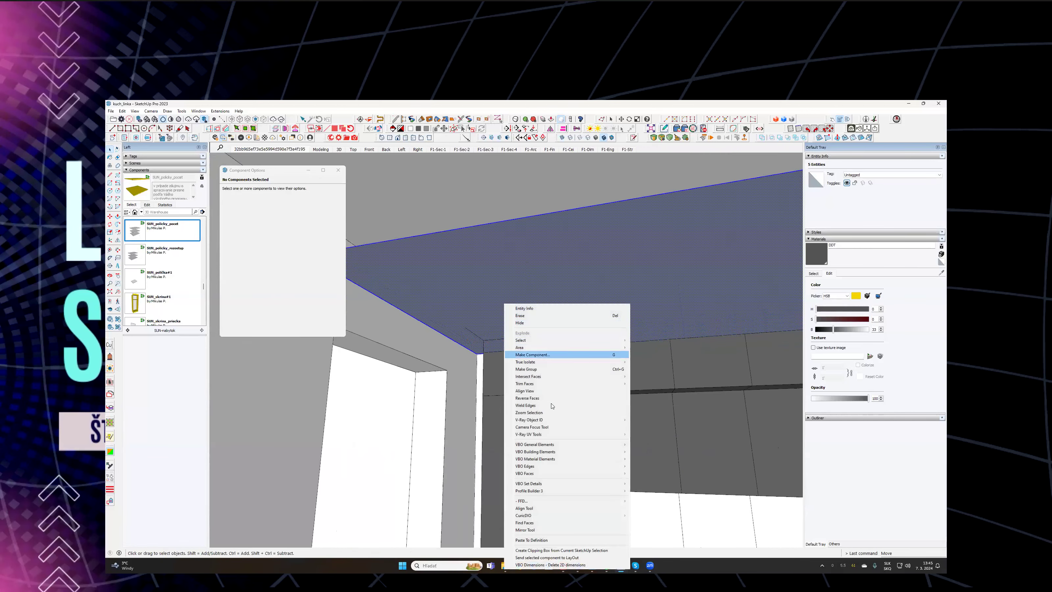
left_click(545, 399)
middle_click_drag(565, 325, 472, 352)
left_click(469, 349)
left_click(469, 349)
key("Delete")
key("l")
left_click(420, 327)
left_click(463, 313)
key("Escape")
left_click(536, 323)
left_click(537, 324)
key("space")
Step: Draw a line about 4670 mm long across the ceiling, locked to the red axis and parallel to the cabinets, up to the far wall
key("l")
left_click(536, 323)
scroll(624, 303, "down", 3)
mouse_move(624, 303)
middle_mouse_down("shift")
mouse_move(447, 332)
mouse_move(579, 296)
middle_mouse_up("shift")
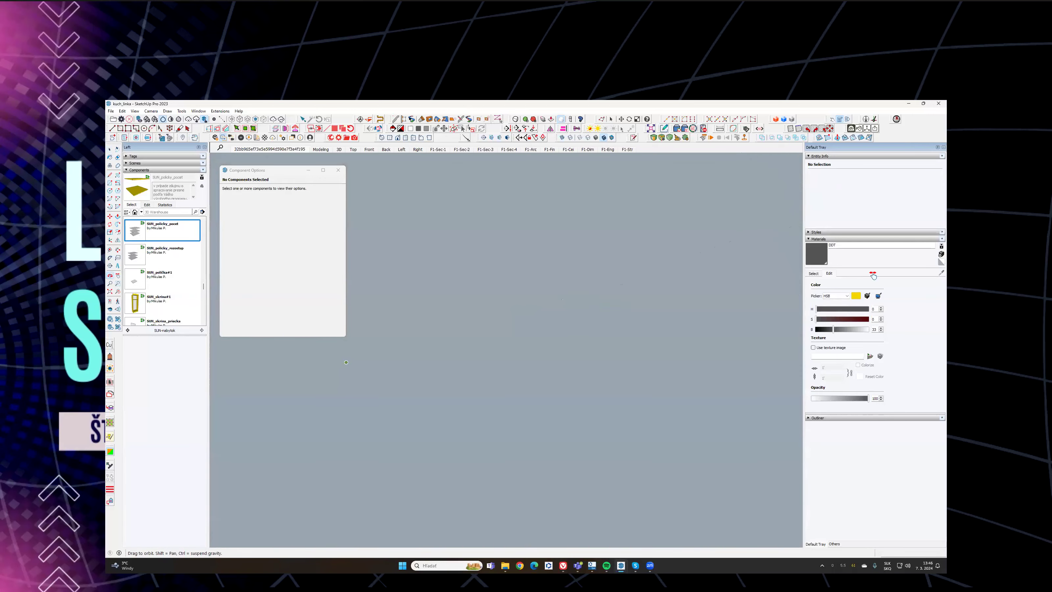
middle_click_drag(872, 275, 805, 238)
middle_click_drag(676, 263, 627, 251)
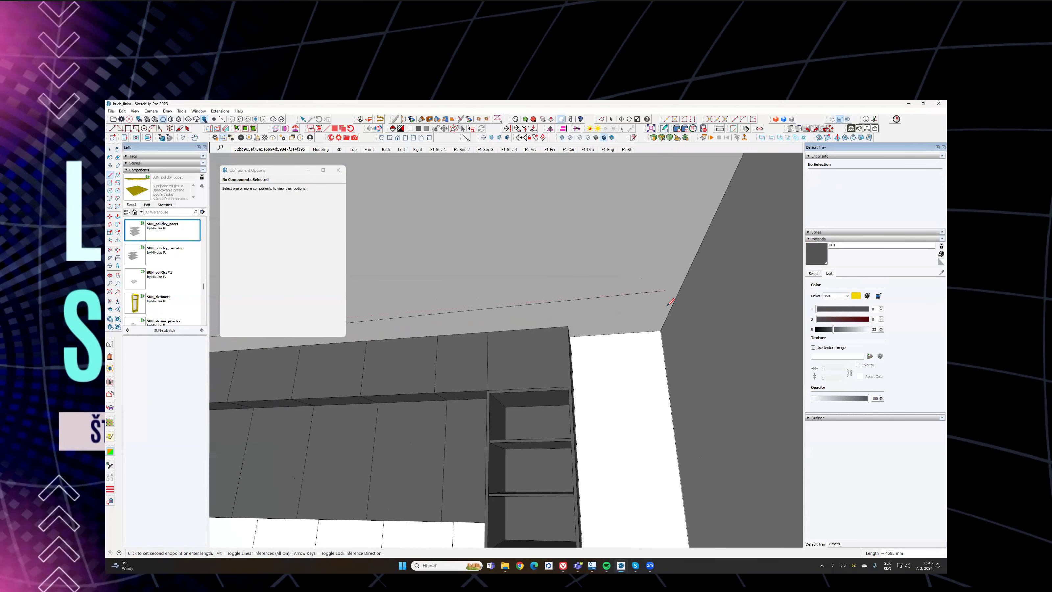
key("Right")
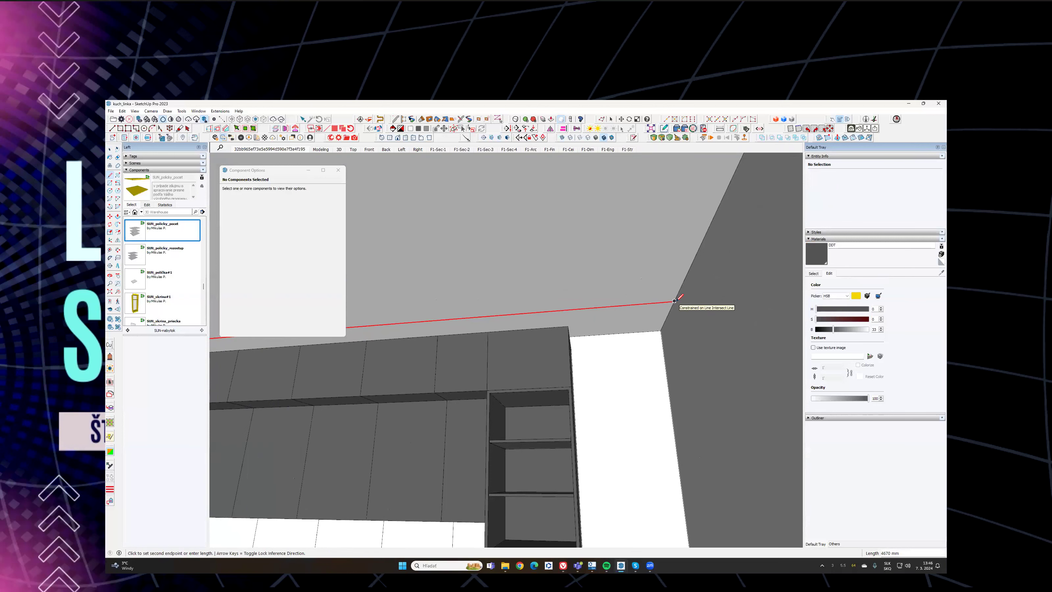
key("Right")
key("Right")
left_click(674, 300)
Step: Draw a ceiling line parallel to the window wall from the start of the long line to the opposite ceiling edge
scroll(669, 295, "down", 5)
scroll(497, 302, "up", 7)
left_click(389, 275)
scroll(382, 267, "down", 3)
middle_click_drag(381, 266, 552, 297)
left_click(530, 274)
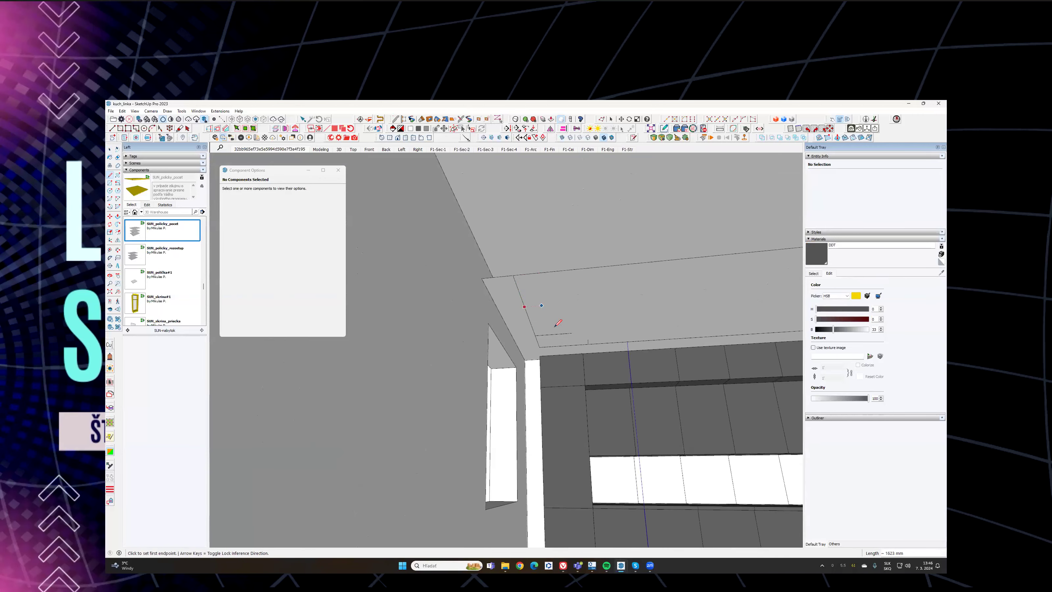
Step: Delete the short leftover reference lines near the inner corner of the ceiling strips
scroll(554, 326, "up", 3)
key("space")
left_click(530, 347)
left_click(537, 338)
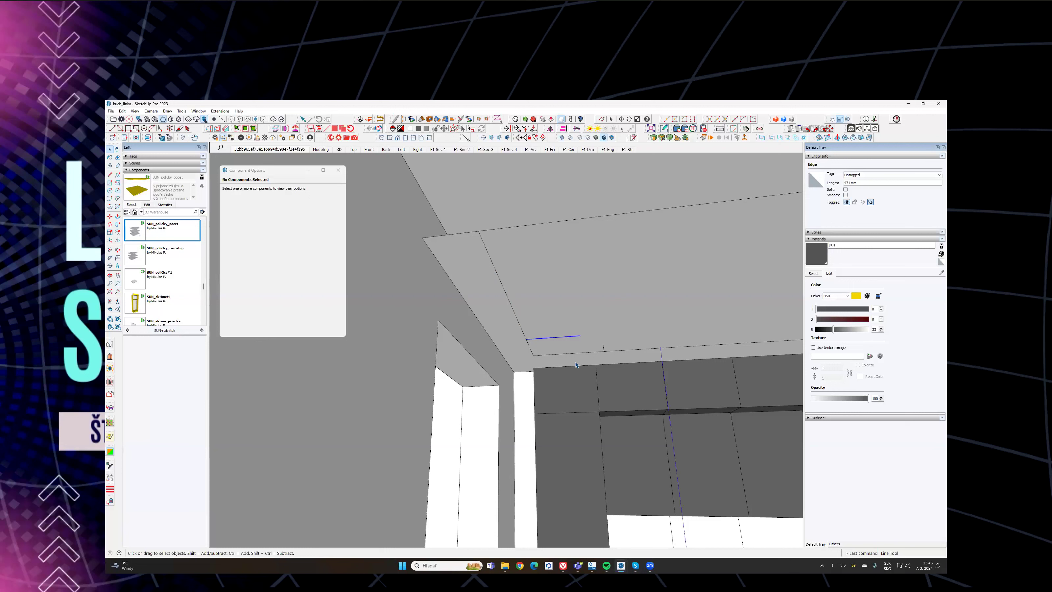
key("Escape")
left_click(602, 351)
left_click(524, 337)
left_click(605, 352)
Step: Try to push the L-shaped ceiling strip along the window wall and cabinets upward
key("p")
left_click(453, 269)
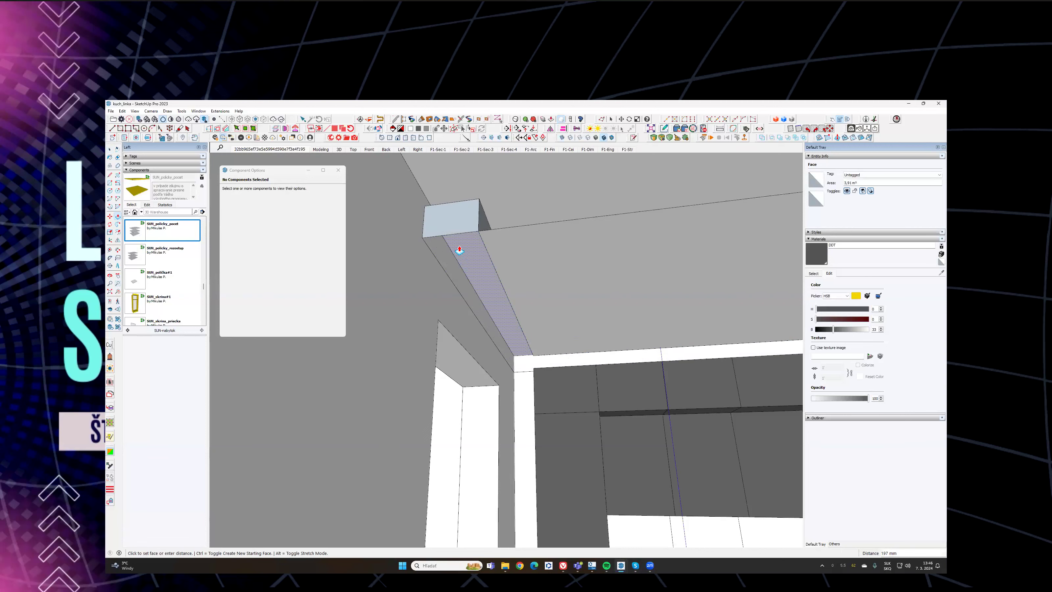
left_click(481, 253)
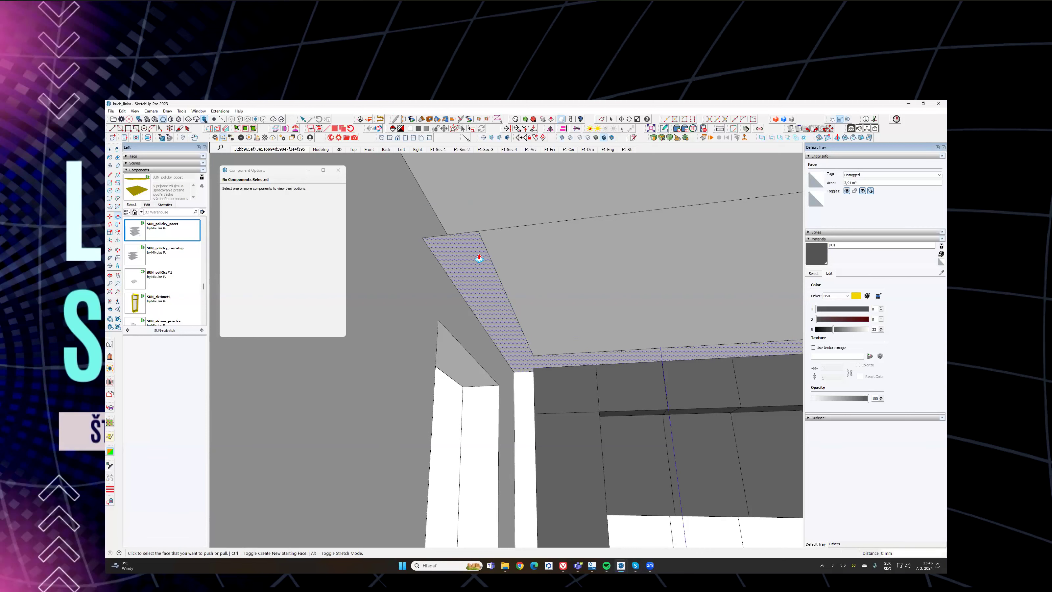
Step: Try extending the long ceiling line to the window wall and lowering the cabinet-side strip about 81 mm
scroll(513, 350, "up", 5)
middle_click_drag(513, 350, 651, 334)
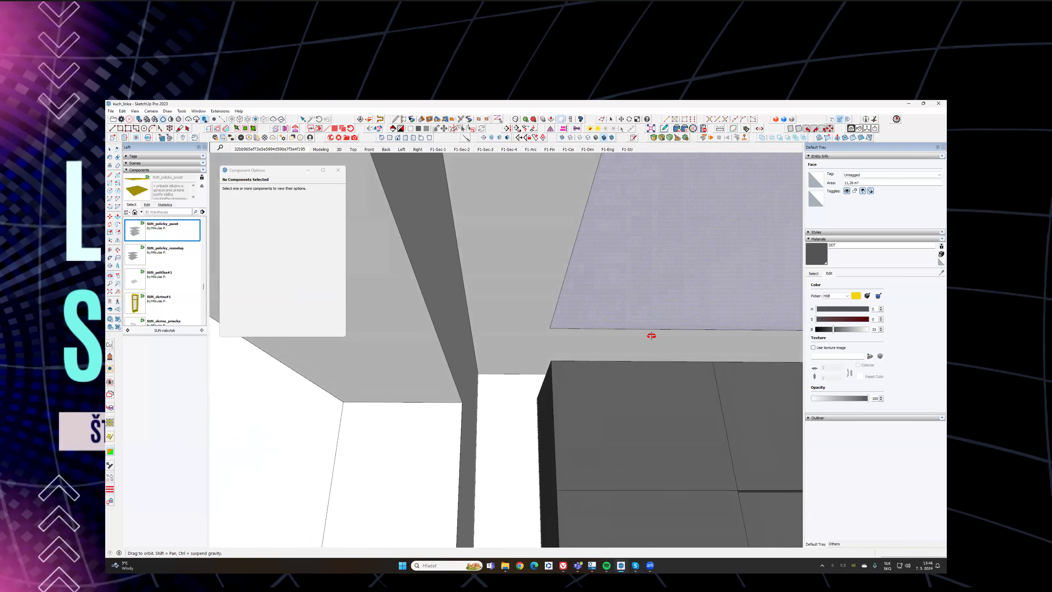
key("l")
left_click(550, 328)
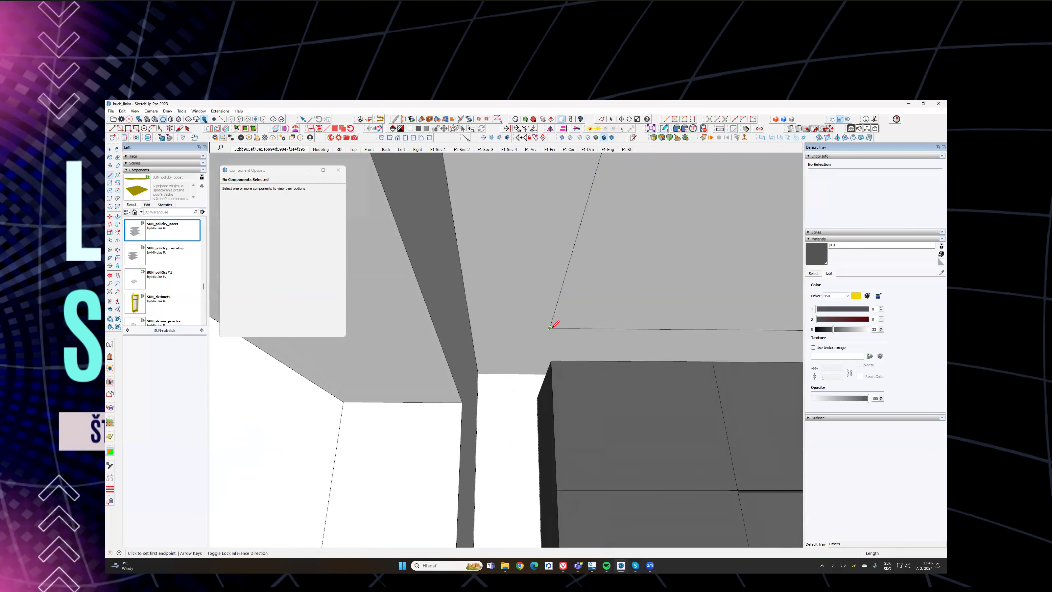
left_click(470, 328)
left_click(549, 355)
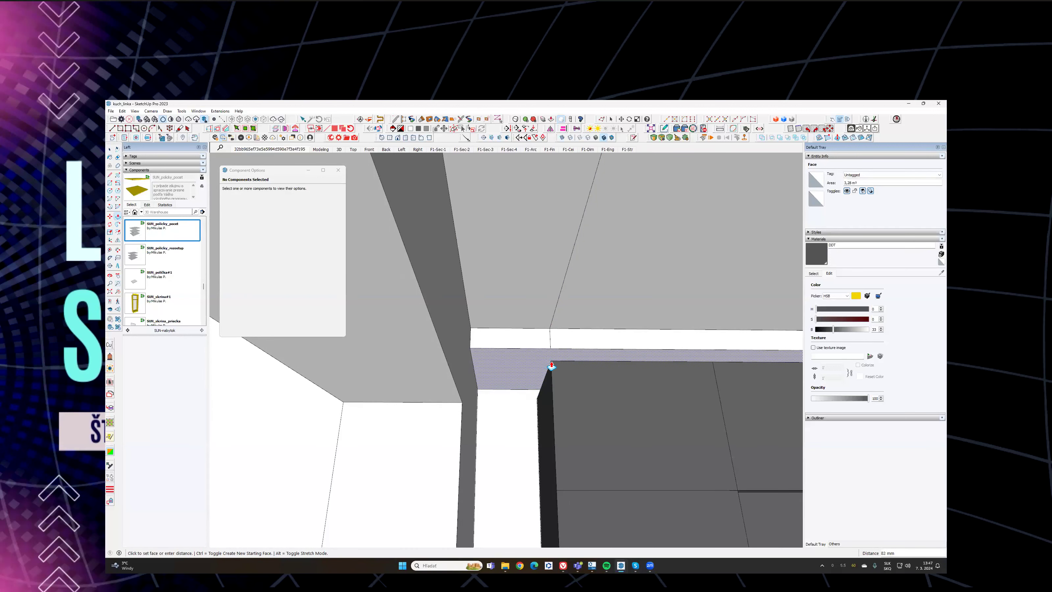
left_click(555, 356)
key("e")
mouse_move(538, 345)
middle_mouse_down()
mouse_move(600, 345)
mouse_move(430, 347)
mouse_move(754, 349)
middle_mouse_up()
middle_click_drag(617, 357, 602, 309)
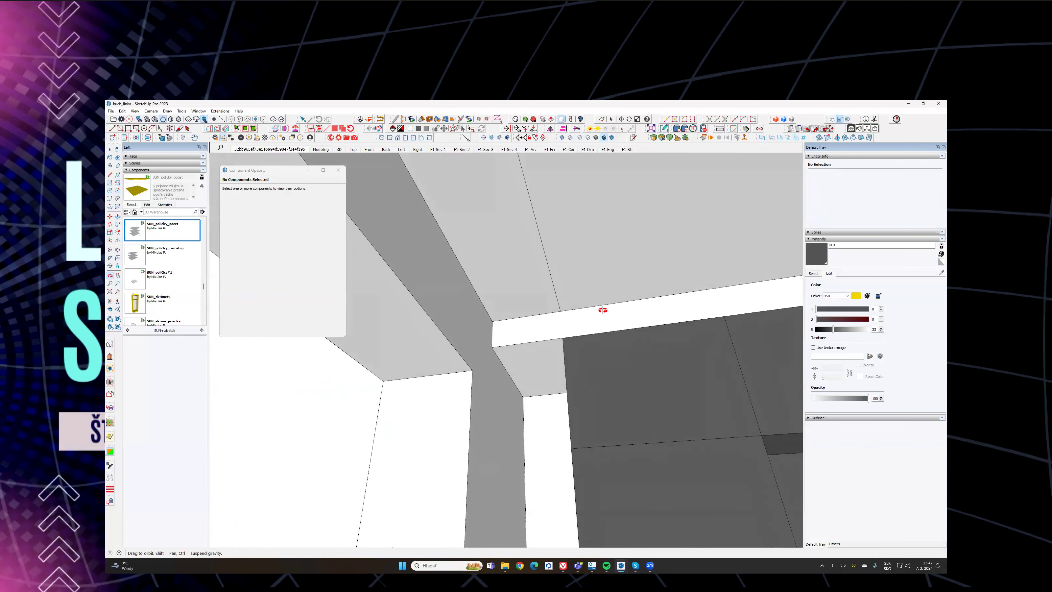
left_click(574, 310)
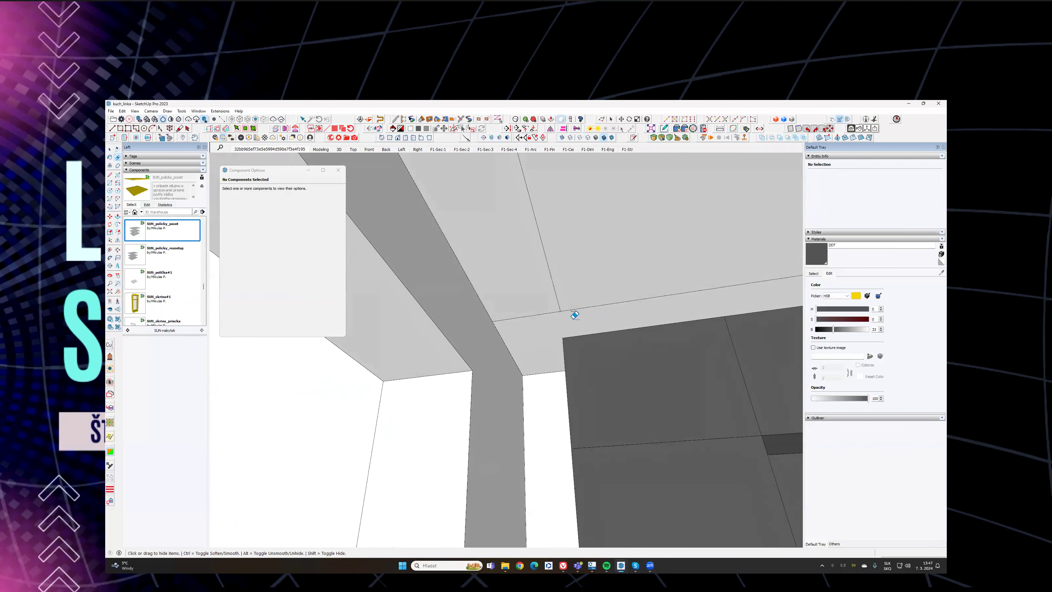
key("ctrl")
key("ctrl+z")
Step: Draw a dividing line across the L-shaped ceiling strip from its inner corner towards the cabinet wall, parallel to the window wall
key("l")
left_click(560, 310)
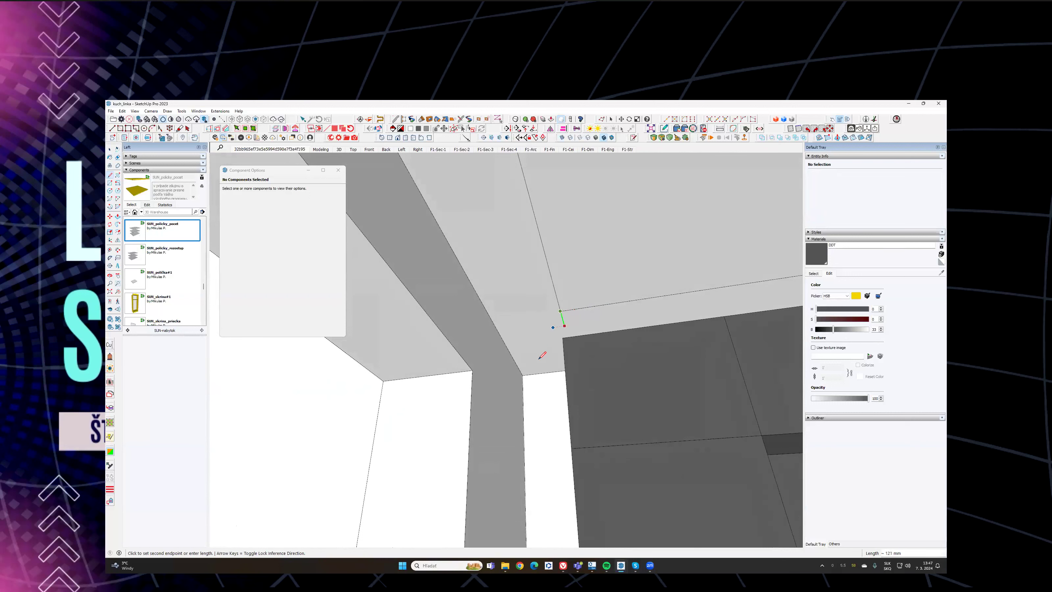
left_click(539, 372)
Step: Lower the cabinet-side ceiling strip to the cabinet tops and push the window-side strip up into a recess
key("p")
middle_click_drag(596, 292, 509, 278)
left_click(499, 331)
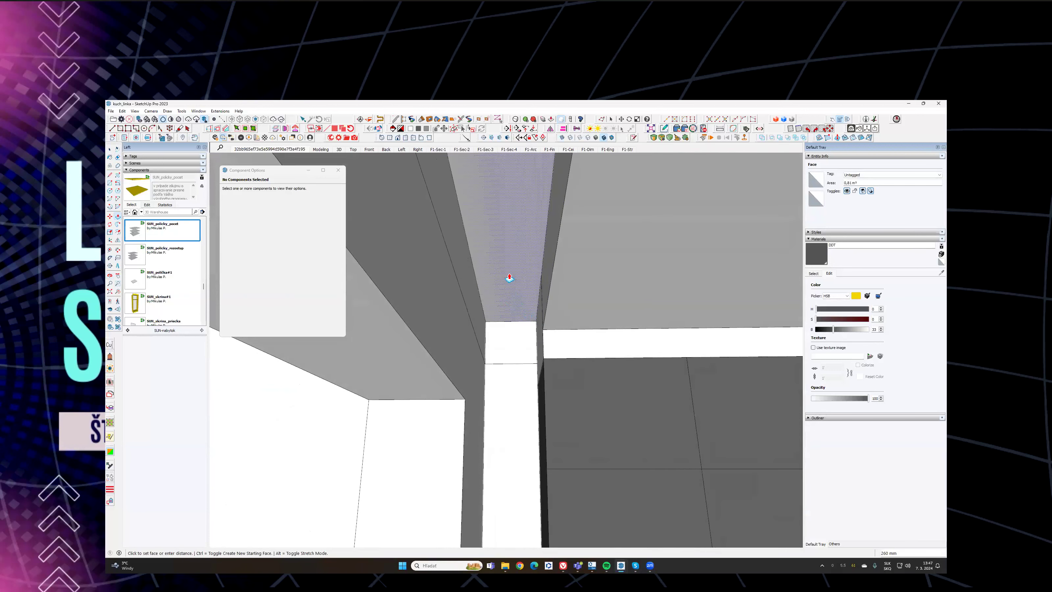
left_click(506, 254)
key("space")
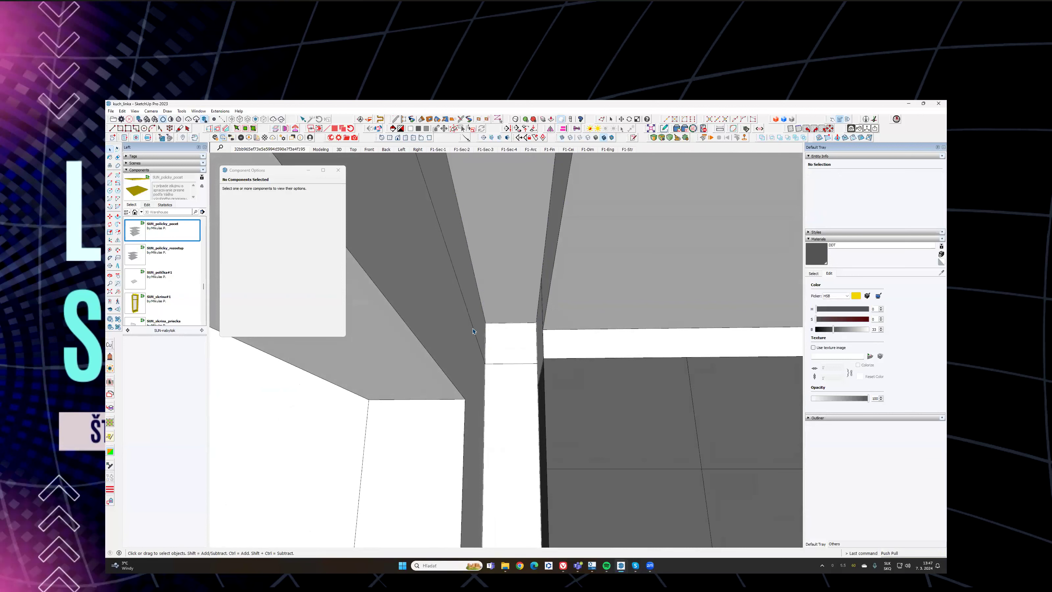
Step: Group all connected ceiling geometry and open the group for editing
triple_click(626, 285, "ctrl")
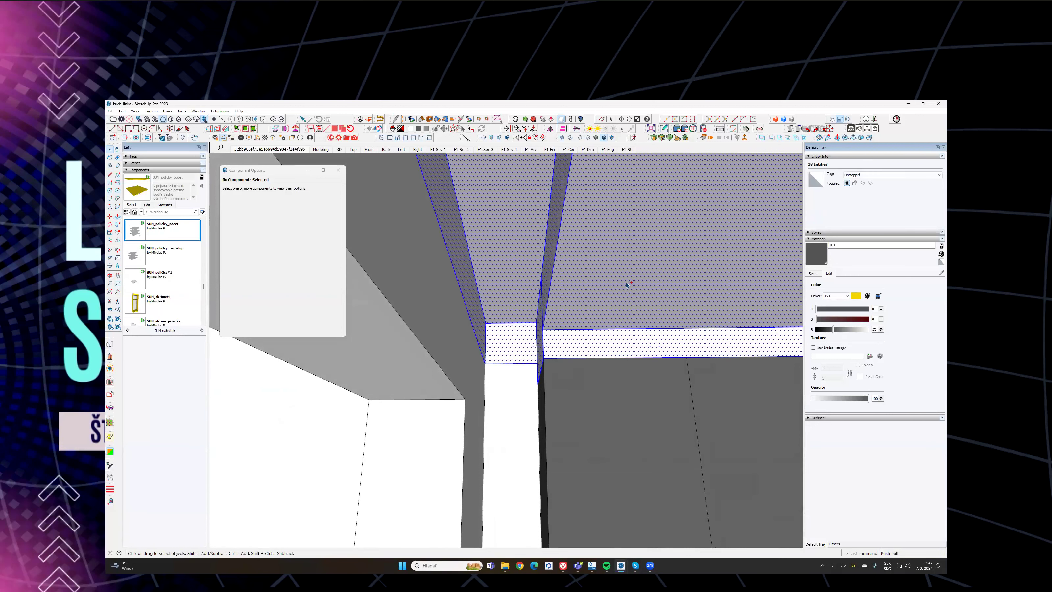
key("ctrl+g")
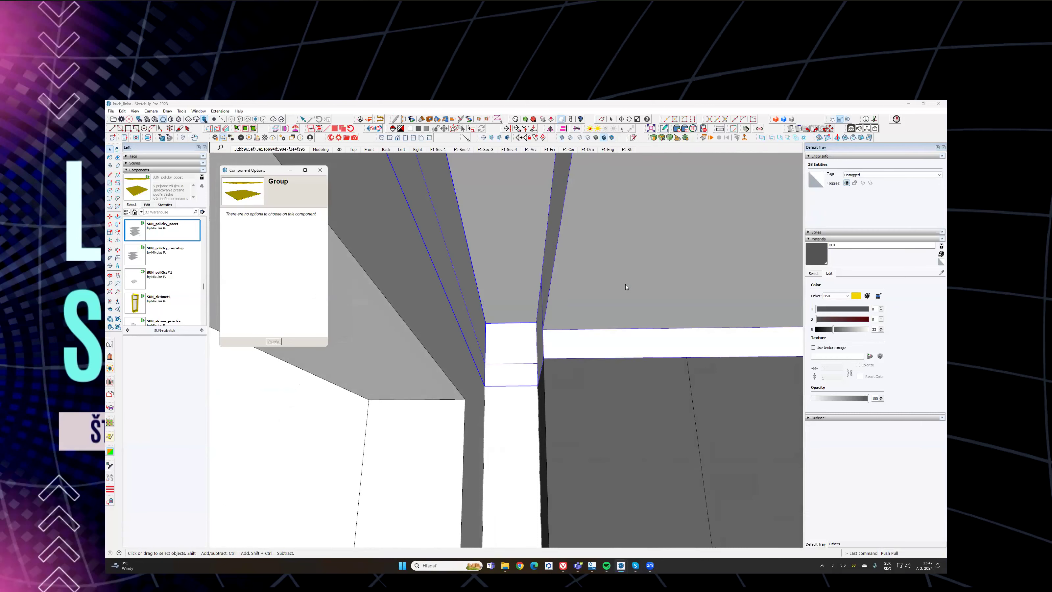
middle_click_drag(610, 286, 276, 341)
double_click(628, 284)
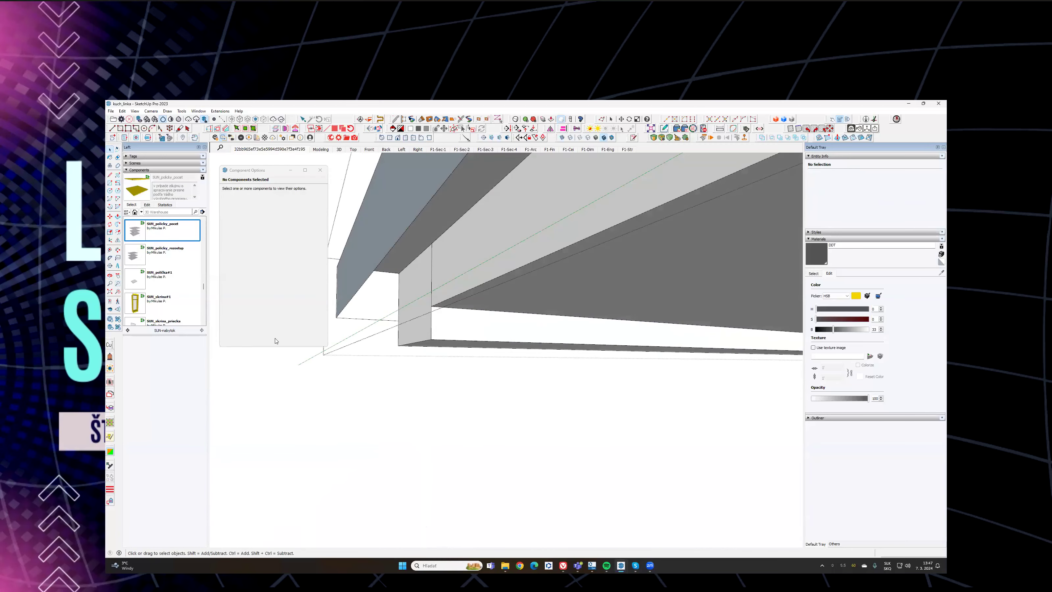
Step: Delete the outer side face of the raised window-side strip together with its bounding edges
double_click(363, 300)
middle_click_drag(364, 301, 562, 310)
key("Delete")
scroll(592, 288, "down", 6)
scroll(595, 283, "up", 2)
Step: Try erasing edges at the end of the raised ceiling strip, and undo the erasures
key("e")
middle_click_drag(609, 267, 584, 260)
key("ctrl+z")
left_click(584, 262)
key("ctrl+z")
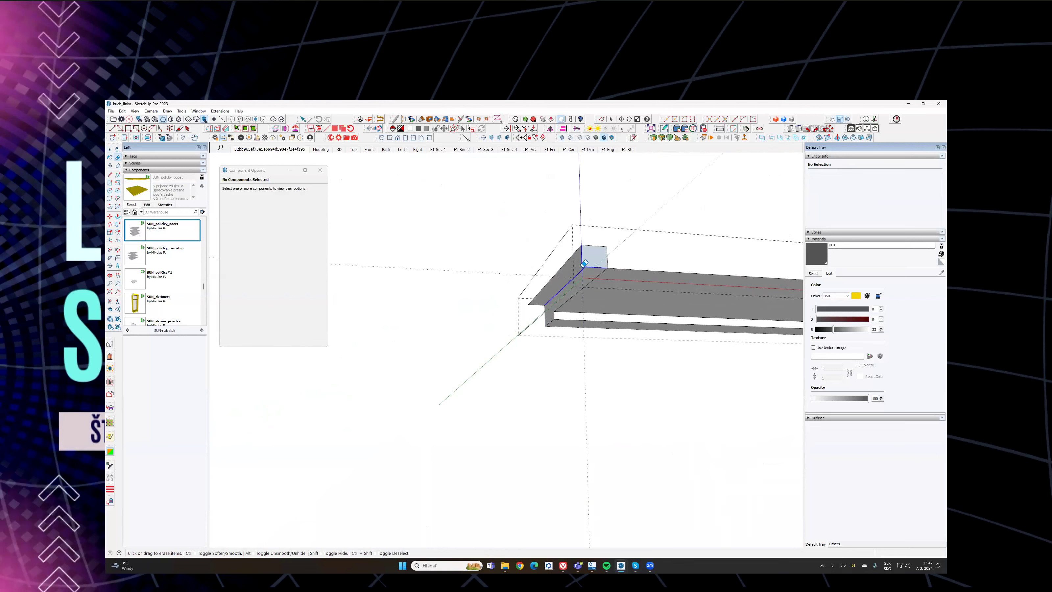
Step: Switch to the saved reference photo view and open the ceiling group for editing near the first ceiling spotlight
scroll(588, 266, "up", 2)
middle_click_drag(575, 266, 420, 197)
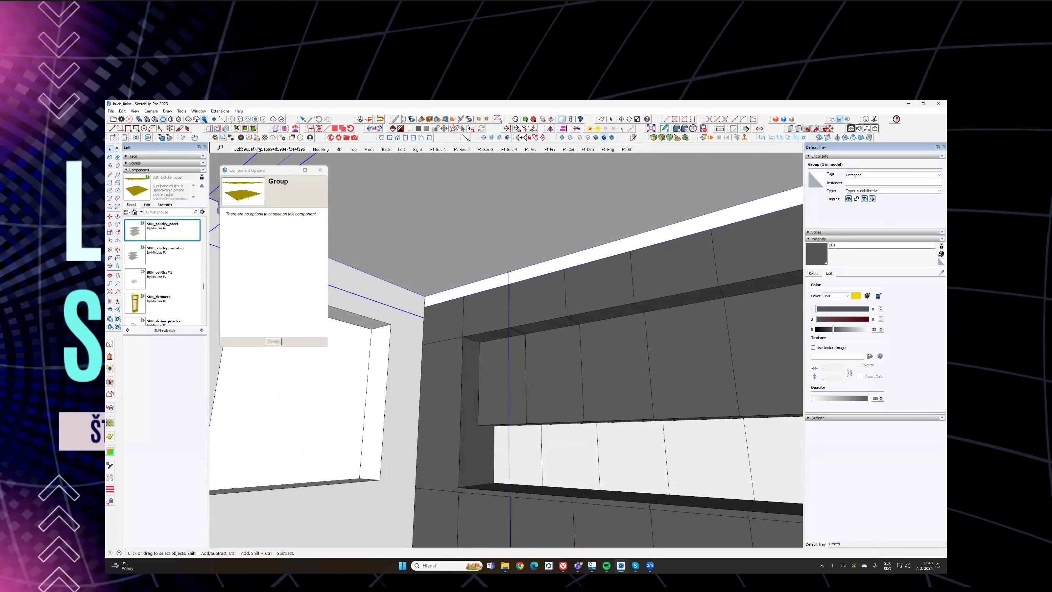
left_click(257, 149)
scroll(378, 236, "up", 3)
middle_click_drag(376, 236, 539, 259, "shift")
double_click(543, 239)
scroll(542, 239, "up", 3)
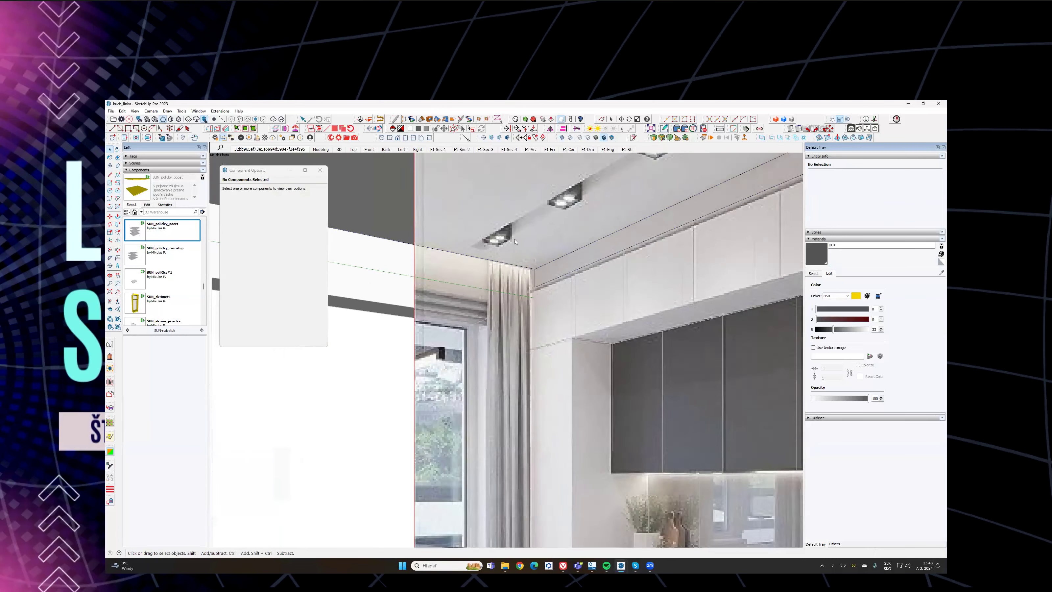
Step: Draw a 400 mm line along the green axis from the cabinet-side ceiling edge, and continue it with a 150 mm segment beside the spotlight
key("r")
scroll(507, 235, "up", 3)
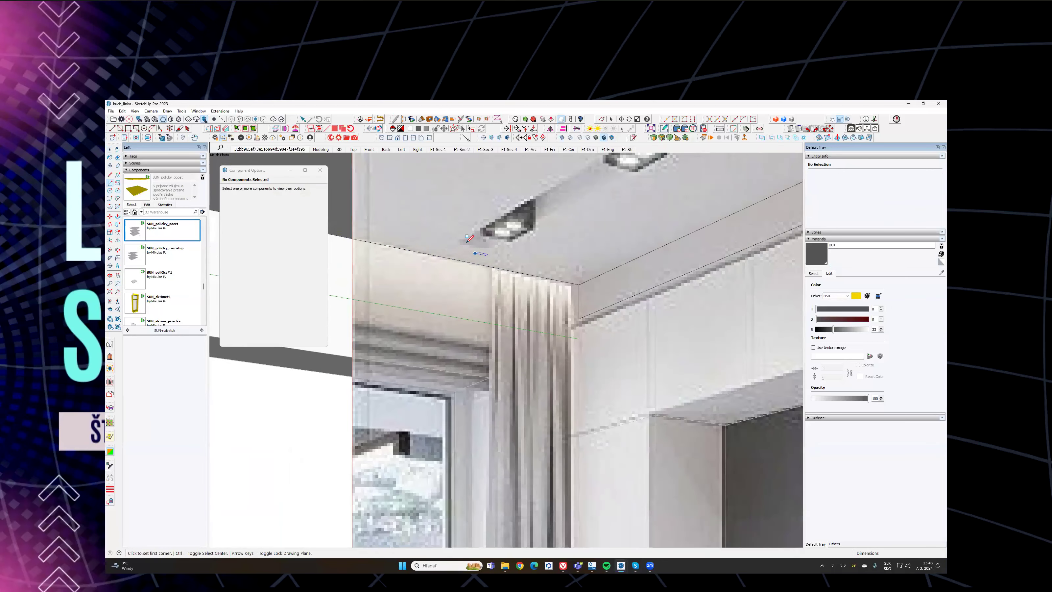
key("l")
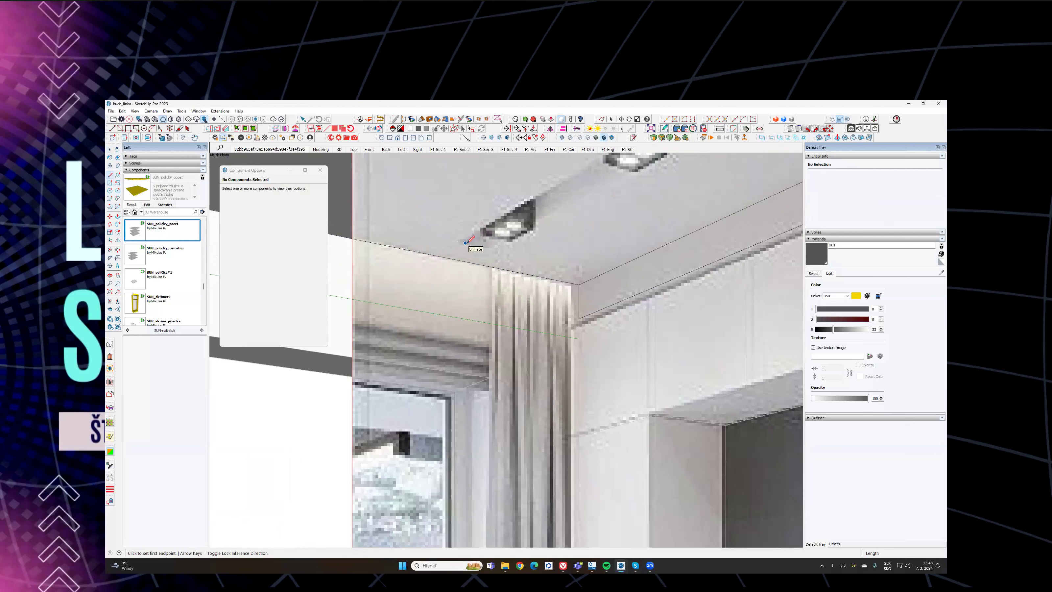
left_click(610, 270)
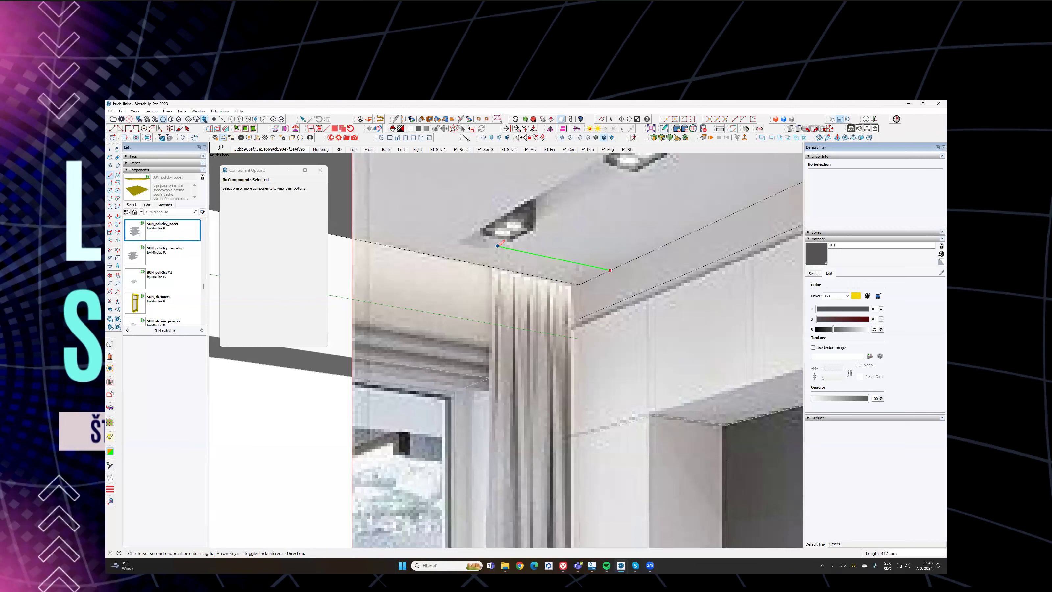
key("Left")
type("00")
key("Return")
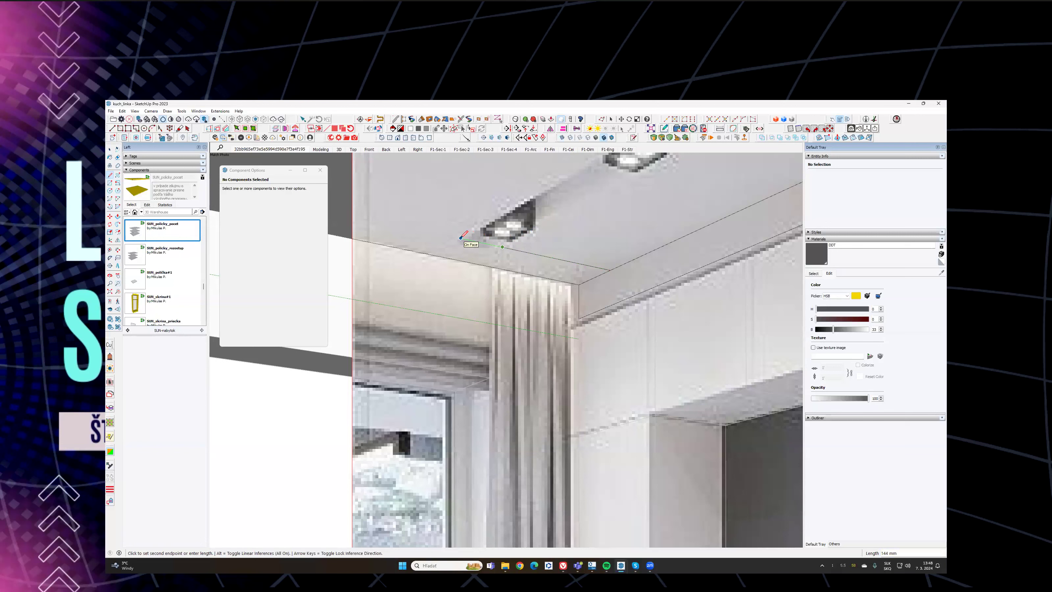
type("0")
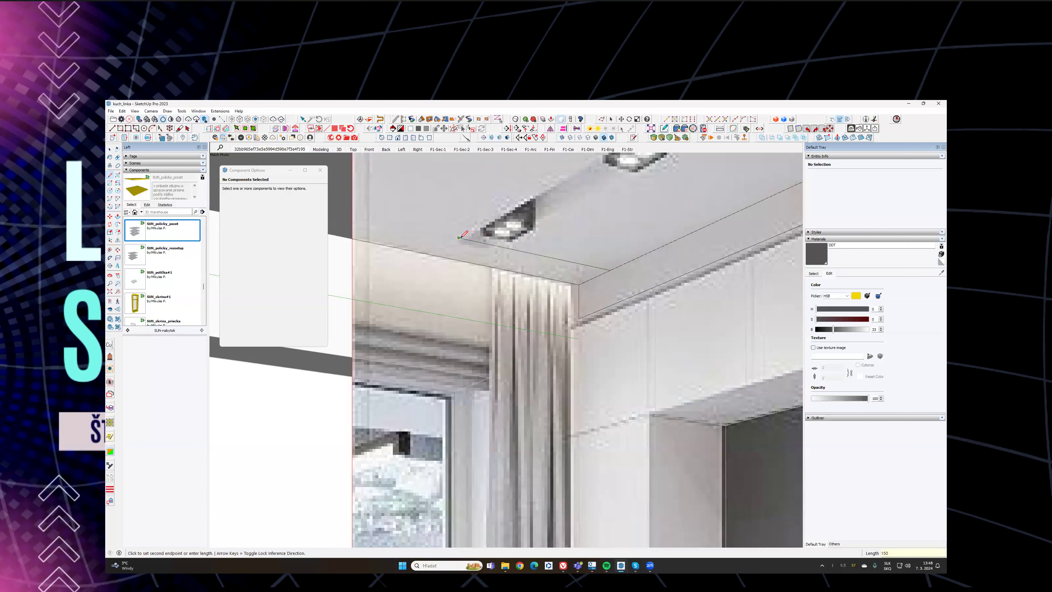
key("Return")
Step: Complete a rectangular outline around the first spotlight and remove the 400 mm helper line
key("Left")
left_click(502, 247)
key("space")
left_click(512, 243)
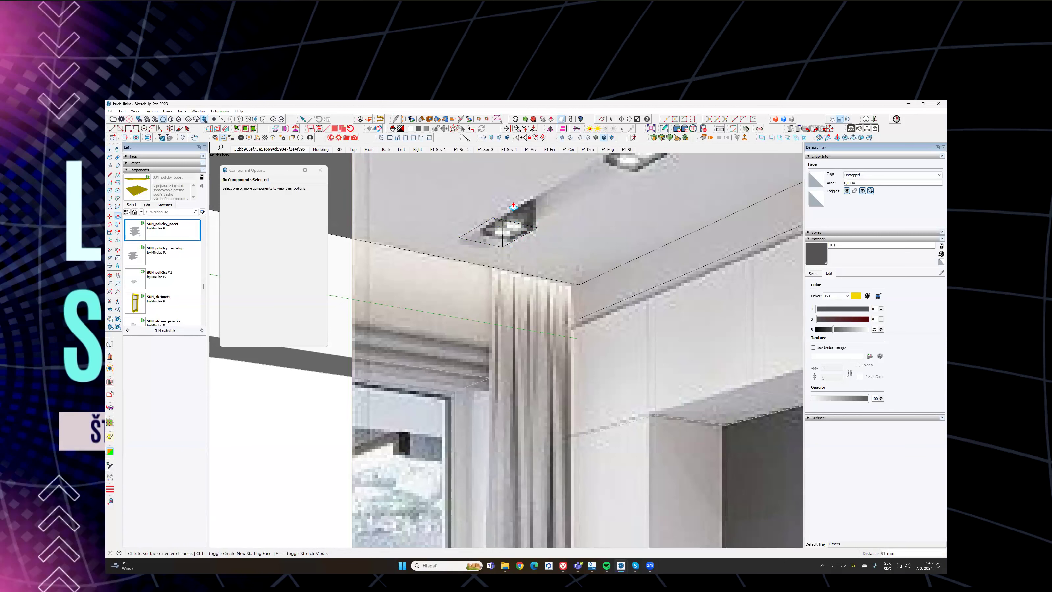
Step: Push the spotlight rectangle 100 mm up into the ceiling and lengthen the recess parallel to the cabinets
middle_click_drag(513, 209, 532, 234)
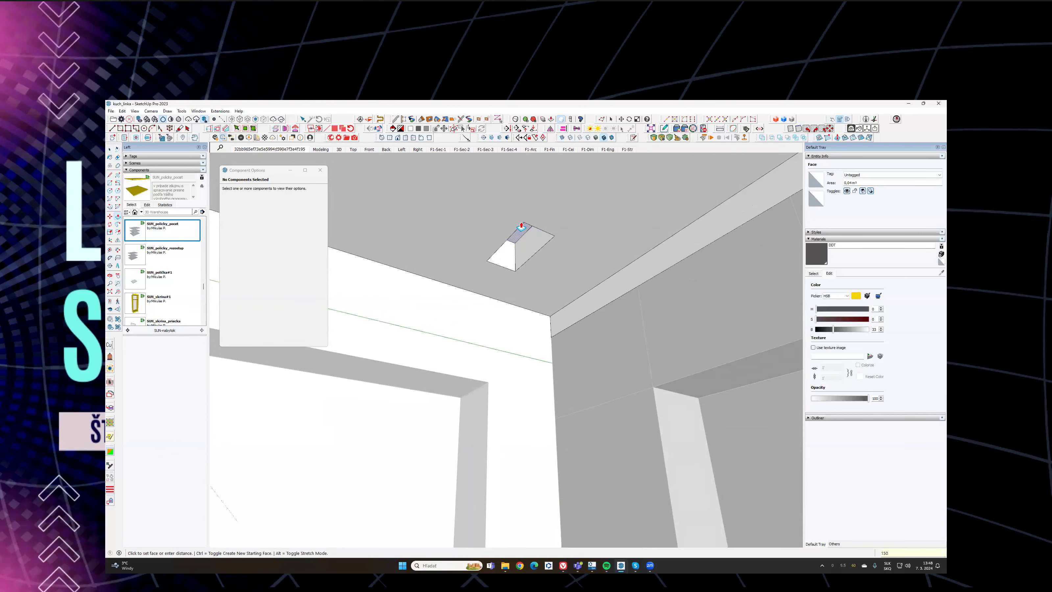
left_click(469, 245)
middle_click_drag(469, 244, 364, 249)
left_click(627, 291)
Step: Place a guide line 260 mm from the window-side ceiling edge, near the end of the spotlight recess
key("l")
key("t")
left_click(355, 254)
key("Escape")
left_click(352, 245)
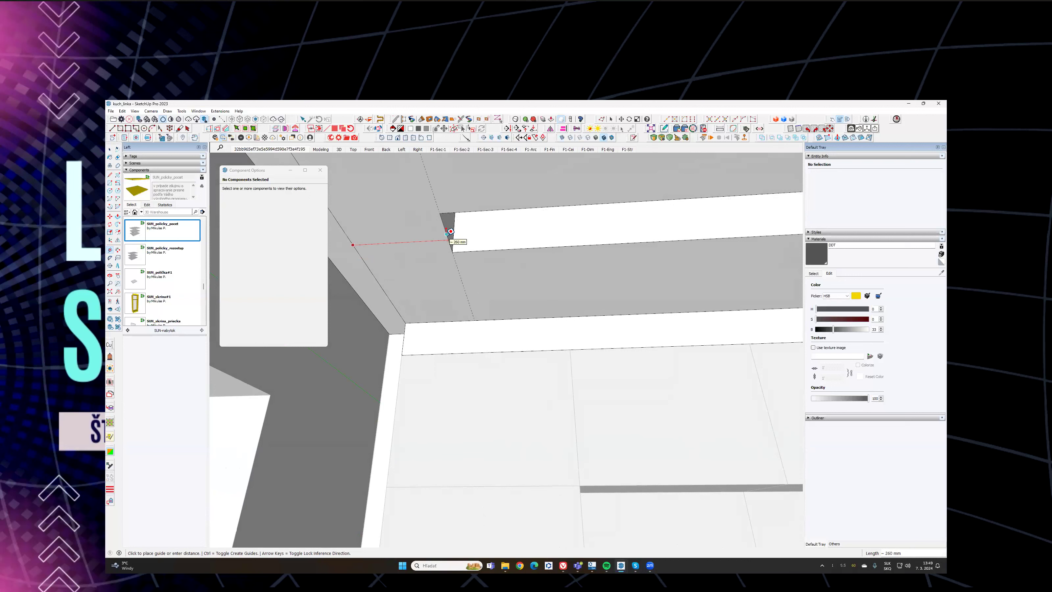
type("2")
key("Return")
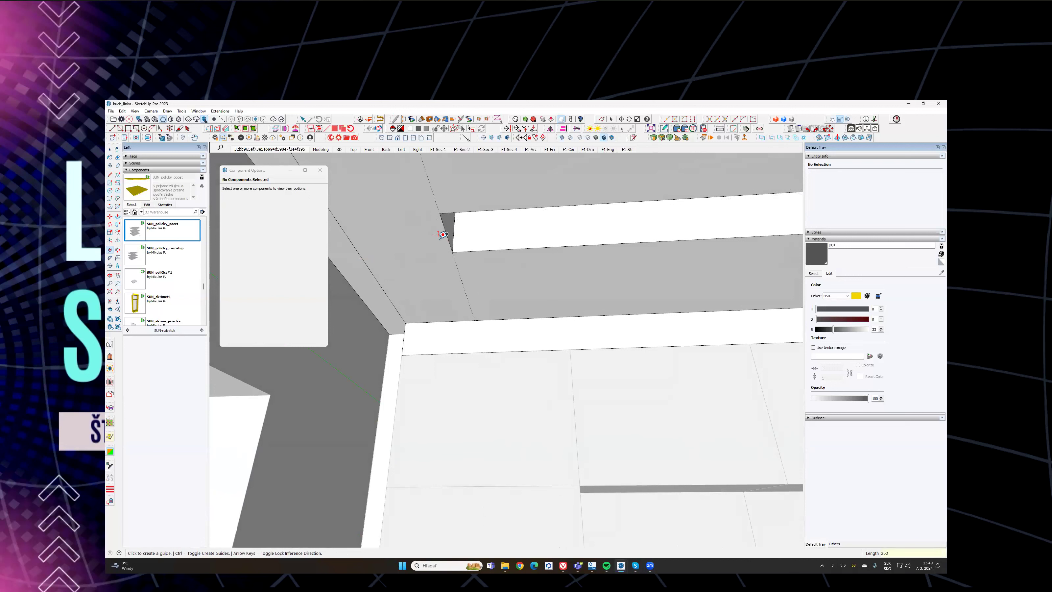
Step: Push the window-side end face of the spotlight recess to the 260 mm guide line
scroll(447, 232, "up", 3)
key("p")
left_click(437, 204)
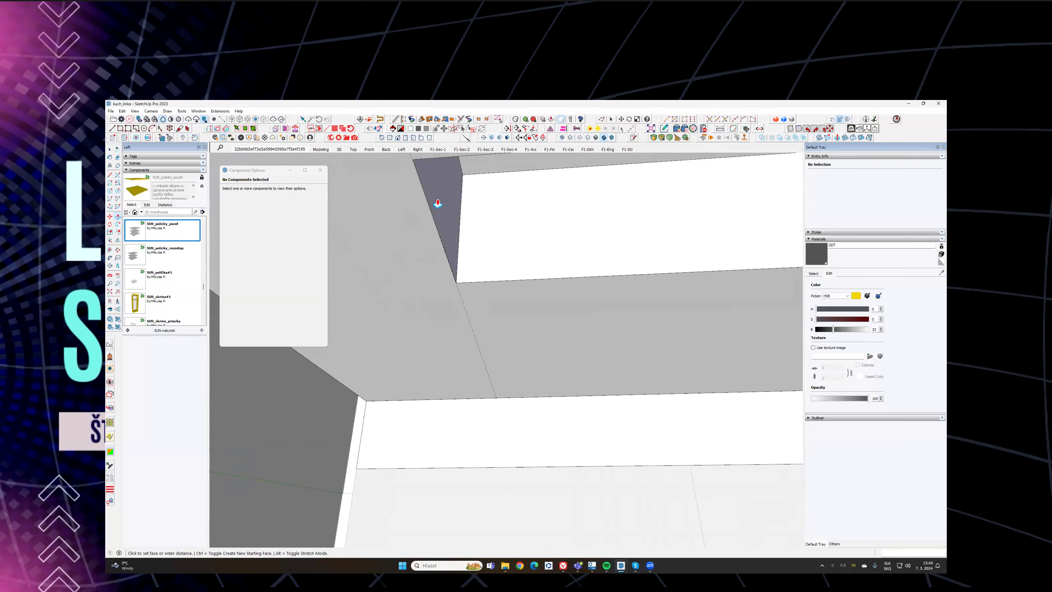
left_click(424, 202)
Step: Place a guide line parallel to the ceiling edge at the opposite end of the spotlight recess
mouse_move(424, 202)
middle_mouse_down()
mouse_move(512, 207)
mouse_move(481, 294)
mouse_move(502, 272)
mouse_move(624, 272)
mouse_move(460, 291)
mouse_move(653, 277)
mouse_move(616, 265)
middle_mouse_up()
key("e")
key("t")
left_click(775, 335)
Step: Extend the far end face of the spotlight recess to the new guide line and remove the guide
key("p")
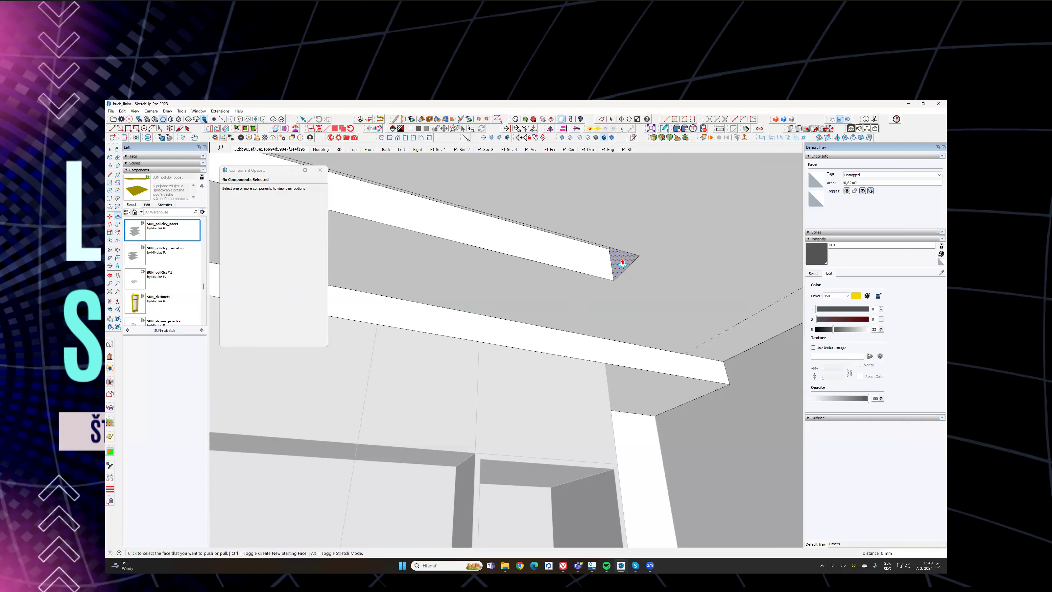
left_click(623, 266)
left_click(757, 315)
key("space")
left_click(743, 323)
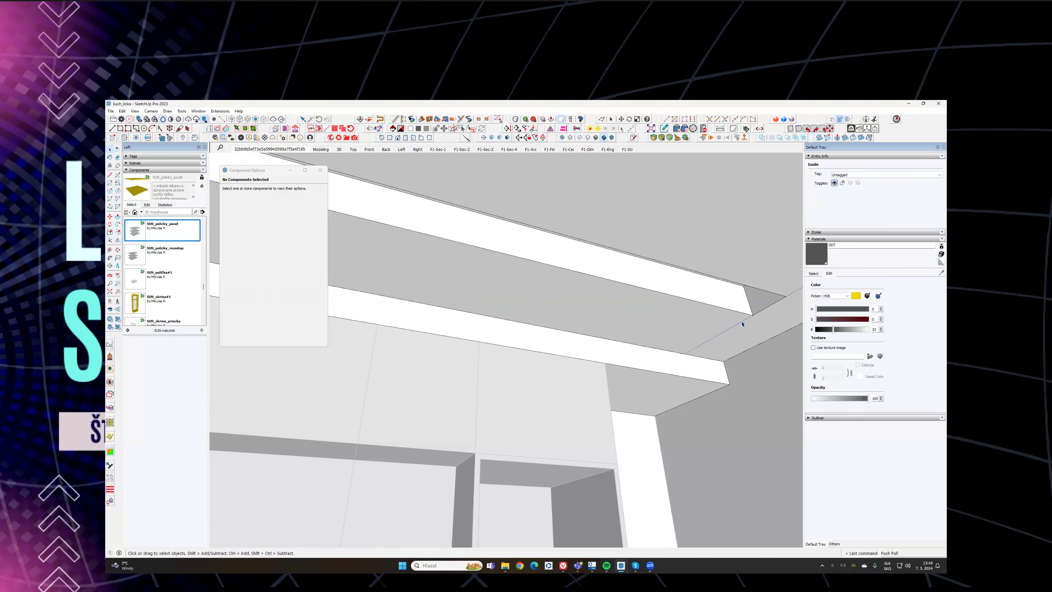
Step: Switch to Spotify, start the music playback and return to the SketchUp model
left_click(606, 565)
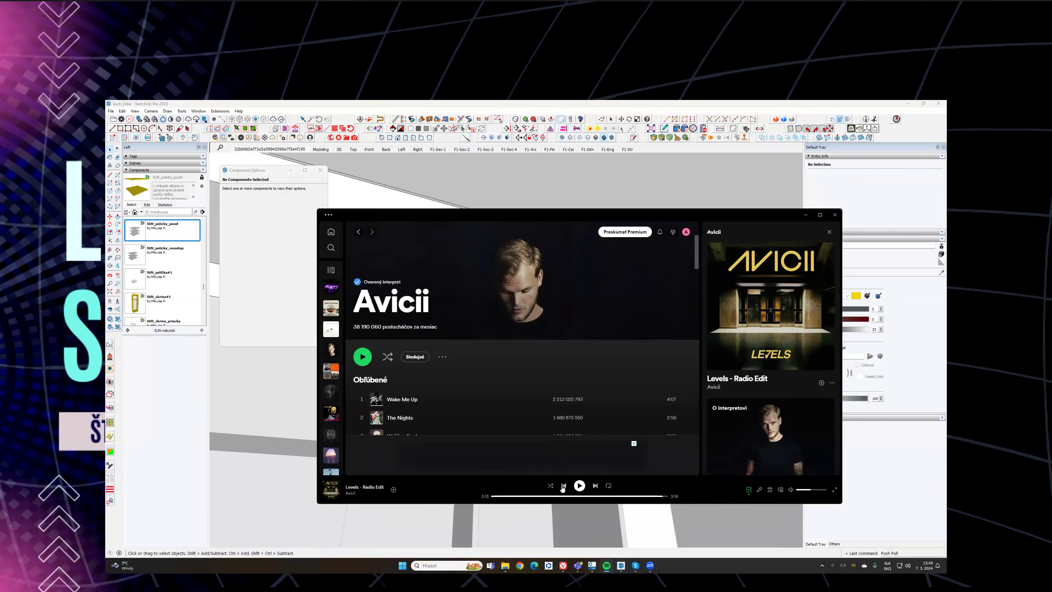
left_click(580, 486)
left_click(809, 217)
mouse_move(622, 294)
middle_mouse_down()
mouse_move(634, 287)
mouse_move(611, 253)
middle_mouse_up()
middle_click_drag(559, 229, 560, 538)
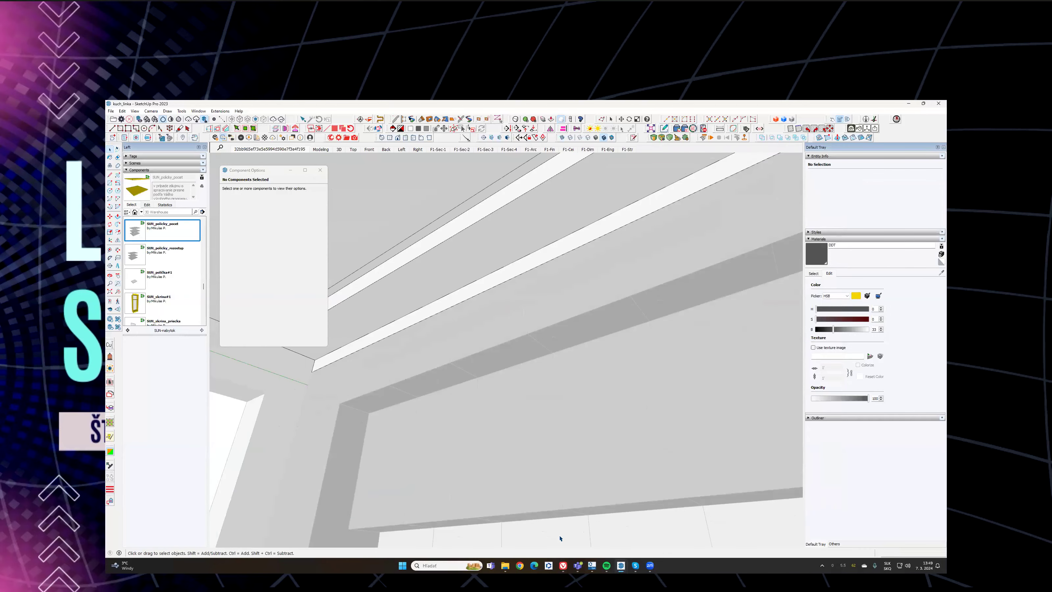
left_click(606, 566)
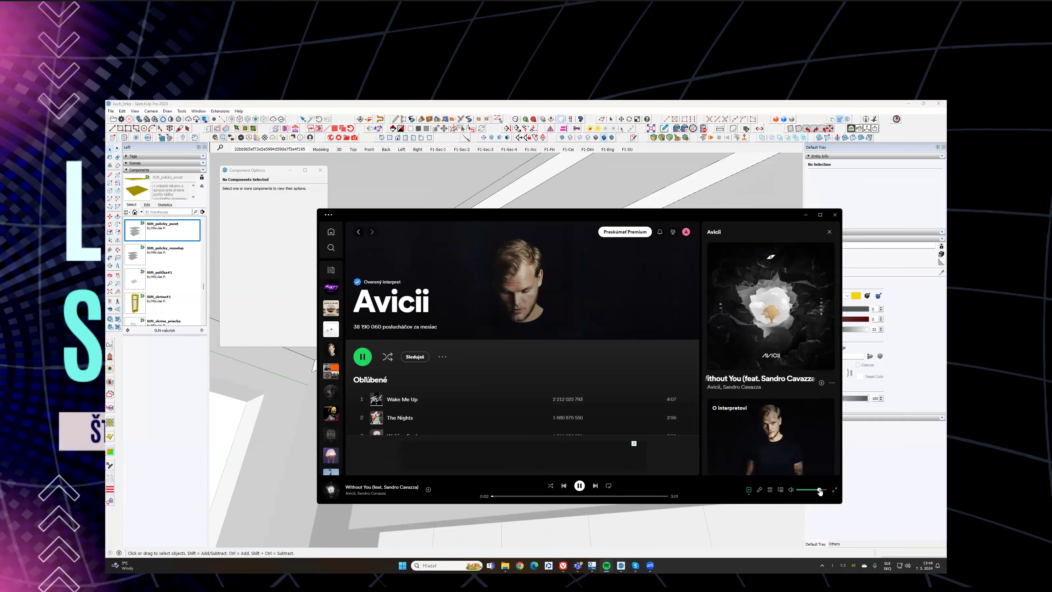
left_click(805, 214)
Step: Open the ceiling group and examine its upper side, outer faces and the long spotlight recess from above
mouse_move(600, 298)
middle_mouse_down()
mouse_move(554, 306)
mouse_move(678, 295)
mouse_move(545, 292)
mouse_move(528, 280)
mouse_move(507, 289)
mouse_move(586, 303)
mouse_move(438, 302)
middle_mouse_up()
double_click(425, 294)
scroll(506, 273, "down", 2)
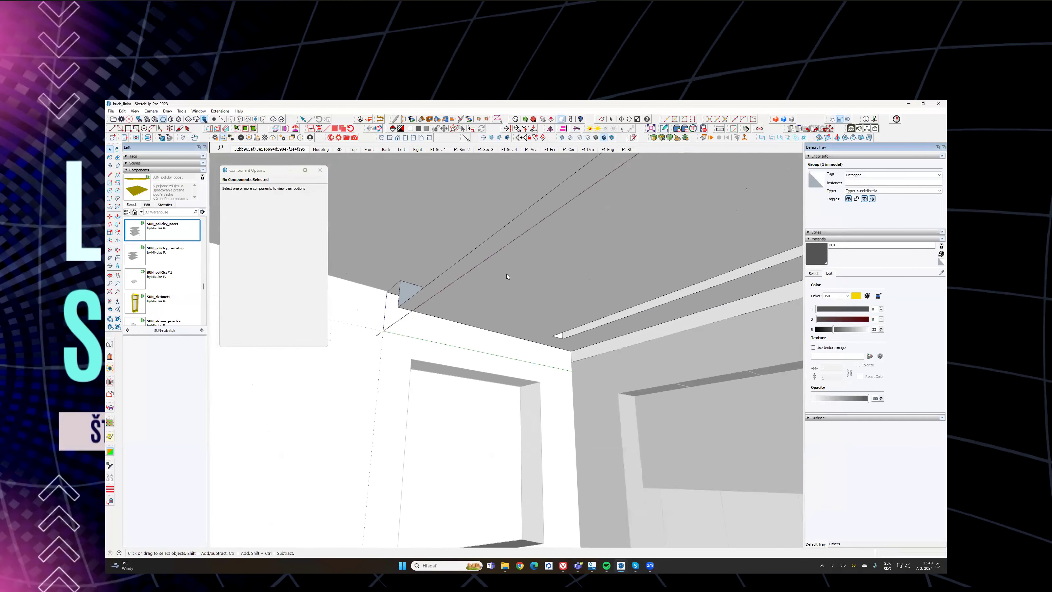
double_click(505, 276)
scroll(510, 298, "down", 6)
middle_click_drag(495, 293, 694, 313)
scroll(585, 268, "up", 4)
middle_click_drag(625, 252, 633, 239)
scroll(636, 227, "up", 3)
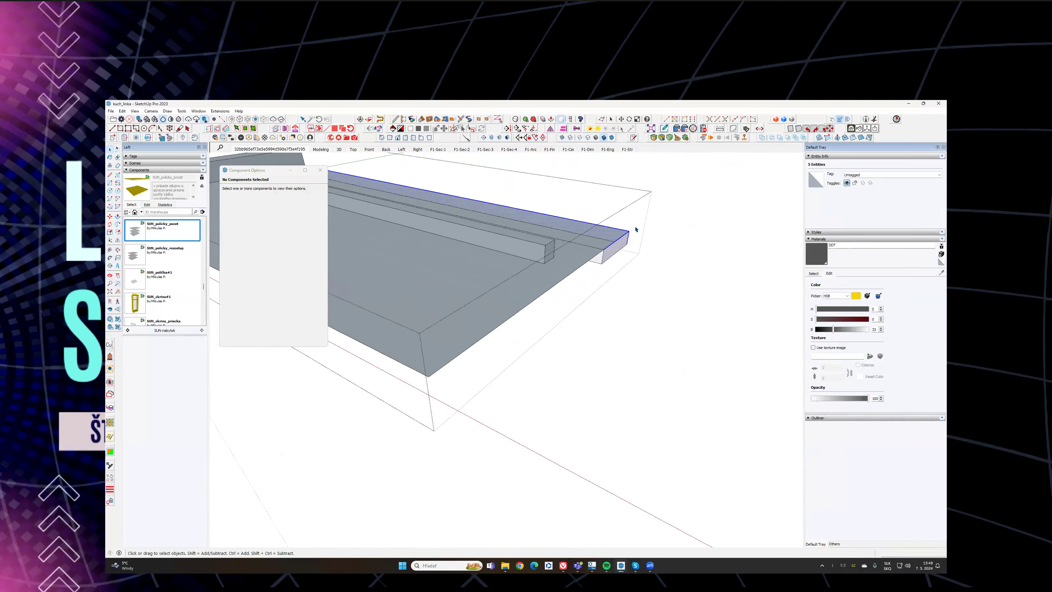
left_click(637, 234)
scroll(638, 234, "down", 5)
middle_click_drag(638, 234, 542, 299)
scroll(441, 301, "up", 5)
middle_click_drag(442, 301, 440, 222)
left_click(494, 264)
middle_click_drag(494, 264, 396, 399)
double_click(514, 273)
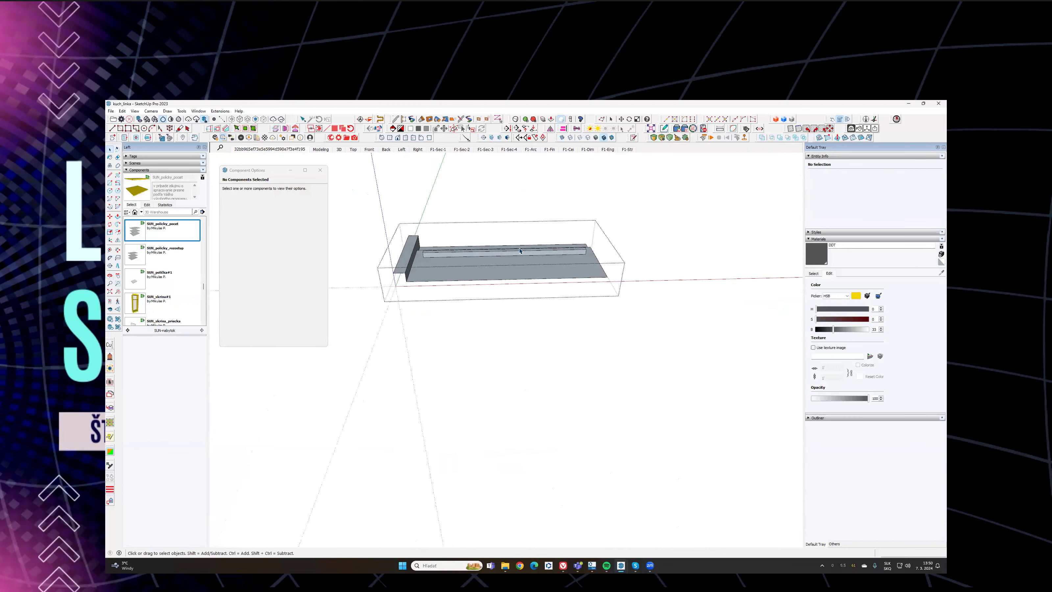
middle_click_drag(514, 254, 412, 219)
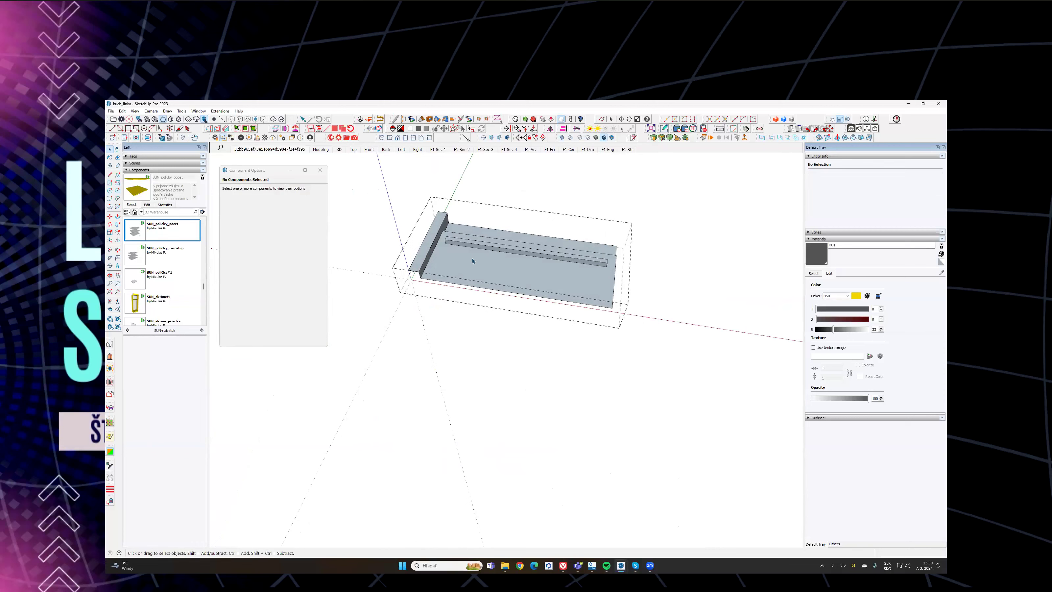
mouse_move(525, 274)
middle_mouse_down()
mouse_move(548, 315)
mouse_move(483, 275)
mouse_move(532, 340)
middle_mouse_up()
Step: Select all connected geometry inside the ceiling group and close the group
key("r")
key("space")
triple_click(515, 304)
key("Escape")
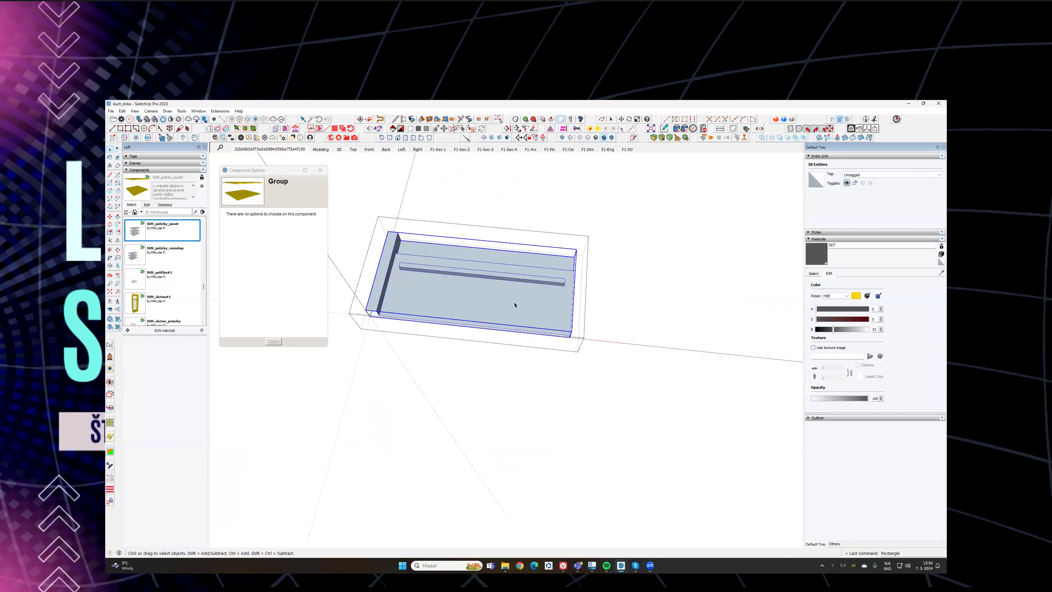
middle_click_drag(459, 330, 496, 304)
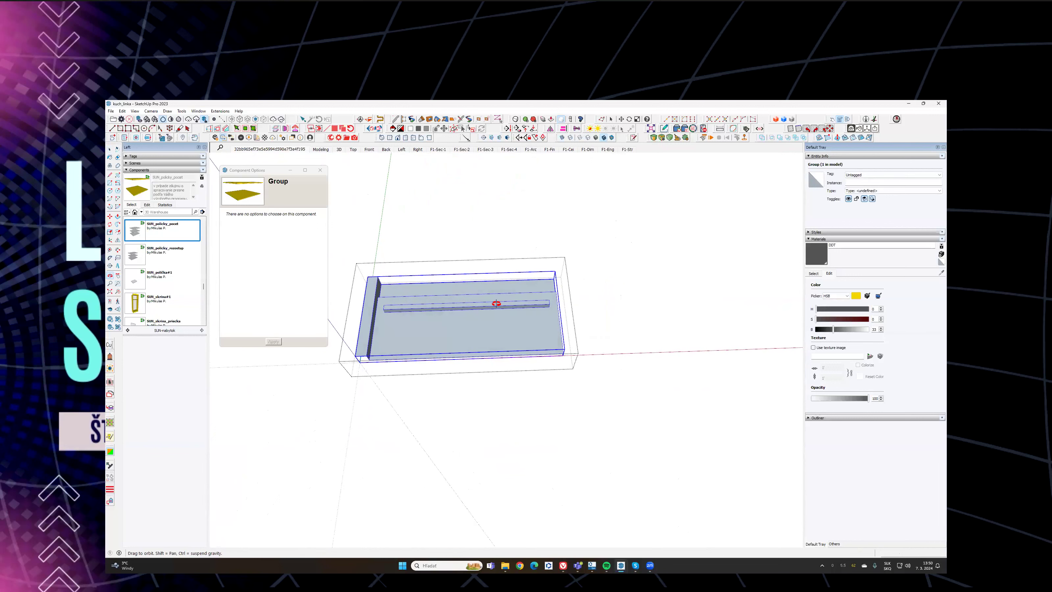
Step: Explode the nested ceiling group, then cut its geometry across the middle of its length and remove the far half
right_click(489, 323)
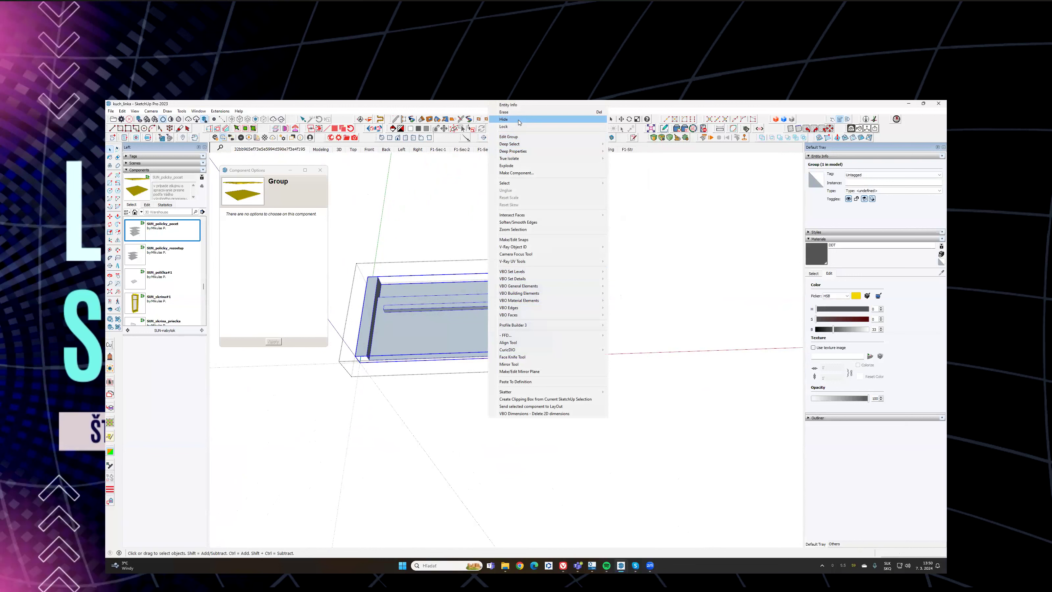
left_click(512, 166)
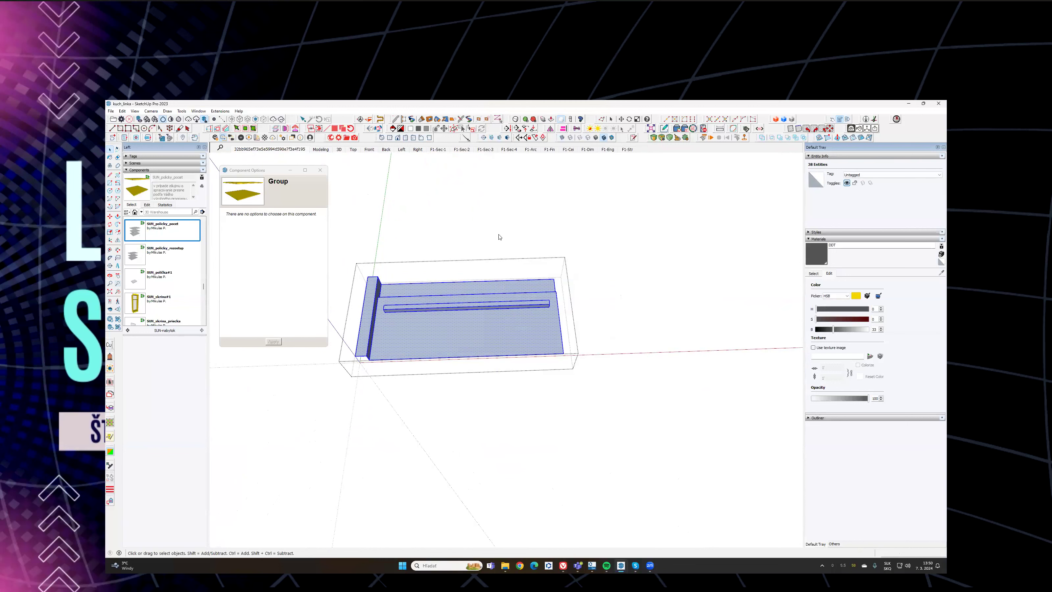
key("shift+p")
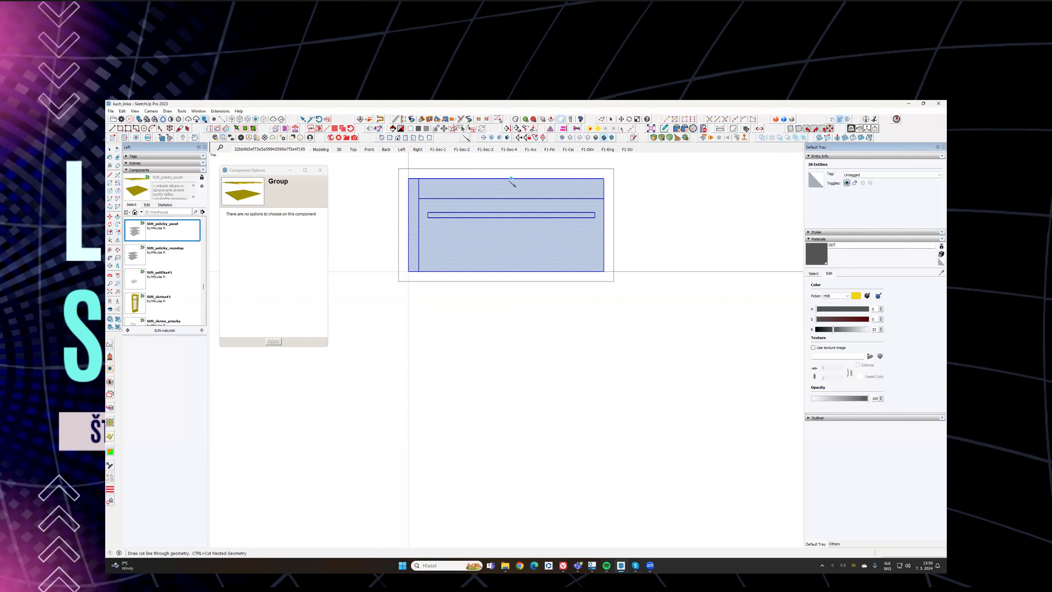
left_click(520, 308)
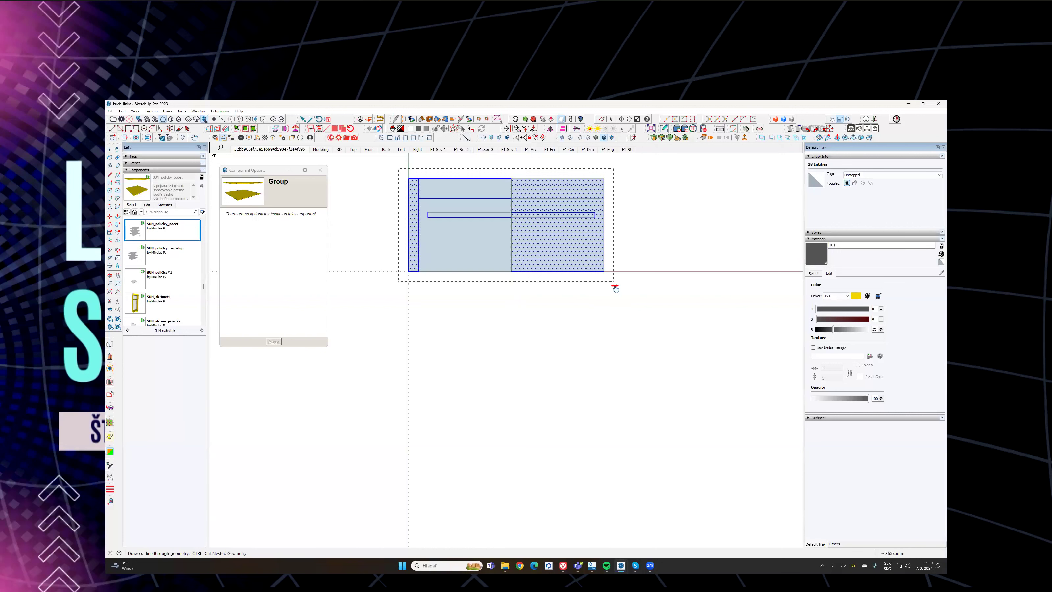
left_click_drag(555, 189, 555, 191)
key("Delete")
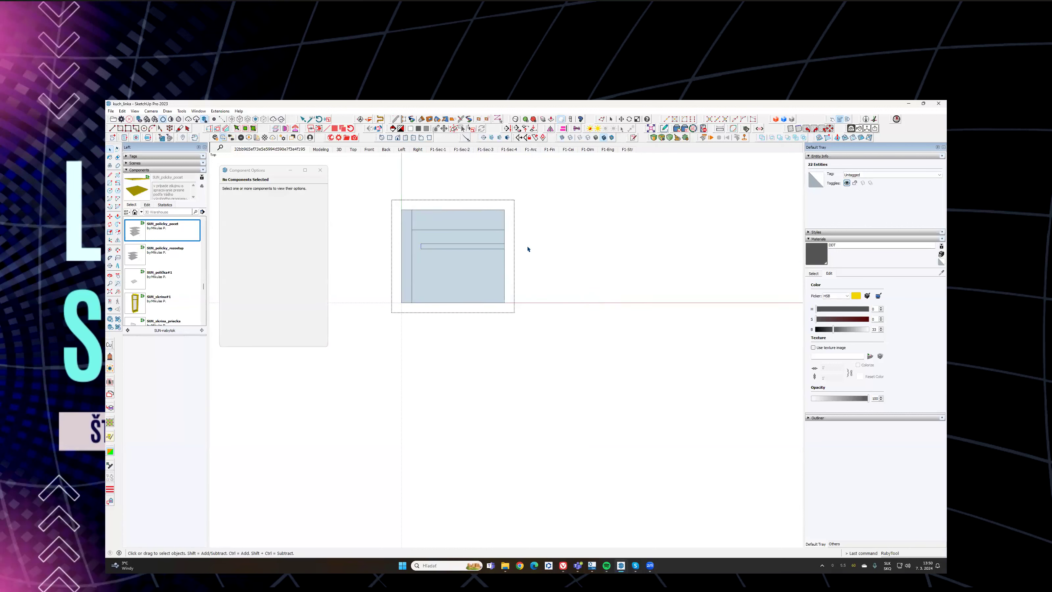
Step: Mirror a copy of the remaining ceiling half about its cut face to complete the full length symmetrically
middle_click_drag(522, 286, 379, 212)
left_click_drag(578, 359, 578, 359)
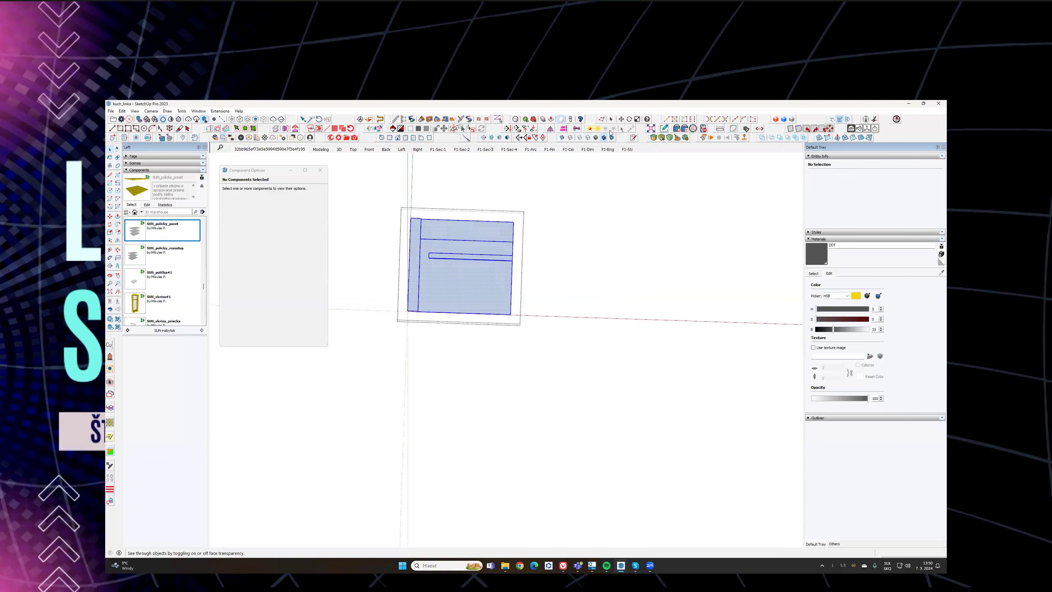
middle_click_drag(516, 267, 484, 232)
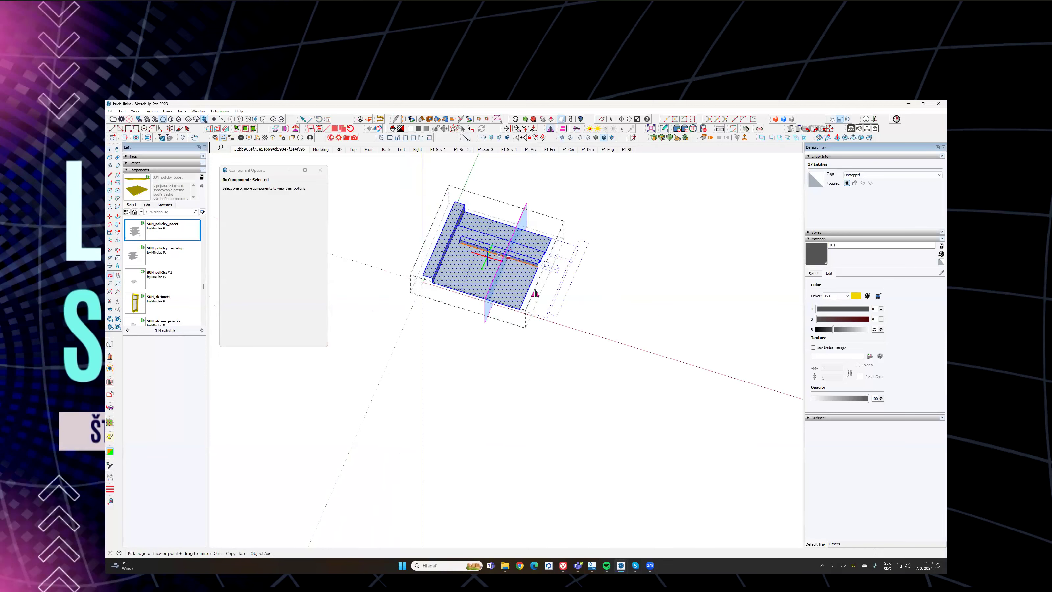
scroll(541, 265, "up", 4)
key("ctrl")
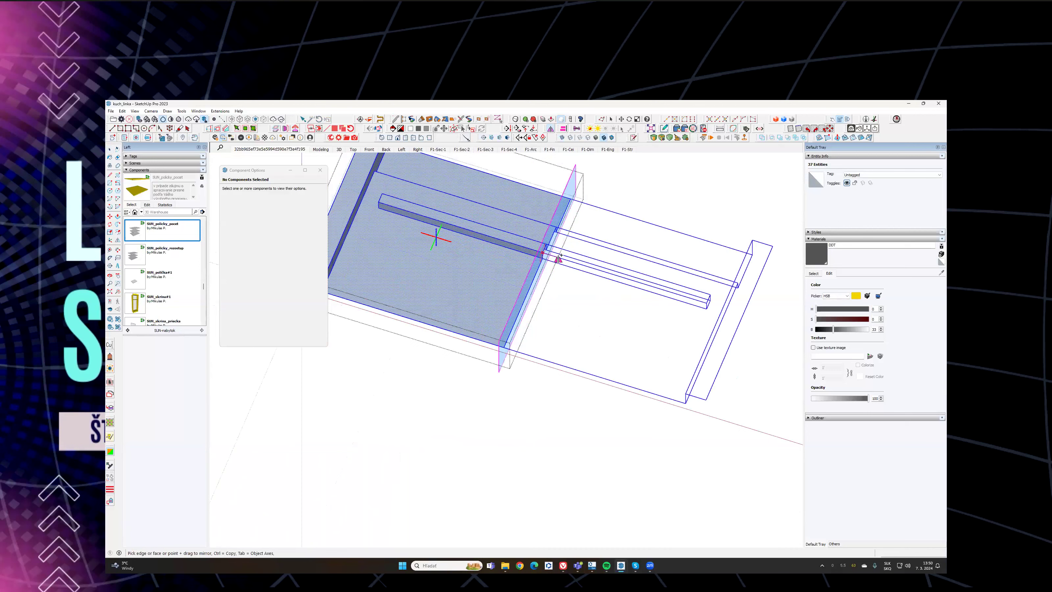
left_click(554, 257)
key("space")
middle_click_drag(527, 182, 542, 301)
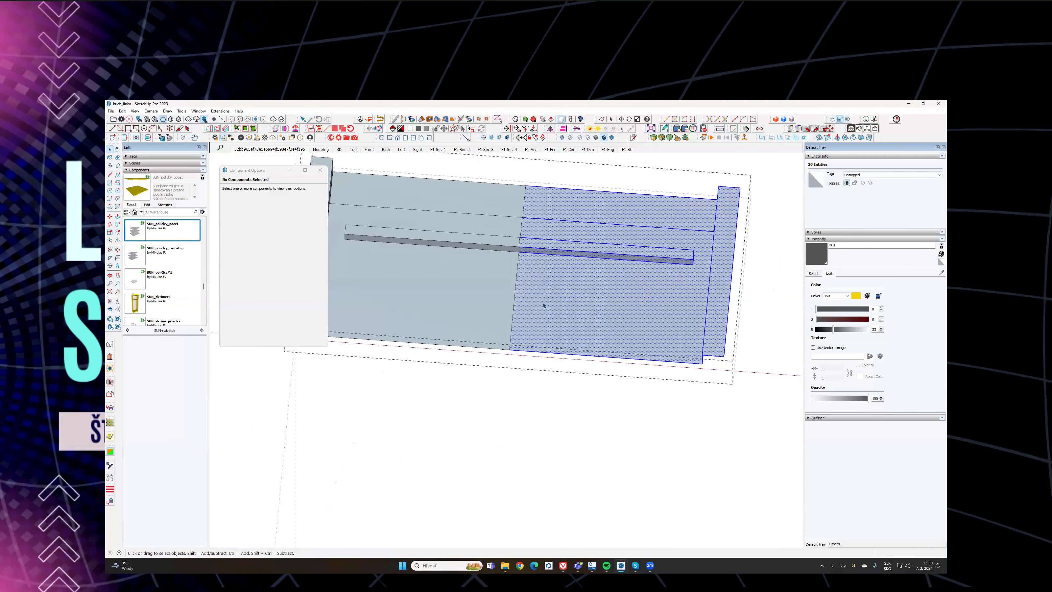
Step: Remove the seam edges between the original and mirrored ceiling halves
left_click(554, 401)
key("Delete")
scroll(524, 369, "down", 2)
middle_click_drag(523, 369, 598, 243)
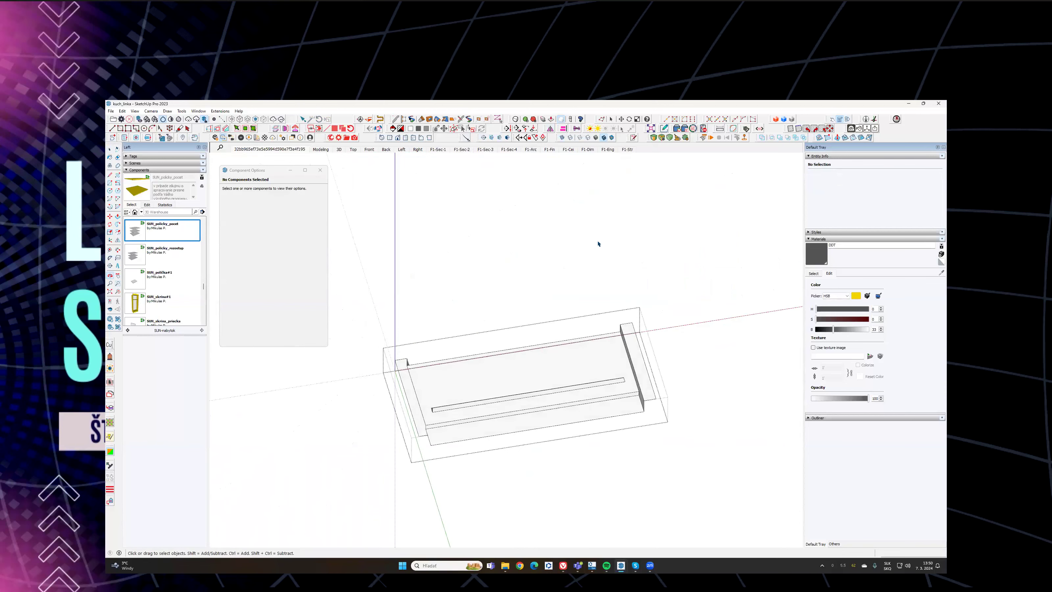
Step: Reopen the ceiling group in the kitchen view and move its mirrored end geometry to the wall corner beside the tall cabinets
scroll(547, 319, "up", 5)
middle_click_drag(547, 319, 349, 262)
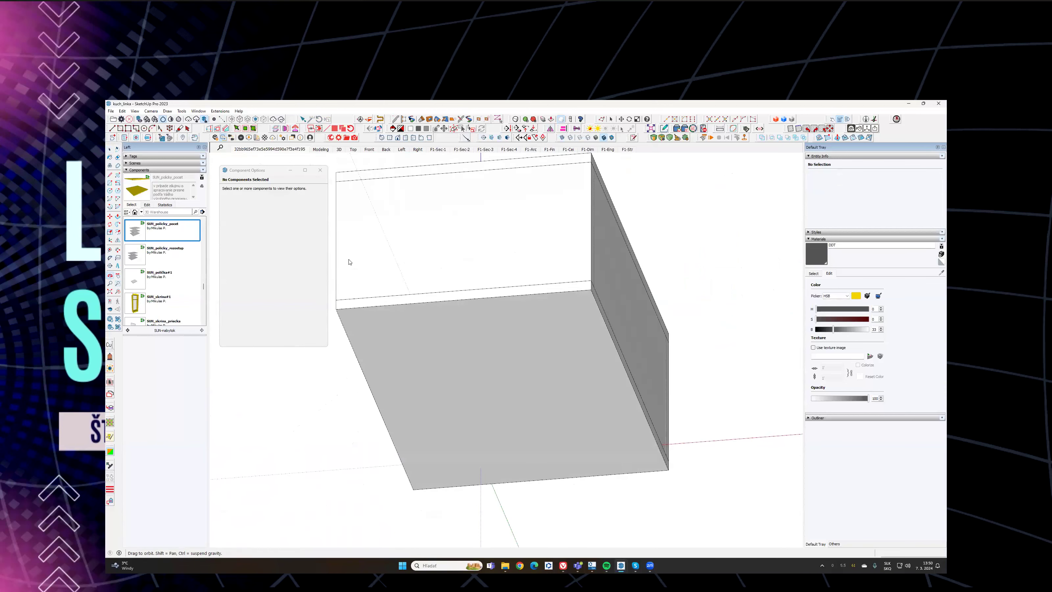
left_click(285, 150)
middle_click_drag(531, 280, 574, 325)
left_click(570, 239)
mouse_move(571, 240)
middle_mouse_down()
mouse_move(578, 208)
mouse_move(569, 249)
middle_mouse_up()
double_click(585, 205)
scroll(585, 204, "down", 2)
left_click(568, 250)
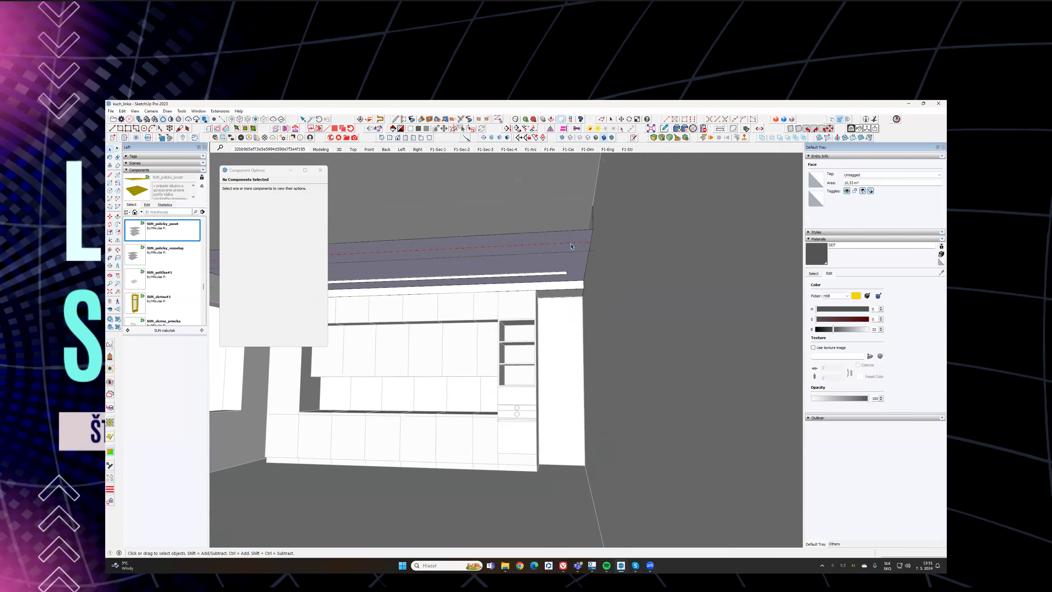
scroll(584, 324, "up", 5)
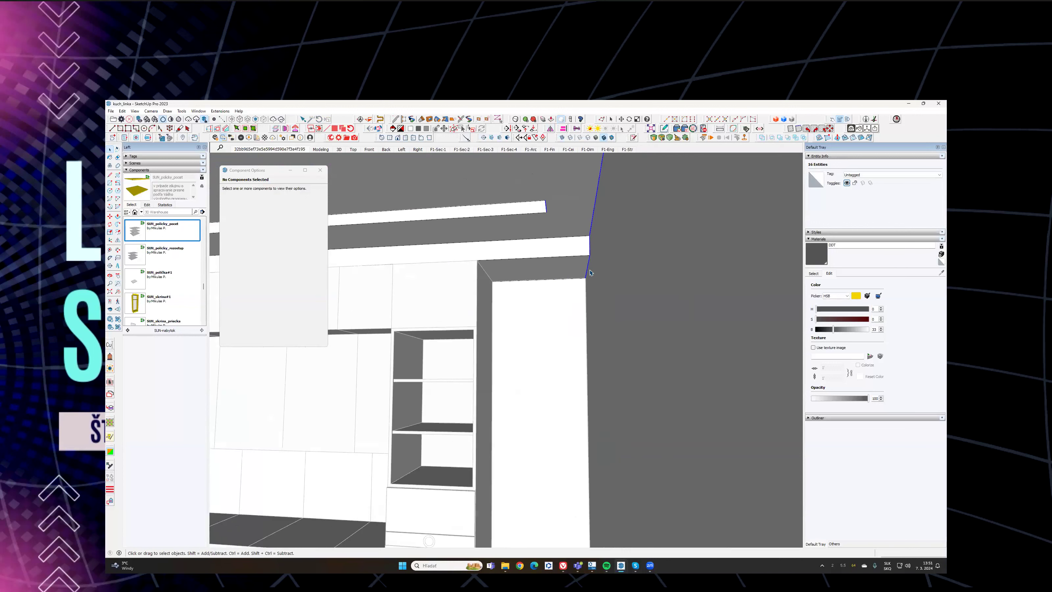
key("m")
left_click(588, 251)
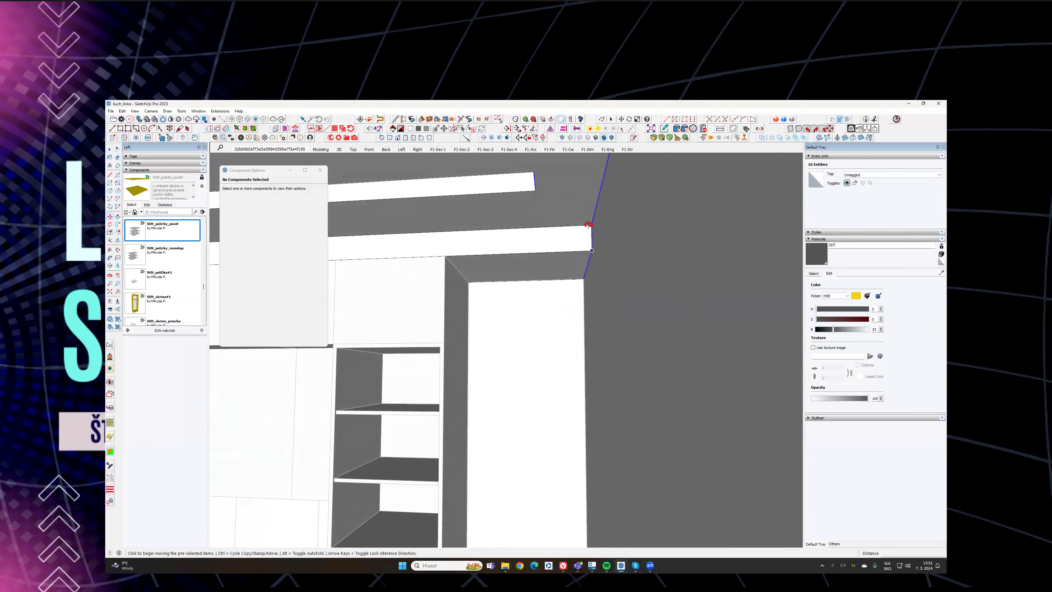
Step: Copy the tall end panel group from the window side to the opposite end of the kitchen, beside the oven cabinet
middle_click_drag(566, 221, 533, 258)
scroll(592, 265, "down", 2)
middle_click_drag(455, 256, 755, 239, "shift")
middle_click_drag(675, 299, 568, 267)
middle_click_drag(439, 254, 451, 254)
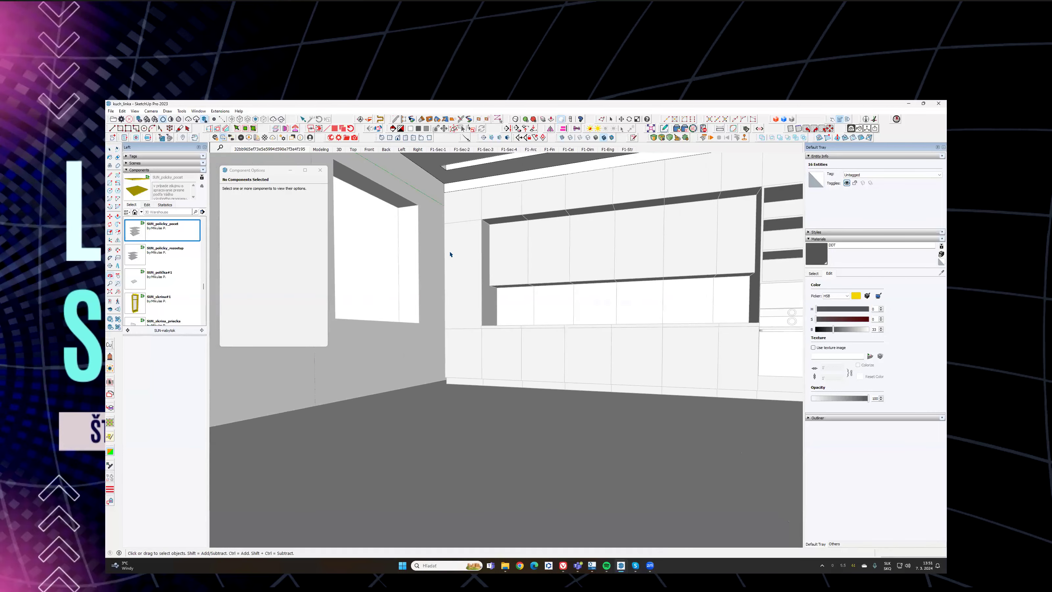
left_click(467, 245)
left_click(467, 245)
key("m")
scroll(459, 327, "up", 3)
scroll(451, 402, "up", 2)
key("ctrl")
left_click(432, 418)
scroll(463, 419, "down", 5)
middle_click_drag(662, 408, 446, 399, "shift")
scroll(710, 403, "up", 3)
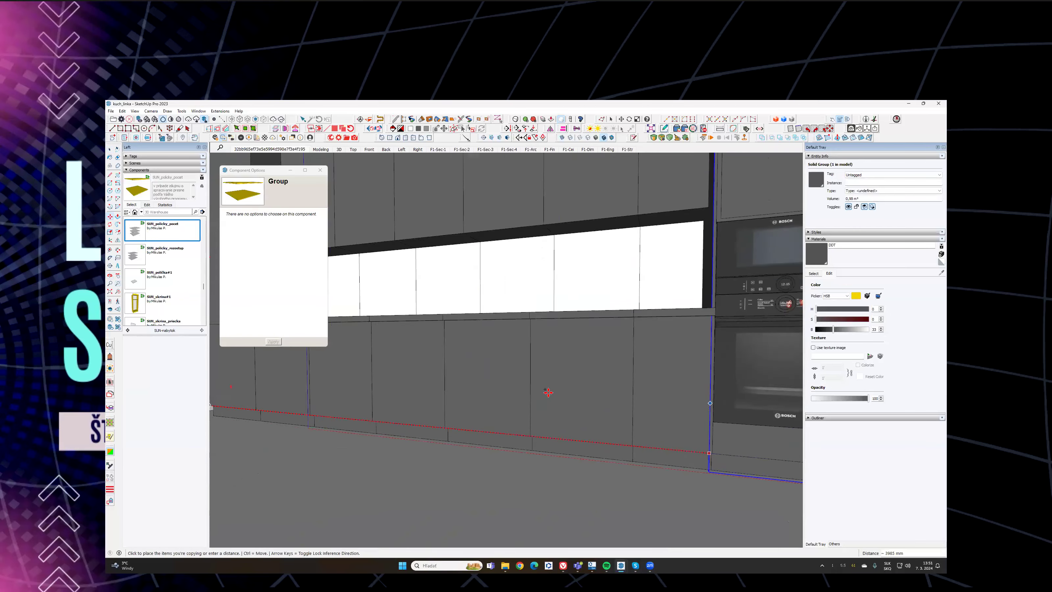
middle_click_drag(548, 393, 372, 395, "shift")
scroll(603, 399, "down", 3)
scroll(604, 400, "up", 3)
left_click(562, 434)
Step: Scale the copied end panel along the red axis to about 0.74 so it fits up to the wall
scroll(575, 357, "down", 1)
scroll(583, 298, "down", 2)
middle_click_drag(583, 299, 720, 380)
mouse_move(624, 350)
middle_mouse_down()
mouse_move(665, 309)
mouse_move(634, 369)
mouse_move(652, 365)
mouse_move(582, 369)
mouse_move(629, 364)
mouse_move(622, 368)
middle_mouse_up()
key("s")
left_click(623, 368)
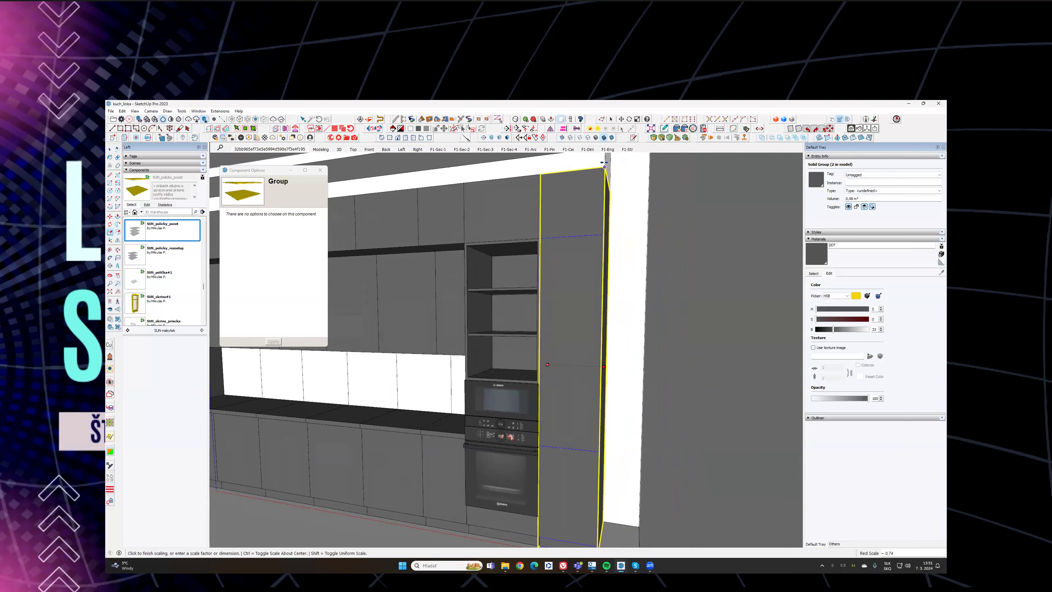
middle_click_drag(578, 236, 604, 333)
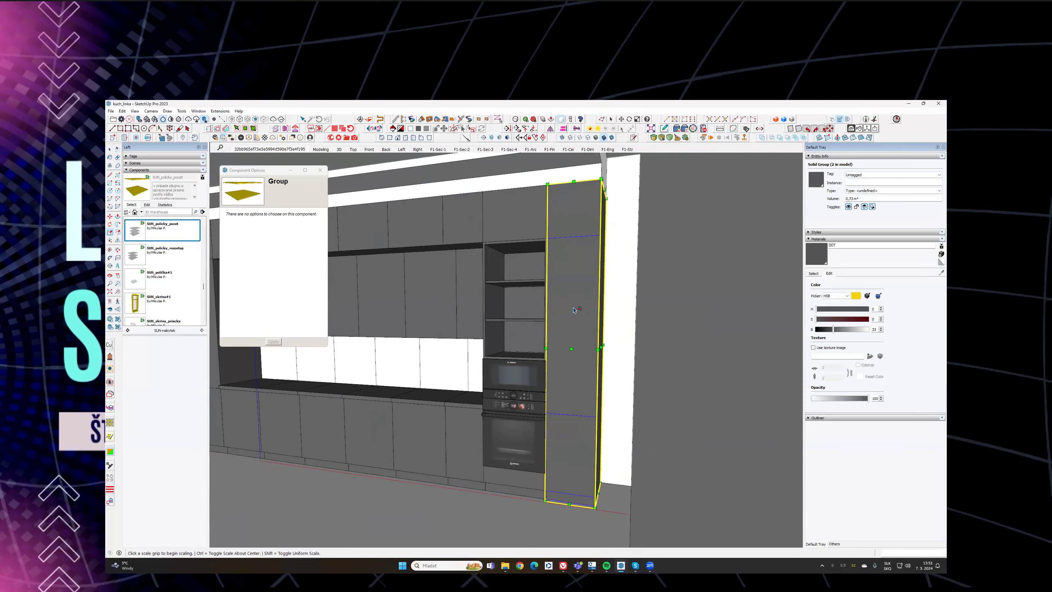
Step: Draw a horizontal line across the copied panel's front, level with the top of the shelf niche
scroll(546, 242, "up", 3)
key("l")
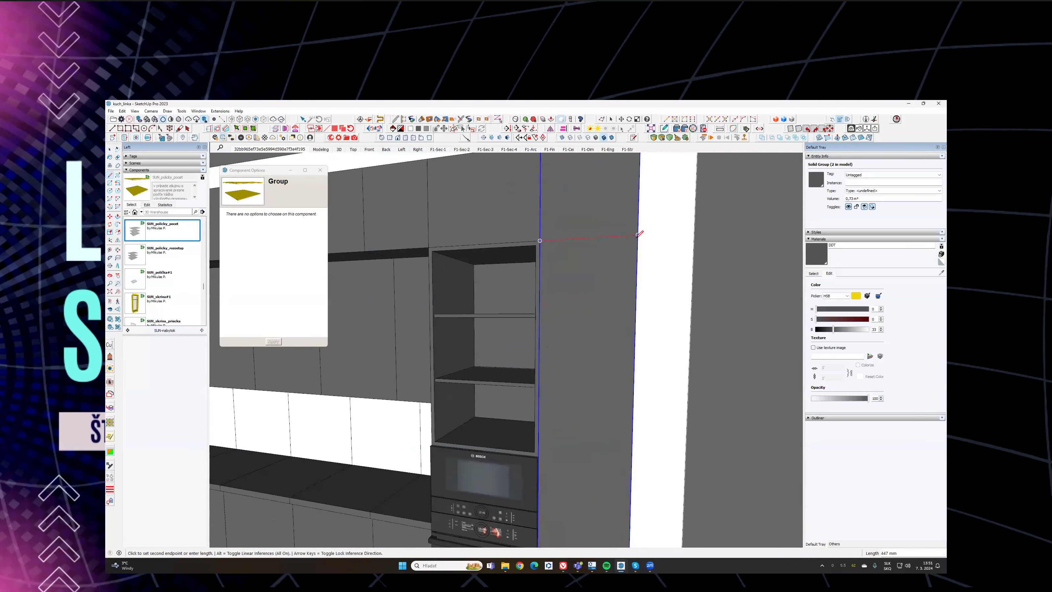
scroll(655, 273, "down", 8)
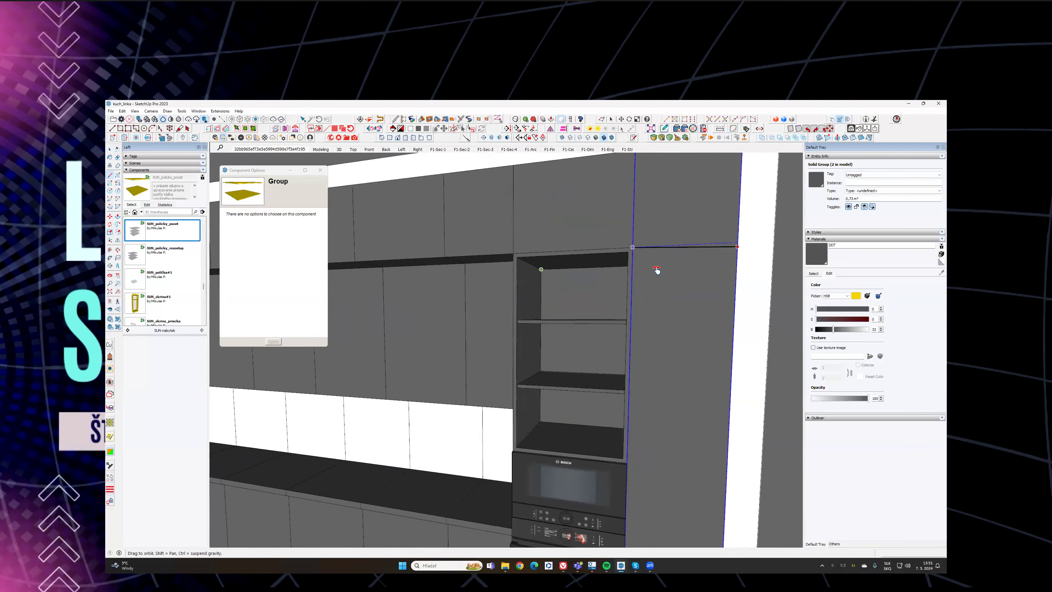
Step: Move the open ceiling group's front edges about 700 mm along the green axis, away from the cabinets, with the surrounding model shown
middle_click_drag(631, 277, 515, 334)
double_click(498, 209)
key("ctrl+h")
scroll(514, 334, "down", 5)
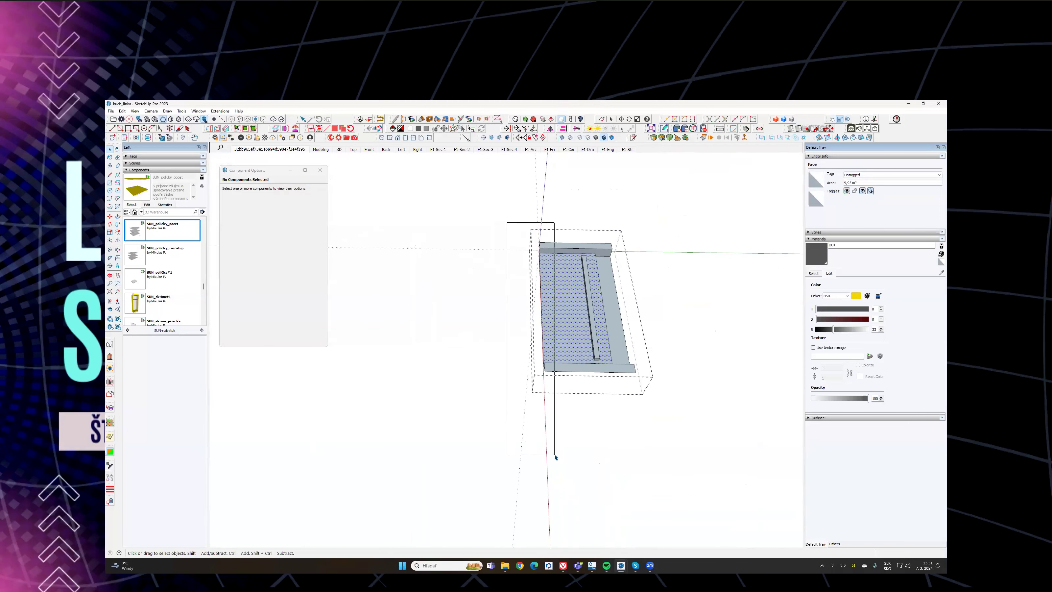
left_click_drag(555, 455, 555, 456)
middle_click_drag(555, 456, 540, 487, "shift")
left_click(562, 137)
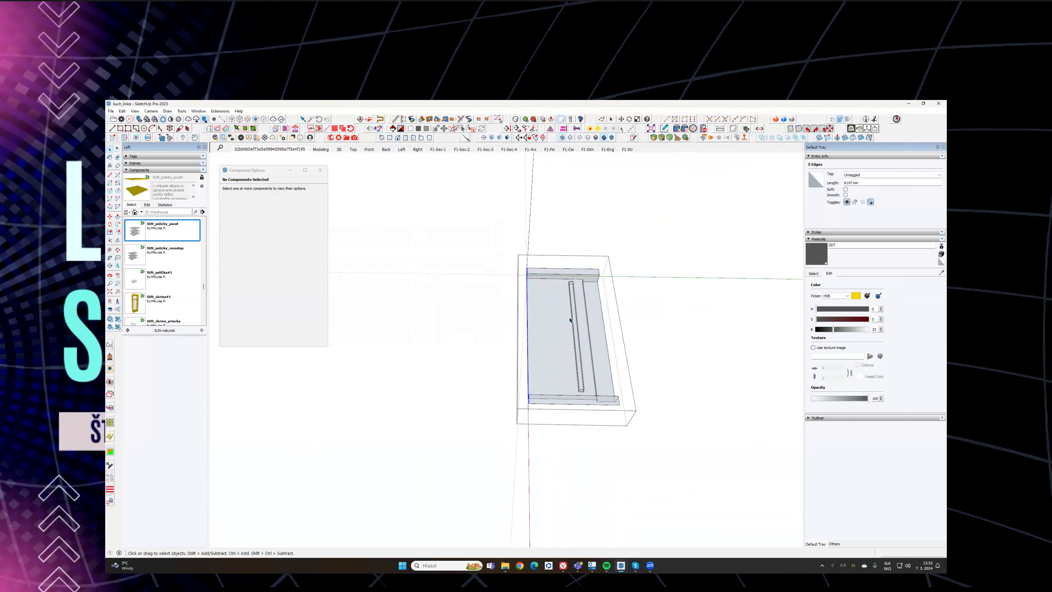
key("ctrl+h")
middle_click_drag(550, 388, 576, 470)
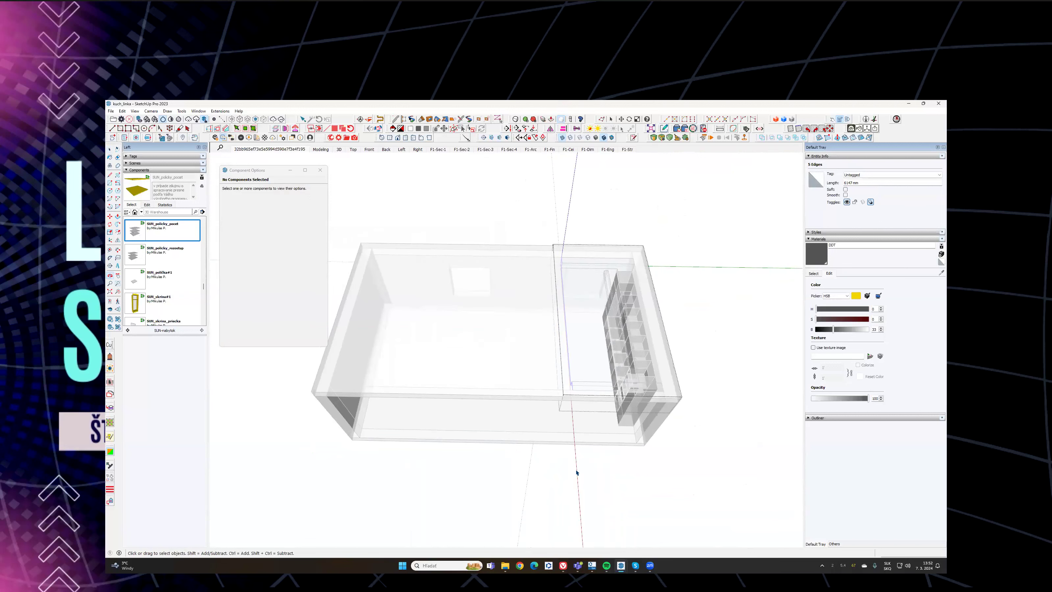
middle_click_drag(406, 498, 514, 492)
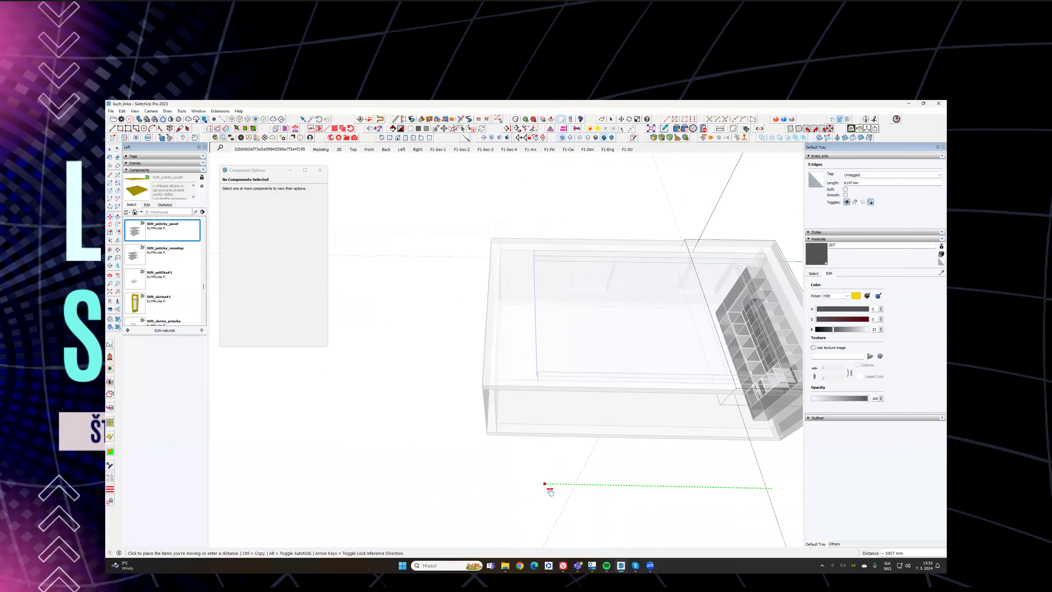
middle_click_drag(696, 480, 516, 455, "shift")
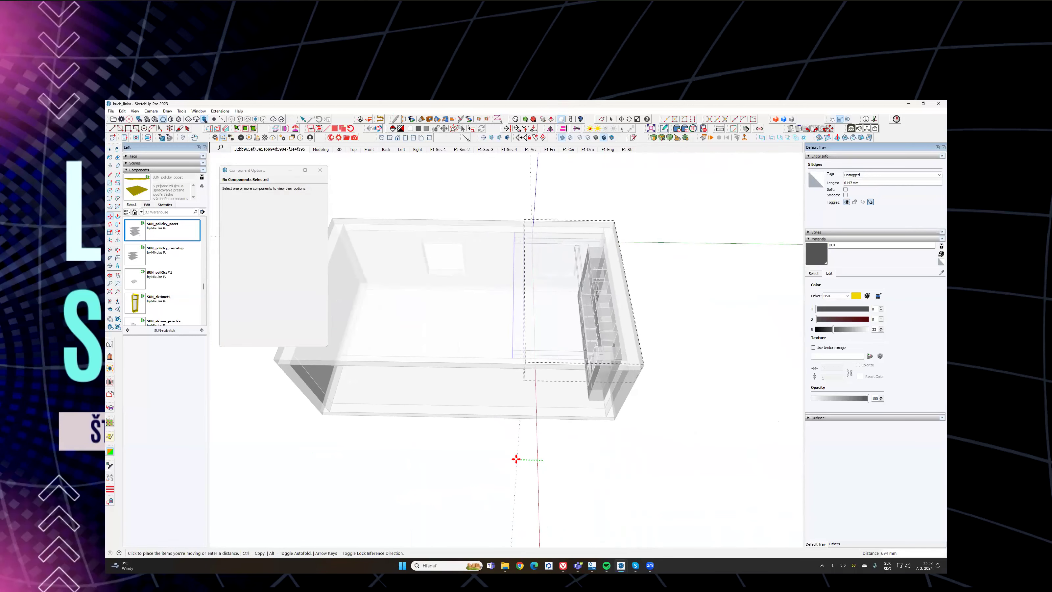
left_click(516, 459)
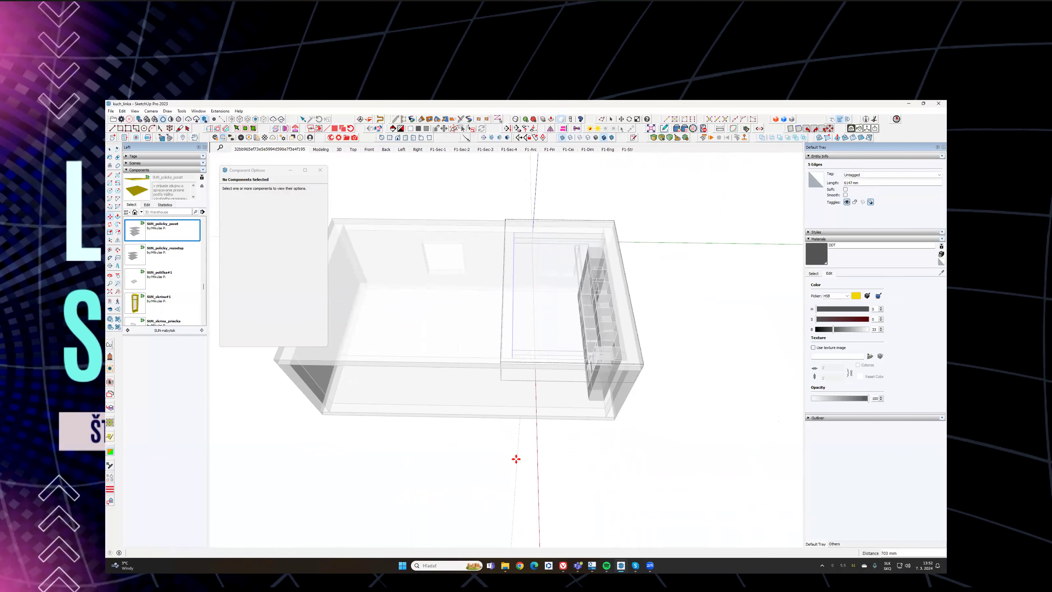
key("Escape")
Step: Examine the widened ceiling from inside the room and in the kitchen reference photo scene
middle_click_drag(620, 310, 732, 143)
scroll(455, 329, "up", 3)
middle_click_drag(455, 329, 520, 285)
scroll(520, 285, "up", 2)
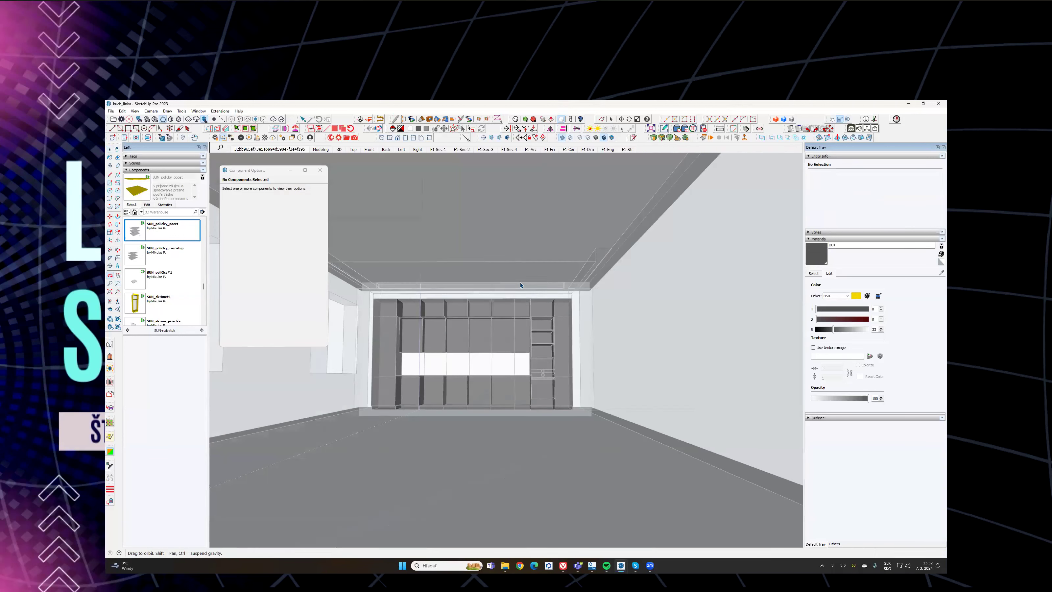
left_click(528, 266)
middle_click_drag(627, 264, 654, 286)
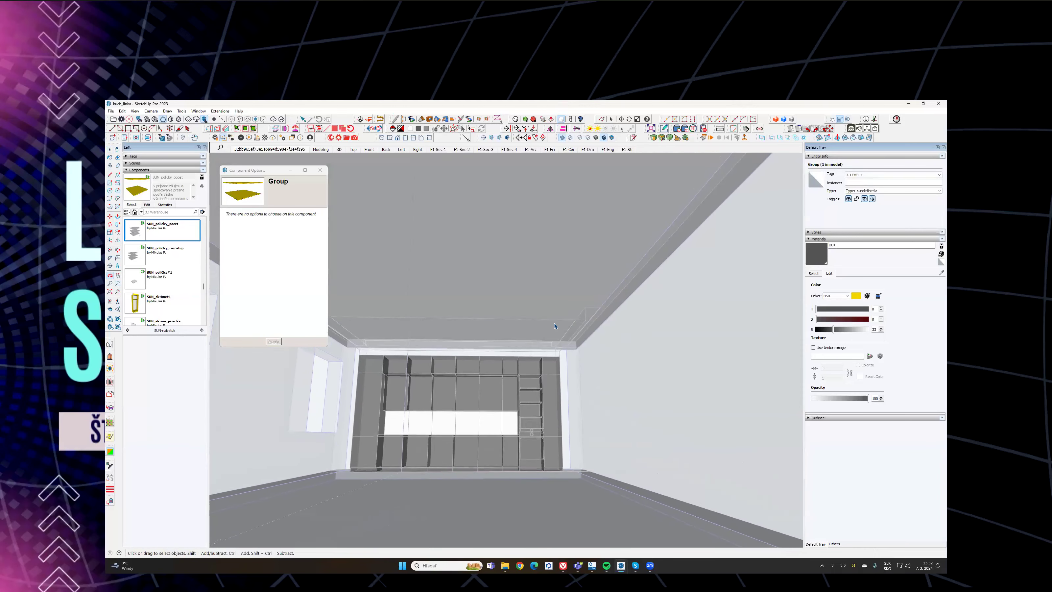
left_click(278, 149)
middle_click_drag(377, 184, 489, 249, "shift")
Step: Open the ceiling group, select all its geometry and create a flipped copy across a plane perpendicular to the green axis
left_click(457, 236)
key("ctrl+a")
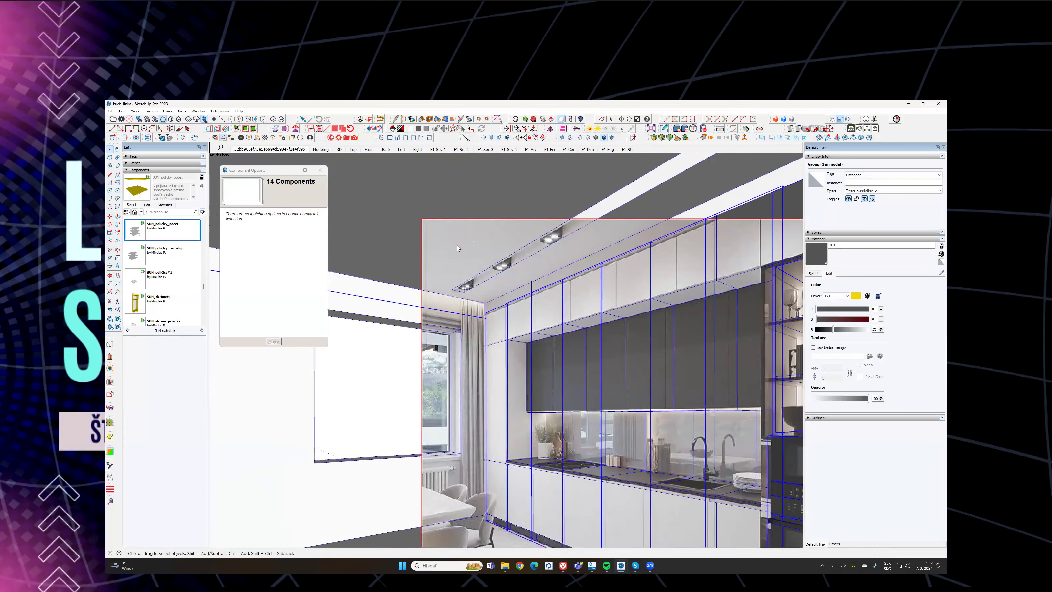
double_click(457, 252)
middle_click_drag(455, 247, 486, 364, "shift")
scroll(478, 382, "down", 8)
left_click_drag(416, 199, 744, 498)
mouse_move(303, 352)
middle_mouse_down()
mouse_move(352, 309)
mouse_move(408, 289)
middle_mouse_up()
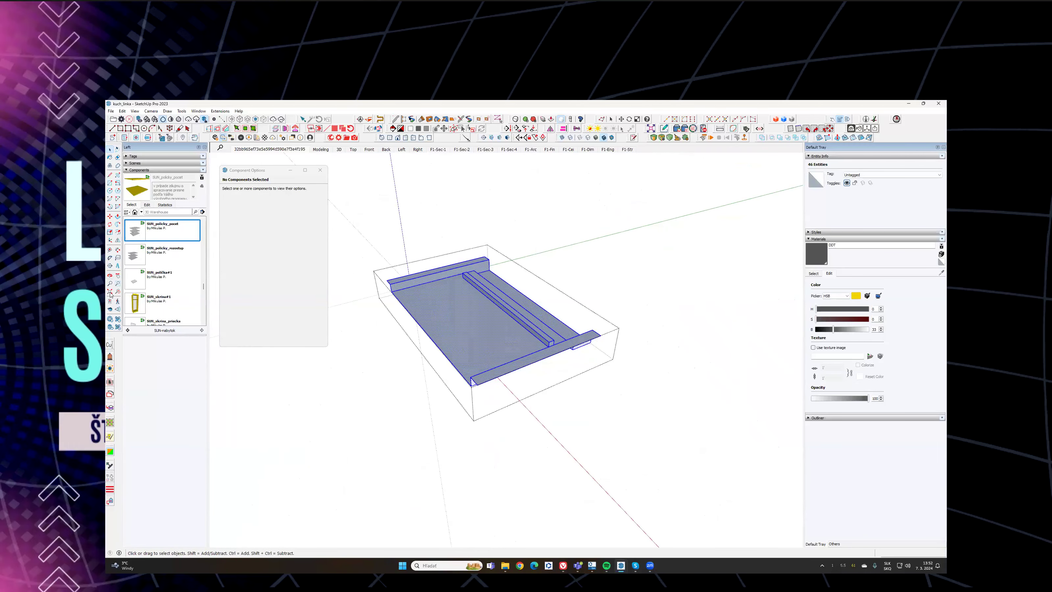
left_click(120, 239)
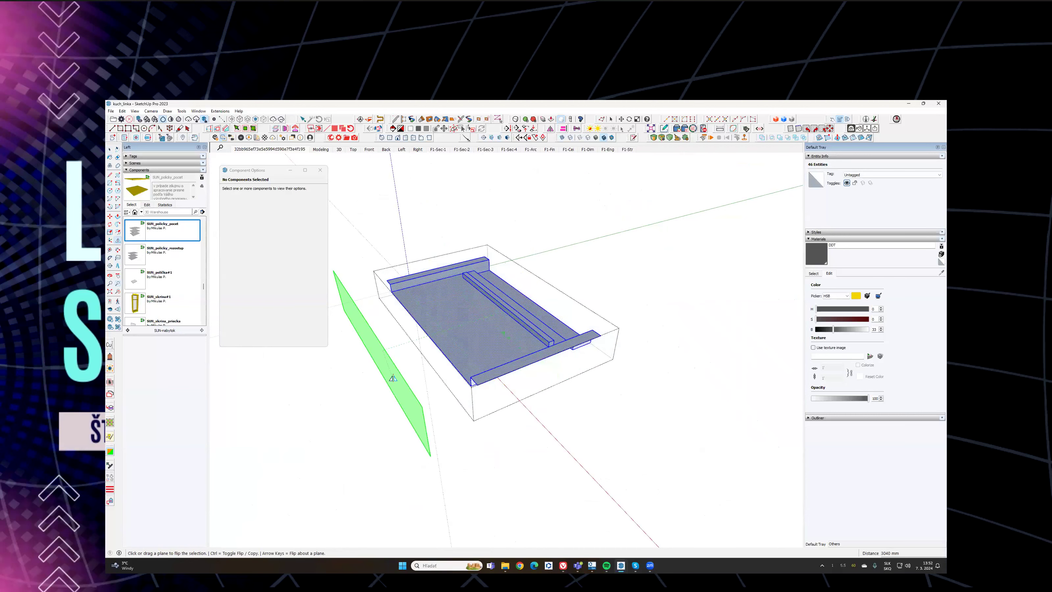
left_click_drag(414, 391, 414, 391)
middle_click_drag(576, 383, 518, 408)
Step: Move the flipped ceiling copy along the green axis until its open edge meets the original half
key("space")
scroll(564, 397, "down", 3)
left_click(497, 399)
scroll(484, 400, "up", 4)
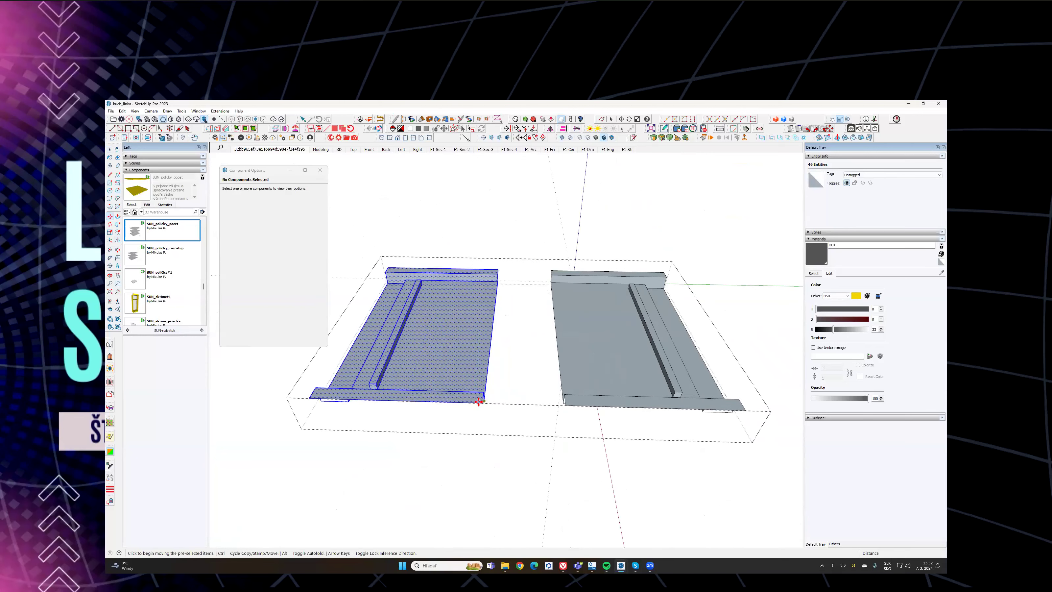
left_click(596, 408)
scroll(596, 406, "down", 3)
Step: Select and delete the seam edges where the two ceiling halves meet
middle_click_drag(596, 406, 540, 402)
key("space")
left_click_drag(508, 233, 550, 514)
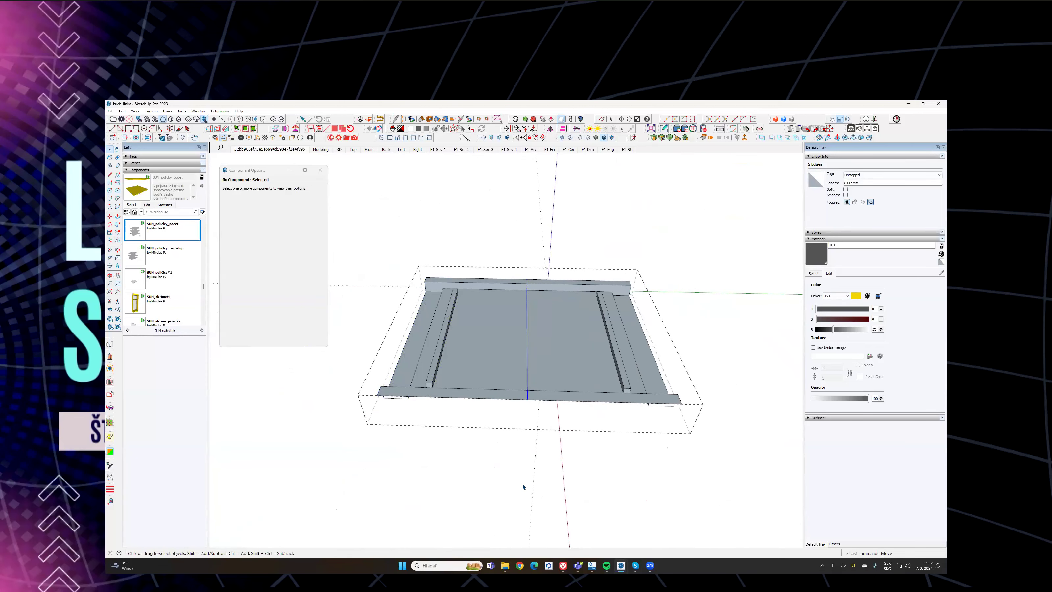
left_click(476, 421)
middle_click_drag(476, 421, 512, 425)
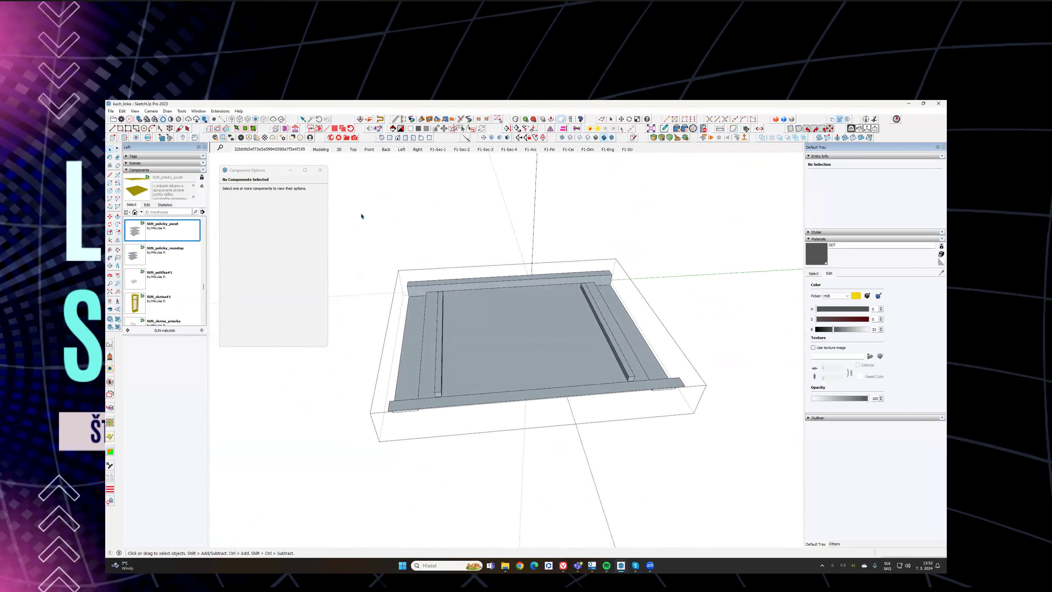
Step: Show the rest of the model in see-through view and move the ceiling's end section with its recess along the green axis to the far wall
left_click_drag(498, 538, 500, 539)
middle_click_drag(494, 406, 512, 414, "shift")
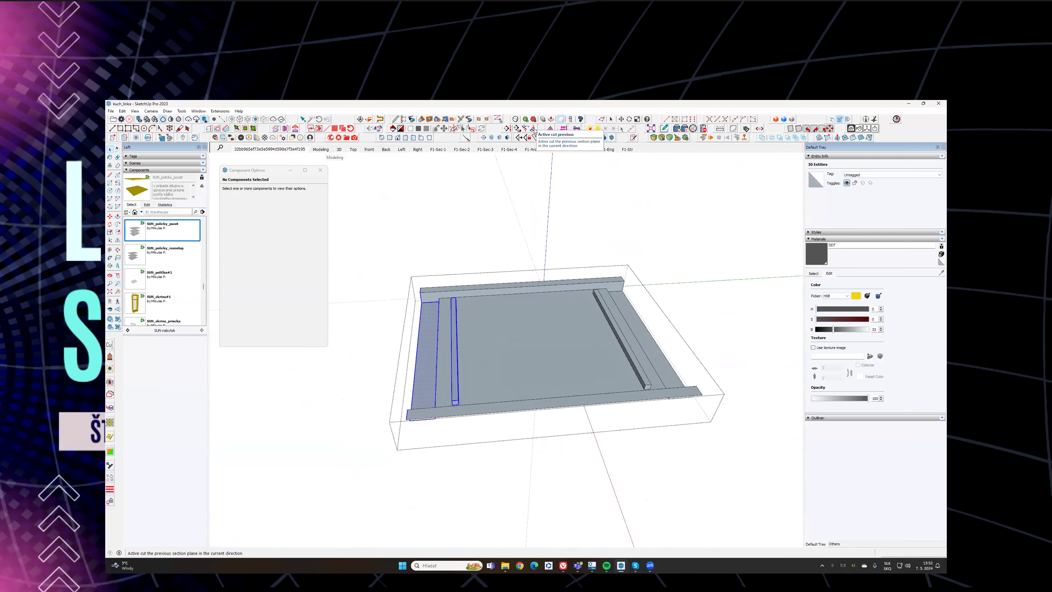
left_click(562, 139)
scroll(540, 253, "down", 3)
middle_click_drag(540, 254, 518, 287)
key("ctrl+h")
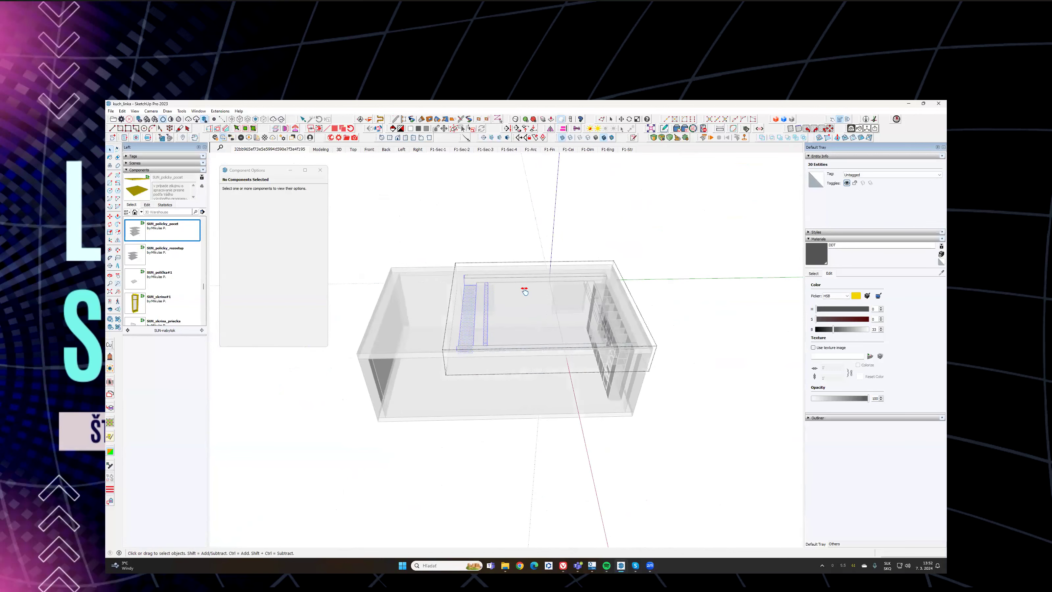
middle_click_drag(492, 329, 516, 328, "shift")
key("m")
scroll(468, 268, "up", 3)
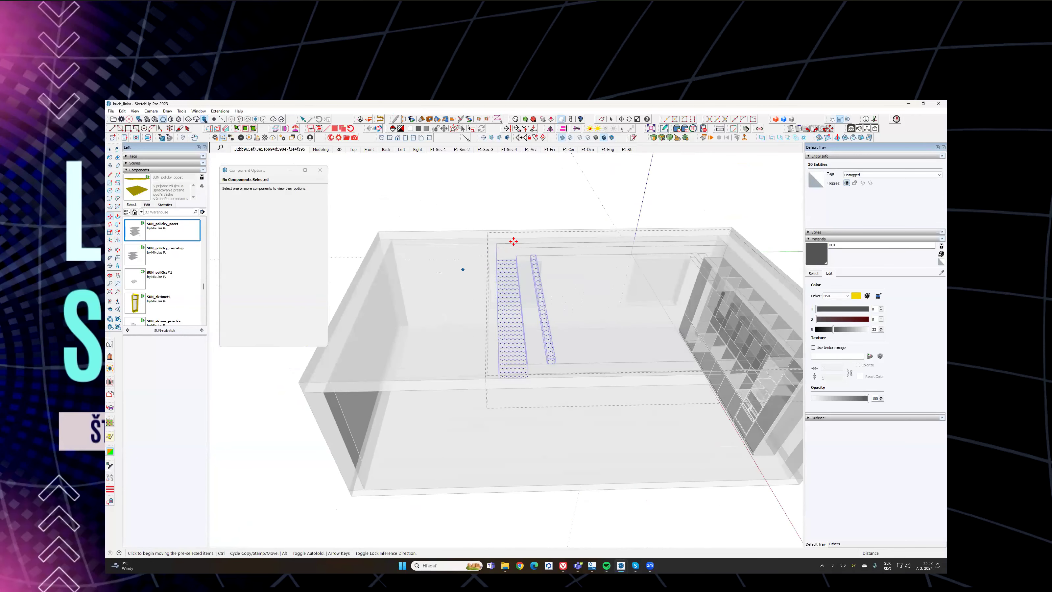
scroll(513, 241, "up", 3)
left_click(510, 238)
scroll(457, 242, "down", 3)
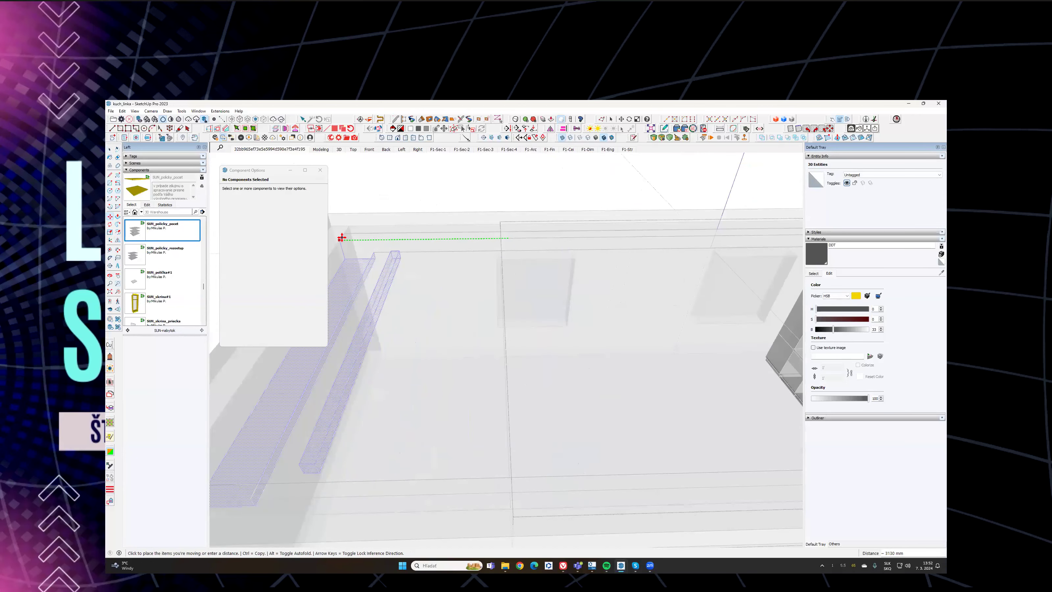
left_click(338, 236)
scroll(425, 249, "down", 3)
middle_click_drag(532, 269, 507, 287)
Step: Try to copy the recess along the green axis to the kitchen side, dividing the distance into four equal intervals
key("space")
middle_click_drag(529, 284, 595, 287)
left_click_drag(489, 244, 527, 417)
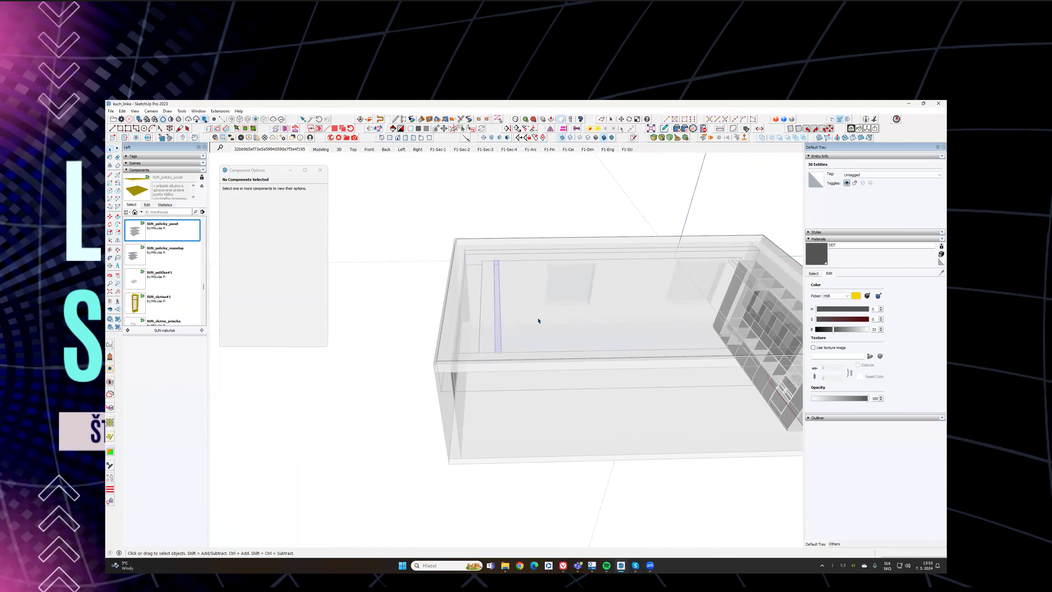
scroll(516, 369, "up", 5)
key("m")
scroll(495, 295, "up", 3)
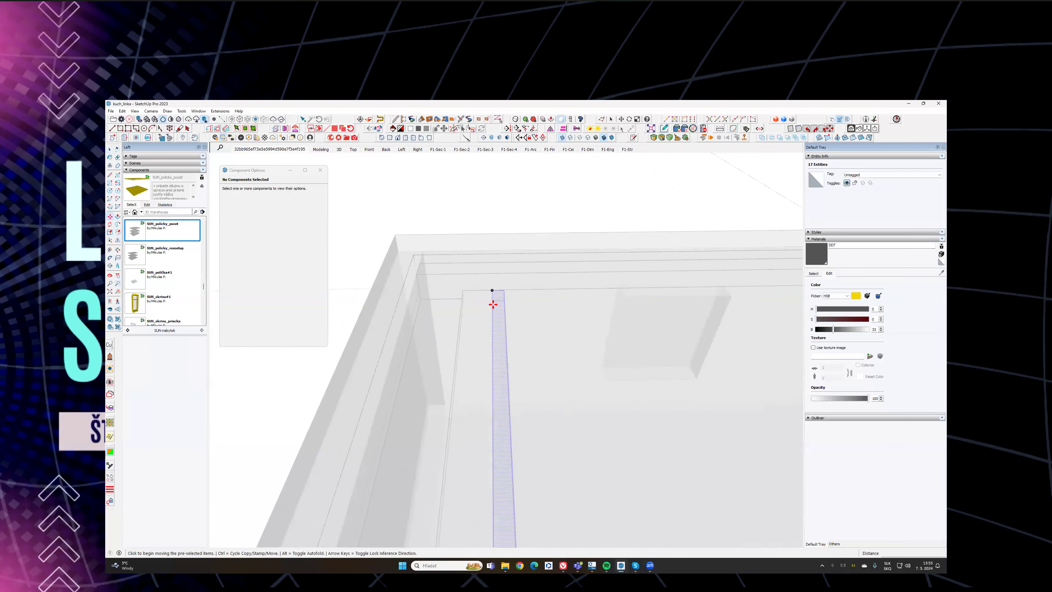
left_click(489, 283)
scroll(544, 282, "down", 2)
middle_click_drag(600, 279, 385, 306, "shift")
scroll(553, 309, "up", 2)
mouse_move(566, 312)
middle_mouse_down()
mouse_move(598, 299)
mouse_move(578, 315)
middle_mouse_up()
middle_click_drag(650, 308, 413, 367, "shift")
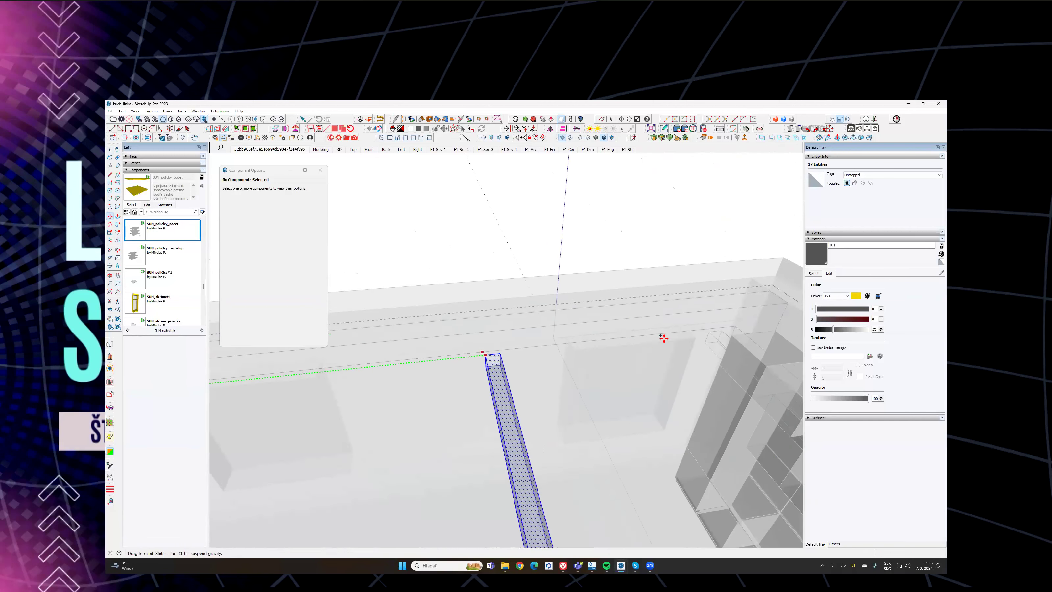
scroll(717, 331, "up", 3)
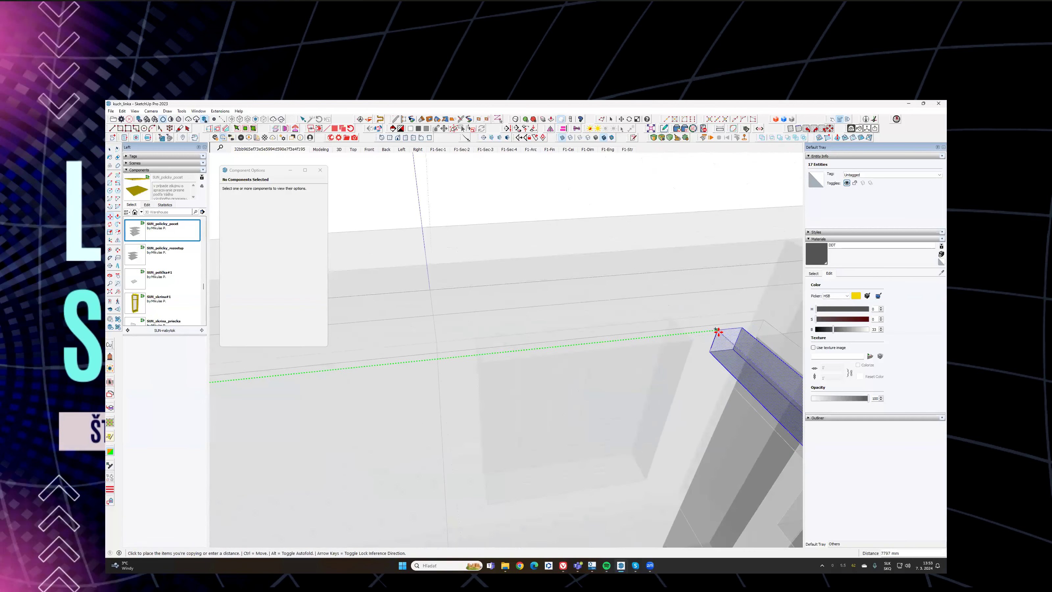
left_click(717, 331)
scroll(678, 331, "down", 5)
type("/4")
key("Return")
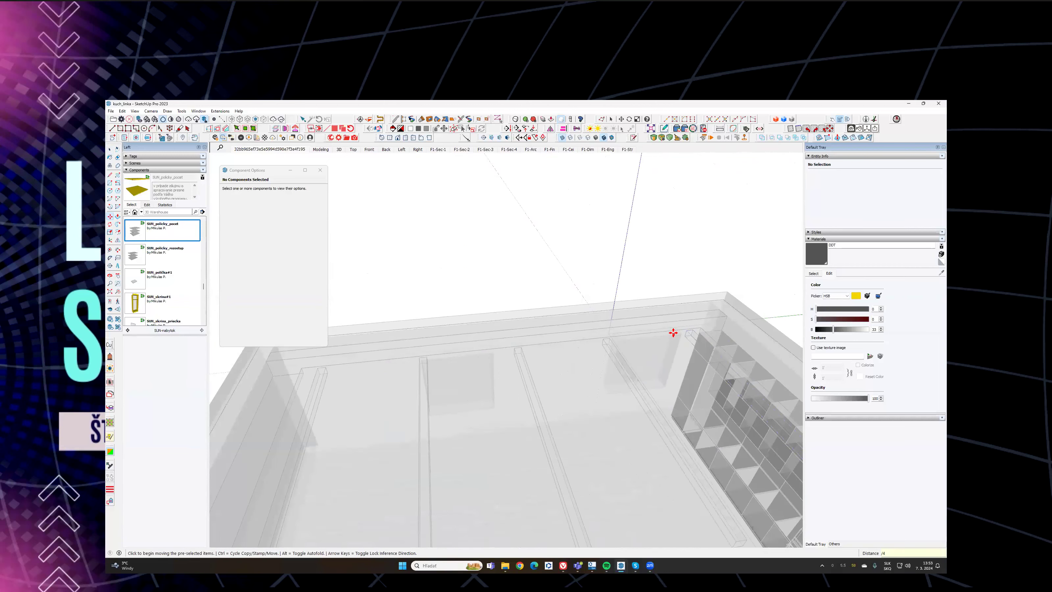
Step: Undo the row of recess copies and leave the Move tool
key("ctrl+z")
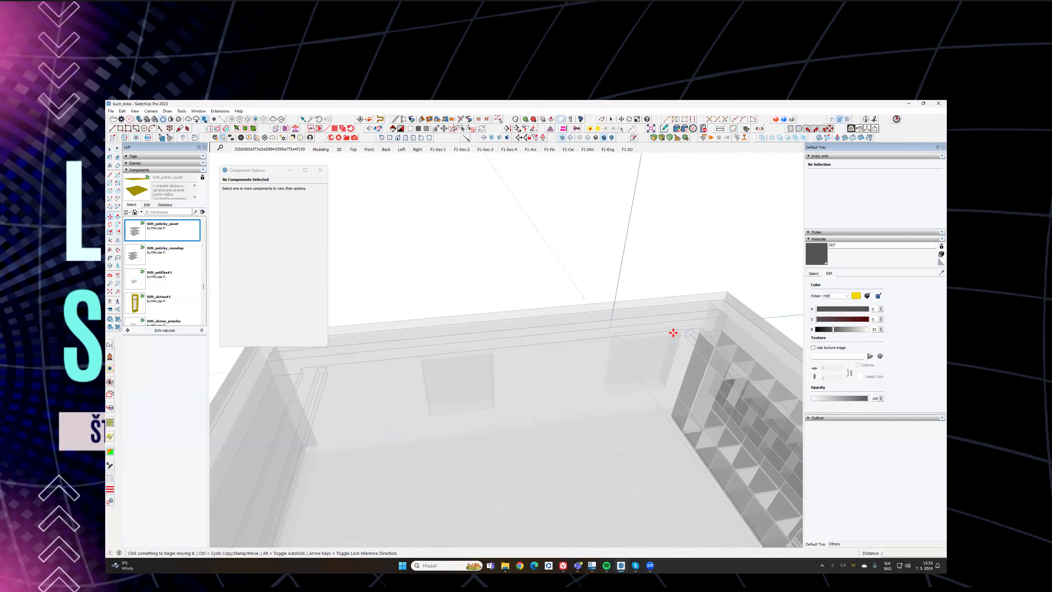
scroll(605, 359, "down", 3)
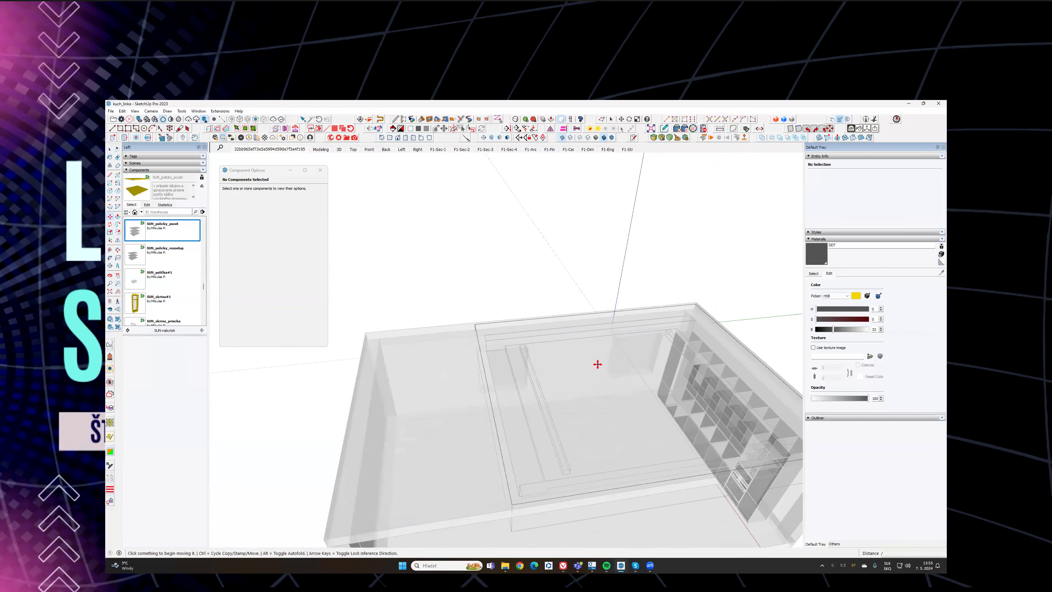
scroll(521, 392, "down", 4)
key("space")
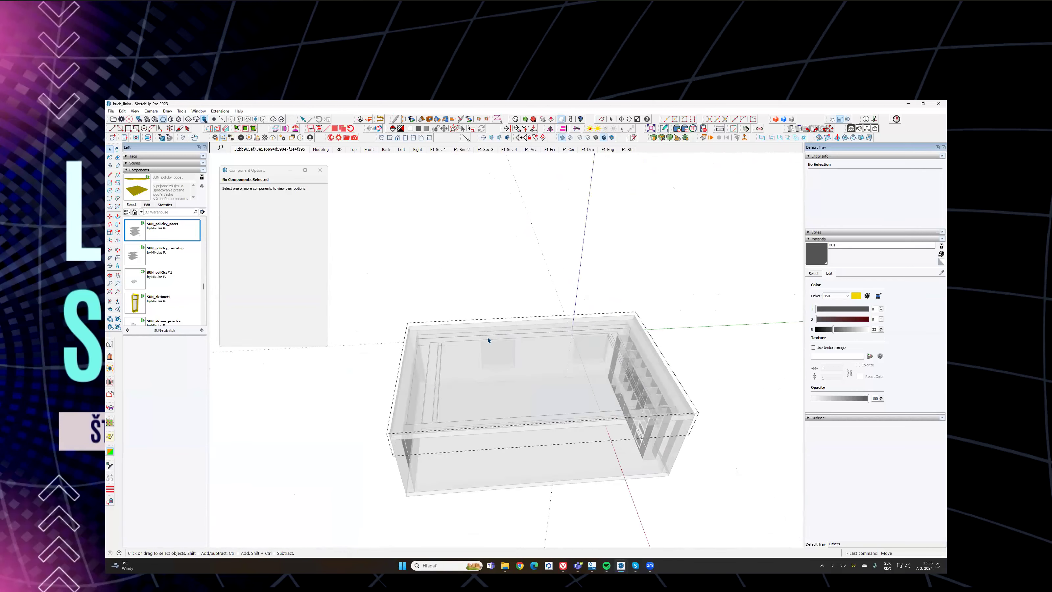
middle_click_drag(737, 294, 669, 324, "shift")
middle_click_drag(509, 443, 667, 364)
scroll(510, 422, "up", 3)
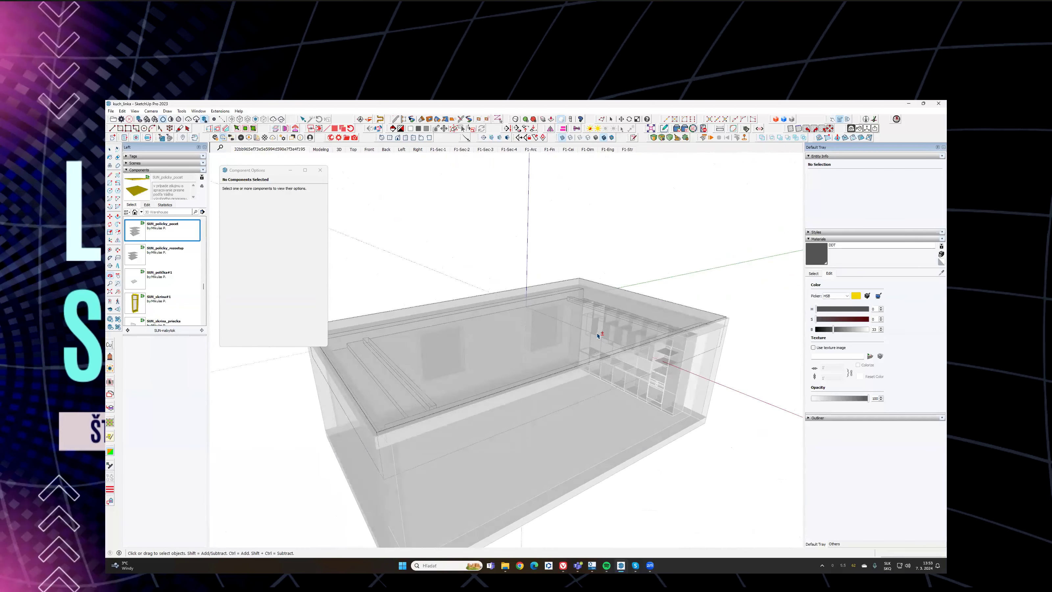
Step: In the reference photo scene, draw a 220 mm line along the recess edge beside the farthest spotlight
left_click(269, 149)
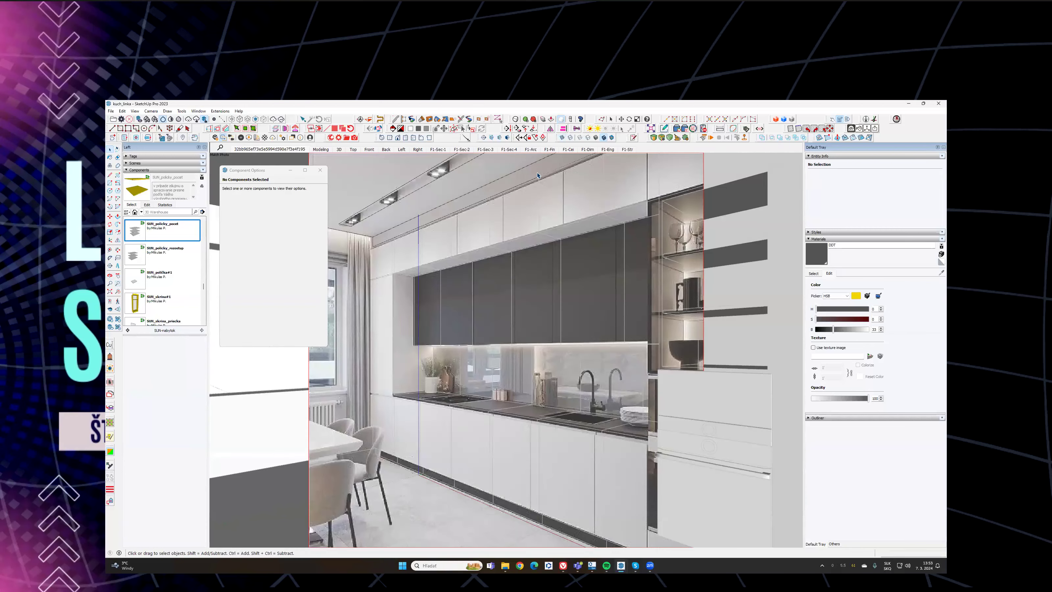
middle_click_drag(534, 264, 536, 266)
scroll(402, 230, "up", 10)
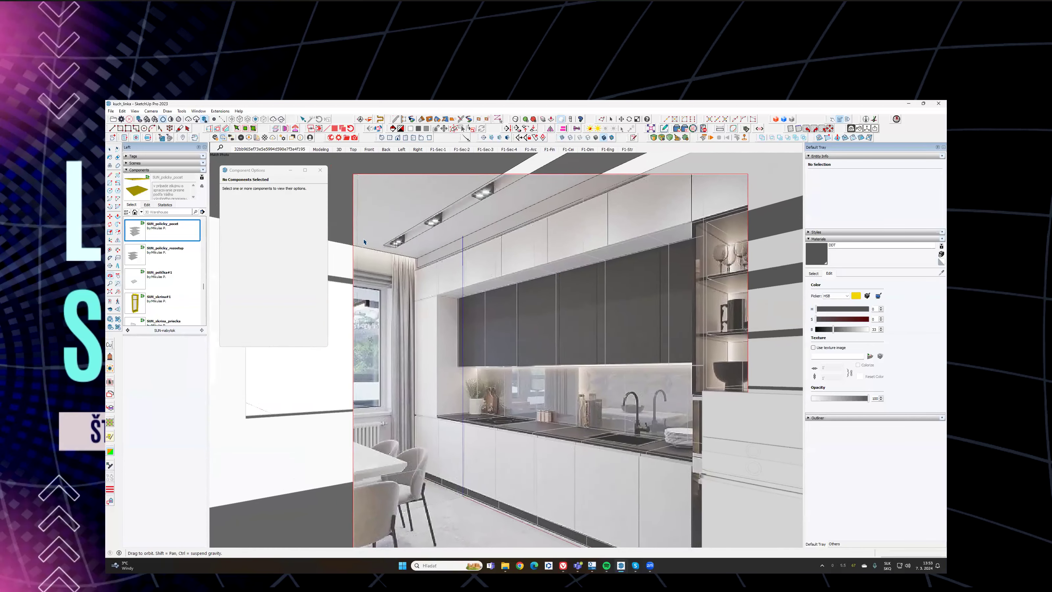
key("l")
scroll(402, 230, "up", 4)
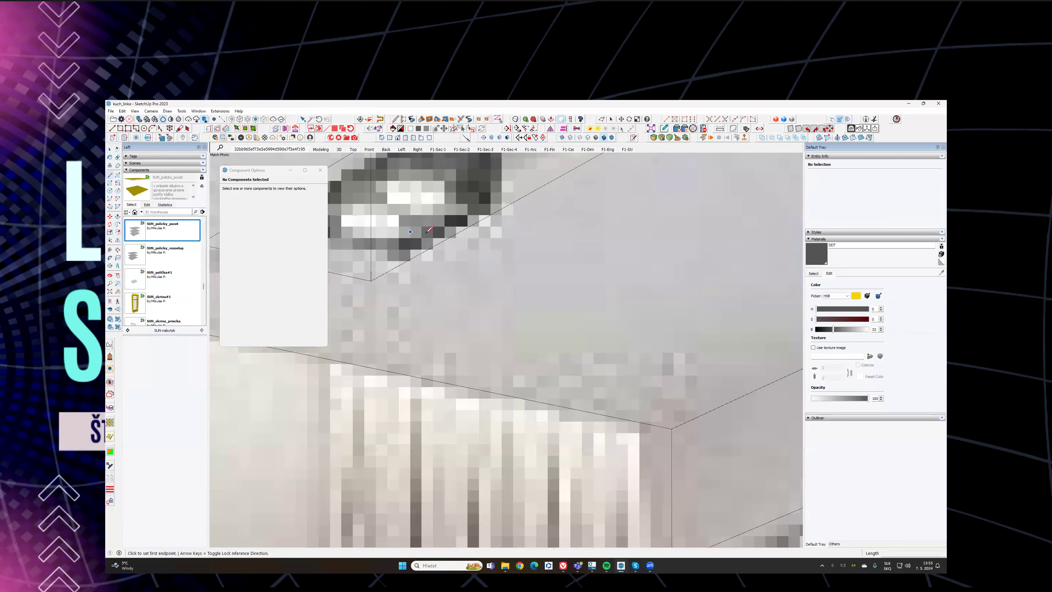
left_click(398, 259)
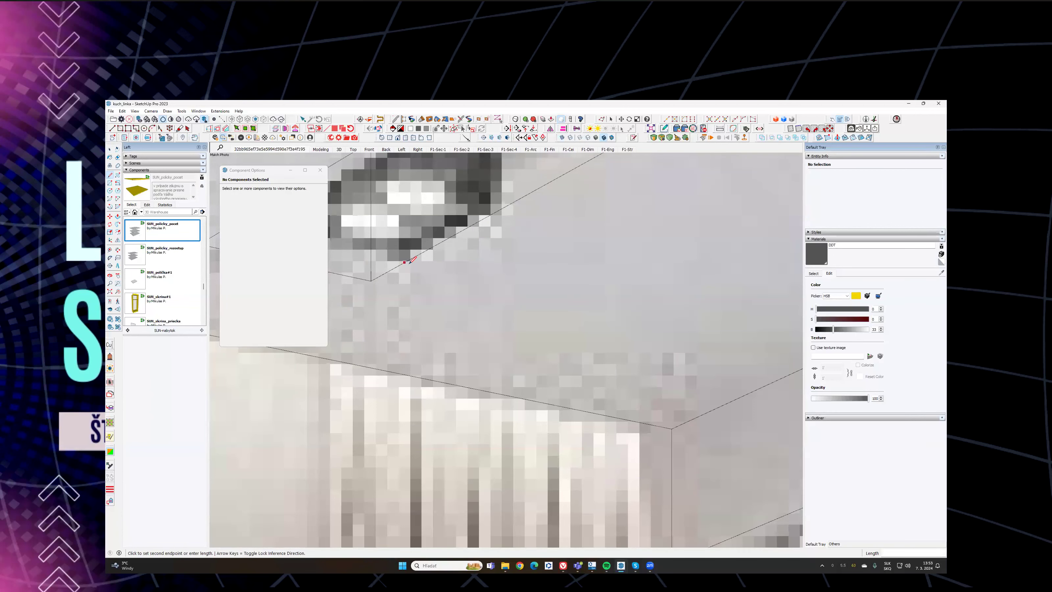
scroll(508, 205, "down", 2)
middle_click_drag(507, 205, 564, 224, "shift")
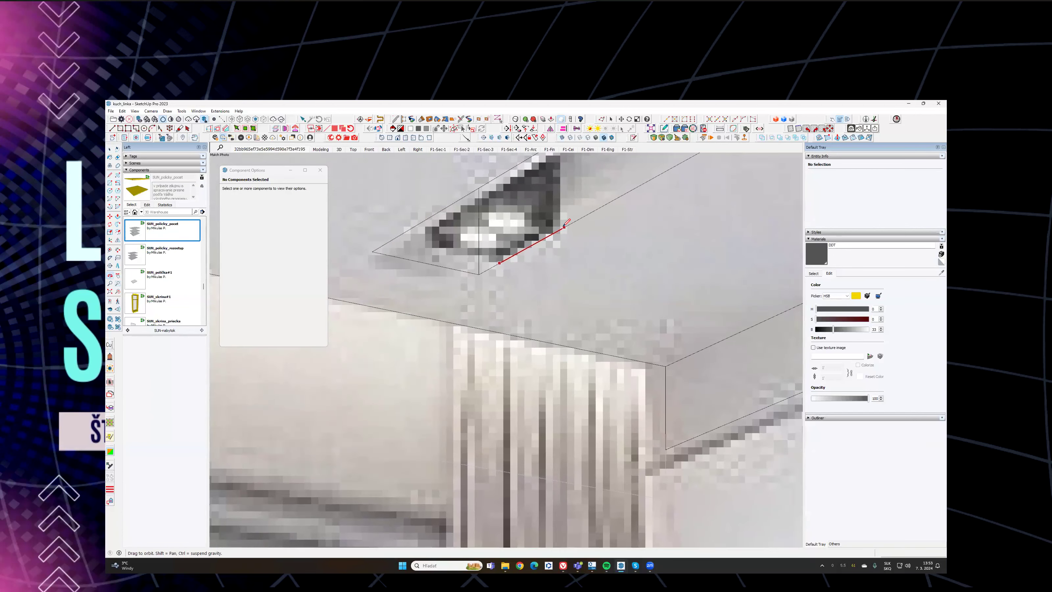
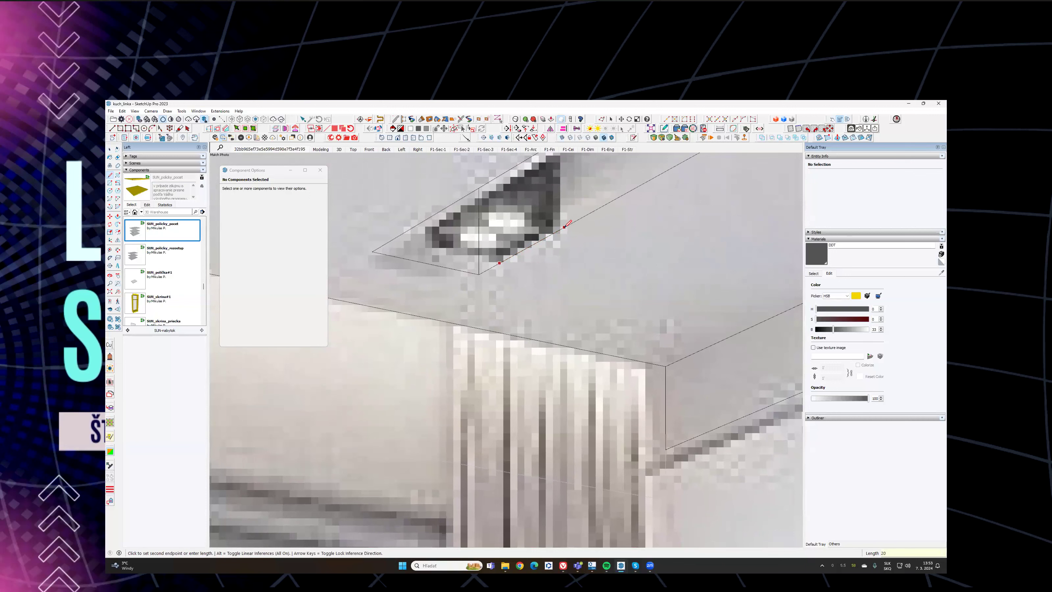
type("220")
key("Return")
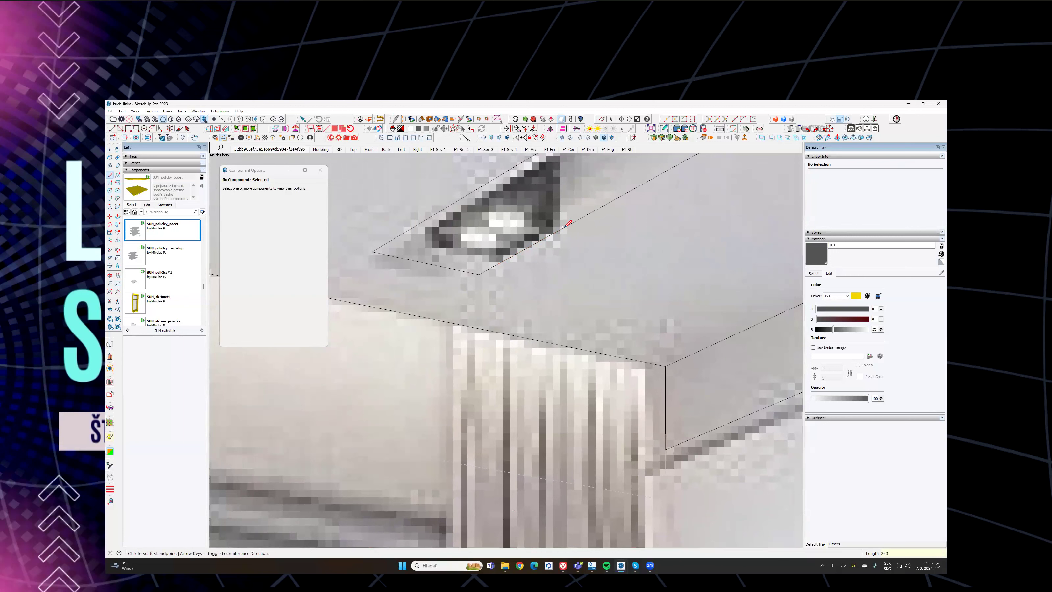
Step: Draw a 150 mm line parallel to the green axis across the recess and a second cross line closing the spotlight outline
left_click(566, 227)
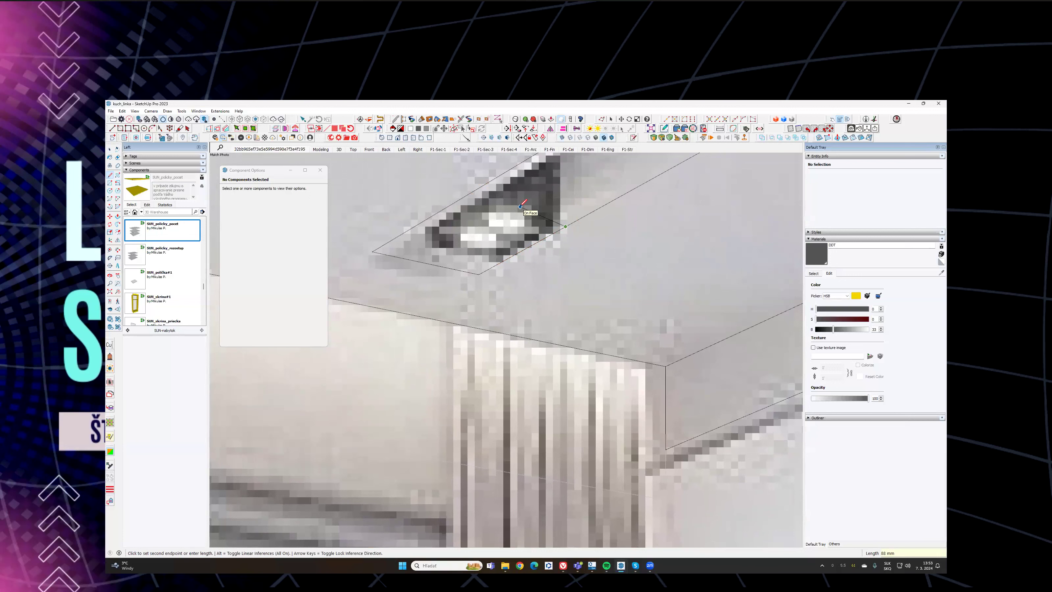
key("Left")
type("150")
key("Return")
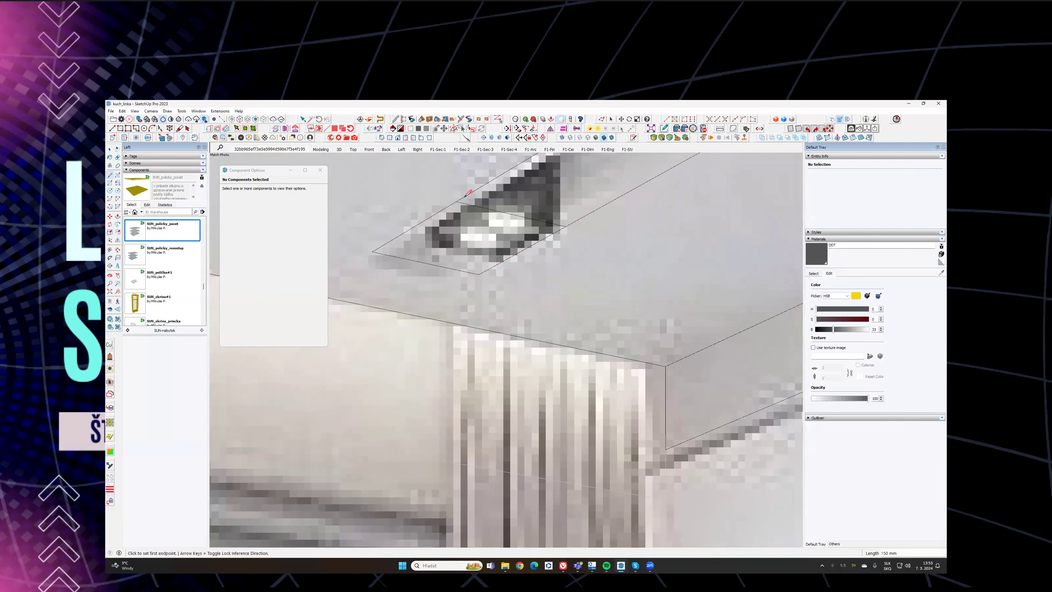
left_click(500, 262)
left_click(500, 262)
Step: Offset the outline of the spotlight face inward by 10 mm
key("space")
left_click(510, 240)
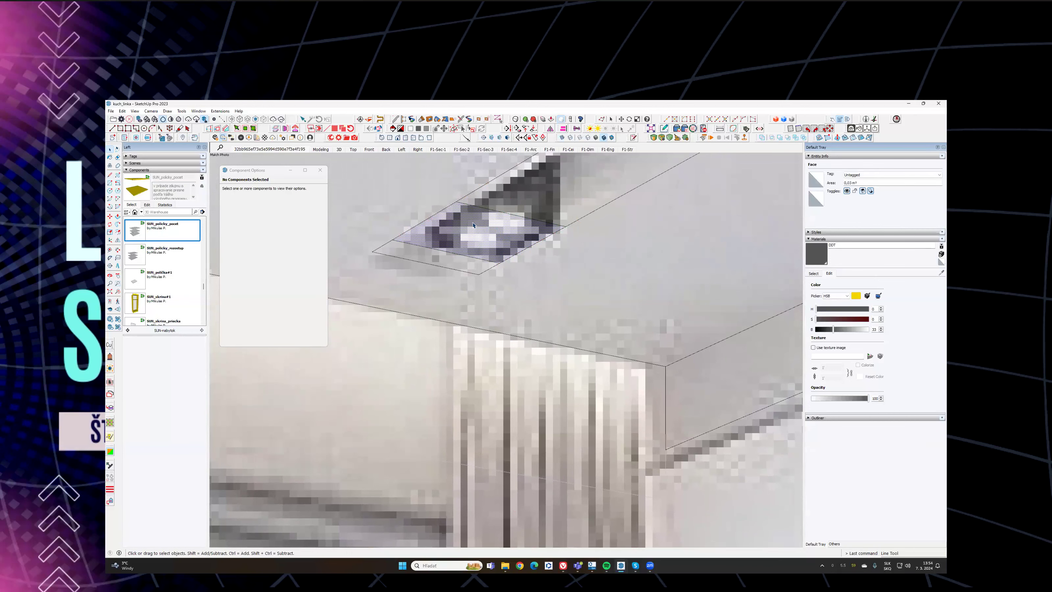
key("f")
scroll(469, 214, "up", 3)
left_click(434, 207)
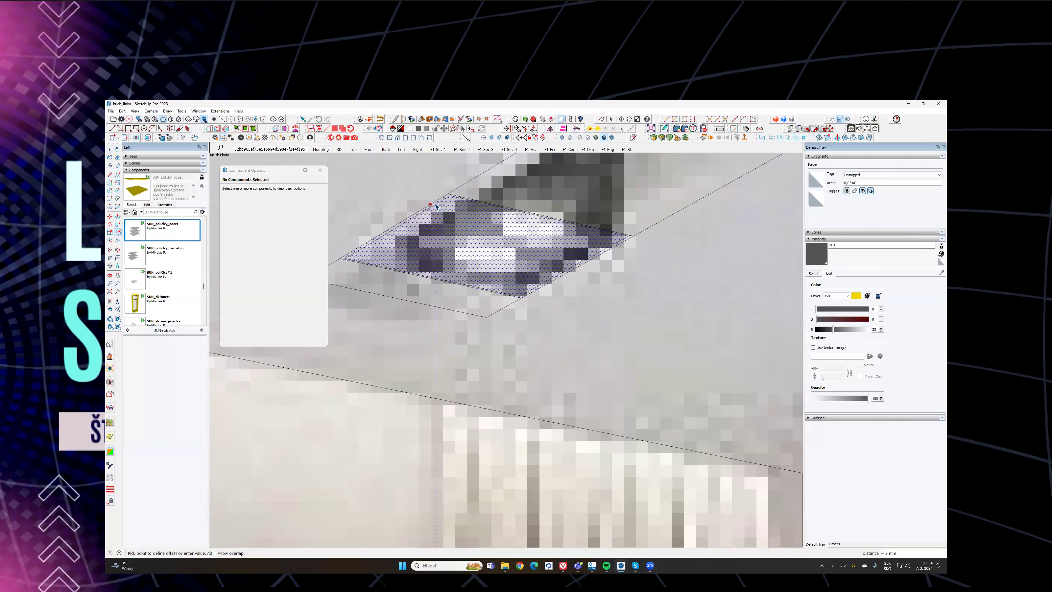
type("10")
key("Return")
Step: Select the outer edges around the offset spotlight outline
key("space")
left_click(472, 200)
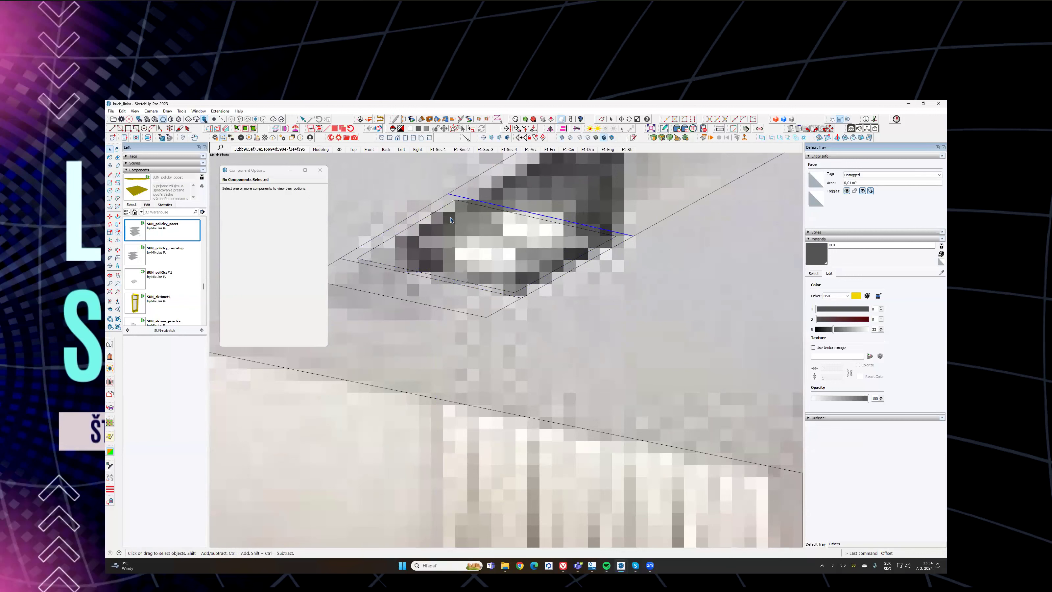
double_click(434, 202, "ctrl")
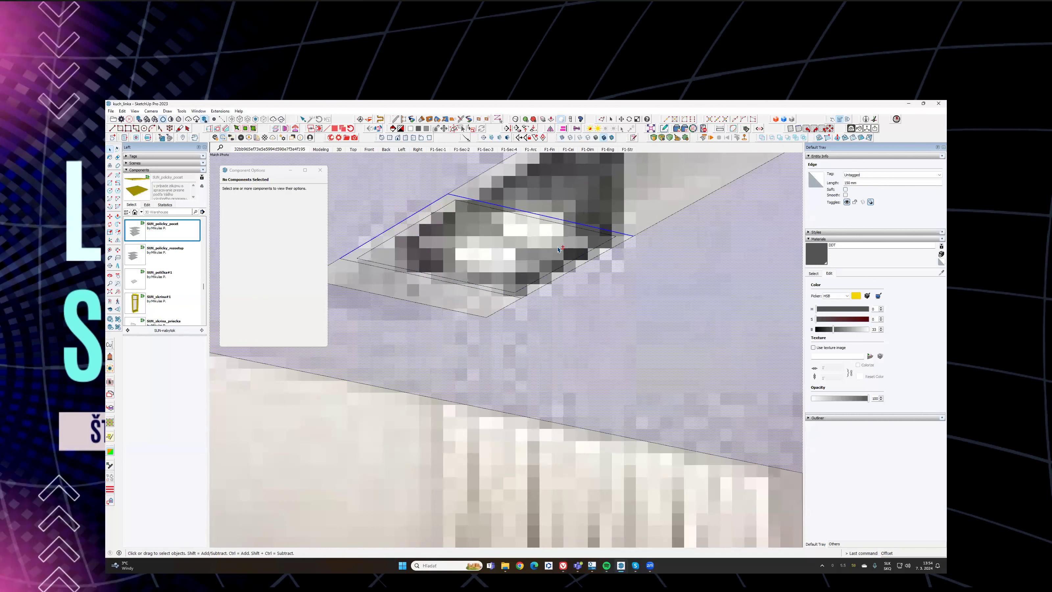
left_click(590, 260, "ctrl")
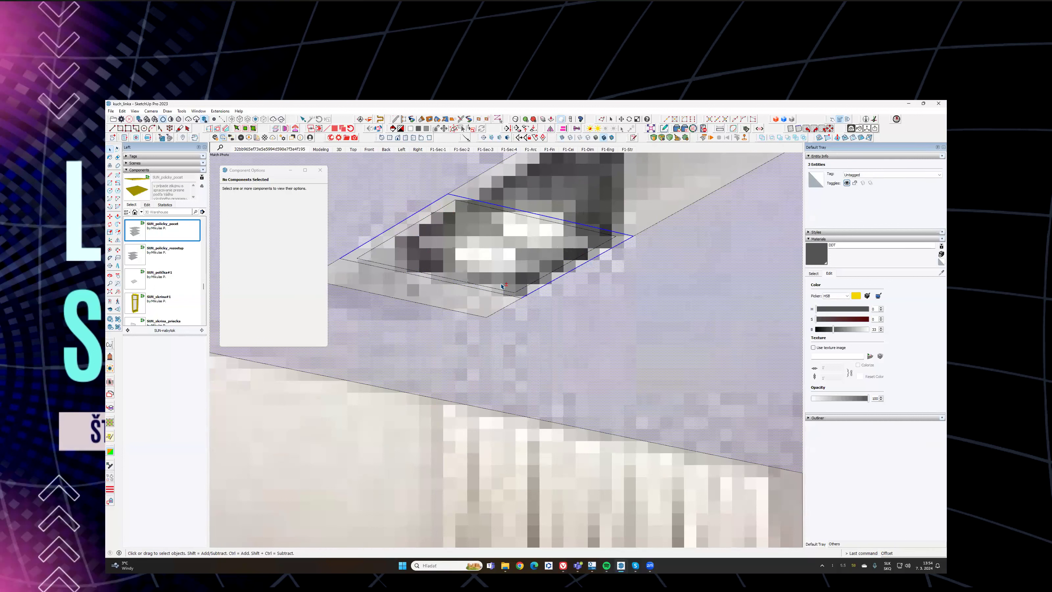
left_click(472, 291, "shift")
left_click(473, 288, "shift")
middle_click_drag(553, 272, 648, 206, "shift")
Step: Undo the spotlight outline and its offset, back to the closed ceiling group
key("ctrl+z")
key("ctrl+z")
key("ctrl+z")
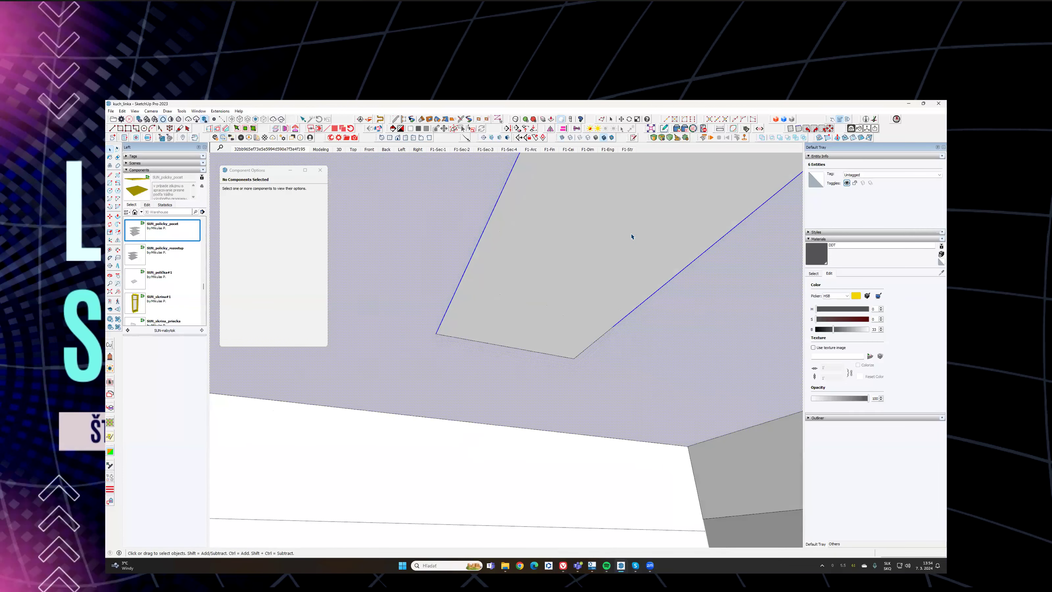
key("ctrl+z")
scroll(592, 230, "down", 3)
middle_click_drag(592, 230, 568, 291, "shift")
key("ctrl+z")
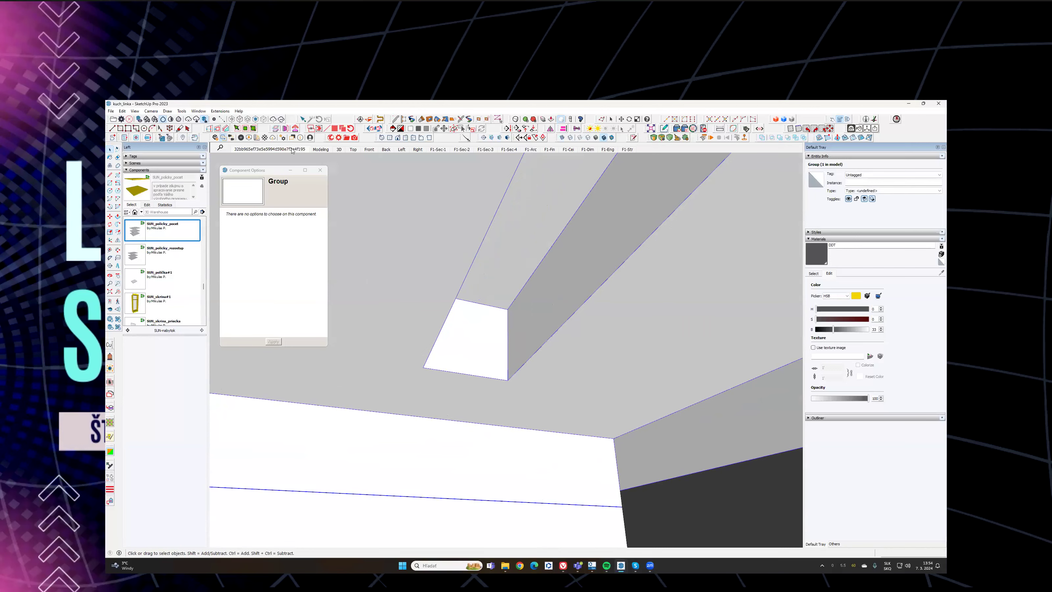
Step: Try to draw a 200 mm line along the recess edge beside a spotlight in the reference photo scene, outside the ceiling group
left_click(292, 149)
key("l")
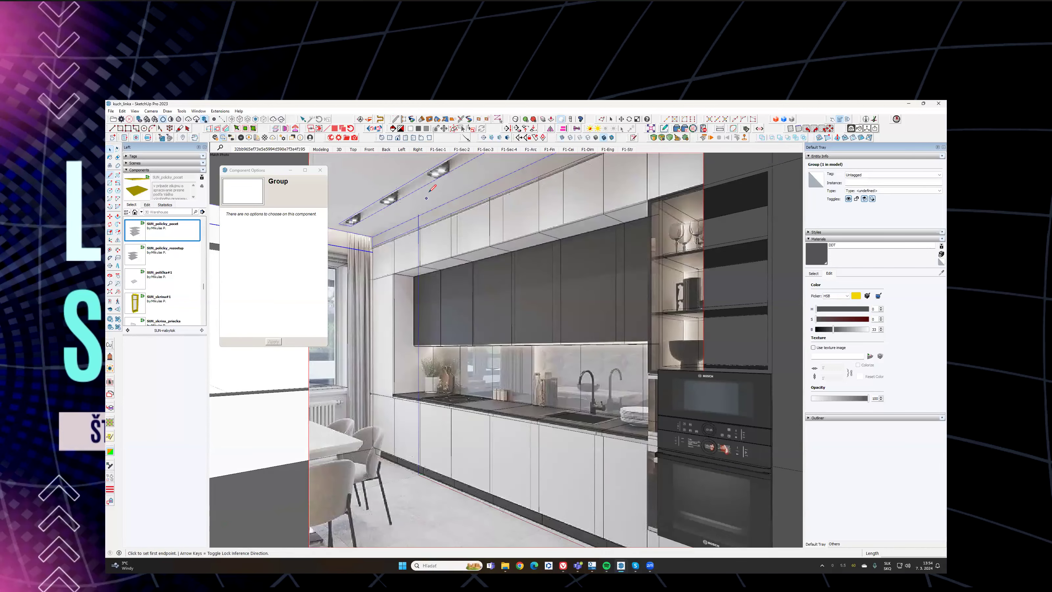
scroll(430, 260, "up", 10)
left_click(433, 260)
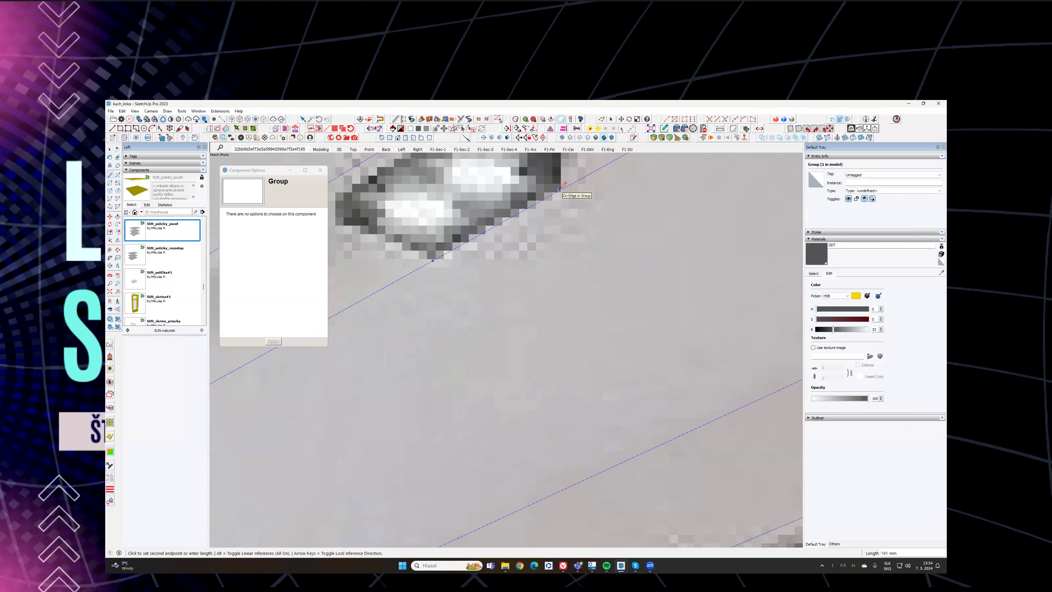
type("200")
key("Return")
key("Escape")
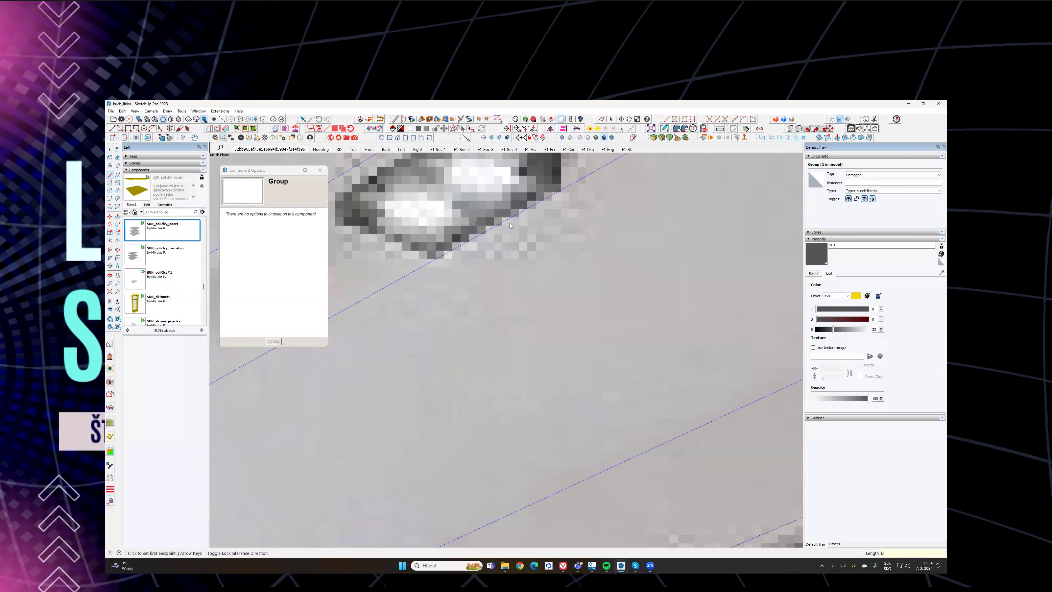
Step: Redraw the line beside the spotlight with a length of 220 mm, and undo it
key("space")
key("l")
left_click(423, 265)
type("22")
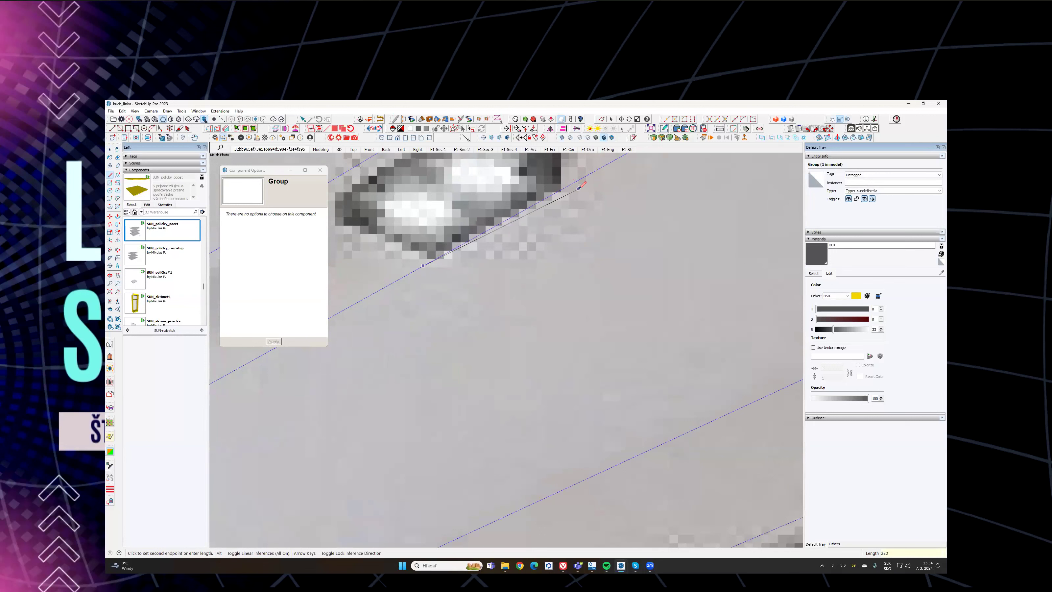
key("Return")
key("ctrl+z")
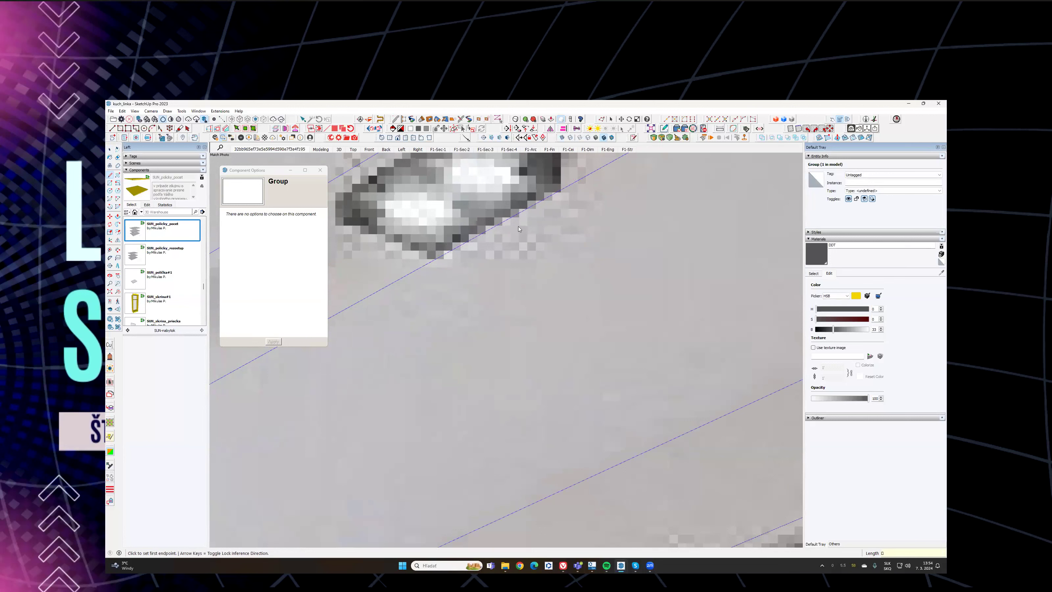
Step: Draw a 220 × 150 mm rectangle in the ceiling recess, starting at the near corner of the spotlight in the reference photo
key("r")
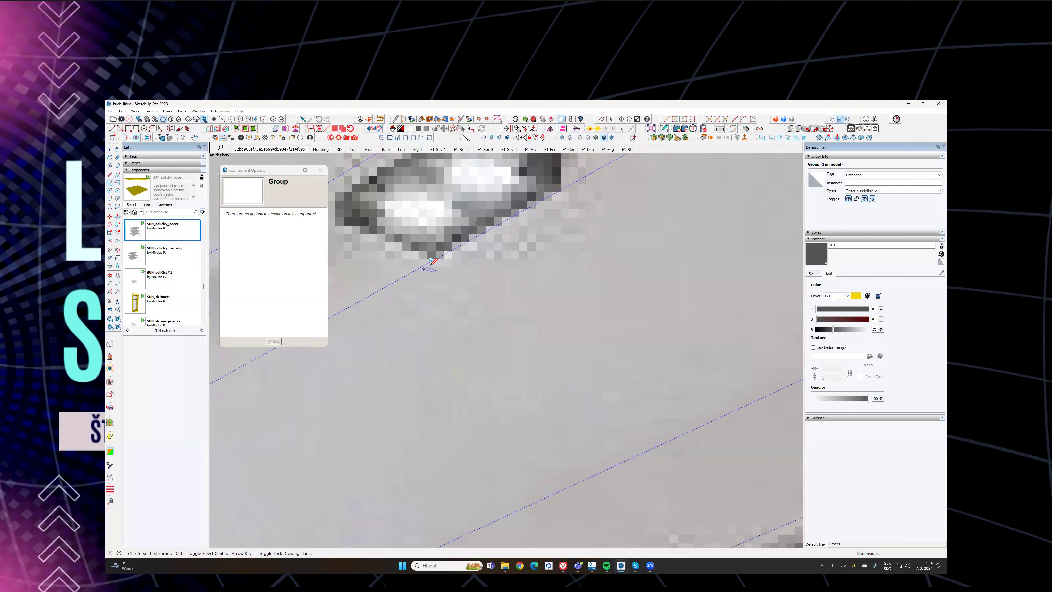
left_click(429, 262)
scroll(565, 188, "down", 2)
middle_click_drag(565, 188, 517, 290, "shift")
left_click(485, 304)
type("2")
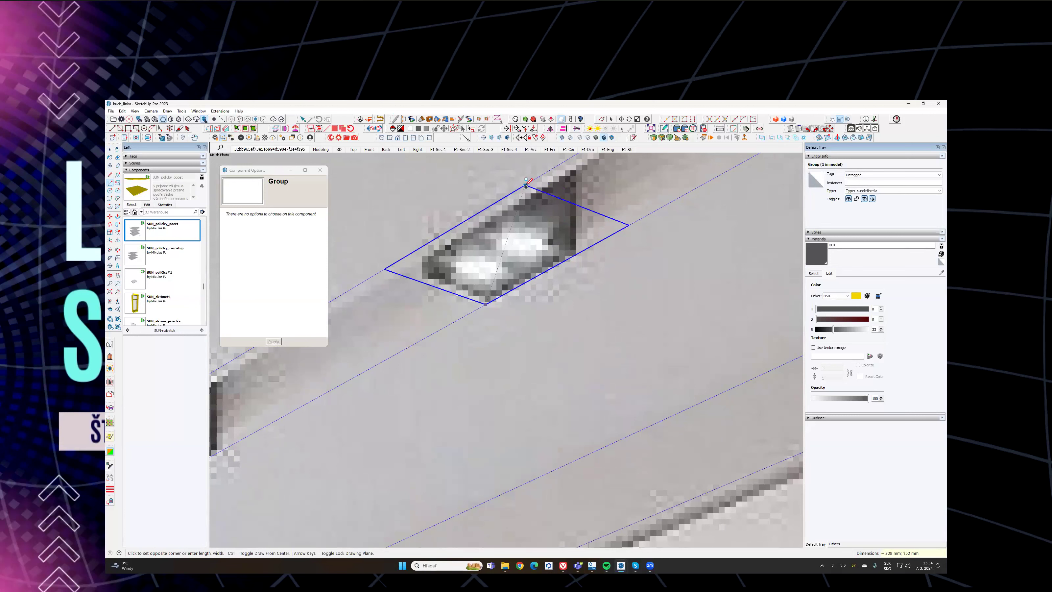
type("220;150")
key("Return")
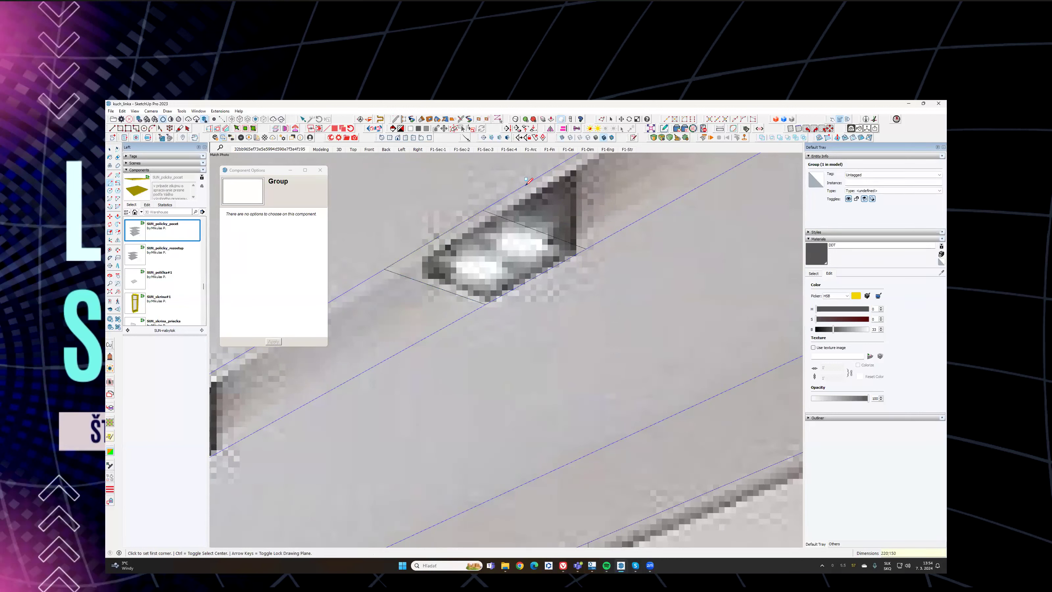
Step: Offset the spotlight rectangle slightly inward and cut away the outer outline, keeping the inner rectangle
key("f")
scroll(461, 239, "up", 3)
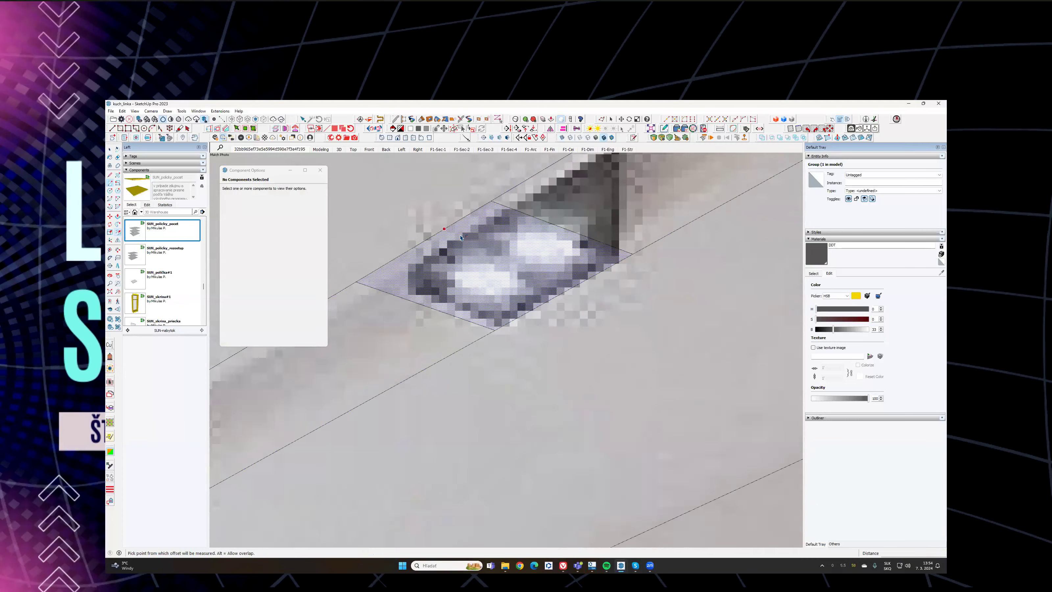
left_click(463, 237)
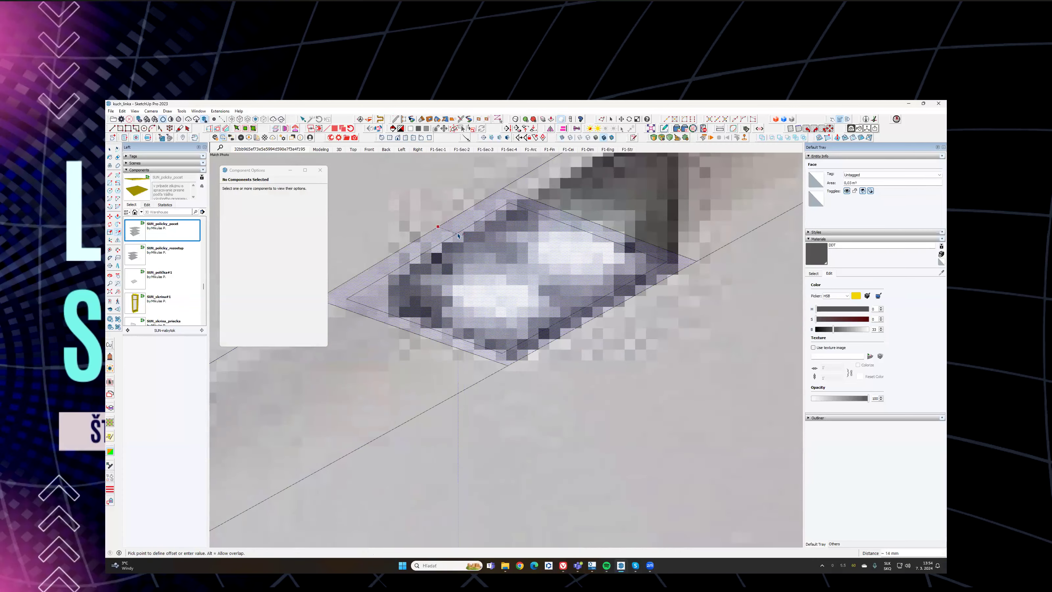
left_click(459, 236)
key("space")
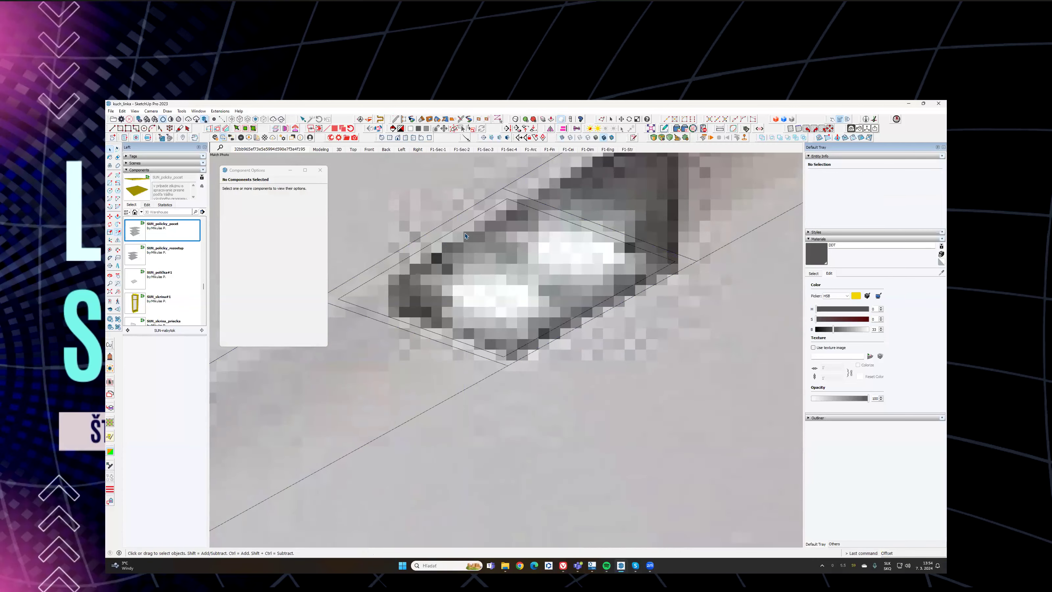
left_click(515, 220)
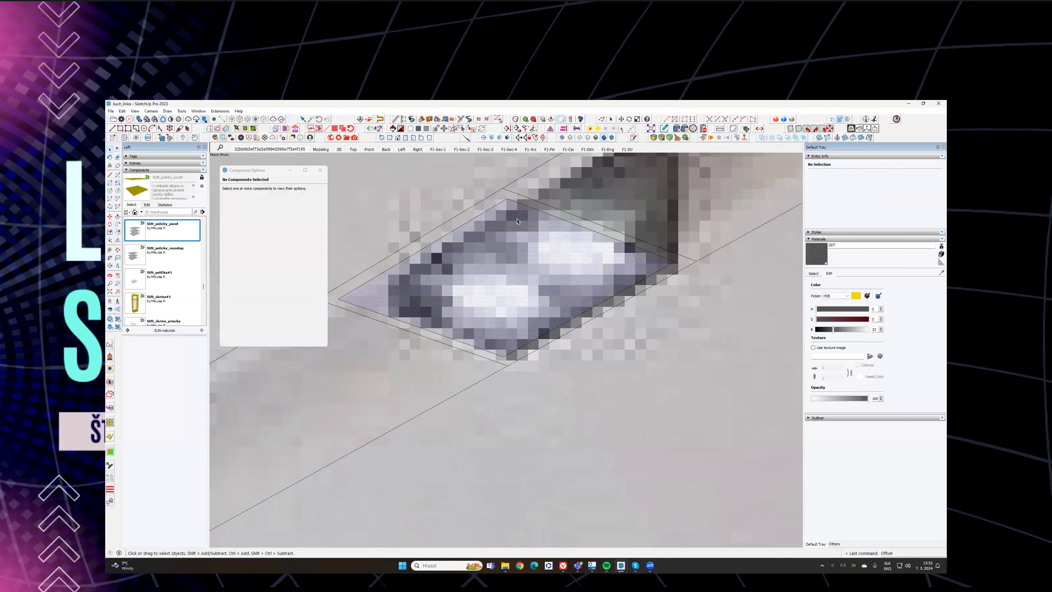
double_click(510, 196)
key("ctrl+g")
key("ctrl+x")
Step: Push/Pull the inner spotlight rectangle to give it thickness as a box in the ceiling recess
left_click(520, 267)
key("p")
left_click(521, 268)
scroll(537, 222, "down", 2)
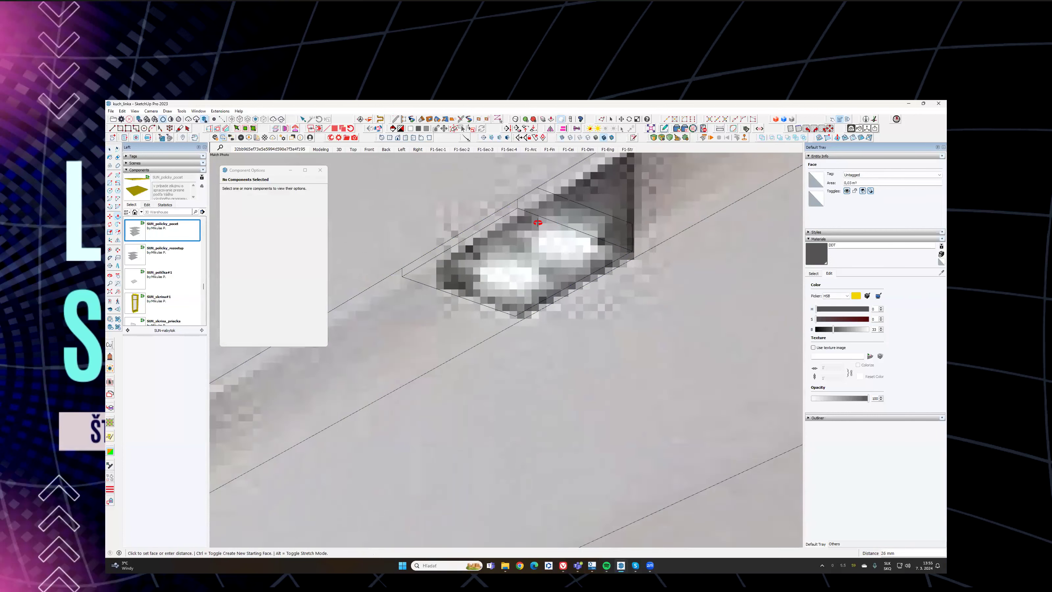
scroll(537, 222, "down", 5)
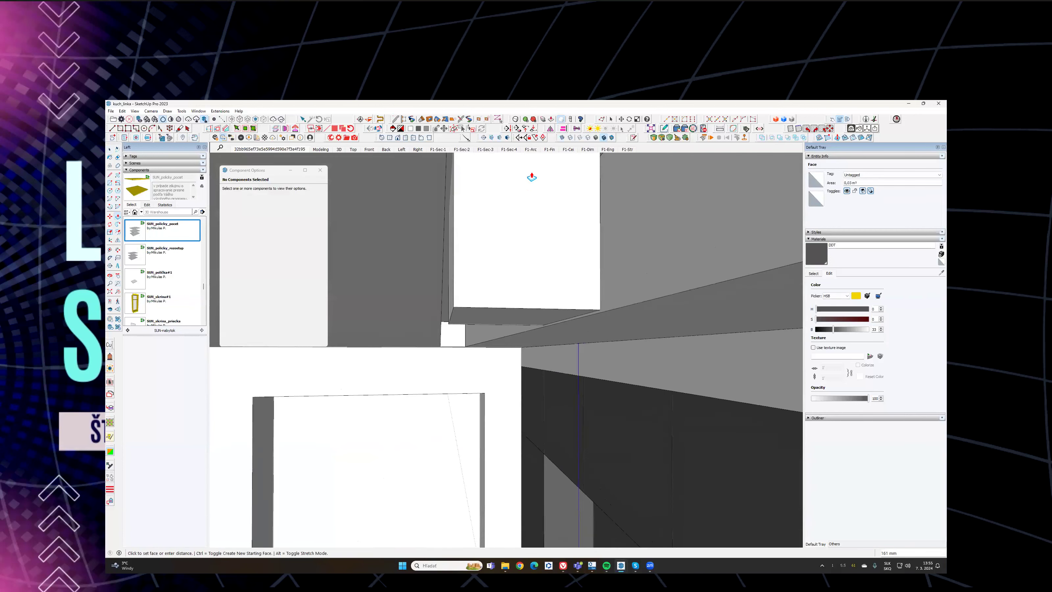
Step: Draw a circle with a radius of about 41 mm on one half of the spotlight box's underside
scroll(532, 177, "down", 3)
mouse_move(530, 198)
middle_mouse_down()
mouse_move(497, 262)
mouse_move(558, 252)
mouse_move(549, 267)
mouse_move(613, 261)
mouse_move(568, 300)
middle_mouse_up()
scroll(548, 267, "up", 2)
key("space")
key("c")
key("c")
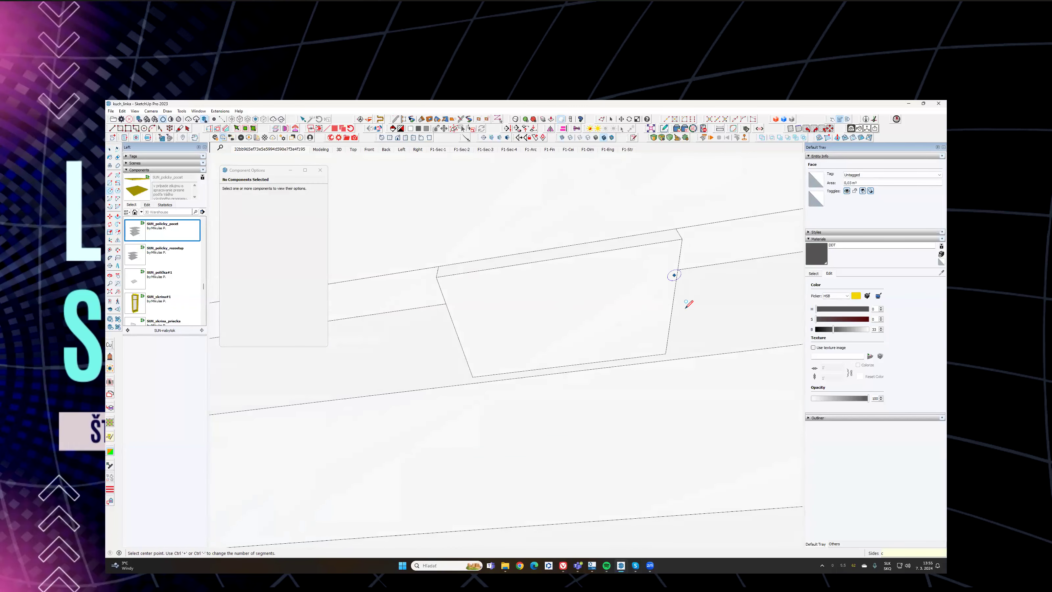
left_click(620, 308)
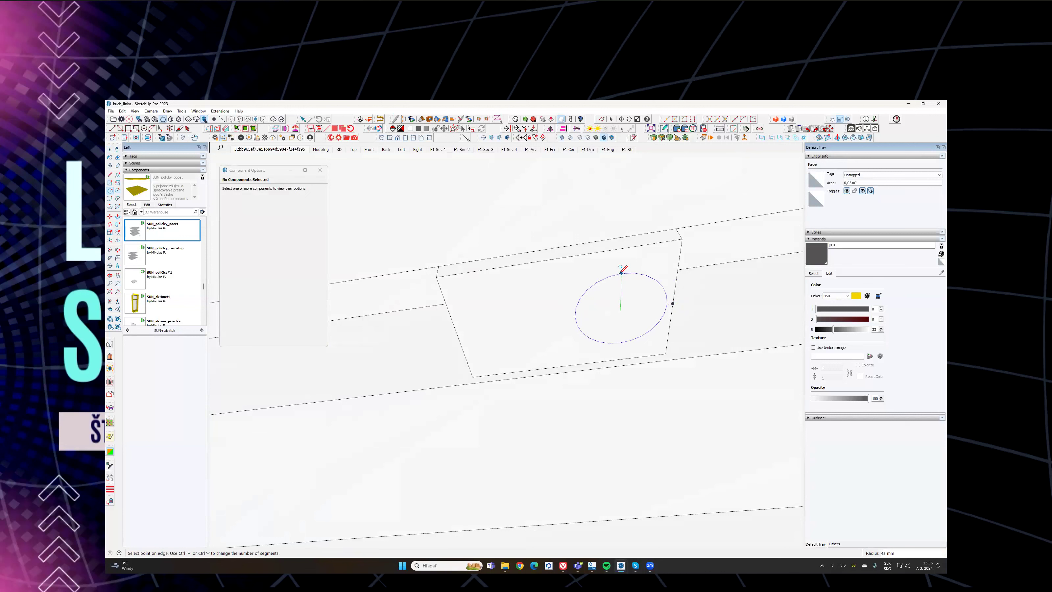
left_click(621, 272)
key("space")
middle_click_drag(621, 311, 609, 299, "shift")
double_click(609, 298)
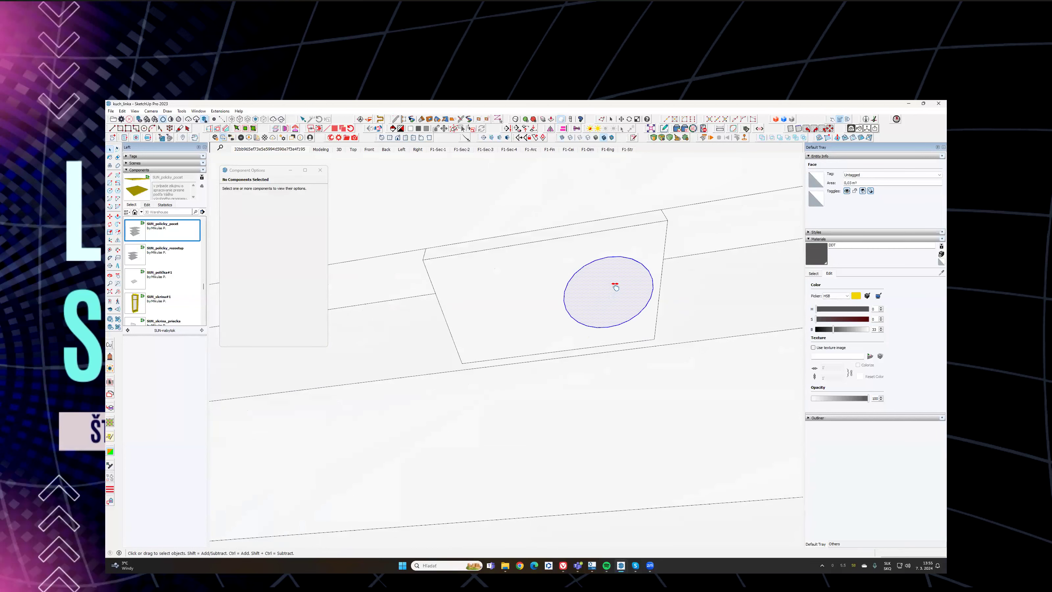
left_click(550, 130)
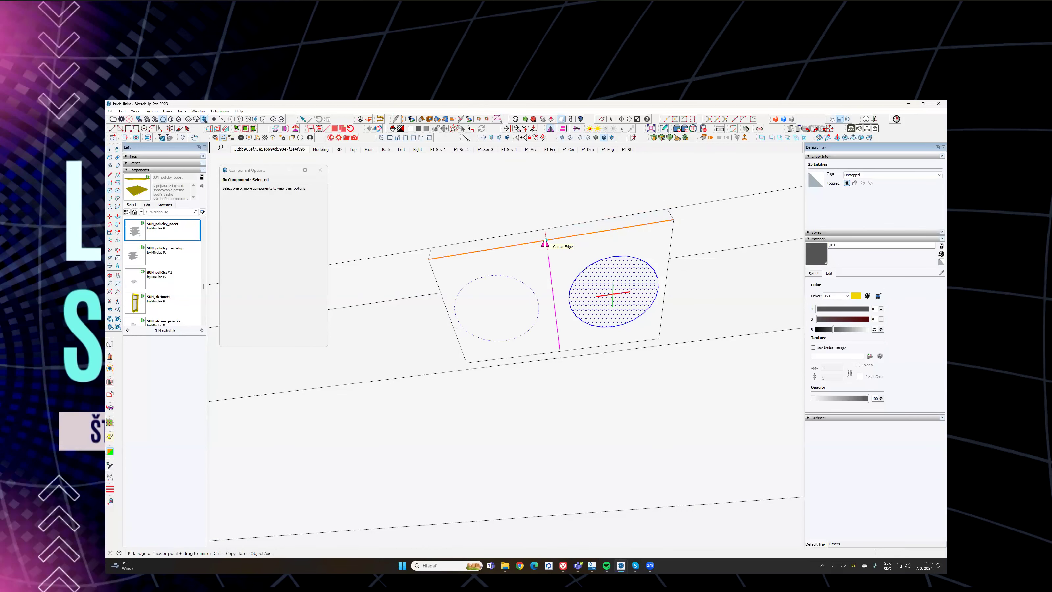
key("m")
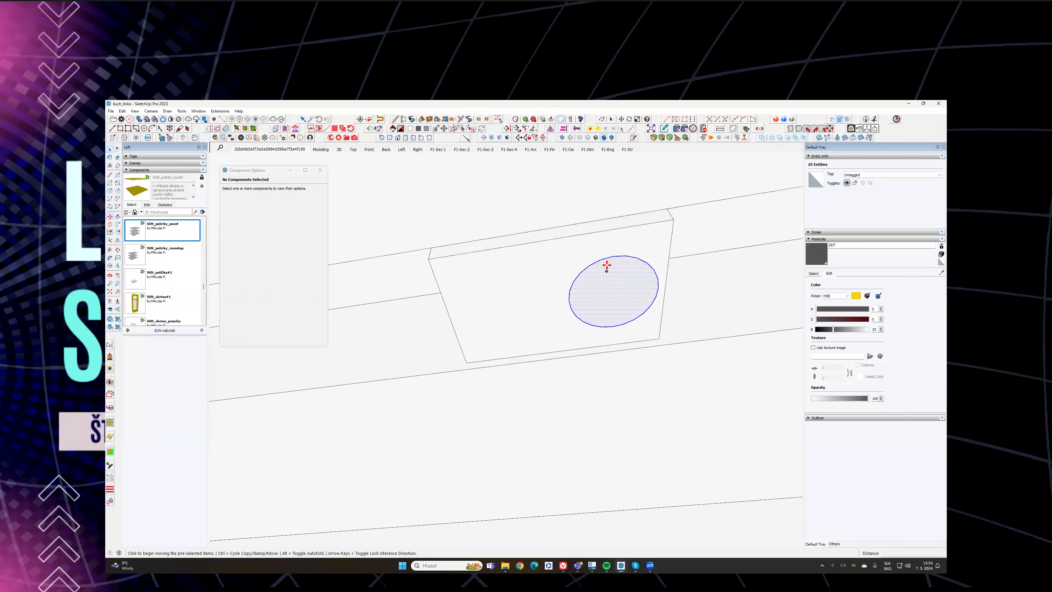
scroll(616, 259, "up", 3)
key("space")
left_click(480, 229)
right_click(479, 228)
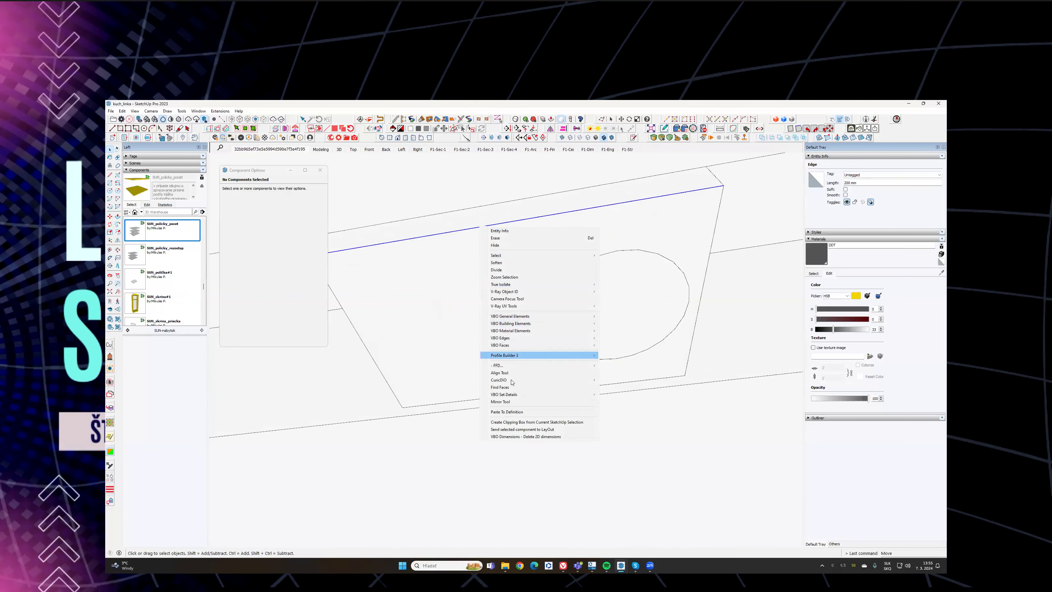
left_click(540, 212)
Step: Draw a 200 mm helper line matching the spotlight box's long edge and divide it into four equal segments
middle_click_drag(592, 237, 609, 266)
key("l")
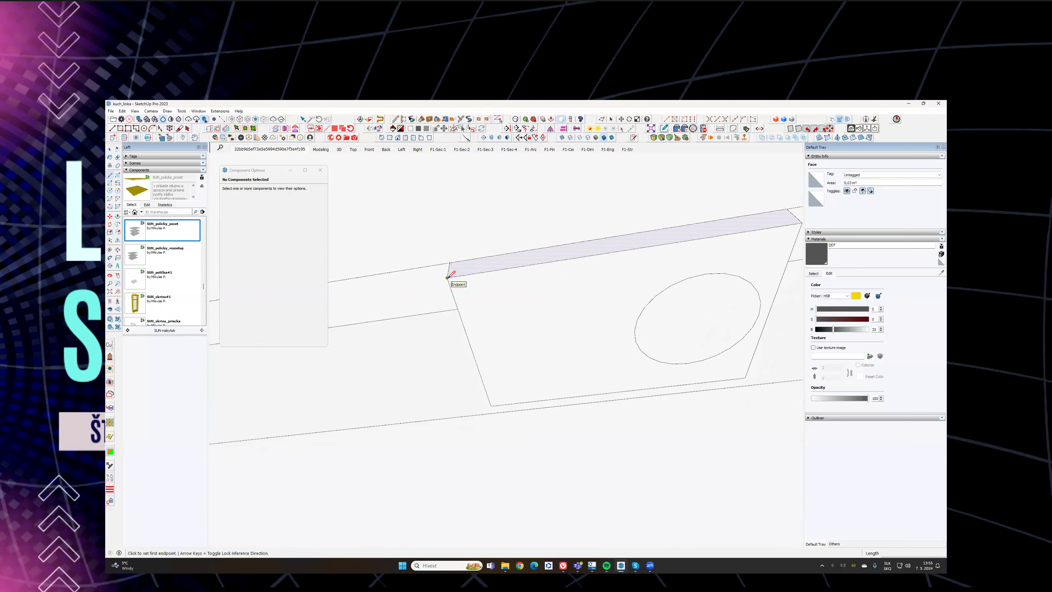
left_click(436, 247)
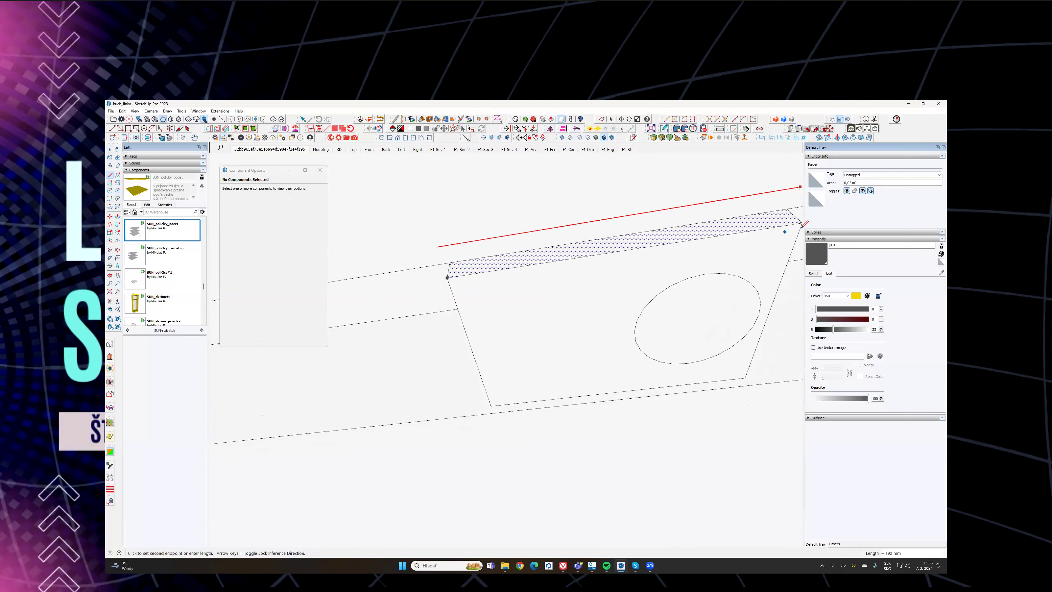
middle_click_drag(799, 221, 764, 230, "shift")
left_click(764, 231)
key("space")
right_click(630, 223)
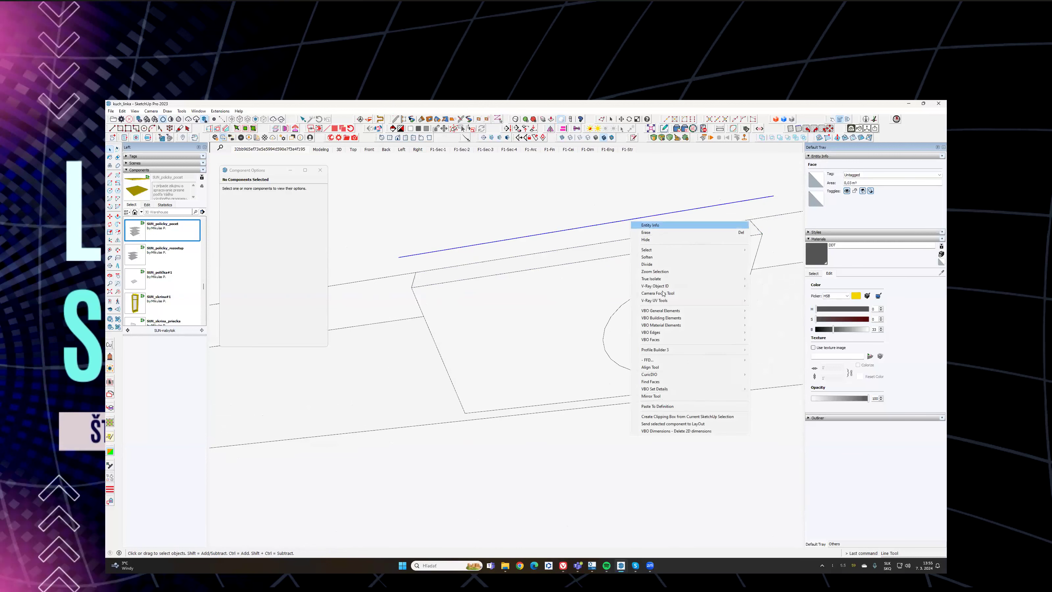
left_click(655, 271)
left_click(670, 219)
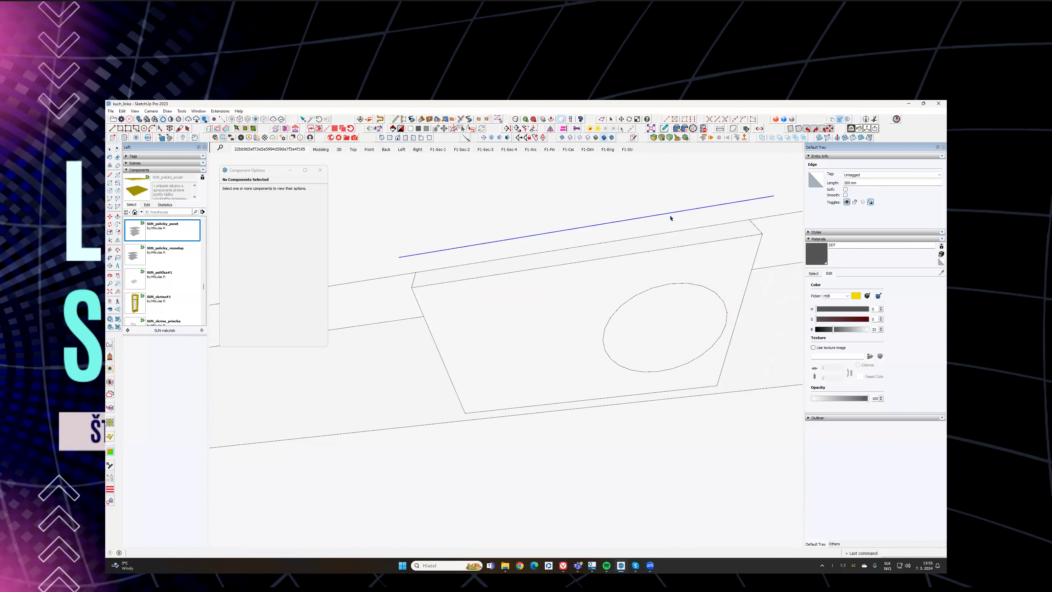
Step: Move the circle so its centre lines up with the nearest quarter point of the helper line
double_click(674, 317)
key("m")
scroll(668, 315, "up", 1)
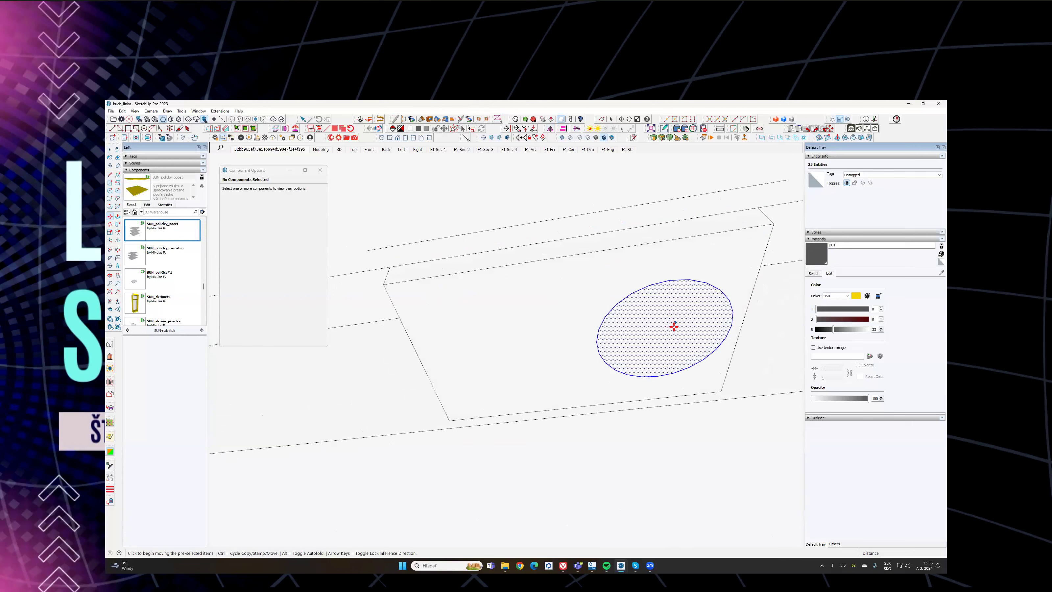
left_click(664, 329)
scroll(642, 327, "down", 2)
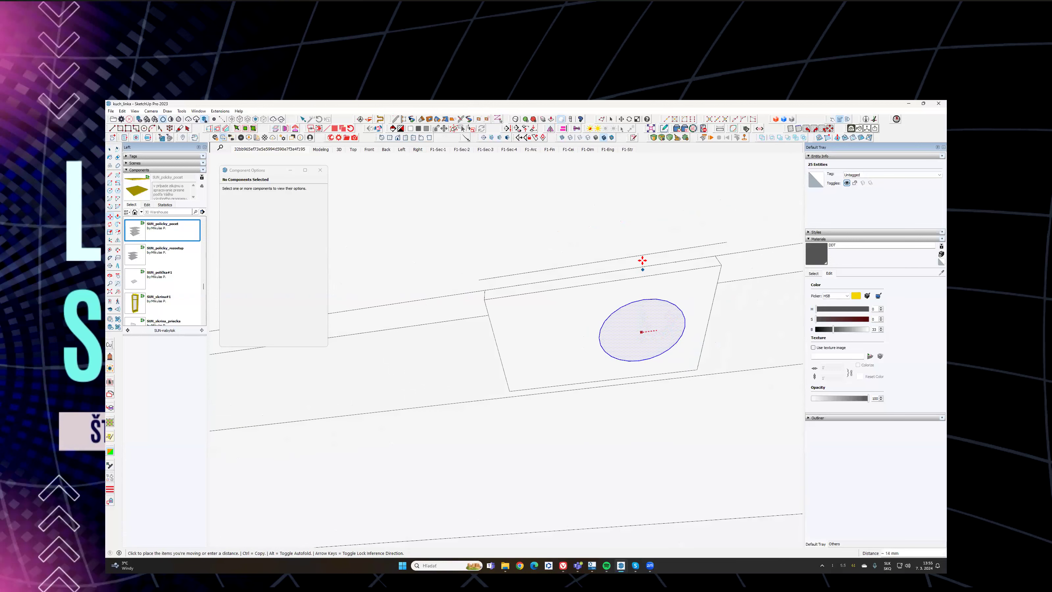
left_click(659, 252)
Step: Copy the circle along the box to line up with the opposite quarter point of the helper line
left_click(657, 329)
key("ctrl")
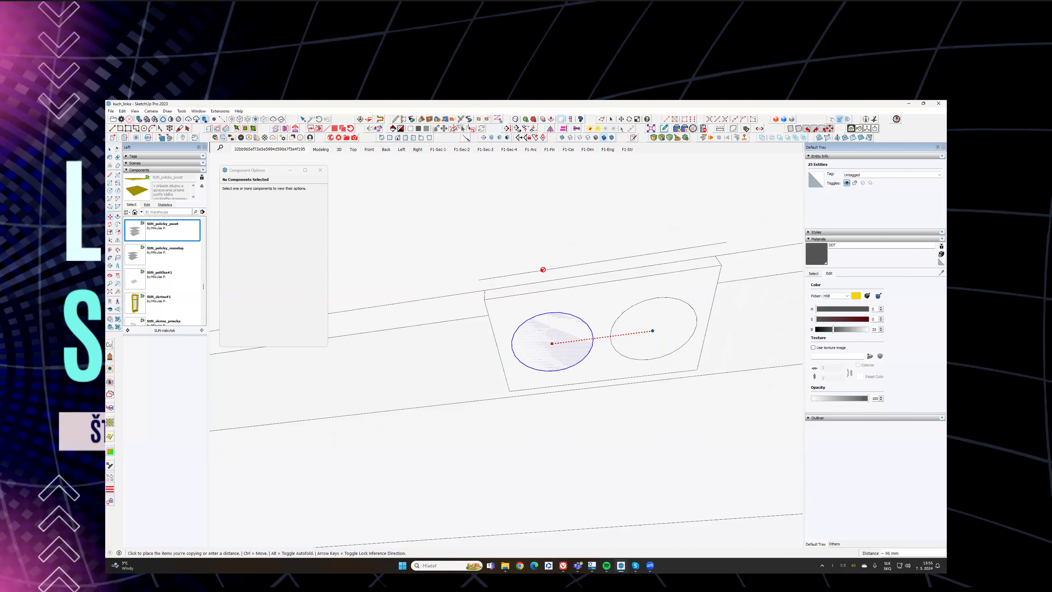
left_click(538, 270)
key("space")
scroll(633, 283, "down", 2)
left_click(625, 277)
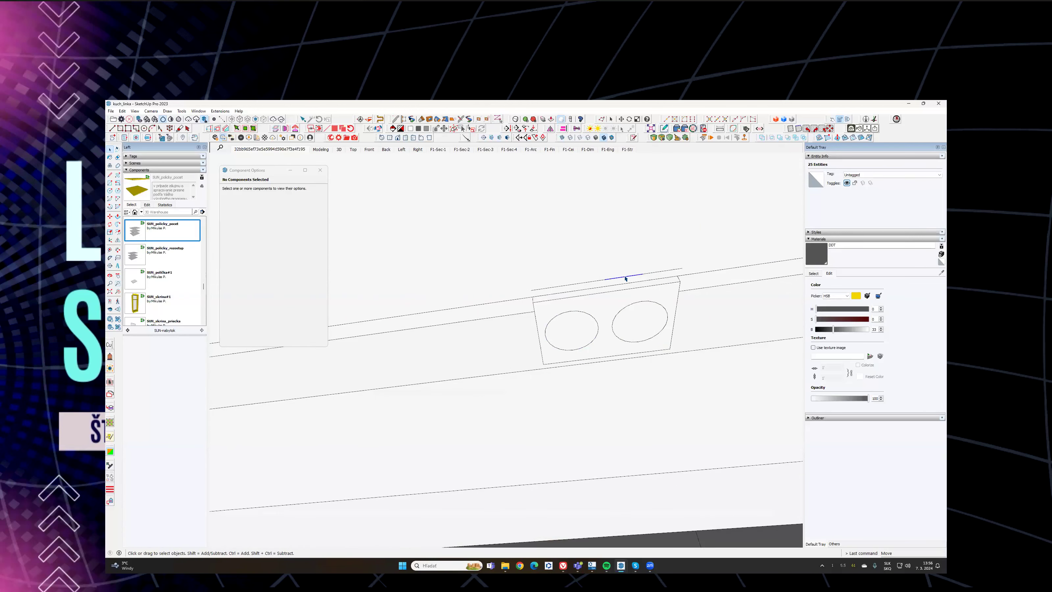
key("Escape")
Step: Push/Pull both lamp circles out of the spotlight box by about 3 mm
middle_click_drag(636, 286, 561, 315)
key("p")
scroll(564, 315, "up", 2)
left_click(563, 314)
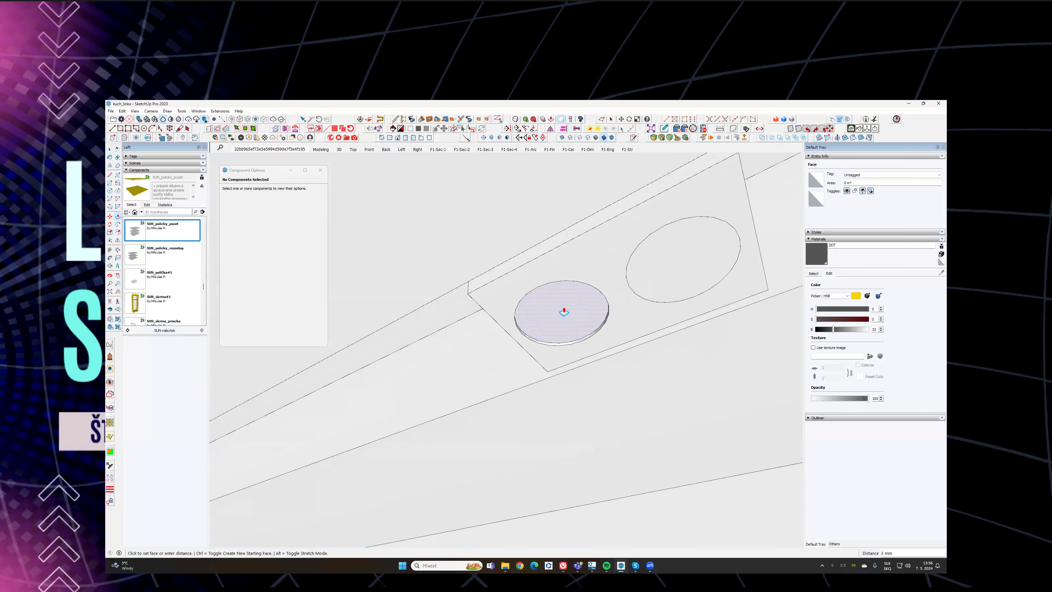
left_click(564, 312)
double_click(653, 286)
scroll(653, 287, "down", 2)
middle_click_drag(654, 286, 619, 290)
key("space")
left_click(774, 348)
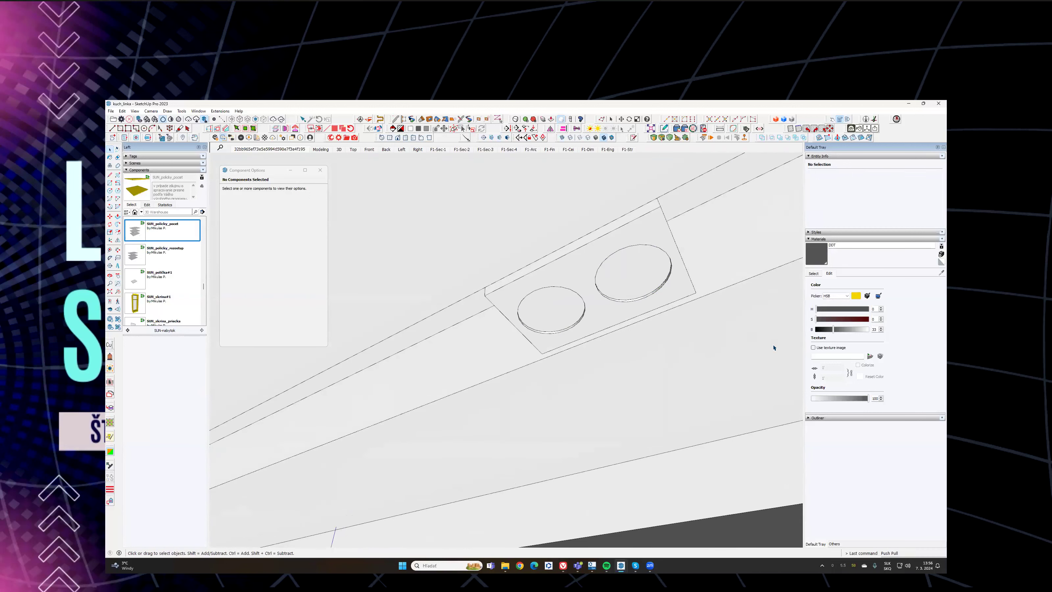
Step: Select all connected geometry of the spotlight box with its two lamps and group it
left_click(556, 313)
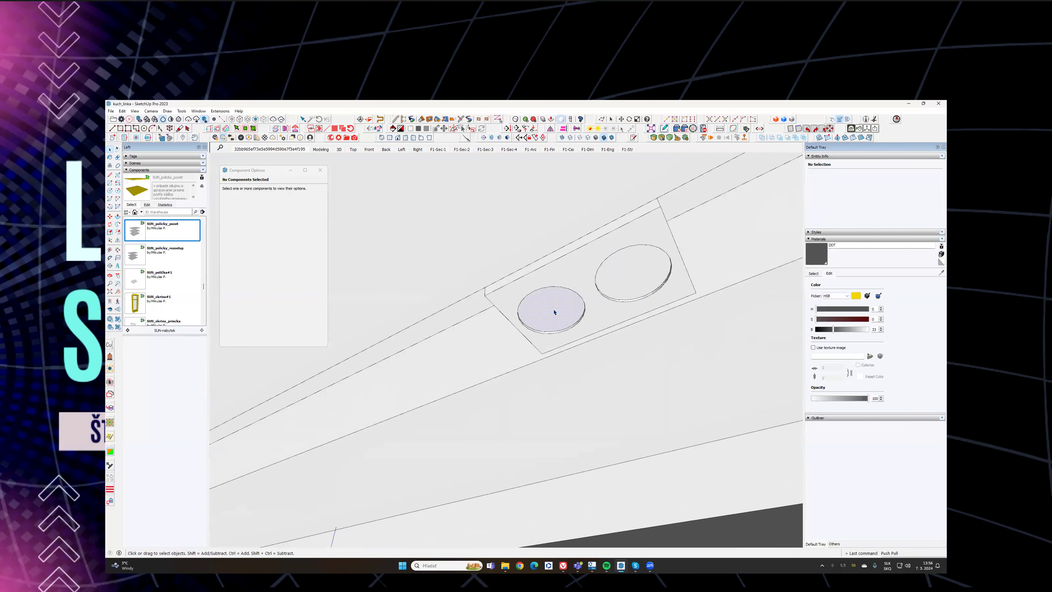
middle_click_drag(545, 304, 606, 277)
left_click(572, 269)
triple_click(572, 269)
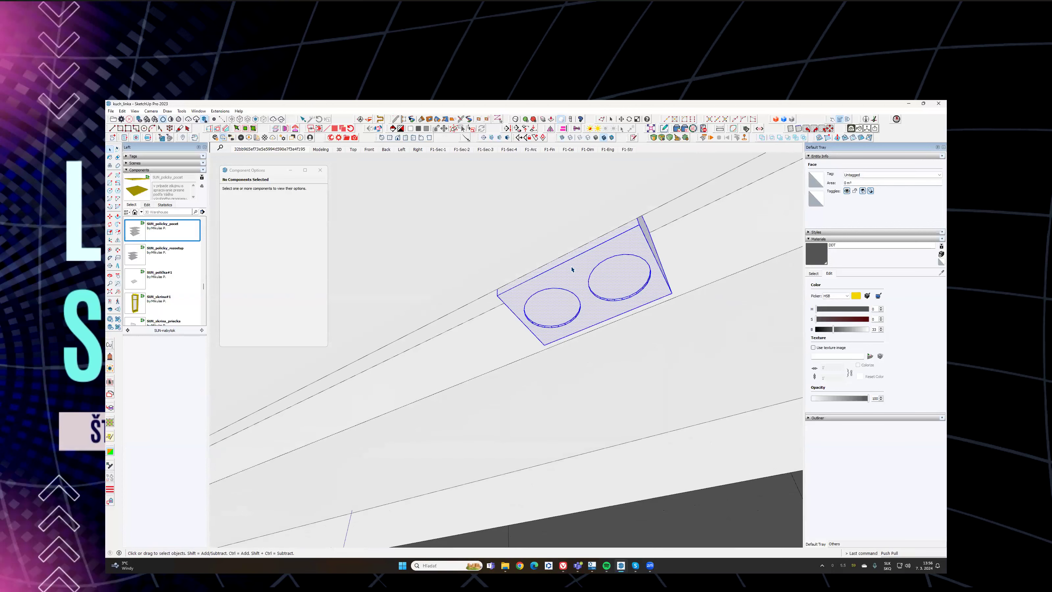
key("ctrl+g")
Step: Convert the spotlight group into a component with the definition name "svetlo v drazke"
middle_click_drag(642, 264, 594, 275)
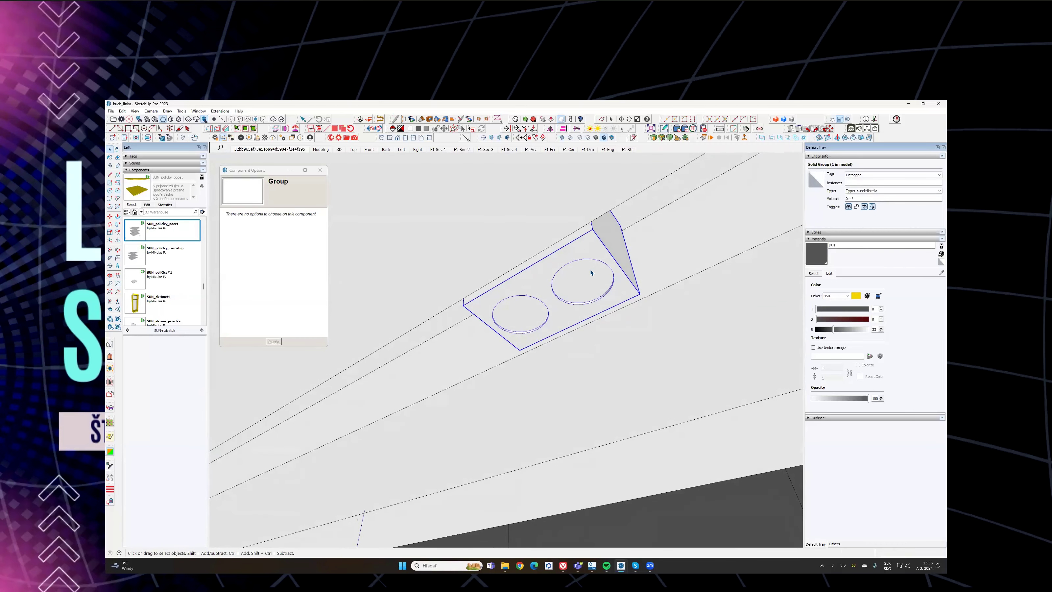
right_click(583, 268)
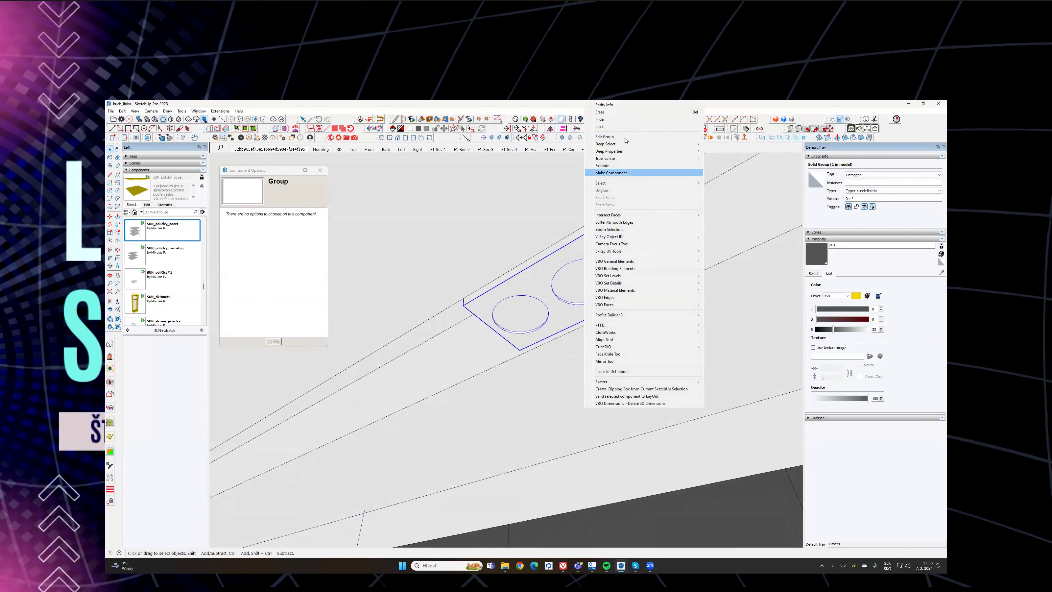
left_click(619, 174)
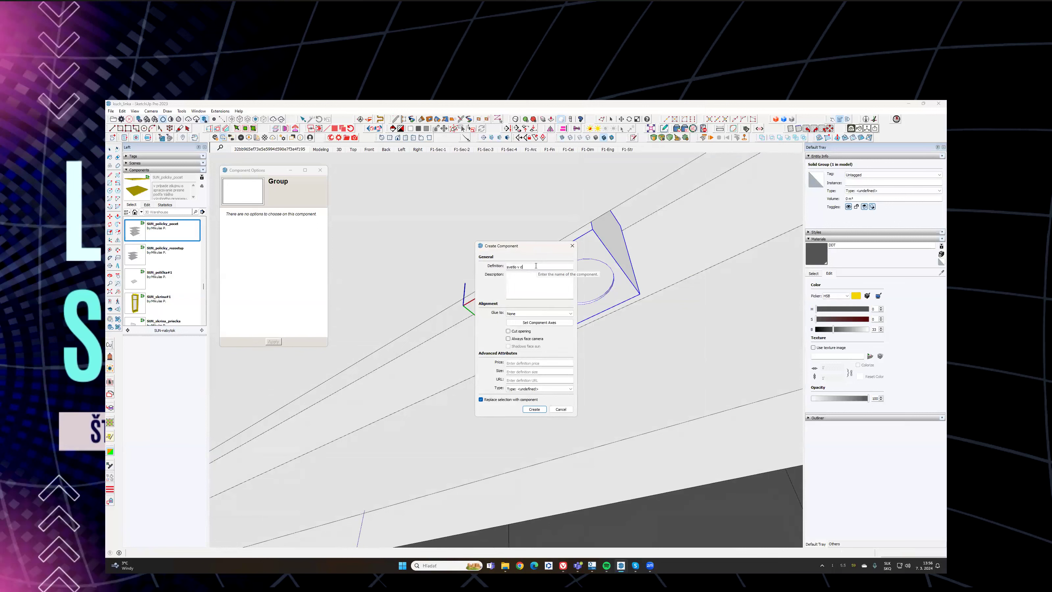
type("svetlo v drazke")
key("Return")
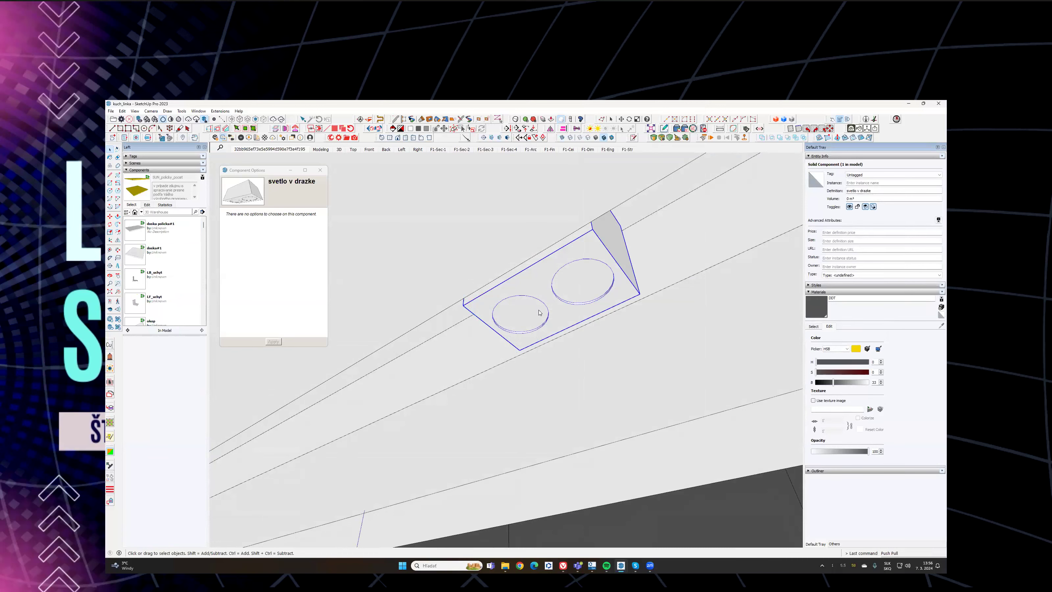
Step: Apply the dark Color M08 material to the spotlight component and return to the reference photo scene
mouse_move(544, 312)
middle_mouse_down("shift")
mouse_move(554, 280)
mouse_move(527, 226)
middle_mouse_up("shift")
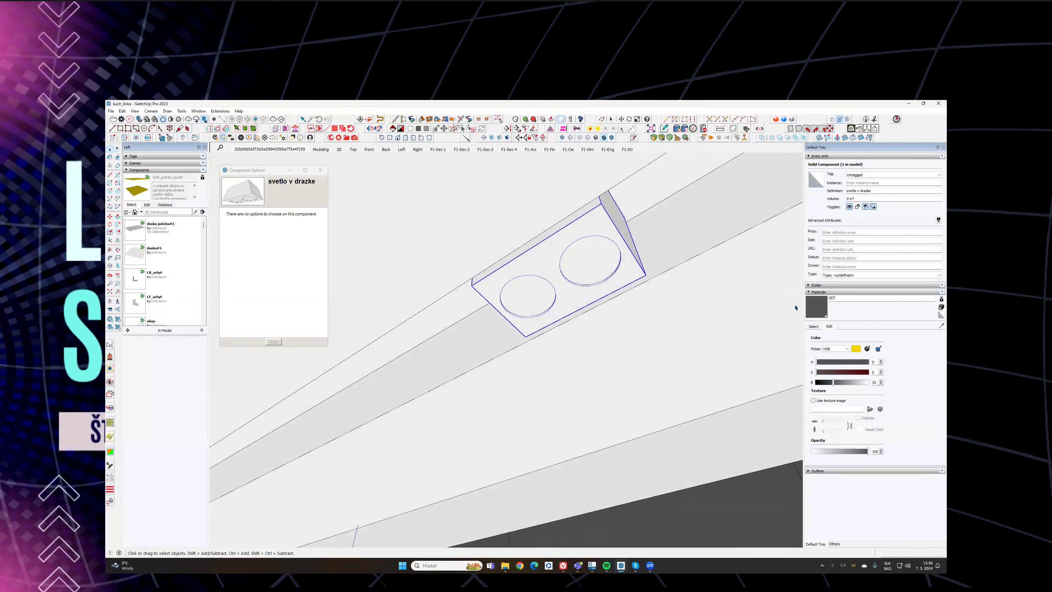
left_click(814, 326)
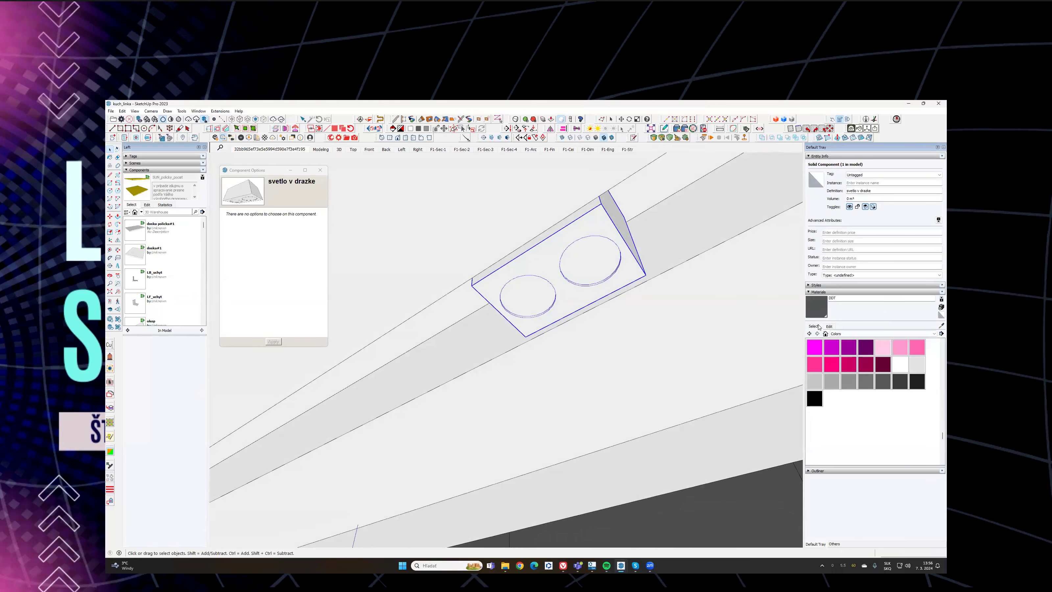
left_click(916, 385)
mouse_move(601, 235)
middle_mouse_down()
mouse_move(539, 277)
mouse_move(534, 296)
middle_mouse_up()
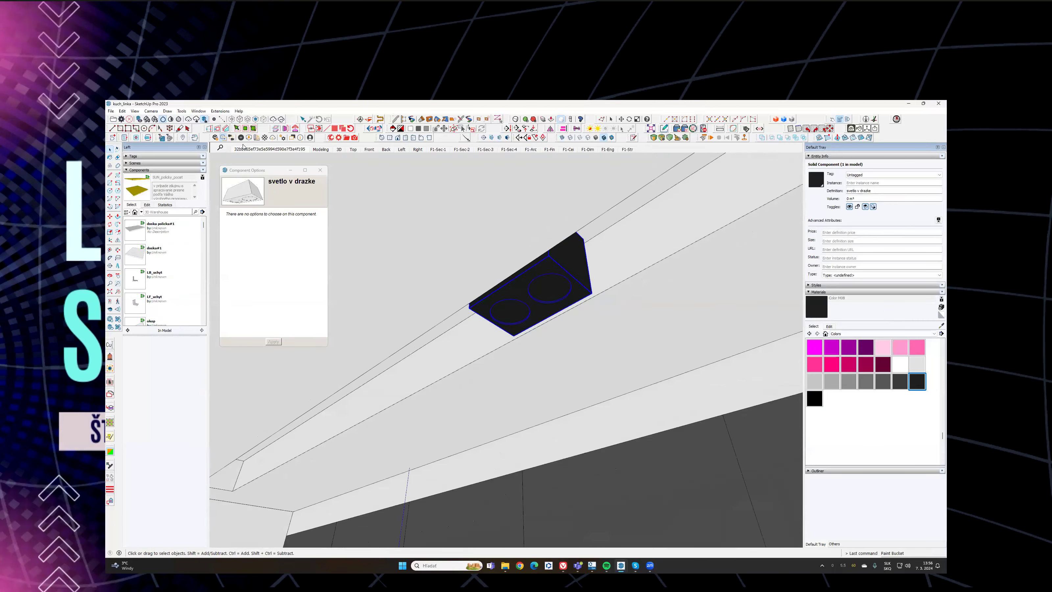
left_click(297, 150)
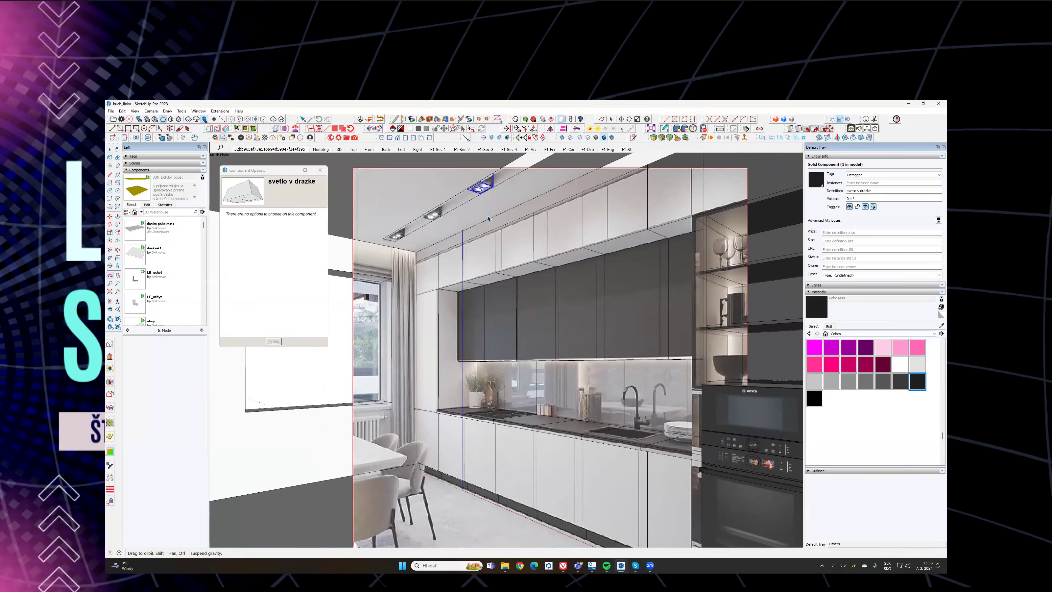
Step: Copy the spotlight component 900 mm along the ceiling groove towards the window and multiply the copy by two
key("m")
scroll(481, 199, "up", 5)
key("ctrl")
left_click(518, 199)
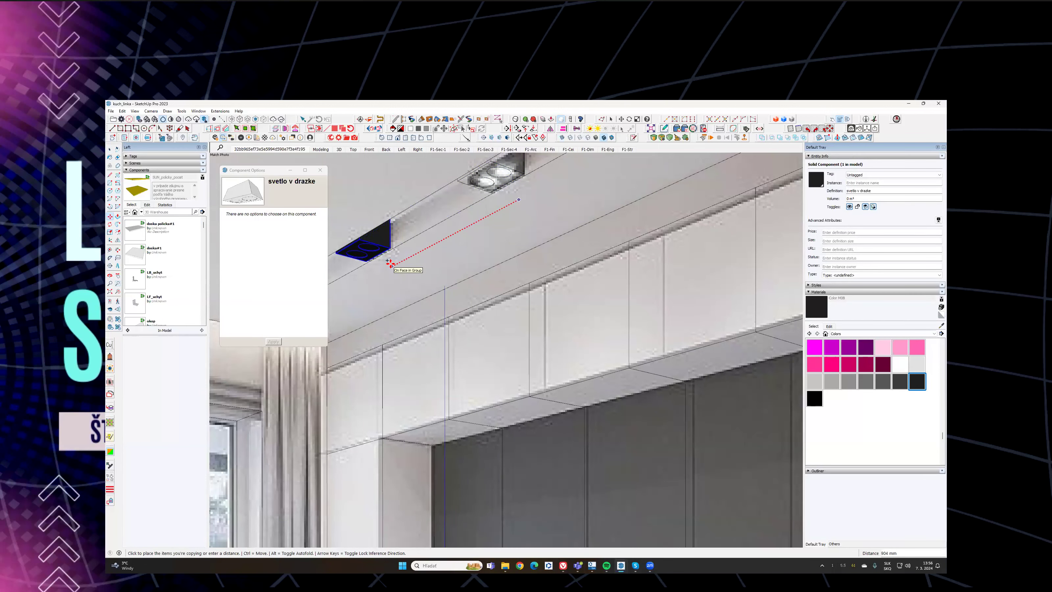
middle_click_drag(390, 263, 467, 242, "shift")
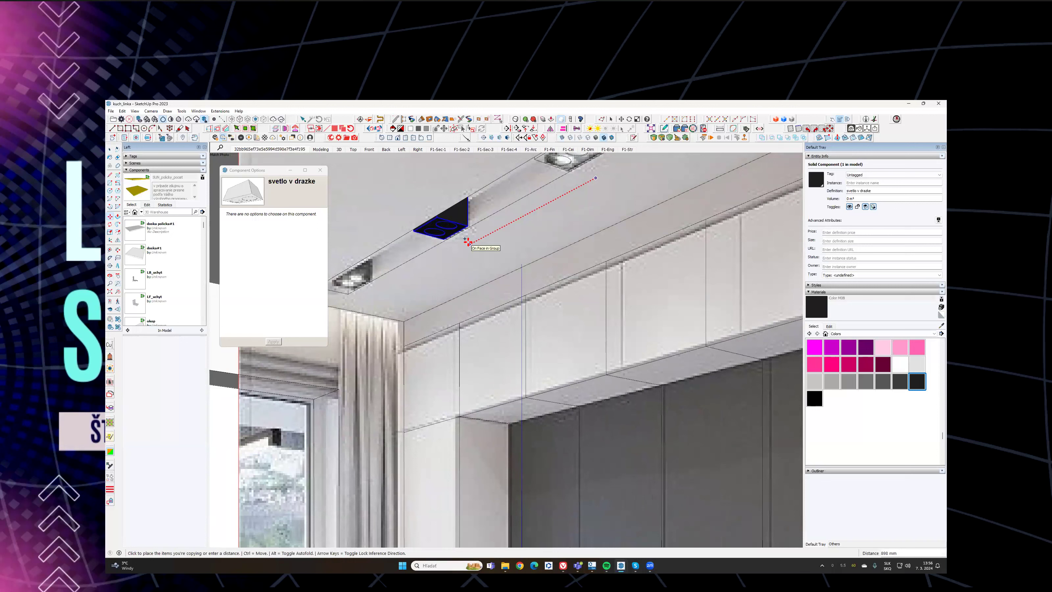
type("900")
key("Return")
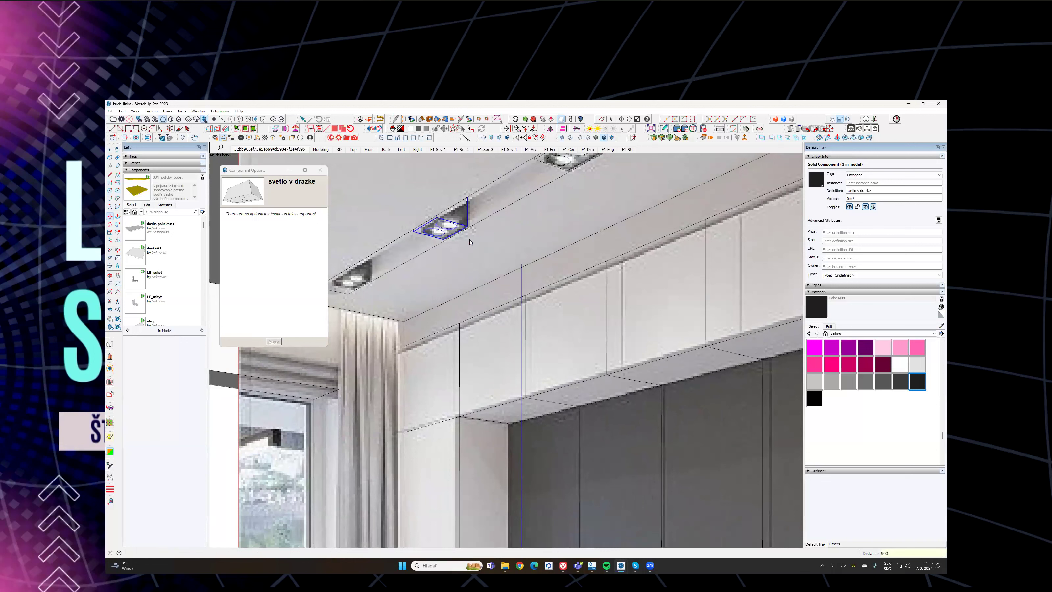
key("space")
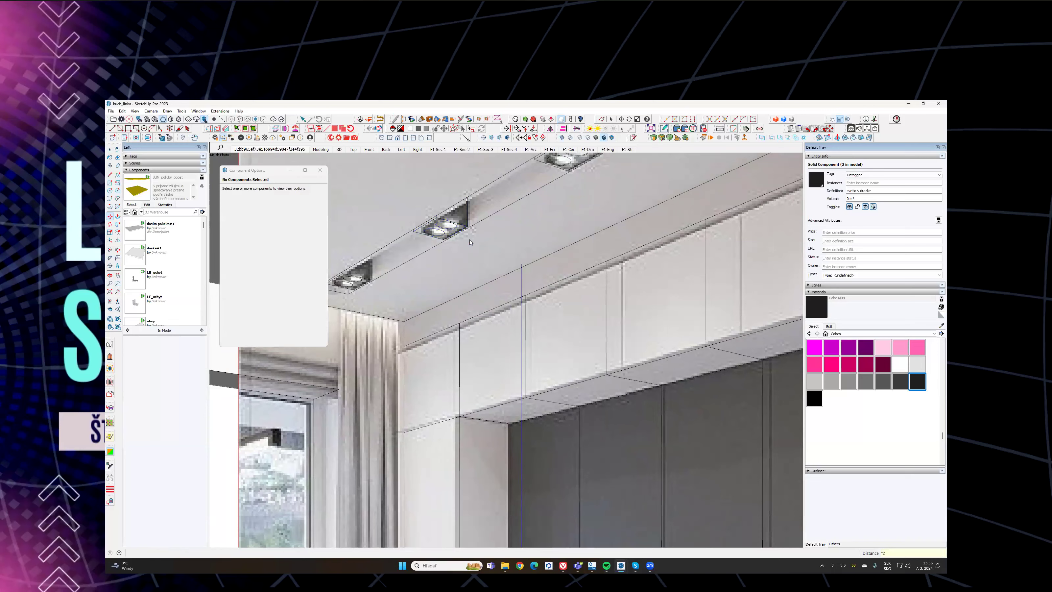
Step: Copy the original spotlight 900 mm along the groove in the opposite direction, towards the tall oven cabinet
scroll(571, 218, "down", 5)
left_click(550, 198)
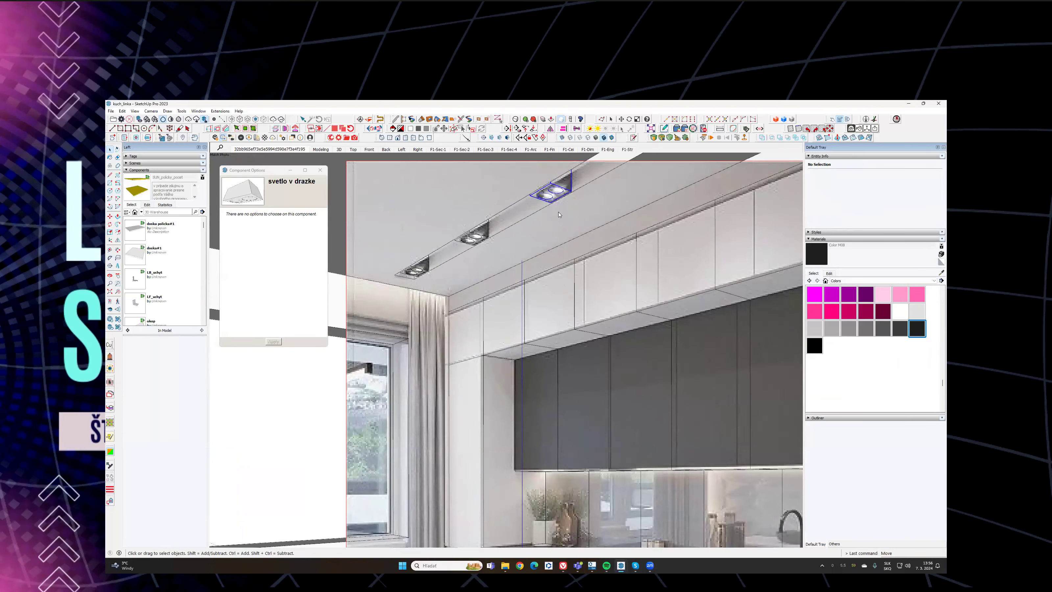
key("m")
left_click(558, 214)
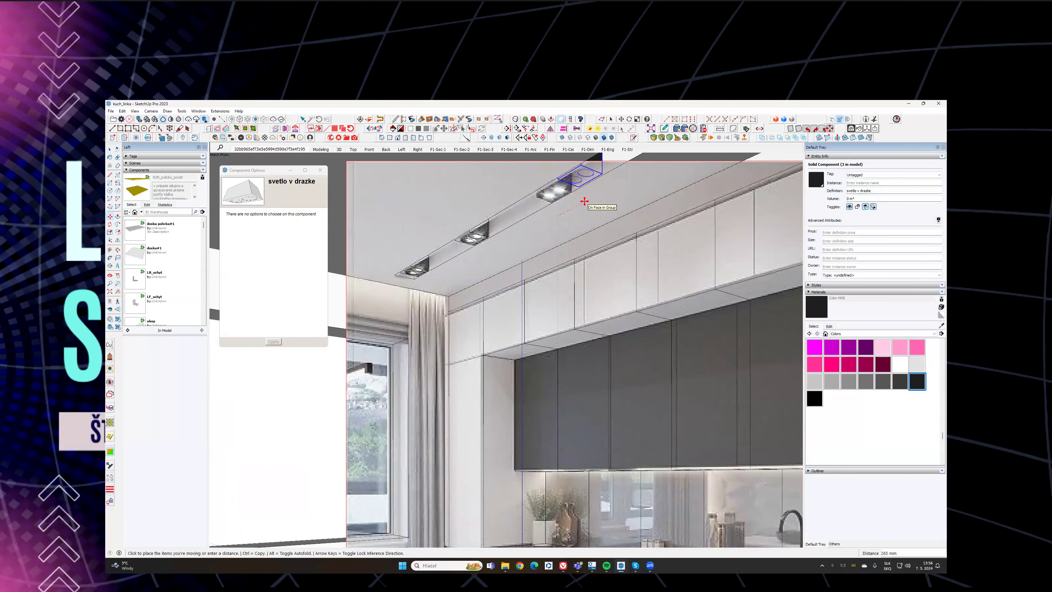
middle_click_drag(585, 203, 542, 225)
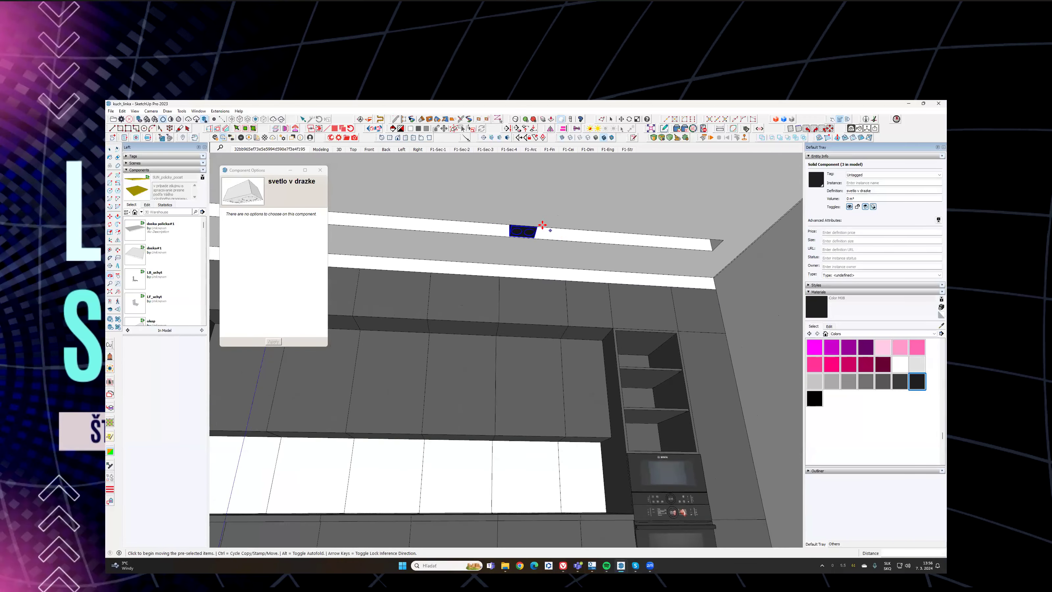
left_click(536, 211)
type("900")
key("Return")
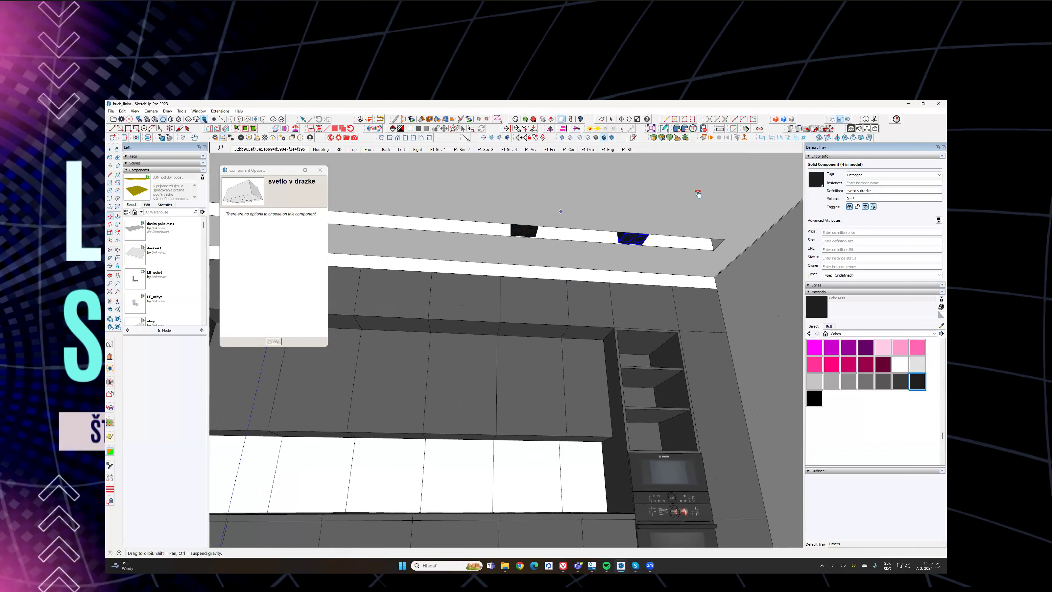
Step: Add one more spotlight to the row by copying it a further 900 mm along the same groove
middle_click_drag(699, 193, 521, 197)
key("space")
key("m")
key("ctrl")
left_click(470, 172)
type("90")
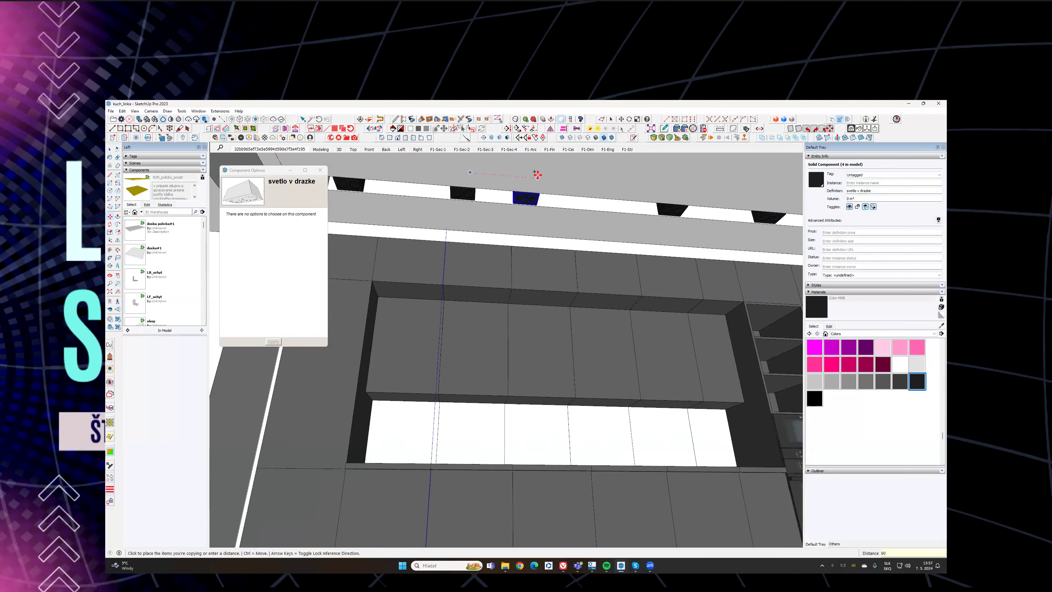
type("0")
key("Return")
Step: In the ceiling plan scene, select all five spotlights and copy them into the second groove at the opposite end of the room
middle_click_drag(662, 244, 559, 244)
left_click(568, 149)
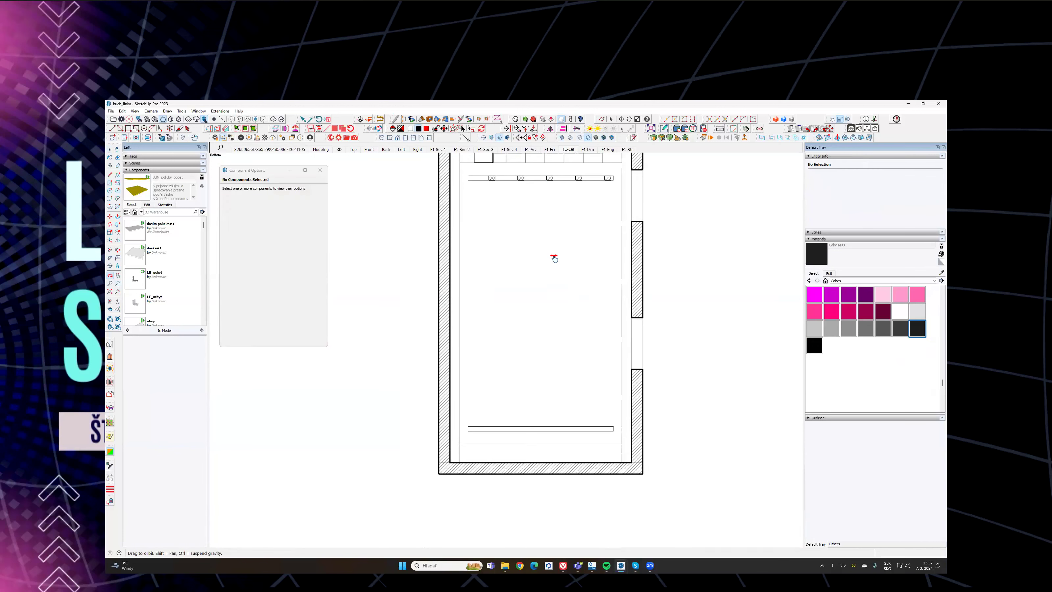
left_click(491, 179)
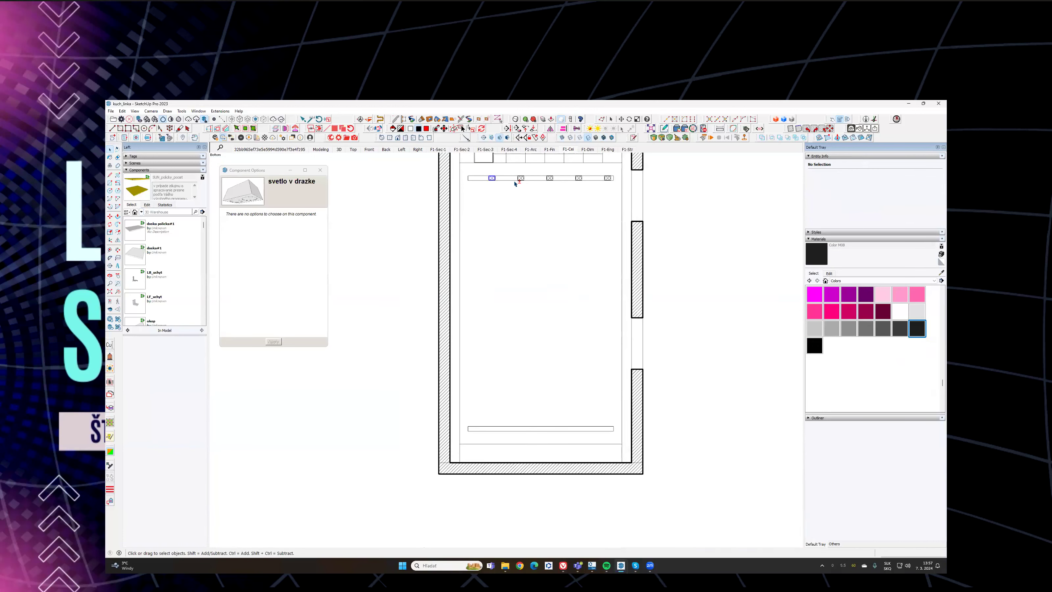
left_click(521, 179, "ctrl")
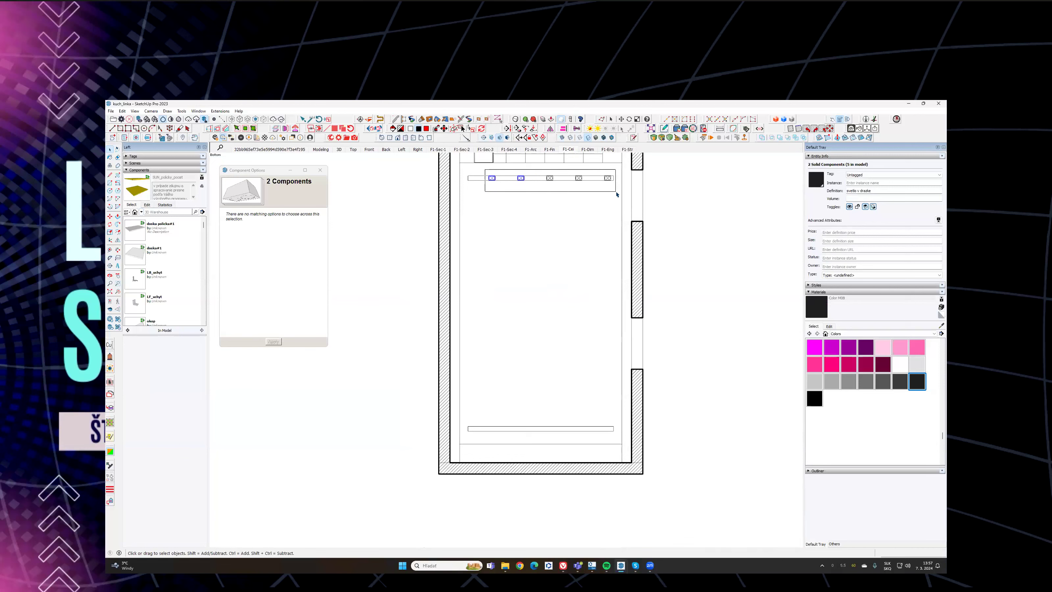
left_click_drag(615, 195, 614, 196)
key("m")
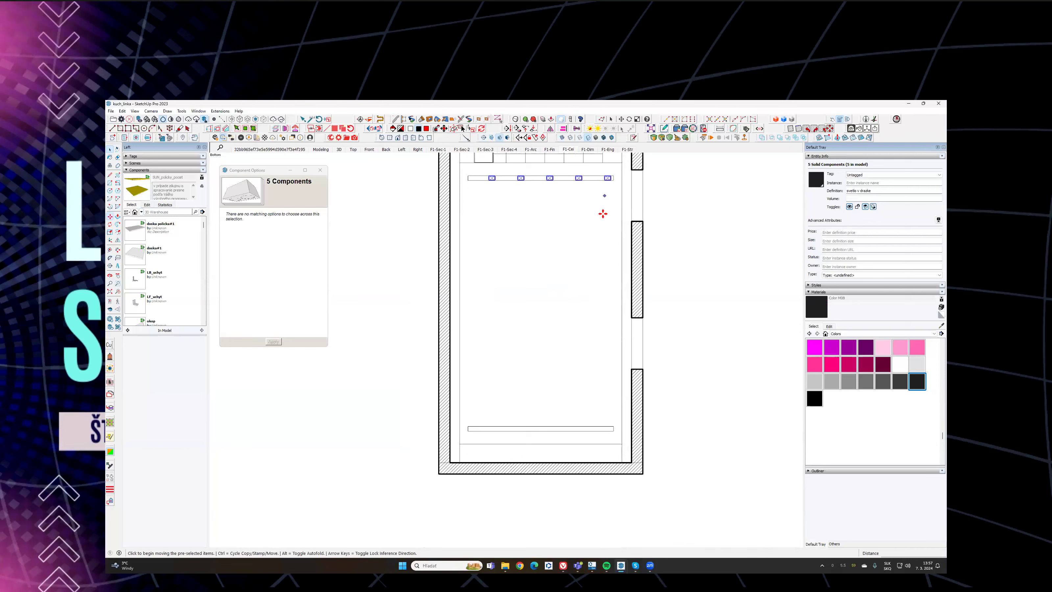
scroll(621, 177, "up", 2)
key("ctrl")
left_click(609, 219)
scroll(562, 419, "up", 3)
left_click(563, 414)
scroll(554, 418, "down", 5)
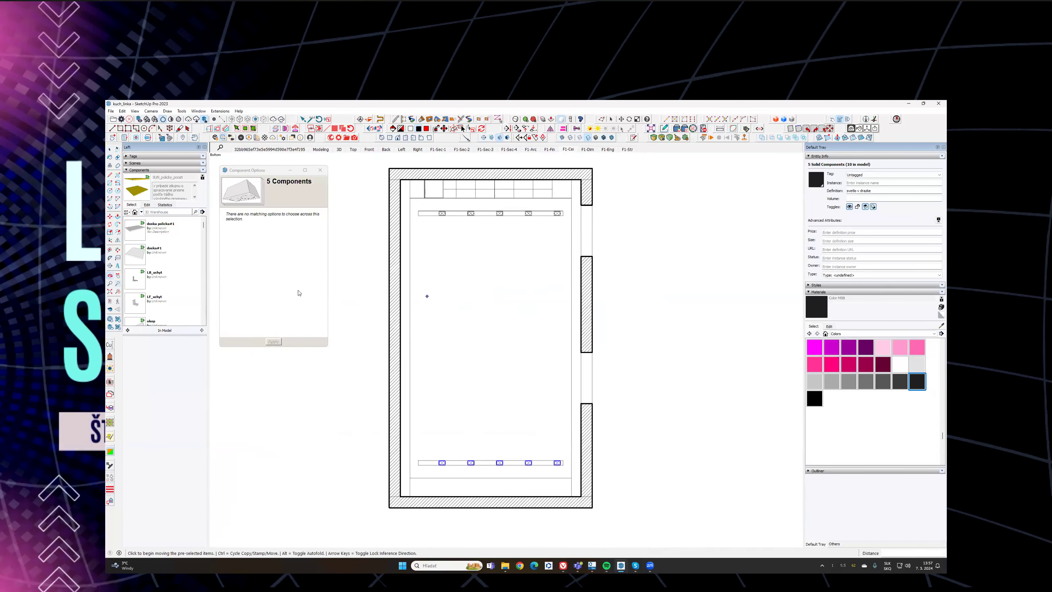
Step: Add the first row of spotlights to the selected copies and group all ten together
scroll(147, 290, "down", 10)
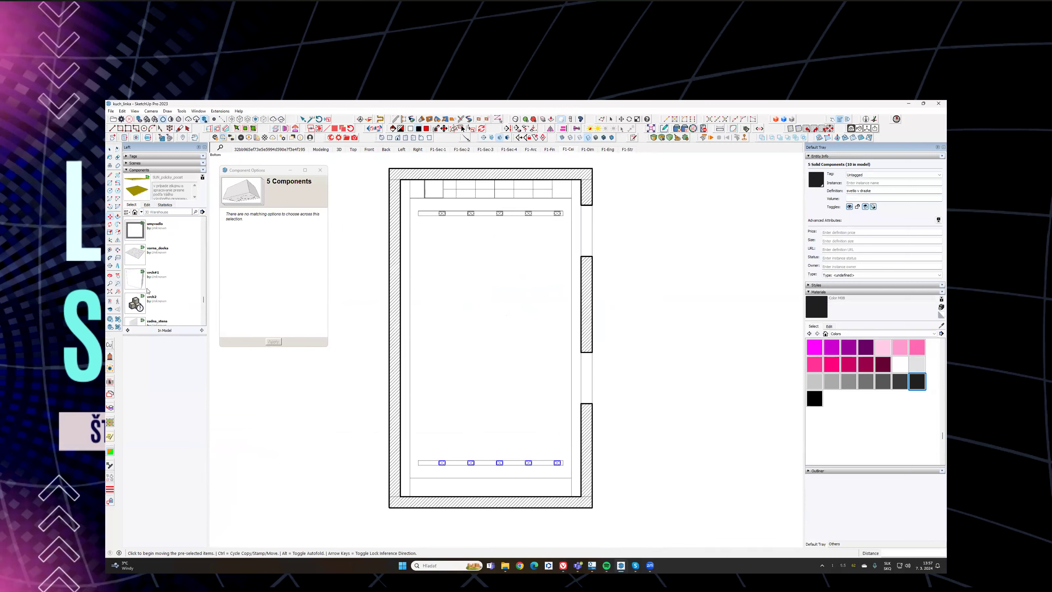
key("space")
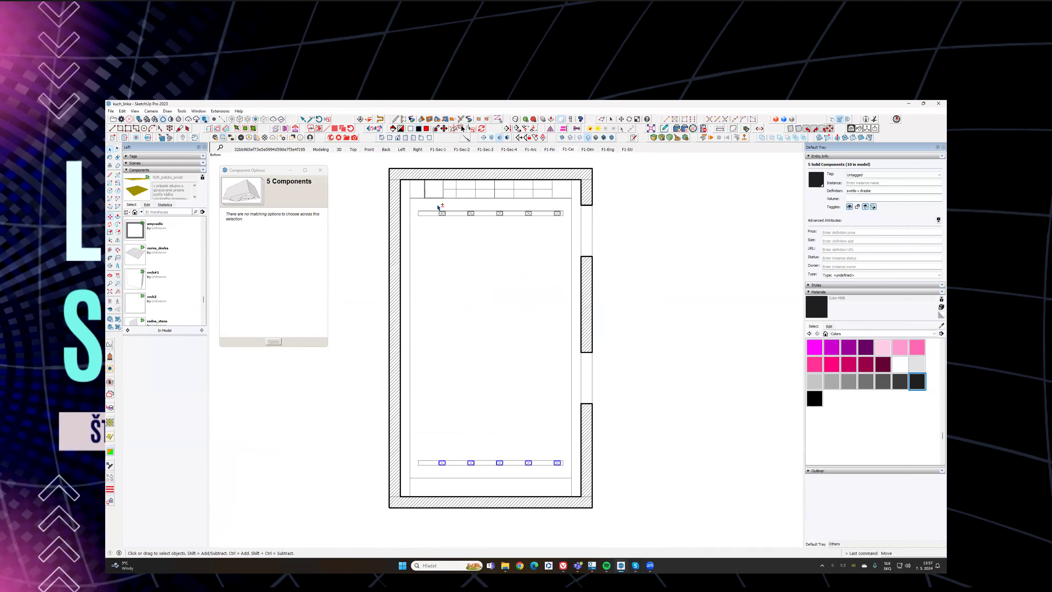
left_click_drag(562, 227, 562, 226, "shift")
key("ctrl+g")
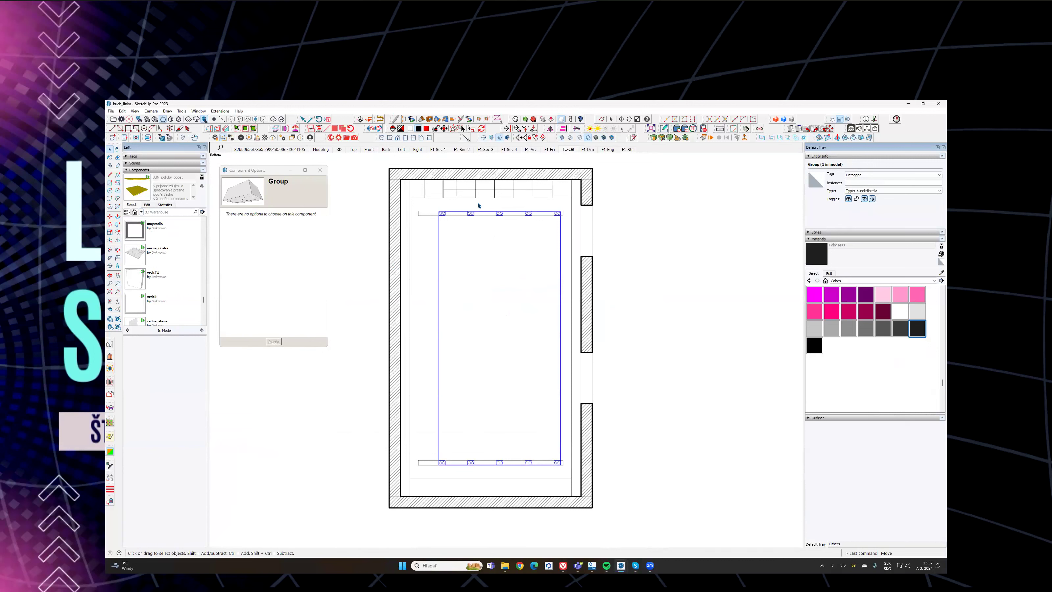
Step: Open the spotlight group for editing and insert the "grid light #1" component from the SUN lights collection on the ceiling between the grooves
double_click(470, 214)
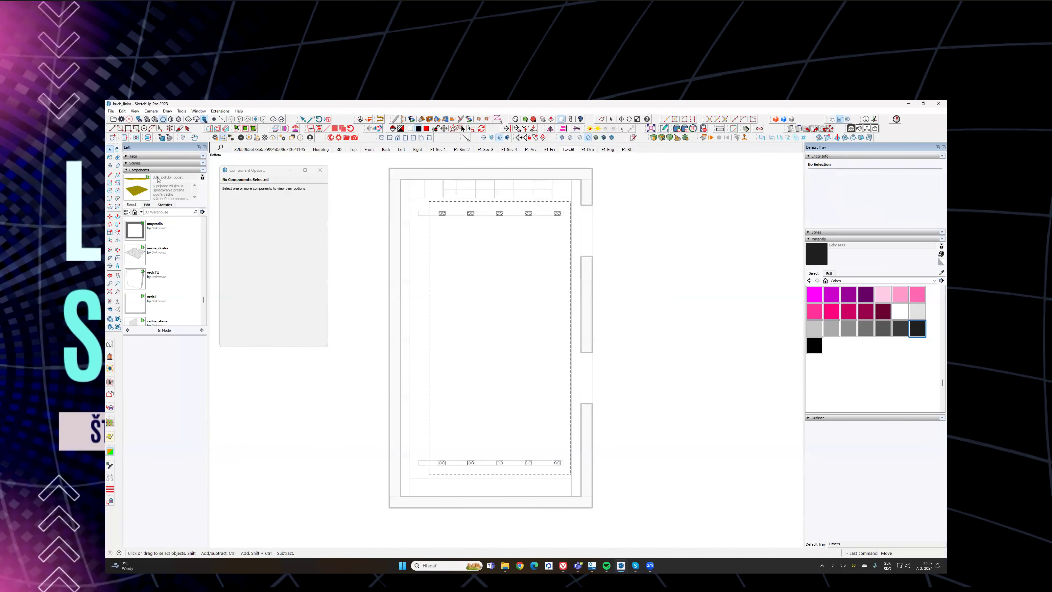
scroll(158, 249, "up", 5)
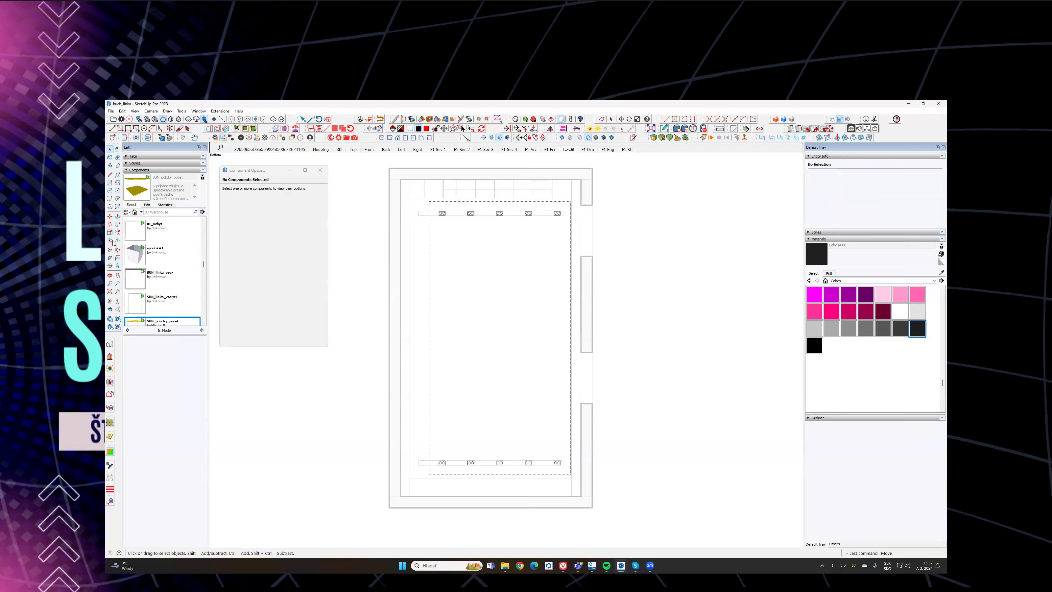
scroll(165, 274, "up", 1)
scroll(165, 253, "up", 4)
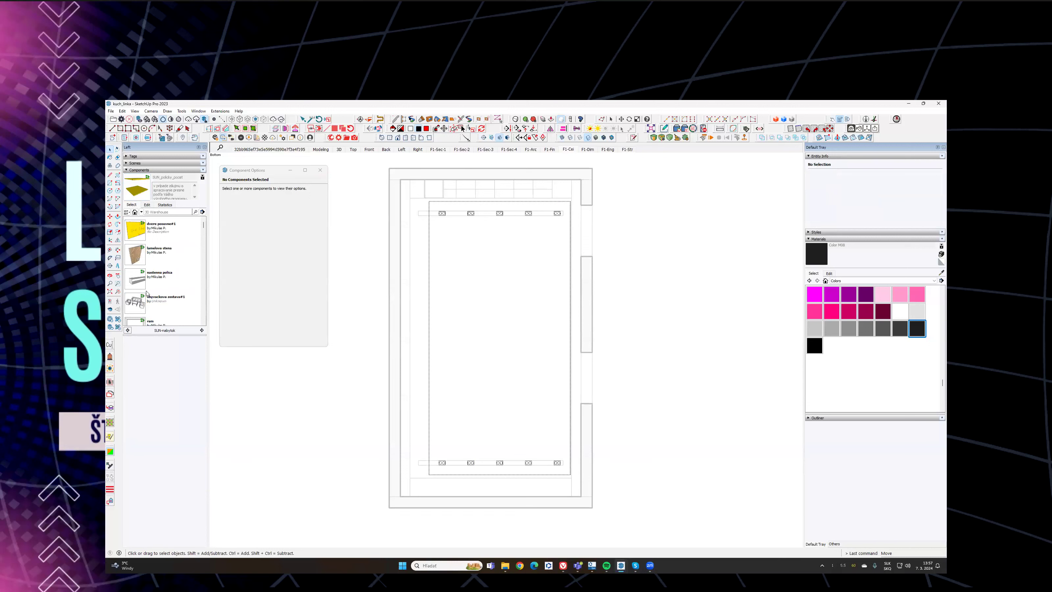
left_click(129, 331)
left_click(137, 259)
double_click(136, 231)
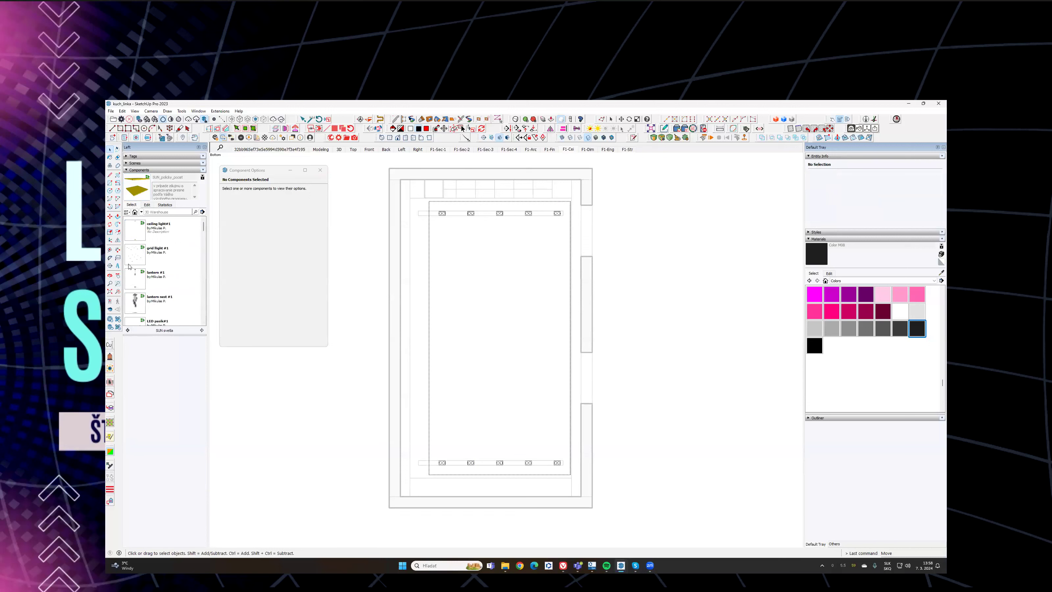
left_click(135, 253)
scroll(526, 402, "up", 3)
middle_click_drag(535, 411, 530, 344)
scroll(453, 411, "up", 3)
left_click(448, 418)
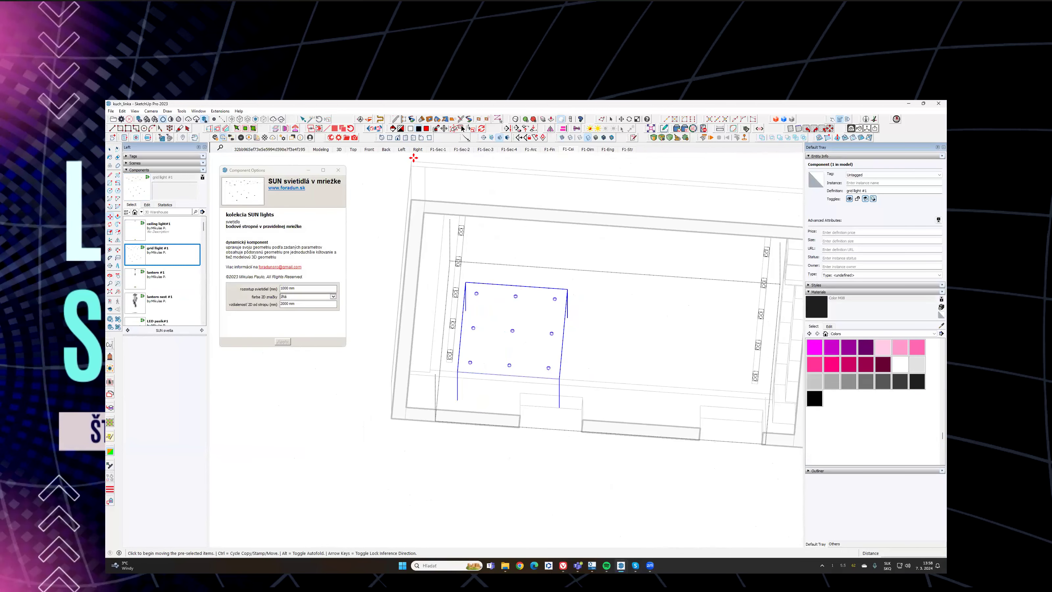
Step: Scale the light grid in both plan directions in the ceiling plan scene so it spans the area between the two spotlight rows
left_click(566, 150)
key("s")
left_click(524, 348)
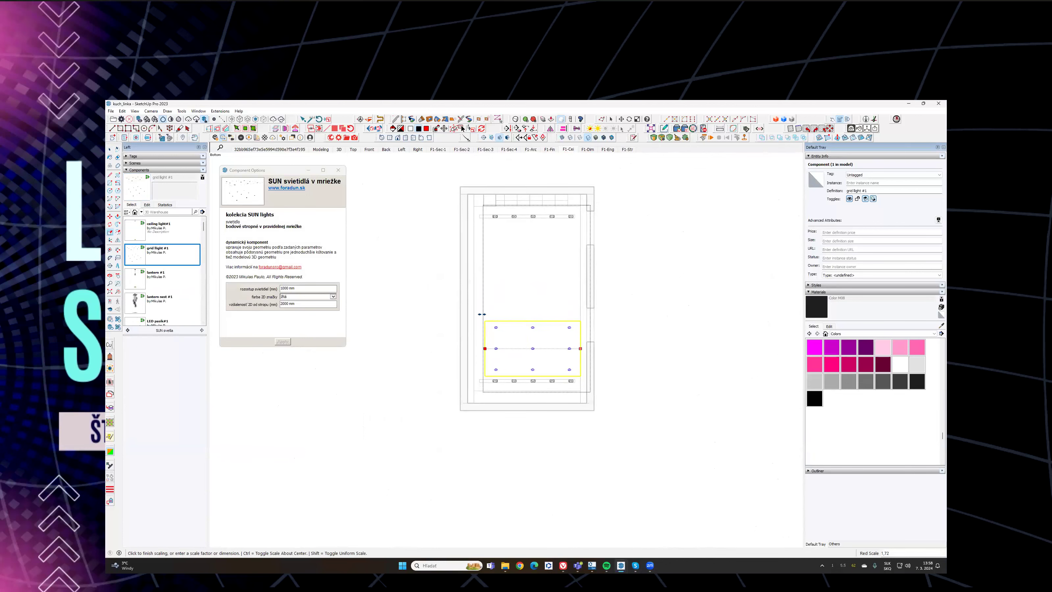
left_click(474, 299)
left_click(527, 321)
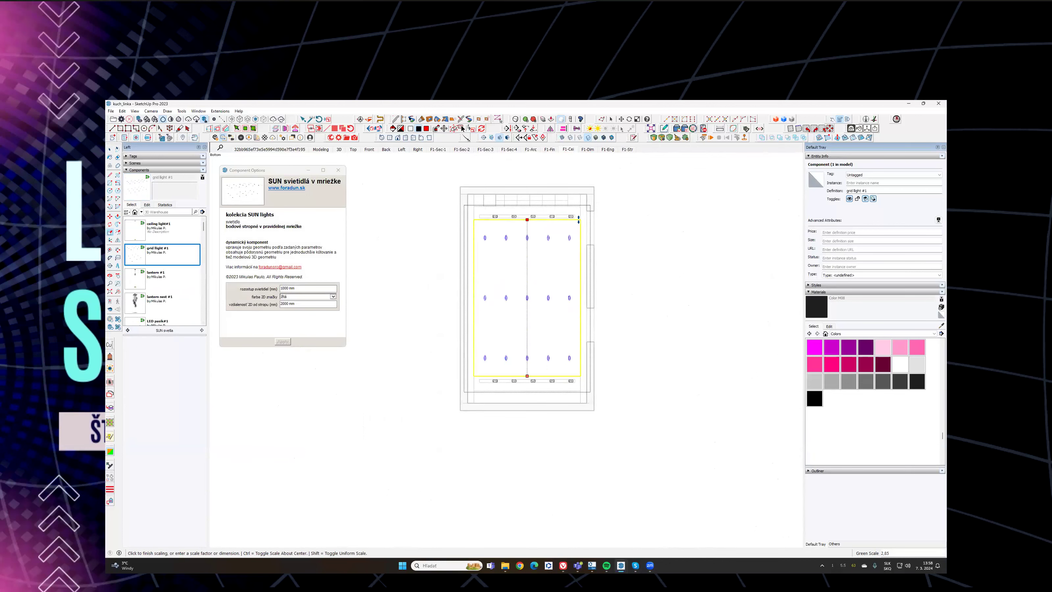
scroll(579, 220, "up", 2)
left_click(553, 216)
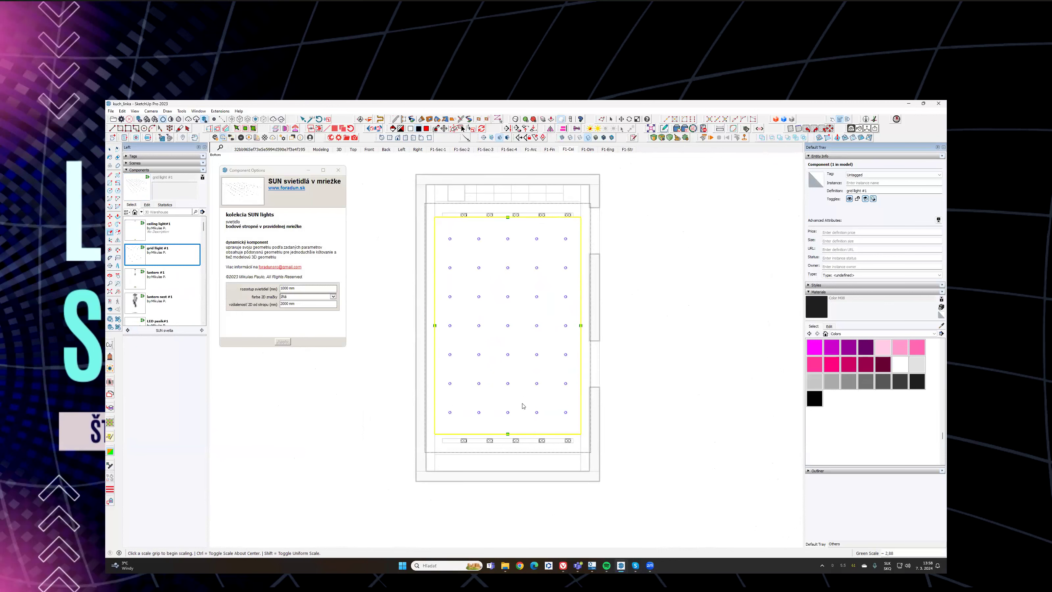
scroll(512, 419, "up", 3)
left_click(504, 443)
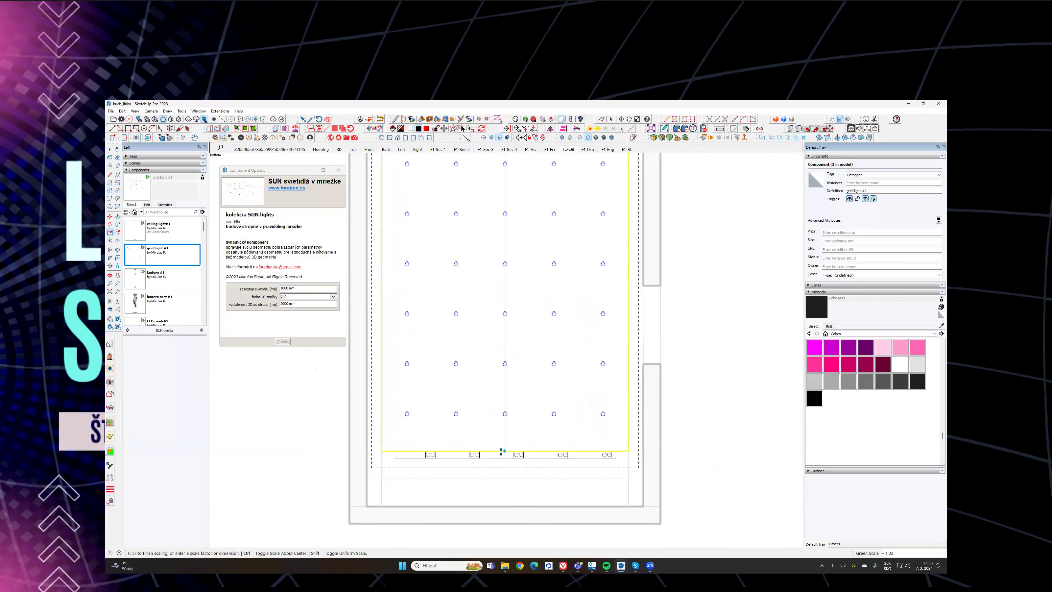
left_click(531, 408)
scroll(530, 408, "down", 2)
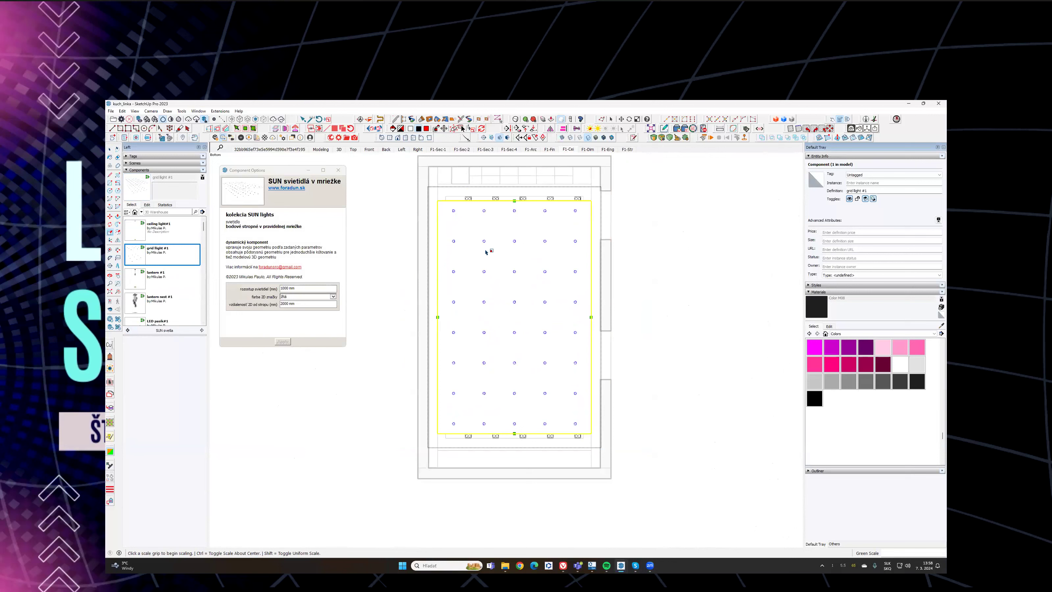
Step: Set the grid component's light spacing to 1500 mm, close the group and view the grid lights up close
left_click_drag(299, 287, 263, 286)
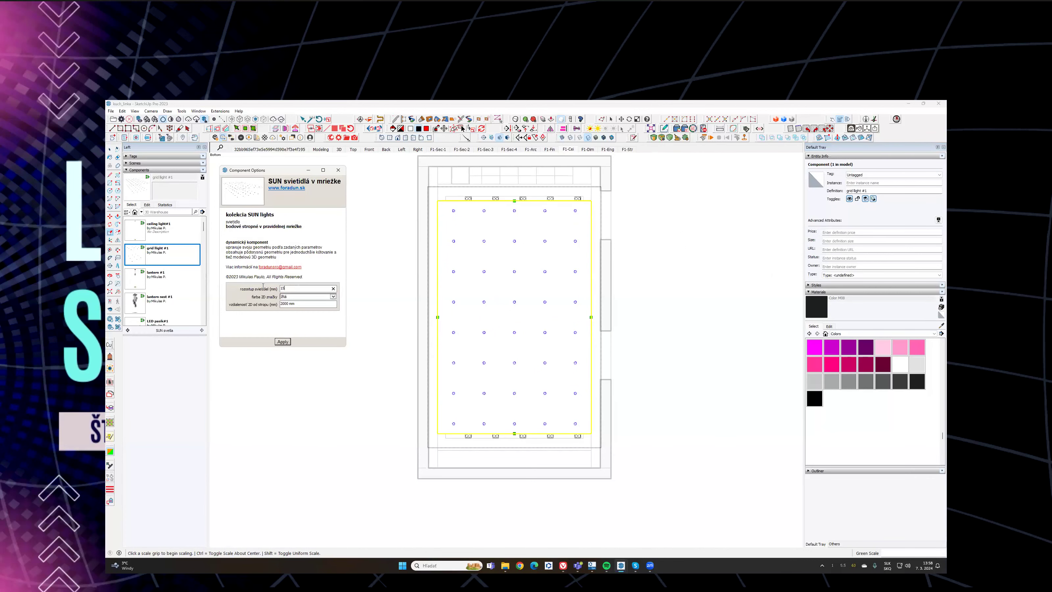
scroll(520, 297, "down", 2)
middle_click_drag(539, 293, 533, 252, "shift")
key("space")
left_click(615, 247)
scroll(508, 231, "up", 3)
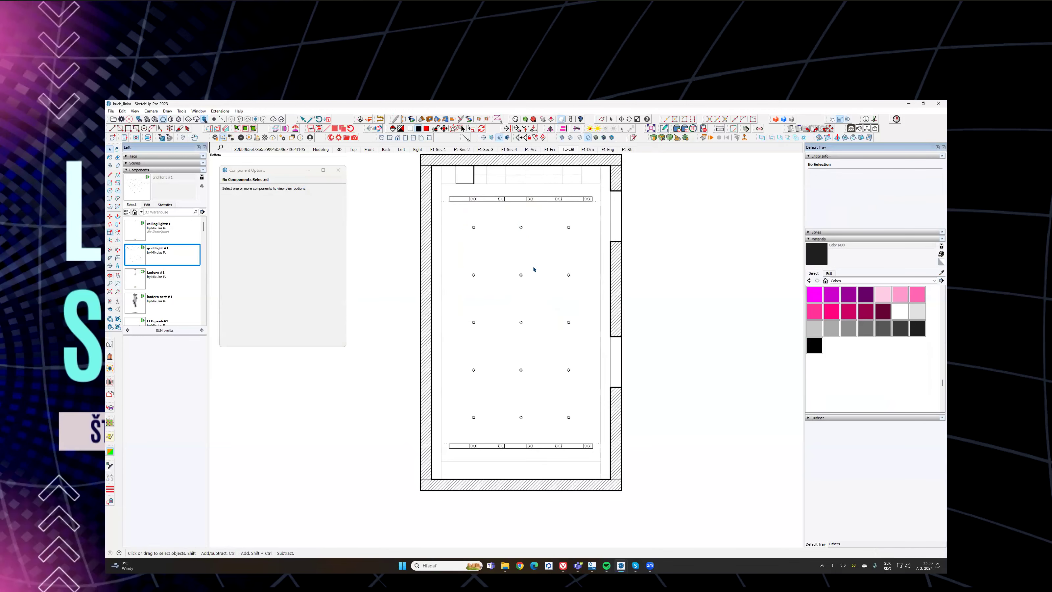
middle_click_drag(538, 289, 589, 352)
scroll(716, 279, "up", 3)
scroll(534, 192, "up", 3)
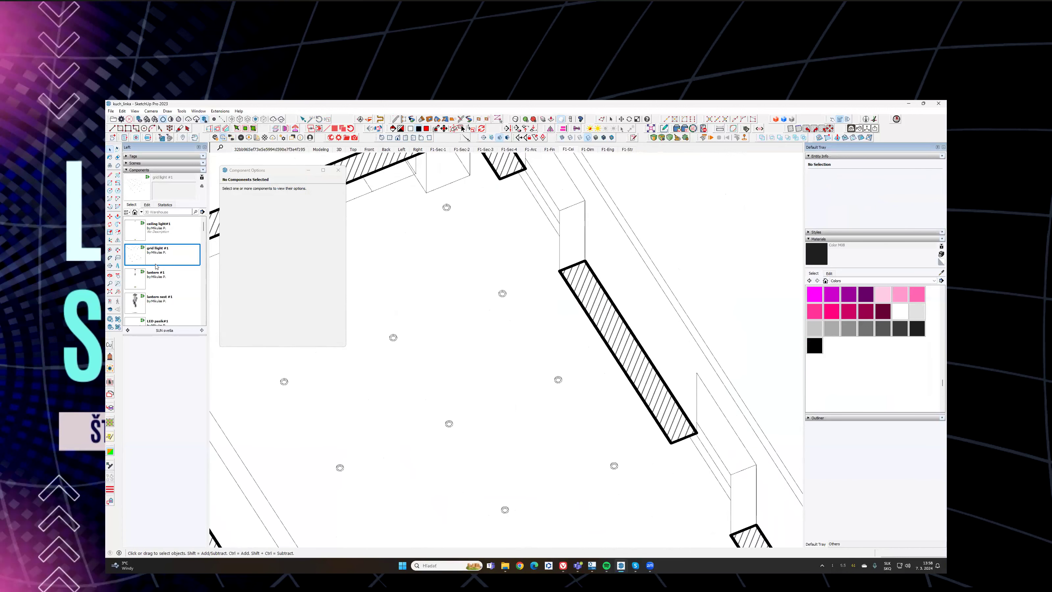
Step: Insert the LED pasik#1 component from the lights collection beside the wall opening's corner
scroll(146, 251, "down", 3)
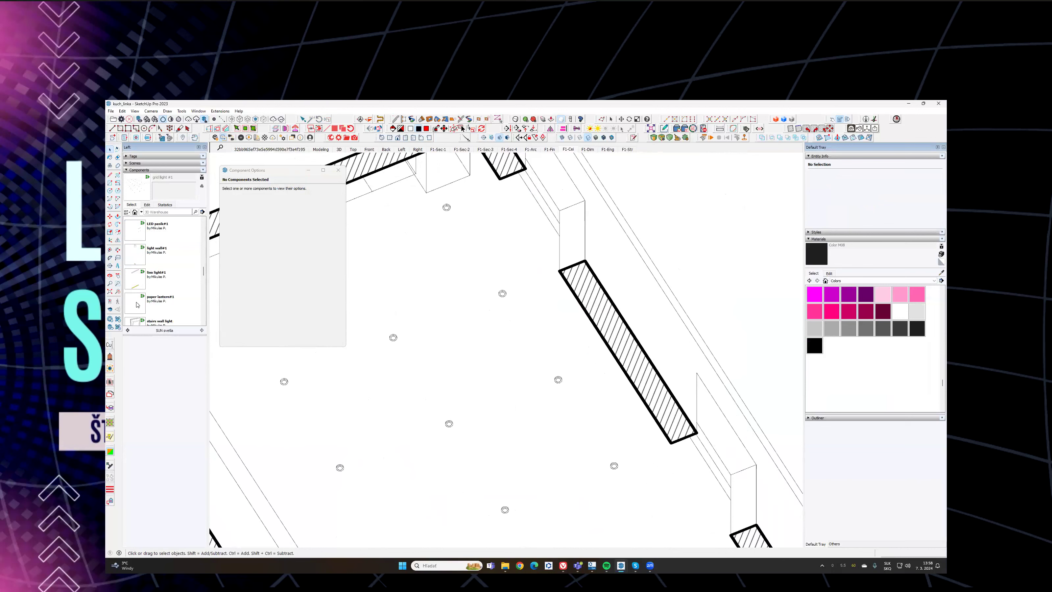
left_click(133, 282)
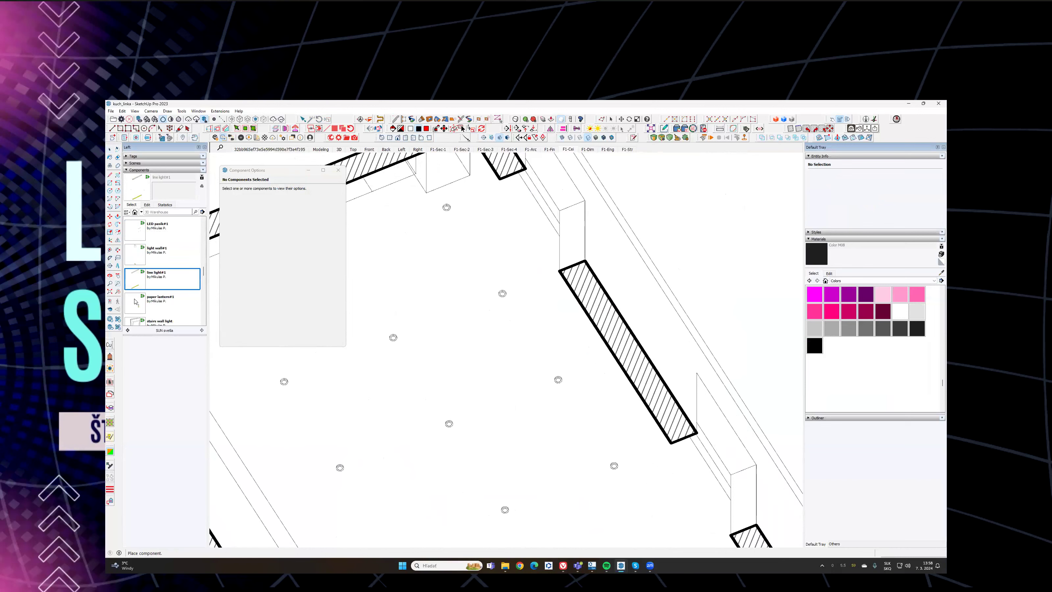
left_click(136, 255)
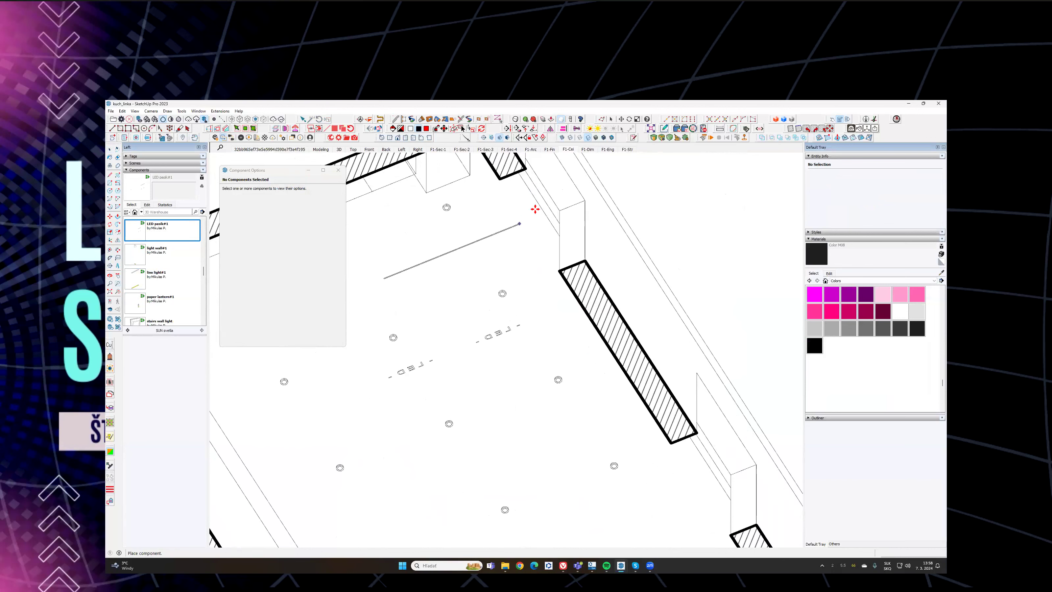
scroll(497, 298, "up", 5)
scroll(519, 274, "up", 3)
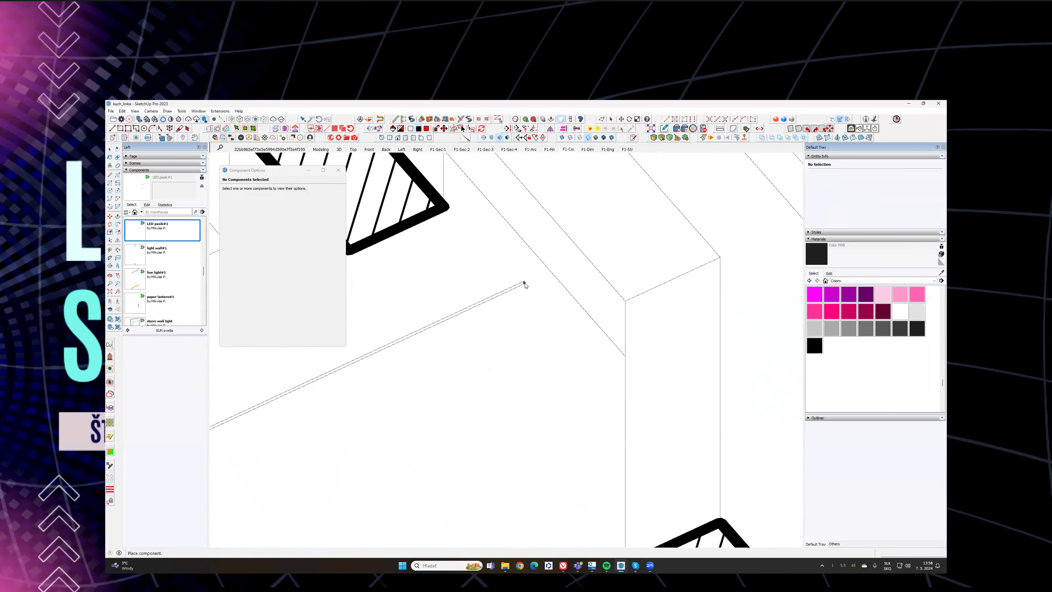
left_click(520, 280)
Step: Rotate the LED strip in plan so that it runs parallel to the wall edge
key("m")
scroll(516, 309, "up", 3)
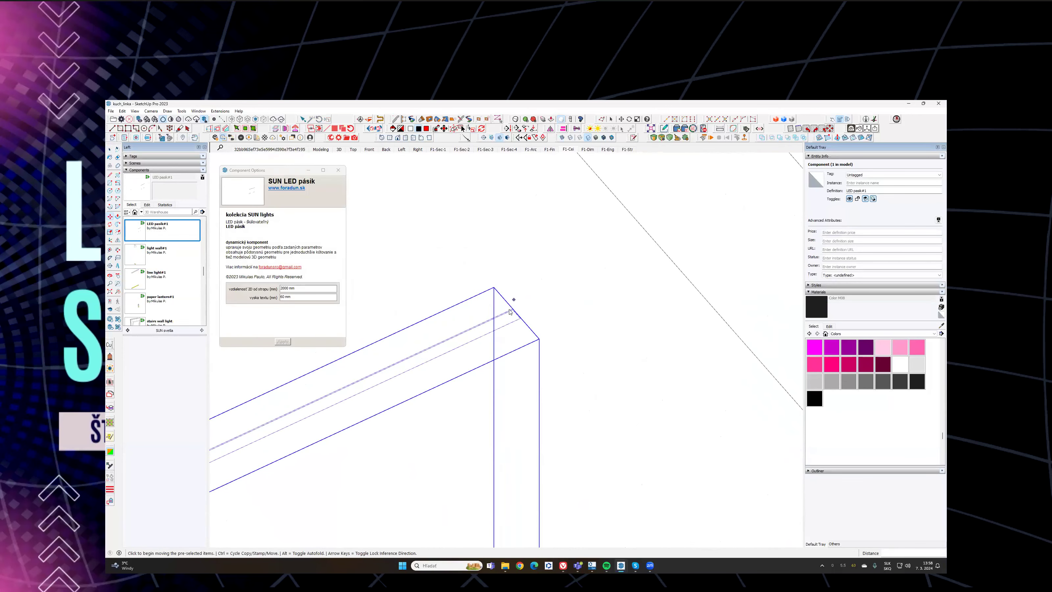
scroll(515, 309, "up", 3)
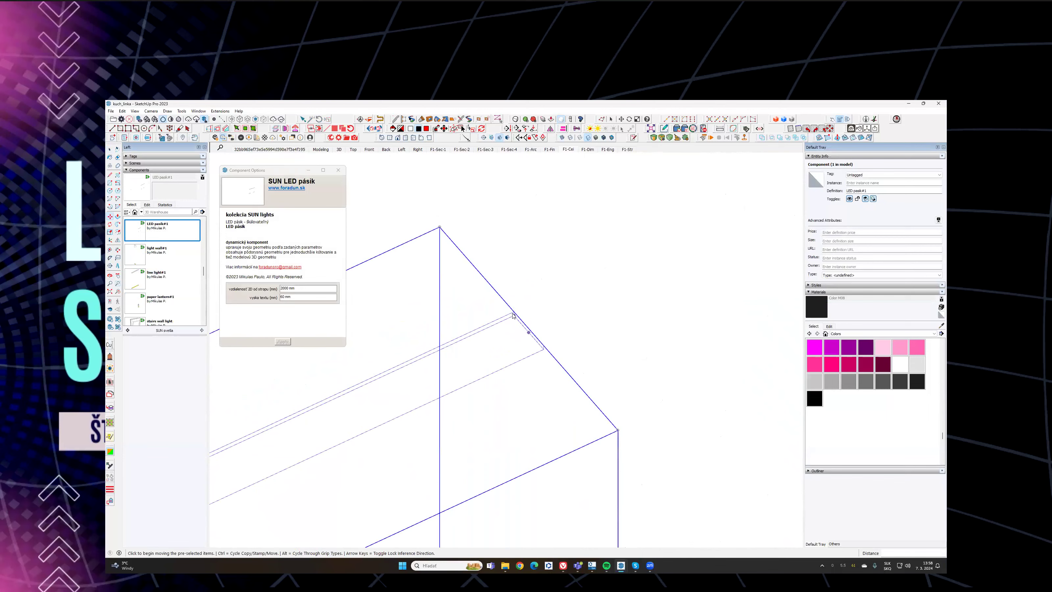
key("q")
scroll(506, 322, "down", 5)
left_click(505, 327)
left_click(482, 338)
left_click(504, 344)
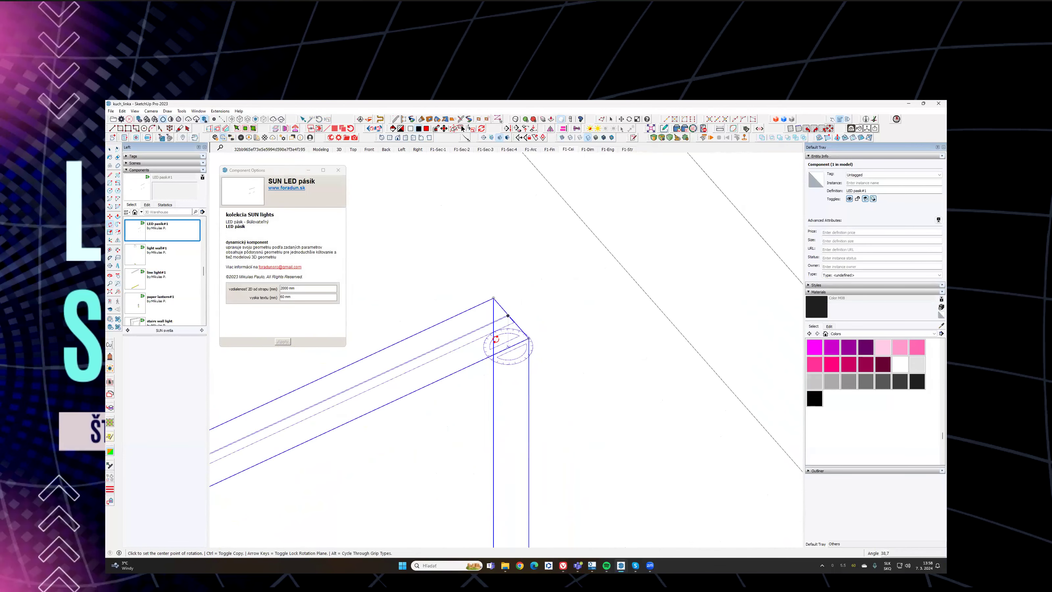
left_click(507, 302)
Step: Rotate the LED strip 90° about its long axis
middle_click_drag(468, 318, 533, 398)
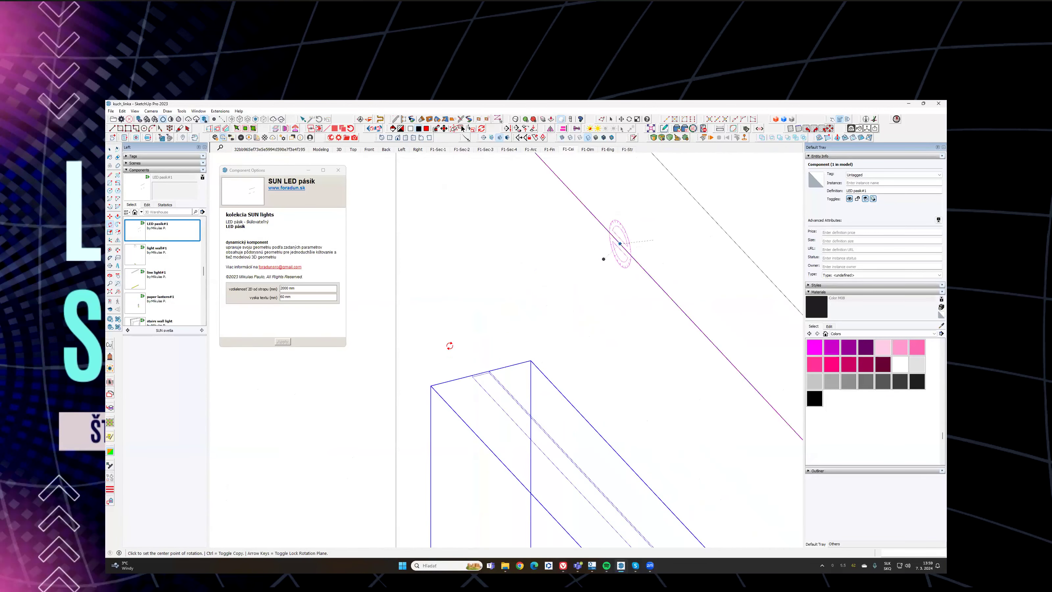
left_click(615, 238)
left_click(478, 365)
middle_click_drag(652, 275, 553, 291)
scroll(554, 291, "down", 2)
scroll(554, 291, "up", 3)
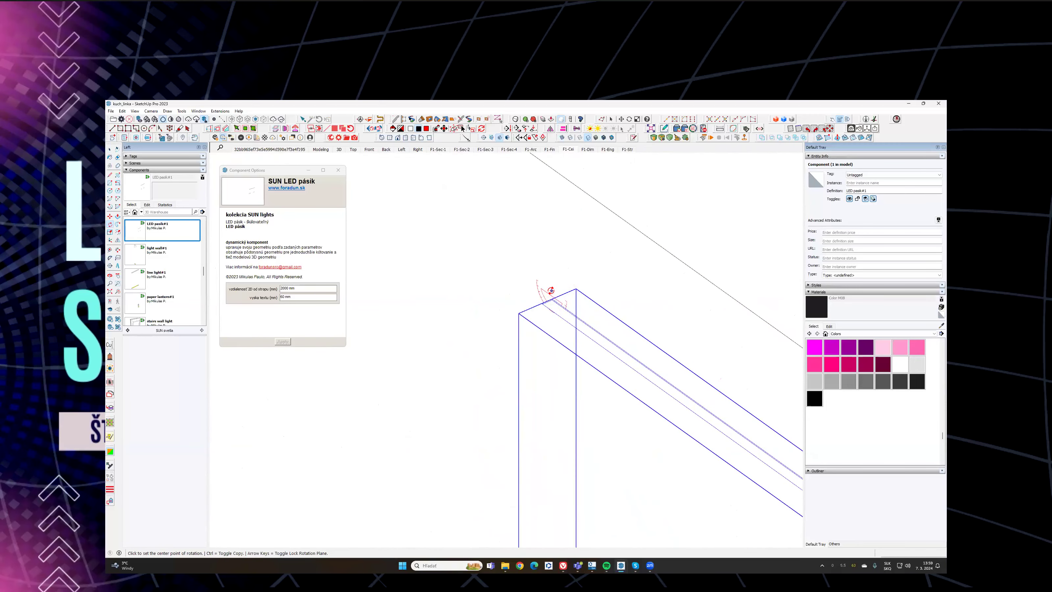
left_click(541, 303)
left_click(554, 301)
left_click(556, 281)
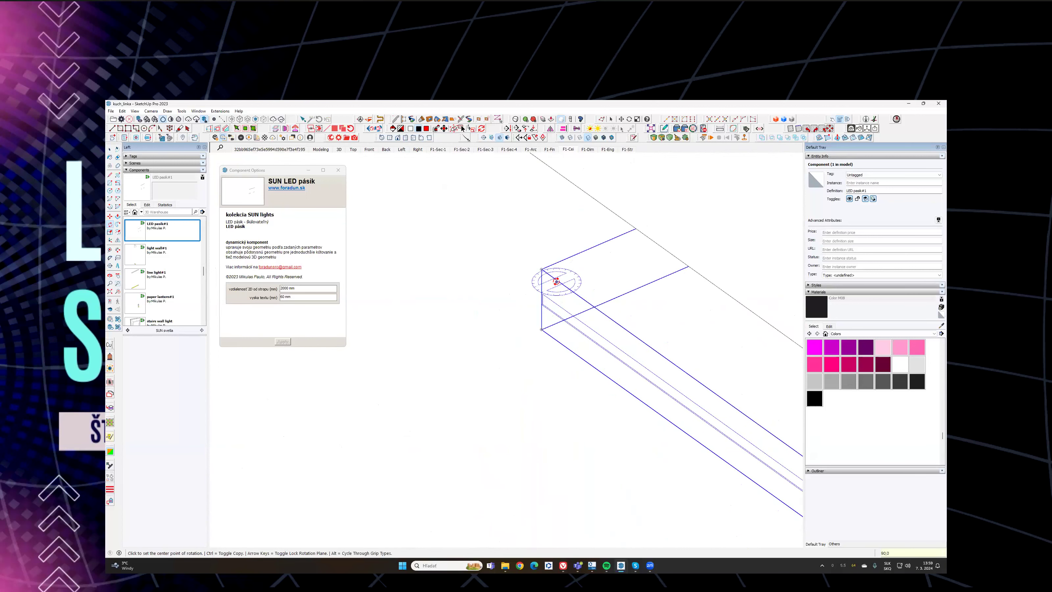
Step: Move the LED strip by its end corner into the wall opening near the kitchen units
key("m")
scroll(556, 302, "up", 3)
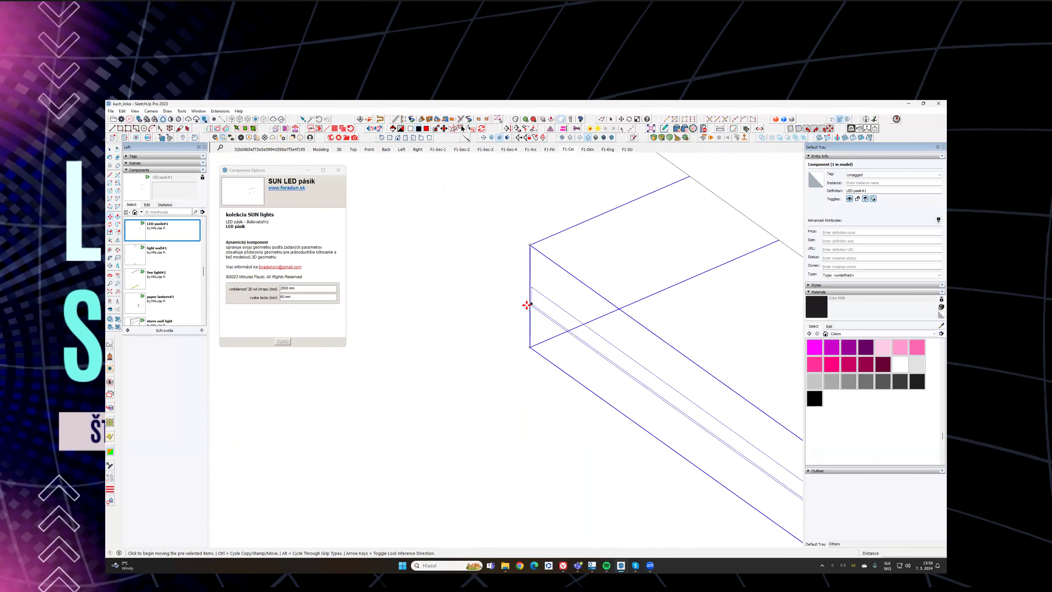
left_click(530, 305)
scroll(687, 209, "down", 5)
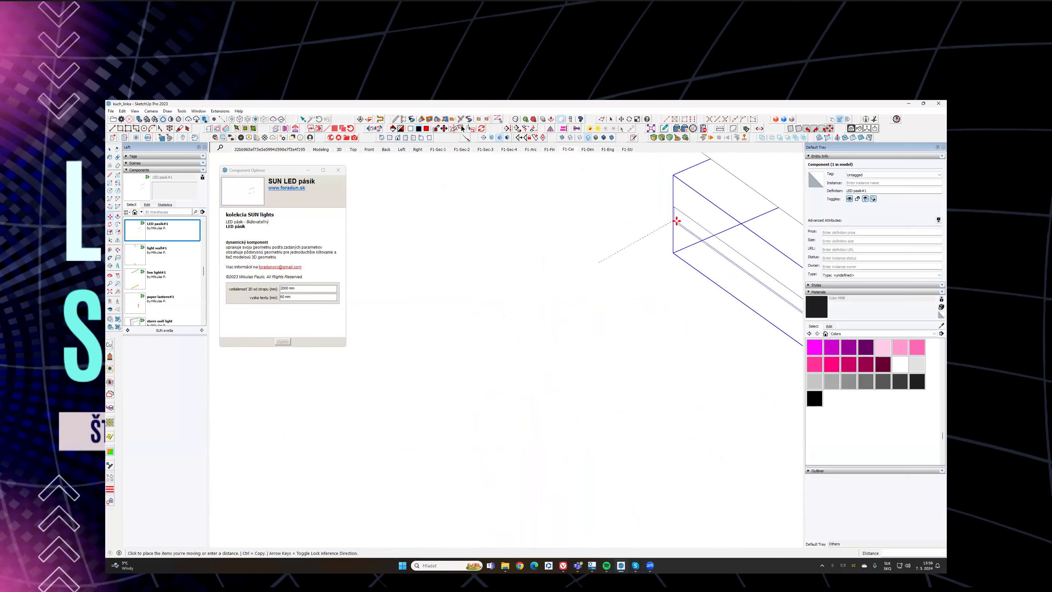
scroll(671, 219, "down", 7)
middle_click_drag(672, 220, 640, 256)
scroll(640, 256, "up", 5)
middle_click_drag(606, 204, 439, 139)
middle_click_drag(679, 242, 290, 176)
middle_click_drag(636, 258, 709, 244)
scroll(605, 197, "up", 6)
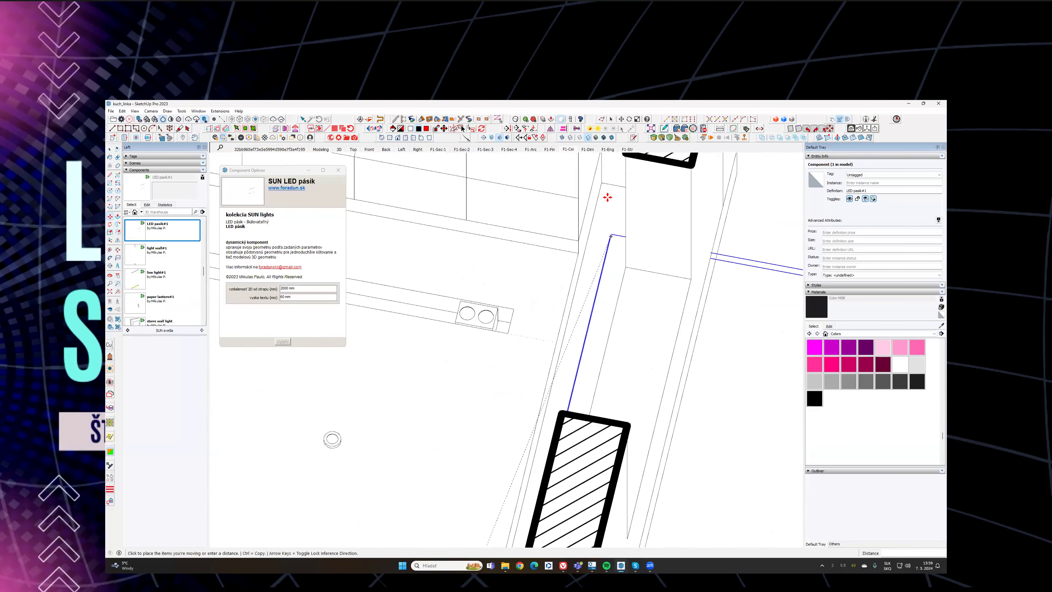
scroll(585, 167, "up", 8)
mouse_move(587, 162)
middle_mouse_down("shift")
mouse_move(579, 259)
mouse_move(742, 294)
mouse_move(758, 284)
mouse_move(741, 335)
mouse_move(613, 275)
mouse_move(599, 280)
mouse_move(610, 281)
mouse_move(545, 242)
mouse_move(549, 223)
mouse_move(502, 277)
mouse_move(583, 271)
mouse_move(577, 294)
mouse_move(435, 174)
mouse_move(434, 163)
middle_mouse_up("shift")
left_click(580, 259)
Step: Hide the level group beside the wall opening where the LED strip sits
scroll(584, 271, "up", 3)
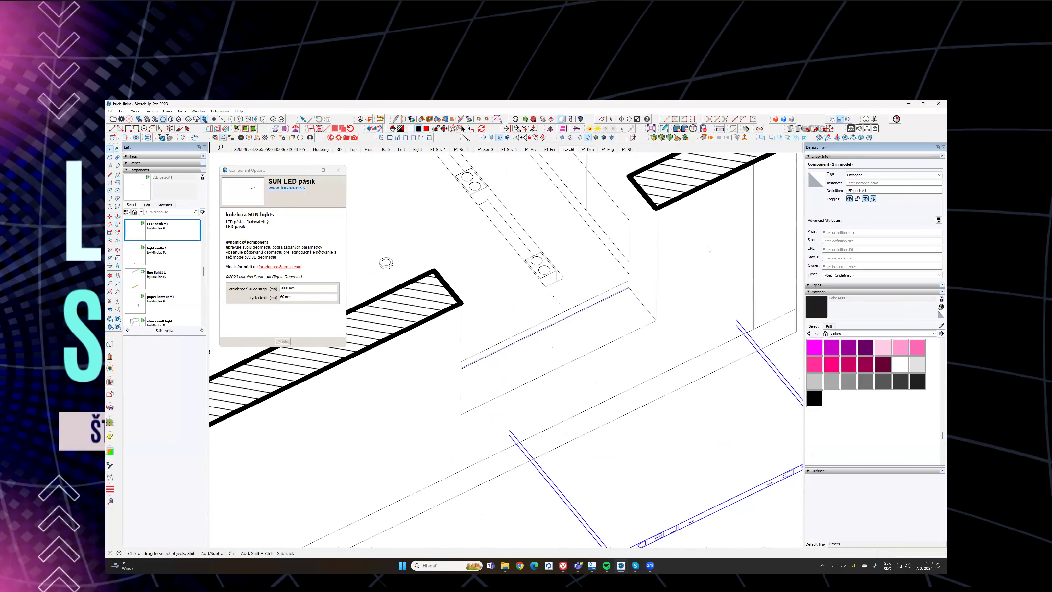
right_click(699, 251)
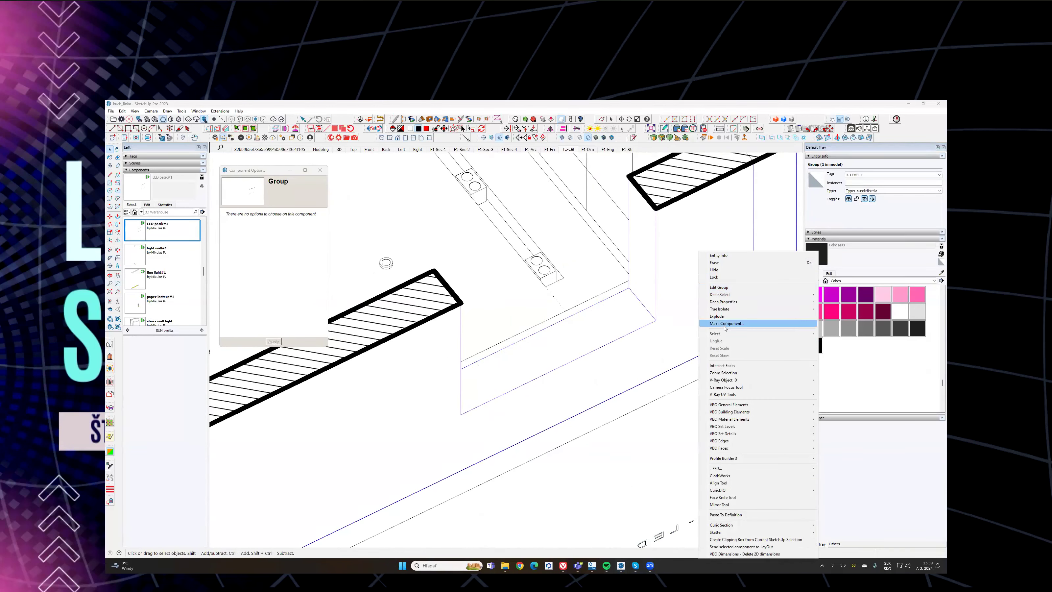
left_click(714, 270)
middle_click_drag(685, 289, 661, 332)
left_click(662, 333)
scroll(661, 331, "up", 5)
key("m")
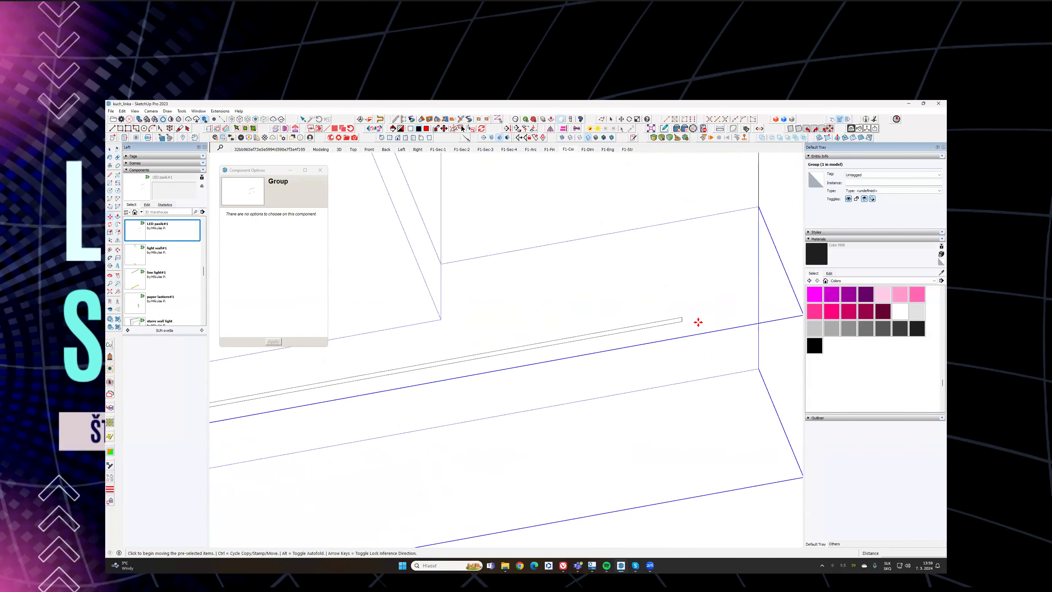
left_click(664, 311)
scroll(669, 323, "up", 4)
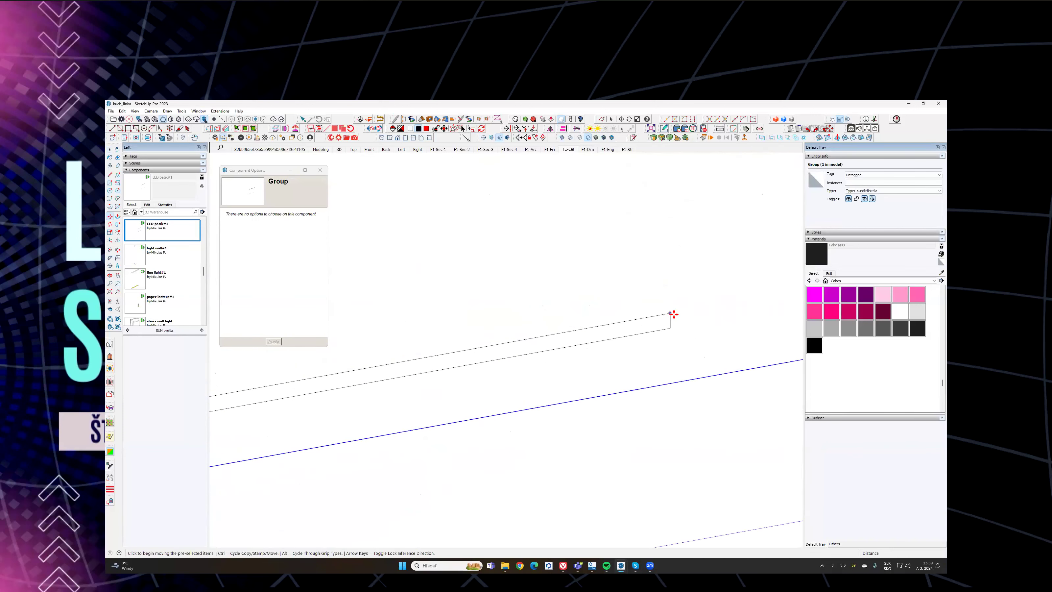
left_click(676, 335)
middle_click_drag(676, 334, 603, 300)
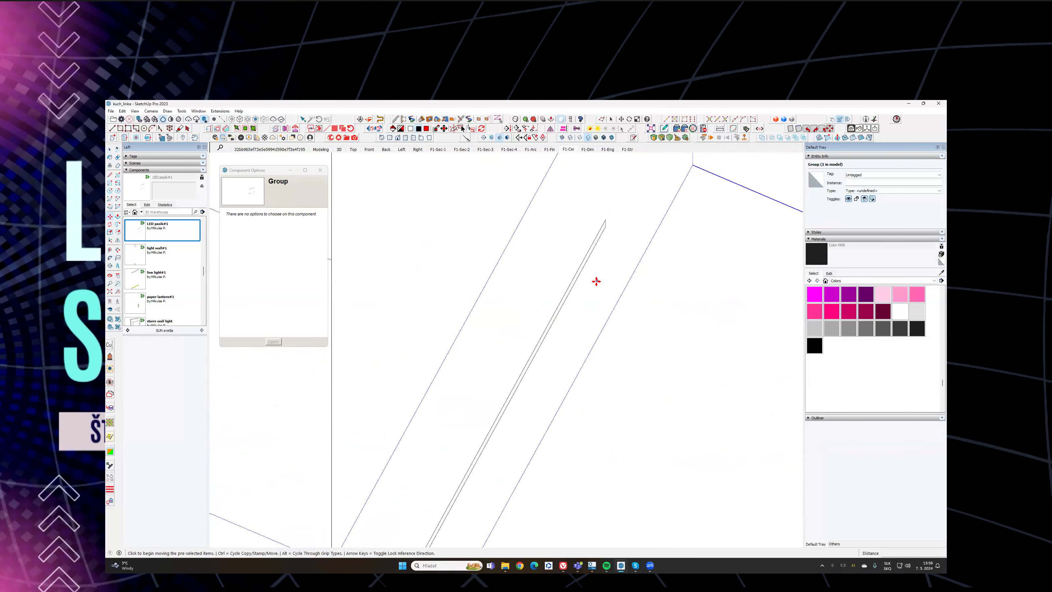
left_click(668, 315)
key("space")
Step: Select the LED strip and move it sideways by about 26 mm within the ceiling recess
scroll(665, 310, "down", 3)
left_click(609, 289)
left_click(611, 288)
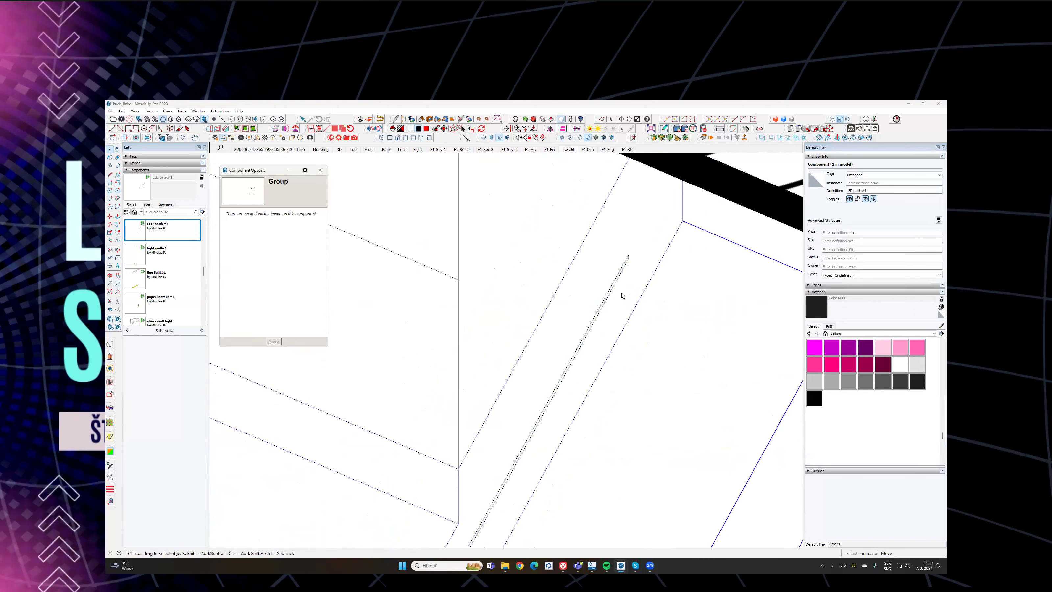
left_click(612, 288)
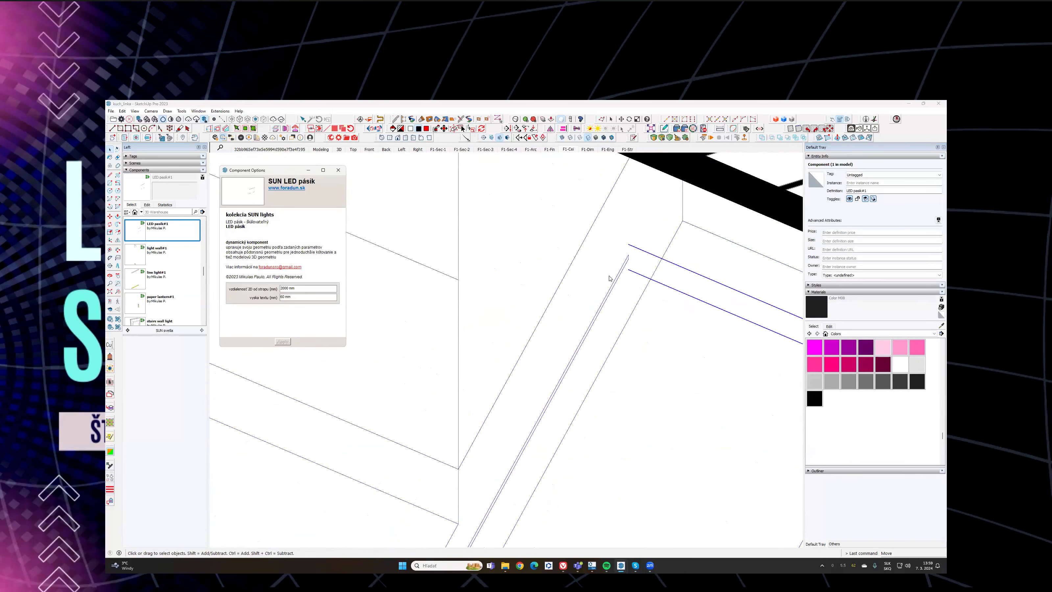
middle_click_drag(537, 270, 635, 276)
key("m")
scroll(646, 261, "up", 5)
scroll(659, 249, "up", 1)
left_click(688, 237)
left_click(579, 229)
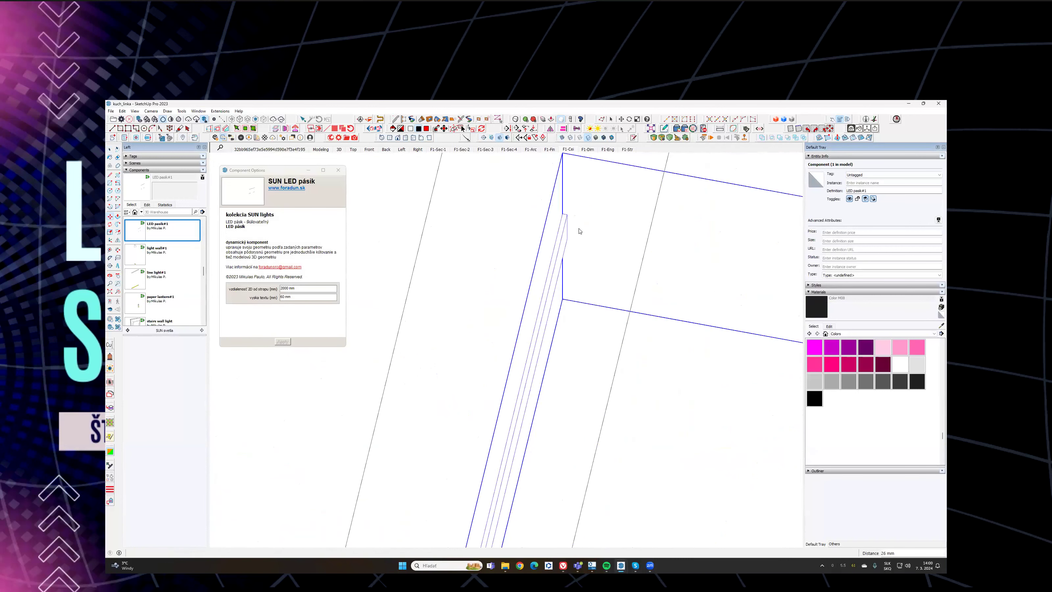
scroll(578, 229, "down", 2)
left_click(555, 253)
scroll(575, 186, "down", 2)
left_click(596, 168)
Step: Move the LED strip along its length until its end lines up with the recess's vertical corner edge
scroll(597, 277, "down", 3)
middle_click_drag(596, 277, 650, 306)
scroll(679, 325, "up", 5)
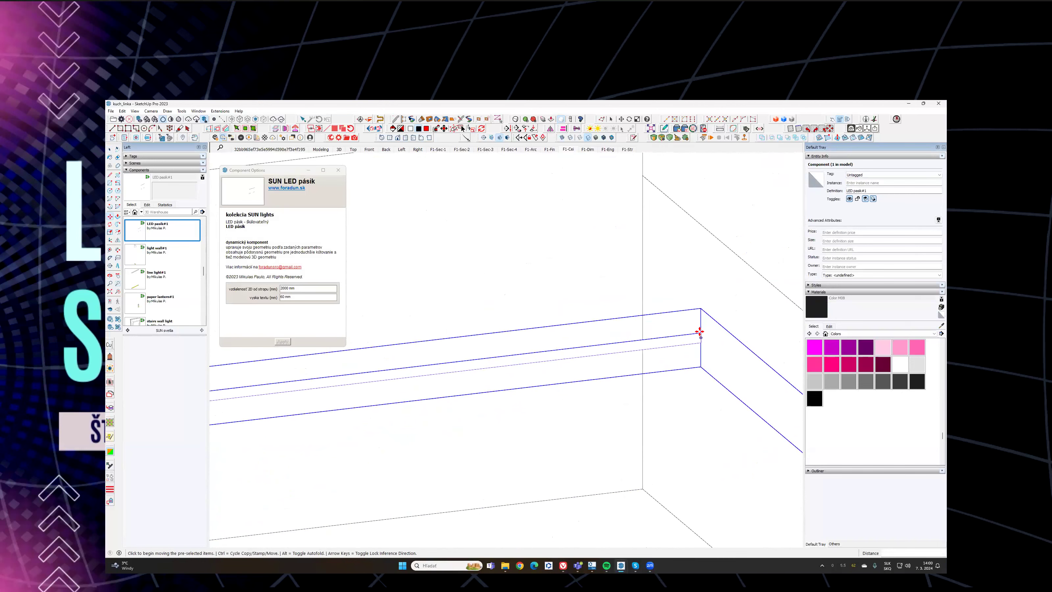
left_click(690, 333)
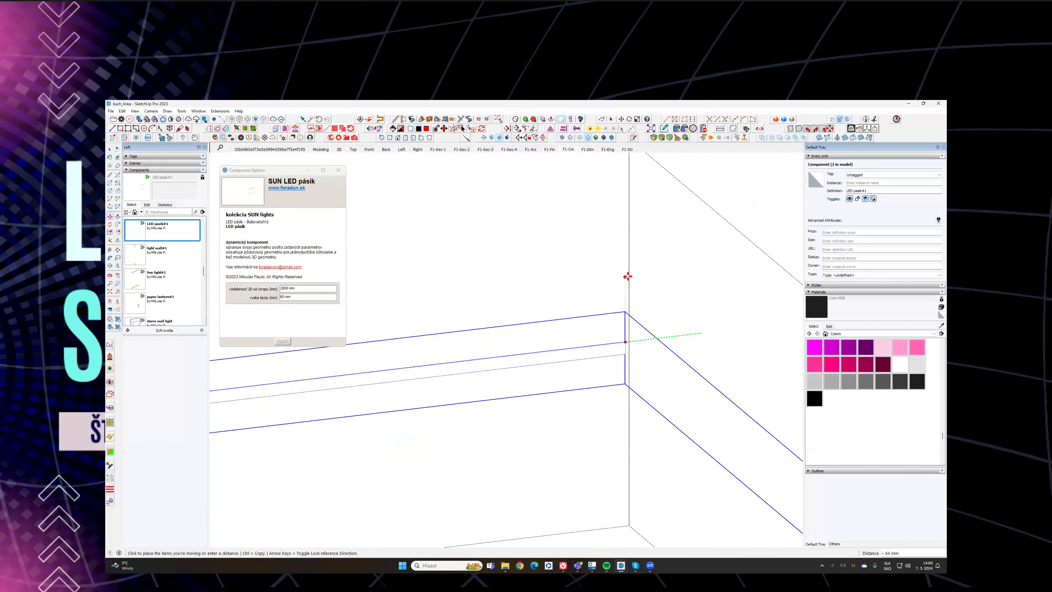
scroll(628, 291, "down", 2)
middle_click_drag(628, 290, 515, 343)
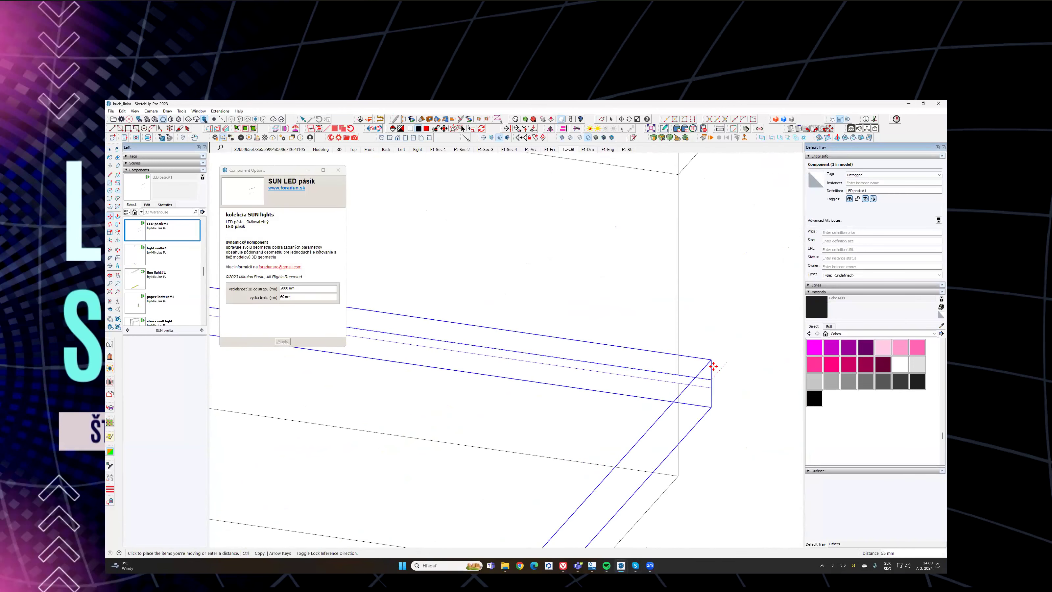
left_click(678, 353)
Step: Move the LED strip down to the lower end of the recess's corner edge
left_click(671, 366)
scroll(673, 369, "up", 3)
middle_click_drag(679, 491, 682, 391, "shift")
left_click(682, 386)
scroll(735, 341, "down", 3)
middle_click_drag(735, 341, 768, 342, "shift")
scroll(550, 340, "down", 5)
middle_click_drag(690, 365, 538, 352)
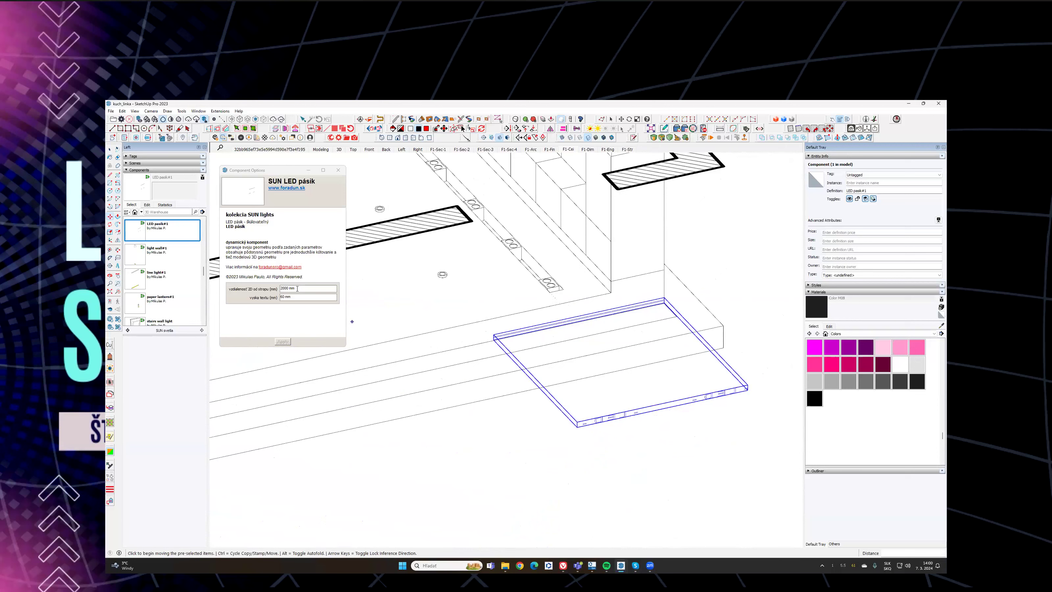
Step: Set the LED strip's 3D distance from the ceiling to 100 mm in its component options
left_click(298, 287)
type("10")
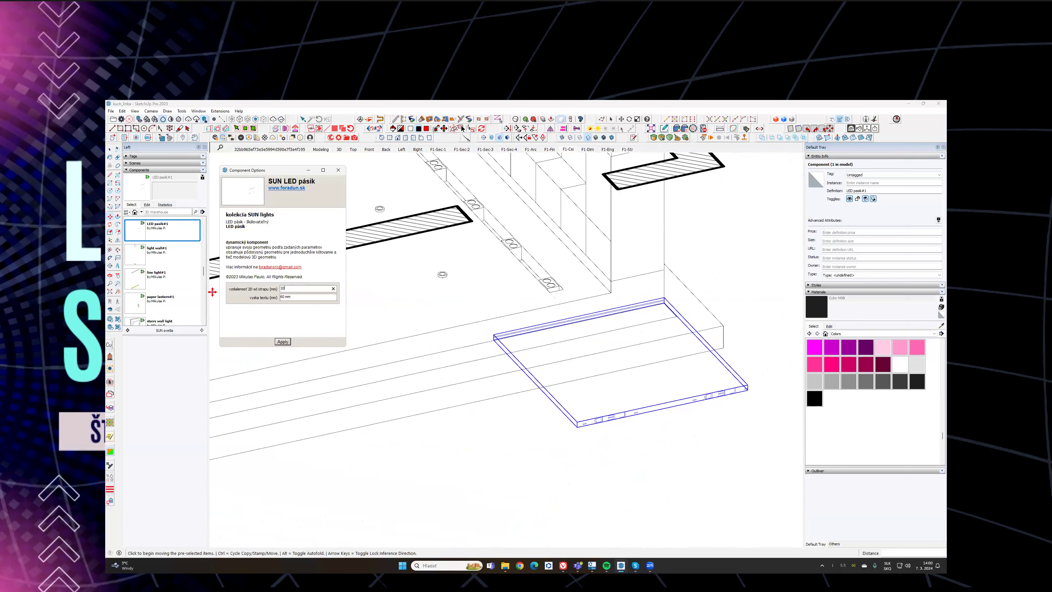
type("0")
key("Return")
Step: Scale the LED strip lengthwise by a factor of about 5.32, stretching its free end to the recess's opposite corner
scroll(675, 294, "up", 2)
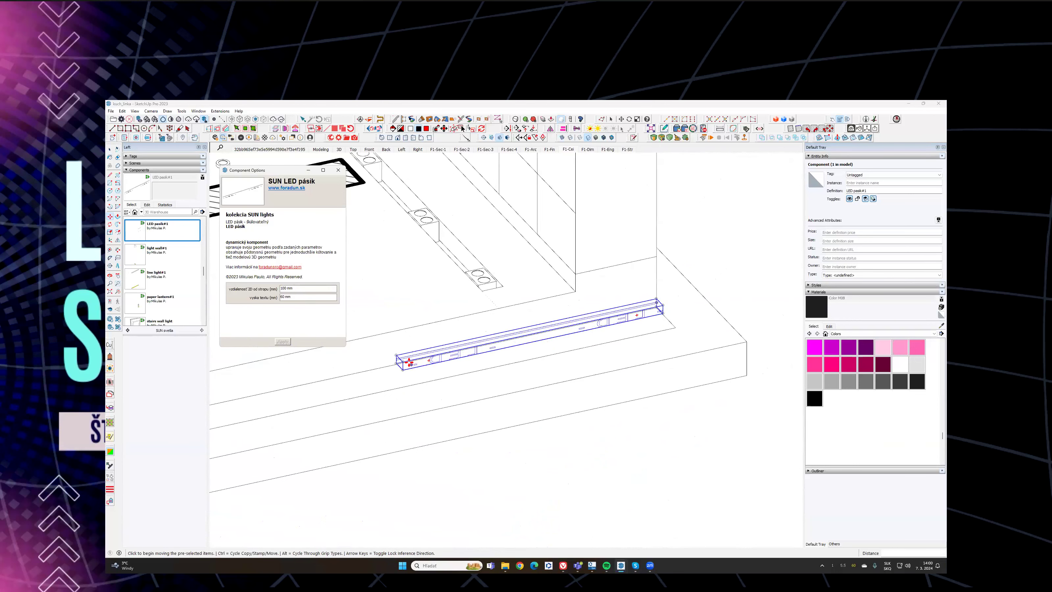
middle_click_drag(416, 362, 422, 363)
key("s")
left_click(403, 368)
scroll(369, 381, "down", 2)
scroll(369, 381, "down", 3)
middle_click_drag(341, 388, 706, 299, "shift")
middle_click_drag(463, 356, 500, 326, "shift")
scroll(622, 317, "down", 1)
scroll(500, 326, "up", 5)
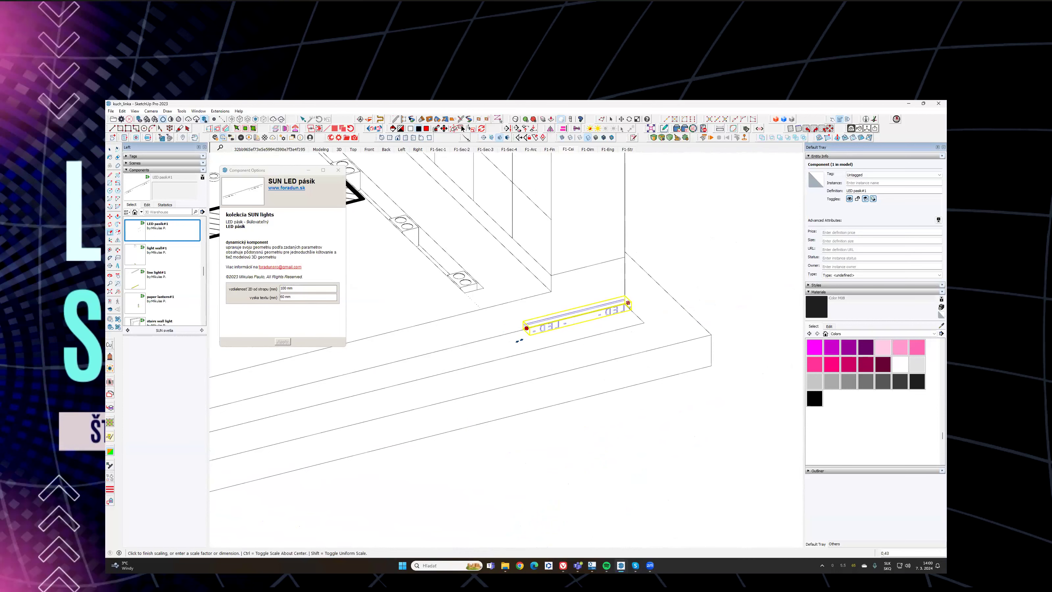
left_click(392, 362)
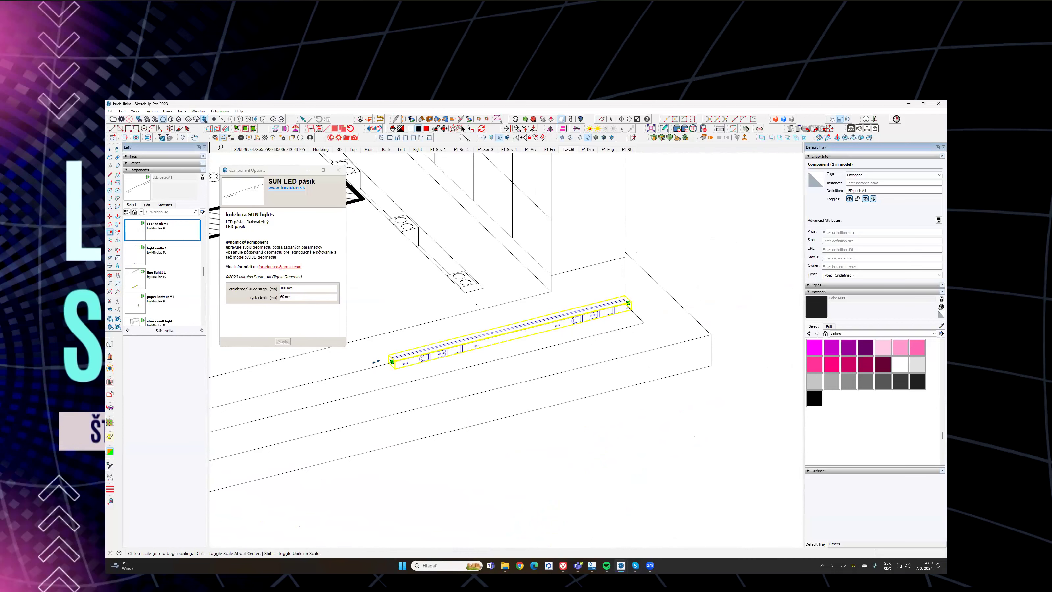
left_click(392, 362)
scroll(391, 361, "down", 6)
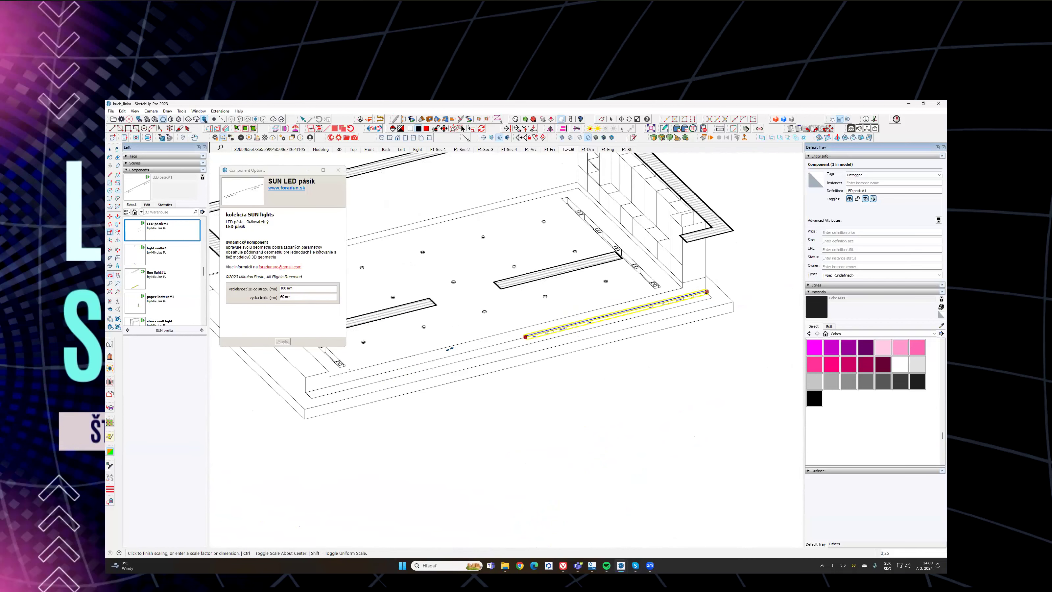
scroll(371, 373, "up", 2)
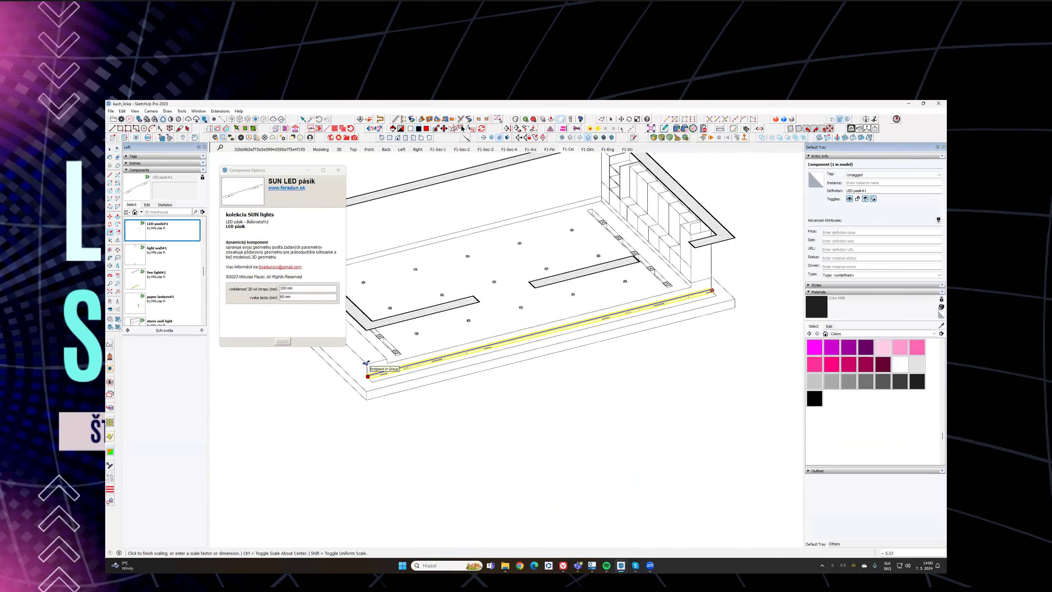
scroll(366, 363, "up", 3)
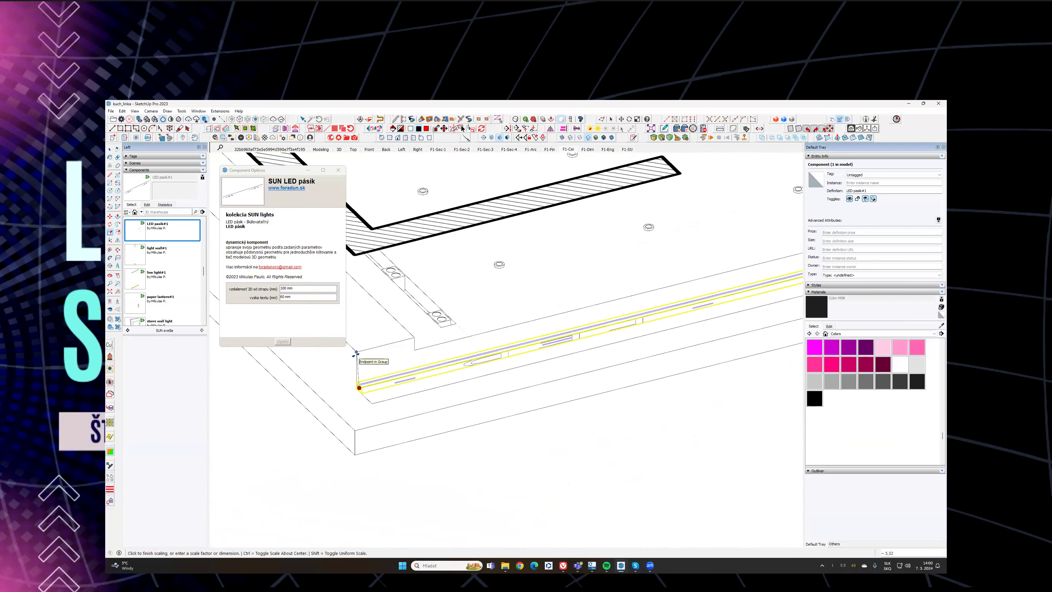
left_click(358, 387)
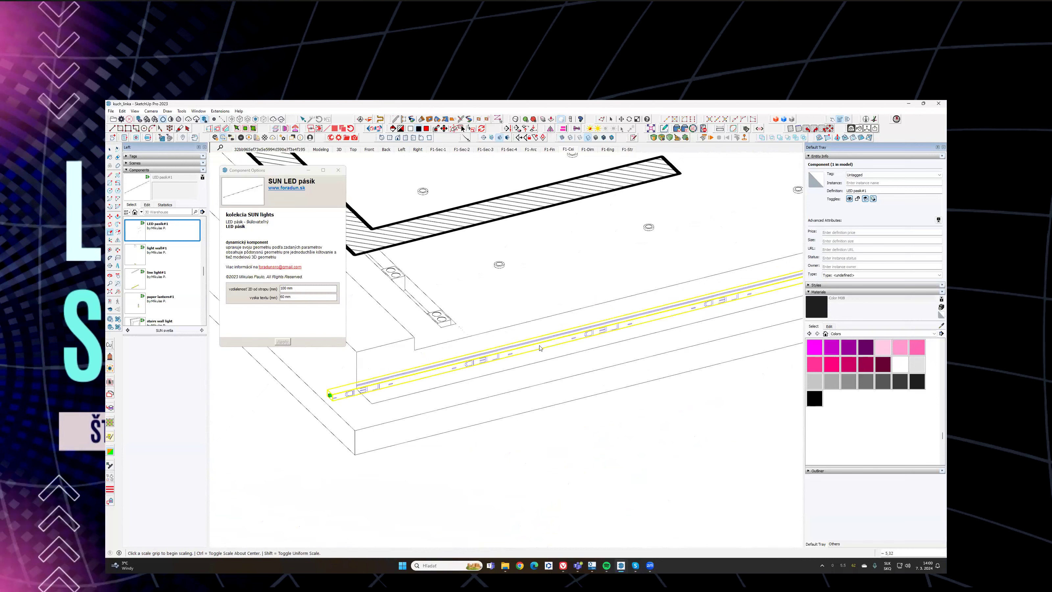
scroll(455, 370, "down", 3)
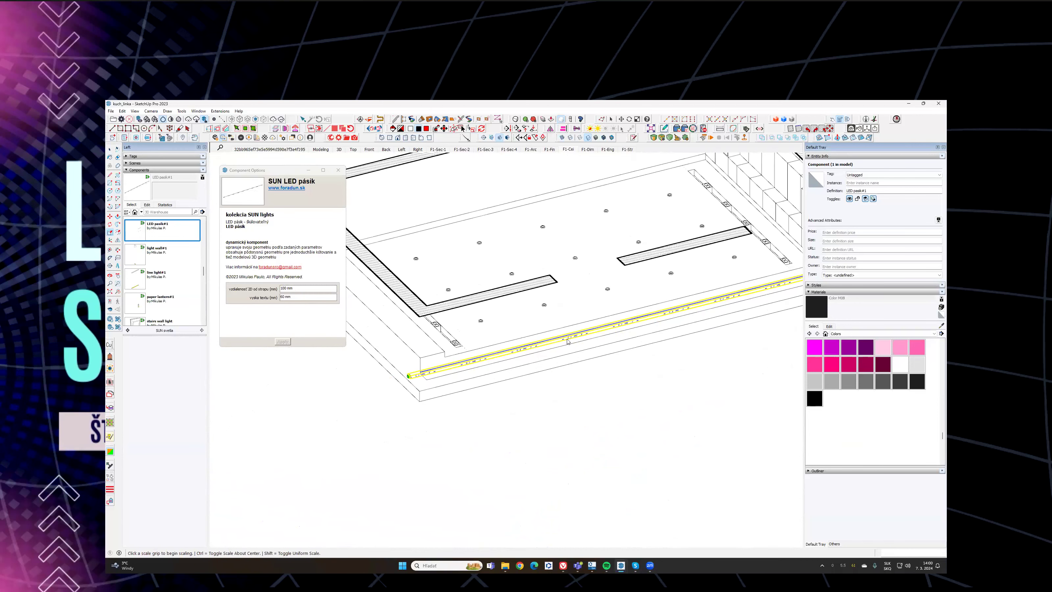
middle_click_drag(459, 367, 494, 103)
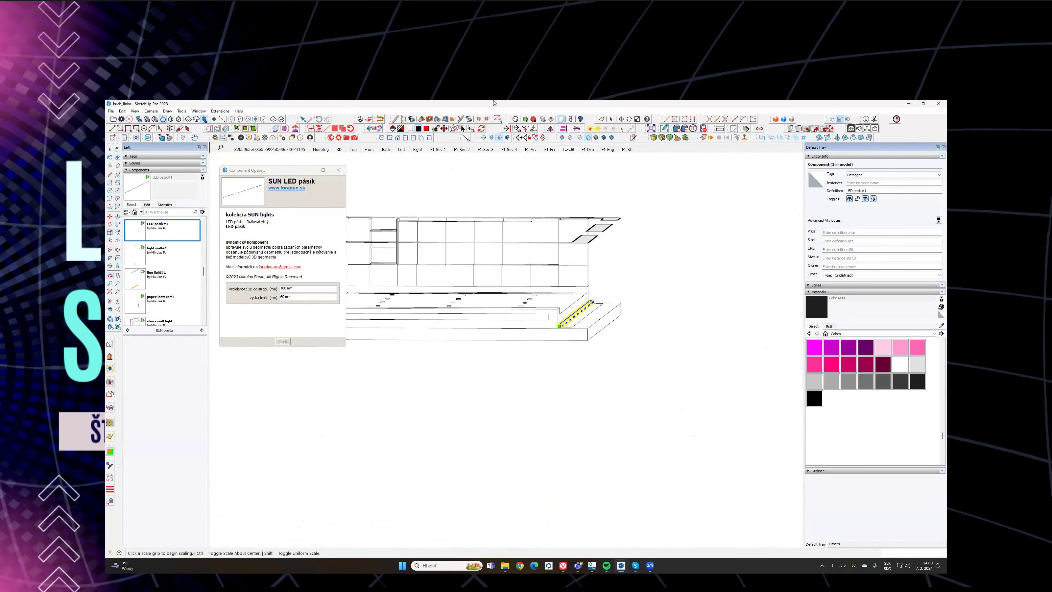
Step: Mirror a copy of the LED strip to the opposite side of the ceiling recess about the middle of the recess's edge
left_click(550, 130)
mouse_move(446, 350)
middle_mouse_down()
mouse_move(535, 341)
mouse_move(459, 335)
middle_mouse_up()
scroll(458, 331, "up", 2)
scroll(480, 323, "up", 2)
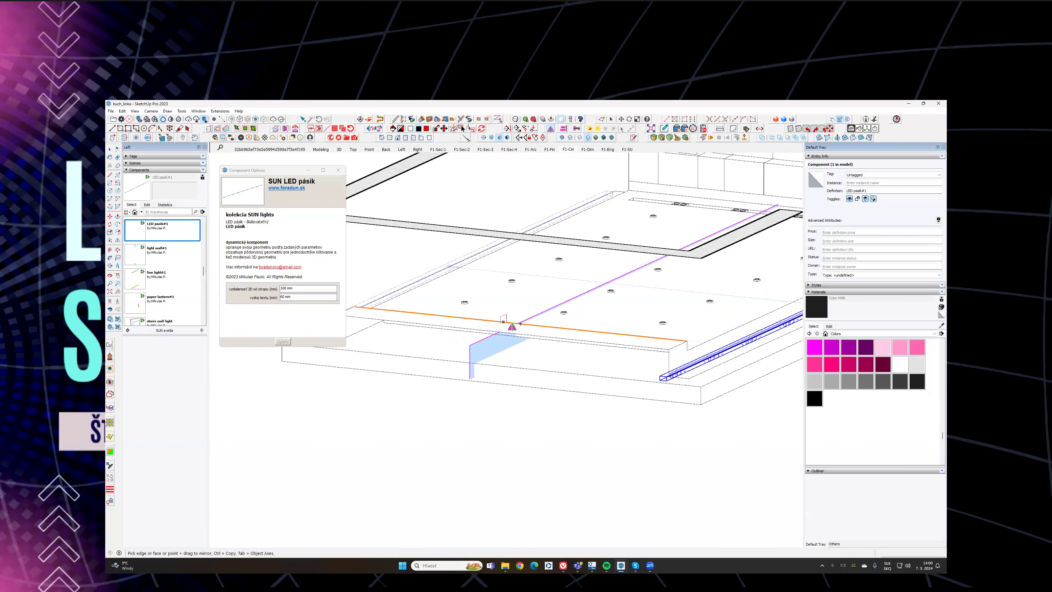
left_click(520, 325)
middle_click_drag(515, 328, 633, 357)
key("space")
scroll(699, 317, "up", 3)
scroll(637, 360, "up", 5)
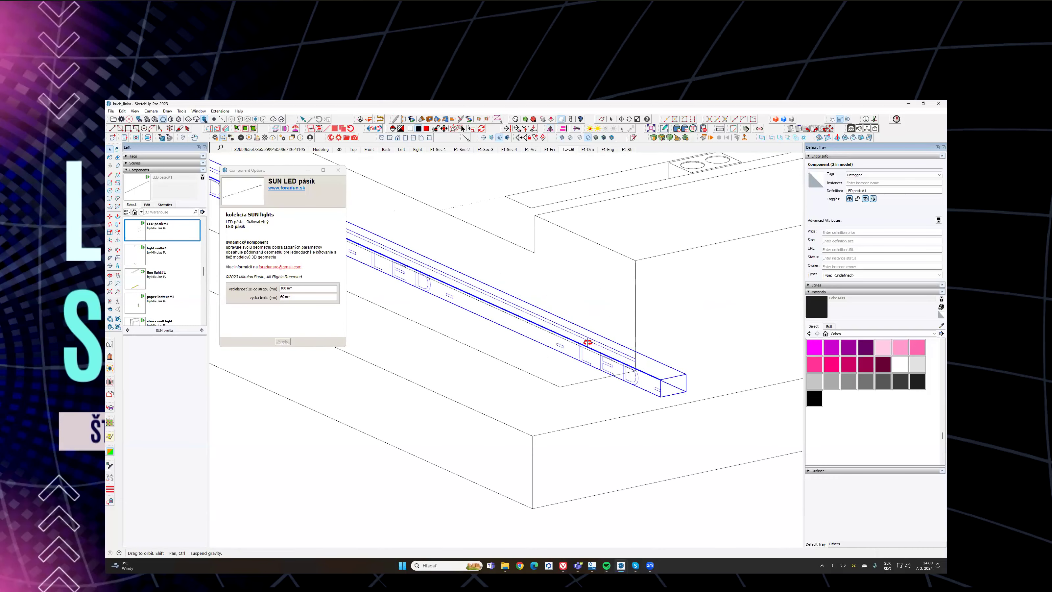
scroll(637, 356, "down", 5)
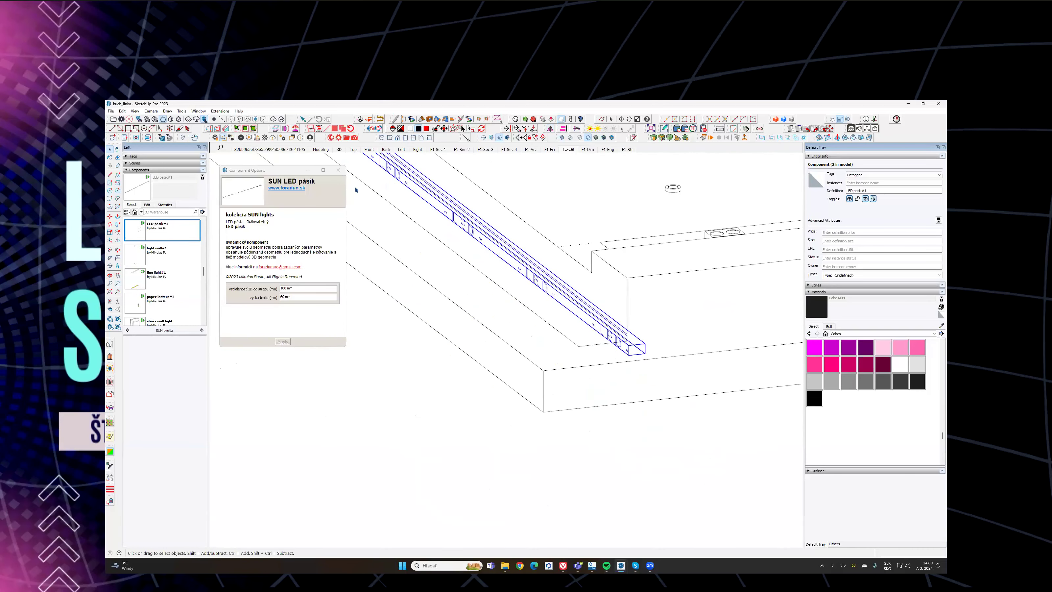
Step: Restore the photo-matched camera scene, close the component options and start an Enscape preview in a smaller window beside the model
left_click(269, 149)
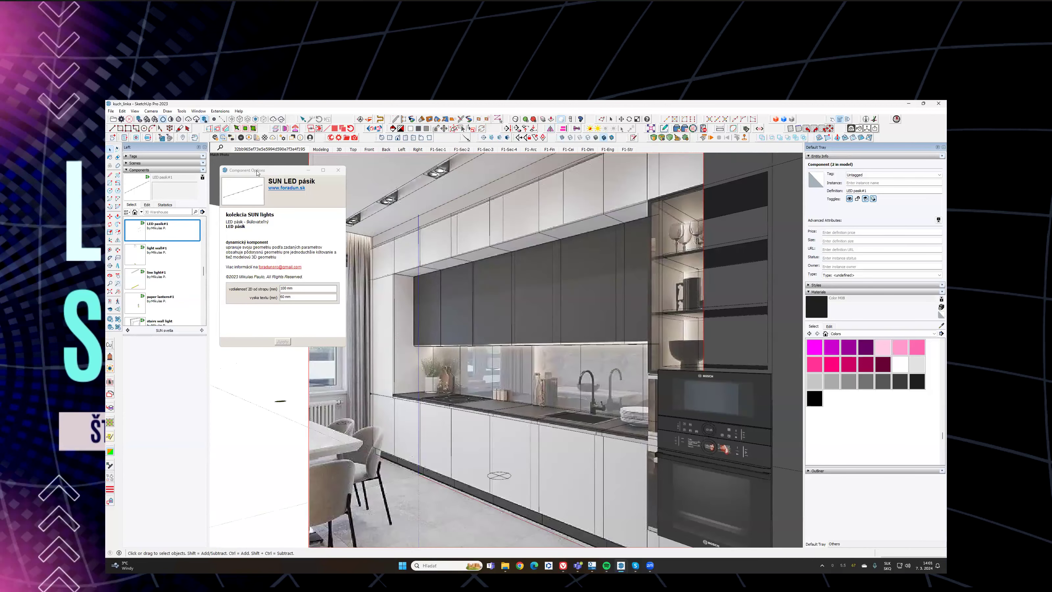
left_click_drag(257, 172, 265, 285)
left_click(345, 283)
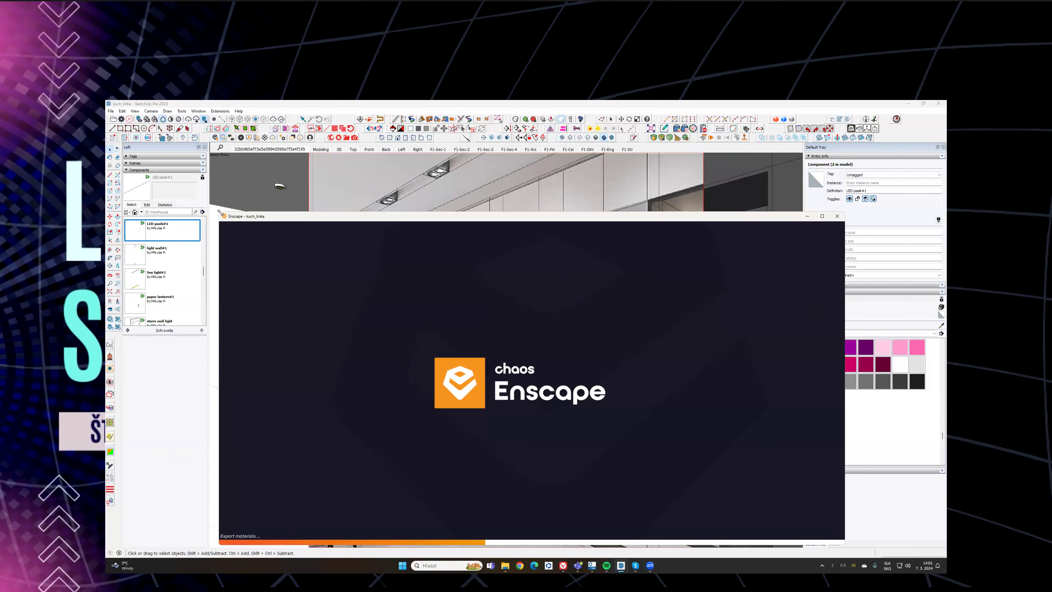
left_click_drag(219, 211, 443, 265)
left_click_drag(544, 272, 690, 179)
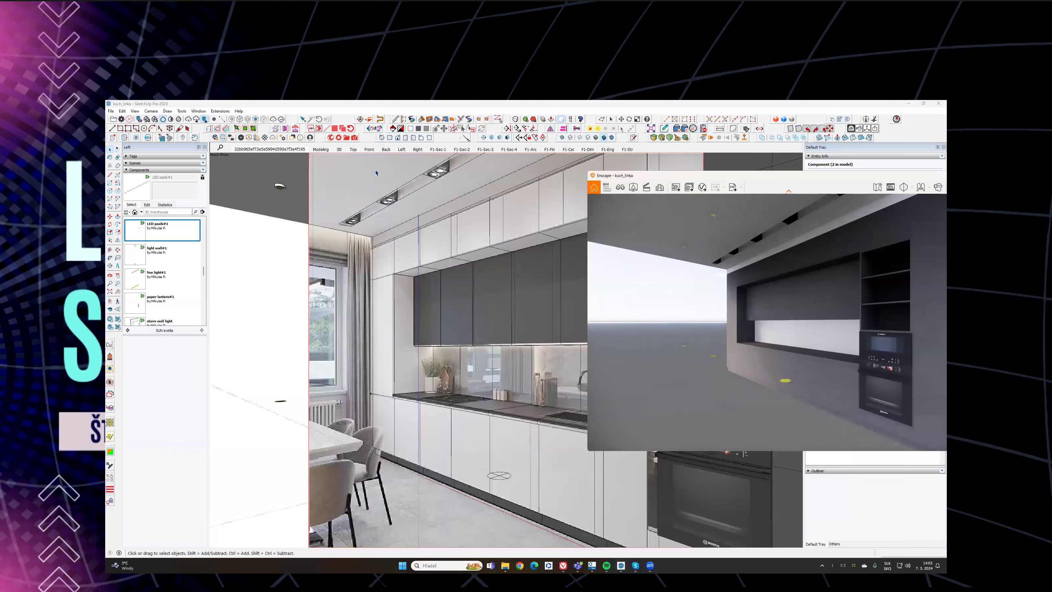
Step: Unhide all hidden objects in the kitchen model
left_click(134, 111)
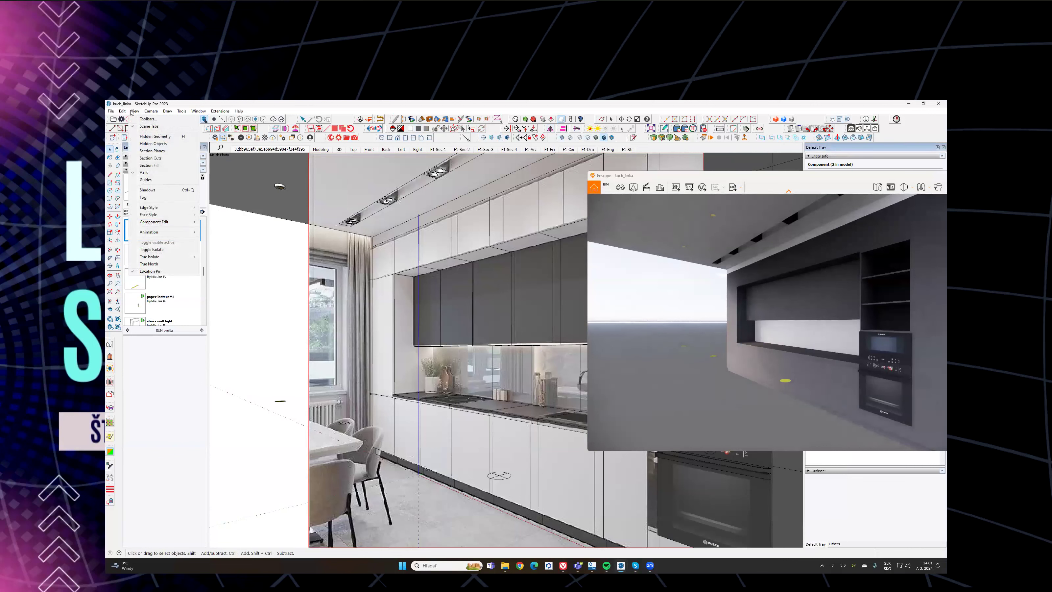
mouse_move(122, 111)
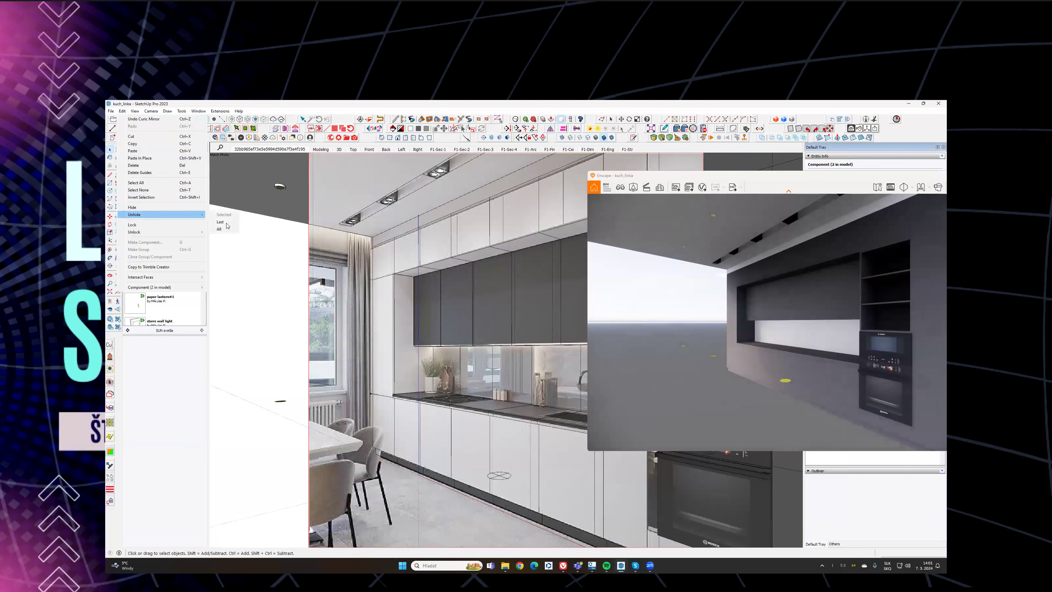
left_click(224, 228)
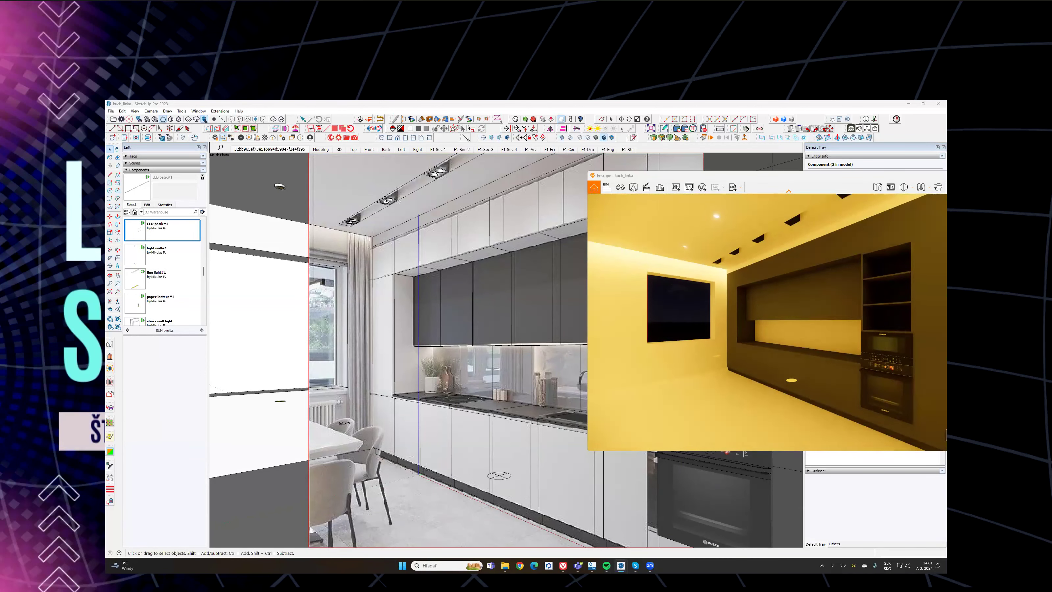
Step: Look over the room's LED and ceiling lighting in the Enscape preview, then close the preview
left_click_drag(684, 262, 685, 263)
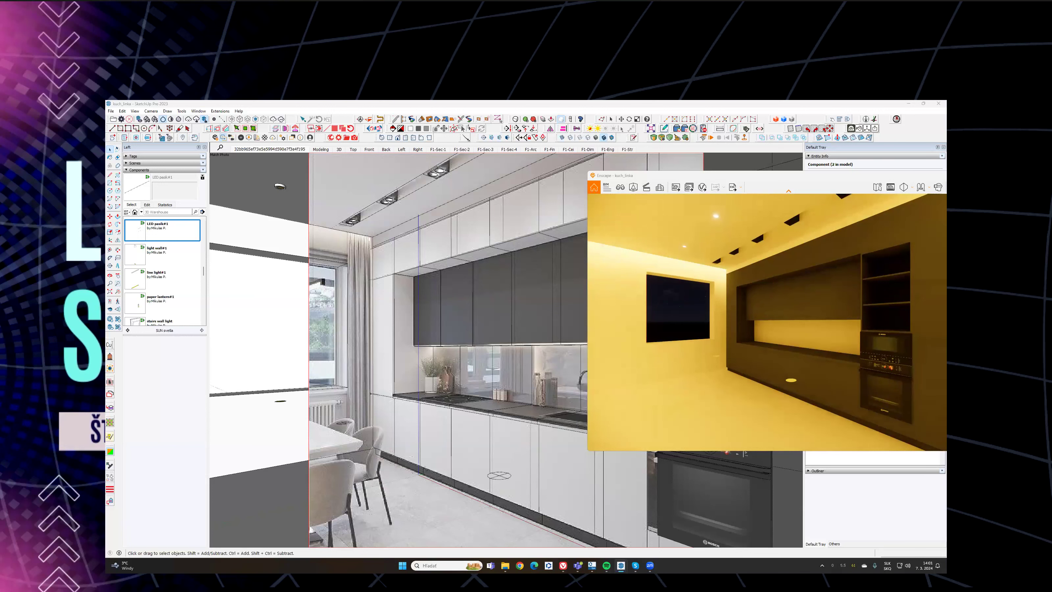
left_click_drag(844, 207, 901, 195)
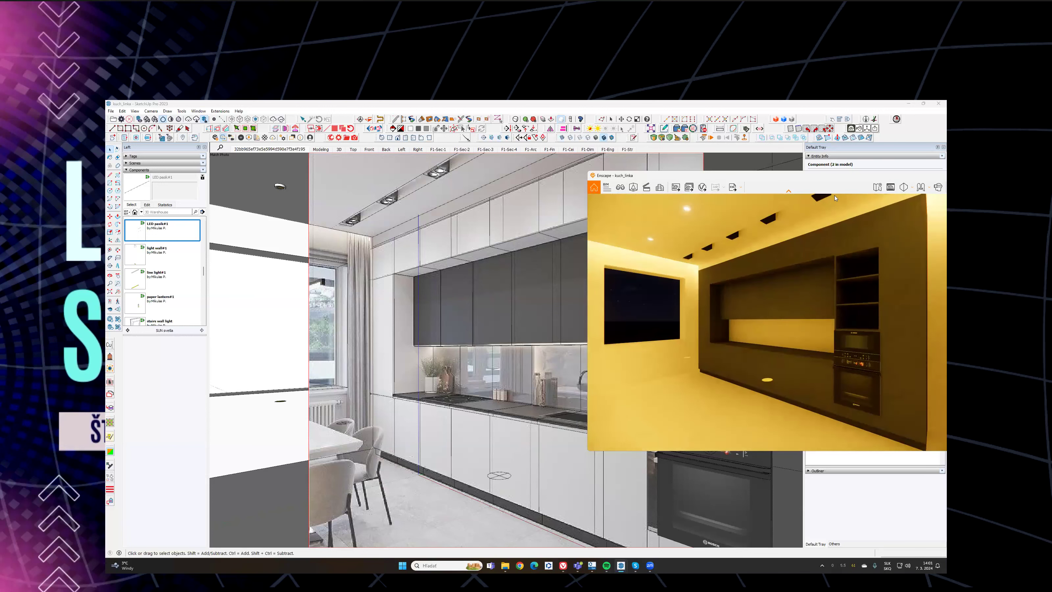
left_click_drag(835, 198, 750, 195)
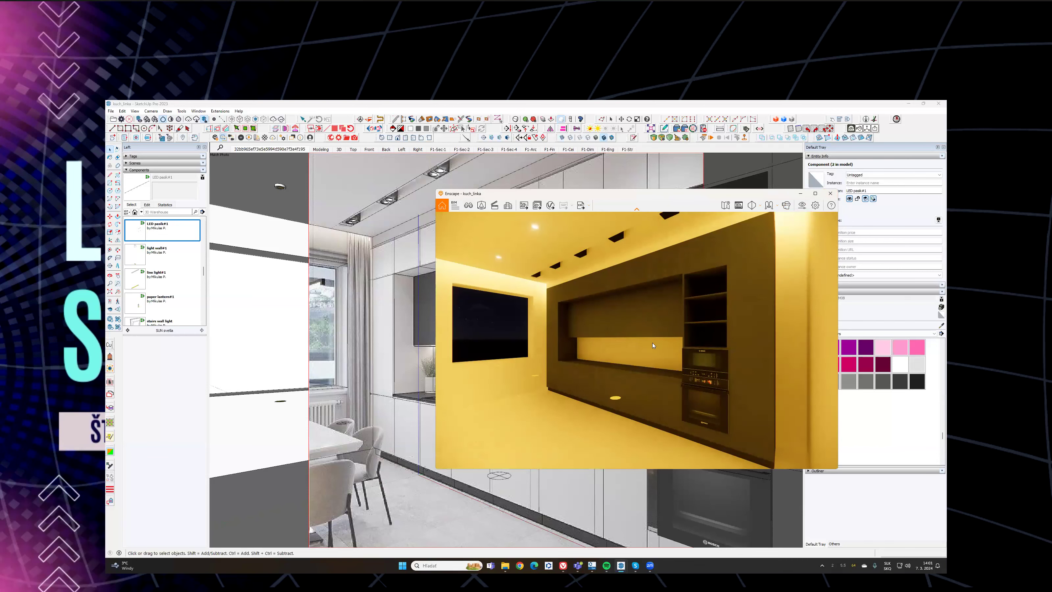
left_click(830, 194)
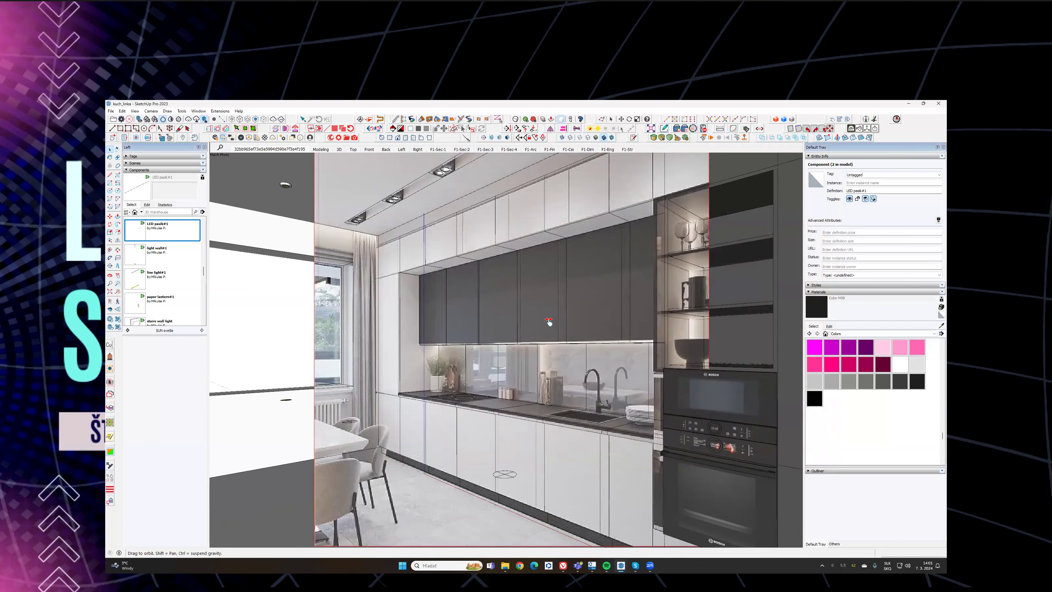
Step: Hide the 2D tag and place a new LED strip component under the wall cabinets at the end of the backsplash recess
left_click(132, 155)
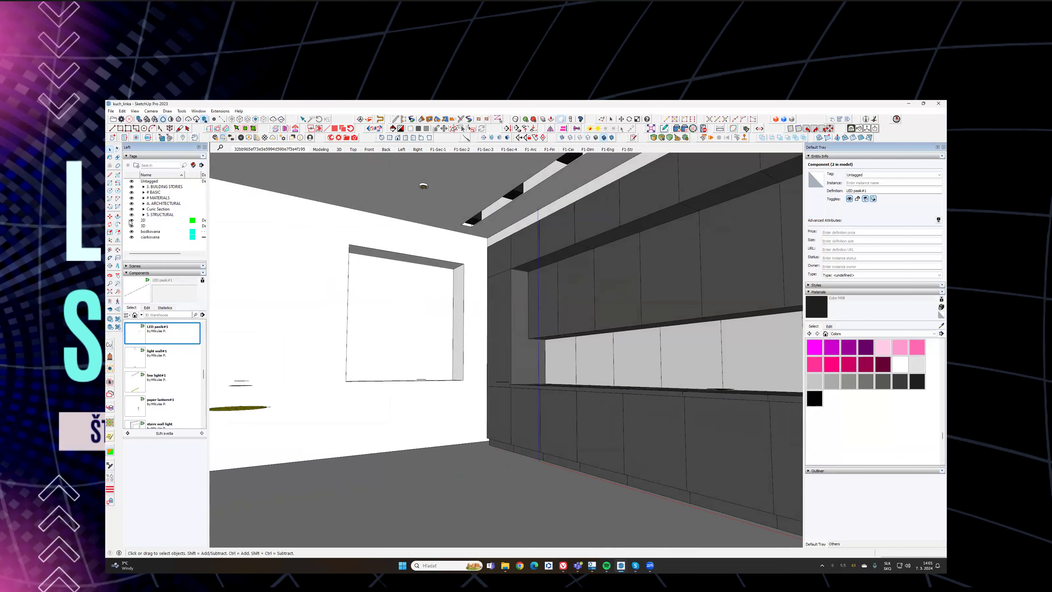
left_click(142, 157)
middle_click_drag(532, 285, 448, 345)
left_click(141, 232)
middle_click_drag(481, 301, 357, 423)
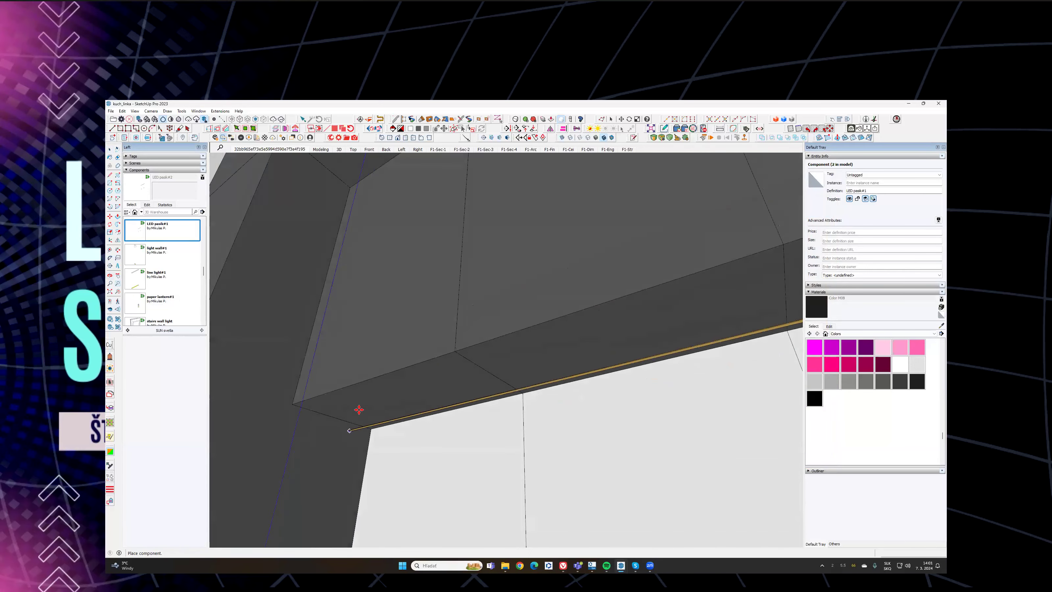
scroll(357, 412, "up", 5)
left_click(351, 422)
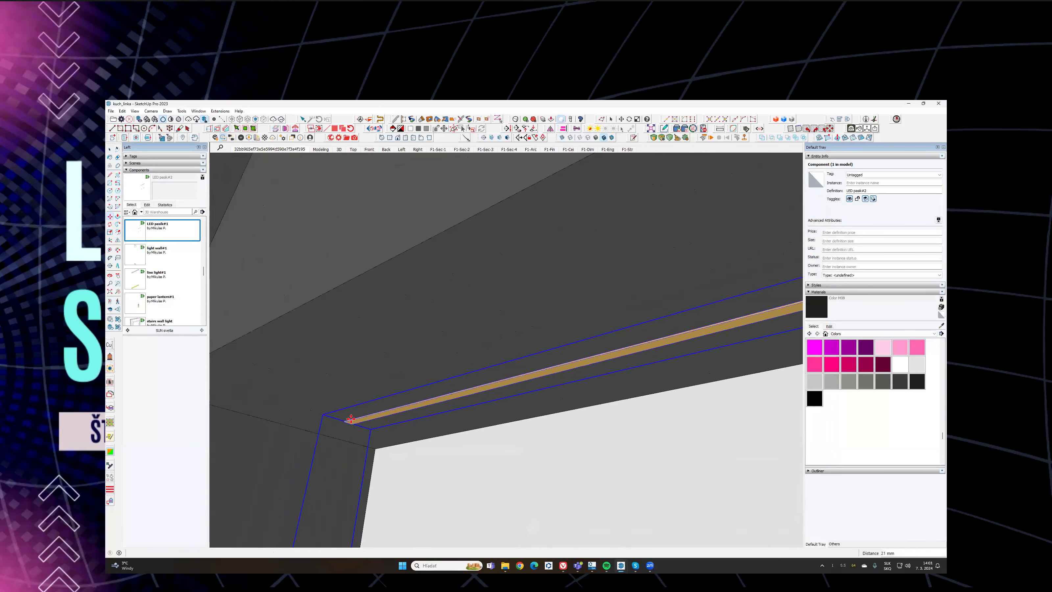
Step: Move the new LED strip along its length until its end meets the side panel of the cabinet recess
scroll(347, 420, "up", 4)
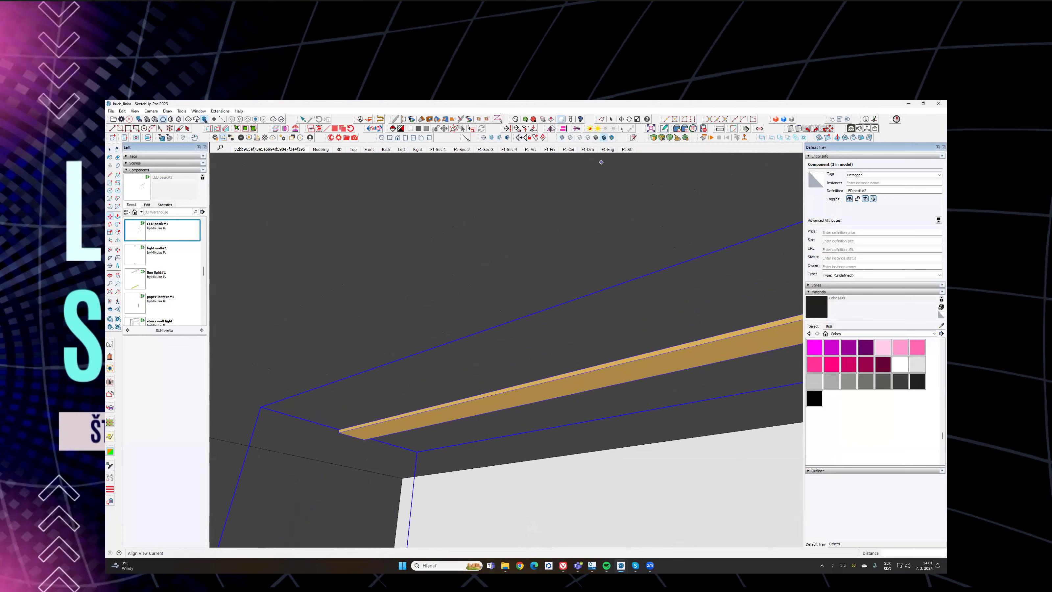
left_click(562, 129)
left_click(331, 400)
middle_click_drag(323, 412, 418, 407)
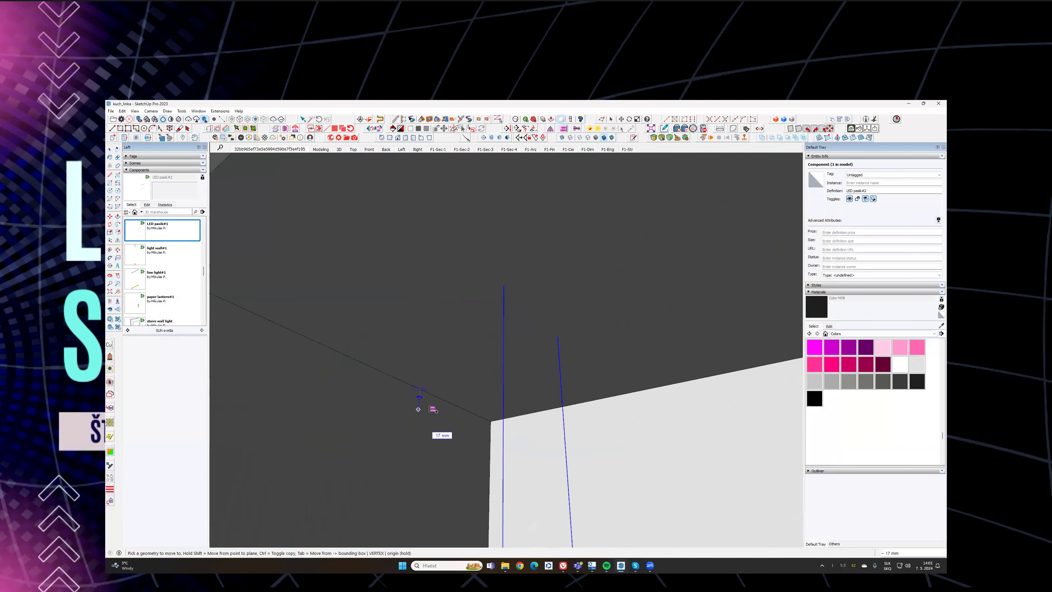
key("ctrl")
type("0")
left_click(532, 315)
key("space")
Step: Move the LED strip across the wall cabinets' underside until it meets the backsplash
middle_click_drag(410, 451, 359, 326)
key("m")
left_click(383, 367)
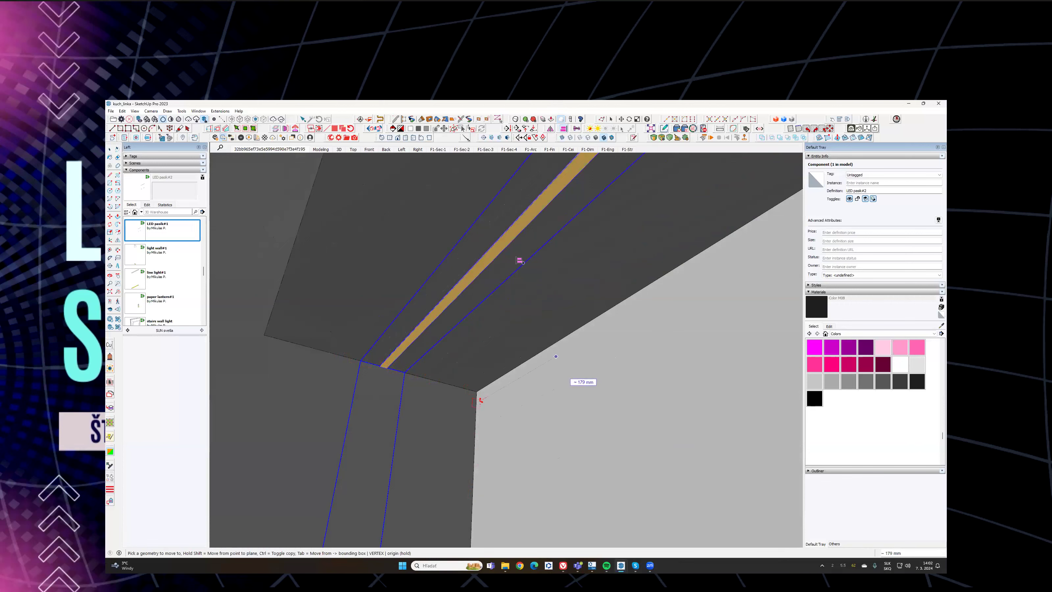
left_click(563, 129)
left_click(638, 330)
Step: Set the under-cabinet LED strip's distance from the ceiling to 400 mm in its component options
scroll(515, 394, "down", 1)
middle_click_drag(532, 382, 599, 383)
middle_click_drag(705, 400, 643, 274)
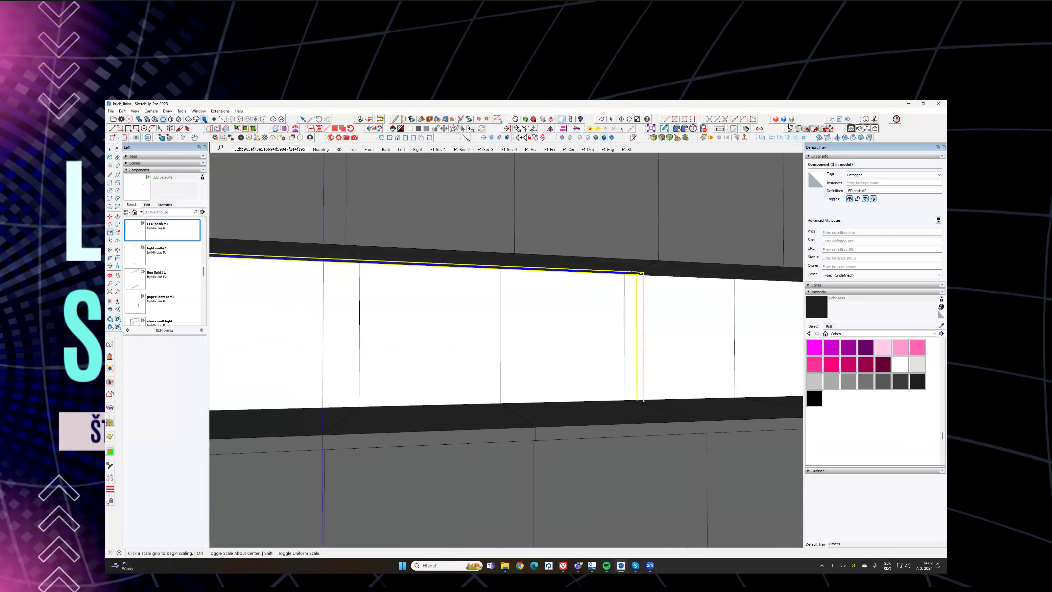
left_click(840, 120)
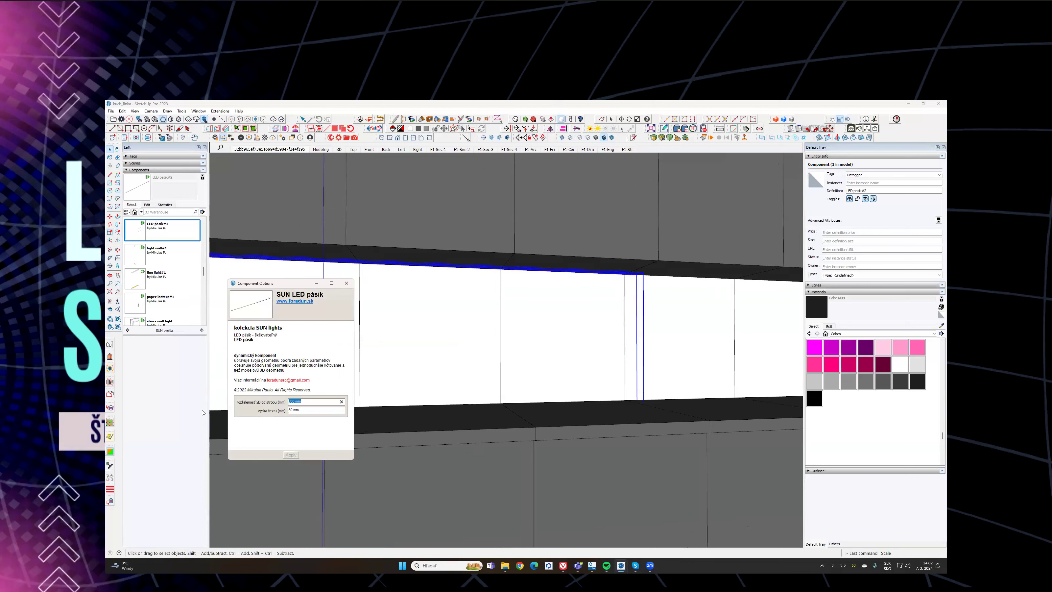
type("00")
key("Return")
Step: Scale the under-cabinet LED strip lengthwise, stretching its free end to the far end of the backsplash recess
middle_click_drag(583, 402, 653, 357)
key("s")
left_click(630, 322)
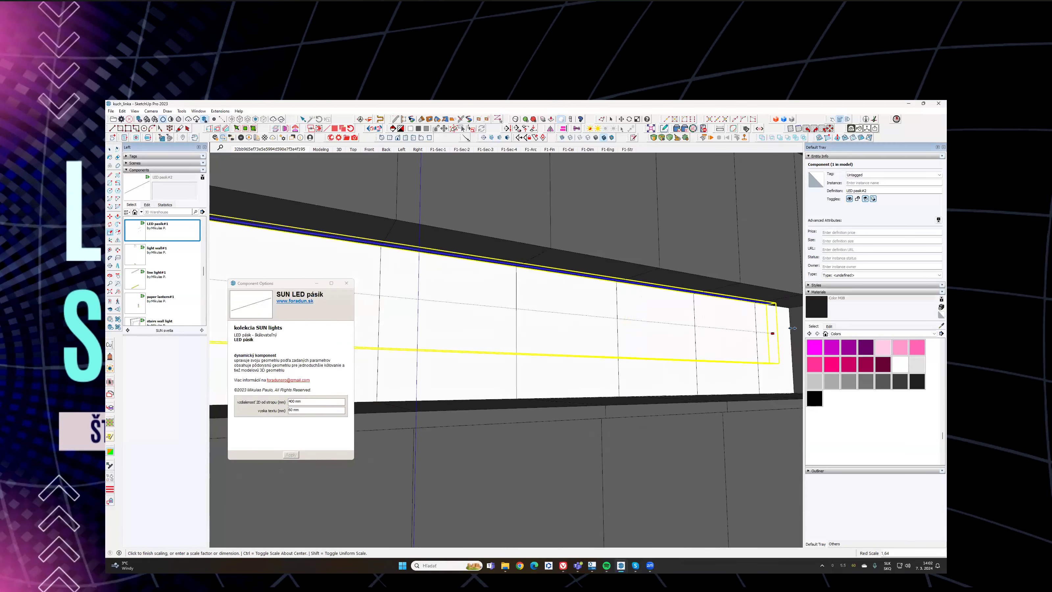
left_click(797, 318)
Step: Place another LED strip component on the inner side panel of the open shelving above the oven
middle_click_drag(751, 334, 583, 232)
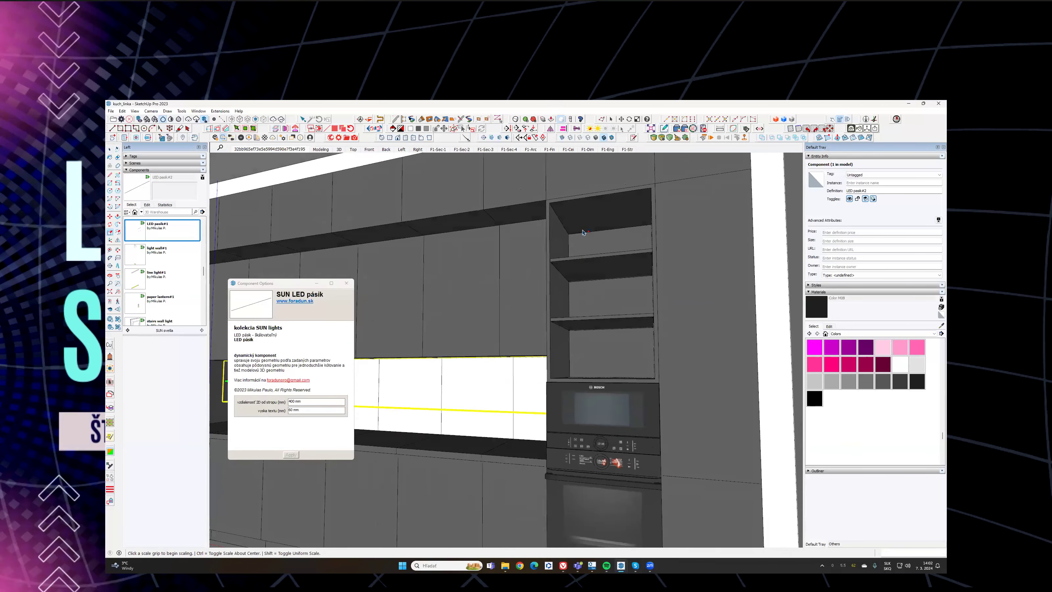
scroll(661, 297, "down", 2)
middle_click_drag(674, 302, 458, 335)
left_click(137, 232)
middle_click_drag(584, 290, 673, 296)
scroll(635, 337, "up", 4)
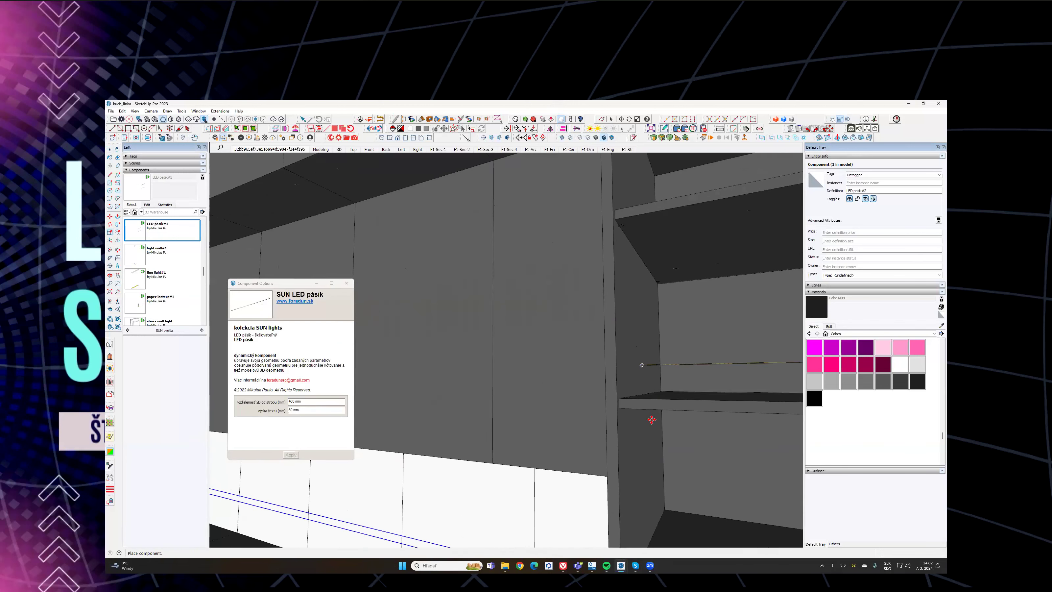
left_click(630, 476)
Step: Rotate the shelving LED strip by 90 degrees about its end so it stands upright
key("q")
scroll(629, 475, "up", 3)
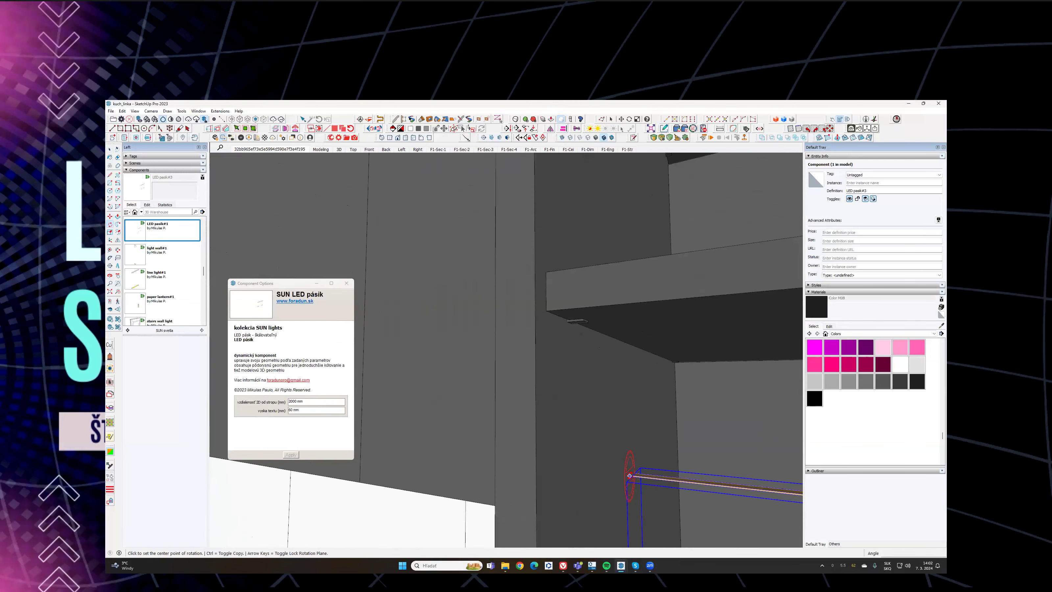
left_click(634, 475)
left_click(652, 477)
type("90")
key("Return")
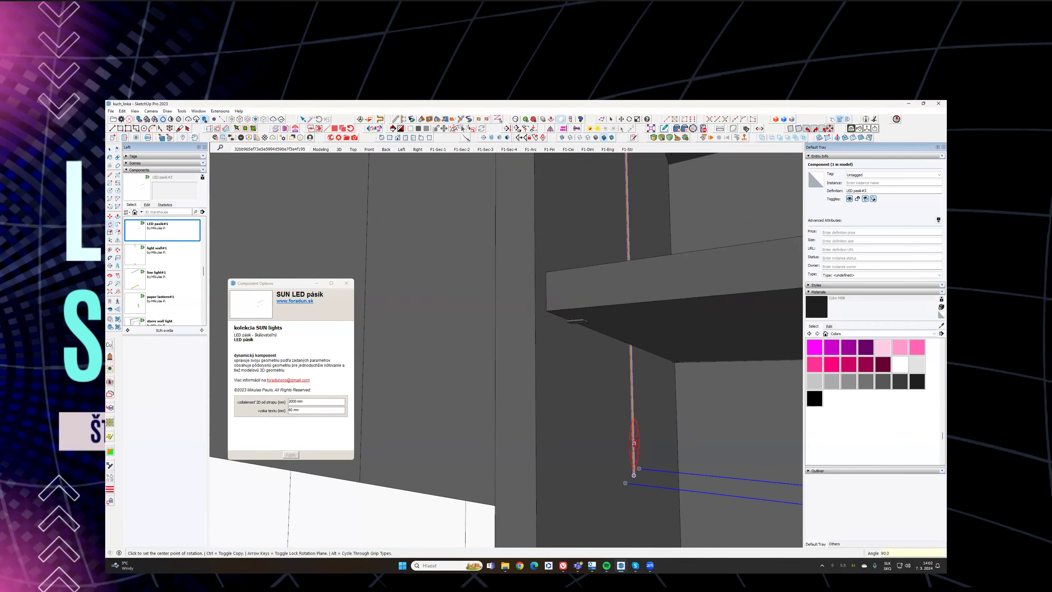
scroll(642, 393, "down", 6)
key("s")
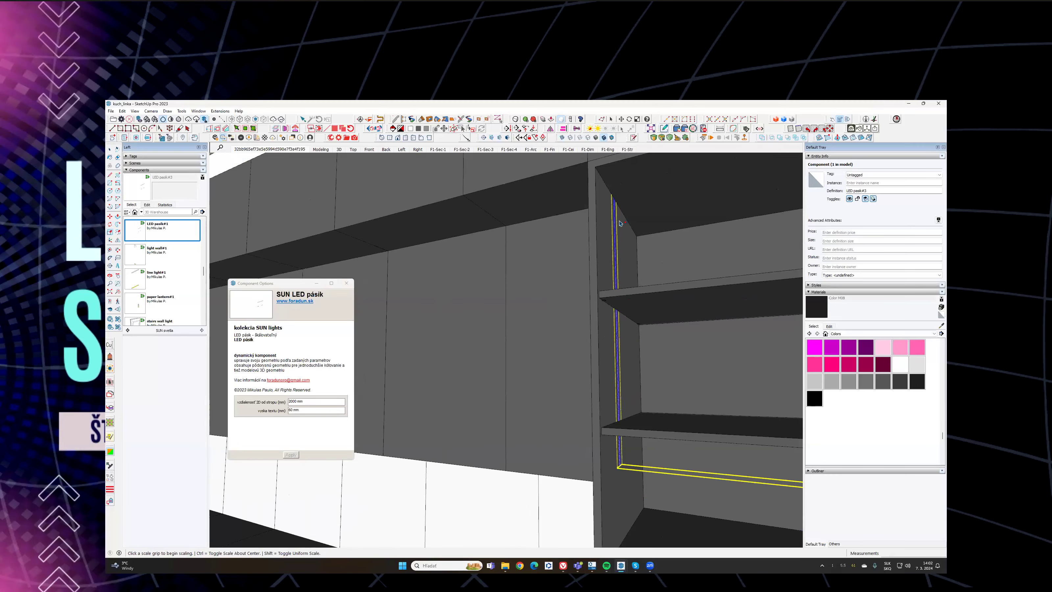
middle_click_drag(635, 223, 552, 428)
scroll(633, 273, "up", 3)
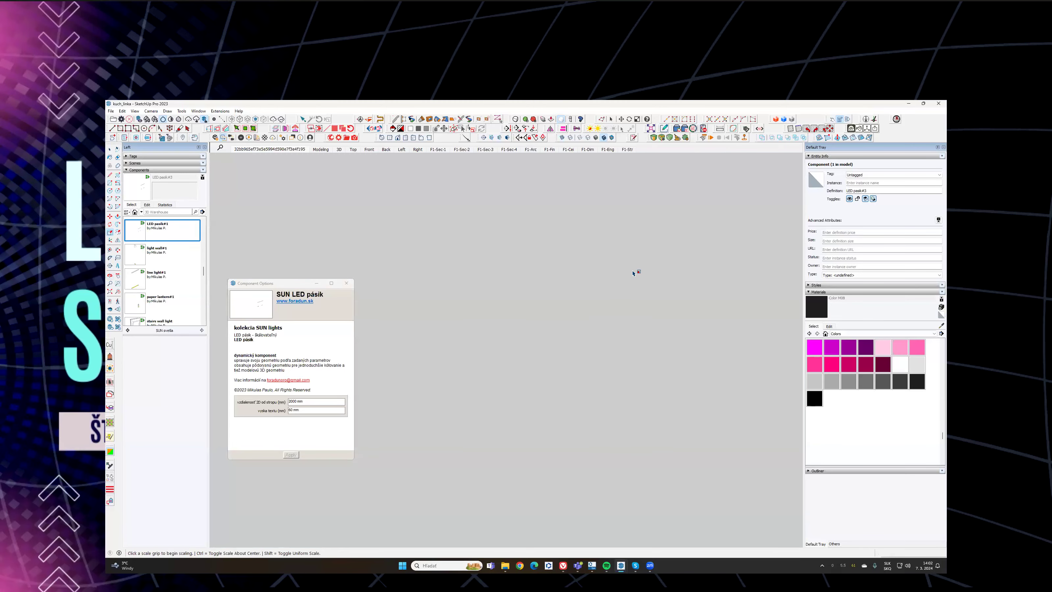
scroll(510, 372, "down", 8)
middle_click_drag(538, 364, 626, 311)
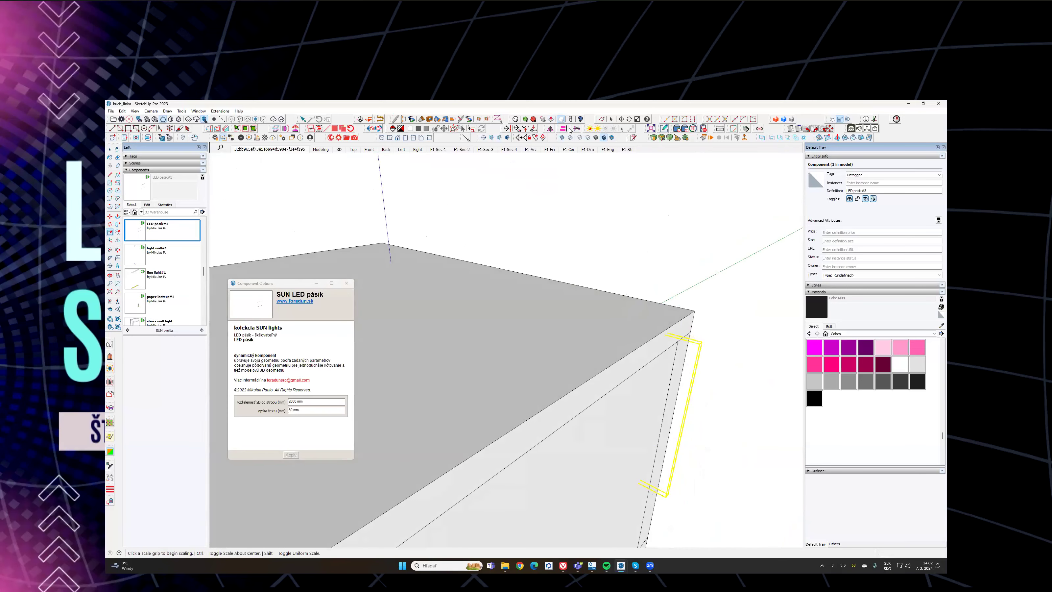
key("x")
left_click(604, 317)
left_click(554, 416)
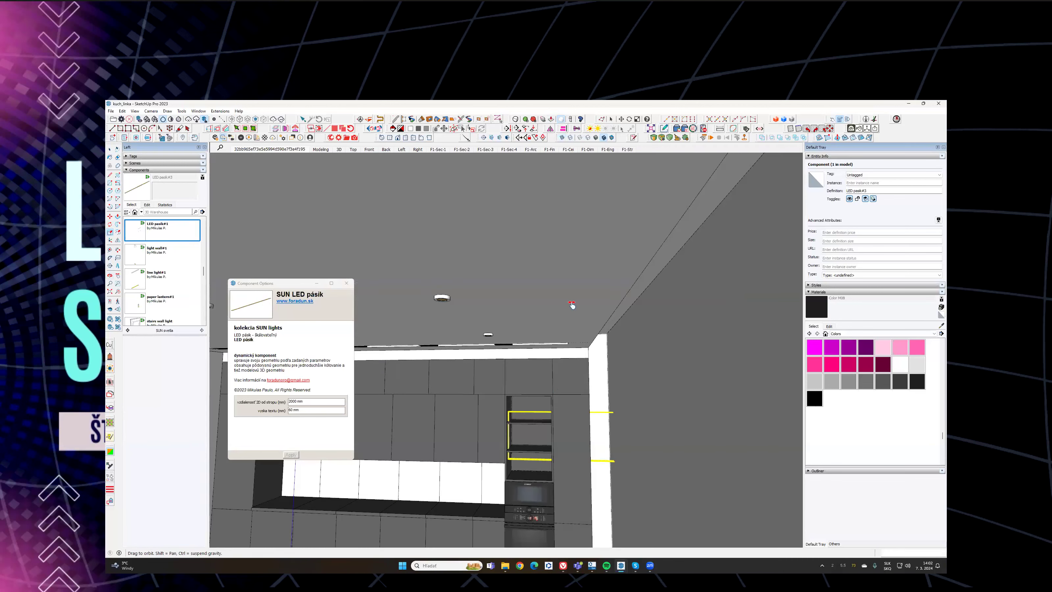
Step: Move the upright LED strip down to the floor of the lowest shelf compartment and back into its rear corner
scroll(571, 305, "up", 10)
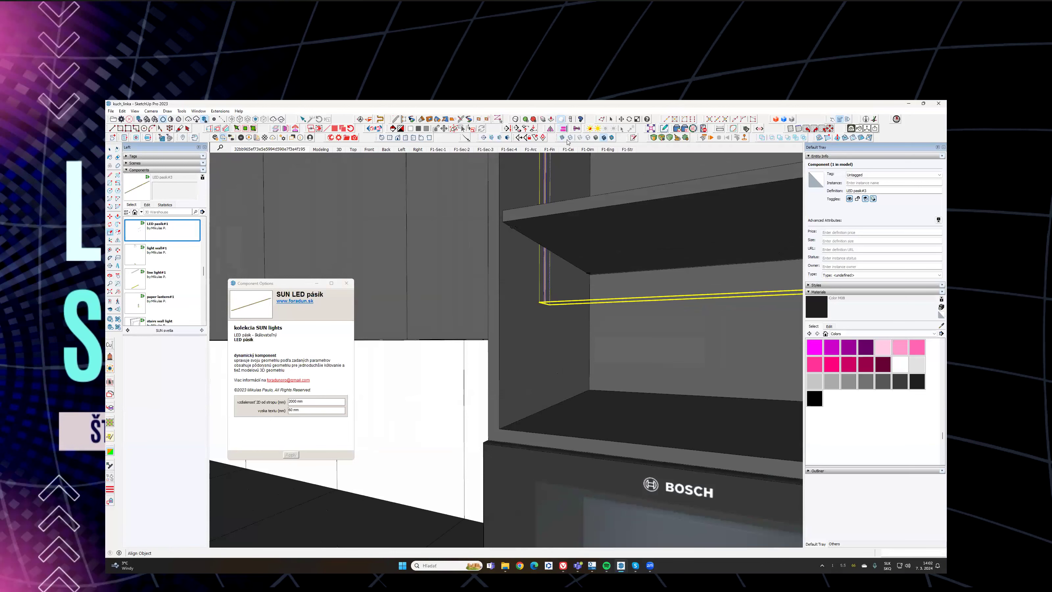
left_click(563, 129)
left_click(624, 426)
middle_click_drag(624, 350, 620, 352)
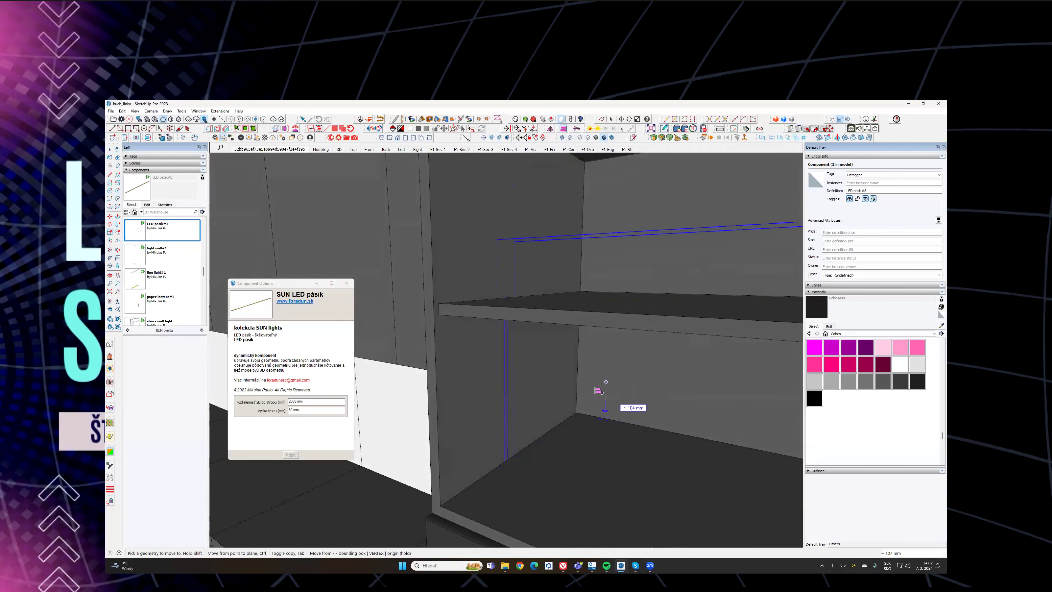
left_click(607, 447)
key("space")
middle_click_drag(549, 298, 635, 264)
Step: Set the upright shelving LED strip's distance from the ceiling to 200 mm in its component options
key("s")
scroll(556, 225, "up", 4)
scroll(465, 296, "down", 5)
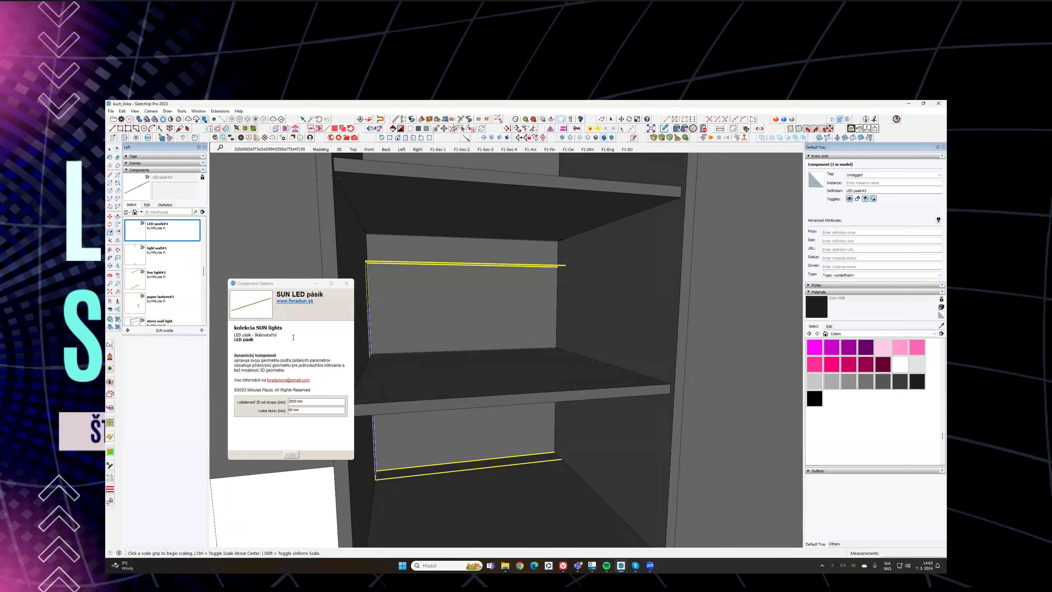
left_click(305, 405)
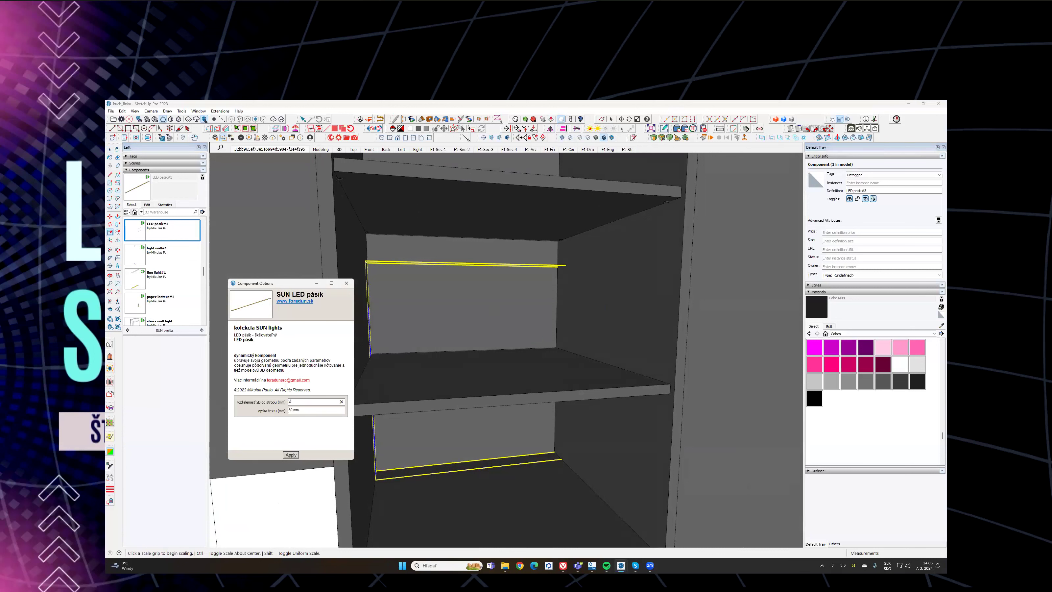
key("Return")
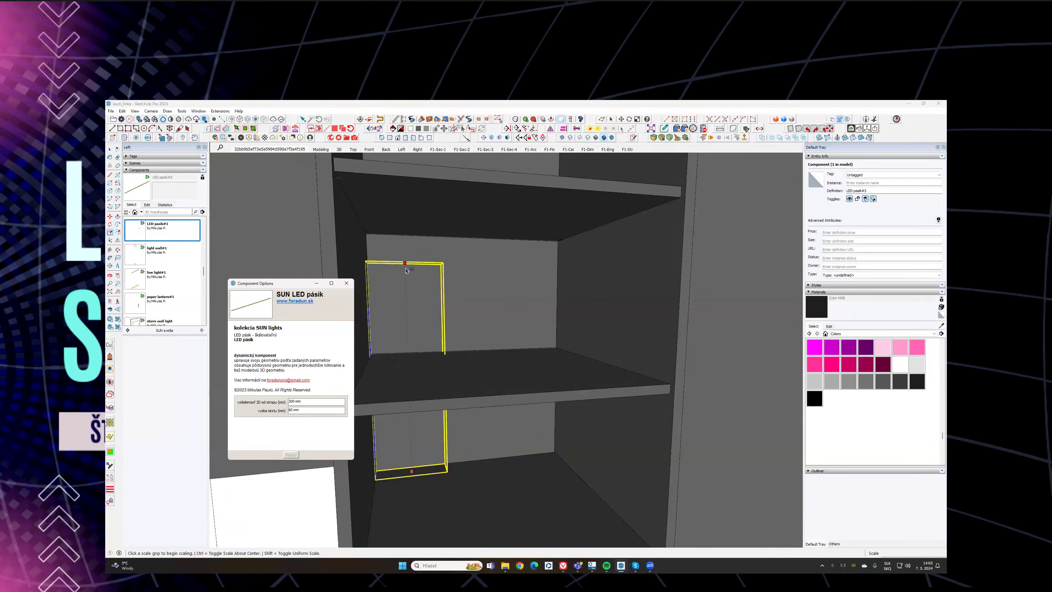
Step: Move the upright shelving LED strip sideways from its lower end onto the inner side panel near the rear corner
middle_click_drag(465, 218, 382, 278)
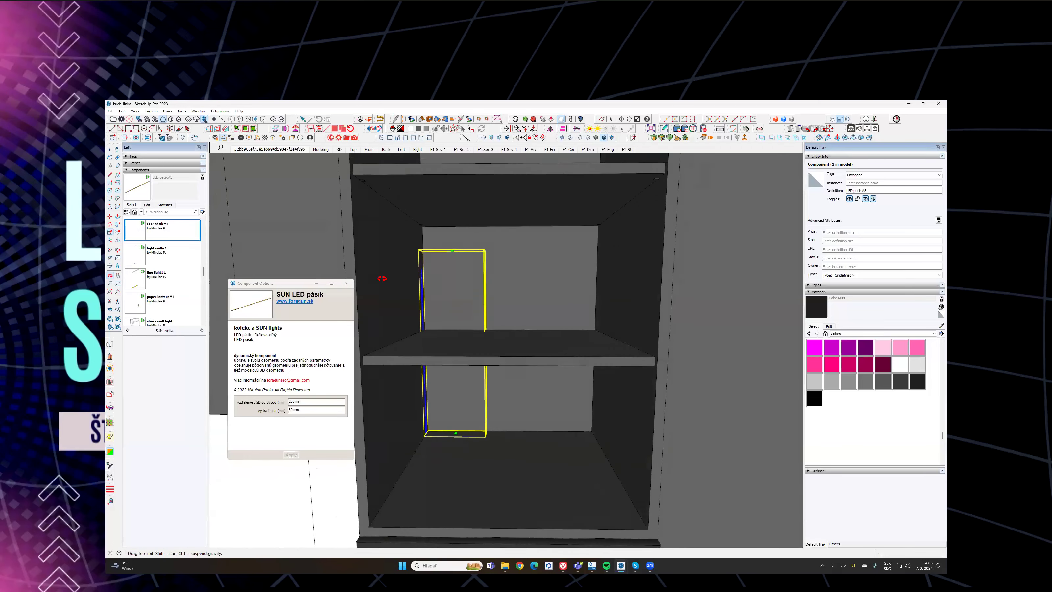
scroll(472, 426, "up", 8)
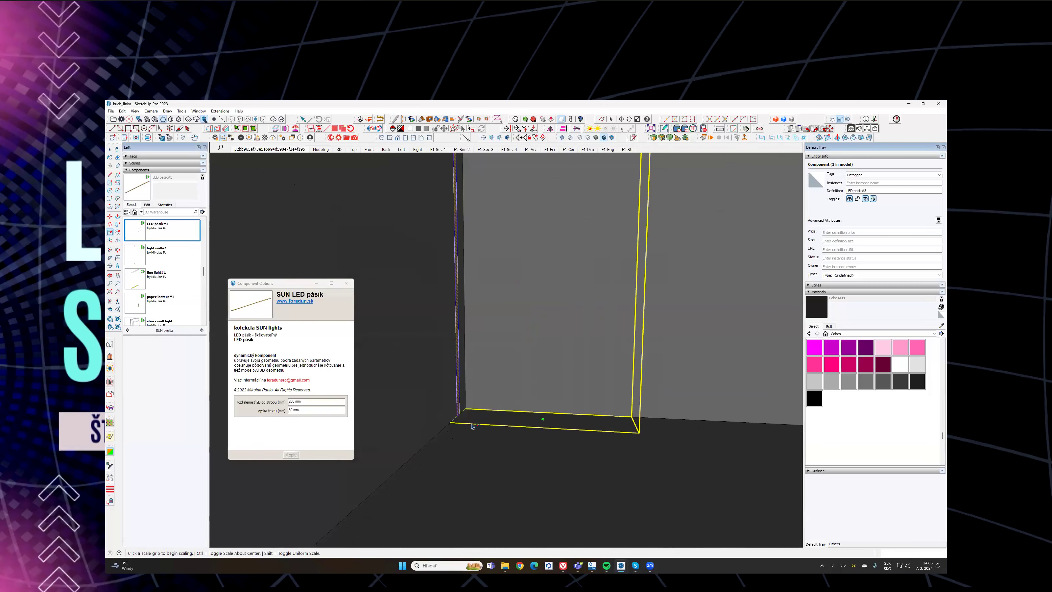
key("m")
scroll(468, 420, "up", 3)
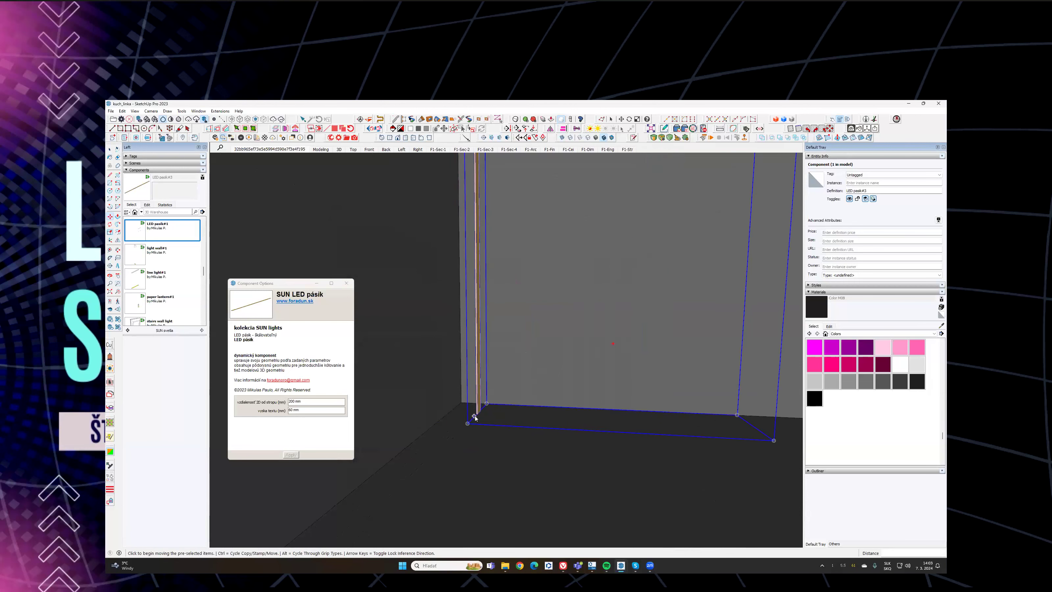
left_click(475, 418)
scroll(489, 419, "up", 5)
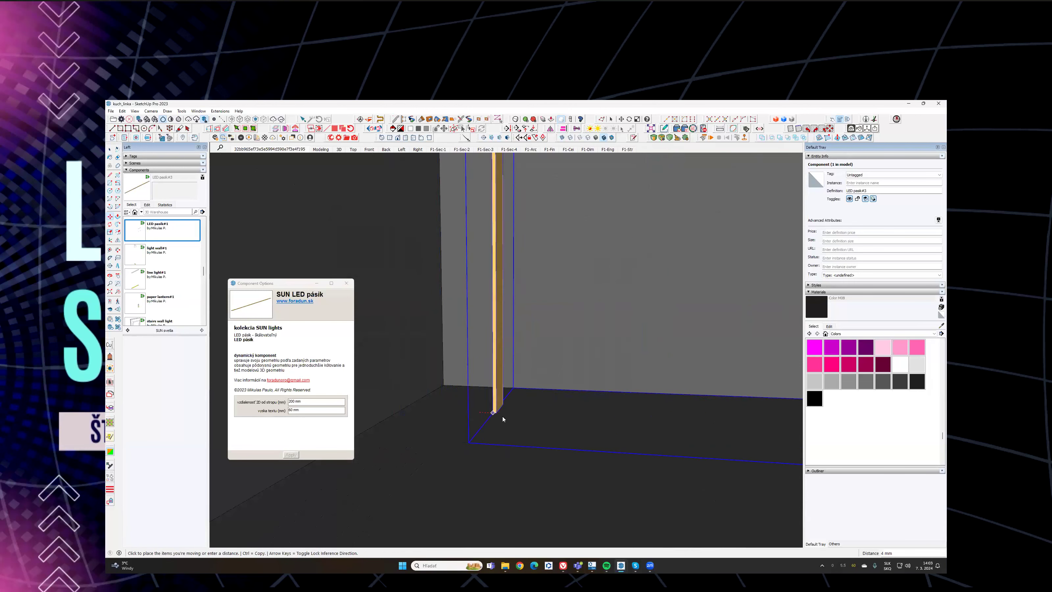
left_click(381, 373)
scroll(460, 341, "down", 6)
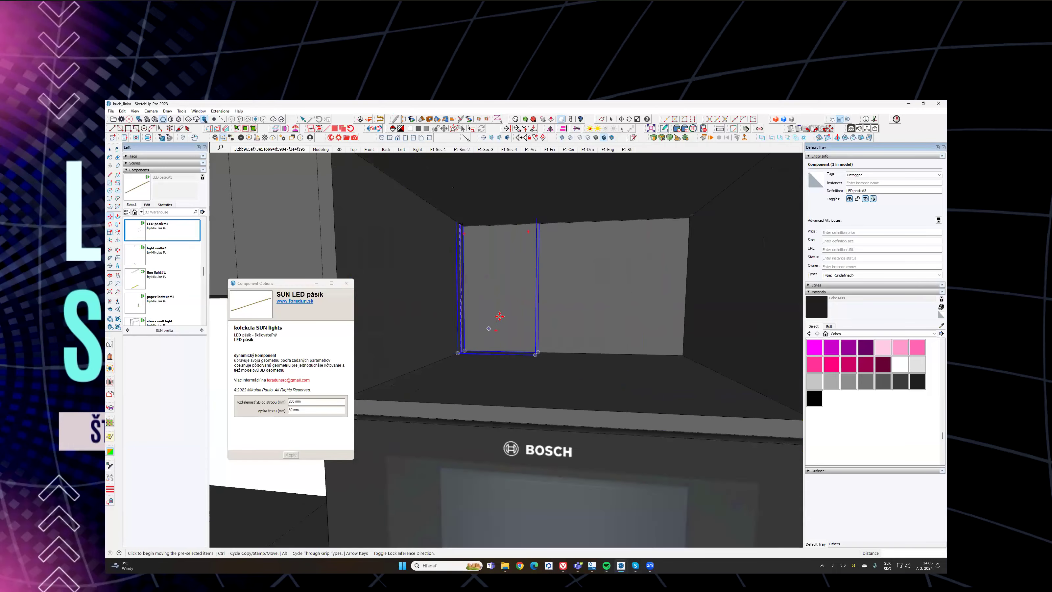
Step: Scale the upright LED strip taller so it extends toward the underside of the shelf above the two lower compartments
scroll(499, 316, "down", 3)
key("s")
scroll(499, 289, "up", 5)
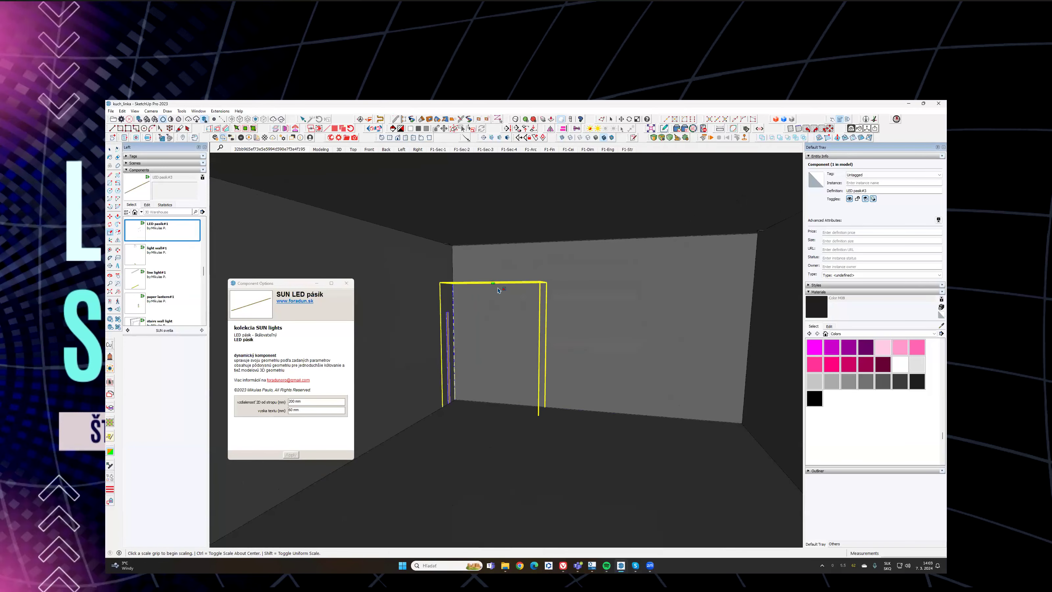
left_click(493, 282)
left_click(520, 203)
Step: Mirror a copy of the upright LED strip about the middle of the shelf onto the opposite side panel
scroll(520, 203, "down", 4)
middle_click_drag(477, 248, 523, 278)
left_click(550, 128)
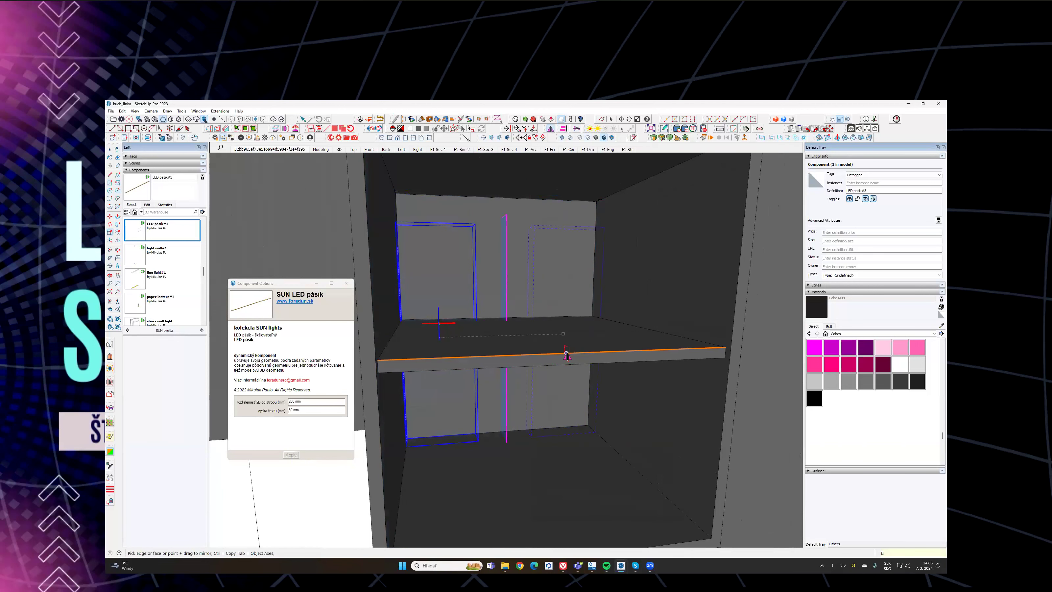
left_click(567, 354)
key("space")
Step: Scale the mirrored LED strip upward to the underside of the shelf above it
middle_click_drag(566, 345, 574, 331)
key("s")
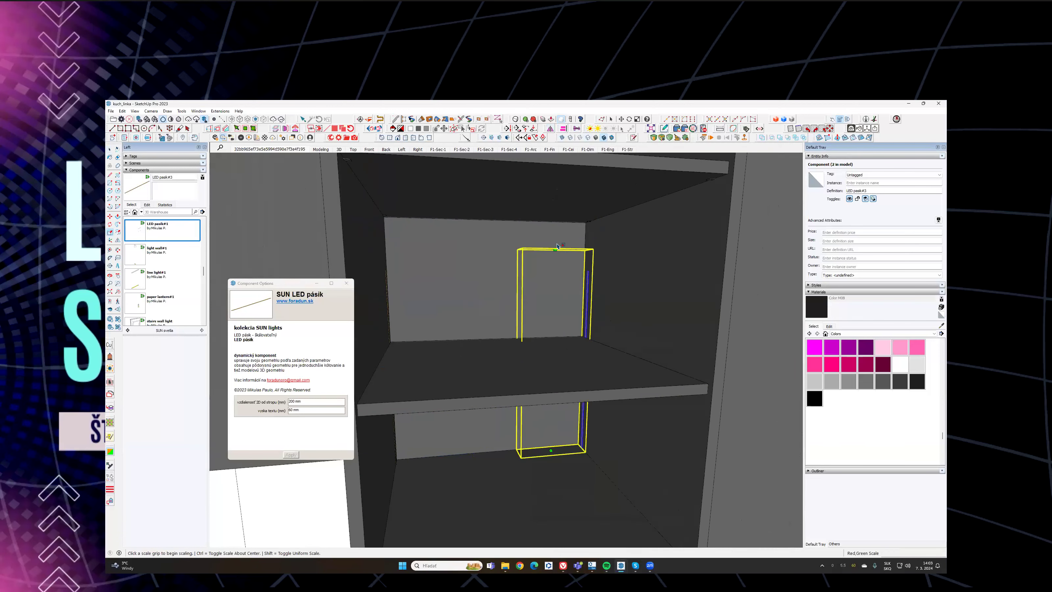
left_click_drag(555, 249, 572, 199)
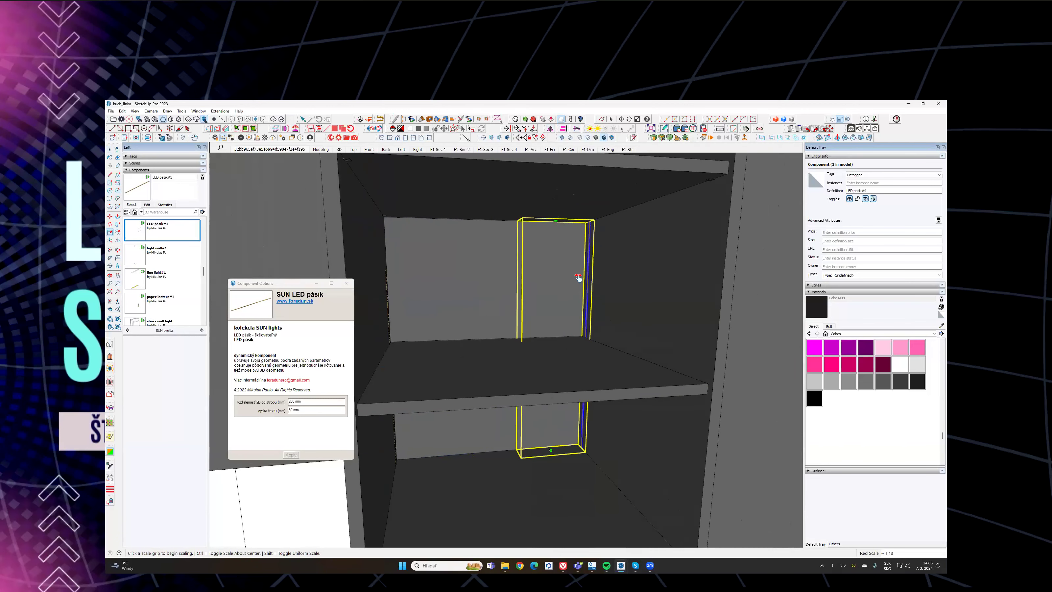
middle_click_drag(578, 277, 494, 280)
key("space")
Step: Select the original upright LED strip and scale it up to the same shelf underside as its mirrored copy
left_click(450, 272)
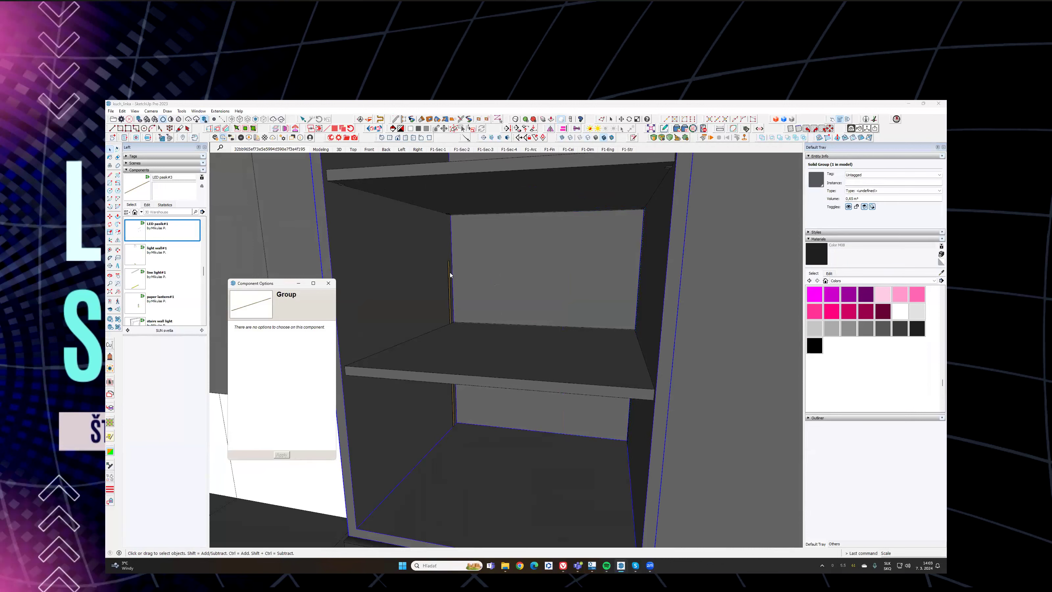
left_click(449, 274)
middle_click_drag(475, 244, 516, 274)
key("s")
scroll(522, 228, "down", 3)
key("space")
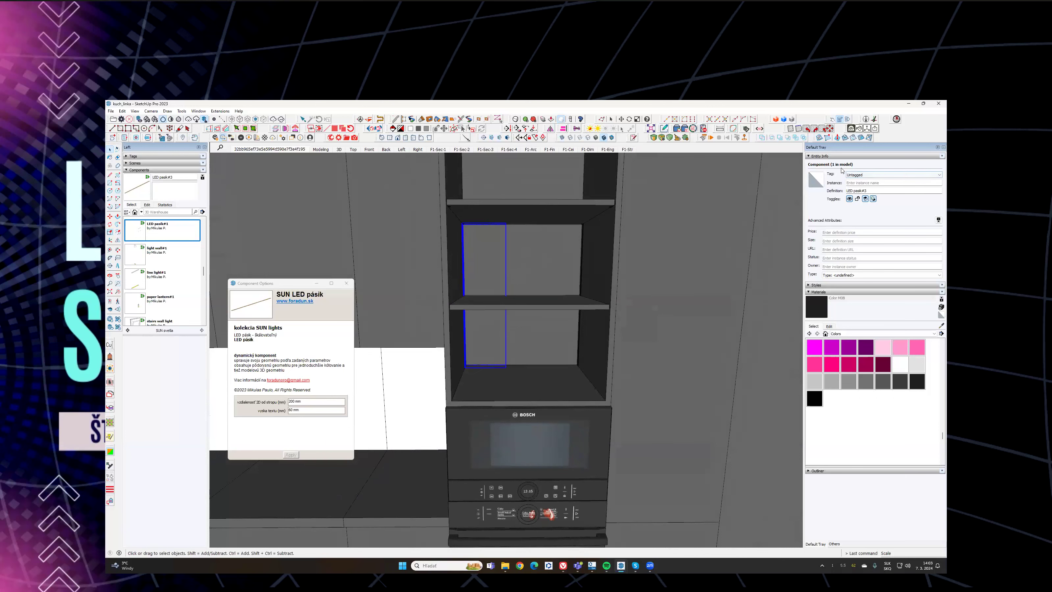
Step: Inspect the shelving LED strips in Enscape under evening lighting and compare them with the matched photo in the SketchUp model
middle_click_drag(586, 273, 641, 264)
left_click(590, 250)
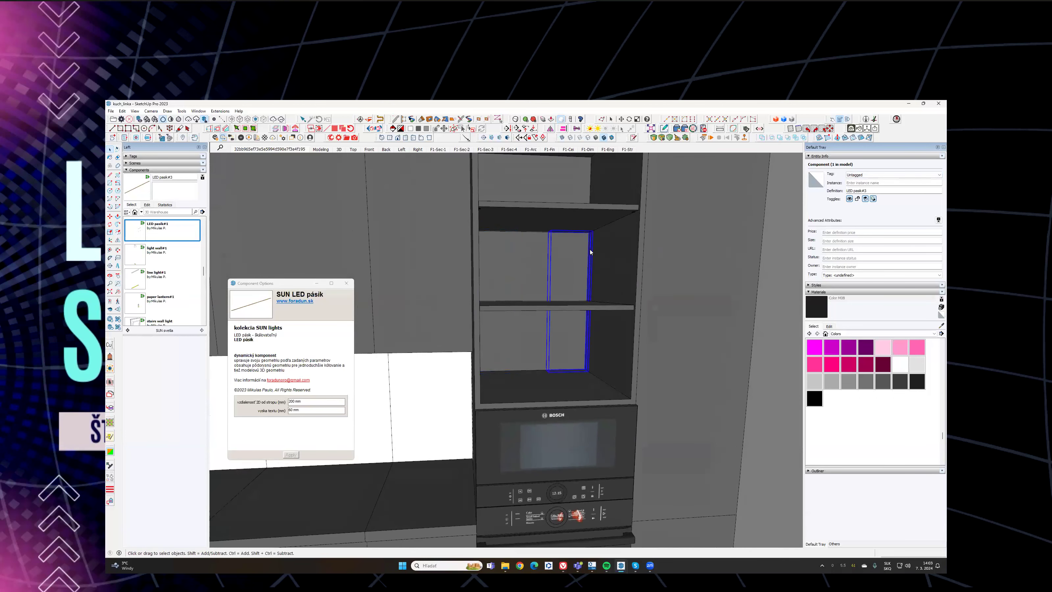
middle_click_drag(741, 215, 509, 282)
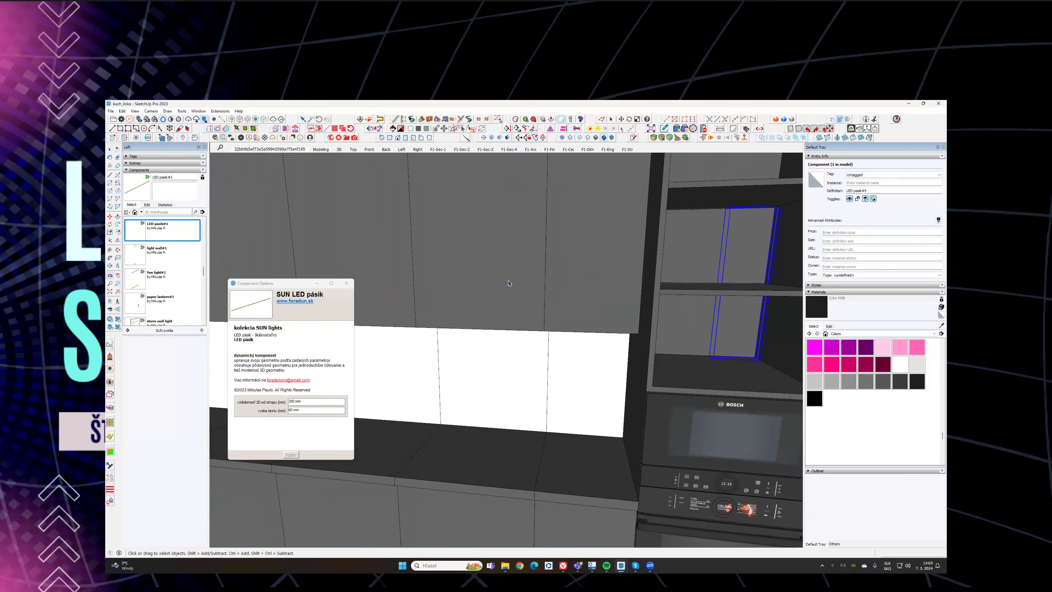
scroll(509, 281, "down", 2)
middle_click_drag(744, 303, 363, 118)
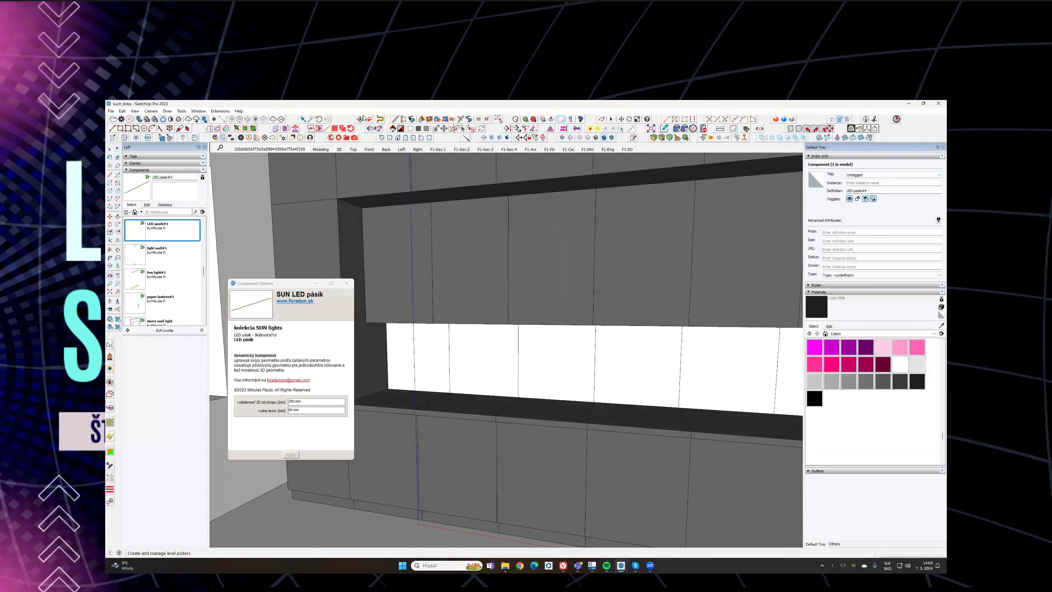
left_click(295, 150)
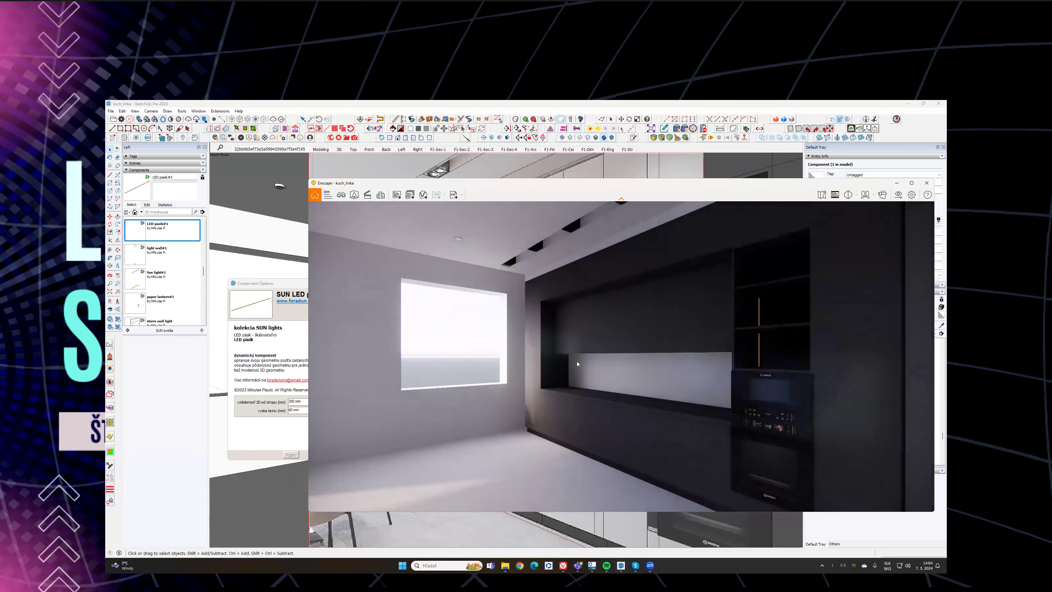
right_click_drag(621, 356, 600, 376)
key("u")
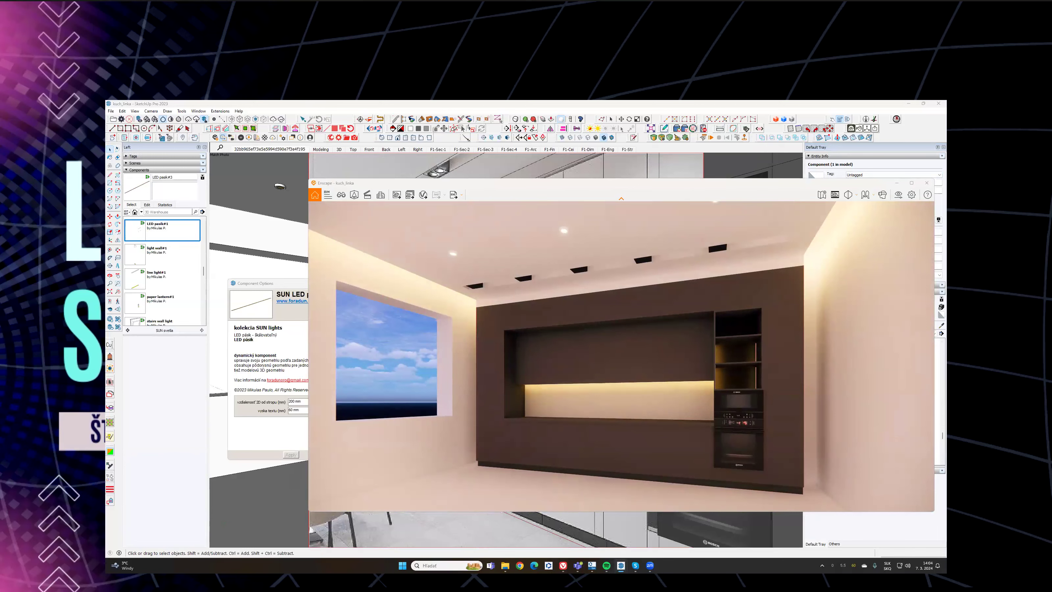
scroll(695, 326, "up", 3)
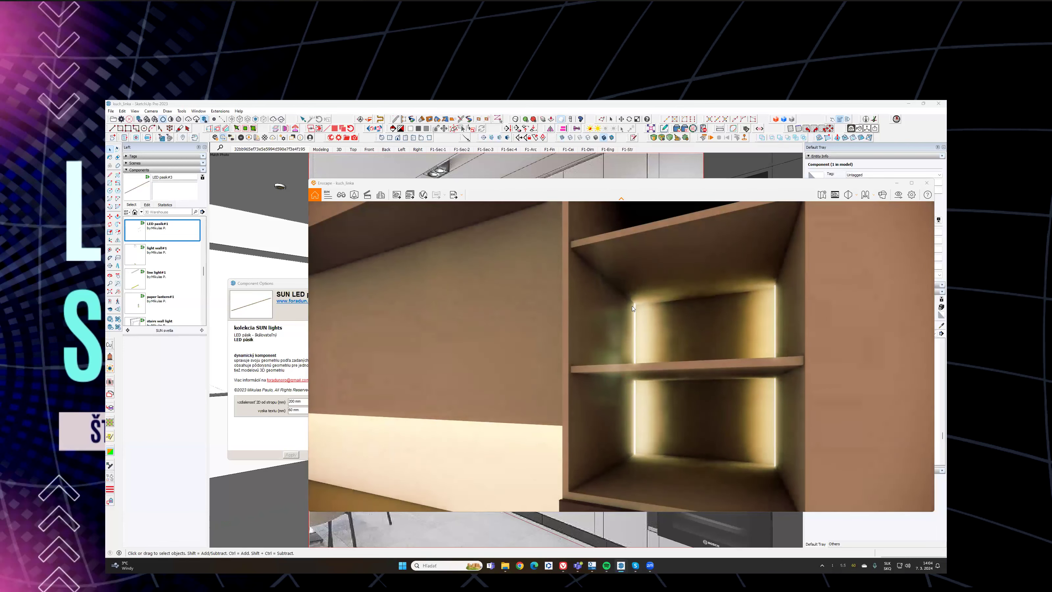
left_click_drag(553, 193, 567, 196)
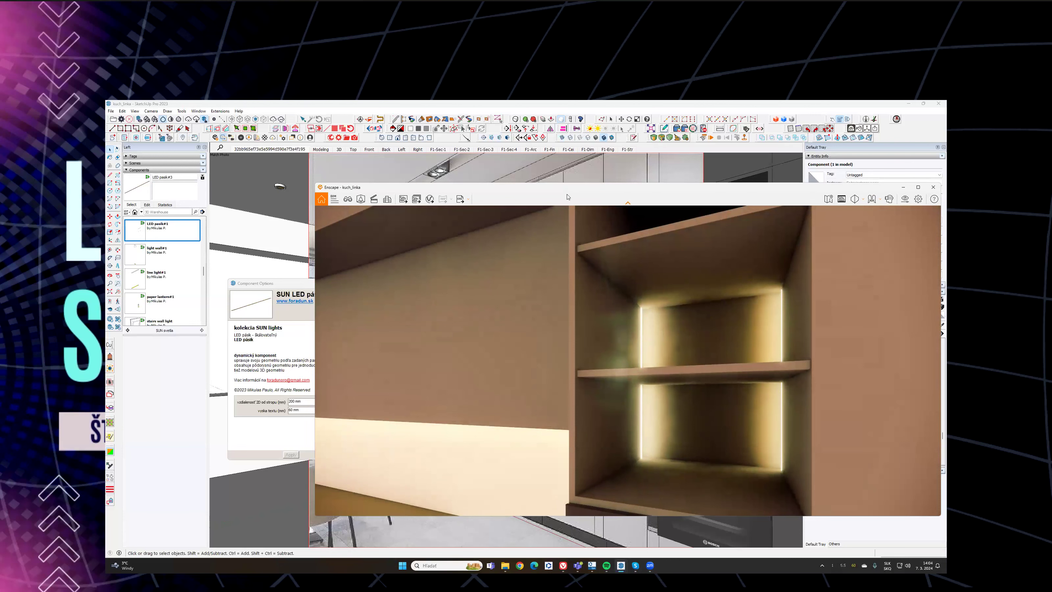
left_click_drag(568, 197, 573, 193)
left_click_drag(837, 180, 622, 218)
left_click(723, 221)
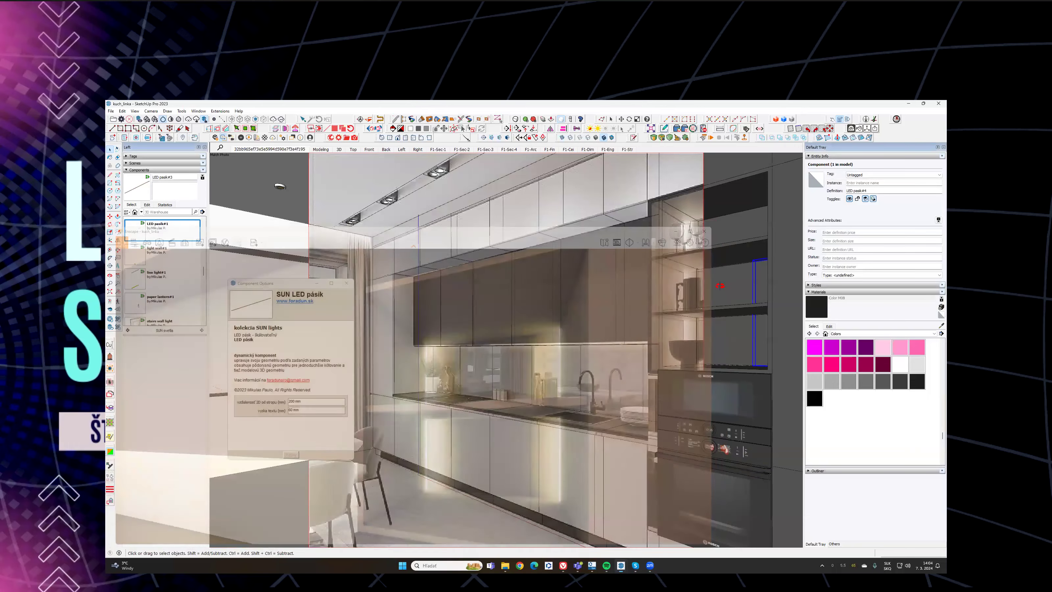
Step: Select both upright shelving LED strips and move them together forward, away from the rear corners
middle_click_drag(720, 286, 730, 294)
scroll(706, 267, "up", 4)
left_click(683, 279, "shift")
key("m")
scroll(667, 264, "up", 5)
left_click(656, 267)
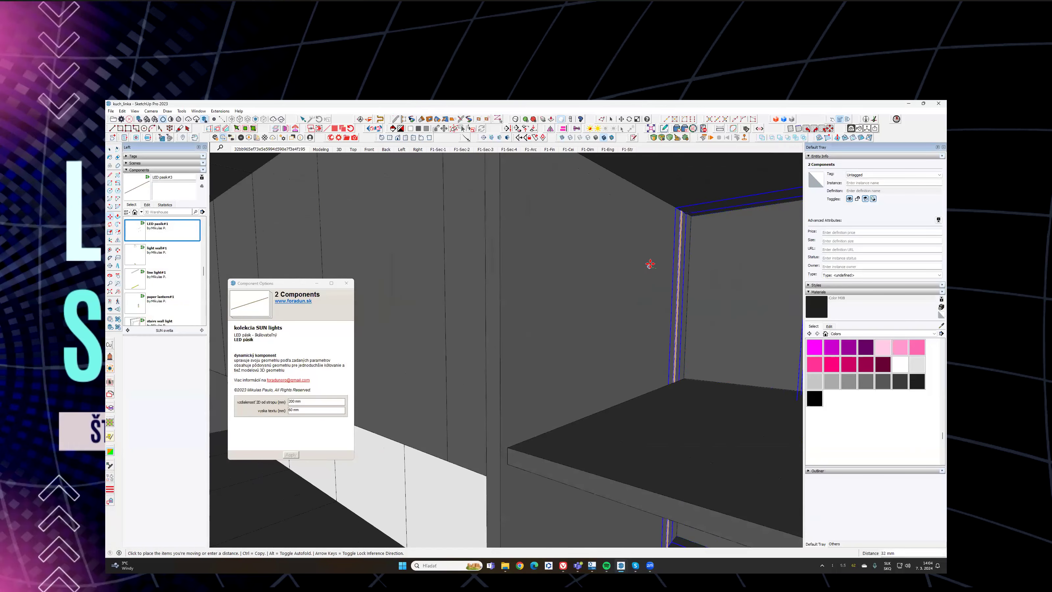
left_click(590, 257)
scroll(603, 273, "down", 5)
key("space")
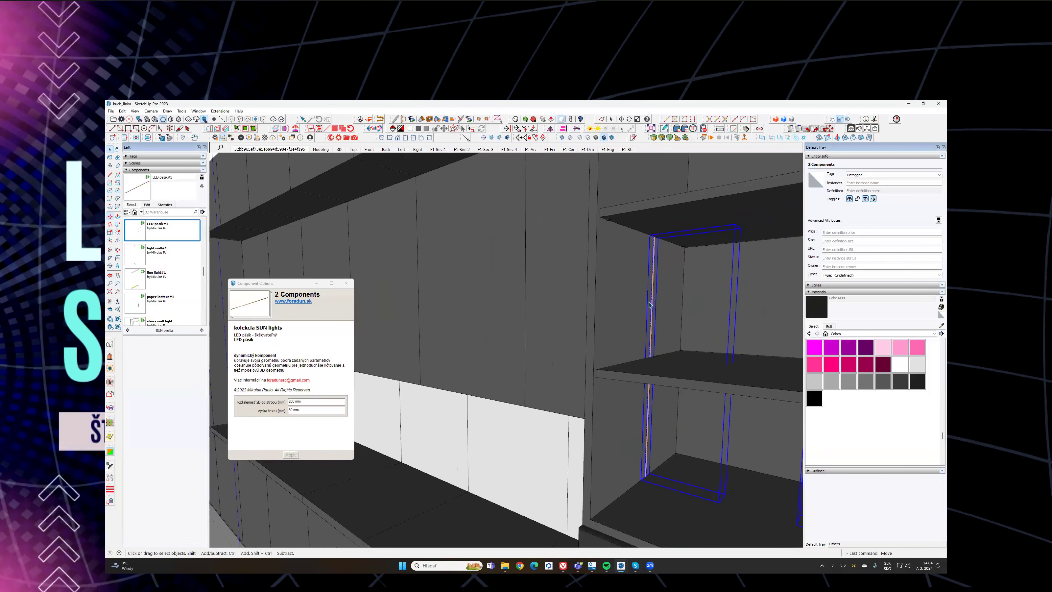
scroll(657, 281, "down", 10)
scroll(672, 234, "up", 8)
middle_click_drag(708, 269, 637, 493)
left_click(684, 198, "shift")
left_click(454, 224, "shift")
scroll(637, 493, "up", 4)
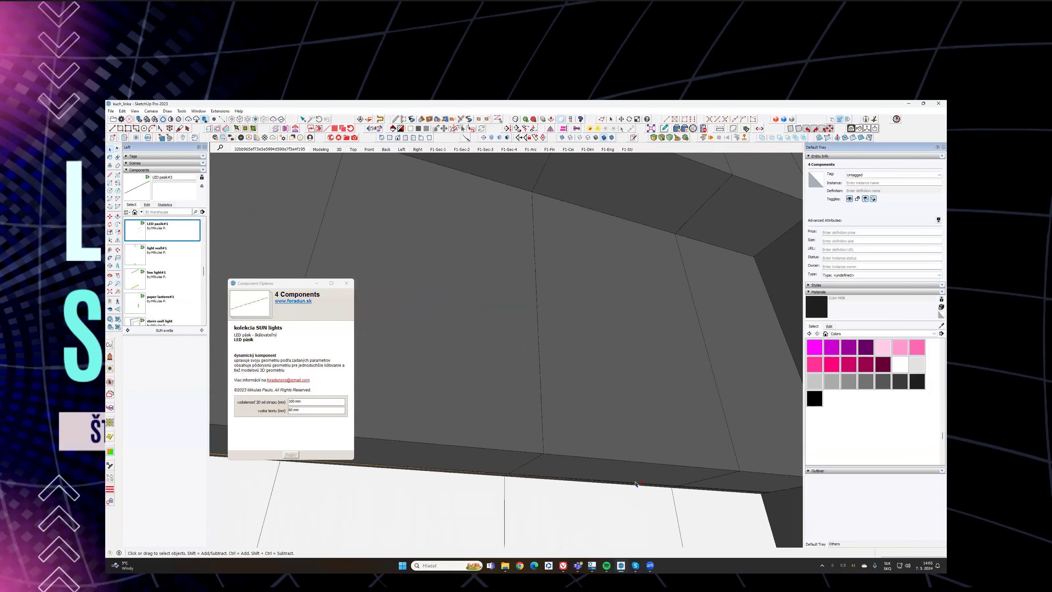
left_click(637, 485, "shift")
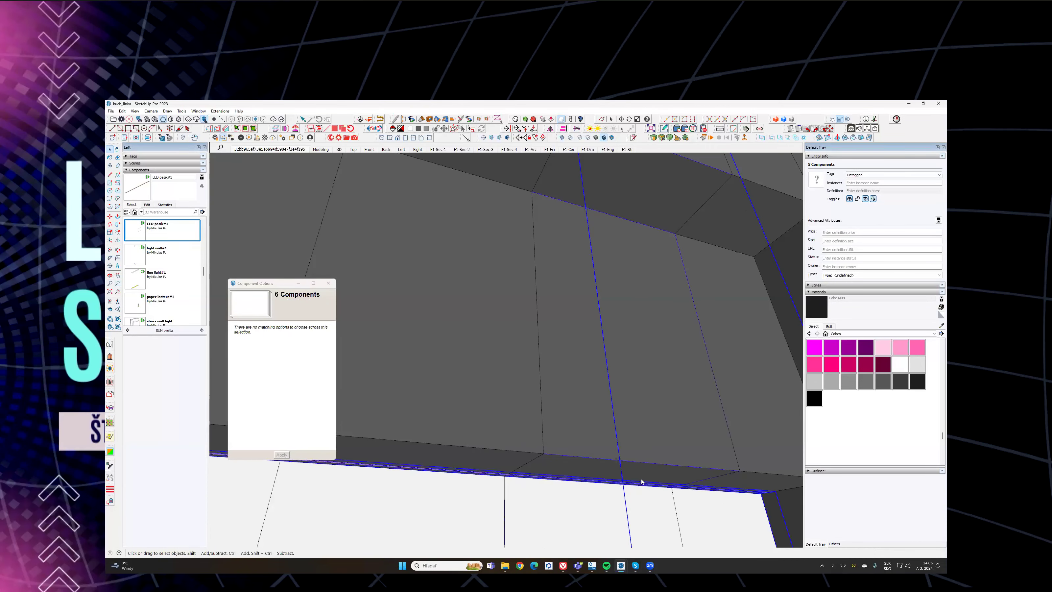
middle_click_drag(709, 369, 615, 346)
scroll(625, 403, "down", 5)
key("ctrl+t")
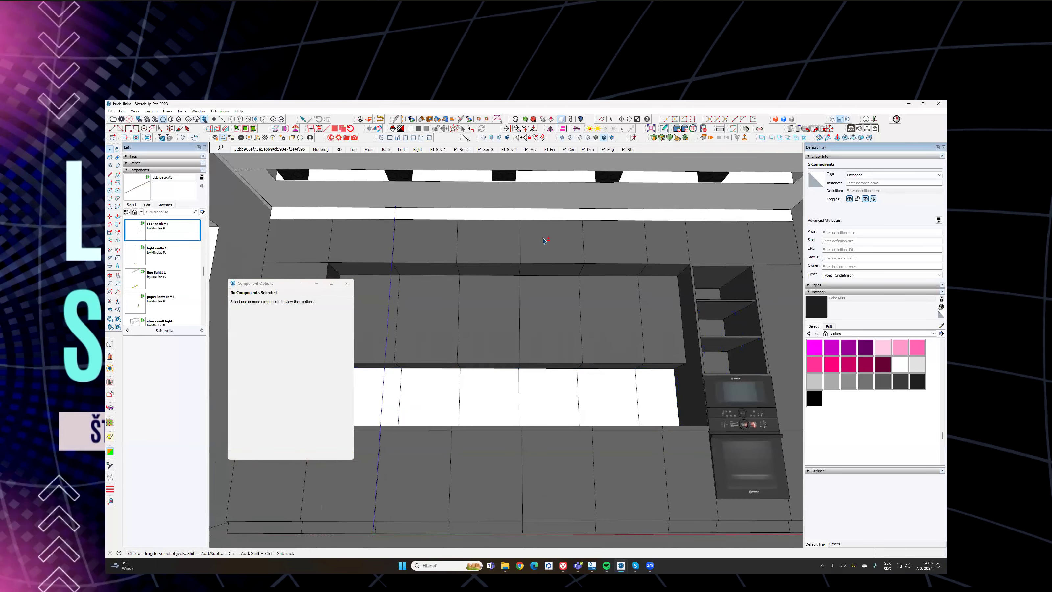
Step: Open the group of rectangular ceiling spotlights for editing and sample the light emissive material from an existing lamp
middle_click_drag(519, 208, 547, 260, "shift")
left_click(534, 239)
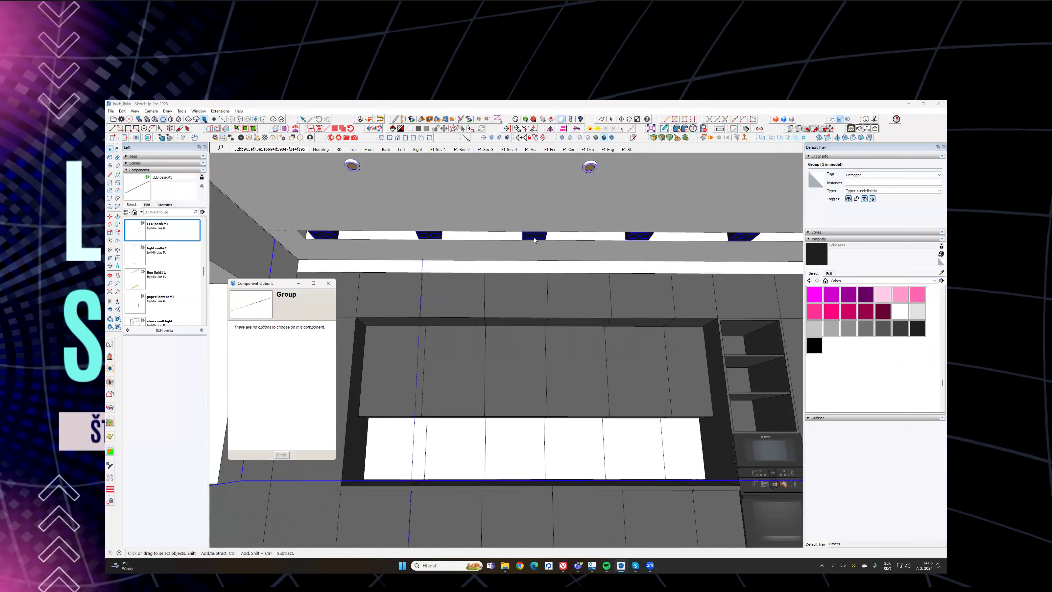
double_click(534, 239)
left_click(534, 239)
mouse_move(605, 197)
middle_mouse_down()
mouse_move(462, 212)
mouse_move(500, 329)
mouse_move(527, 294)
middle_mouse_up()
scroll(485, 223, "up", 3)
key("b")
scroll(454, 259, "up", 1)
left_click(455, 258, "alt")
left_click(534, 342)
Step: Paint both round lamp faces inside the rectangular spotlight component with the light emissive material and close the component
scroll(533, 294, "up", 3)
key("space")
double_click(535, 296)
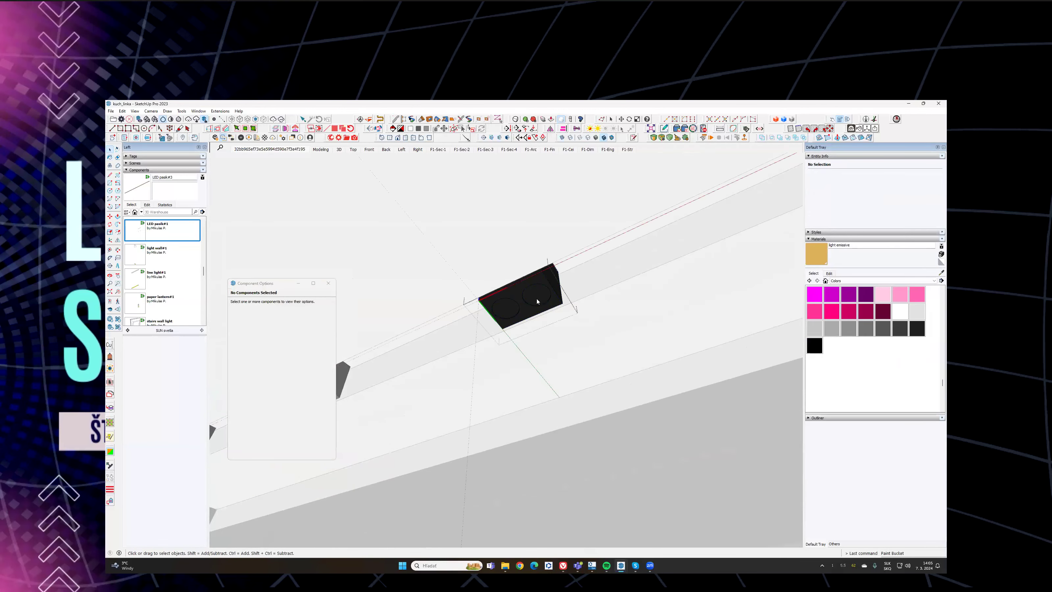
key("m")
key("b")
left_click(536, 296)
left_click(505, 308)
scroll(529, 271, "down", 2)
middle_click_drag(528, 271, 532, 244, "shift")
key("space")
left_click(542, 290)
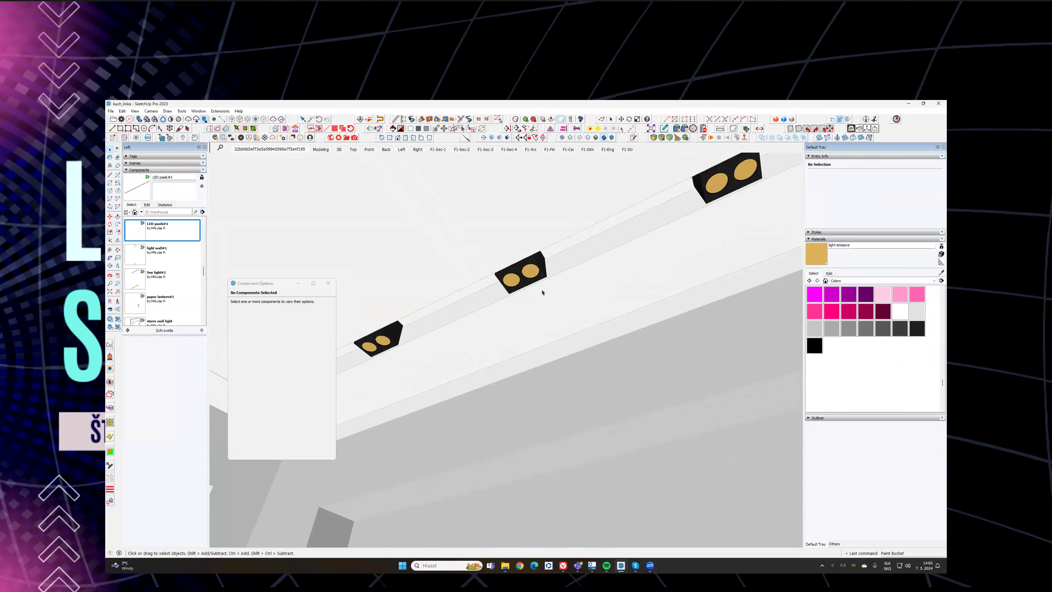
scroll(542, 290, "down", 4)
Step: Browse the SUN components library and open the folder containing the tile components
left_click(293, 149)
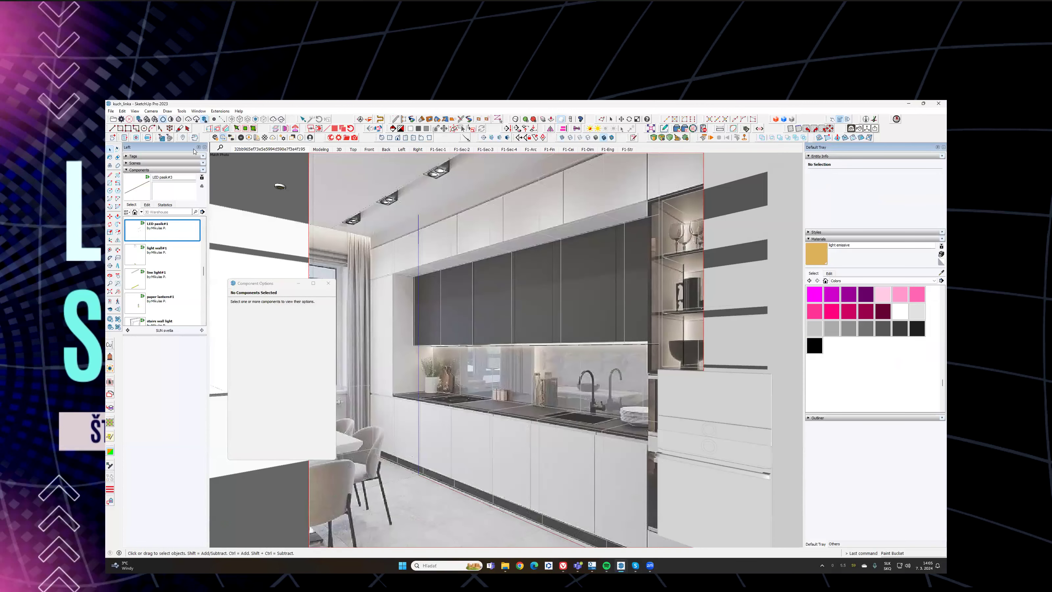
middle_click_drag(516, 360, 578, 331)
scroll(508, 390, "down", 3)
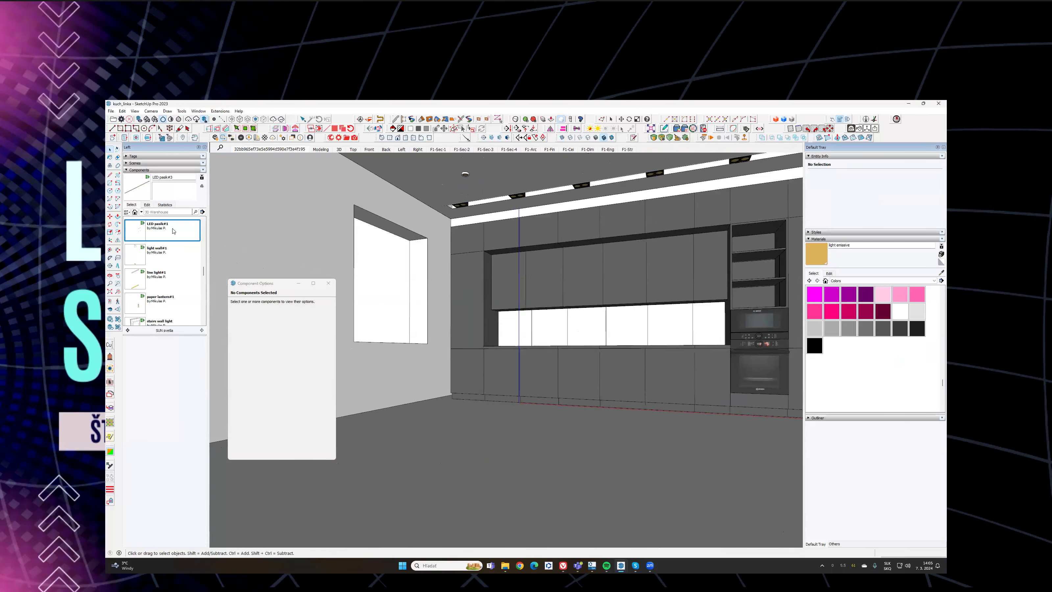
left_click(128, 330)
left_click(127, 330)
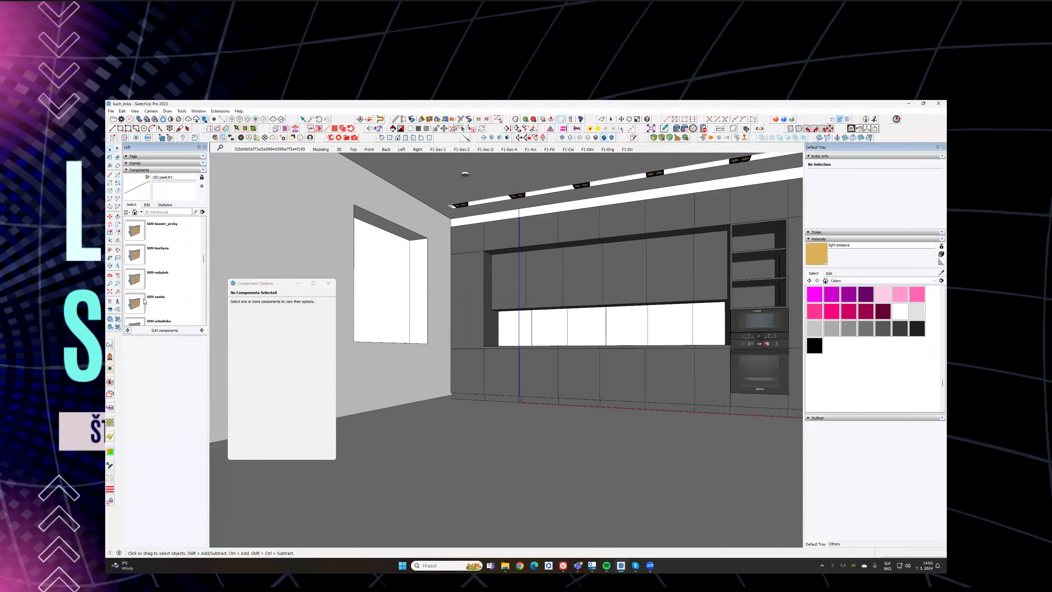
left_click(144, 301)
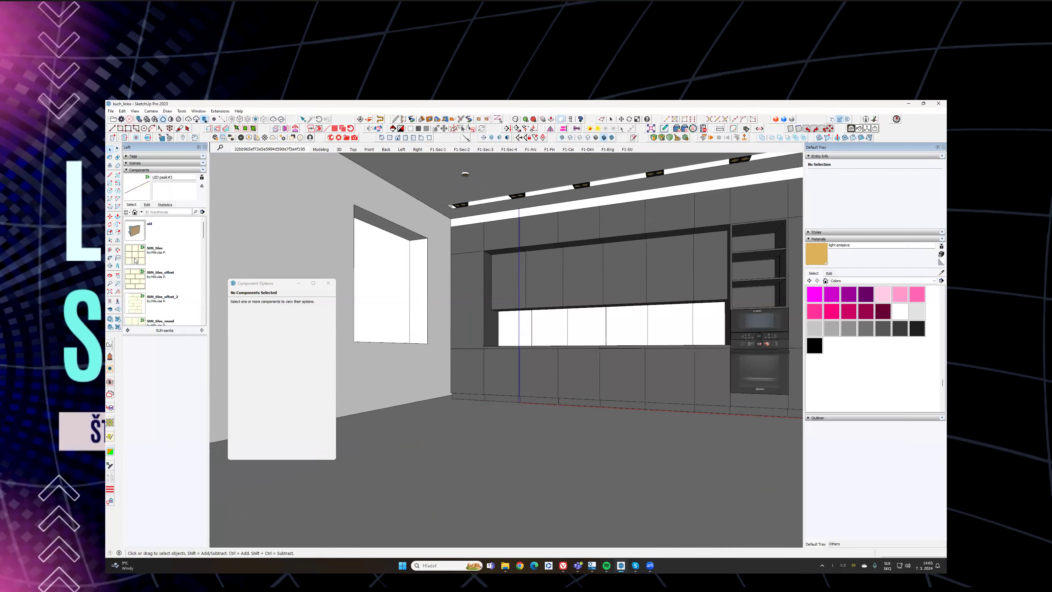
Step: Gauge the floor tile size in the matched photo by running a trial line across the visible floor
left_click(263, 150)
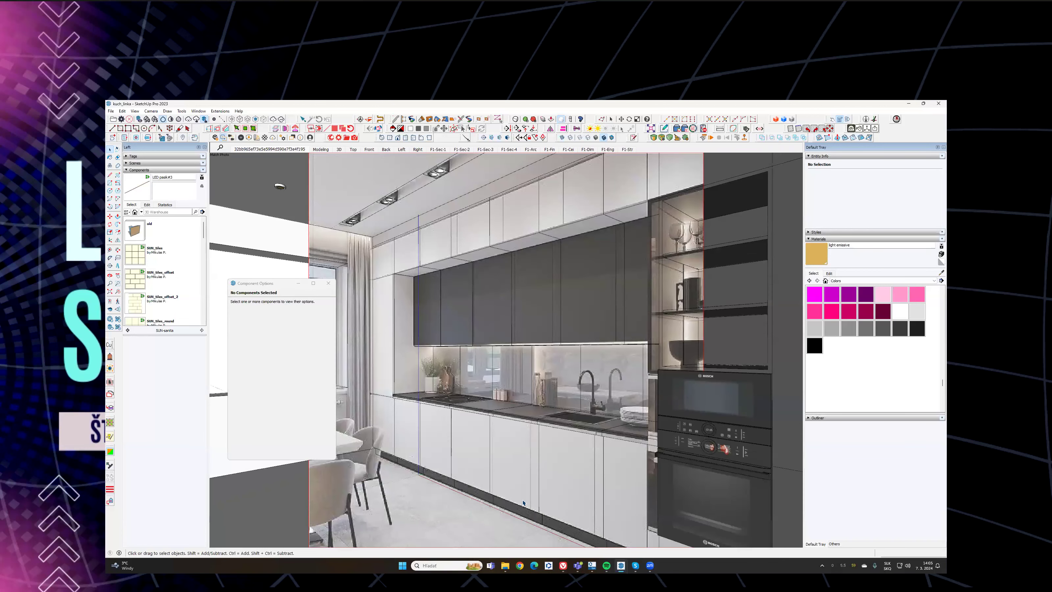
key("l")
scroll(451, 501, "up", 2)
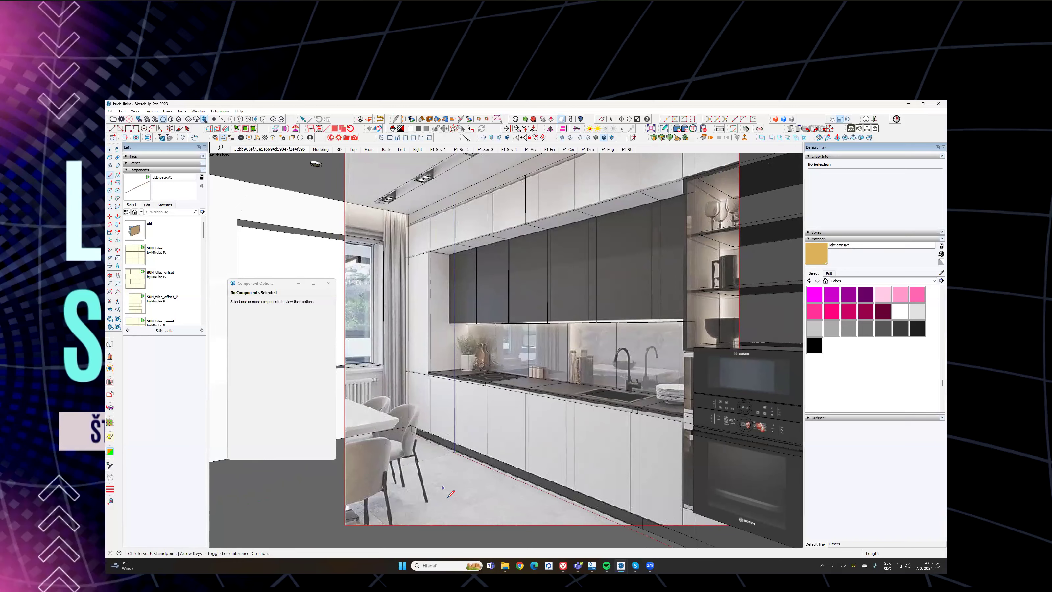
scroll(455, 497, "up", 2)
left_click(497, 513)
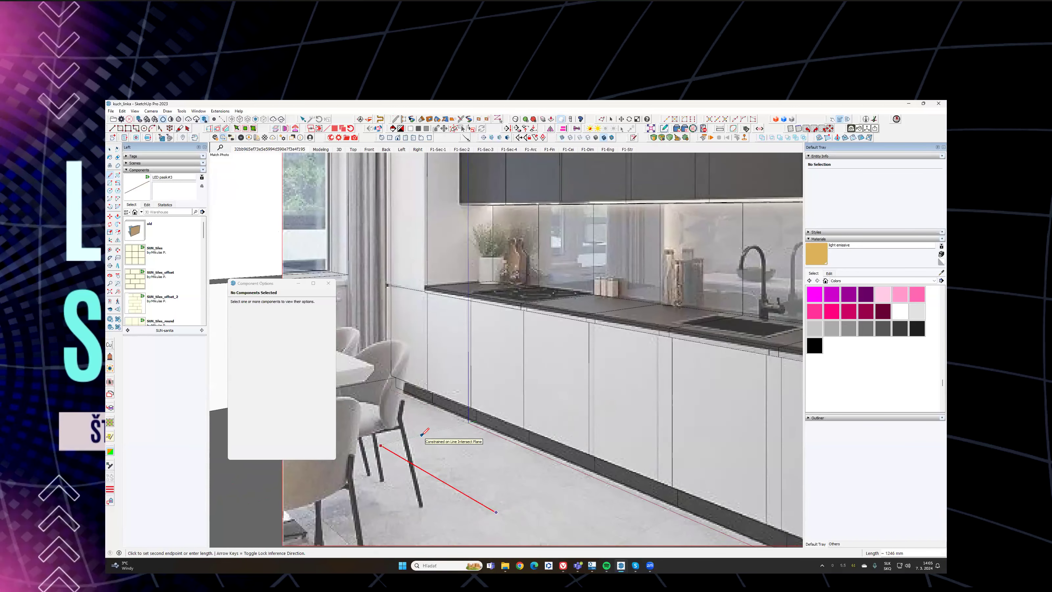
scroll(455, 452, "down", 3)
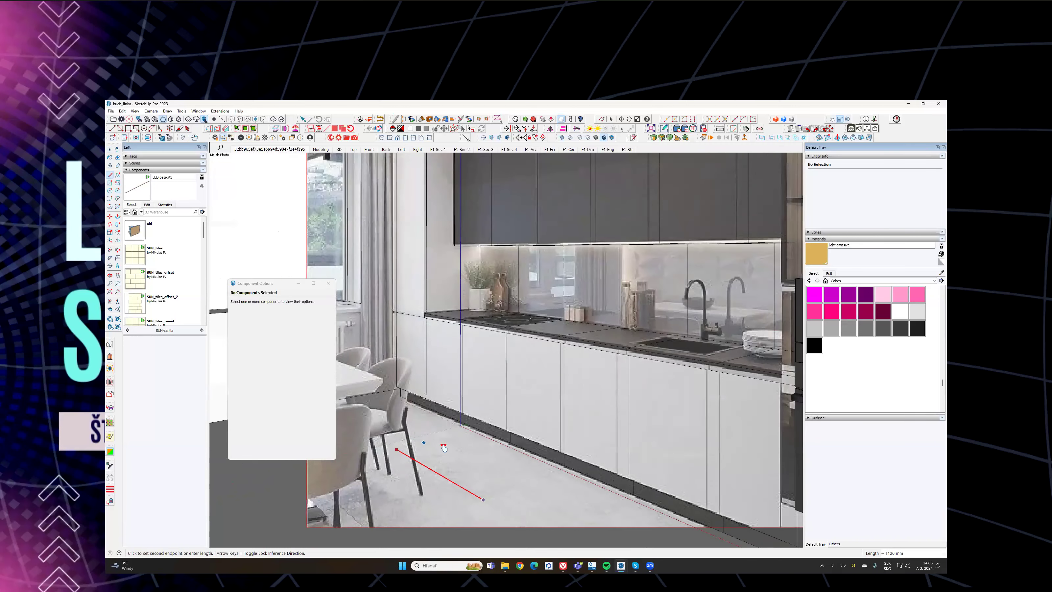
scroll(505, 469, "up", 2)
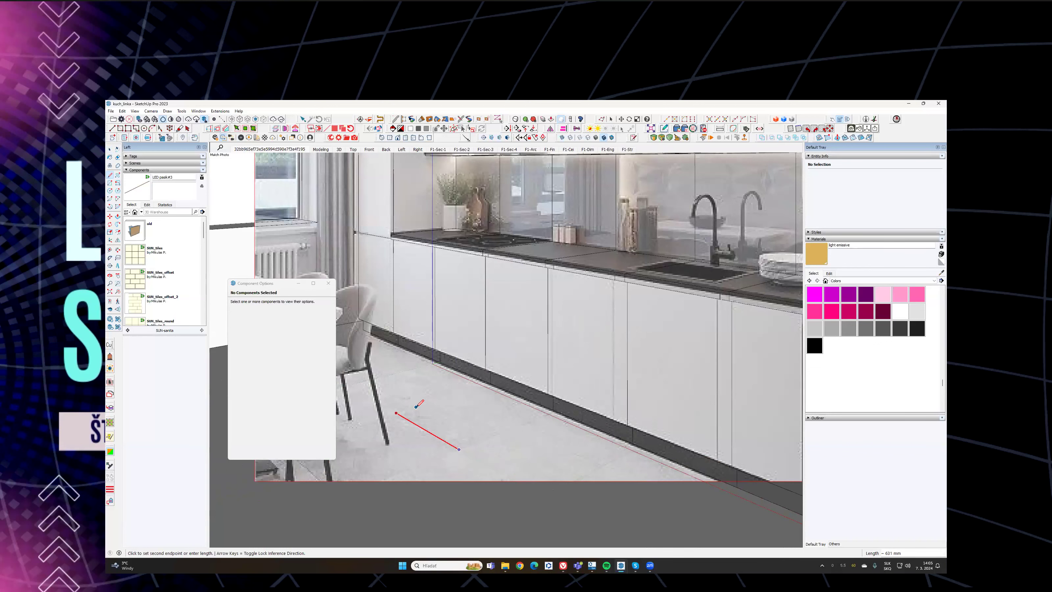
key("Escape")
Step: Insert the dynamic SUN_tiles component from the library onto the room floor
left_click(135, 263)
middle_click_drag(518, 323, 479, 312)
scroll(425, 439, "down", 4)
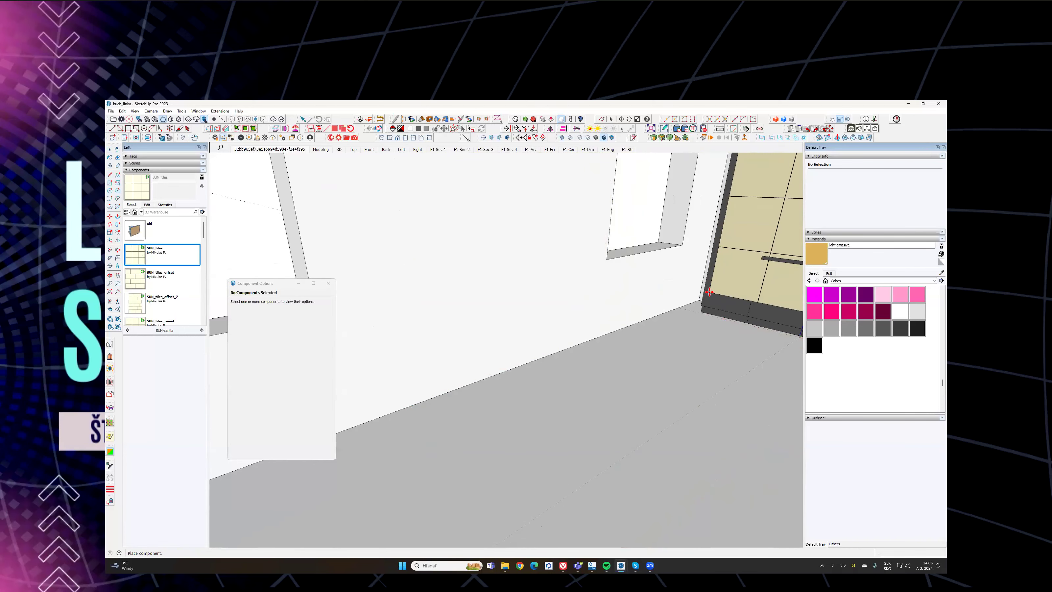
middle_click_drag(523, 446, 484, 277)
left_click(418, 314)
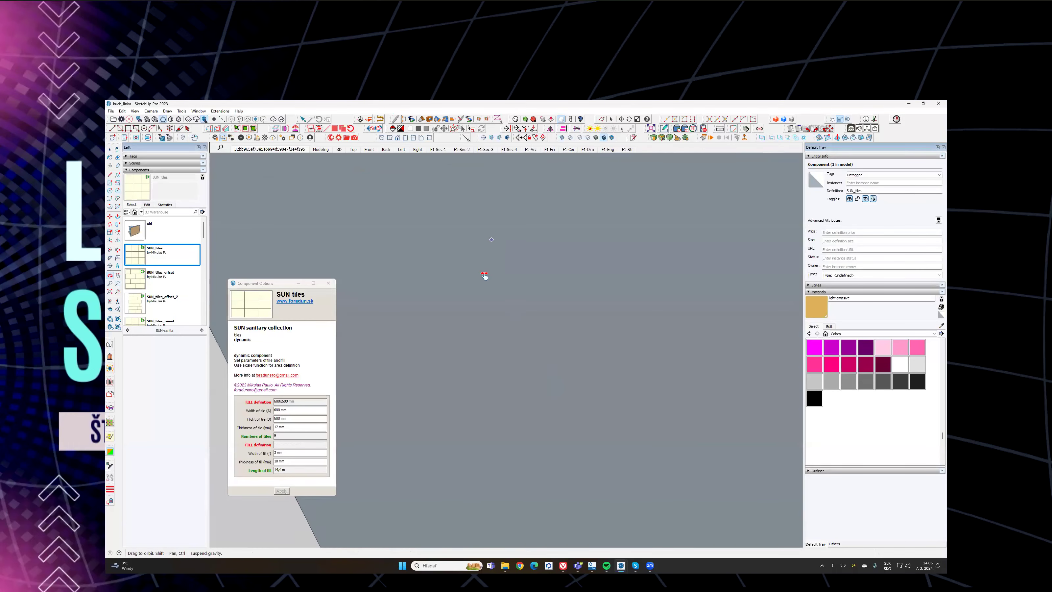
Step: Align the tile field flush with both walls at the room corner opposite the kitchen, working in the F1-Arc plan view
key("m")
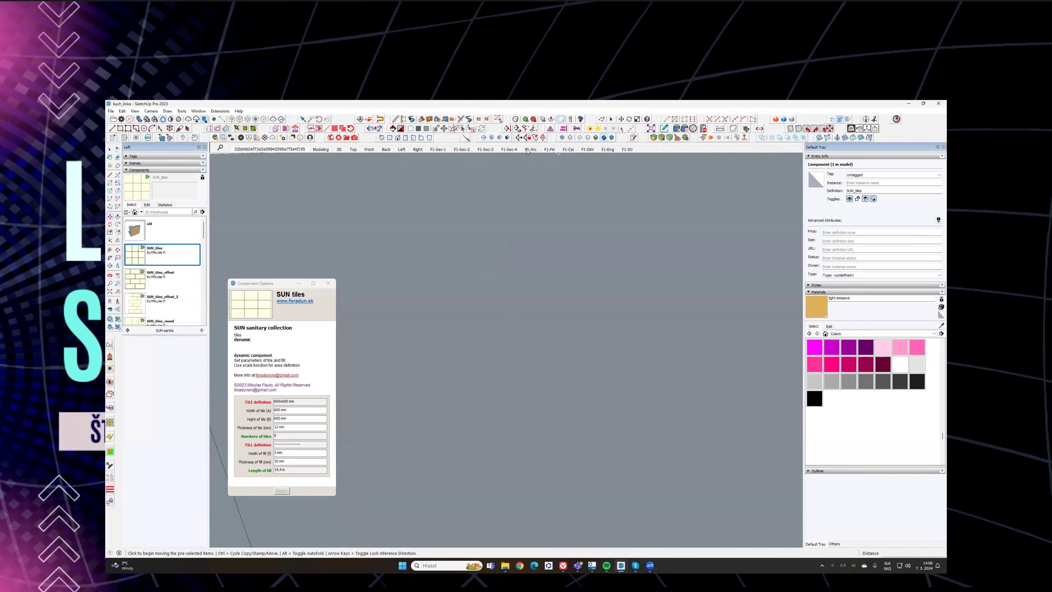
scroll(442, 371, "up", 5)
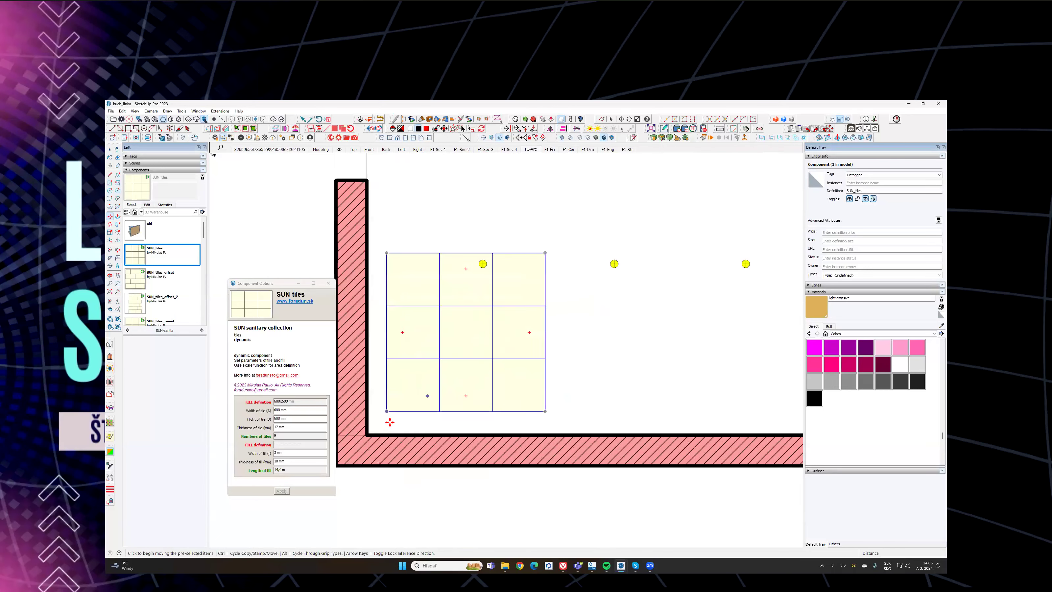
scroll(392, 416, "up", 10)
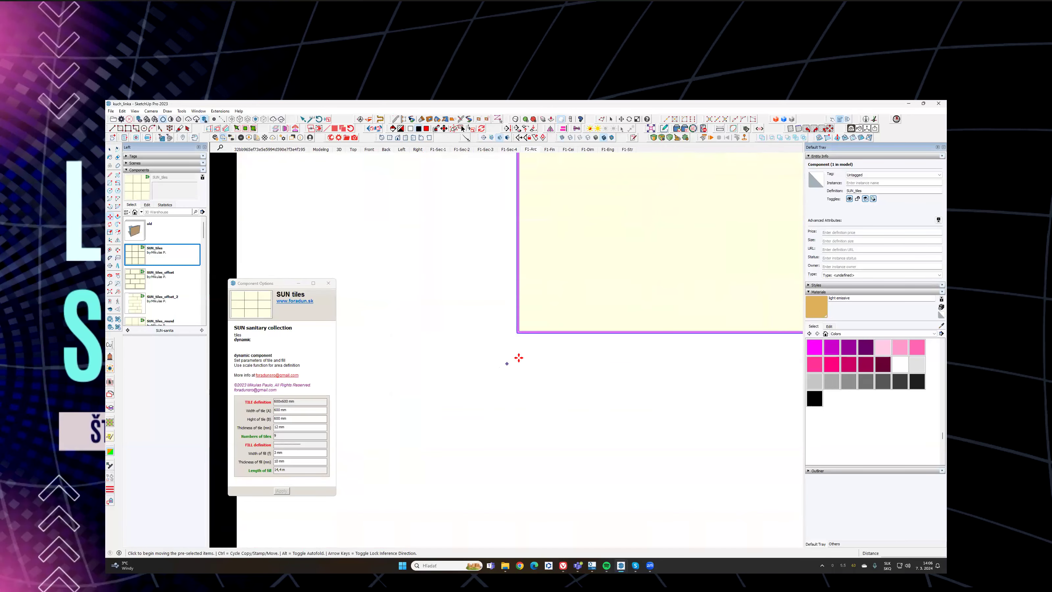
left_click(562, 130)
middle_click_drag(352, 285, 503, 331)
scroll(489, 309, "down", 5)
left_click(420, 229)
middle_click_drag(545, 378, 508, 385)
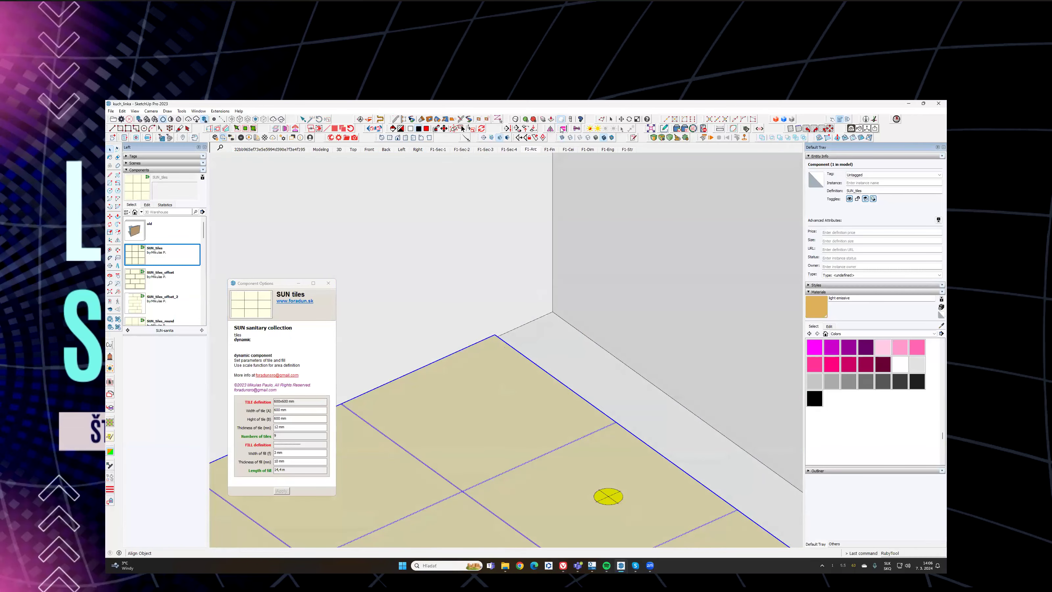
left_click(620, 284)
scroll(594, 280, "down", 3)
middle_click_drag(594, 280, 522, 391, "shift")
Step: Scale the tile field across the room's width along the end wall until it runs past the opposite long wall
key("s")
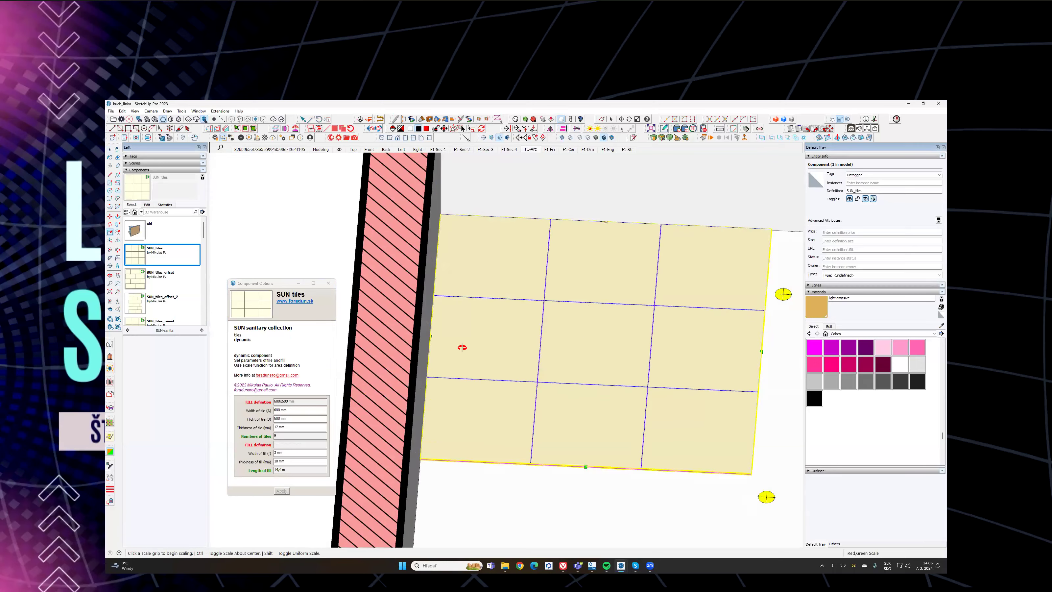
scroll(463, 347, "down", 4)
middle_click_drag(466, 349, 580, 380)
middle_click_drag(640, 436, 600, 468)
left_click(554, 383)
scroll(650, 392, "down", 4)
middle_click_drag(651, 393, 289, 417)
key("Escape")
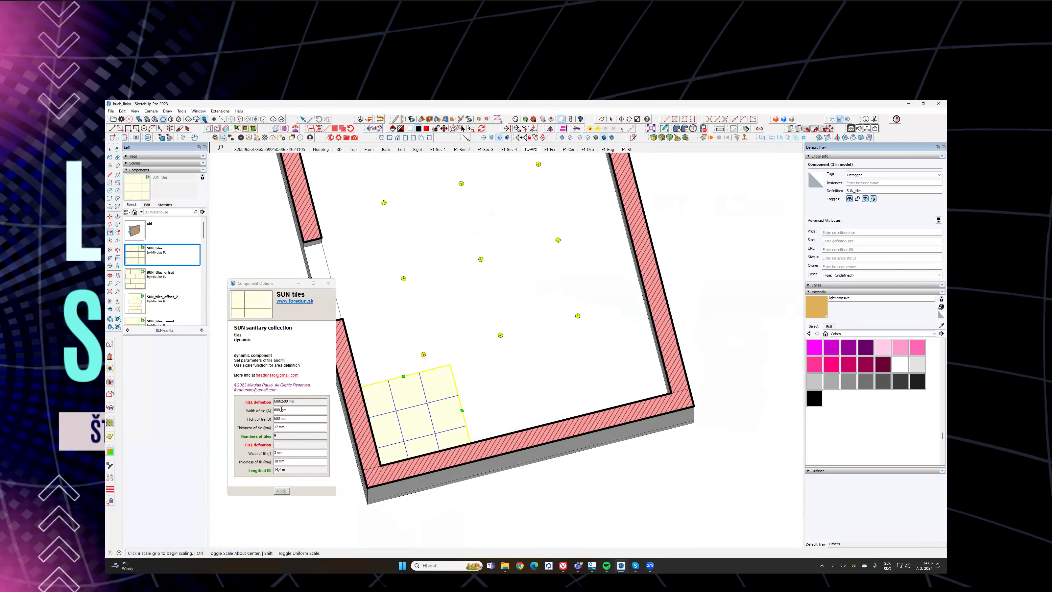
middle_click_drag(477, 415, 576, 417, "shift")
middle_click_drag(575, 416, 558, 419)
scroll(558, 419, "up", 3)
left_click(552, 418)
scroll(615, 400, "down", 3)
middle_click_drag(616, 399, 549, 429, "shift")
middle_click_drag(715, 294, 656, 254)
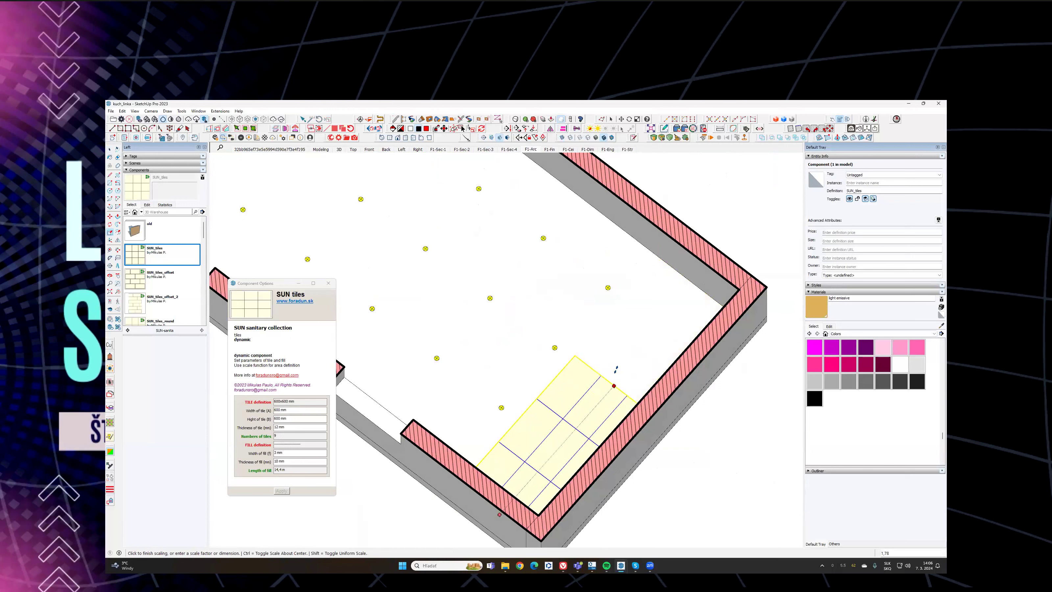
left_click(648, 305)
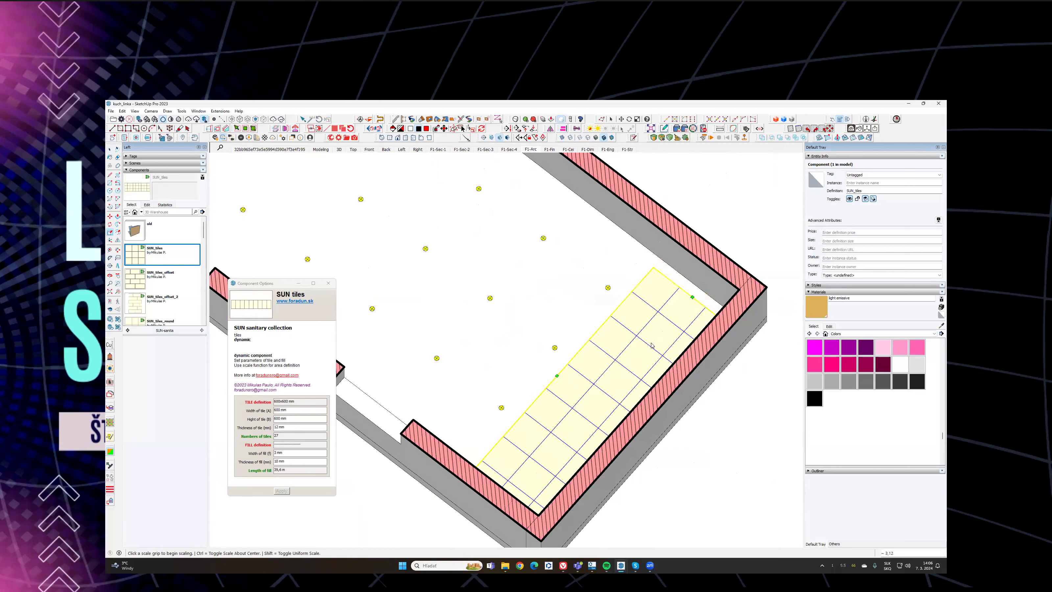
left_click(692, 297)
left_click(743, 259)
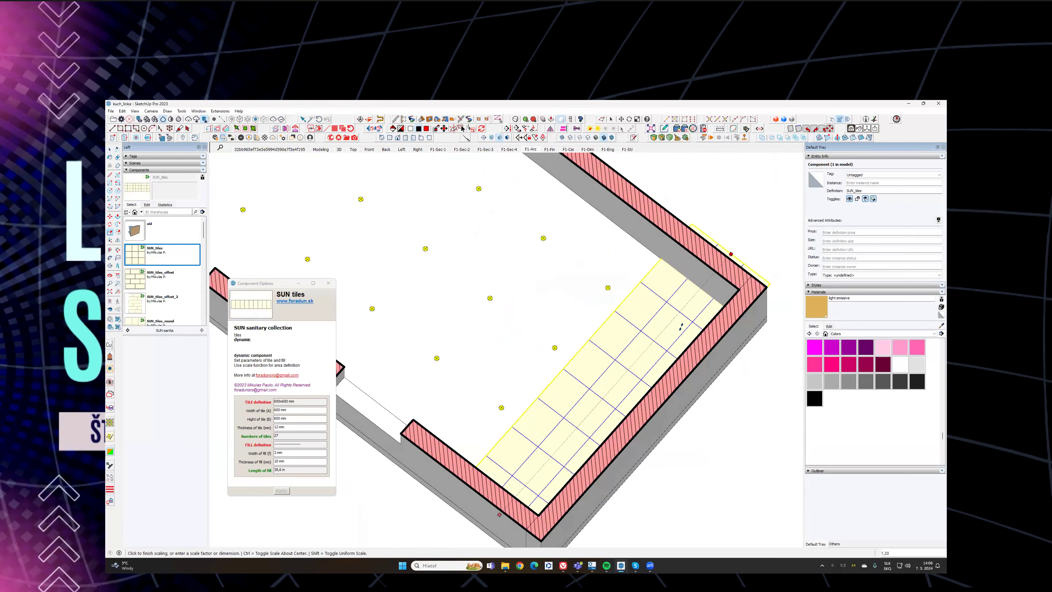
Step: Scale the tile field along the room's length until it extends past the kitchen wall
middle_click_drag(552, 359, 707, 303)
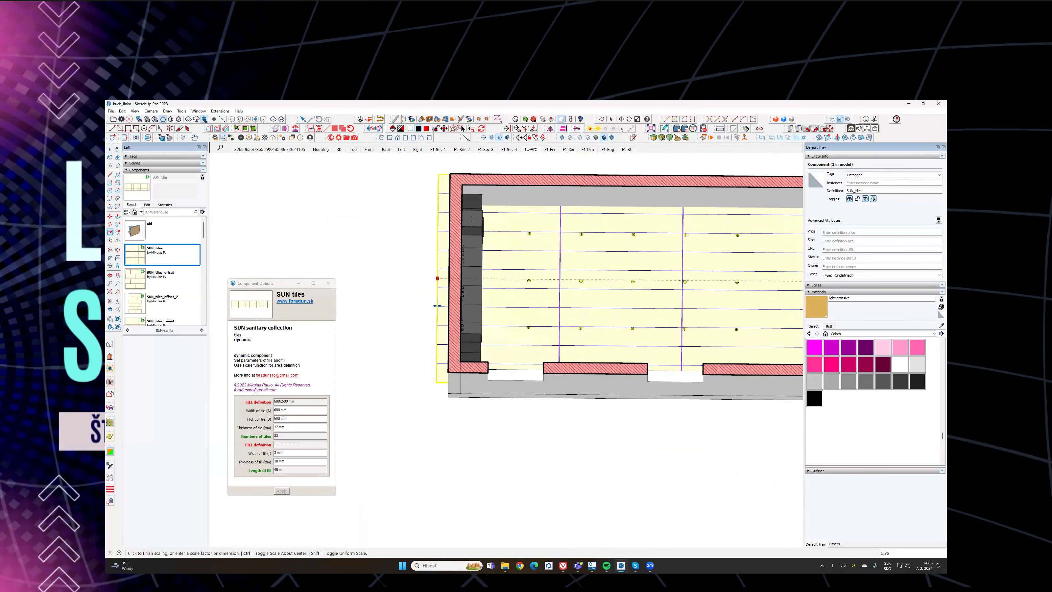
left_click(459, 382)
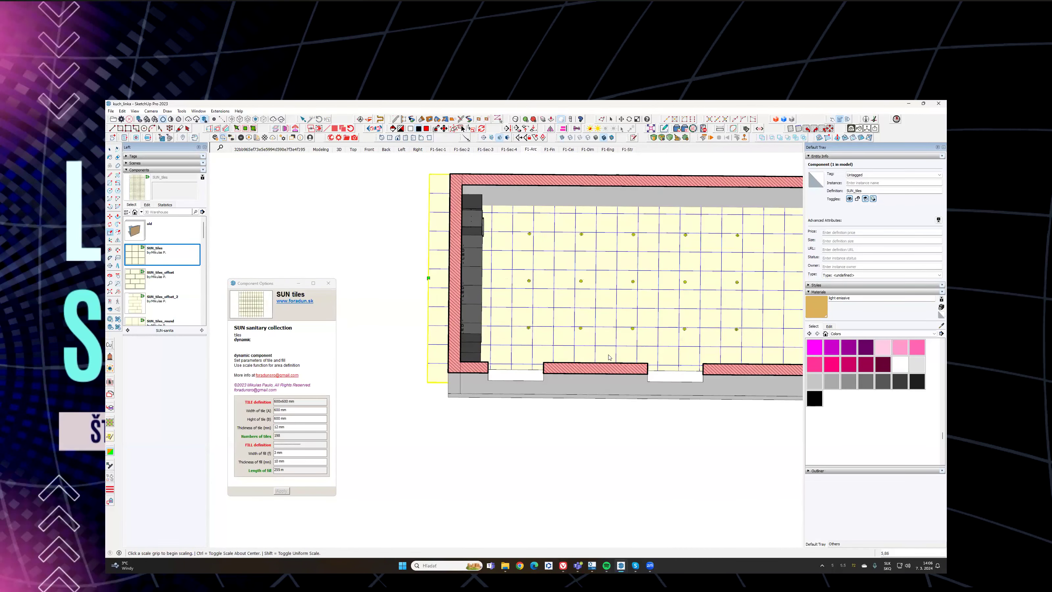
middle_click_drag(459, 382, 196, 260)
scroll(592, 405, "up", 6)
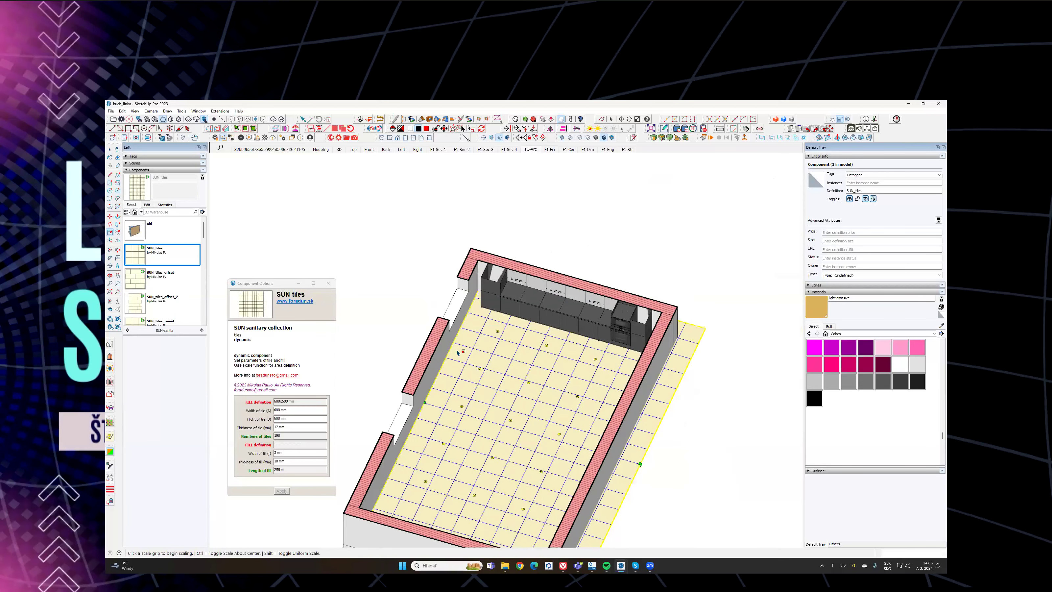
middle_click_drag(593, 403, 543, 352)
key("space")
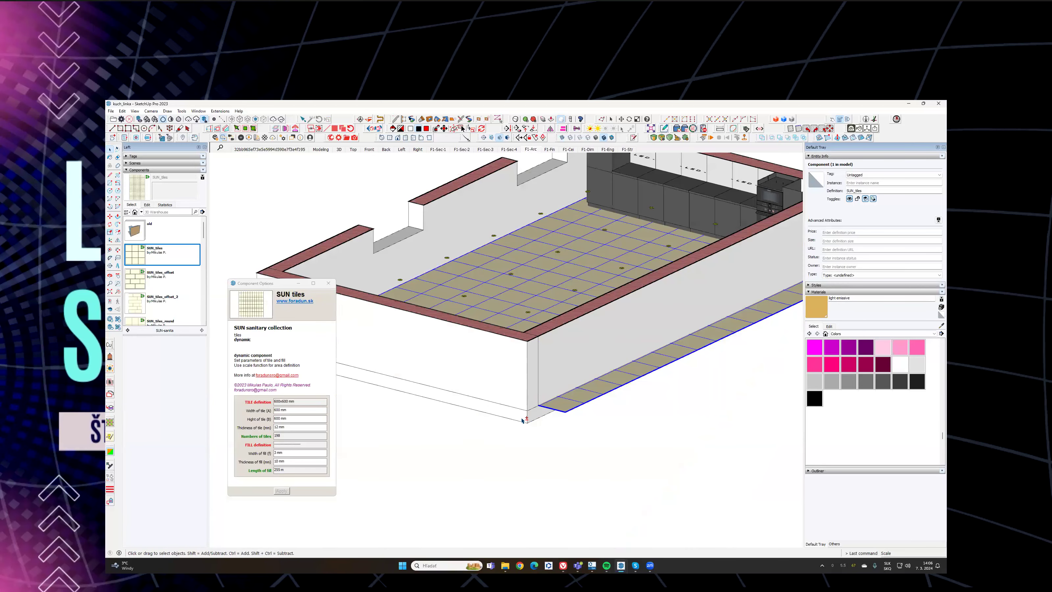
left_click(530, 417, "shift")
scroll(531, 418, "up", 3)
scroll(531, 420, "up", 1)
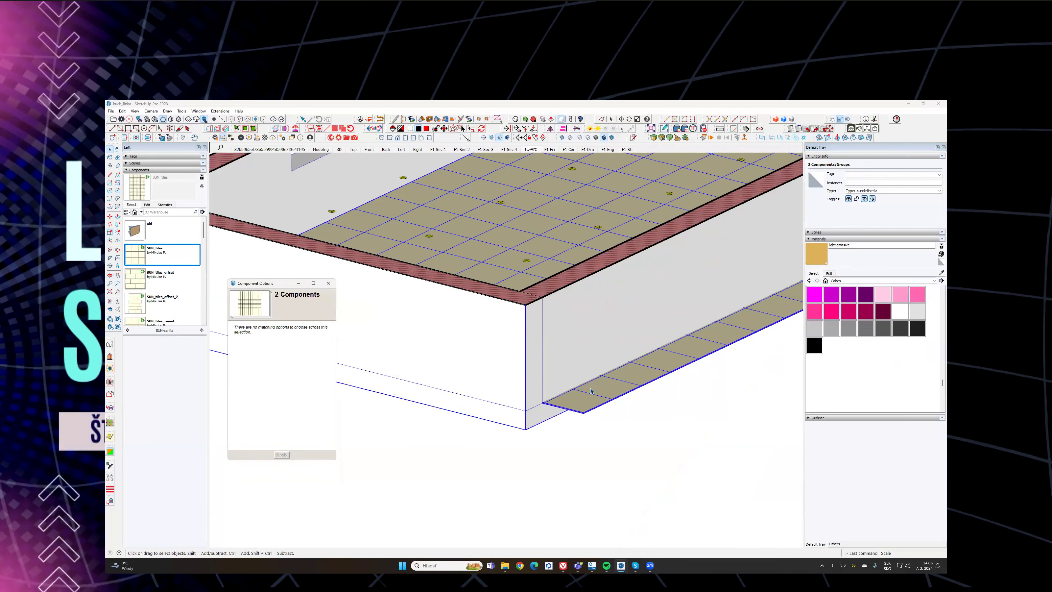
left_click(531, 420, "shift")
mouse_move(605, 393)
middle_mouse_down()
mouse_move(596, 327)
mouse_move(599, 379)
middle_mouse_up()
scroll(582, 426, "up", 3)
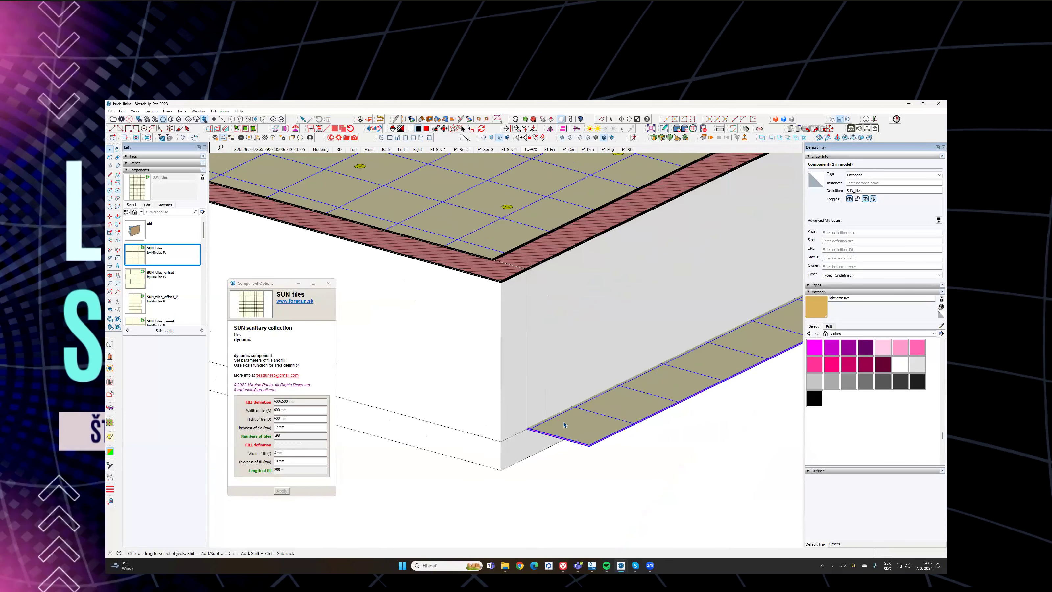
key("m")
scroll(523, 429, "up", 6)
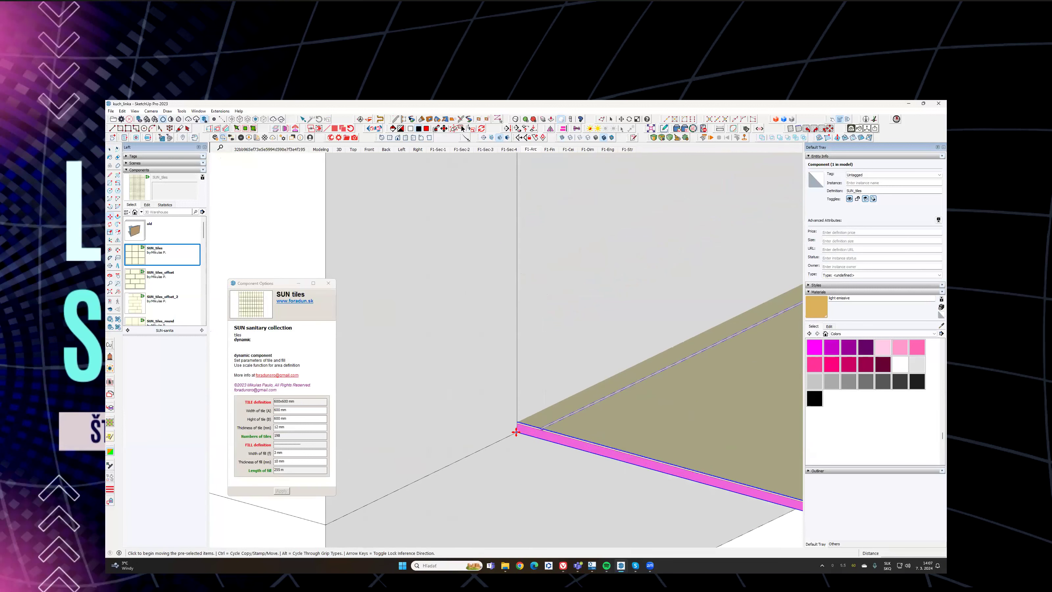
left_click(516, 431)
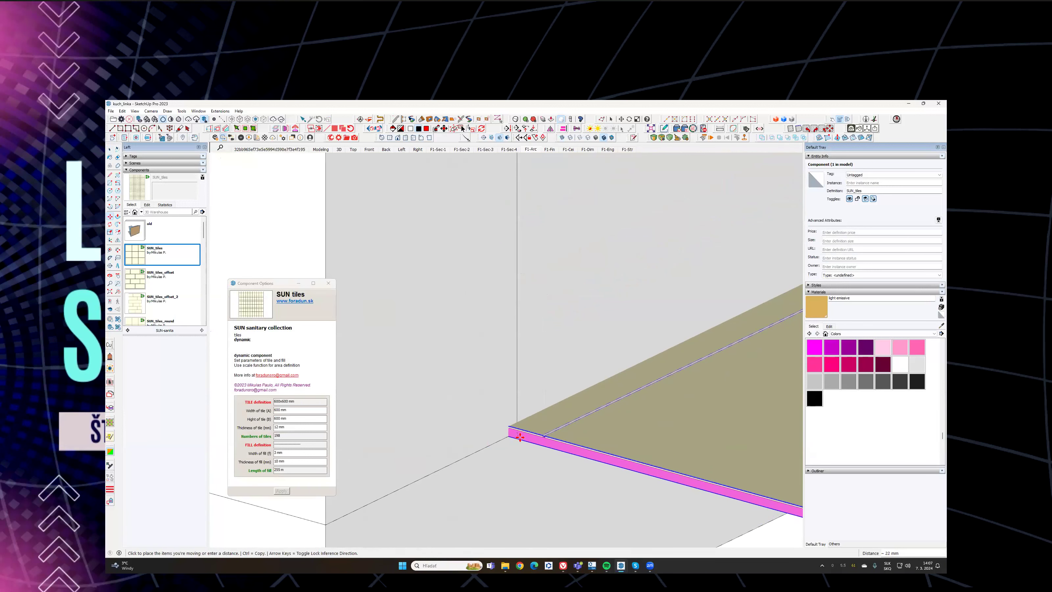
scroll(524, 438, "down", 3)
mouse_move(525, 438)
middle_mouse_down()
mouse_move(547, 467)
mouse_move(474, 327)
mouse_move(537, 217)
middle_mouse_up()
scroll(474, 325, "up", 5)
key("m")
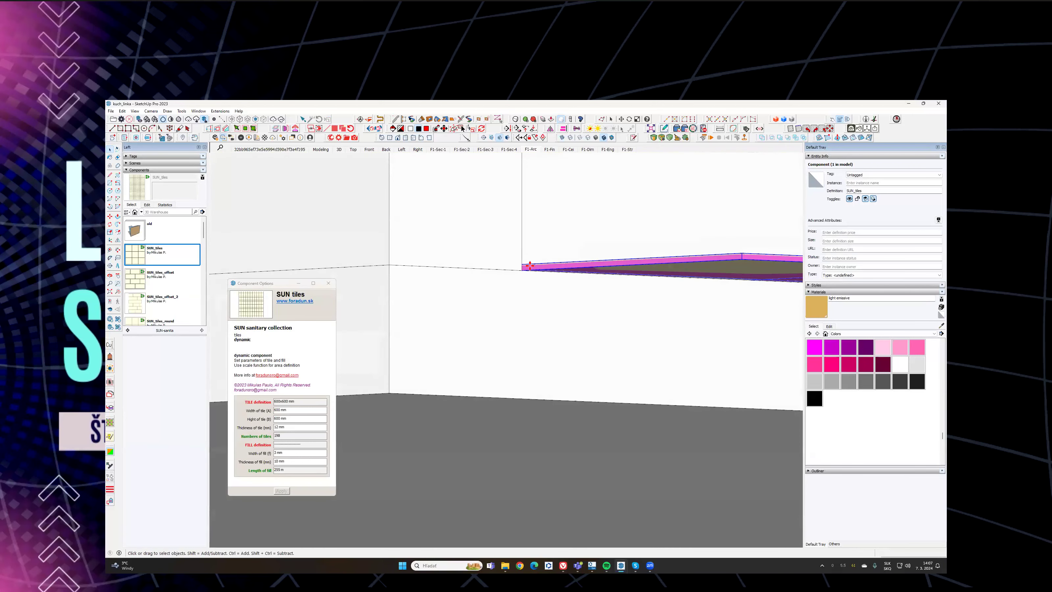
scroll(530, 269, "up", 1)
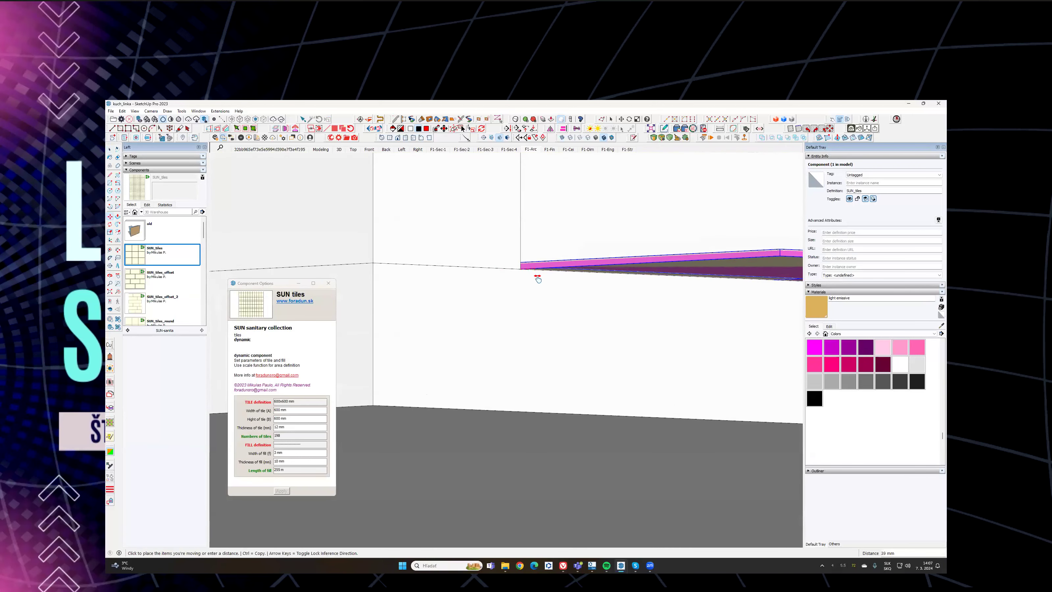
middle_click_drag(537, 280, 535, 285)
key("m")
left_click(525, 342)
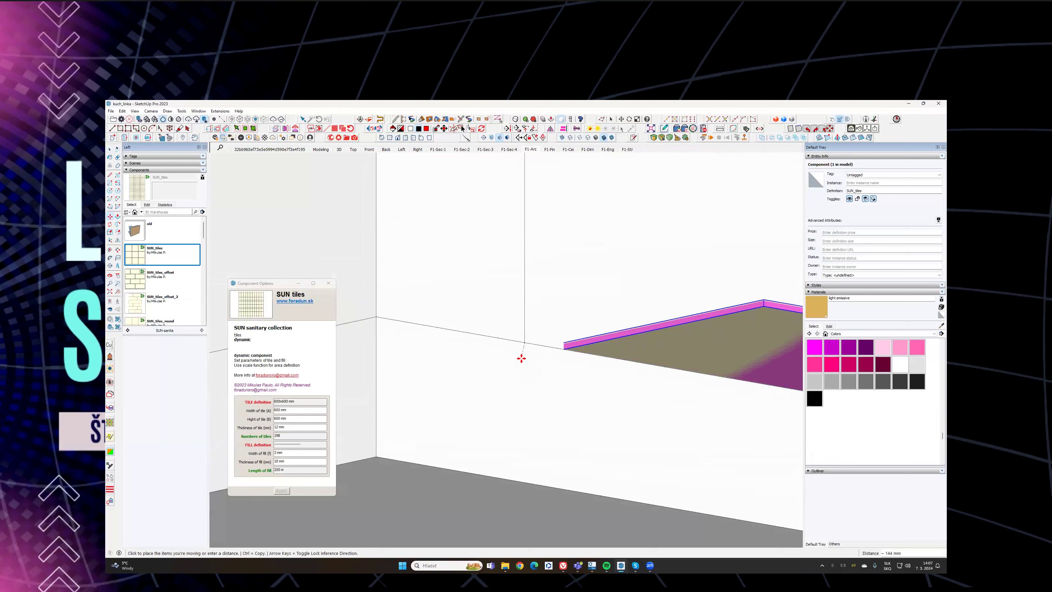
key("Escape")
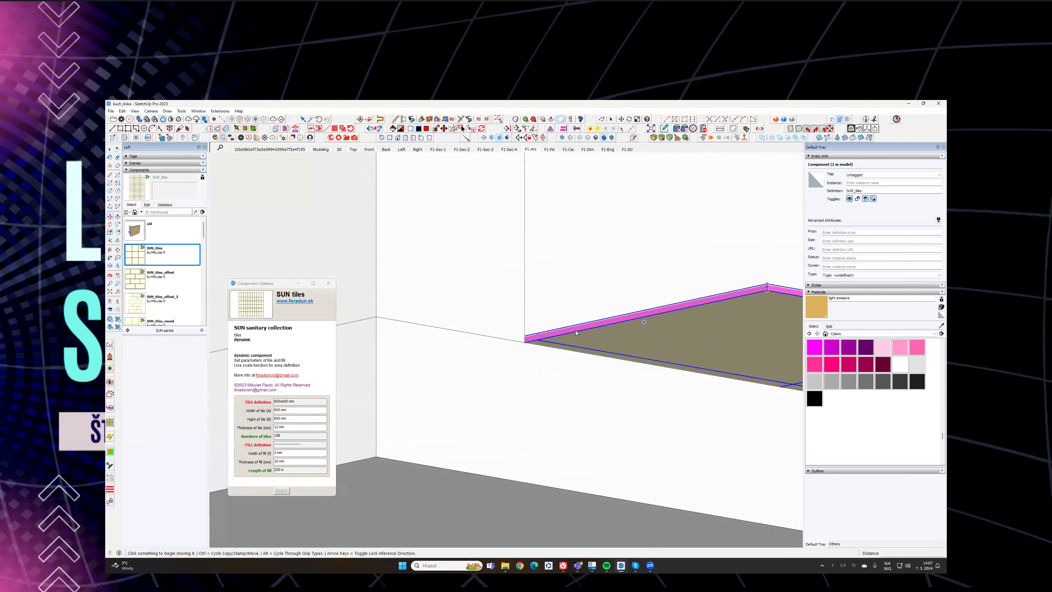
Step: Copy the tile layer straight down from its outer corner, delete the original layer above and select the copy
left_click(767, 294)
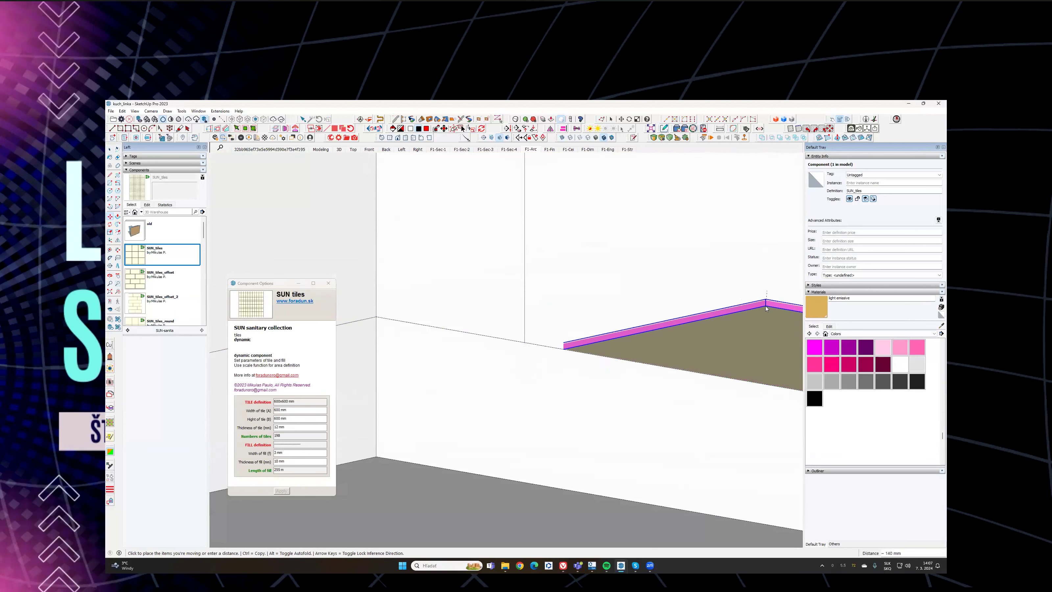
key("ctrl")
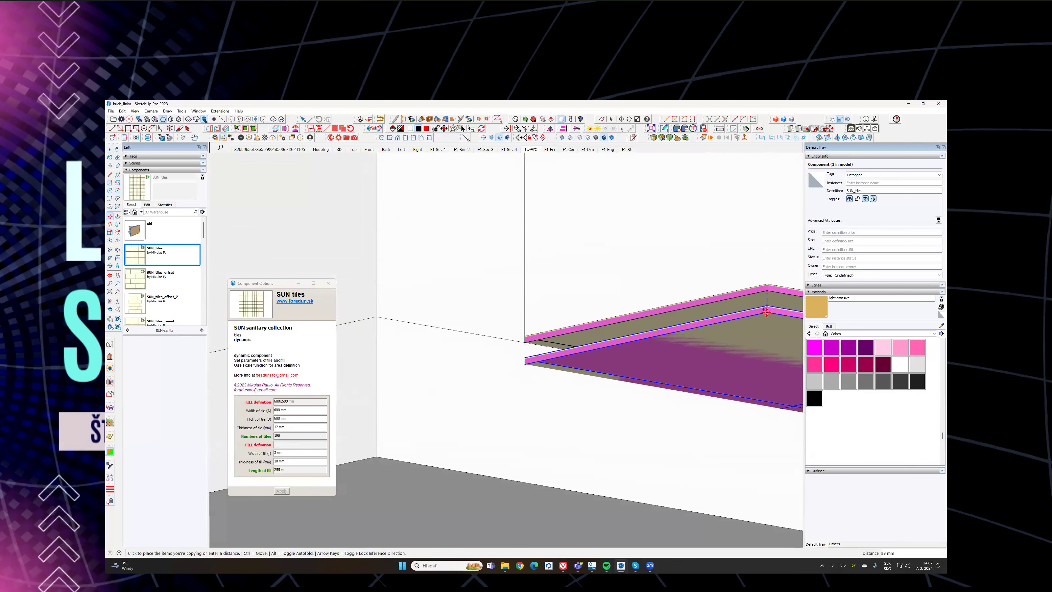
left_click(750, 298)
middle_click_drag(747, 271, 745, 308)
key("space")
left_click(768, 292)
key("Delete")
left_click(544, 322)
left_click(548, 311)
middle_click_drag(549, 309, 527, 314)
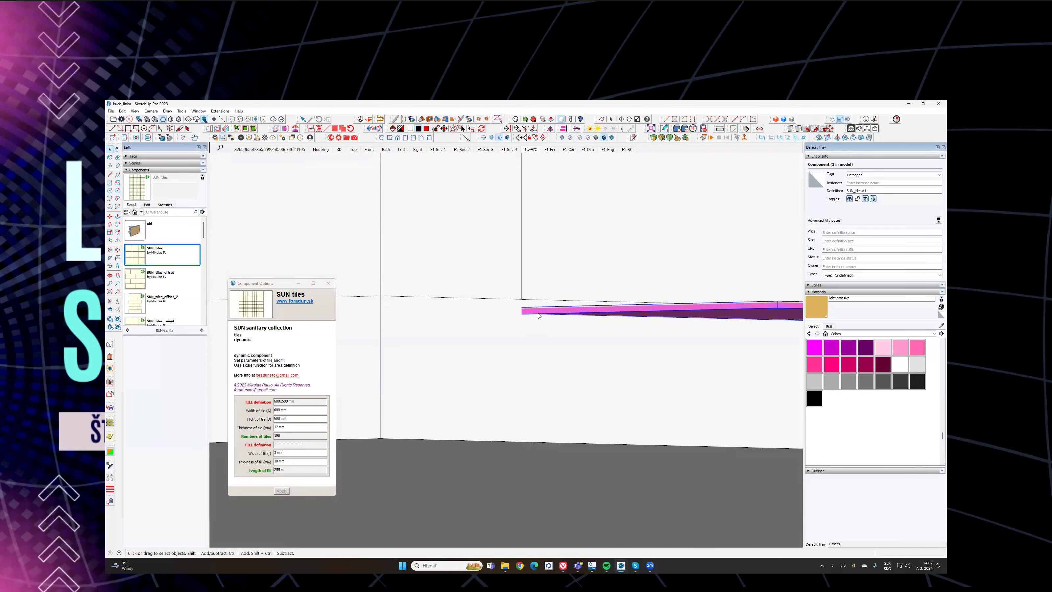
scroll(538, 313, "up", 2)
key("m")
left_click(543, 313)
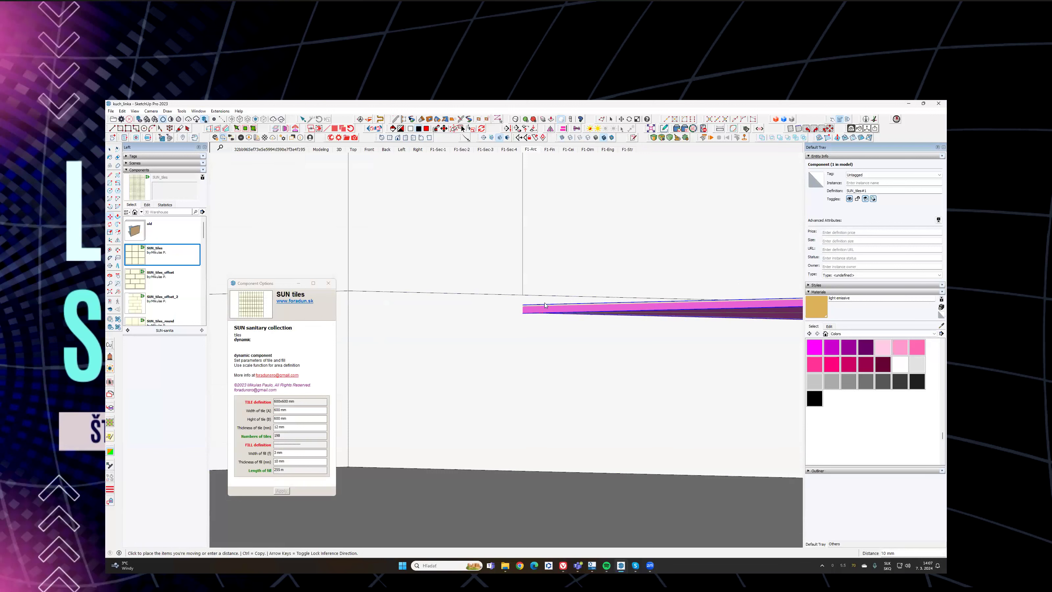
middle_click_drag(527, 253, 521, 311)
key("Escape")
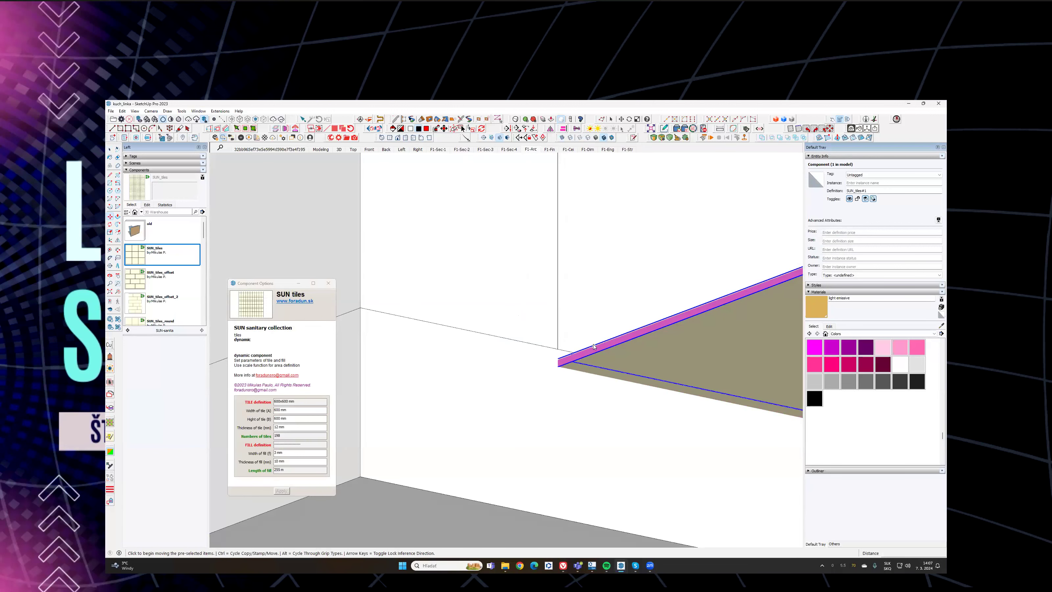
Step: Lower the tile layer vertically by 12 mm from its outer corner so its top meets the wall's base line
scroll(593, 347, "down", 10)
middle_click_drag(599, 332, 636, 462)
middle_click_drag(643, 255, 634, 365)
scroll(615, 369, "up", 6)
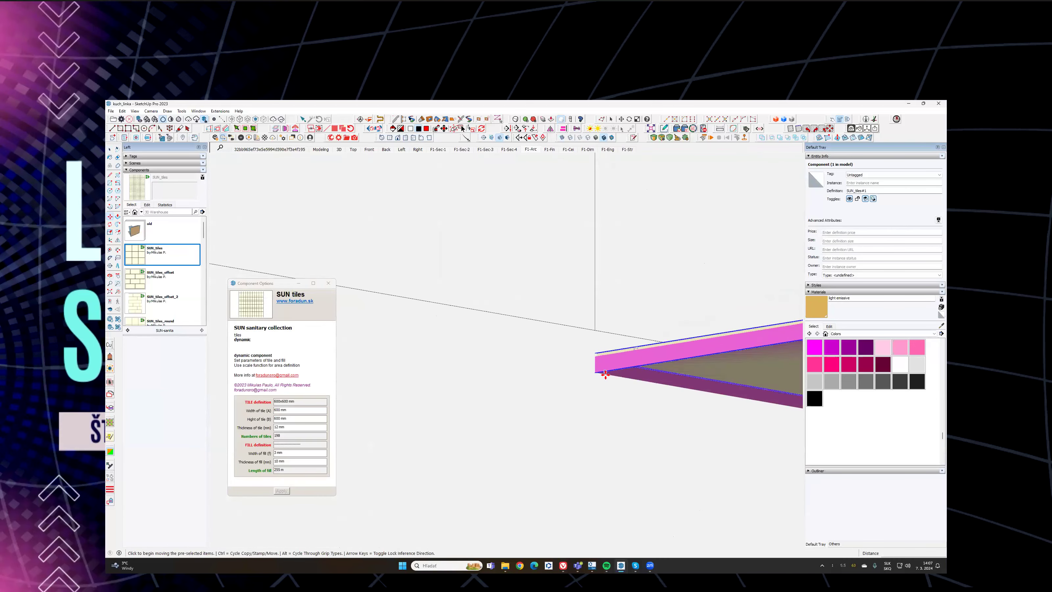
scroll(596, 371, "up", 2)
left_click(586, 369)
key("Up")
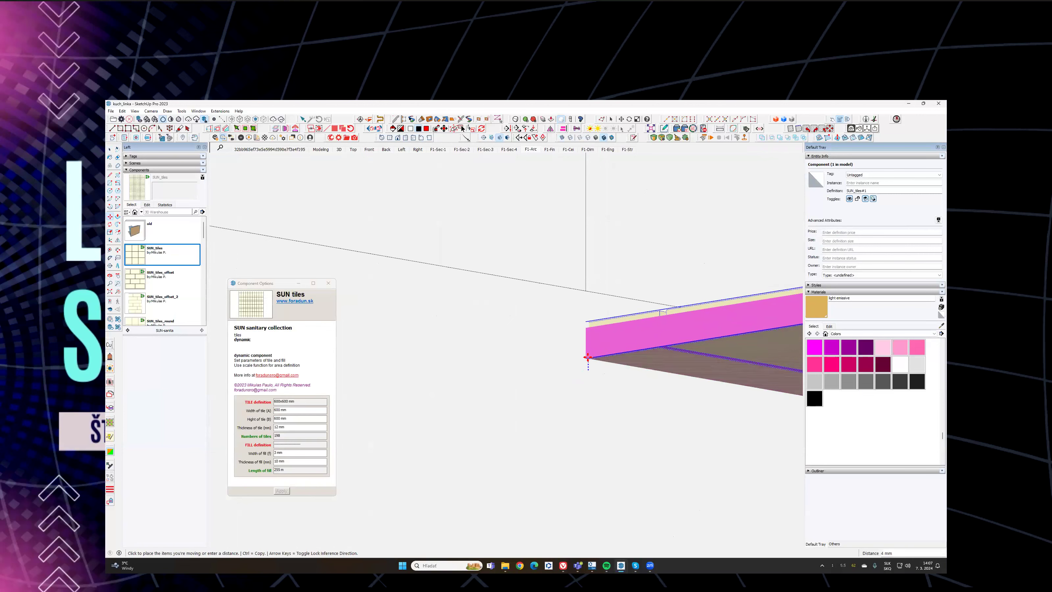
scroll(574, 319, "down", 2)
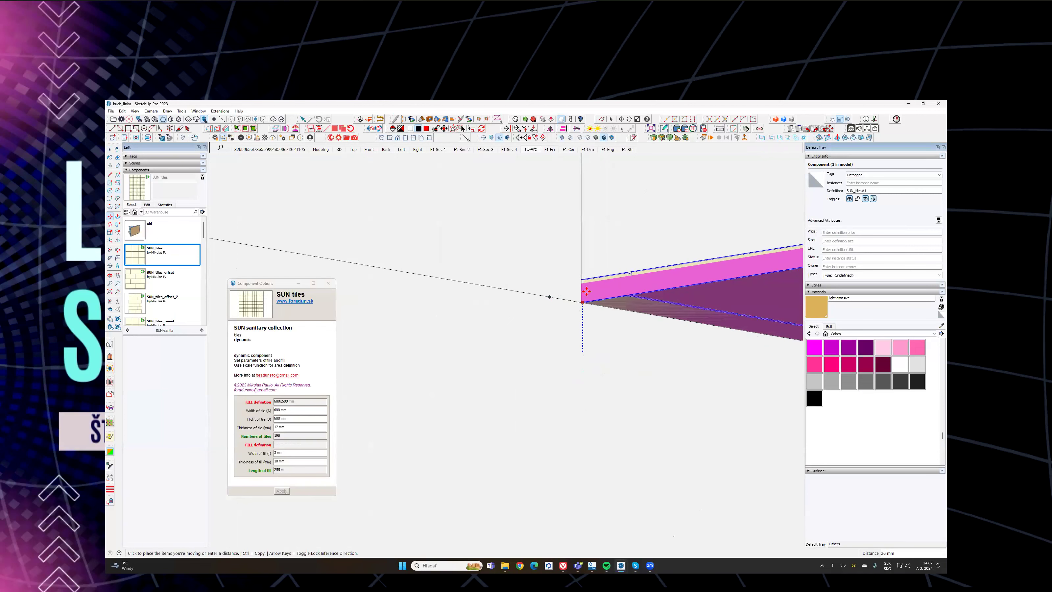
left_click(592, 277)
middle_click_drag(593, 282, 591, 381)
scroll(600, 285, "up", 3)
left_click(600, 286)
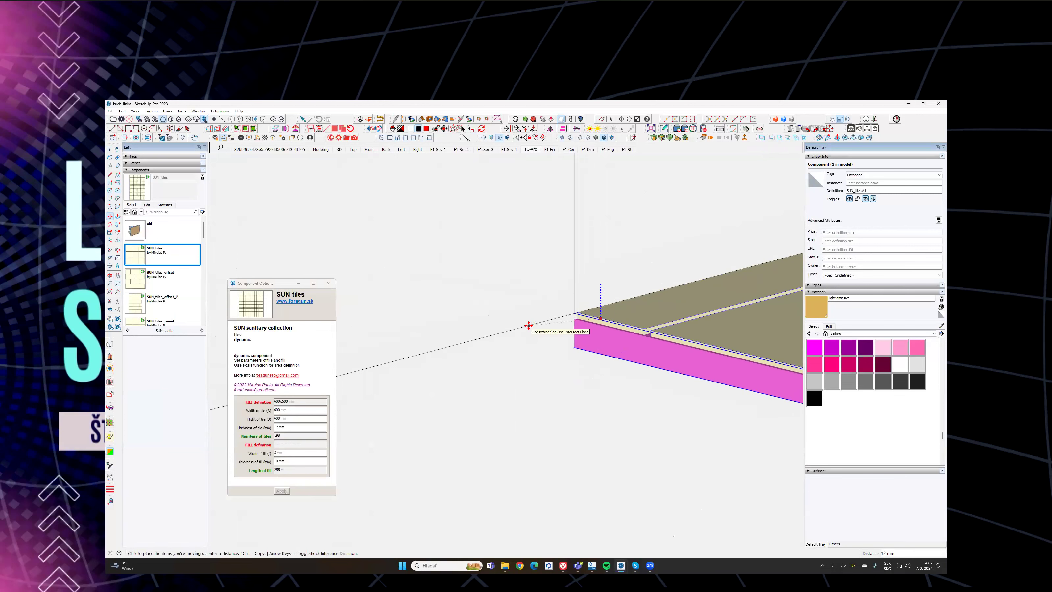
Step: Try to move the floor slab vertically from its outer corner, then leave the group
middle_click_drag(542, 326, 541, 362)
left_click(541, 363)
scroll(528, 352, "up", 5)
key("m")
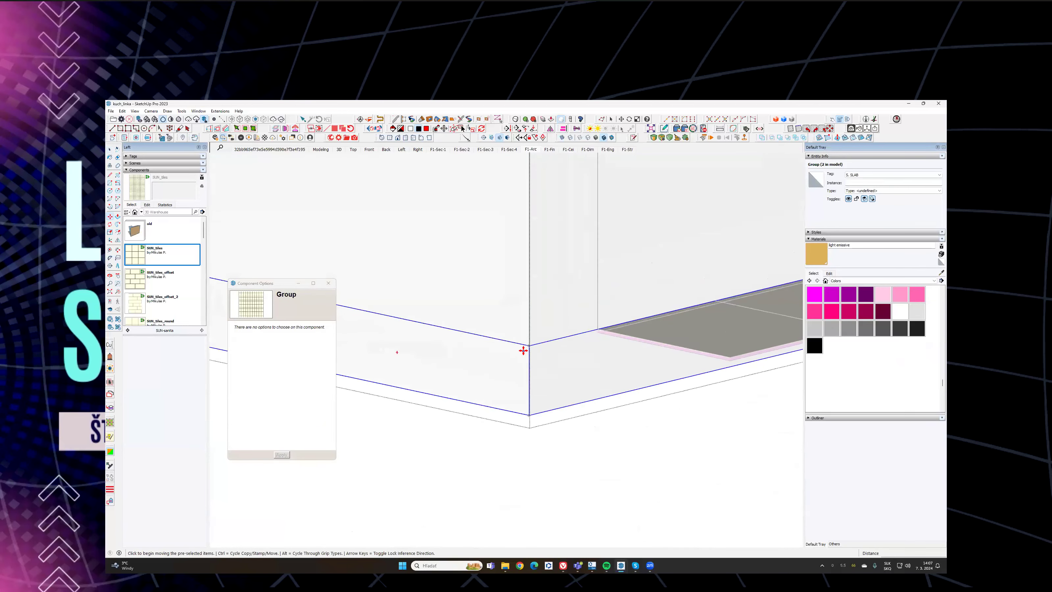
left_click(531, 349)
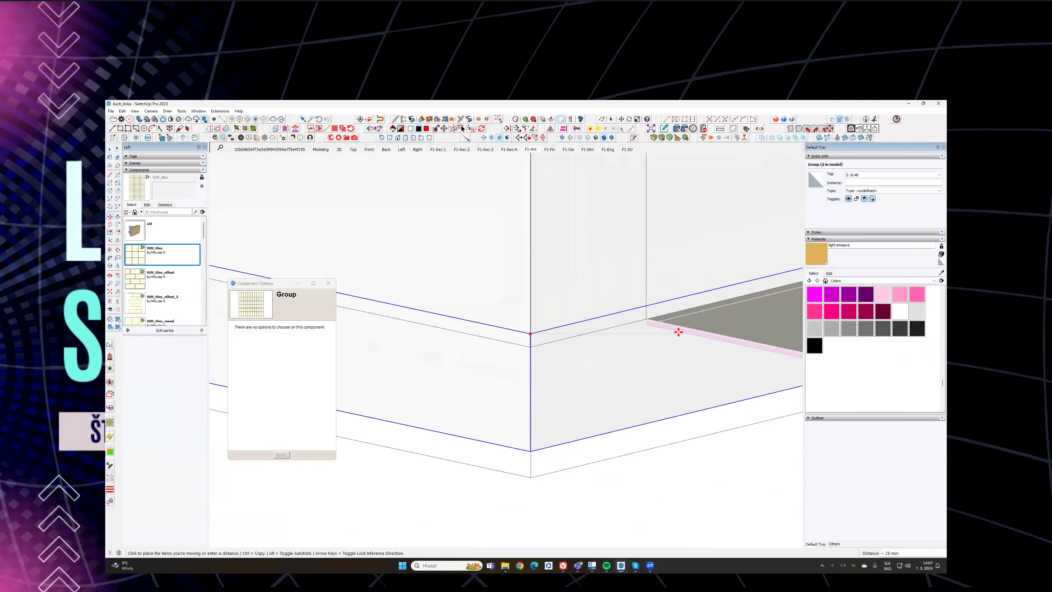
middle_click_drag(700, 337, 491, 384)
key("space")
scroll(564, 338, "down", 4)
middle_click_drag(555, 403, 582, 371)
key("m")
left_click(693, 439)
key("space")
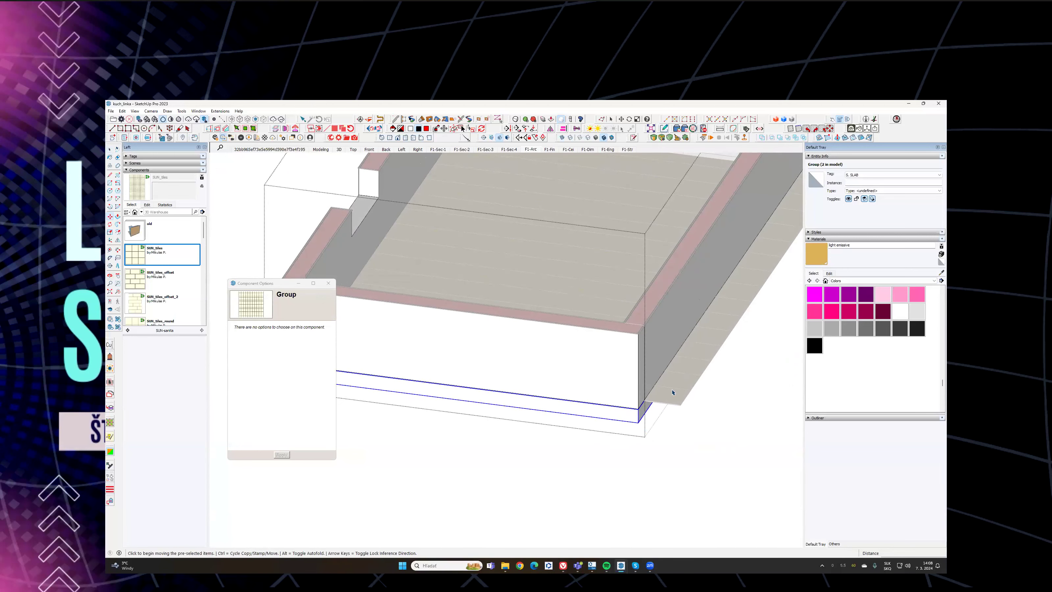
left_click(675, 399)
left_click(675, 399)
left_click(675, 398)
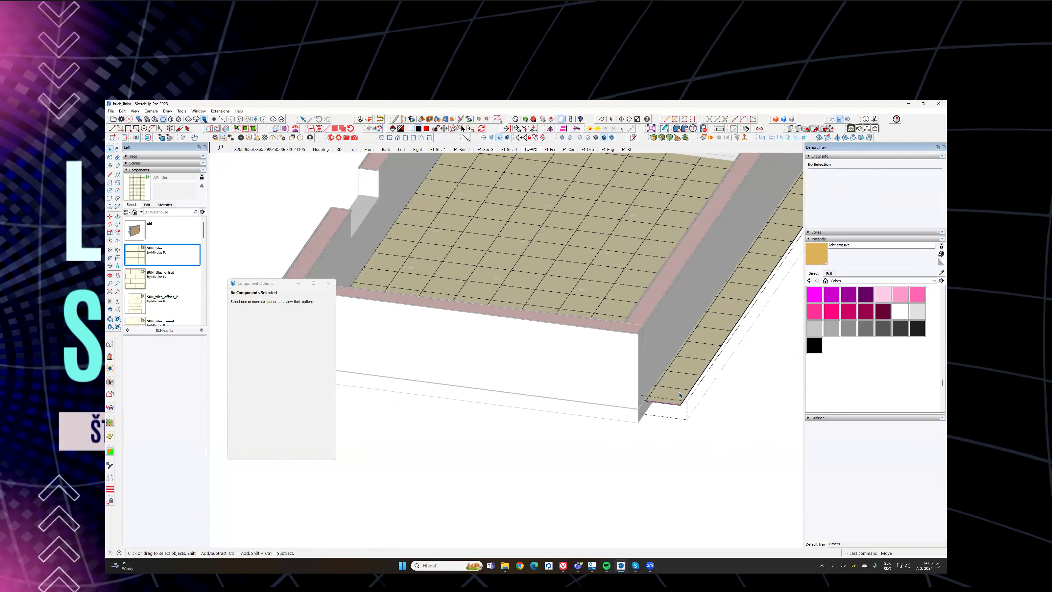
Step: Select the tile layer and try shifting it sideways from its outer corner, then cancel the move
left_click(691, 408)
left_click(676, 397)
left_click(710, 439)
left_click(681, 396)
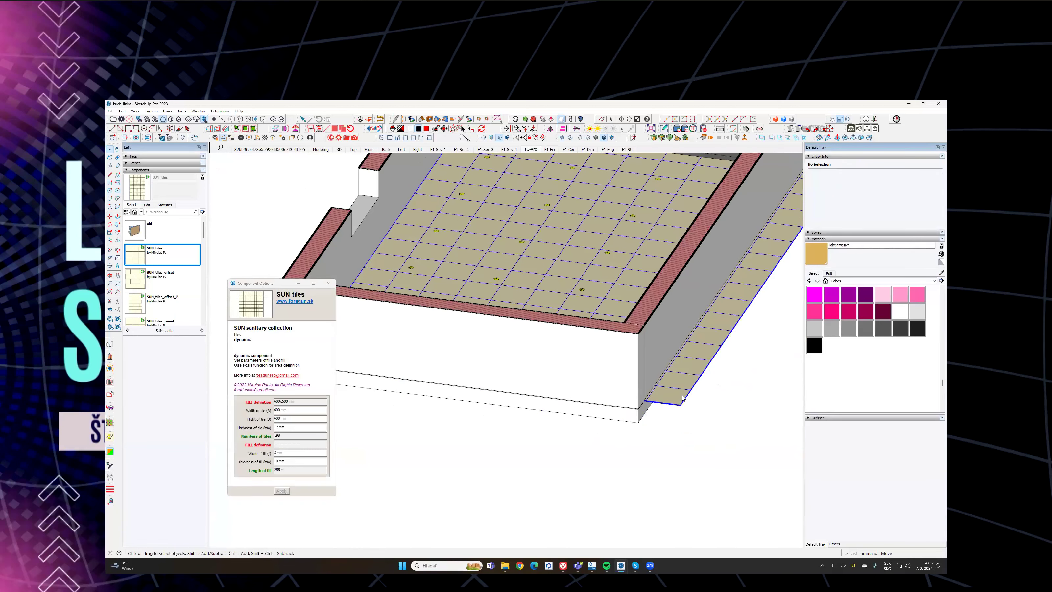
key("m")
left_click(703, 414)
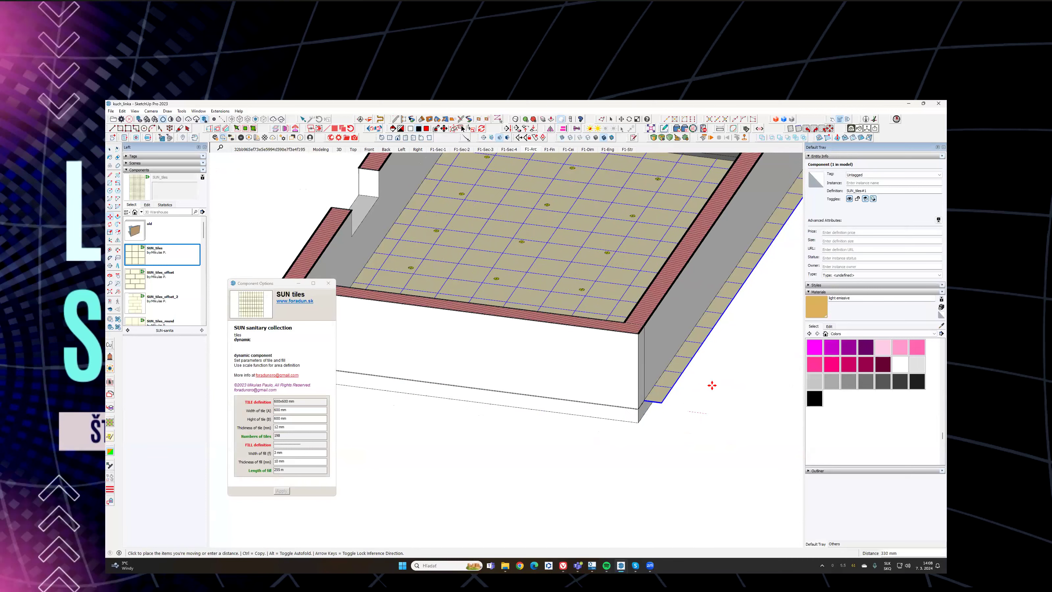
scroll(714, 392, "down", 5)
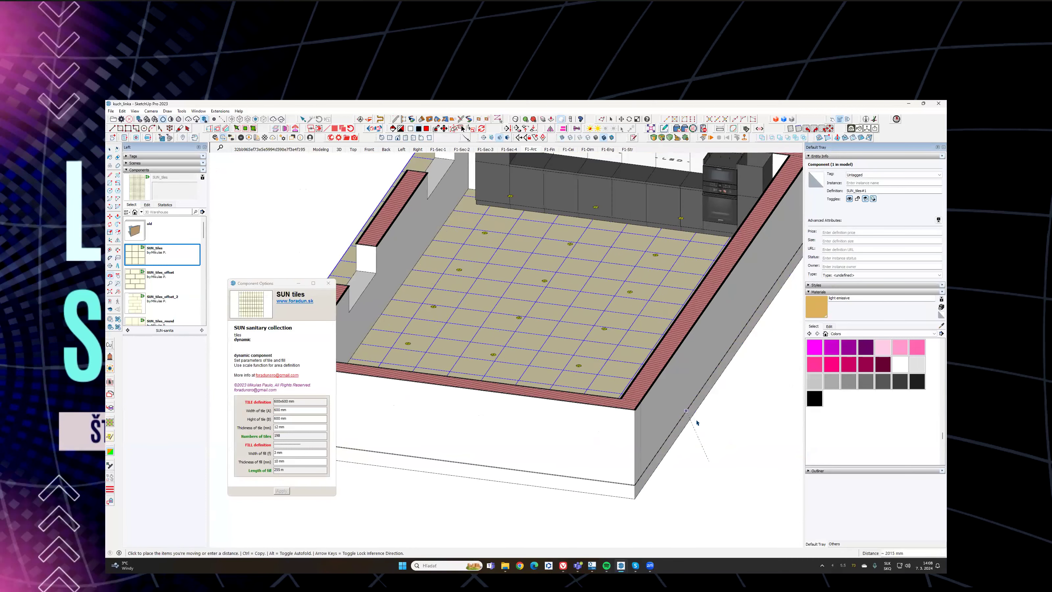
middle_click_drag(606, 333, 608, 366)
scroll(452, 290, "up", 3)
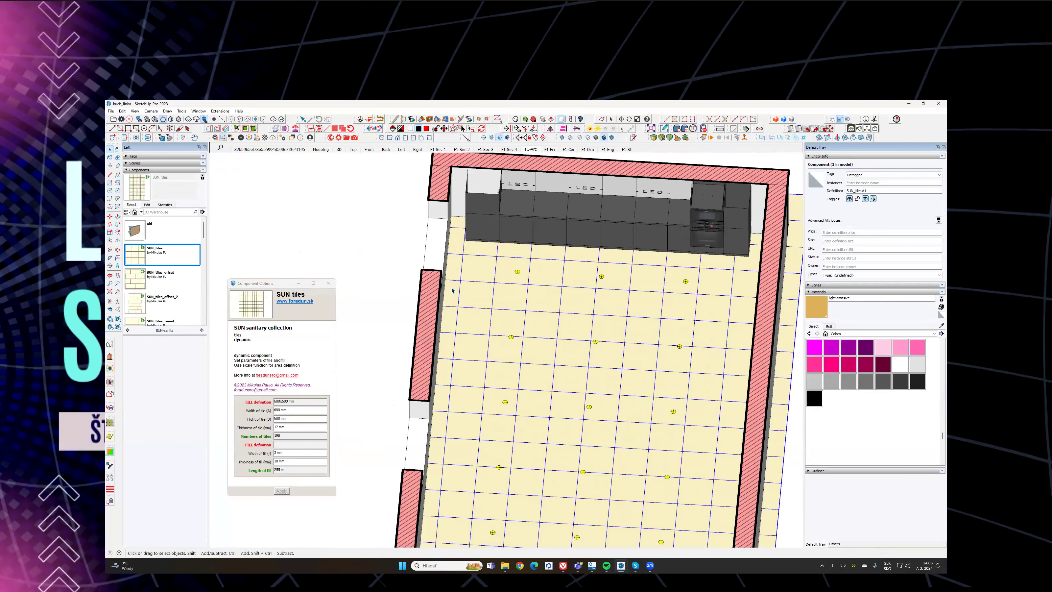
scroll(544, 353, "down", 3)
middle_click_drag(685, 342, 681, 314)
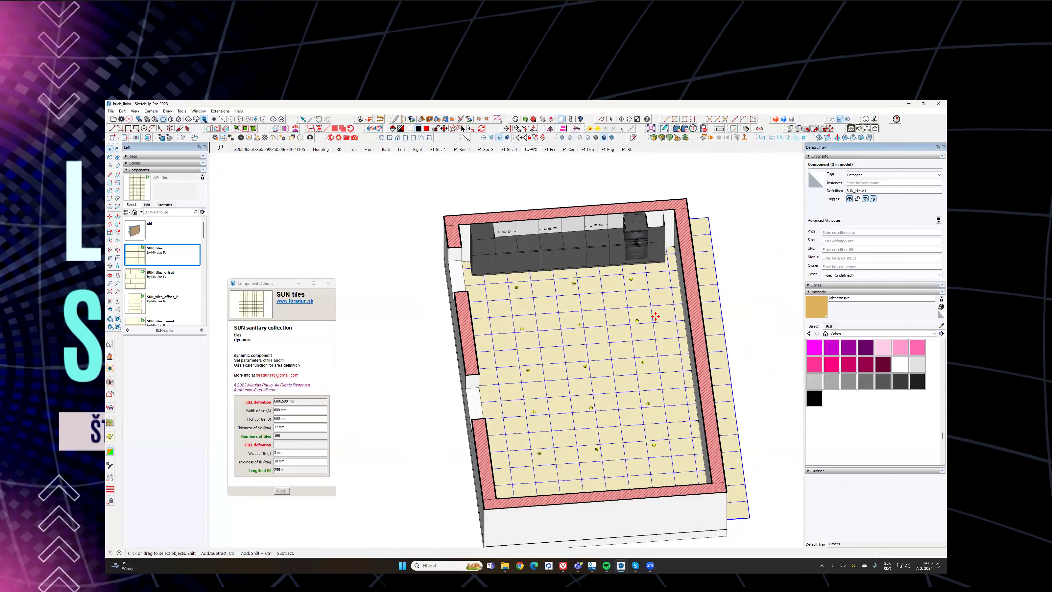
Step: Try shifting the tile layer across the room's width and along its length to test other tile layouts, then cancel the move
scroll(655, 317, "up", 1)
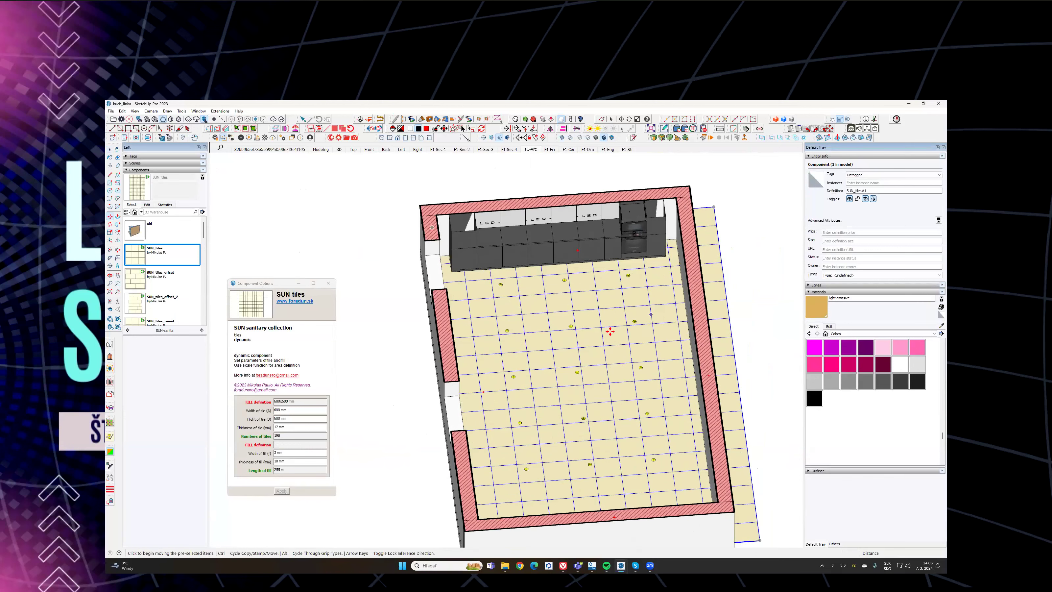
left_click(560, 310)
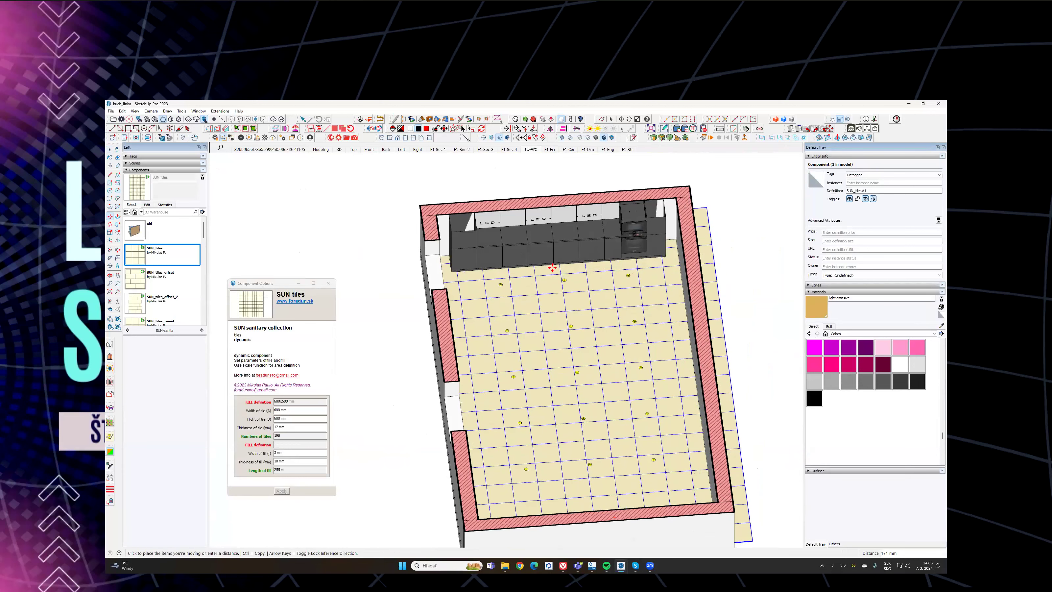
scroll(549, 312, "down", 2)
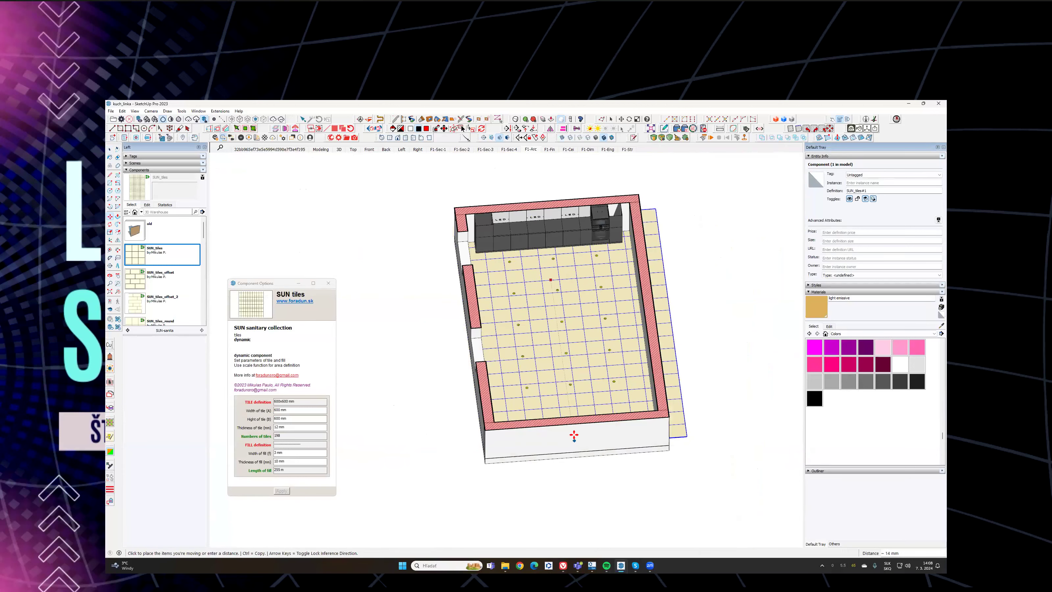
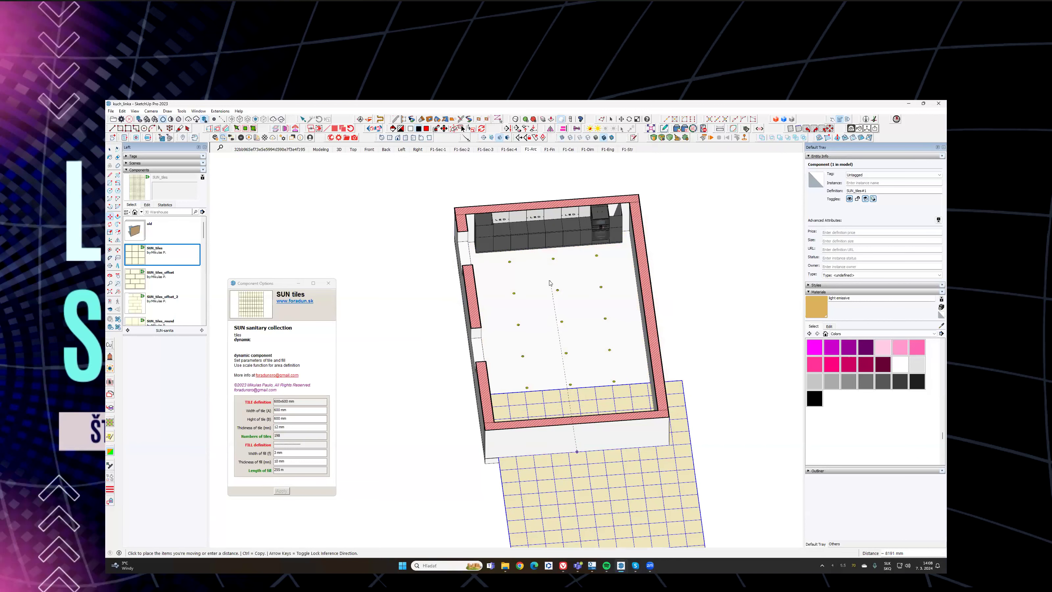
key("Escape")
left_click(553, 280)
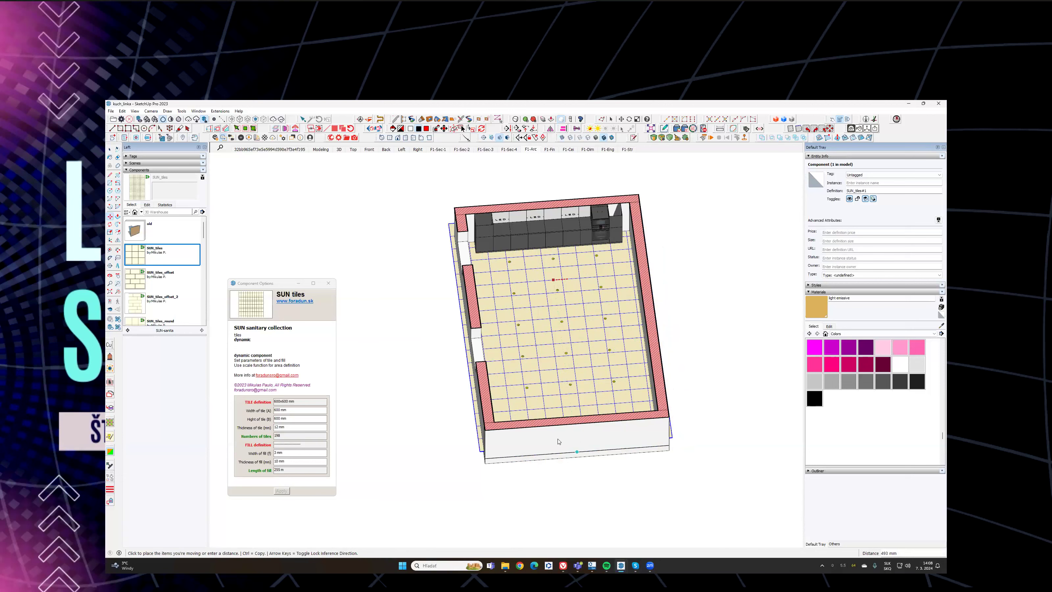
left_click(644, 349)
middle_click_drag(647, 350, 479, 333)
middle_click_drag(627, 367, 674, 458)
scroll(662, 456, "up", 3)
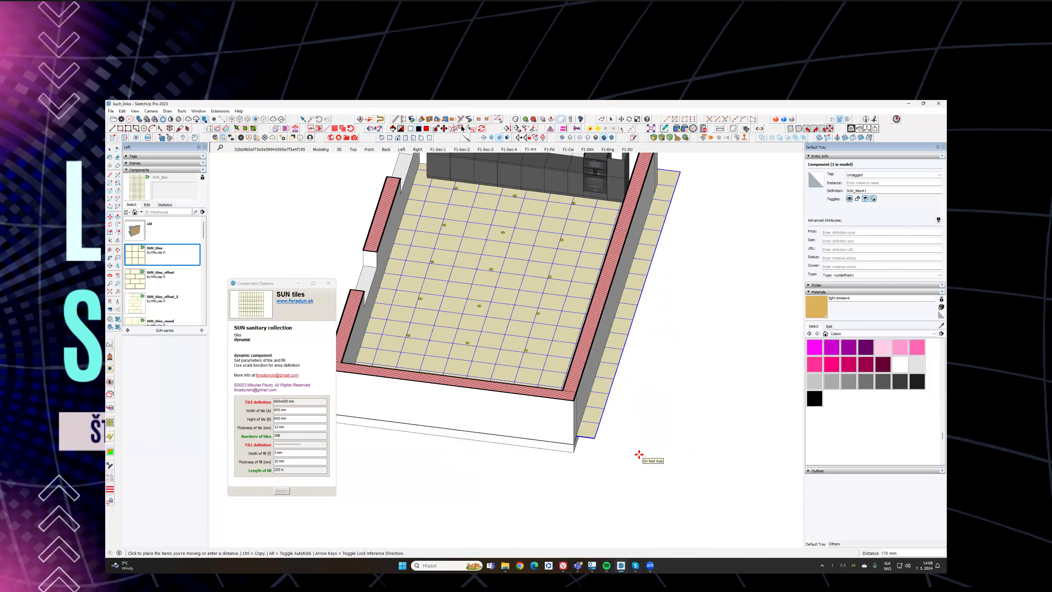
middle_click_drag(632, 367, 509, 459)
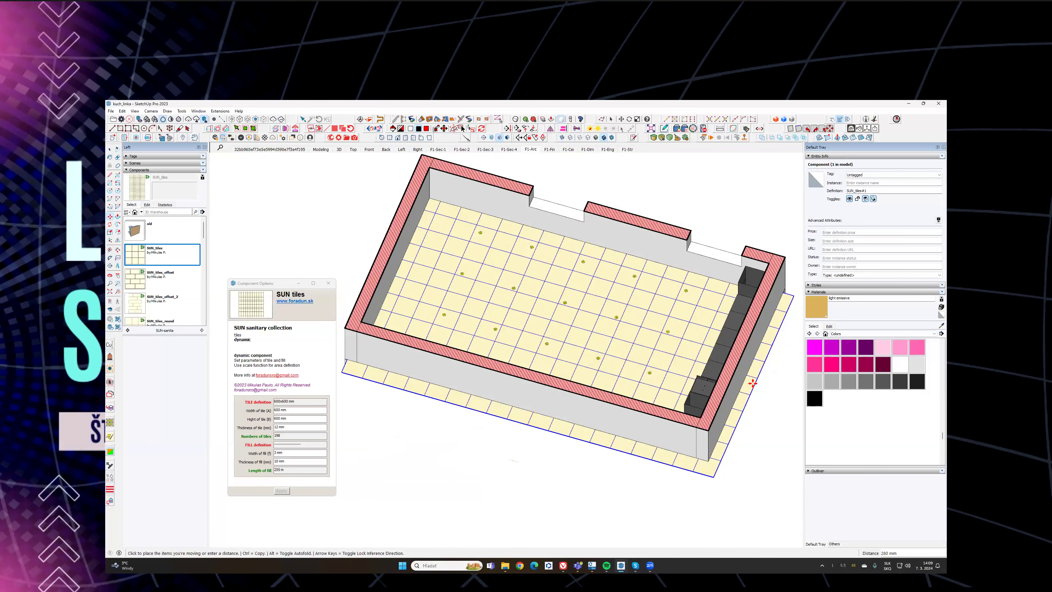
scroll(475, 395, "down", 1)
middle_click_drag(768, 324, 721, 328)
key("space")
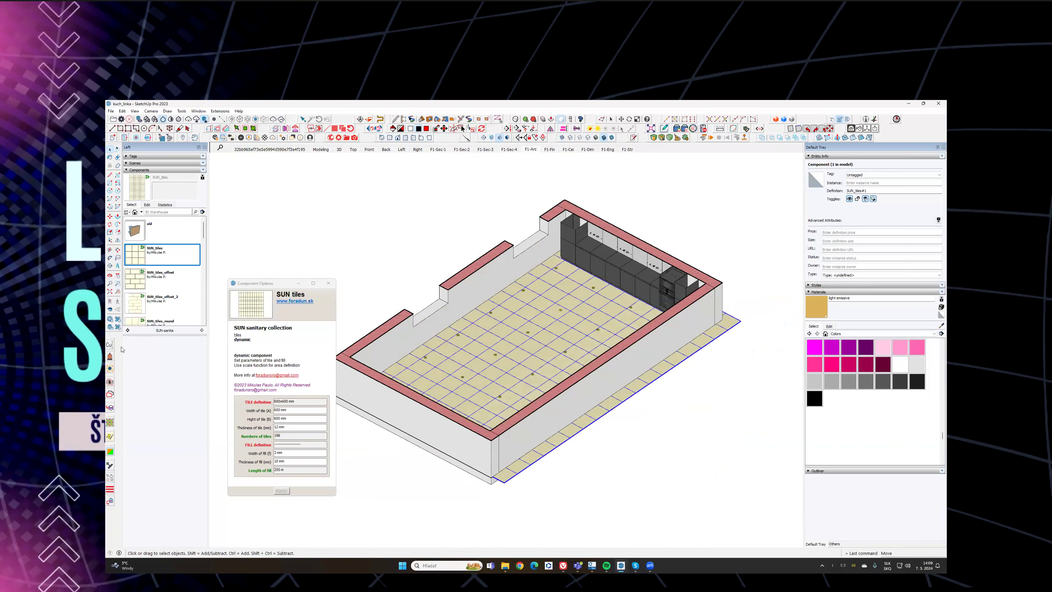
Step: Return to the photo-matched kitchen scene and examine how the tiles meet the kitchen base
left_click(110, 381)
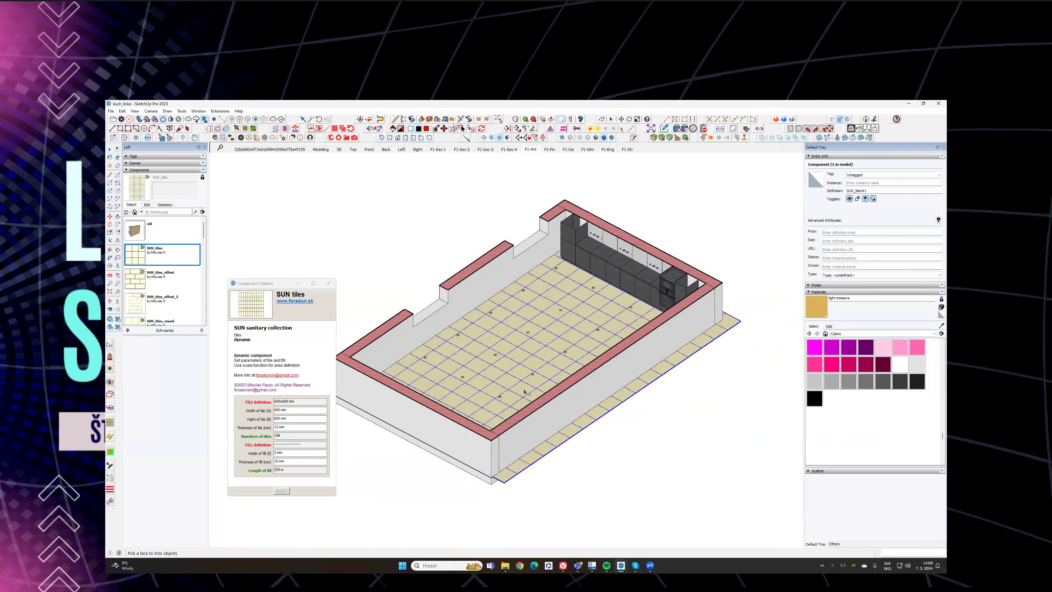
scroll(531, 390, "up", 5)
left_click(264, 150)
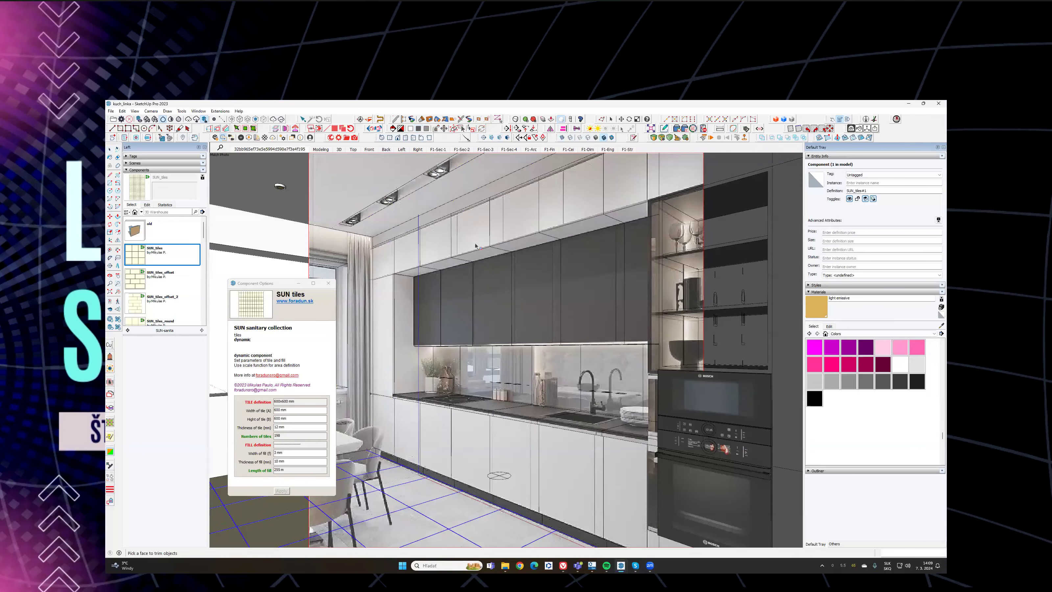
middle_click_drag(443, 505, 698, 369)
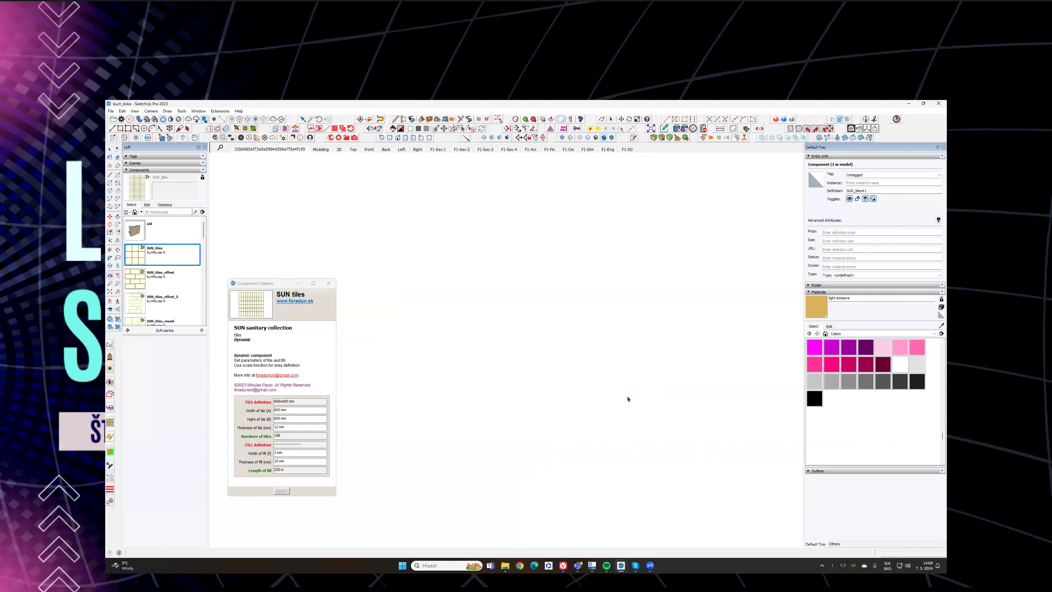
left_click(255, 150)
middle_click_drag(510, 299, 574, 290, "shift")
middle_click_drag(533, 456, 530, 416)
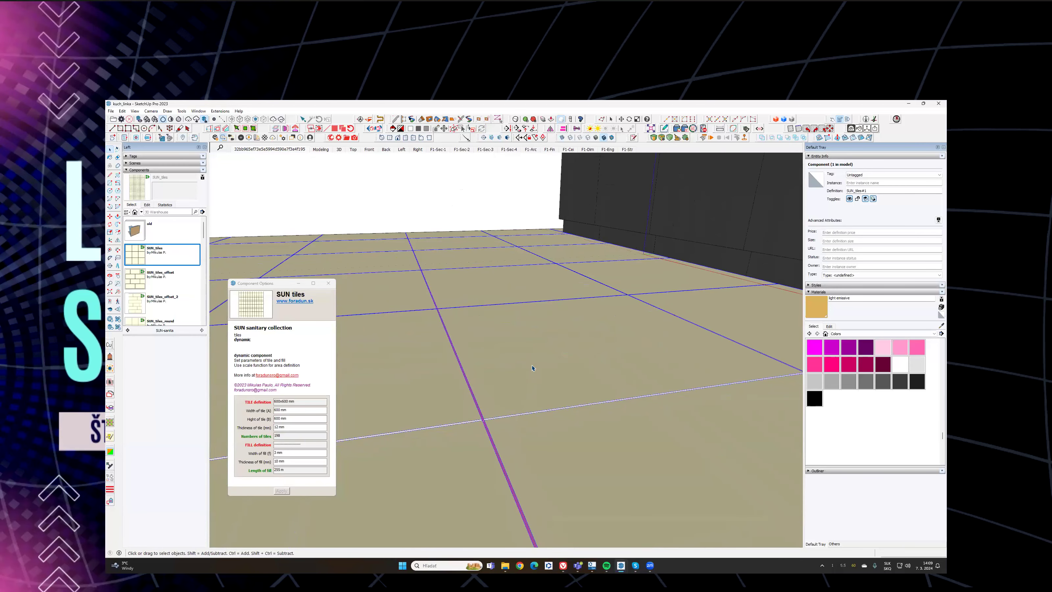
Step: Examine the tile layer in the Right scene, the section scenes F1-Sec-1 to F1-Sec-4, and the F1-Arc, ceiling and F1-Dim plans, then deselect it
left_click(418, 150)
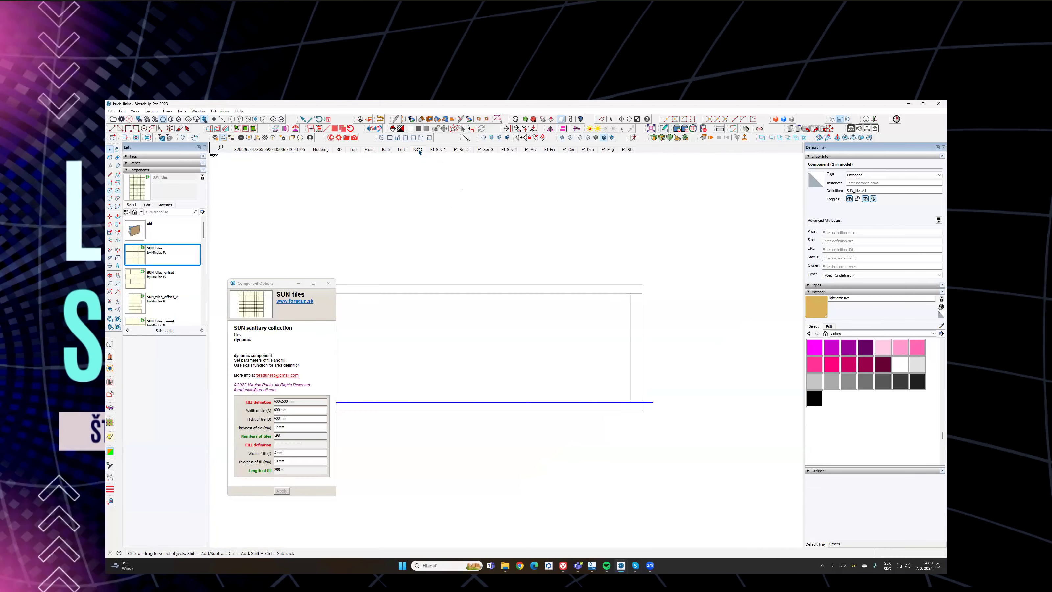
left_click(438, 150)
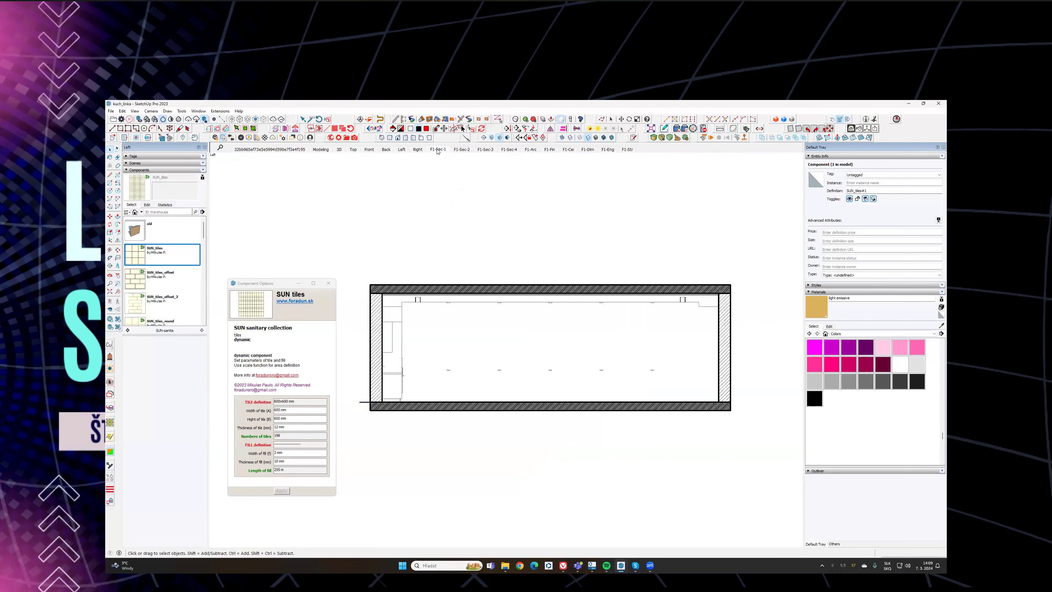
left_click(462, 150)
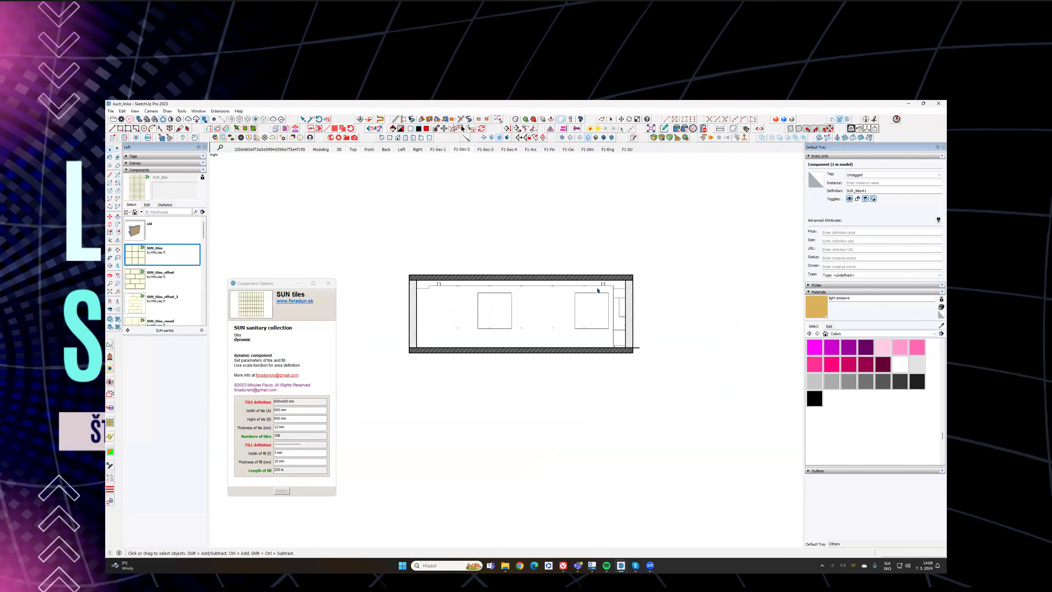
left_click(485, 150)
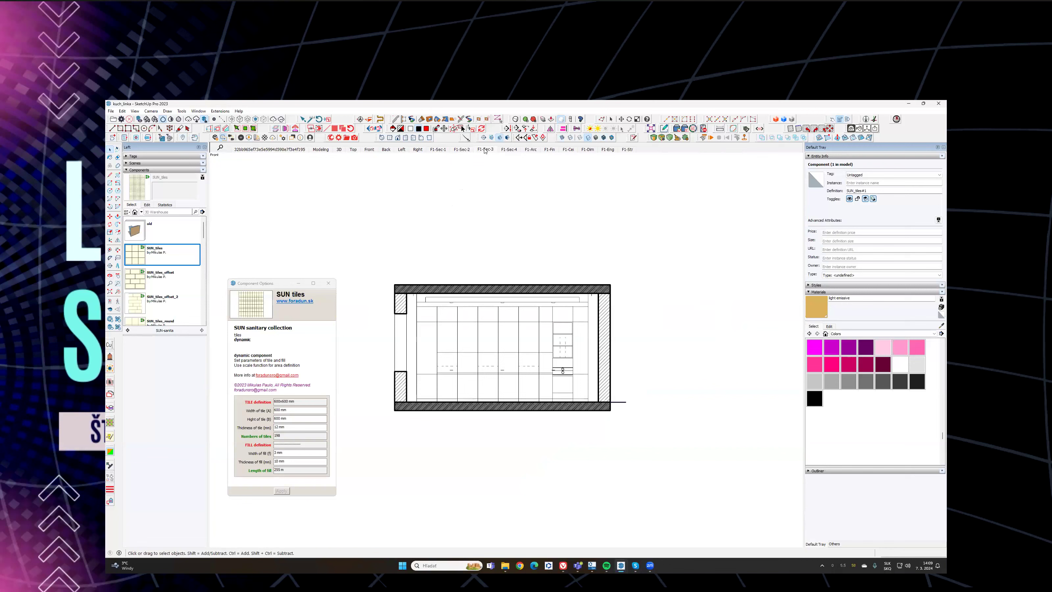
scroll(580, 339, "up", 5)
scroll(609, 356, "down", 5)
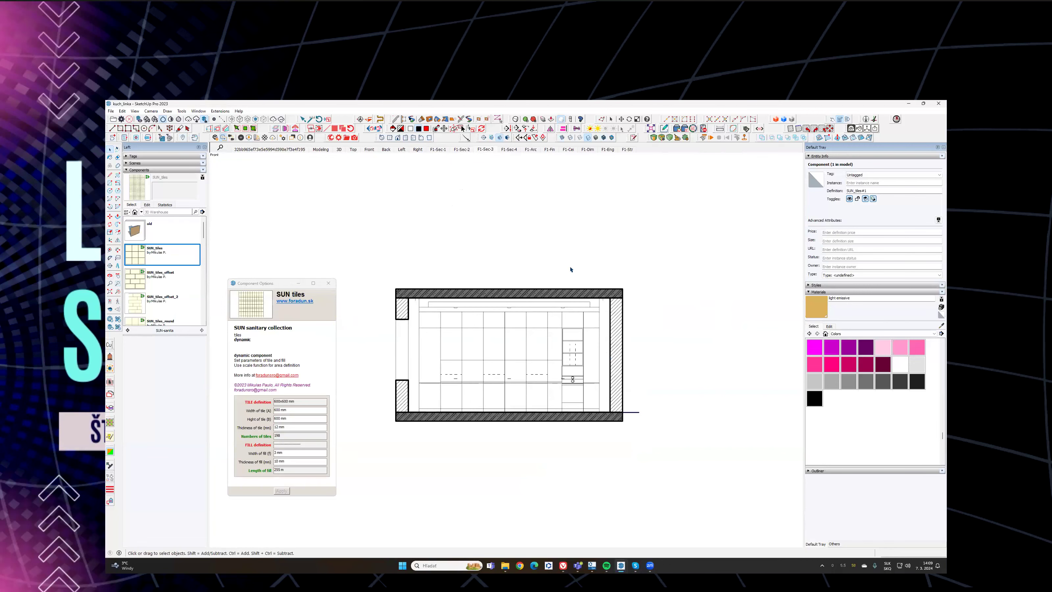
left_click(508, 150)
left_click(532, 151)
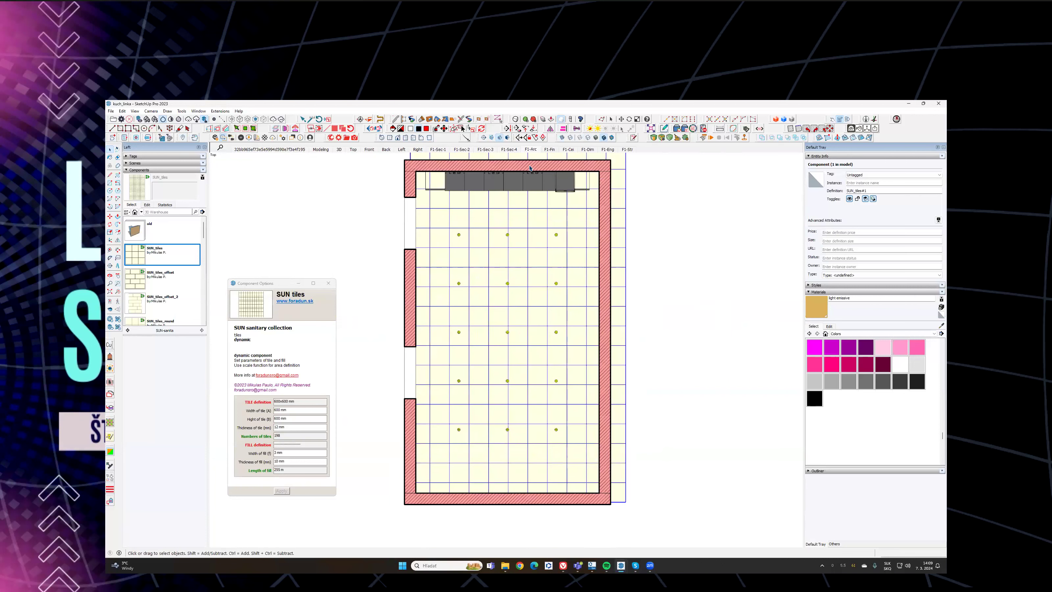
left_click(568, 149)
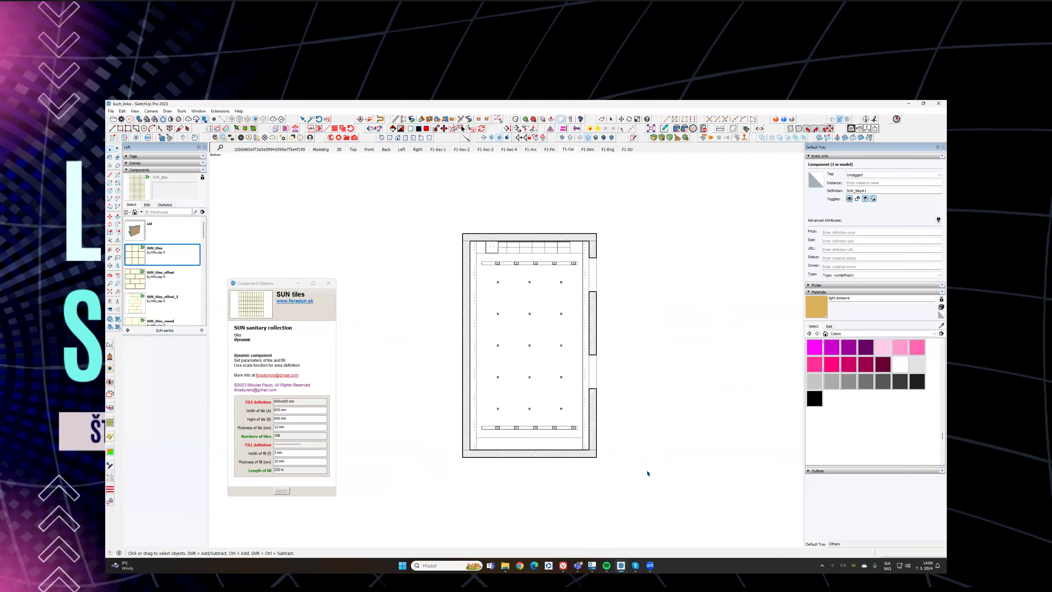
scroll(557, 333, "up", 2)
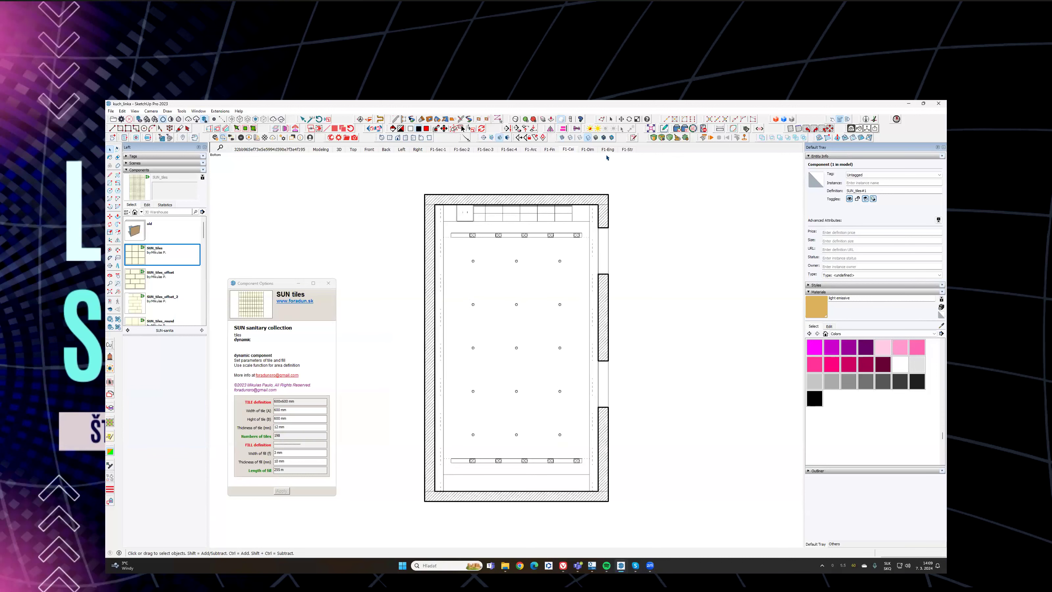
left_click(591, 150)
scroll(596, 194, "down", 2)
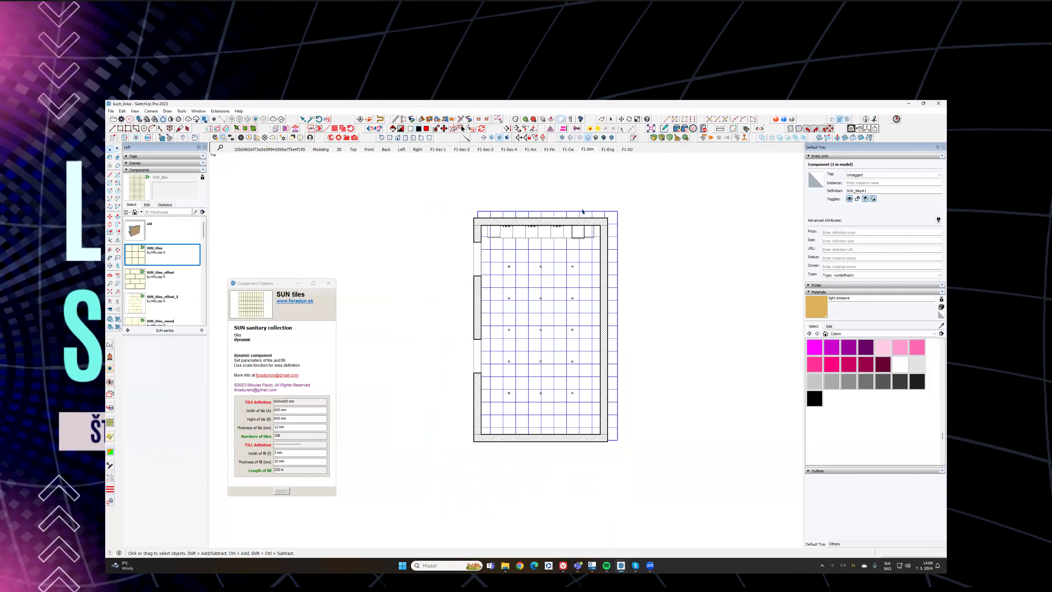
left_click(700, 272)
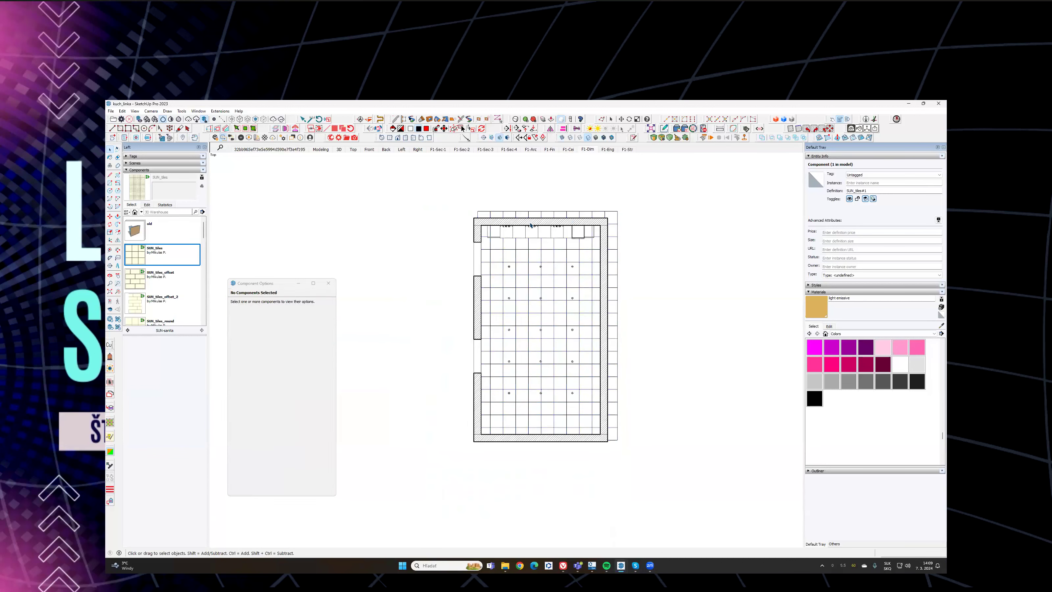
Step: Examine the tile layer in the F1-Eng and F1-Str plan scenes, then return to the photo-matched kitchen scene
left_click(609, 149)
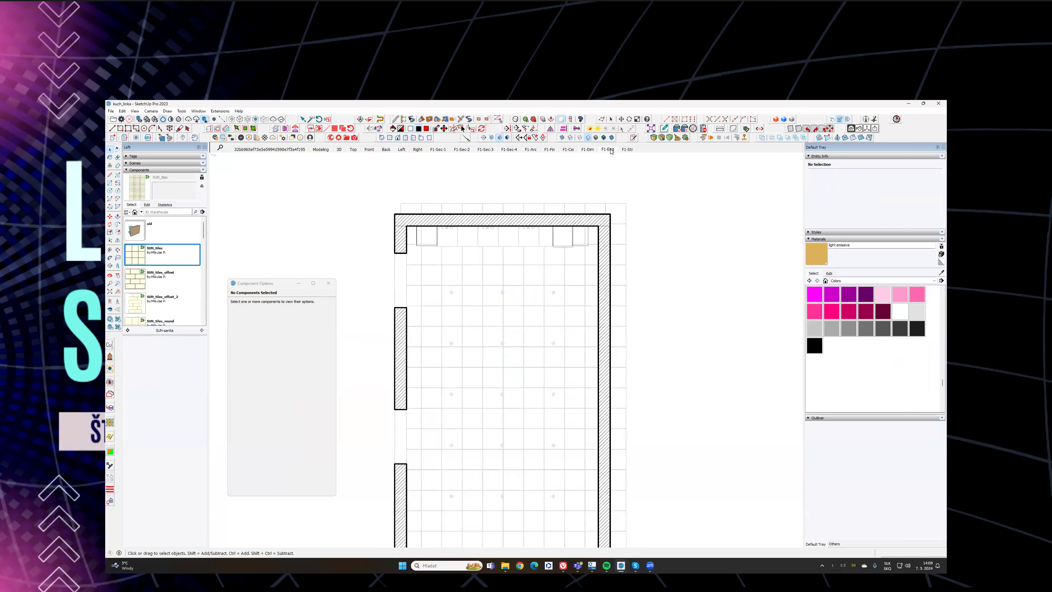
left_click(626, 150)
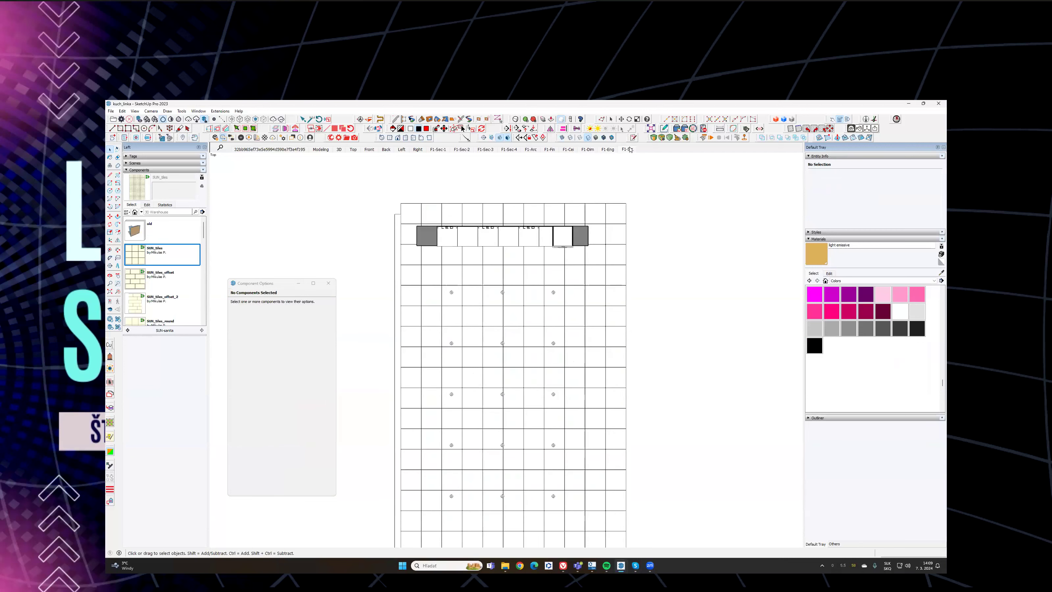
left_click(607, 149)
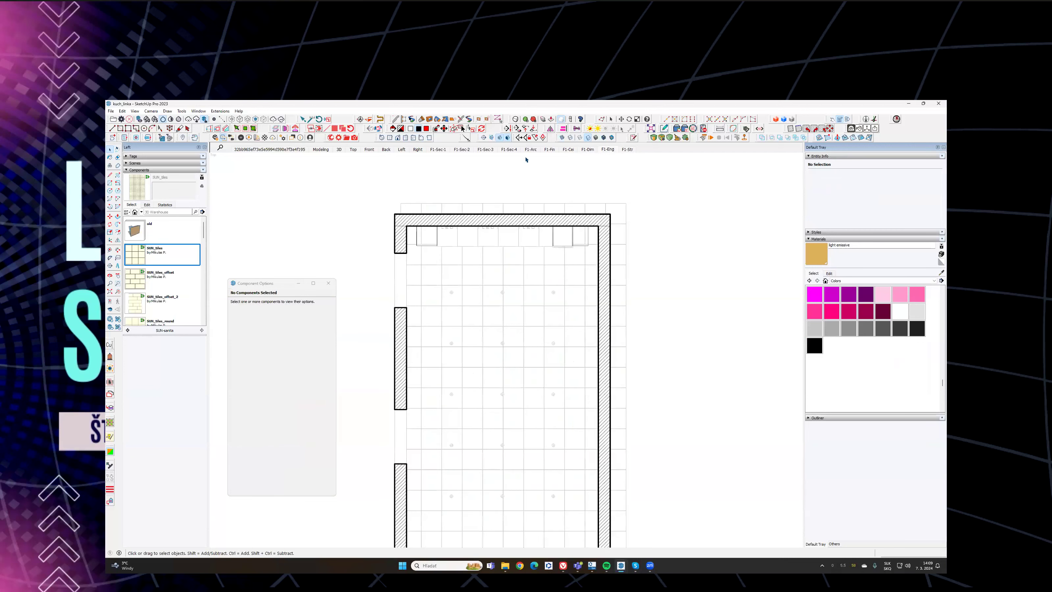
left_click(250, 150)
Step: Select the group holding the kitchen's light fittings and create a new tag named eli
middle_click_drag(595, 301, 290, 331)
left_click(132, 170)
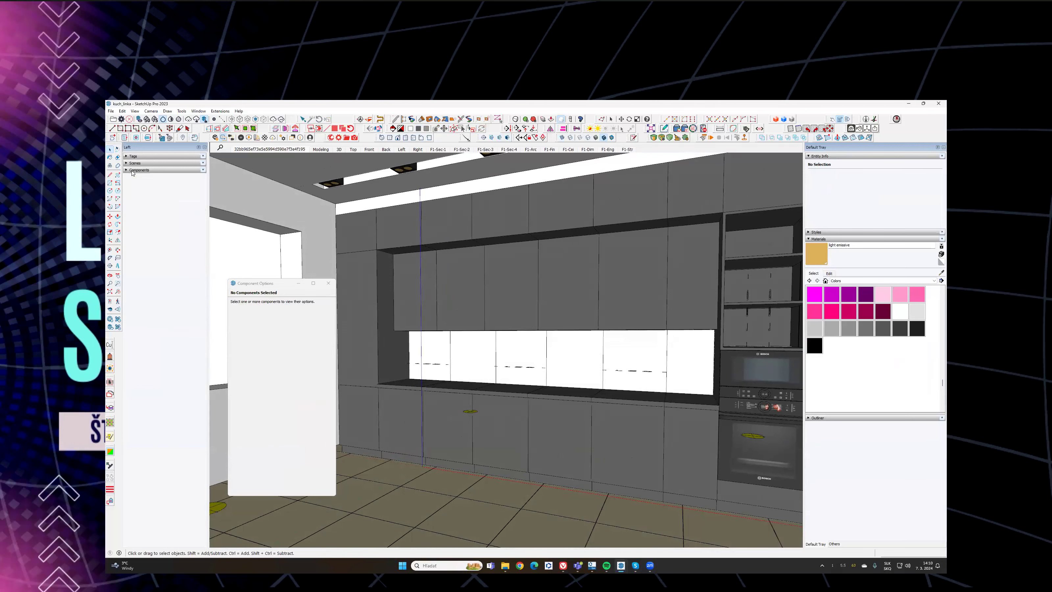
middle_click_drag(549, 336, 529, 346)
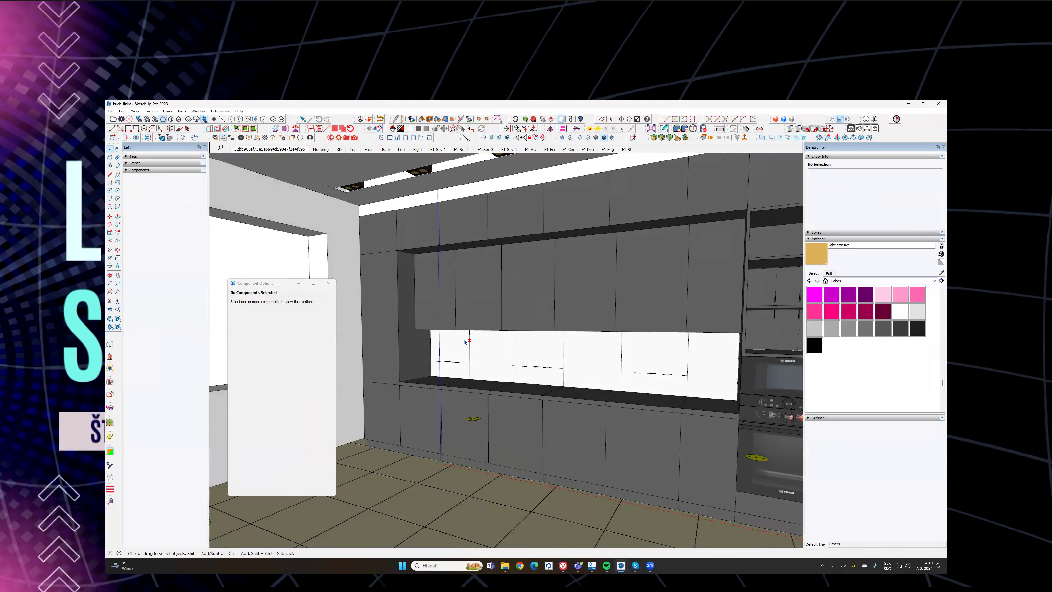
scroll(459, 359, "down", 1)
left_click(458, 360)
right_click(458, 361)
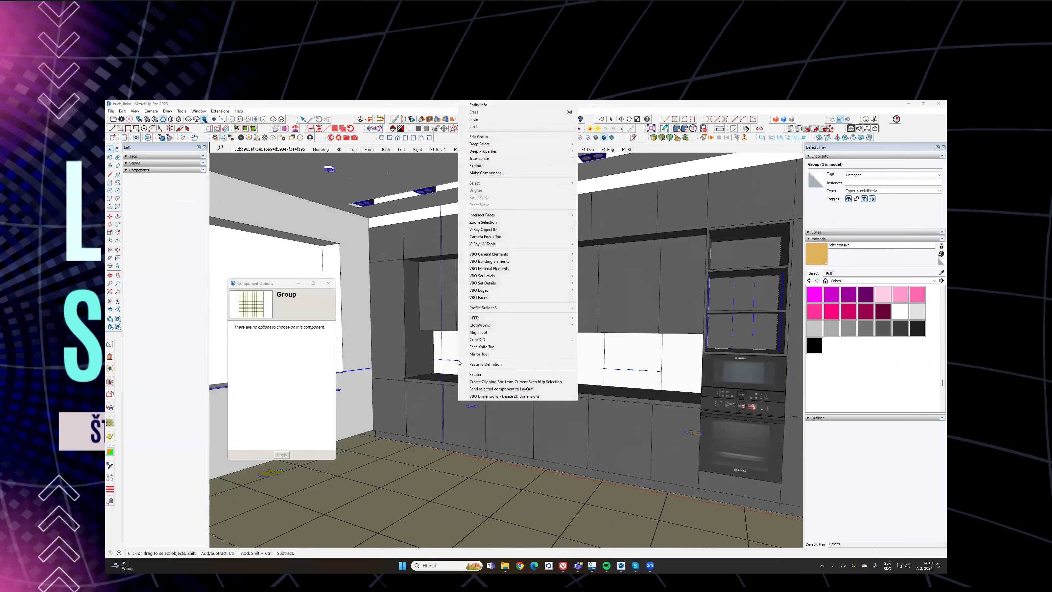
left_click(152, 156)
left_click(128, 165)
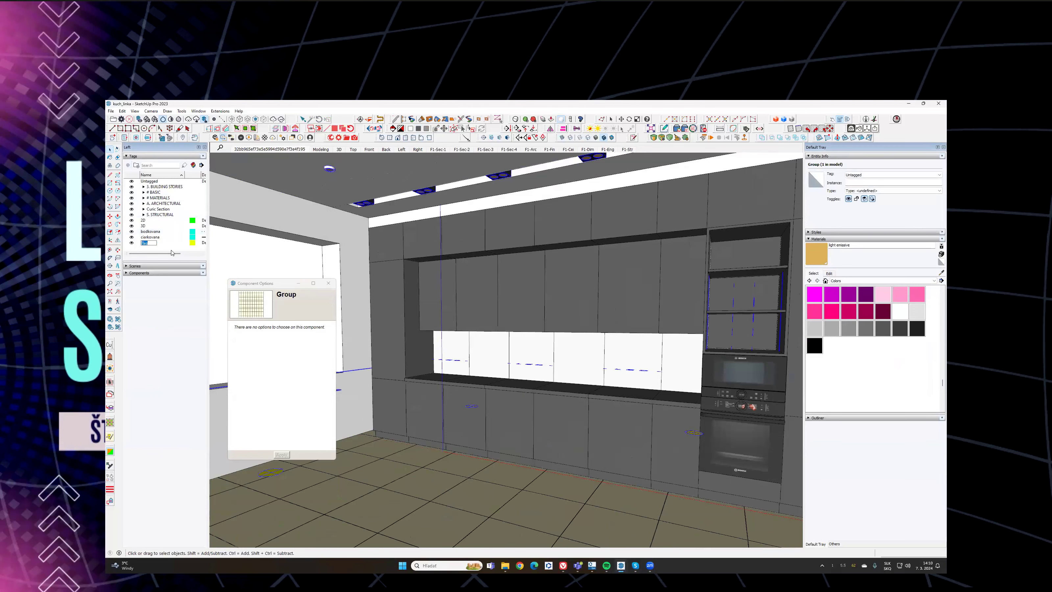
key("Return")
Step: Assign the selected lighting group to the eli tag, hide that tag, and close the component options
left_click(895, 174)
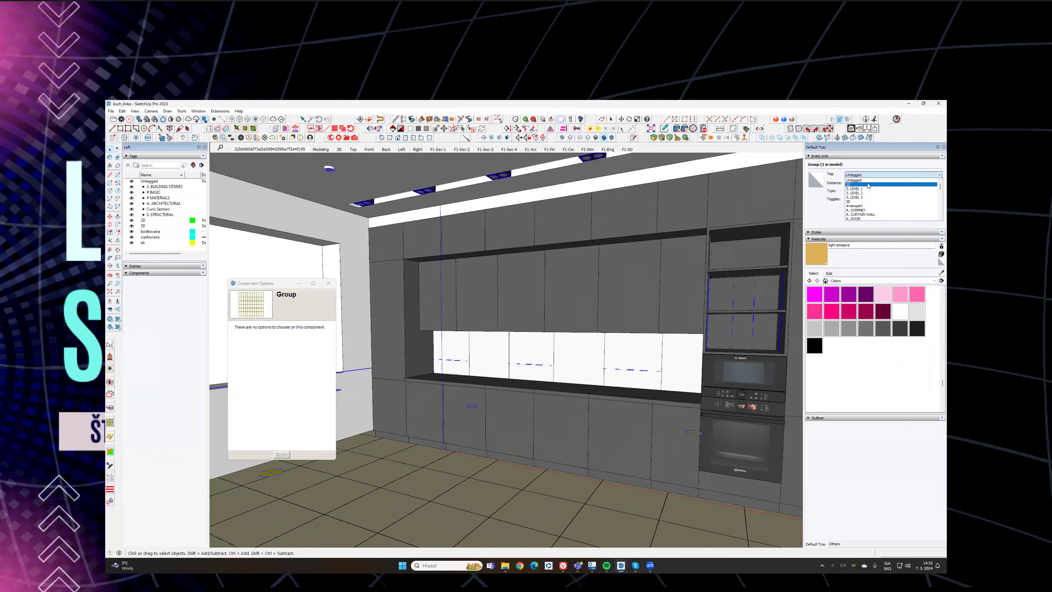
scroll(868, 185, "down", 4)
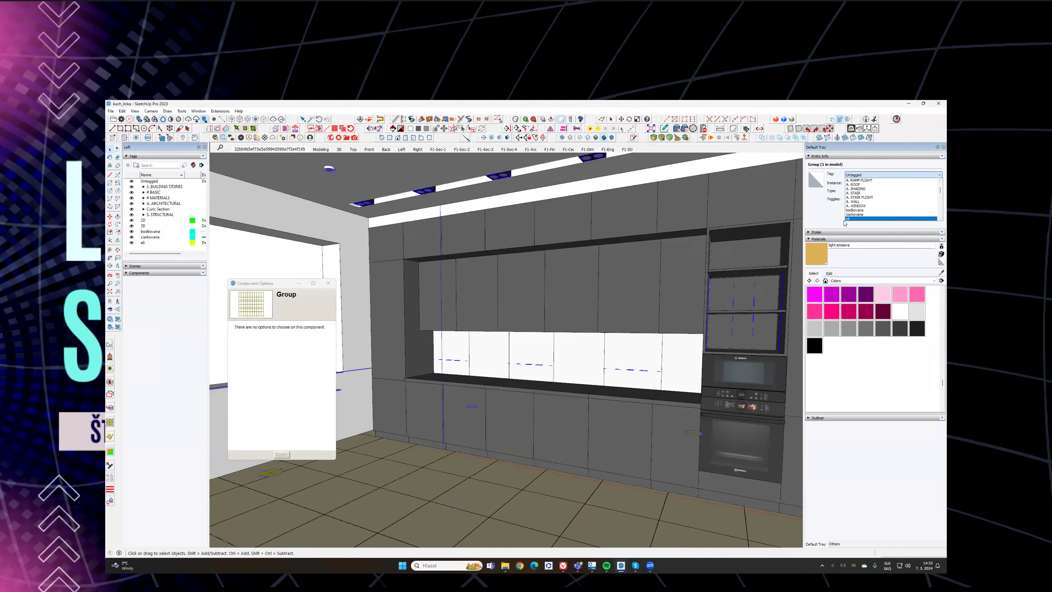
left_click(870, 218)
left_click(132, 242)
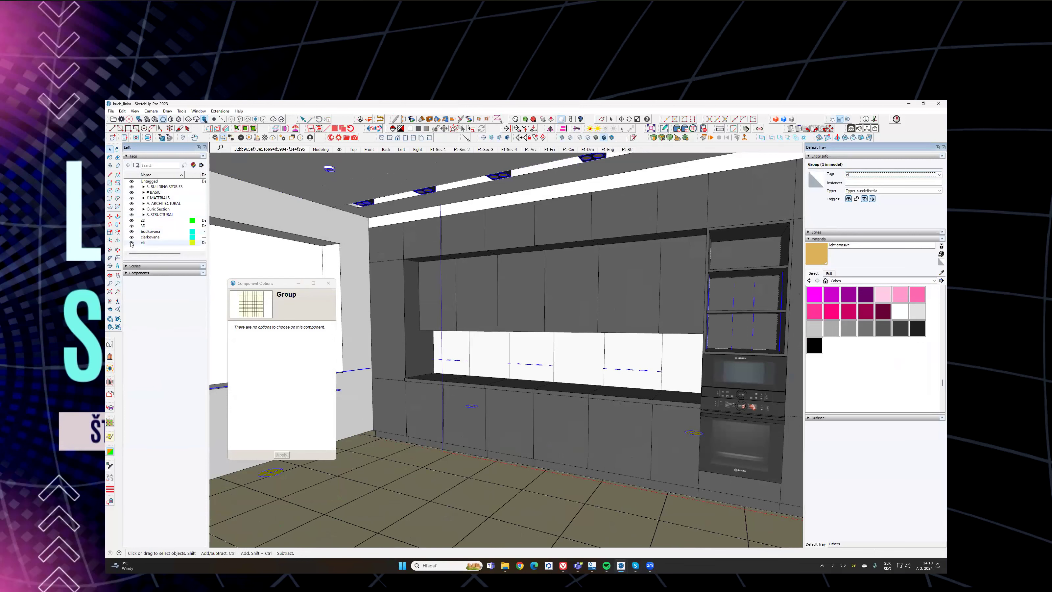
left_click(150, 156)
middle_click_drag(525, 277, 430, 375)
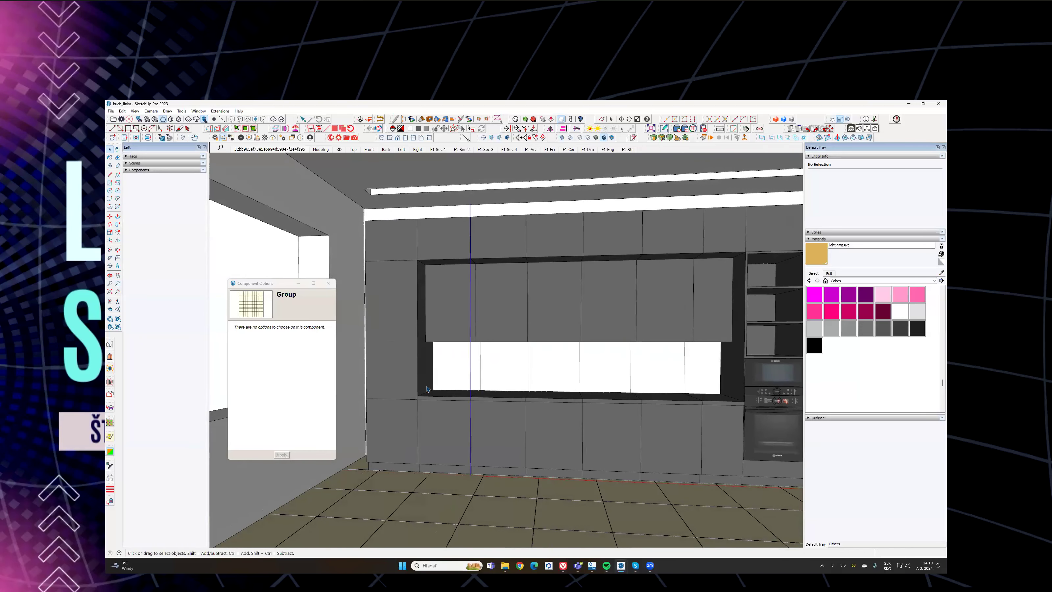
left_click(329, 283)
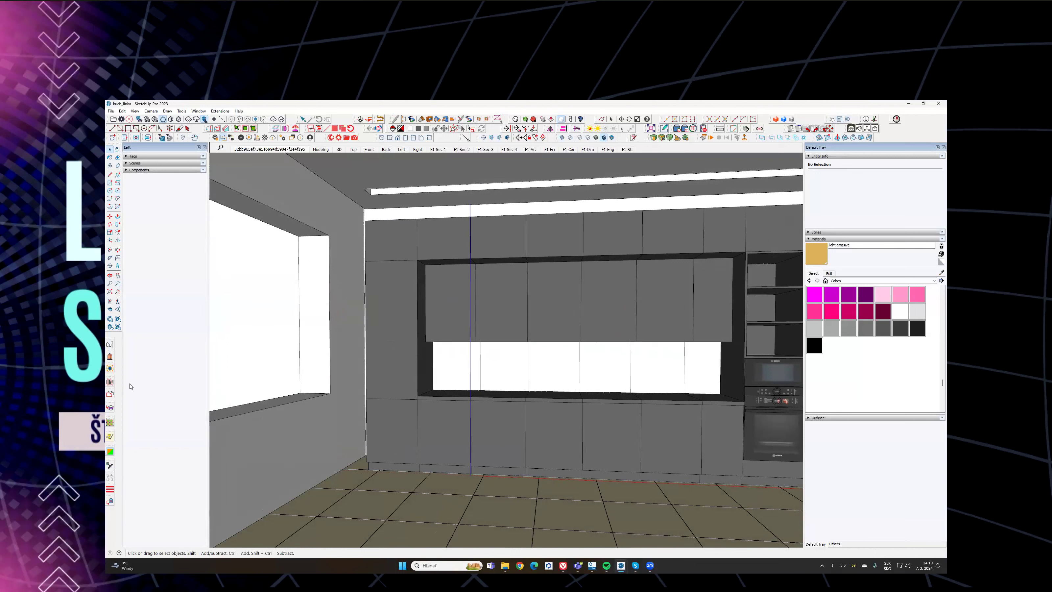
Step: Browse the SUN-nabytok furniture collection in the component library, then return to the list of SUN collections
left_click(154, 171)
scroll(154, 268, "down", 3)
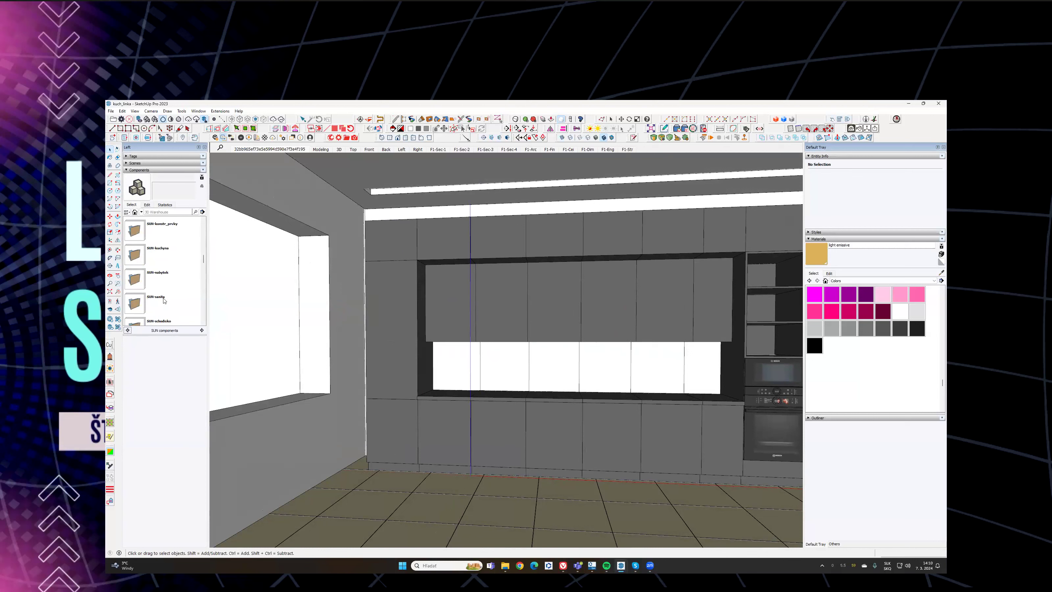
left_click(164, 279)
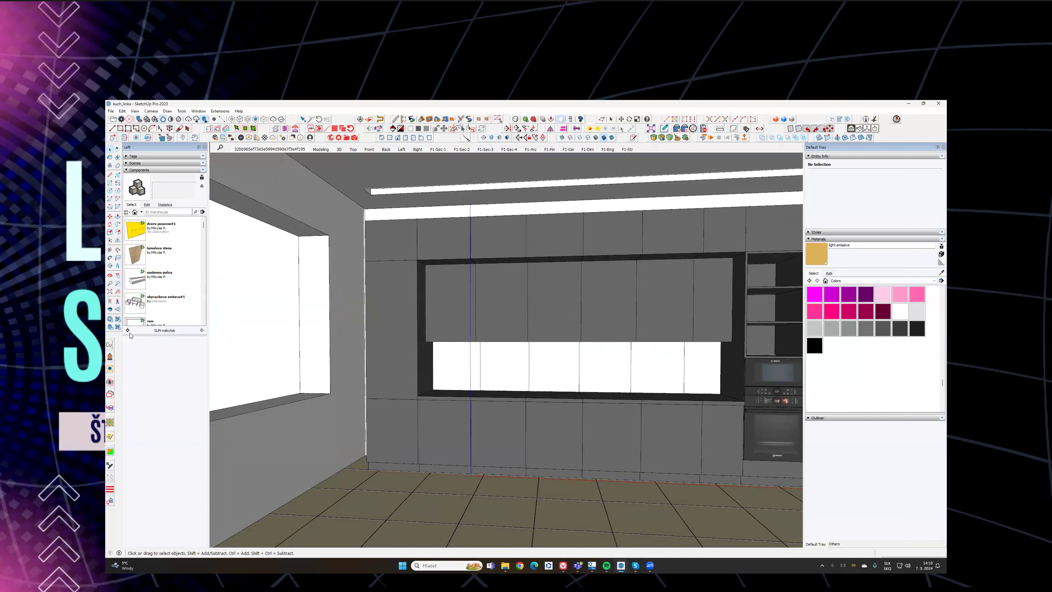
left_click(128, 331)
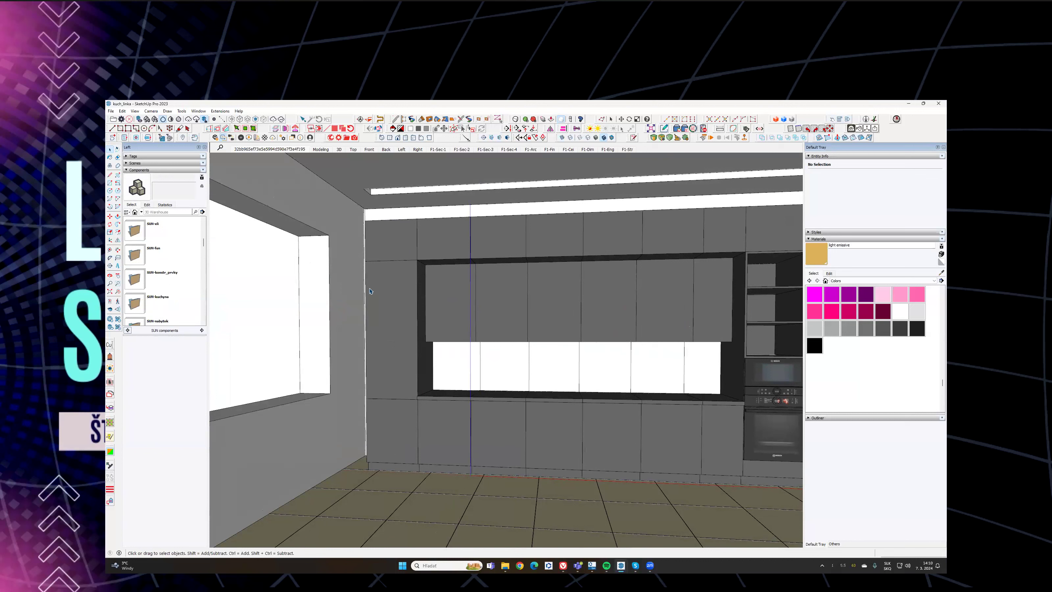
Step: Insert the SUN_korpus_spodny base cabinet from the SUN-kuchyna collection on the floor in front of the kitchen
scroll(148, 278, "down", 1)
left_click(133, 284)
scroll(148, 255, "down", 3)
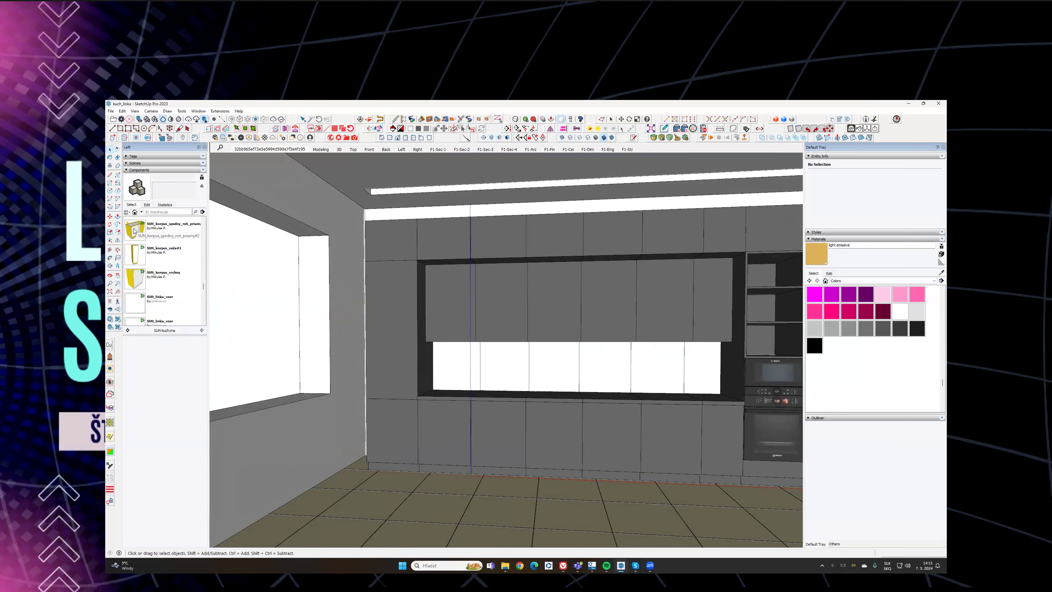
scroll(134, 256, "down", 1)
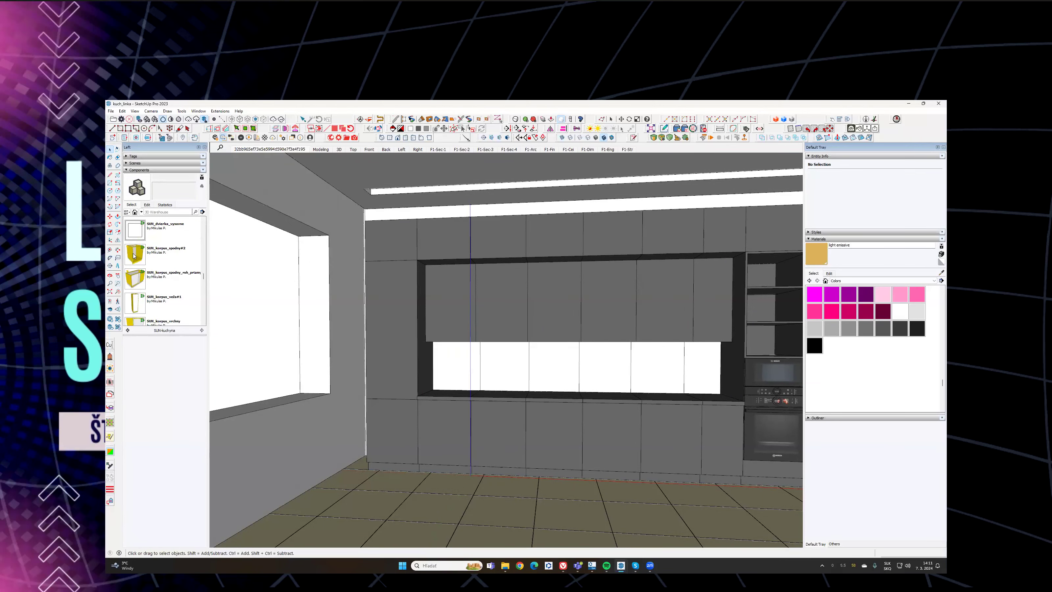
left_click(499, 522)
scroll(533, 456, "up", 3)
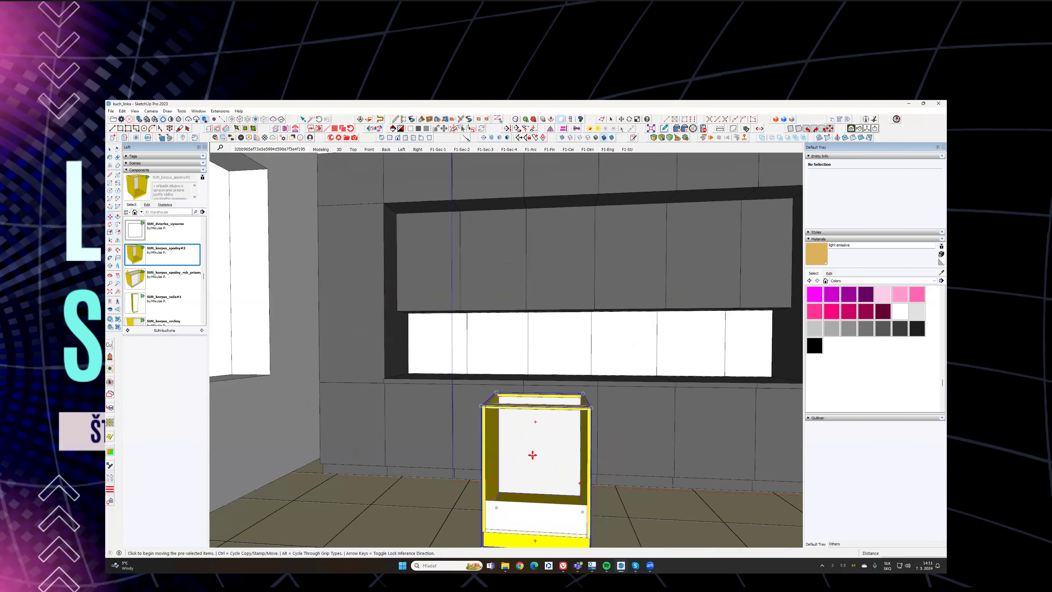
key("space")
Step: Set the base cabinet's drawer count to 4 in its component options
scroll(558, 463, "up", 1)
middle_click_drag(559, 464, 514, 348, "shift")
left_click(840, 119)
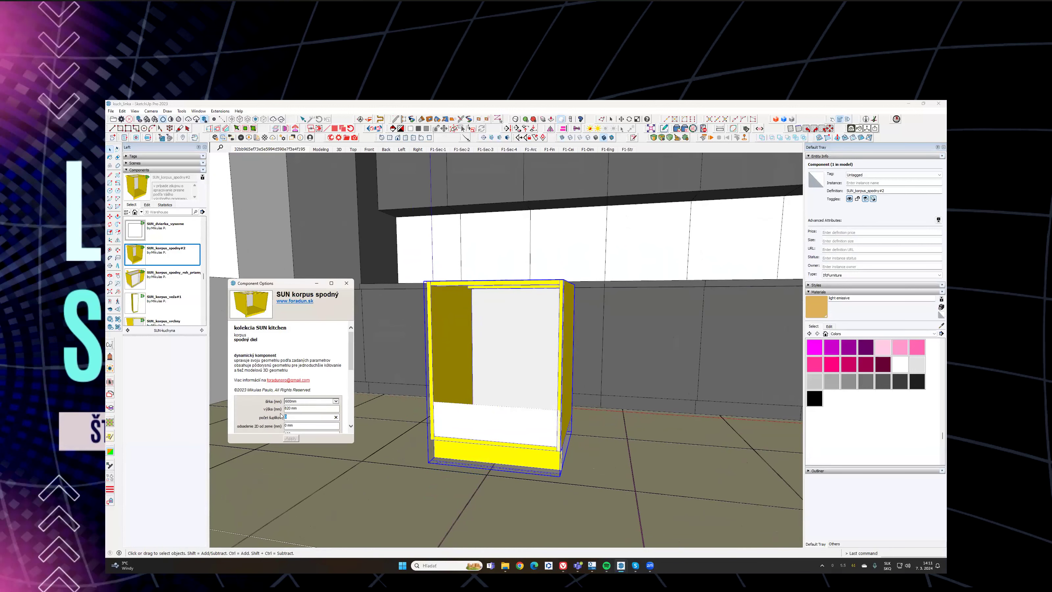
type("4")
key("Return")
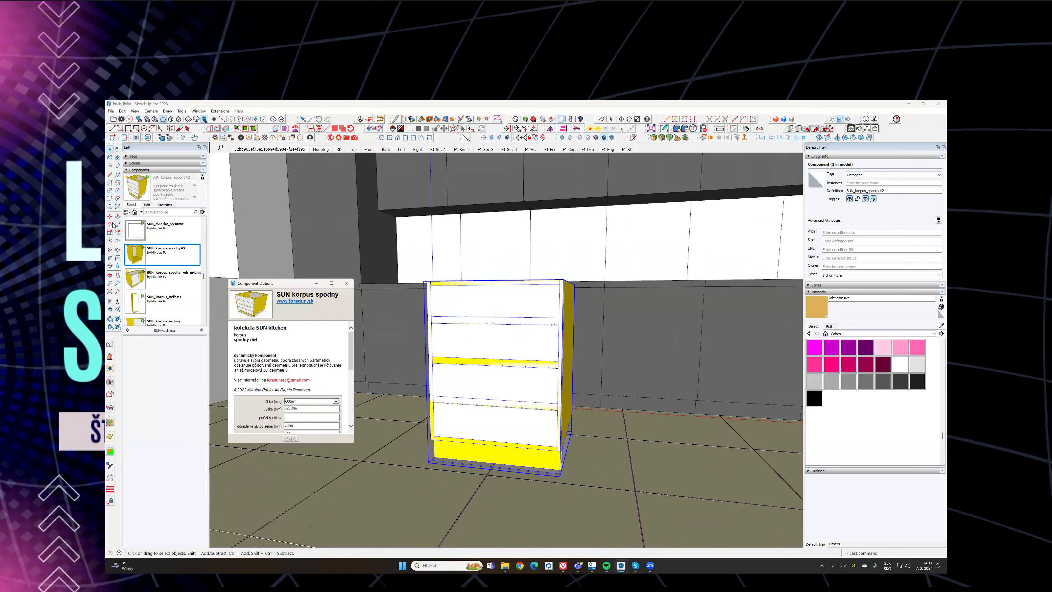
Step: Hide the 2D tag to reveal the base cabinet's interior
left_click(133, 156)
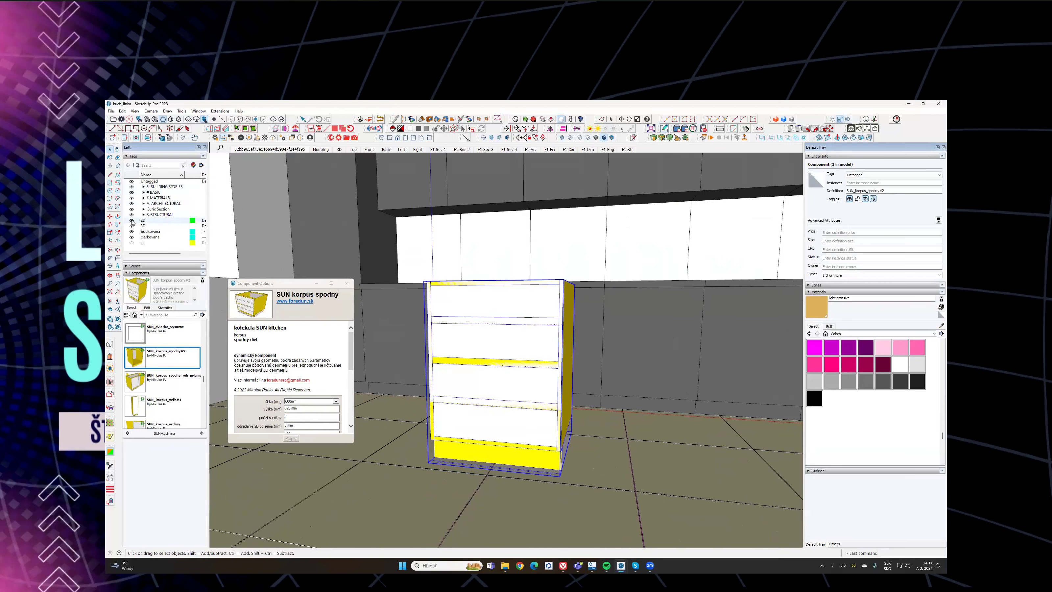
left_click(132, 220)
left_click(154, 156)
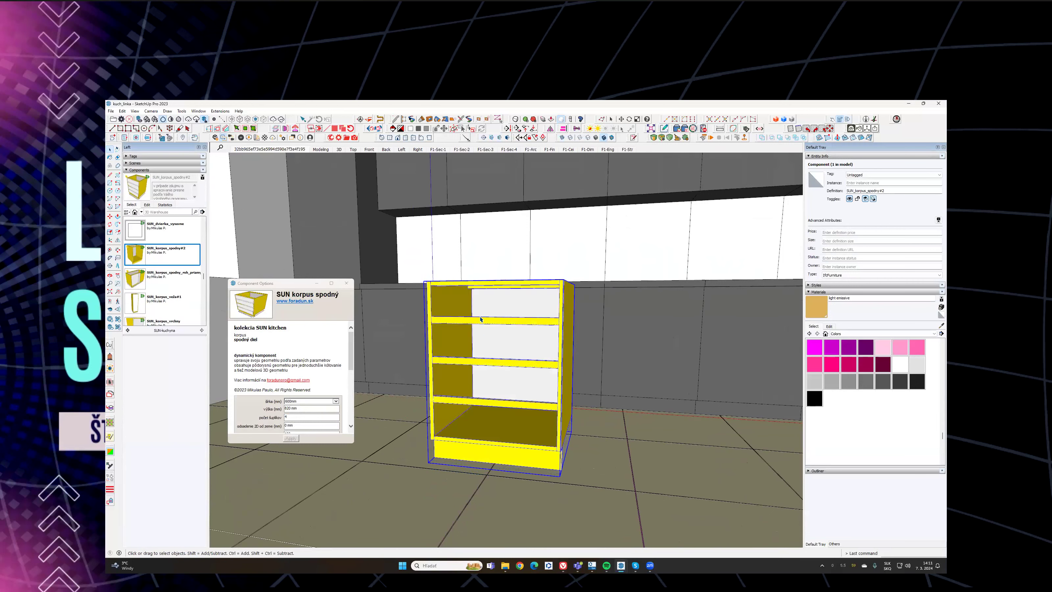
Step: Examine the parts inside the base cabinet by selecting them all, leave it, and briefly view the OpenCutList window
double_click(480, 319)
key("ctrl+a")
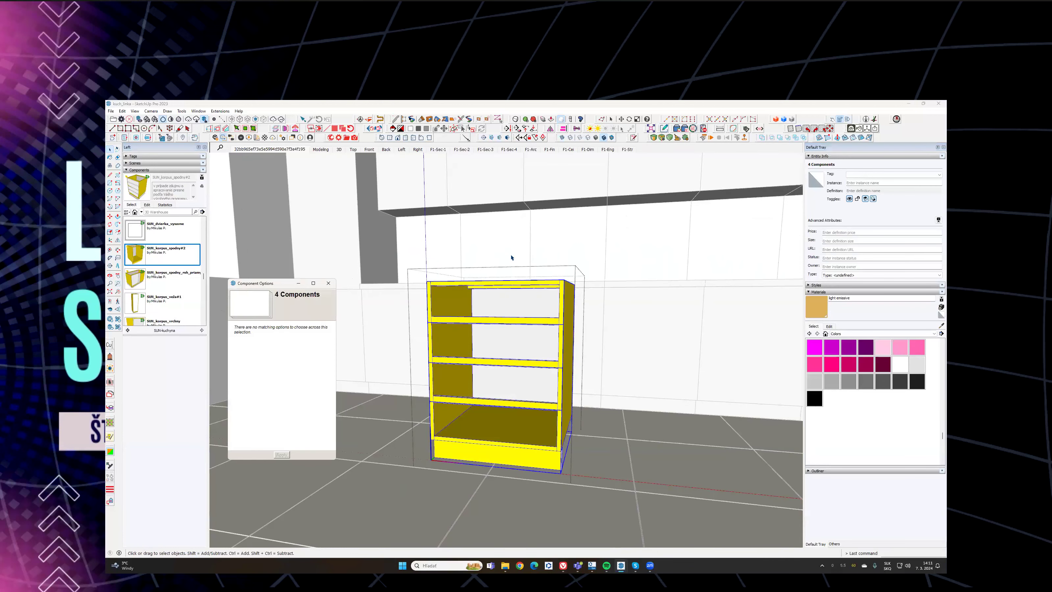
left_click(509, 326)
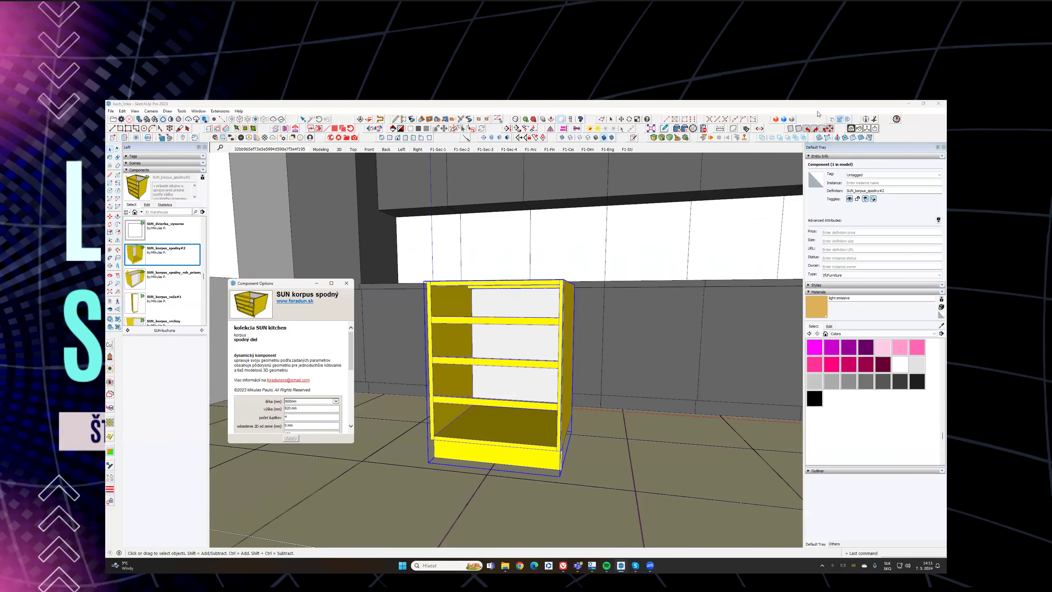
left_click(851, 128)
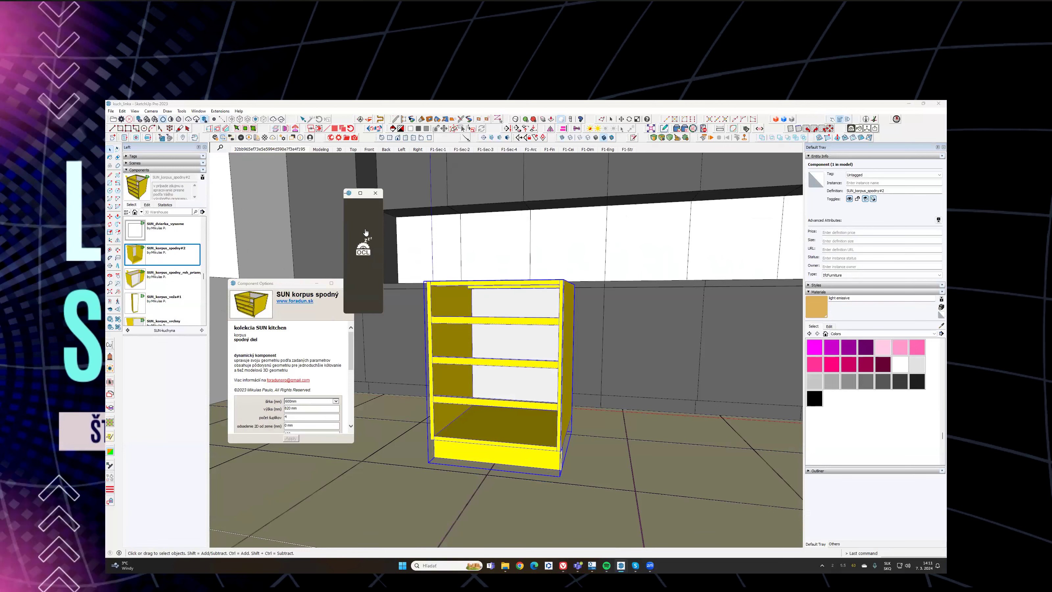
left_click(376, 194)
Step: Delete the inserted base cabinet and close the component options
middle_click_drag(526, 341, 521, 331, "shift")
key("Delete")
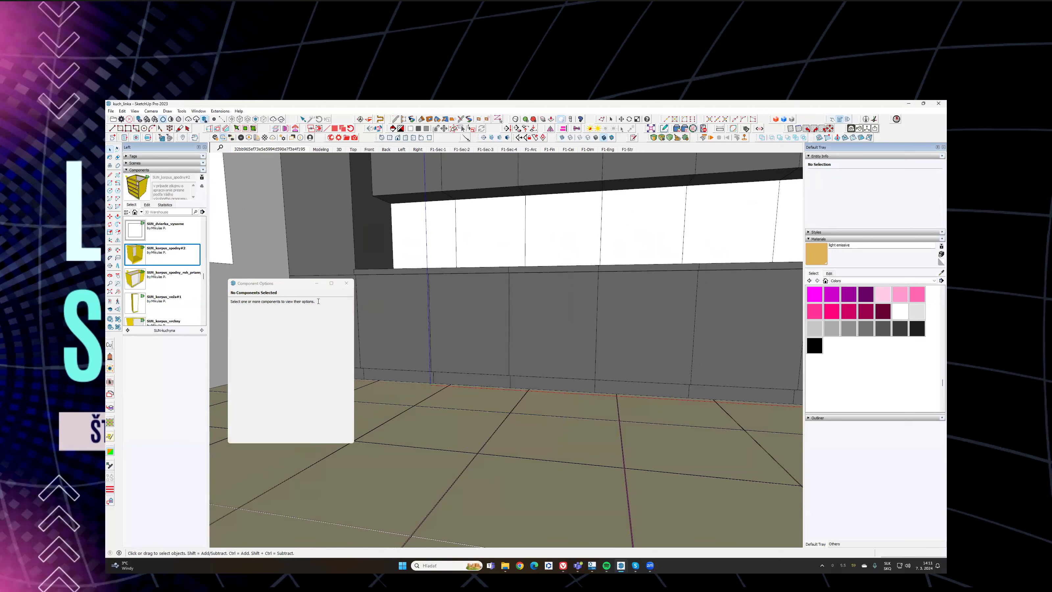
left_click(346, 283)
Step: Browse the SUN component library and its cabinet front collection for a suitable kitchen door front
middle_click_drag(476, 290, 501, 346, "shift")
left_click(127, 331)
scroll(144, 277, "down", 5)
scroll(144, 278, "up", 2)
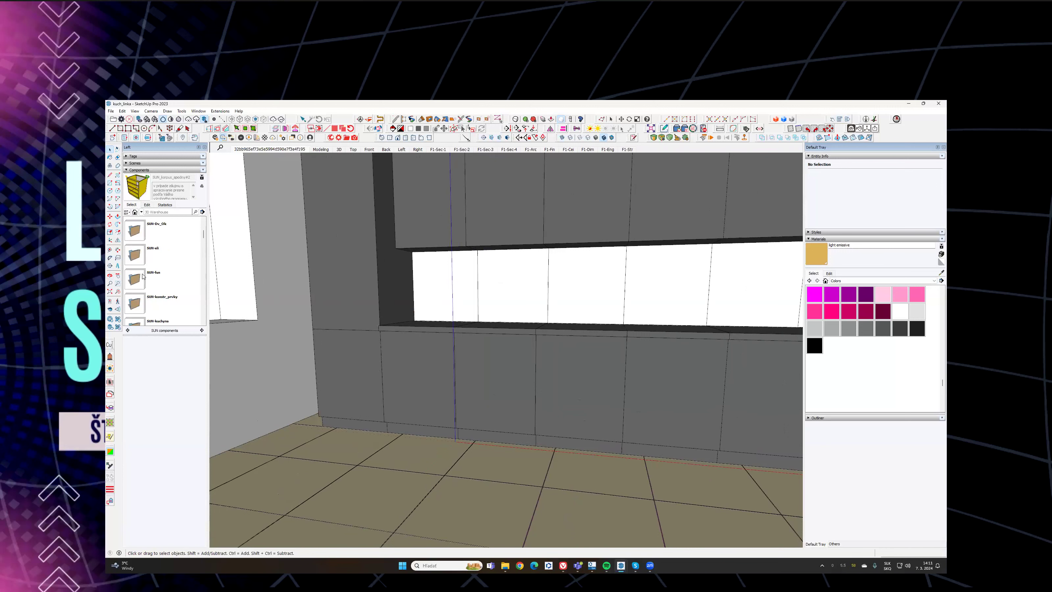
middle_click_drag(493, 380, 515, 355)
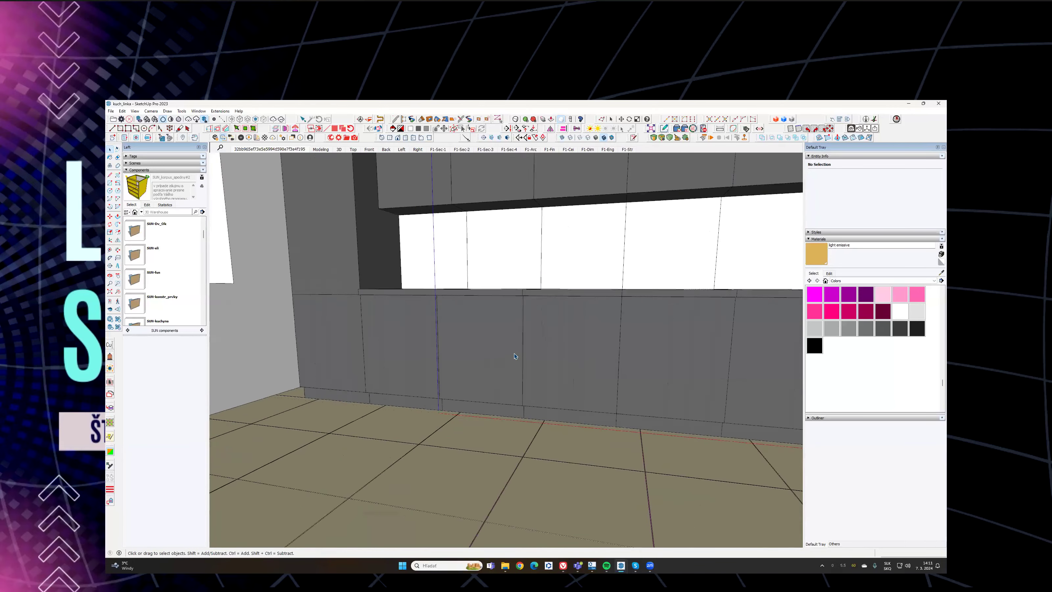
scroll(497, 381, "down", 6)
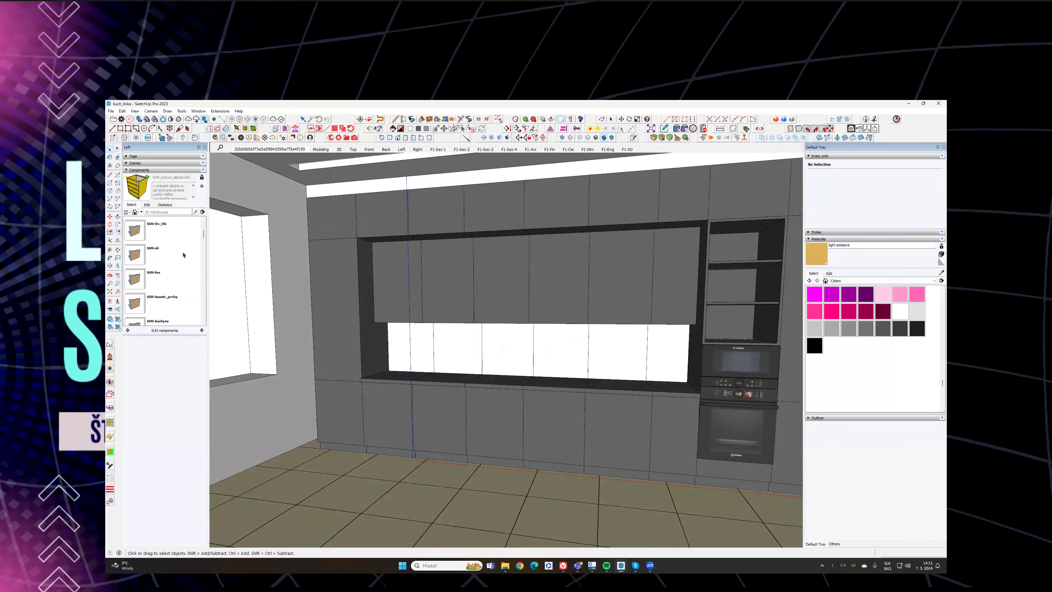
left_click(132, 279)
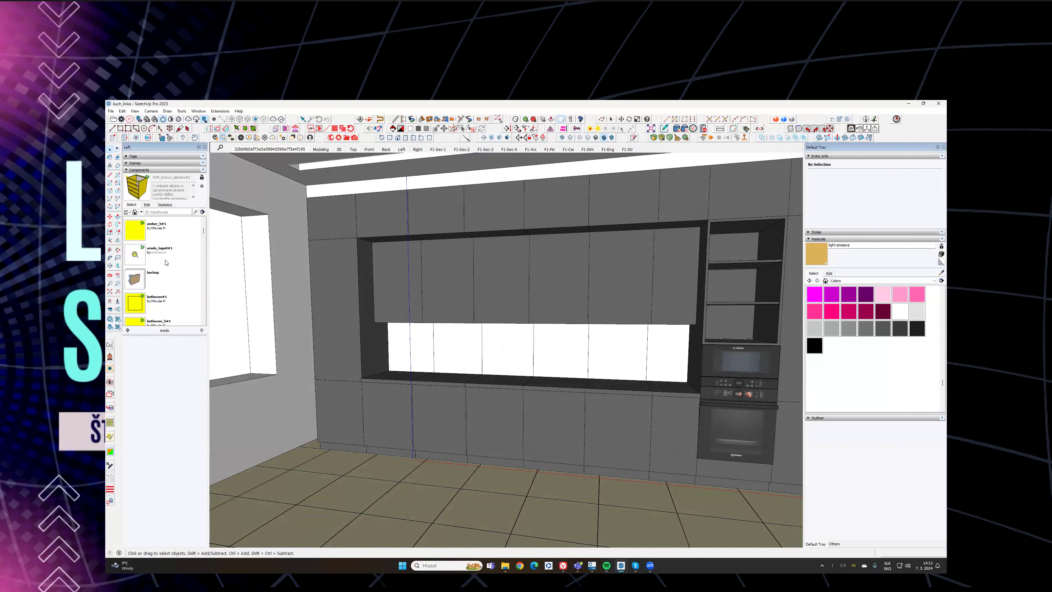
scroll(163, 265, "down", 1)
scroll(163, 266, "down", 3)
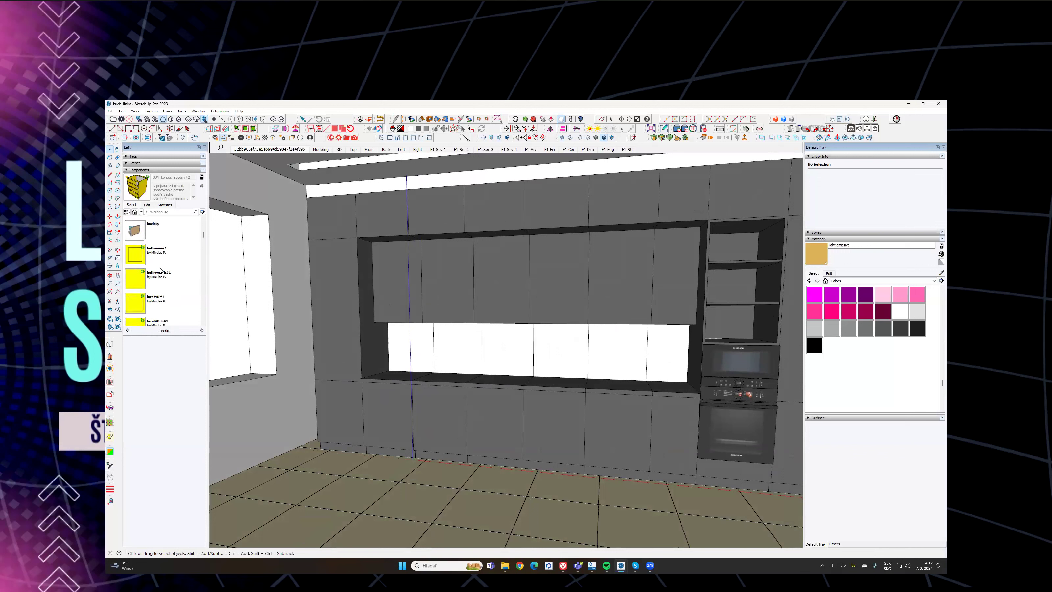
scroll(156, 282, "down", 4)
scroll(156, 282, "down", 10)
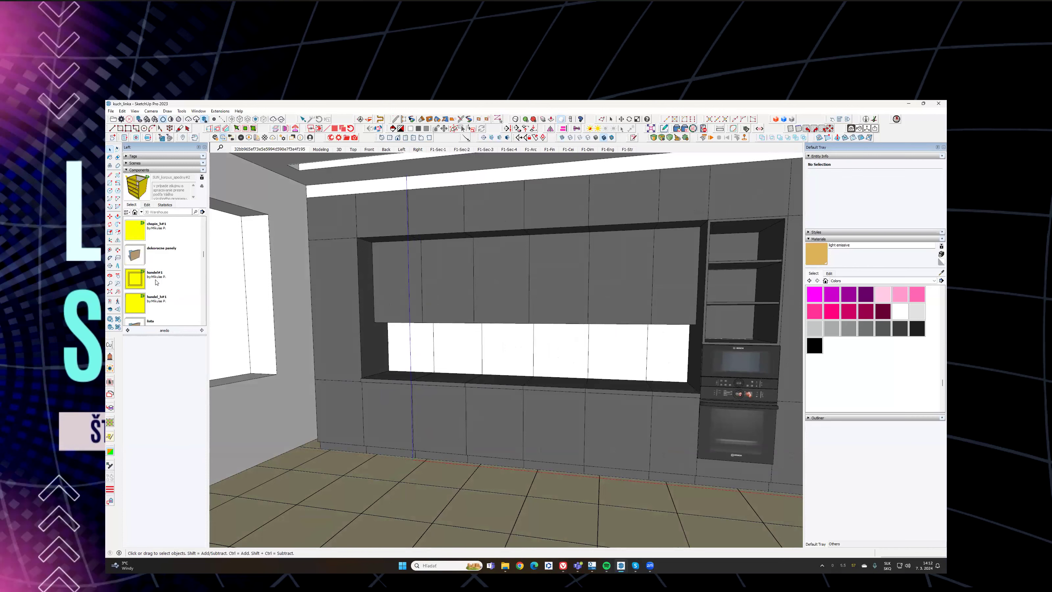
scroll(156, 284, "down", 3)
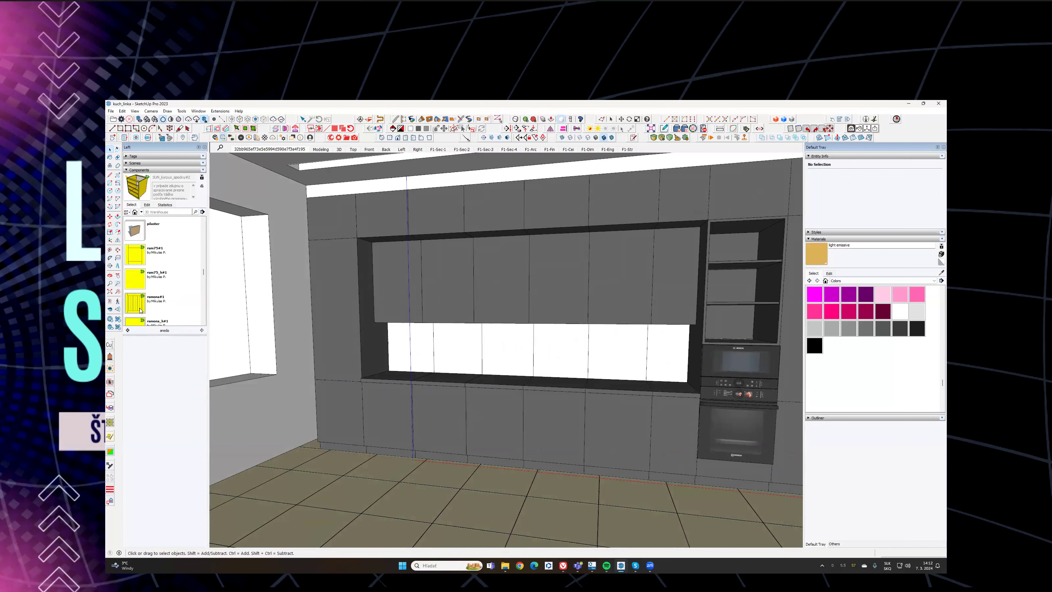
Step: Pick the slatted ramona#1 front from the library and switch tag visibility to show 2D and hide 3D
left_click(178, 306)
scroll(322, 320, "up", 4)
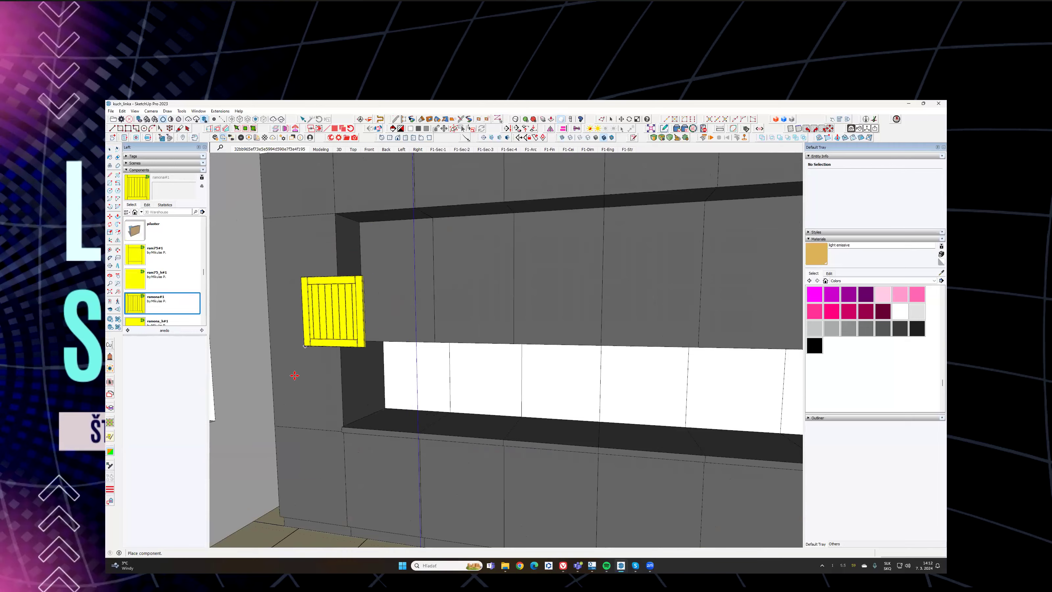
middle_click_drag(293, 374, 410, 242, "shift")
scroll(403, 369, "up", 4)
scroll(406, 369, "up", 2)
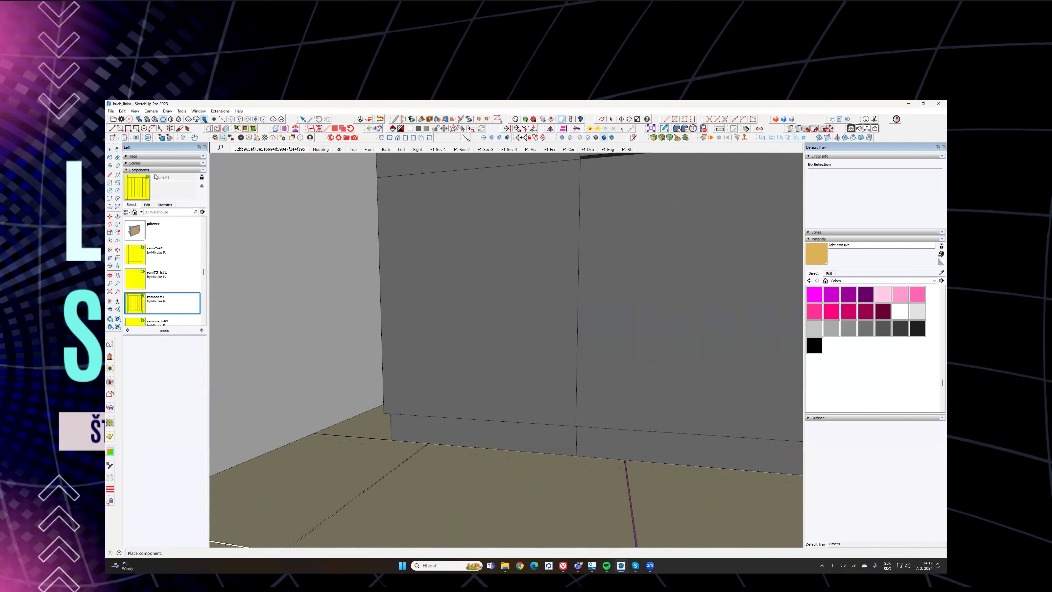
left_click(134, 156)
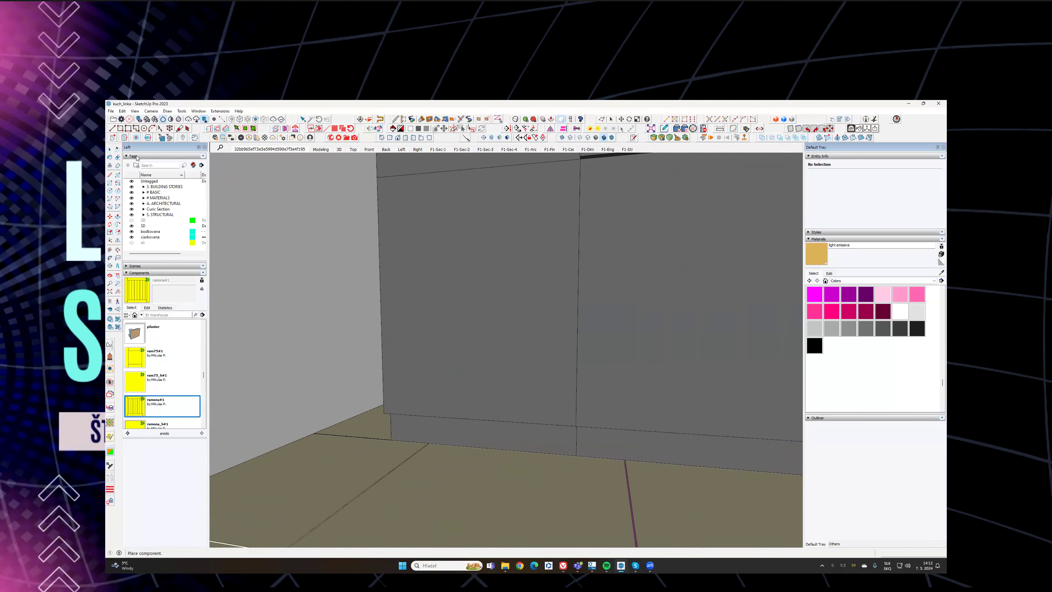
left_click(132, 226)
Step: Place the ramona front at the lower-left corner of the leftmost base cabinet
scroll(476, 280, "down", 4)
middle_click_drag(432, 312, 417, 345)
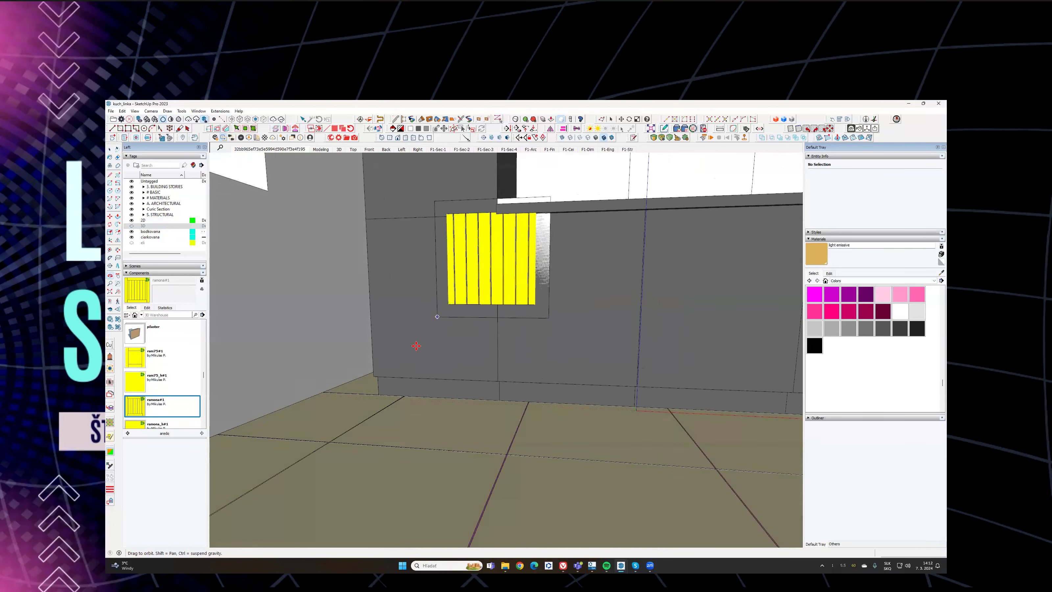
scroll(385, 390, "up", 3)
scroll(378, 397, "up", 1)
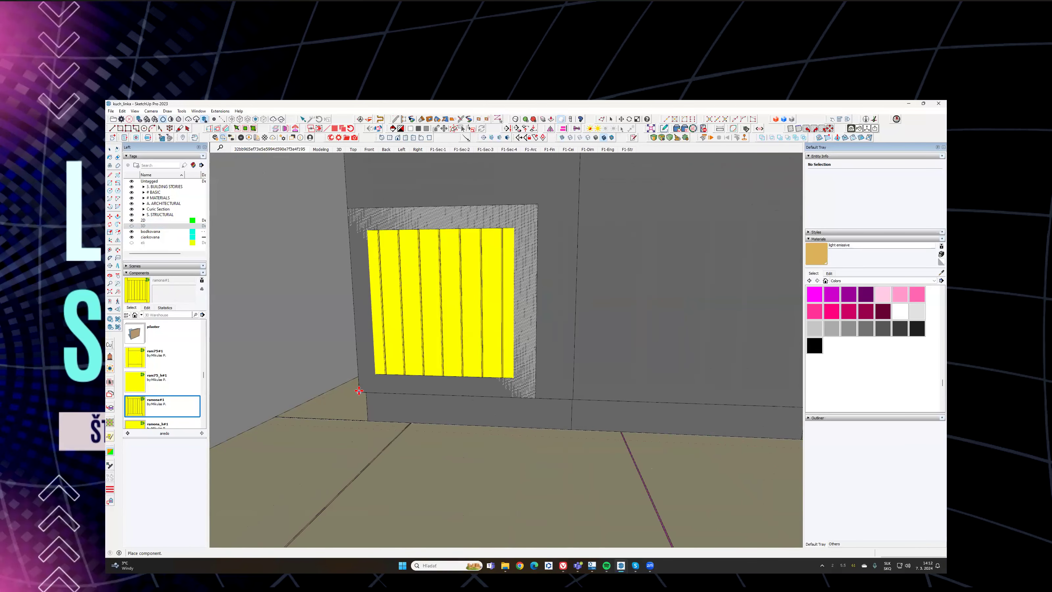
left_click(359, 391)
scroll(466, 337, "down", 3)
middle_click_drag(450, 302, 490, 313)
scroll(441, 272, "up", 3)
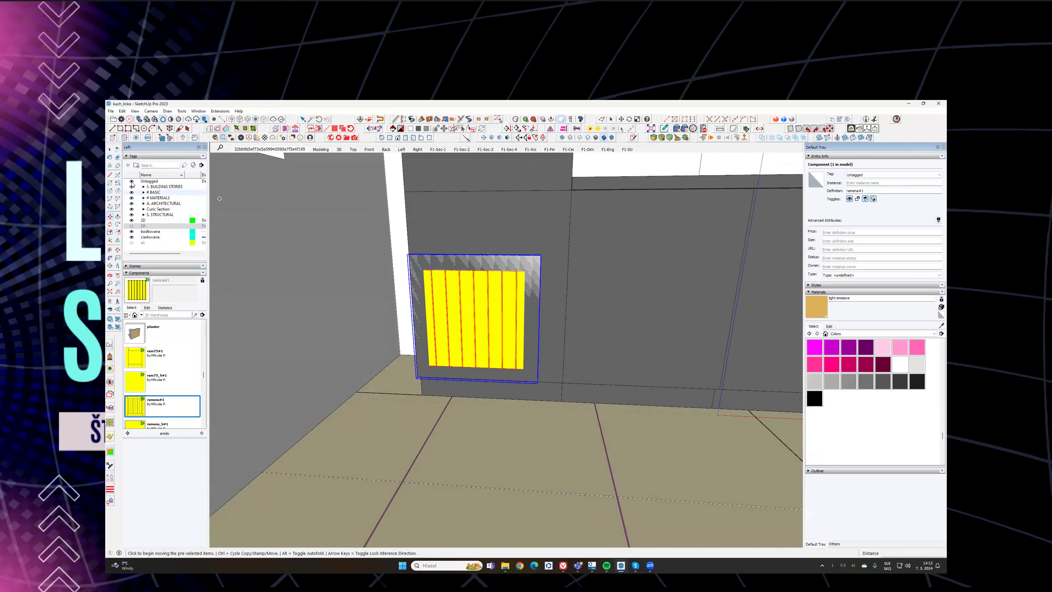
Step: Show the 3D tag again and open the component options of the placed ramona front
left_click(132, 225)
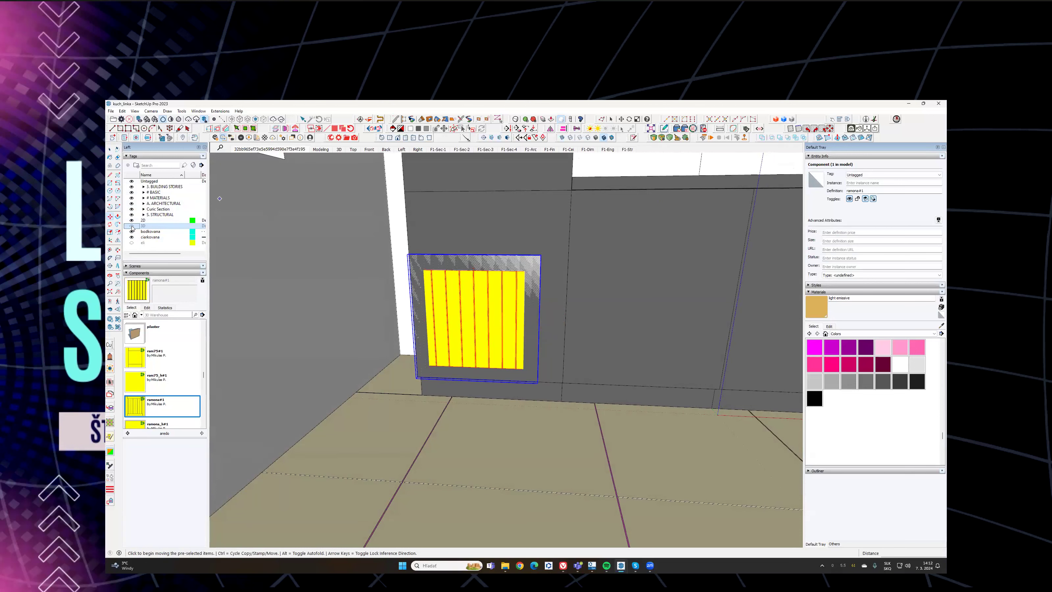
left_click(840, 120)
middle_click_drag(615, 266, 376, 361)
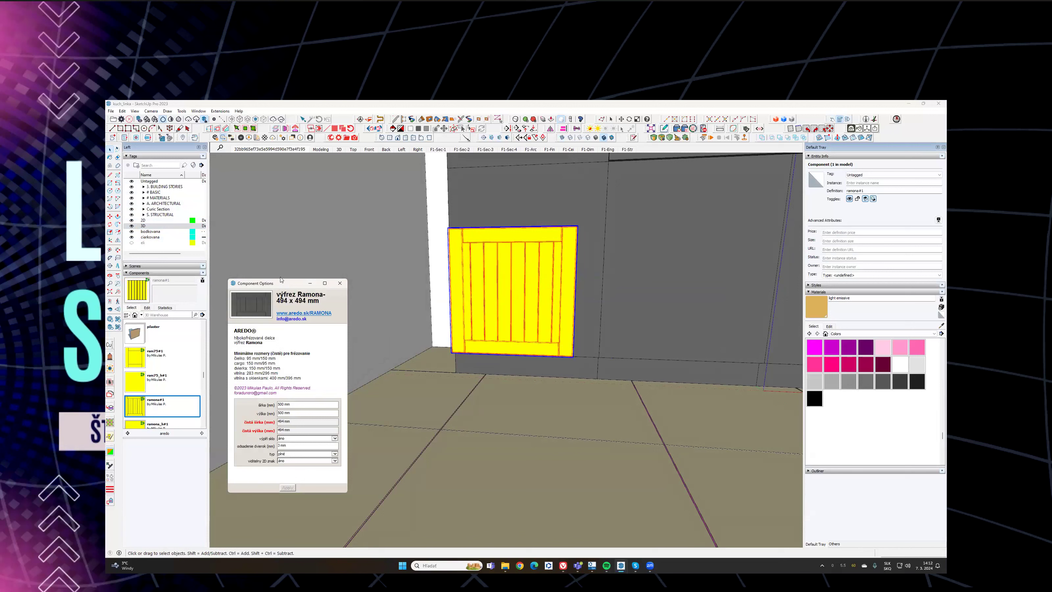
left_click_drag(280, 285, 291, 172)
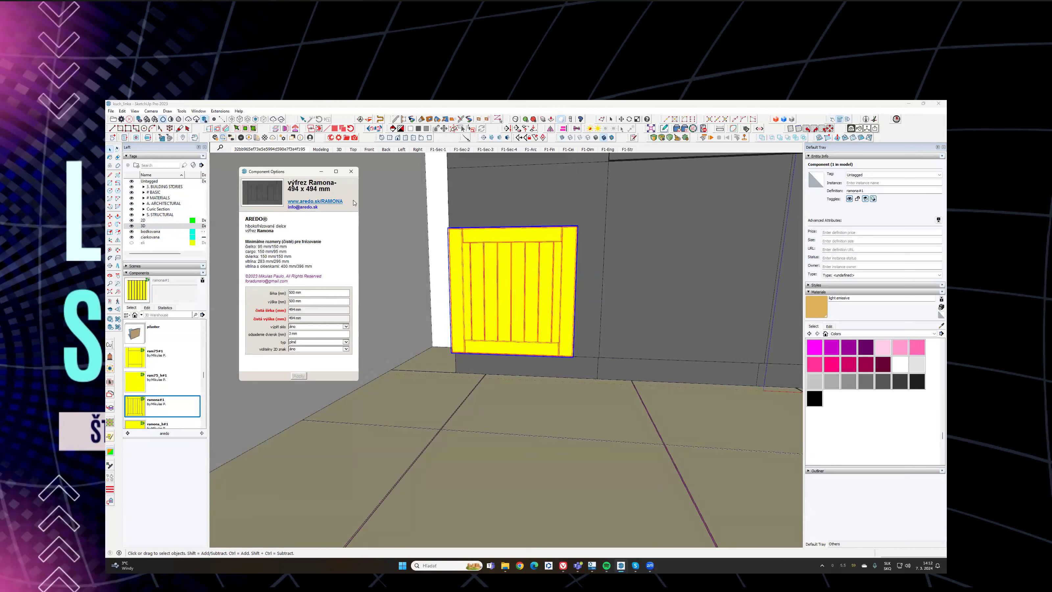
Step: Set the front's type (typ) to vitrína and apply it to get a glazed frame door
left_click(310, 301)
left_click(300, 327)
left_click(298, 342)
left_click(295, 346)
left_click(300, 375)
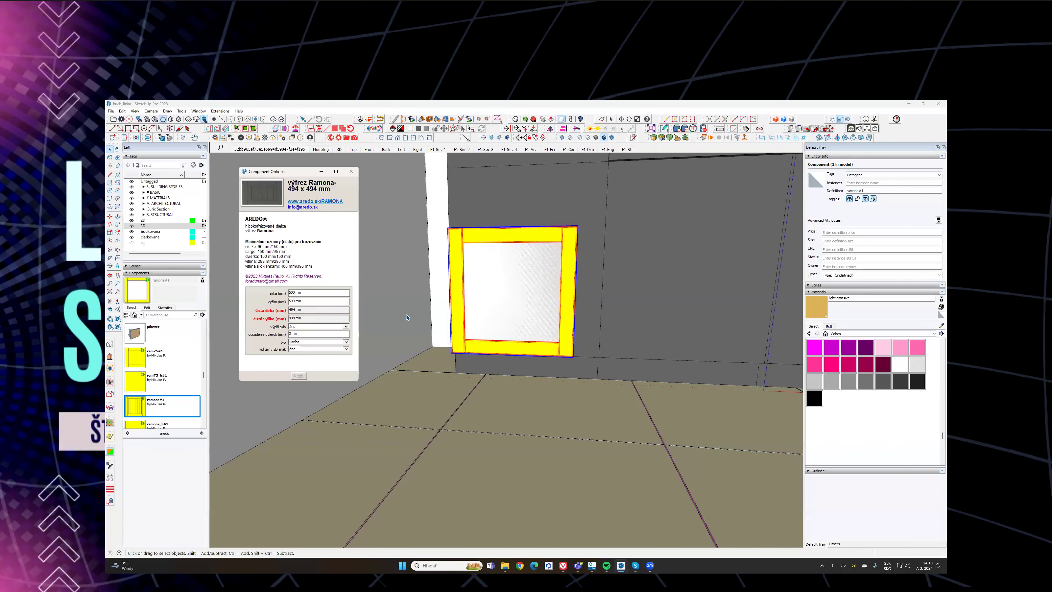
scroll(554, 277, "up", 10)
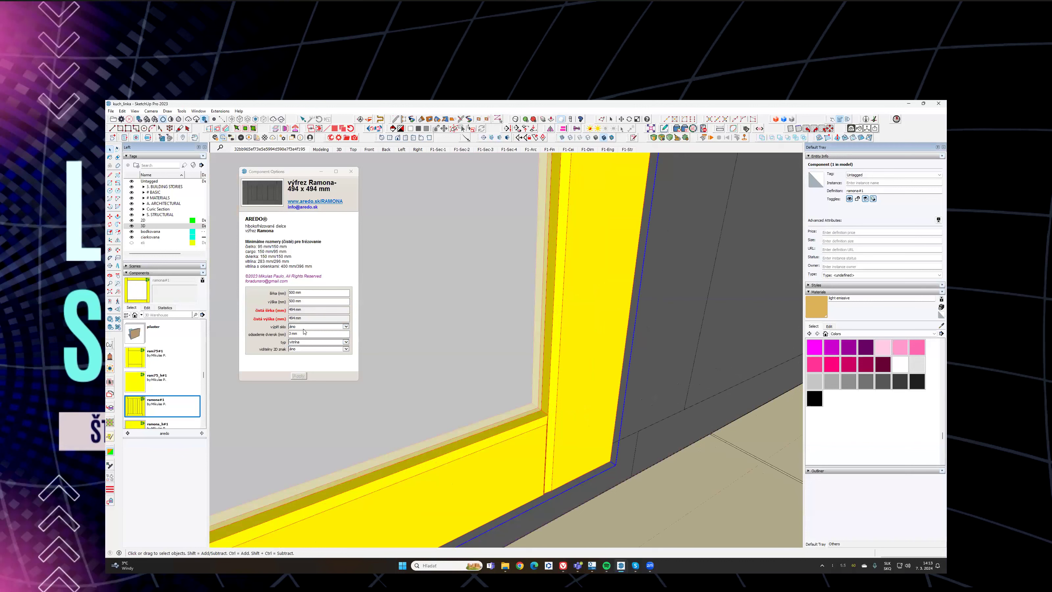
Step: Try the glazed door without its glass infill by setting výplň sklo to nie, and restore it to áno
left_click(317, 326)
left_click(306, 336)
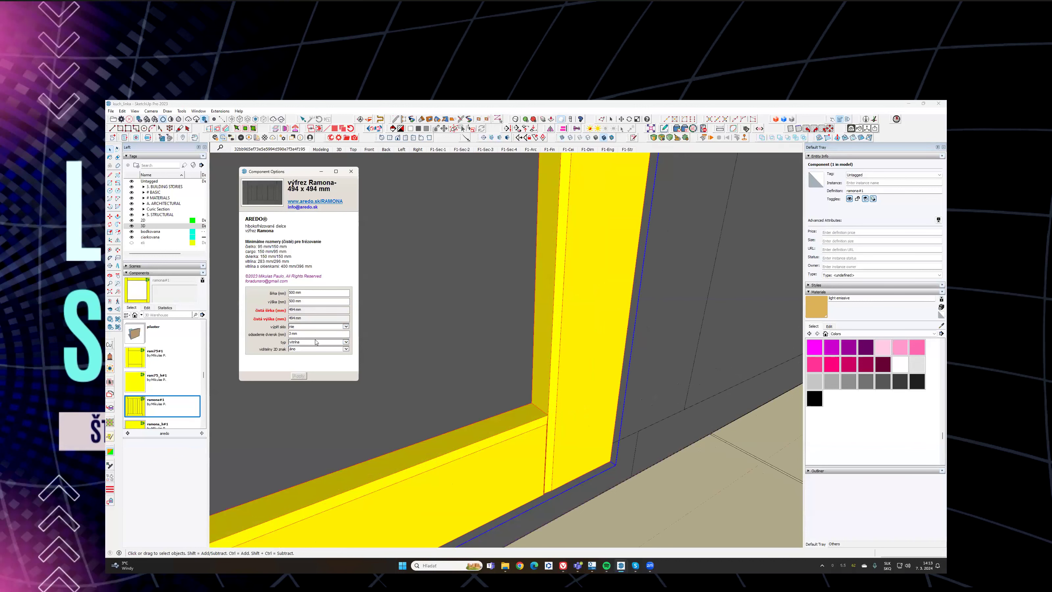
left_click(303, 326)
left_click(301, 331)
left_click(299, 375)
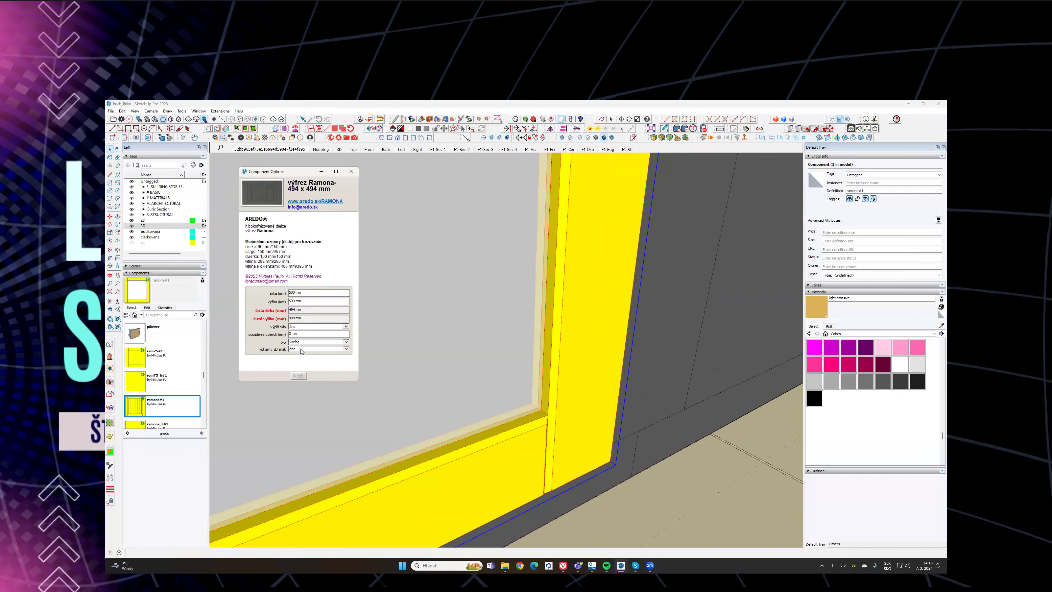
Step: Examine the glazed door's frame, glass and edges together with its door offset option
scroll(470, 313, "down", 3)
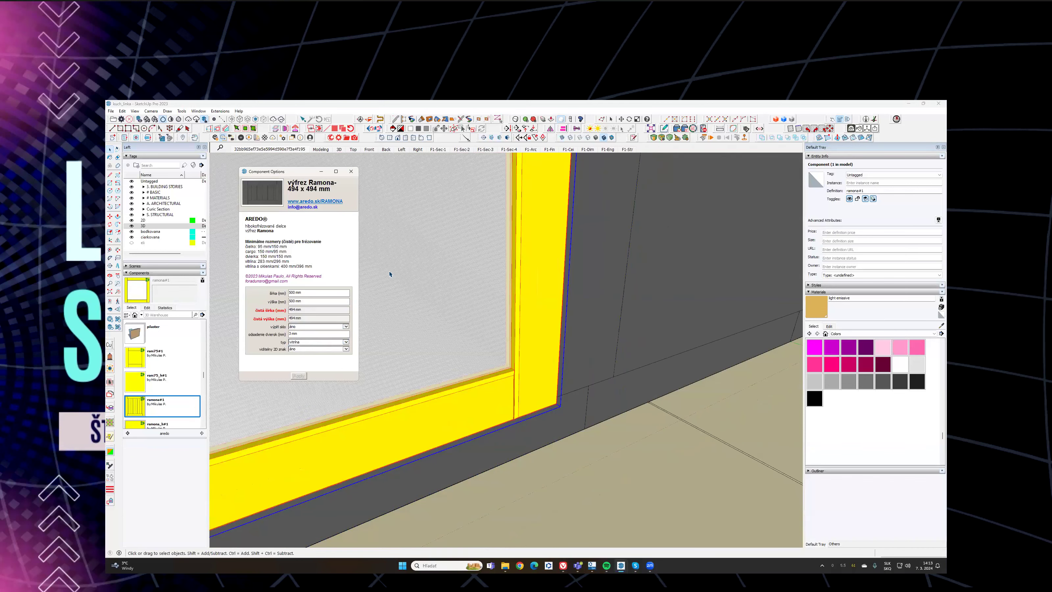
middle_click_drag(389, 273, 408, 249)
scroll(418, 280, "down", 2)
middle_click_drag(479, 347, 493, 298)
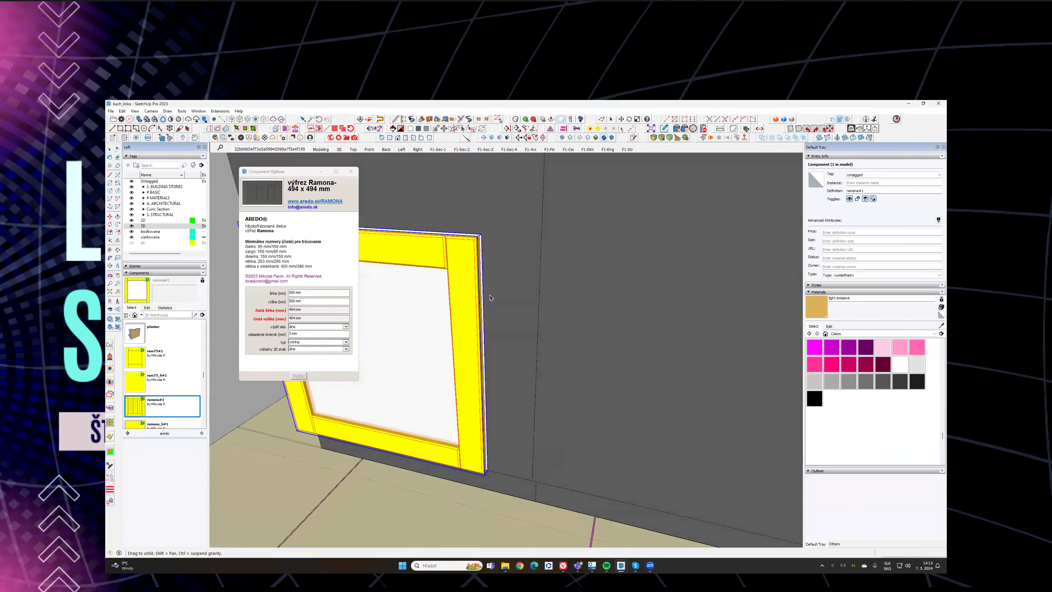
scroll(488, 300, "up", 2)
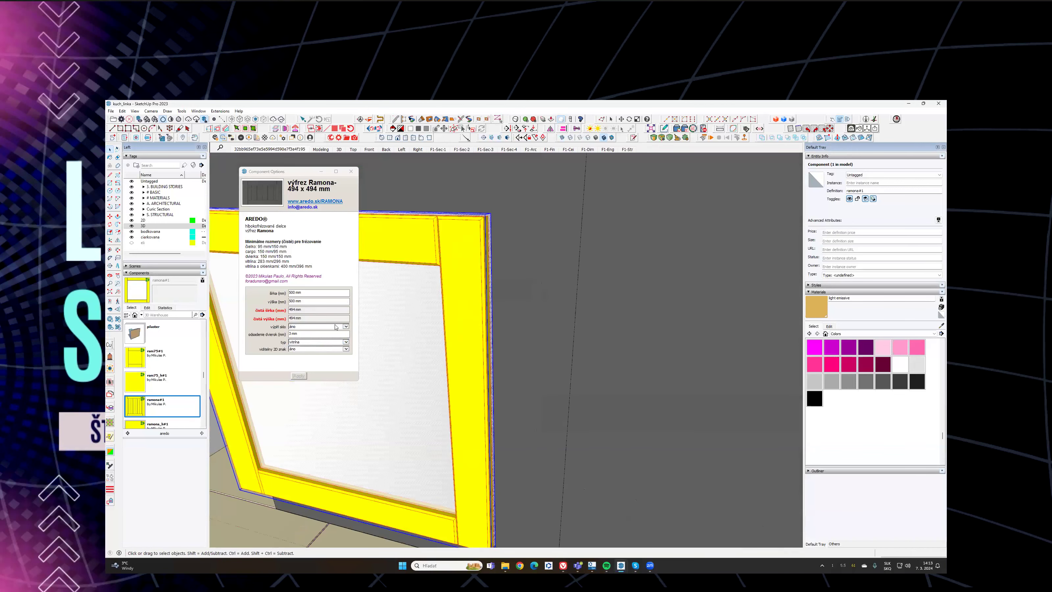
left_click(296, 333)
scroll(496, 219, "up", 2)
mouse_move(495, 219)
middle_mouse_down()
mouse_move(468, 232)
mouse_move(495, 234)
middle_mouse_up()
scroll(496, 235, "down", 2)
middle_click_drag(336, 304, 302, 335)
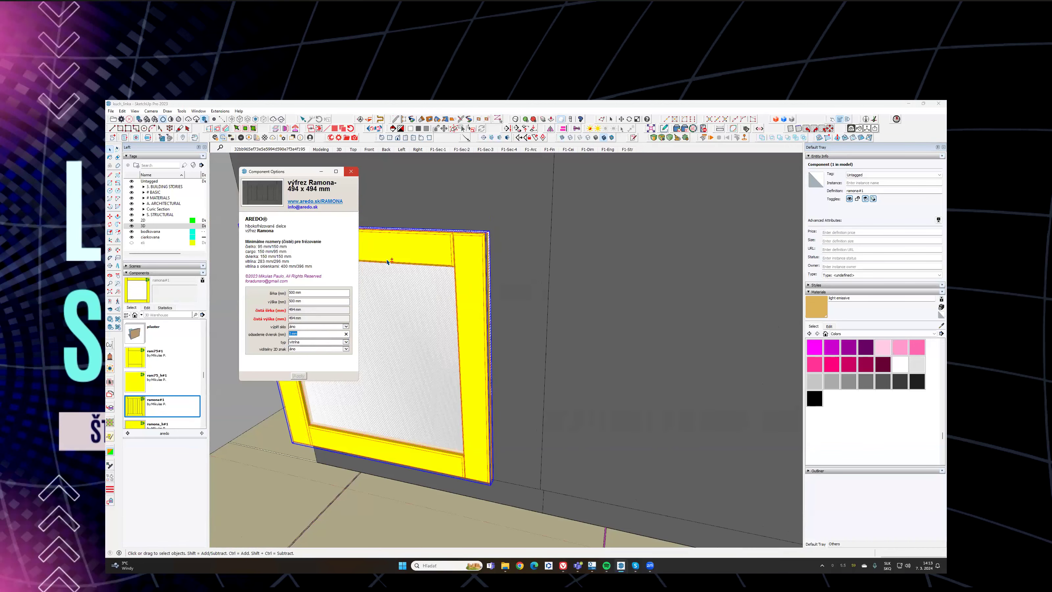
Step: Close the component options, hide the 3D tag, and copy the base cabinet's front onto the tall cabinet section directly above
left_click(350, 171)
left_click(131, 226)
key("m")
left_click(459, 357)
middle_click_drag(474, 366, 469, 301)
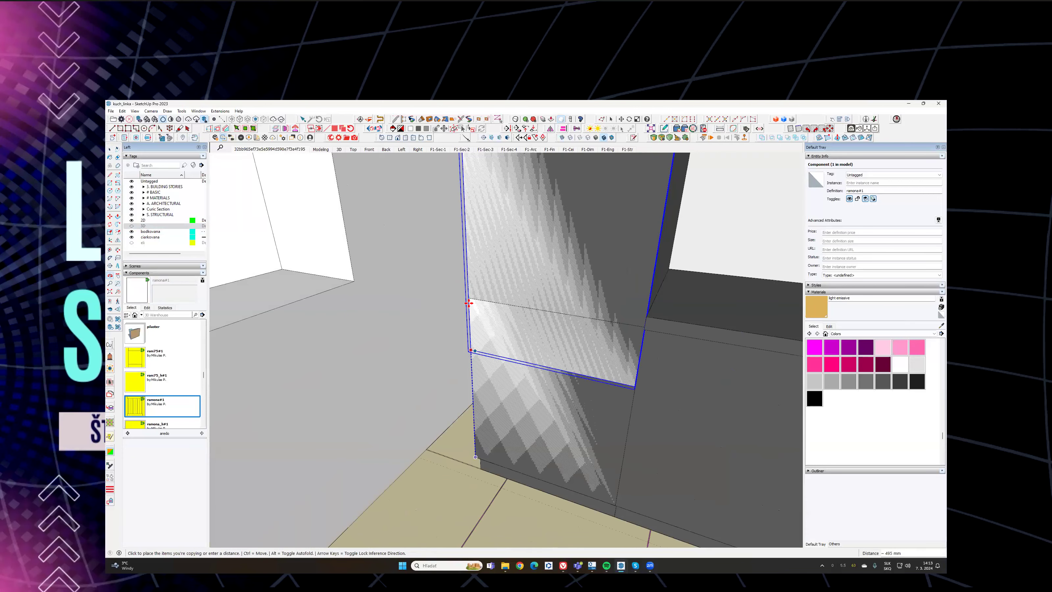
left_click(468, 302)
Step: Stretch the copied front vertically so it reaches the upper edge of the tall cabinet section
scroll(513, 261, "down", 5)
key("s")
left_click(521, 261)
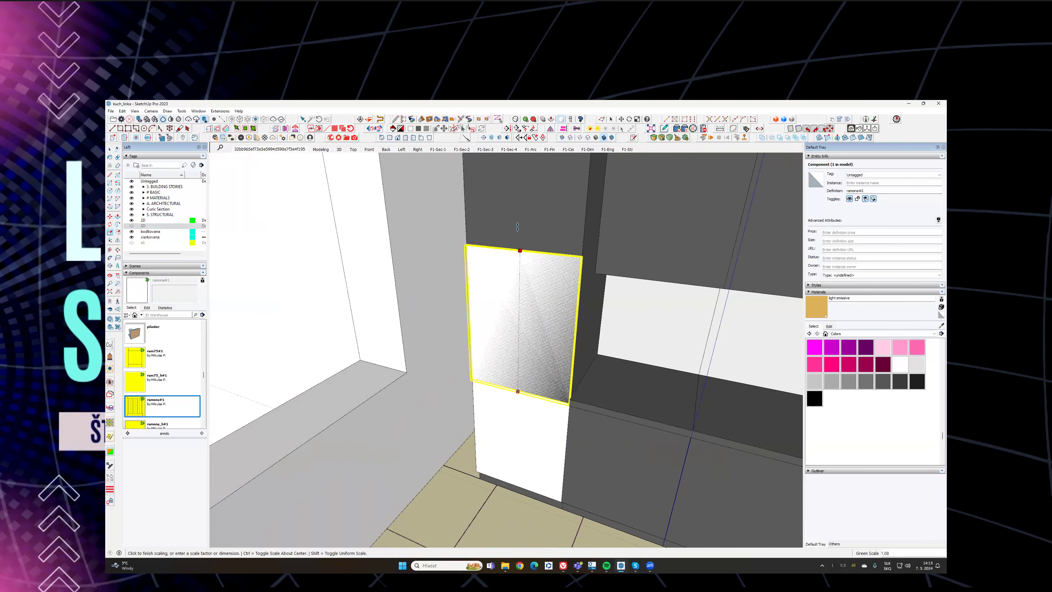
scroll(521, 248, "down", 3)
middle_click_drag(522, 222, 522, 243)
middle_click_drag(540, 164, 510, 231)
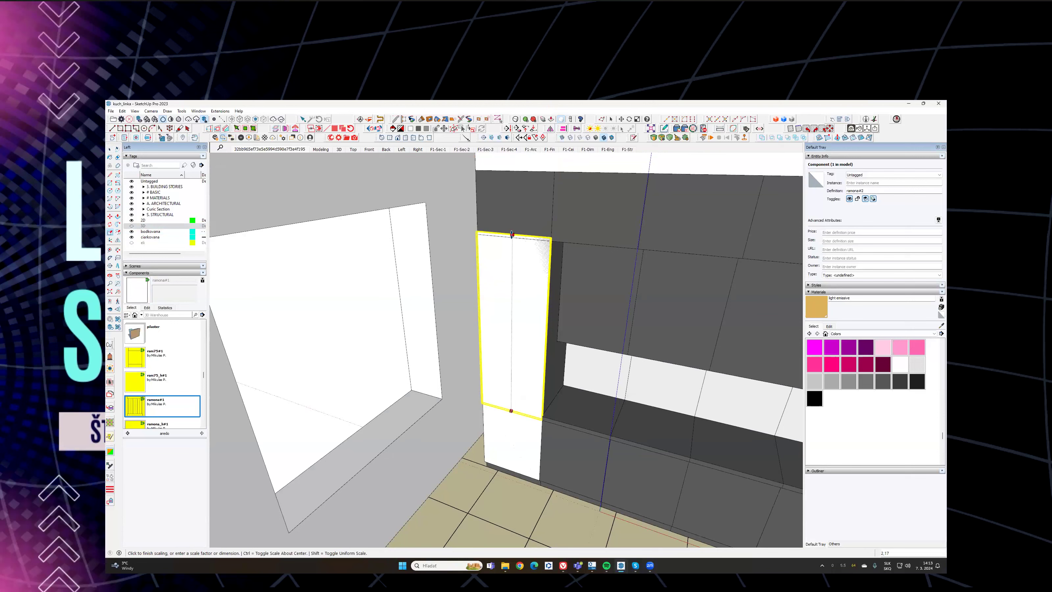
left_click(512, 237)
Step: Copy the tall front upward onto the top cabinet above it
key("m")
scroll(502, 357, "up", 4)
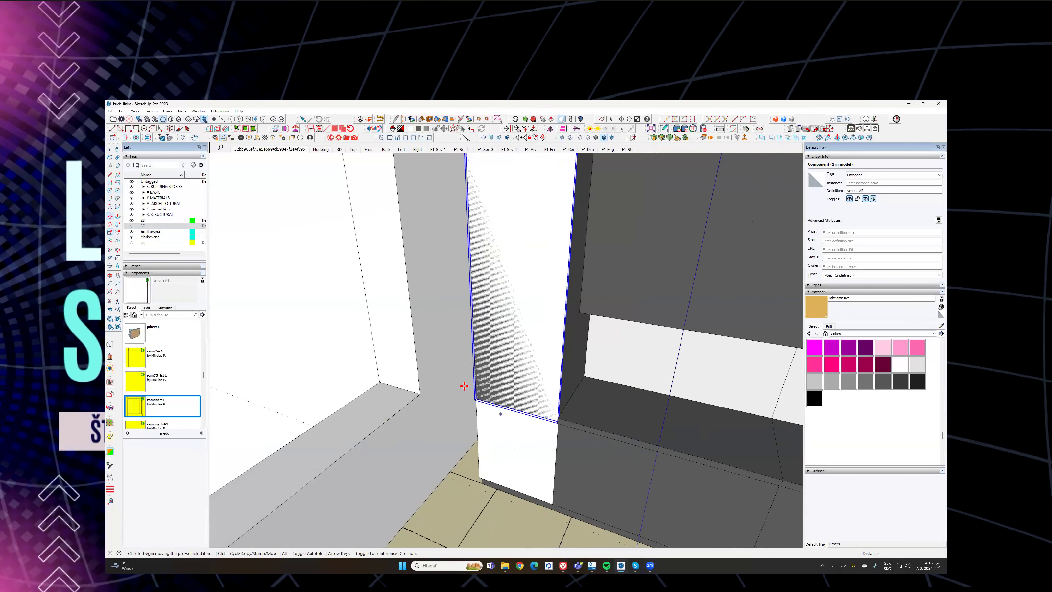
scroll(464, 386, "up", 4)
left_click(474, 441)
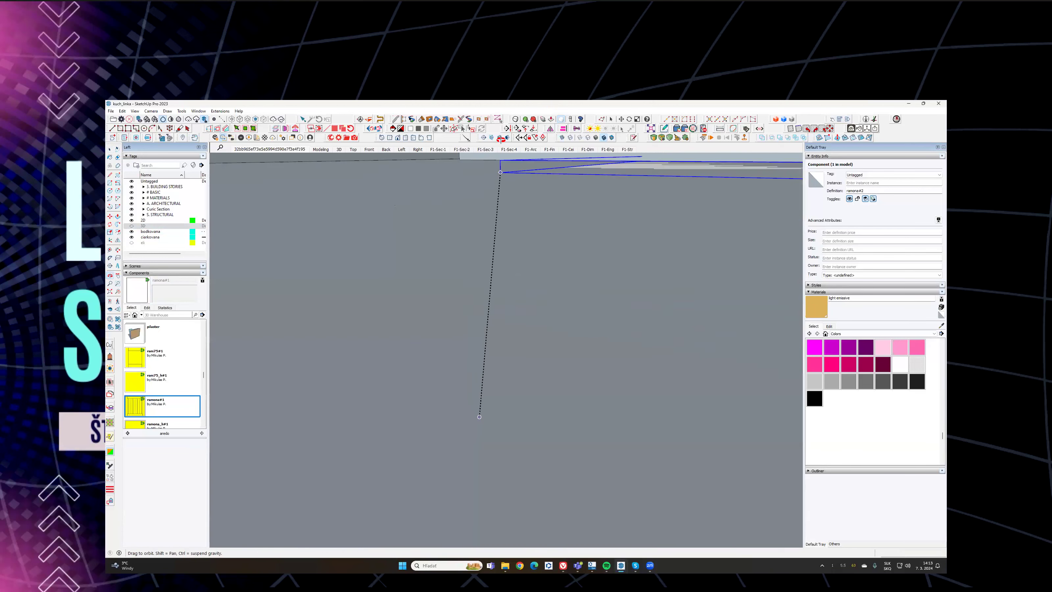
scroll(499, 171, "down", 6)
scroll(465, 274, "up", 4)
left_click(499, 222)
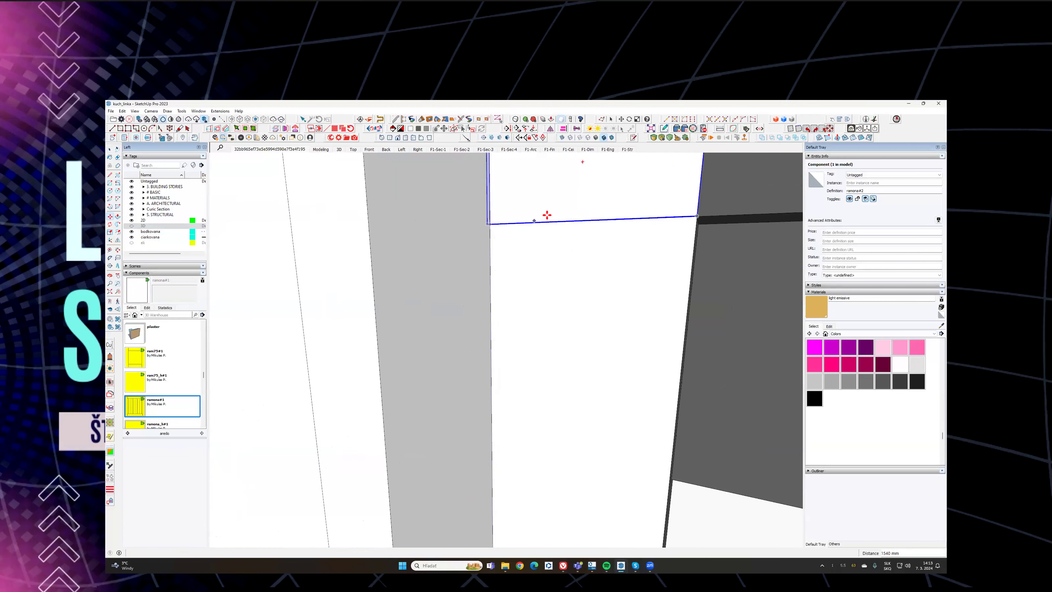
Step: Scale the copied front's height to fit the top cabinet
scroll(533, 488, "down", 5)
key("s")
left_click(512, 227)
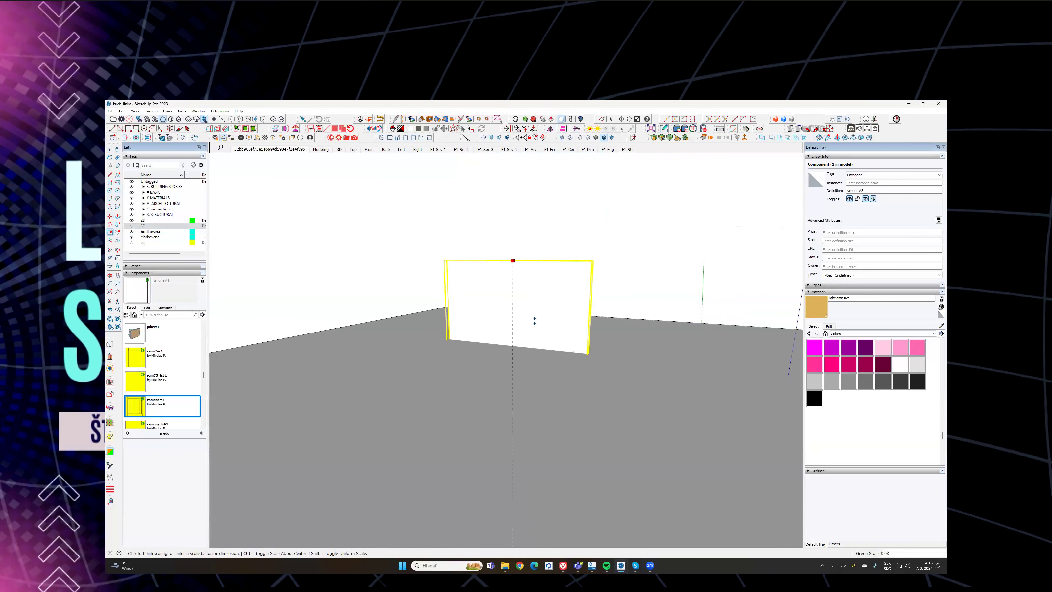
scroll(509, 263, "up", 4)
left_click(582, 307)
Step: Copy the top front sideways onto the neighbouring cabinet and array it as 6 copies along the upper row
key("m")
left_click(338, 288)
key("ctrl")
left_click(451, 288)
middle_click_drag(581, 306, 219, 269)
middle_click_drag(709, 256, 515, 250)
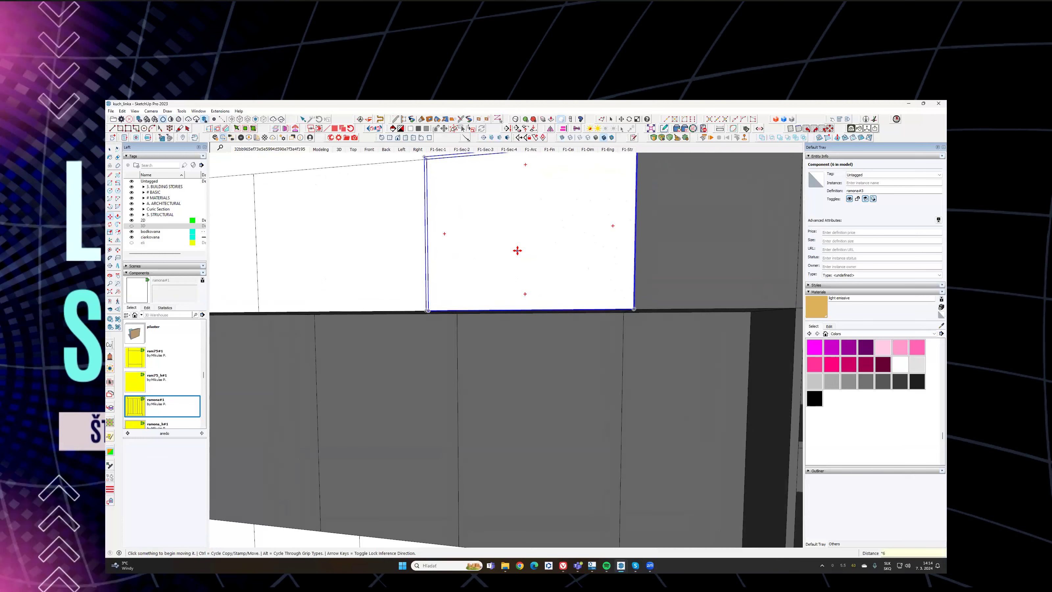
key("Return")
Step: Narrow the last arrayed top front so it ends at the side of the open shelf and oven column
middle_click_drag(507, 260, 555, 273)
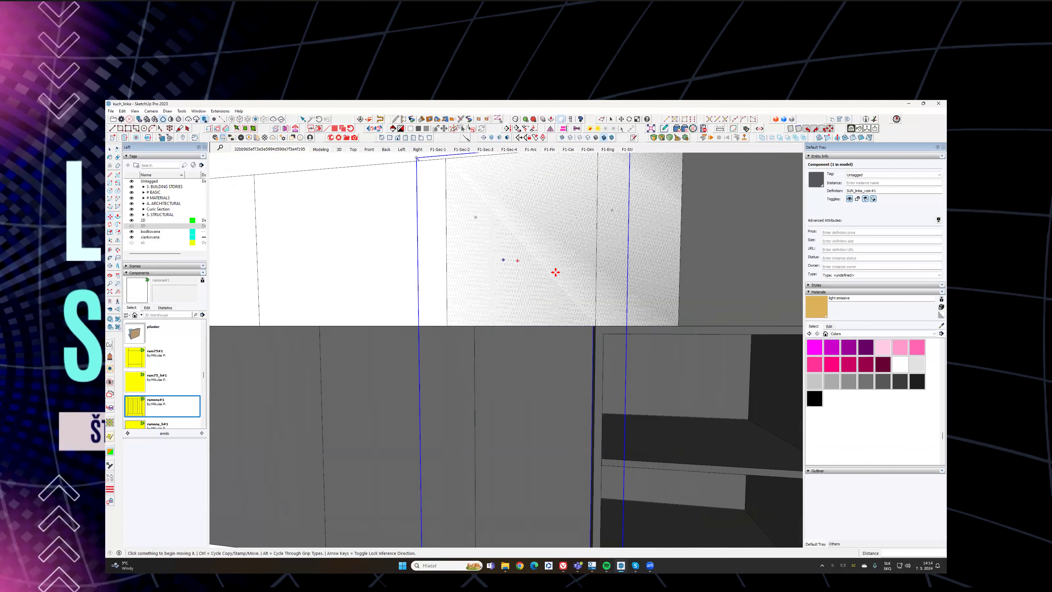
scroll(522, 270, "down", 3)
key("s")
left_click(546, 265)
left_click(615, 248)
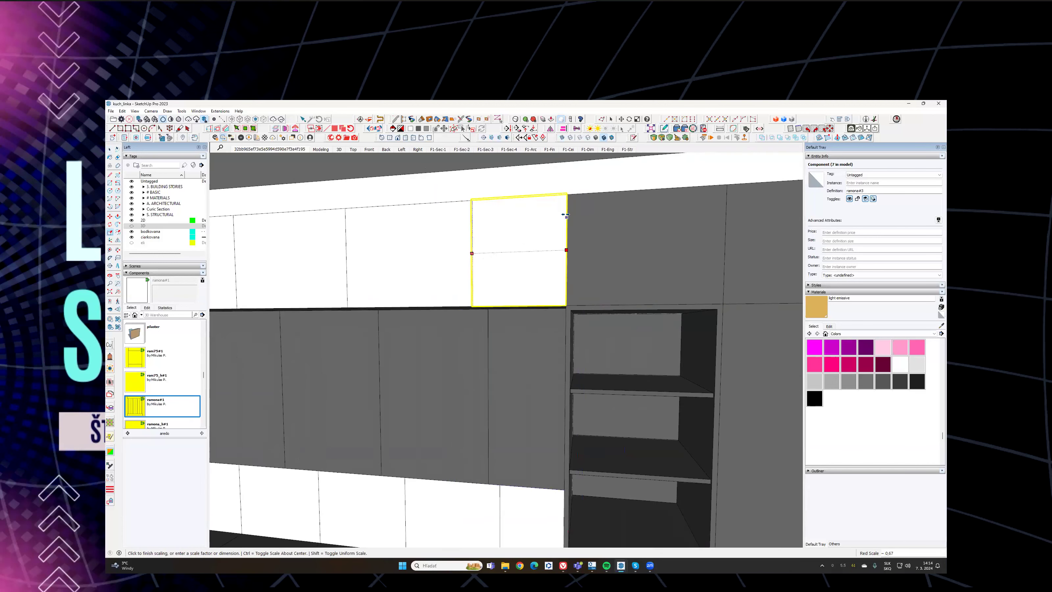
left_click(560, 228)
middle_click_drag(563, 237, 528, 265)
Step: Copy one of the top fronts onto the cabinet above the open shelf and oven column
key("space")
left_click(408, 254)
middle_click_drag(404, 253, 402, 252)
key("m")
scroll(389, 208, "up", 3)
key("ctrl")
left_click(327, 188)
scroll(378, 192, "down", 1)
scroll(381, 194, "down", 2)
middle_click_drag(568, 173, 459, 186, "shift")
left_click(462, 185)
scroll(463, 186, "up", 3)
Step: Copy the front above the open shelf column onto the last top cabinet at the right end of the row
key("space")
left_click(478, 205)
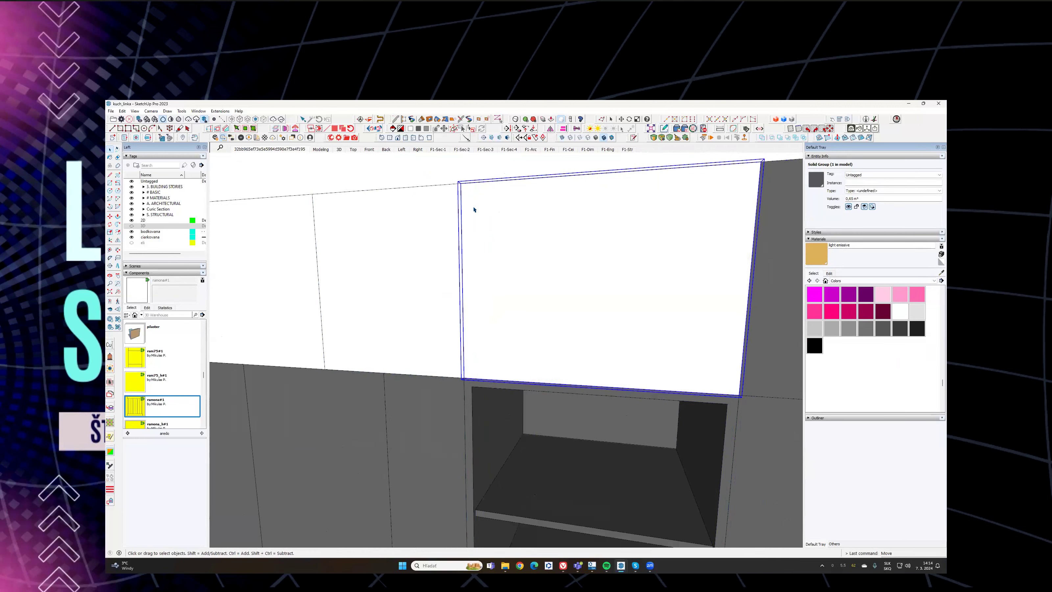
key("m")
scroll(449, 189, "up", 2)
left_click(463, 180)
key("ctrl")
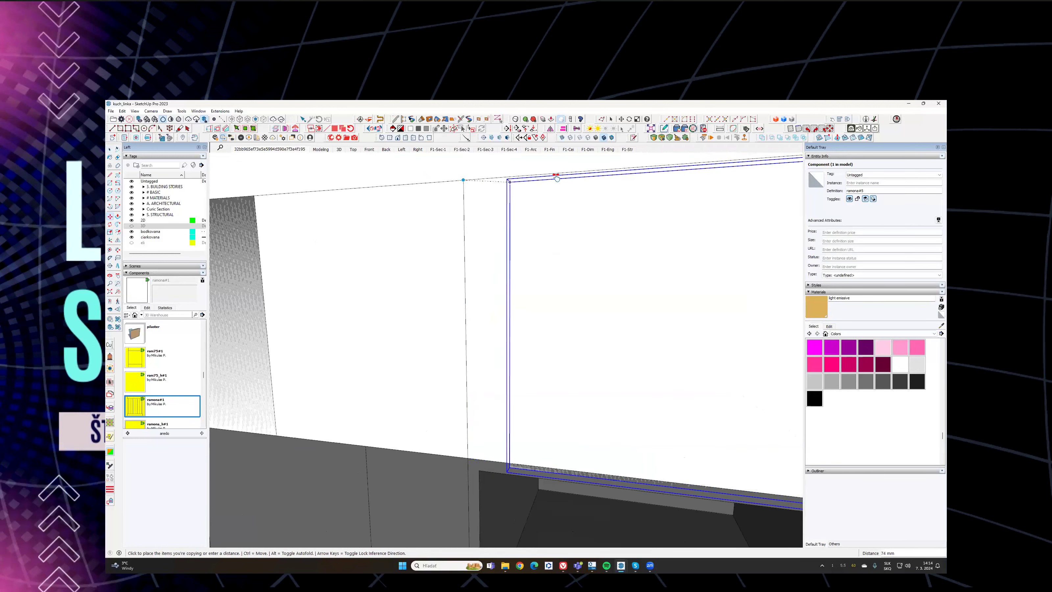
scroll(620, 204, "down", 3)
left_click(632, 204)
Step: Reduce the width of the last top front to fit the right end cabinet
scroll(575, 237, "down", 3)
middle_click_drag(577, 237, 659, 242)
key("s")
left_click(781, 277)
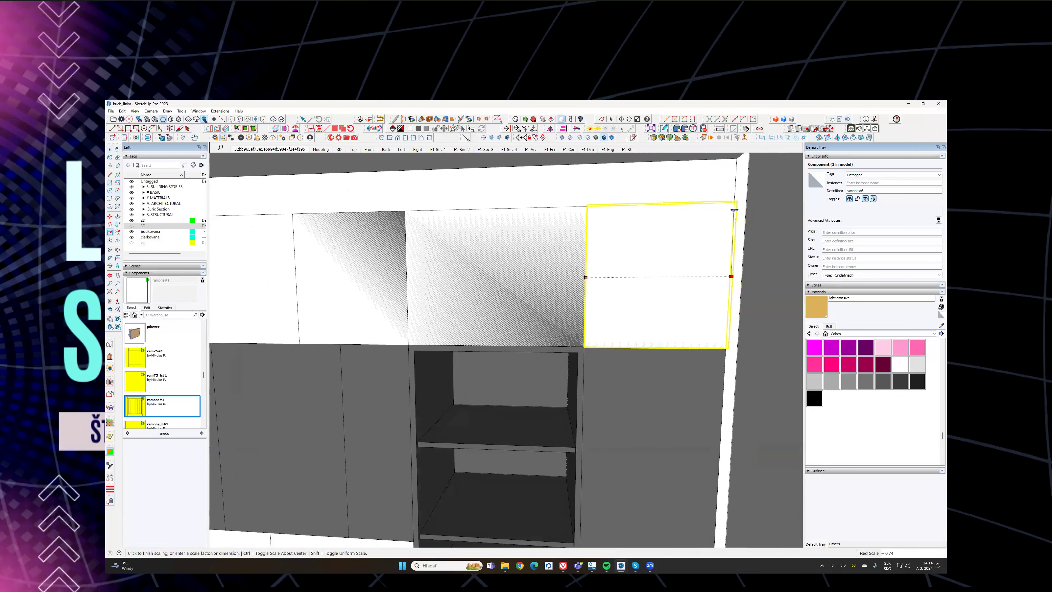
left_click(733, 216)
Step: Select the leftmost base and tall fronts together and copy them onto the tall cabinet beside the oven column
scroll(721, 220, "down", 2)
middle_click_drag(583, 252, 712, 277)
scroll(610, 237, "down", 3)
mouse_move(519, 294)
middle_mouse_down()
mouse_move(291, 326)
mouse_move(533, 299)
middle_mouse_up()
left_click(291, 326)
key("space")
left_click(477, 428, "shift")
key("m")
scroll(431, 485, "up", 3)
scroll(429, 488, "up", 2)
key("ctrl")
left_click(413, 531)
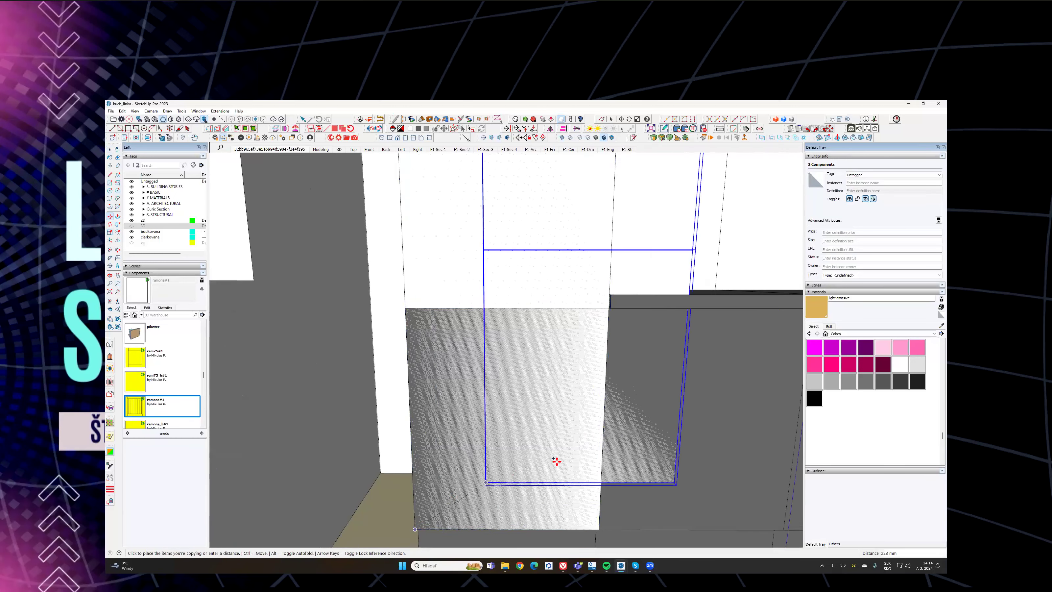
scroll(521, 470, "down", 3)
middle_click_drag(554, 389, 232, 367, "shift")
middle_click_drag(708, 406, 529, 397, "shift")
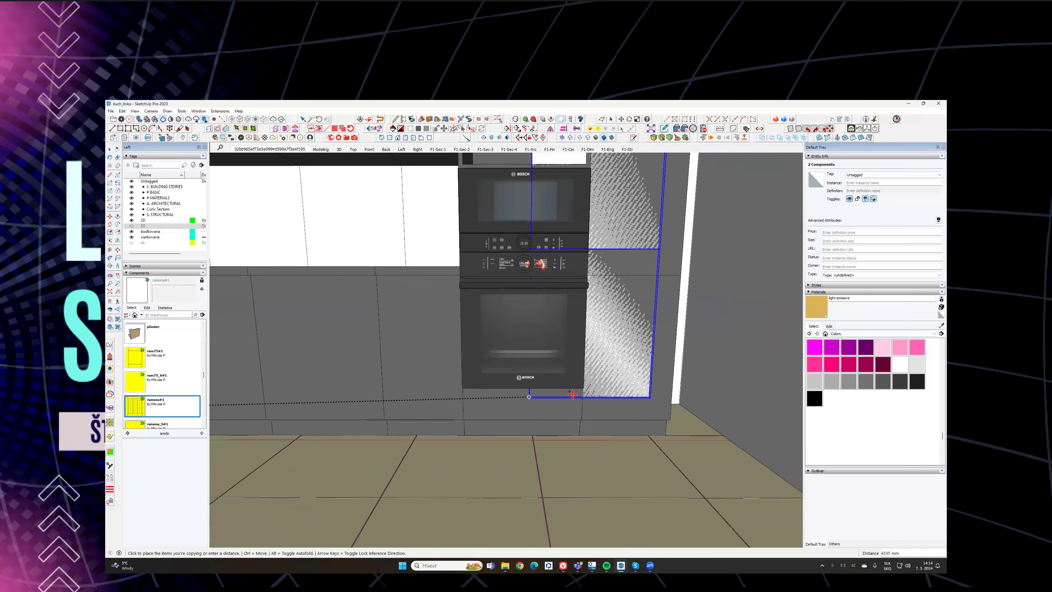
scroll(584, 432, "up", 3)
left_click(584, 433)
Step: Reduce the width of the tall upper front beside the oven column to fit the right end cabinet
scroll(584, 433, "down", 3)
key("s")
middle_click_drag(690, 330, 641, 403, "shift")
key("space")
left_click(706, 269)
left_click(703, 278)
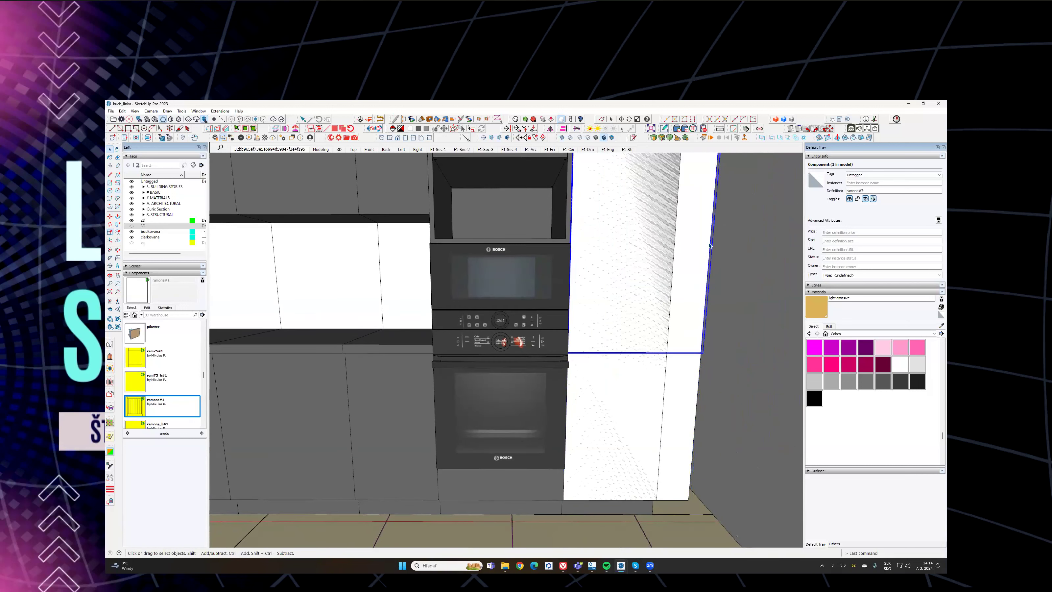
key("s")
middle_click_drag(702, 195, 701, 251, "shift")
left_click(716, 231)
left_click(679, 211)
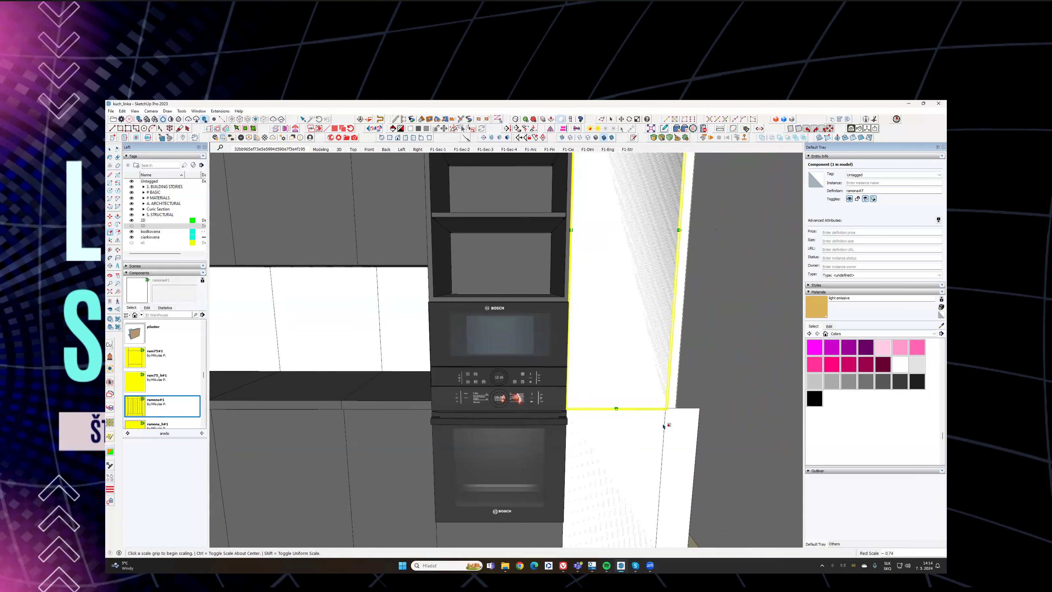
Step: Narrow the base front beside the oven to match the right end cabinet's width
left_click(697, 471)
left_click(693, 483)
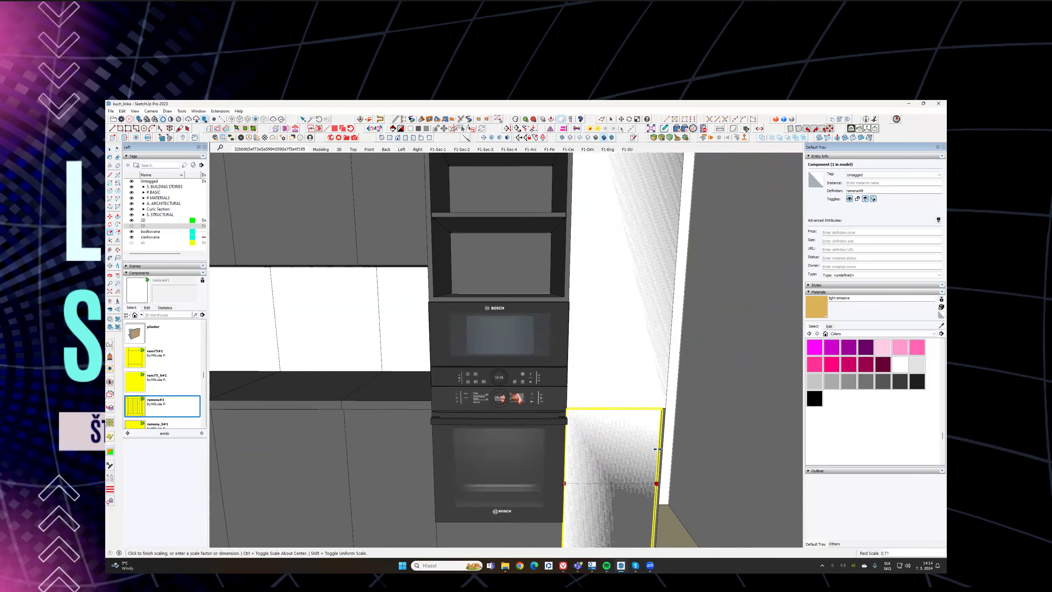
left_click(625, 434)
Step: Copy the right end base front from its lower corner 600 mm across to the oven cabinet
middle_click_drag(625, 434, 615, 296)
key("m")
scroll(569, 405, "up", 4)
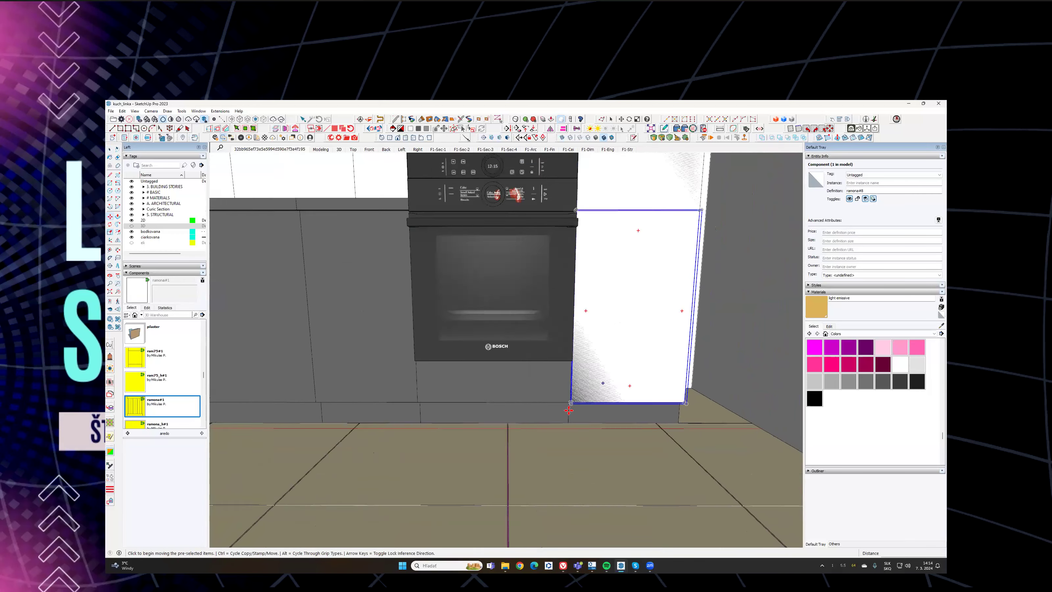
middle_click_drag(561, 406, 519, 414)
scroll(535, 420, "up", 3)
left_click(536, 421)
key("ctrl")
left_click(258, 386)
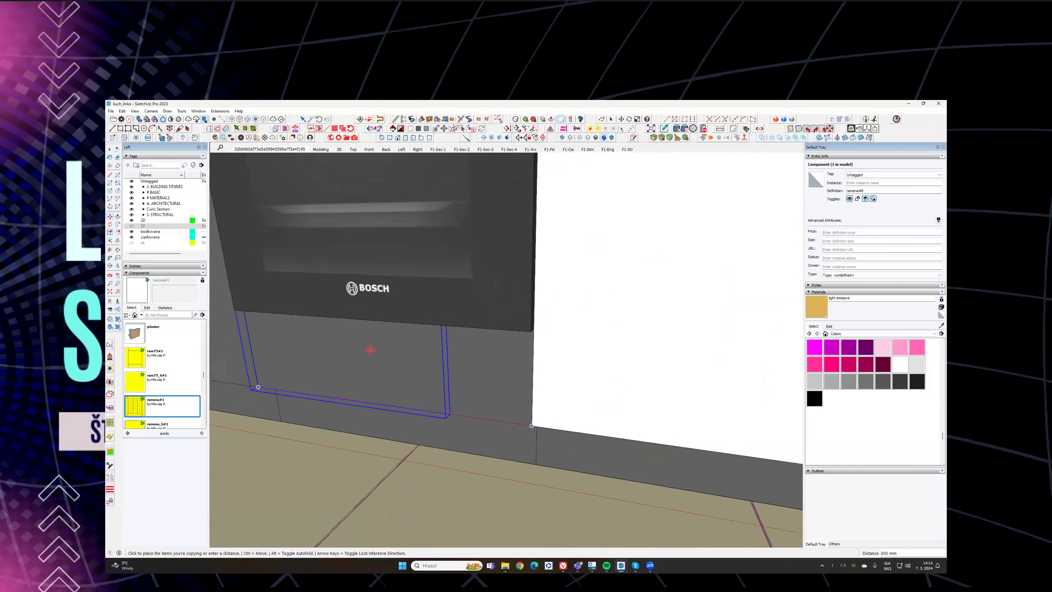
Step: Reduce the height of the copied front to fit the gap between the oven and the plinth
middle_click_drag(335, 365, 451, 391, "shift")
scroll(451, 388, "down", 3)
key("s")
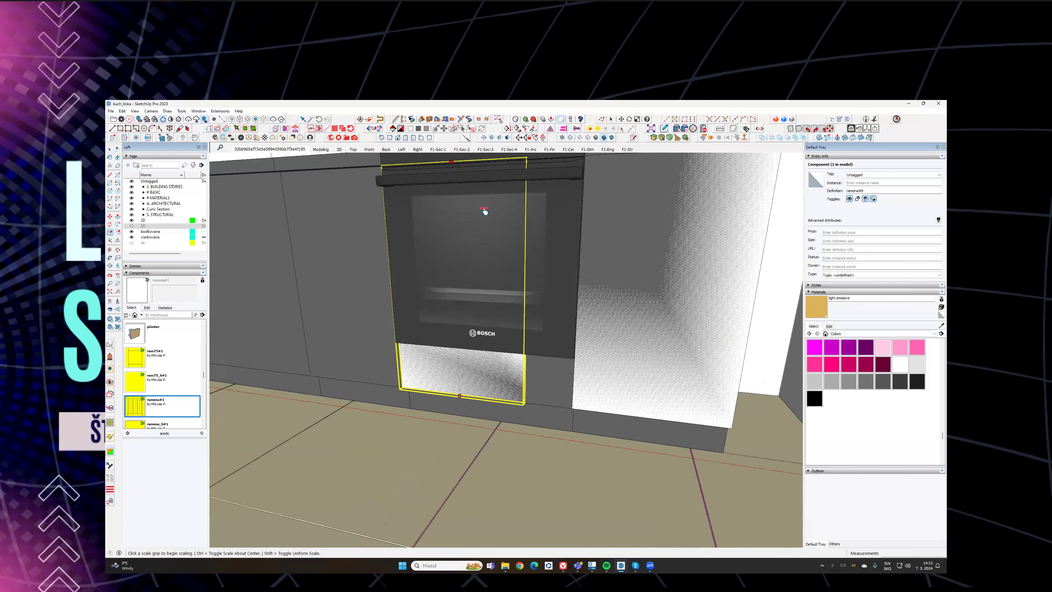
middle_click_drag(452, 165, 485, 210, "shift")
left_click(485, 209)
middle_click_drag(603, 402, 523, 359)
left_click(528, 364)
Step: Widen the low front beneath the oven to span the full oven cabinet
scroll(589, 374, "down", 2)
middle_click_drag(633, 408, 542, 399)
left_click(603, 401)
left_click(668, 391)
Step: Compare the modelled base and top cabinets with the kitchen reference photo scene
middle_click_drag(594, 372, 621, 368)
scroll(621, 369, "down", 6)
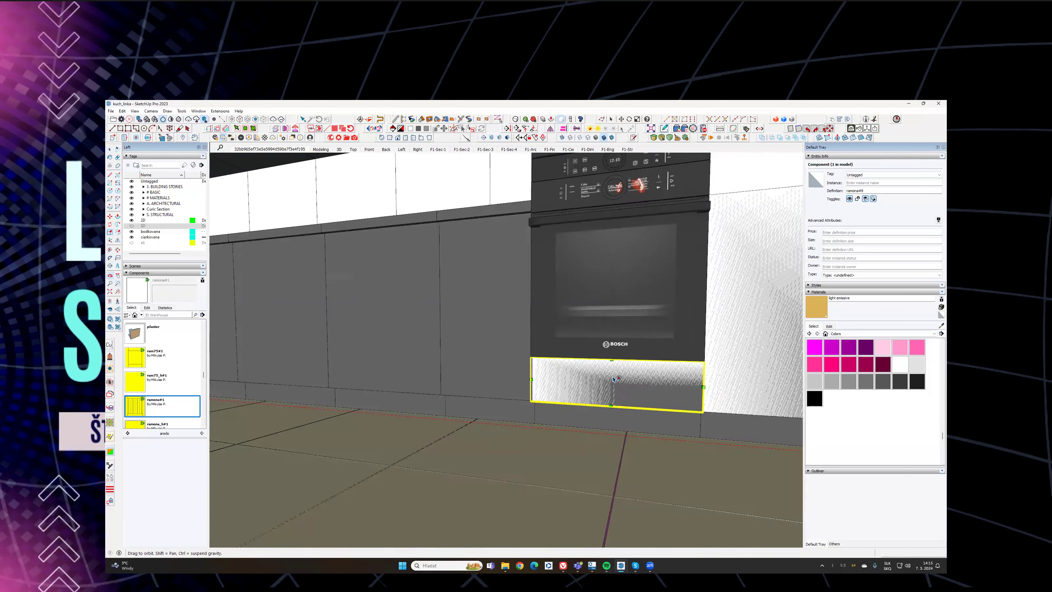
scroll(496, 360, "down", 3)
middle_click_drag(519, 336, 427, 318)
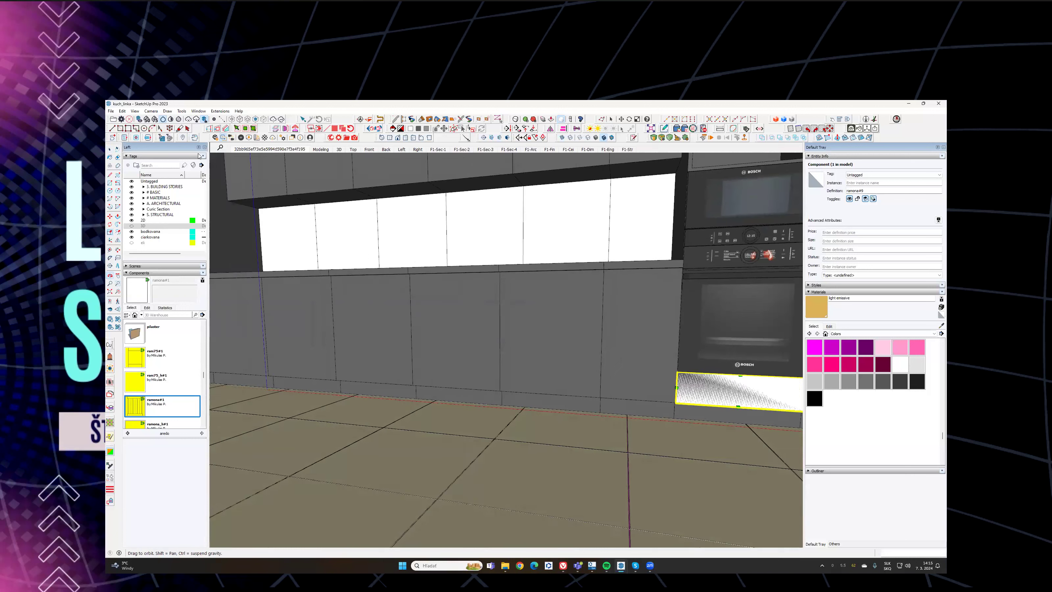
key("Page_Up")
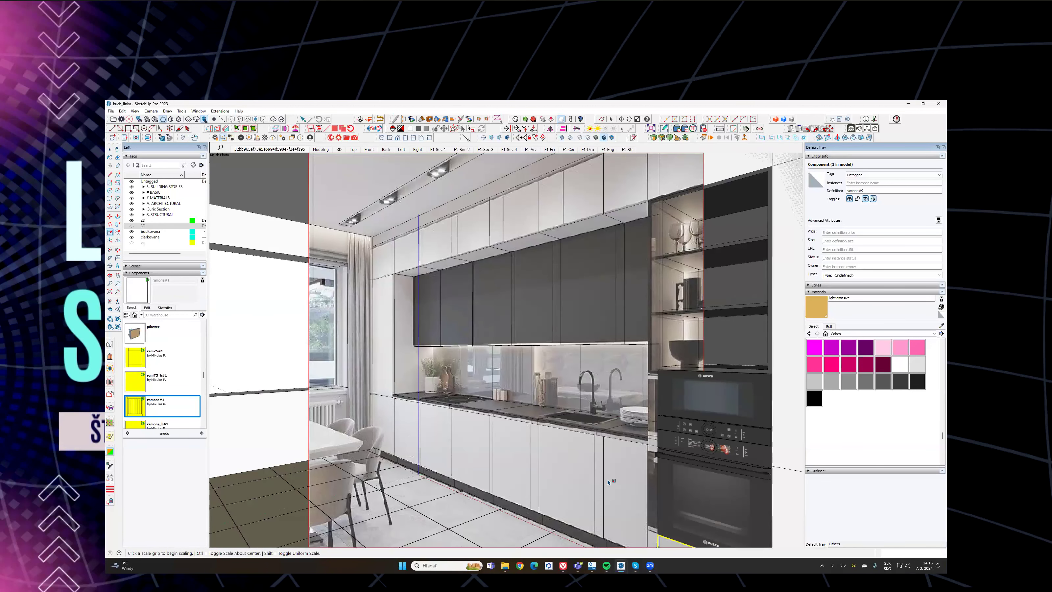
middle_click_drag(477, 341, 514, 365)
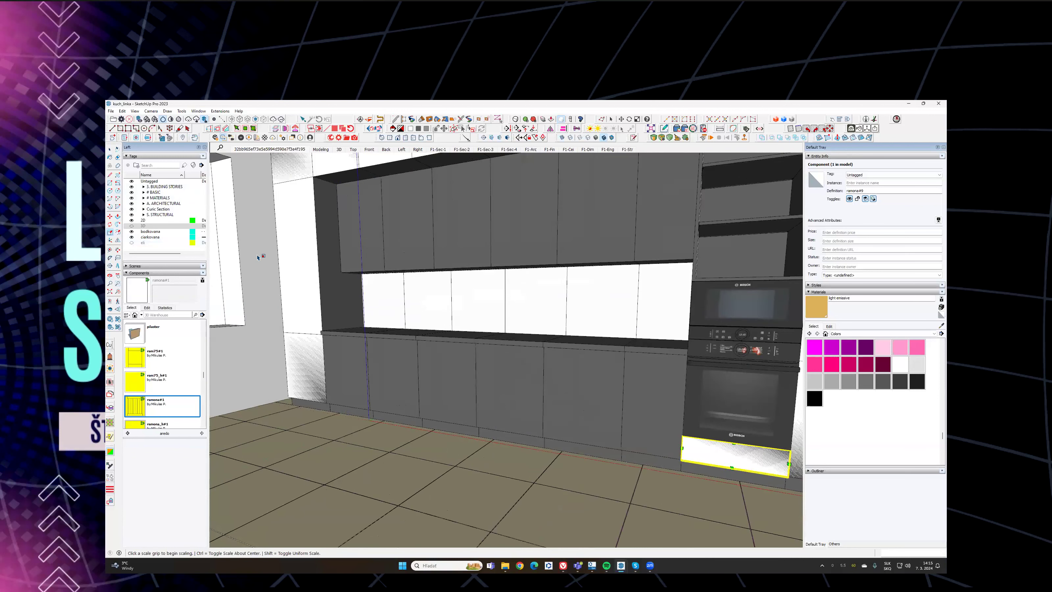
Step: Try to copy the leftmost base front 600 mm along the base cabinet row
key("space")
left_click(317, 360)
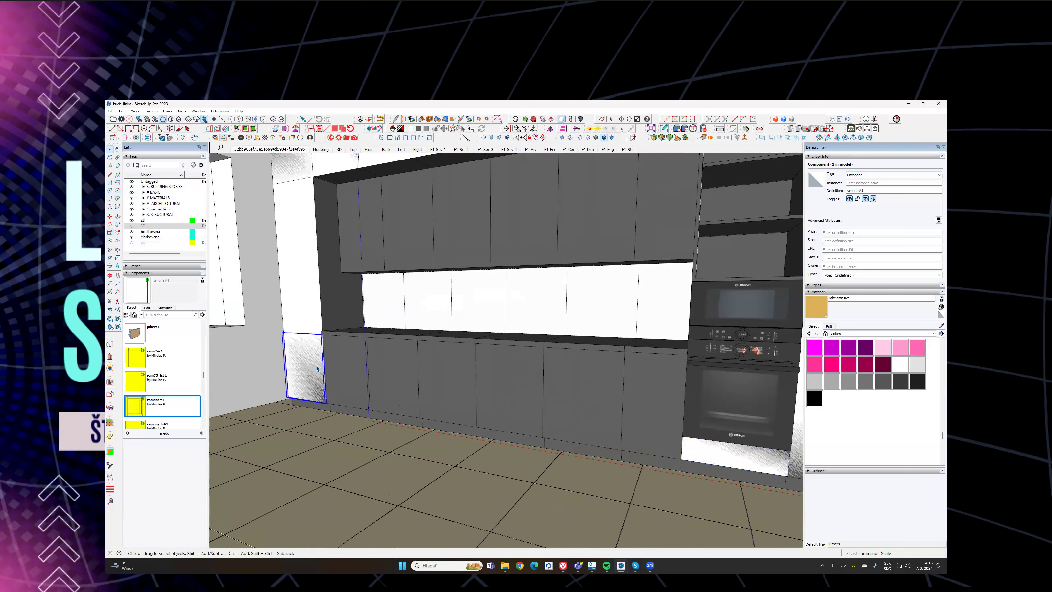
key("m")
scroll(318, 369, "up", 5)
left_click(337, 430)
key("ctrl")
type("600")
key("Return")
Step: Try to copy the leftmost base front from its lower corner onto the second base cabinet, and undo the misplaced copy
middle_click_drag(468, 448, 737, 399)
key("m")
key("ctrl")
left_click(341, 504)
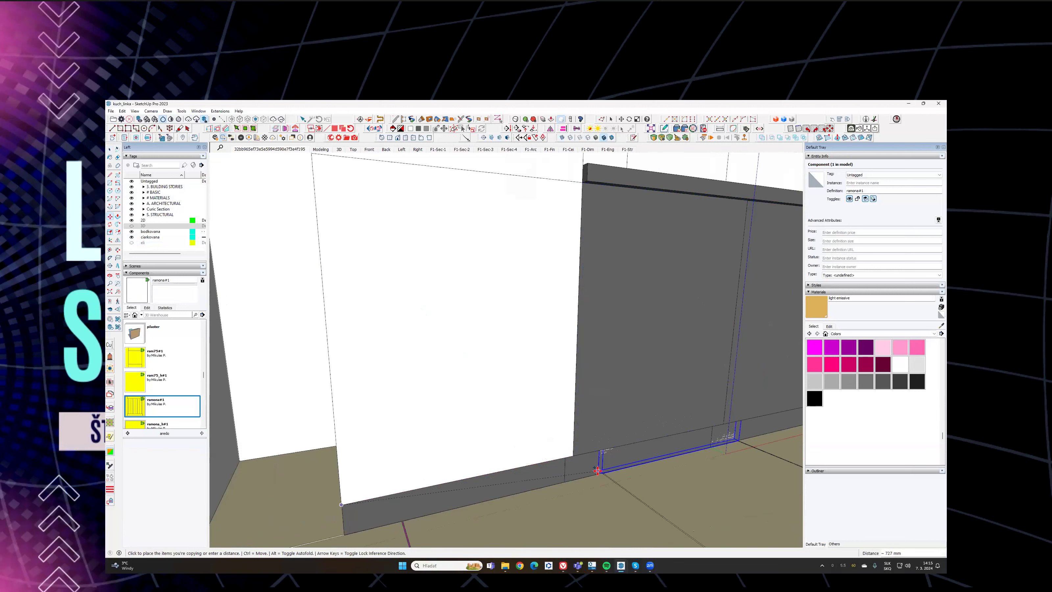
left_click(595, 463)
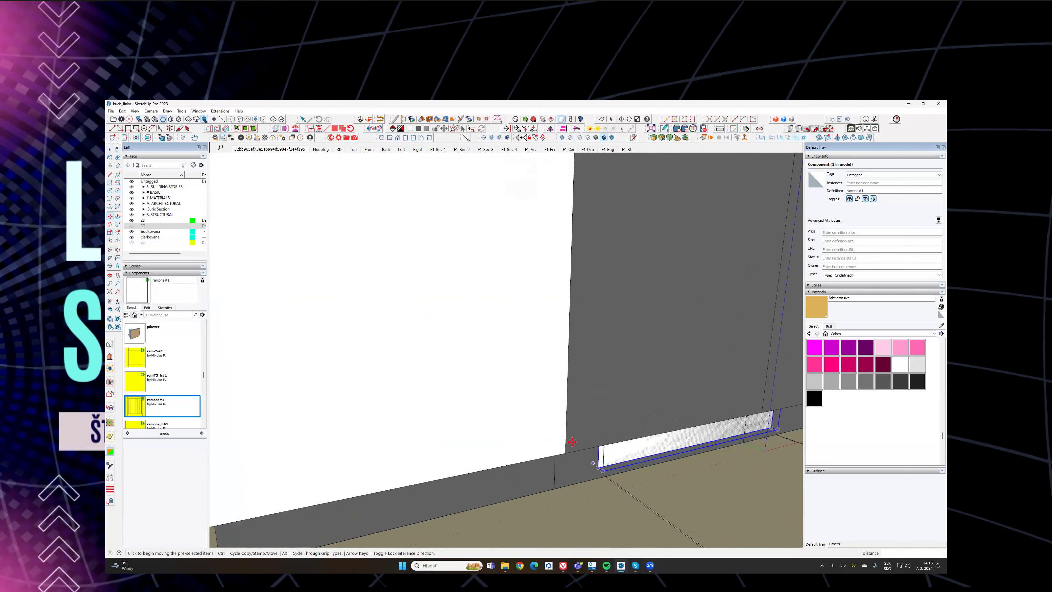
scroll(561, 448, "up", 1)
key("ctrl+z")
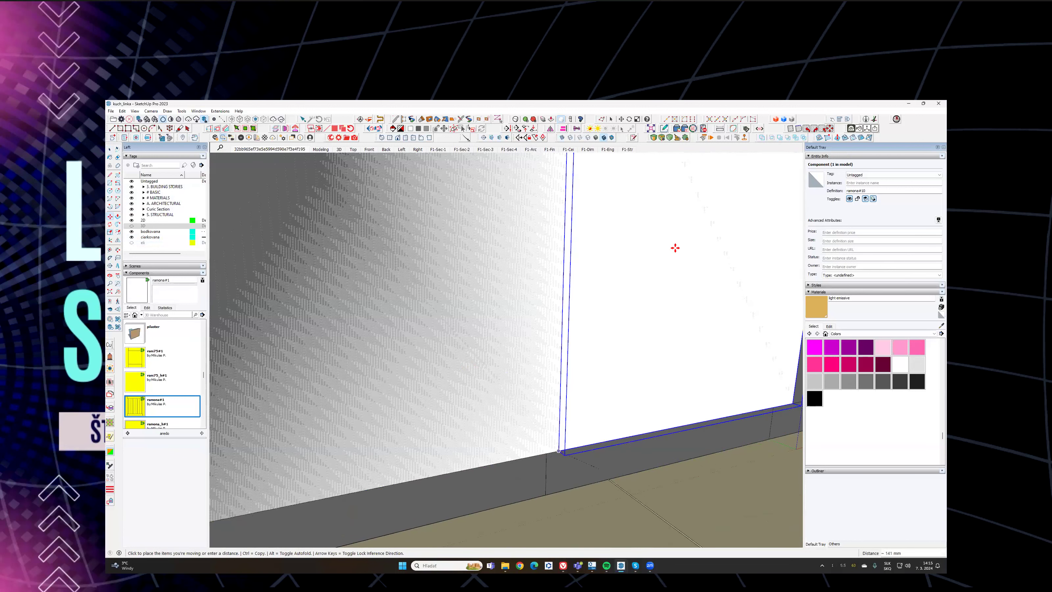
Step: Check the copied ramona front against the second base cabinet's upper edge and delete it
scroll(583, 181, "down", 3)
middle_click_drag(583, 181, 618, 174)
scroll(618, 174, "up", 2)
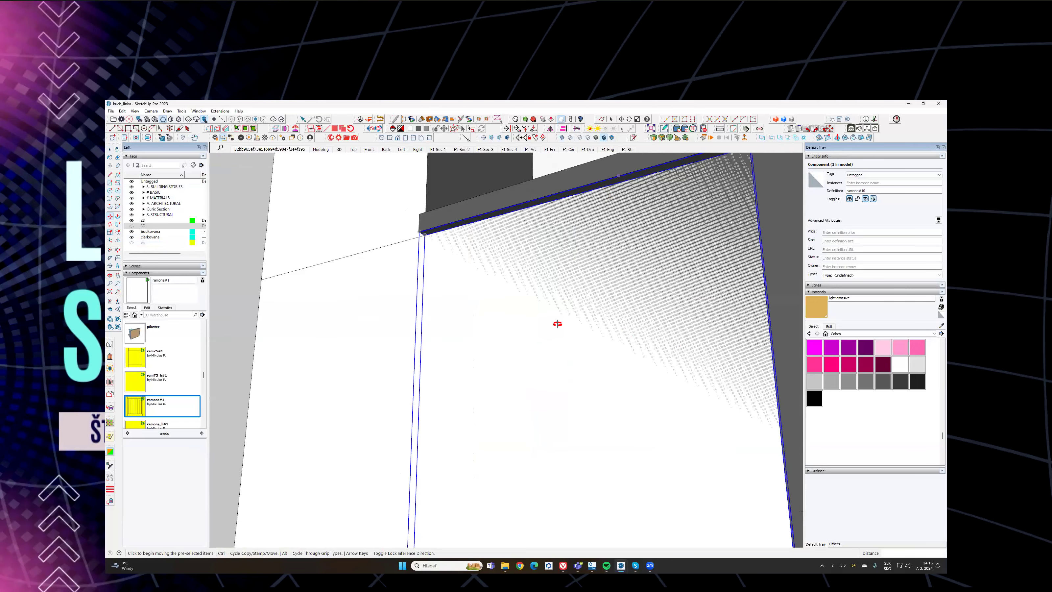
scroll(593, 327, "down", 4)
middle_click_drag(559, 324, 640, 236)
scroll(634, 238, "up", 2)
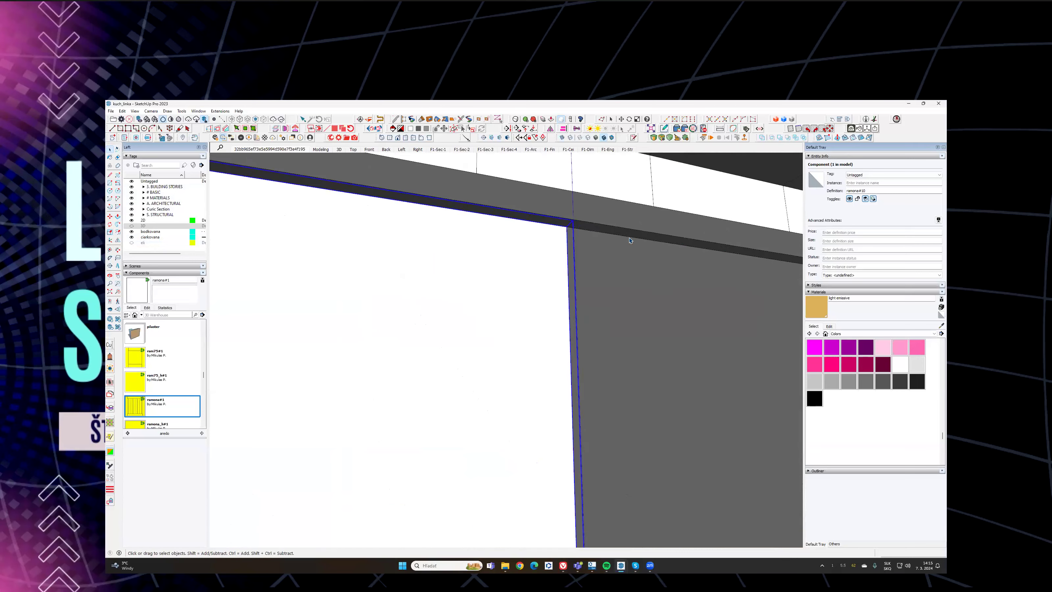
scroll(537, 298, "down", 2)
key("Delete")
Step: Open the uchytka component collection with the second base cabinet in view
scroll(541, 314, "down", 4)
middle_click_drag(542, 315, 479, 317)
scroll(432, 374, "down", 2)
middle_click_drag(506, 371, 403, 364)
scroll(490, 357, "down", 2)
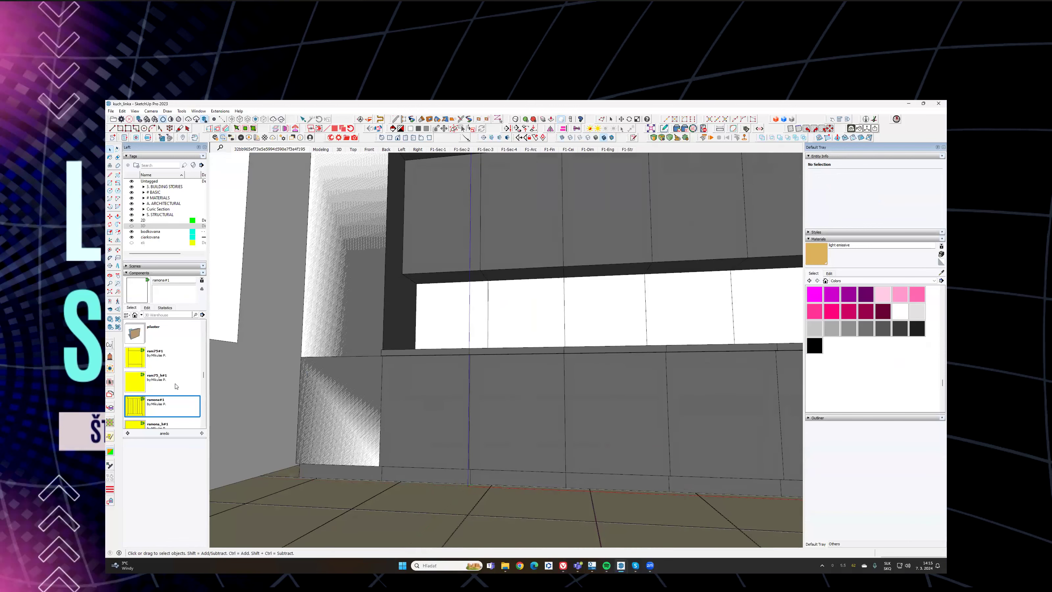
scroll(131, 404, "down", 5)
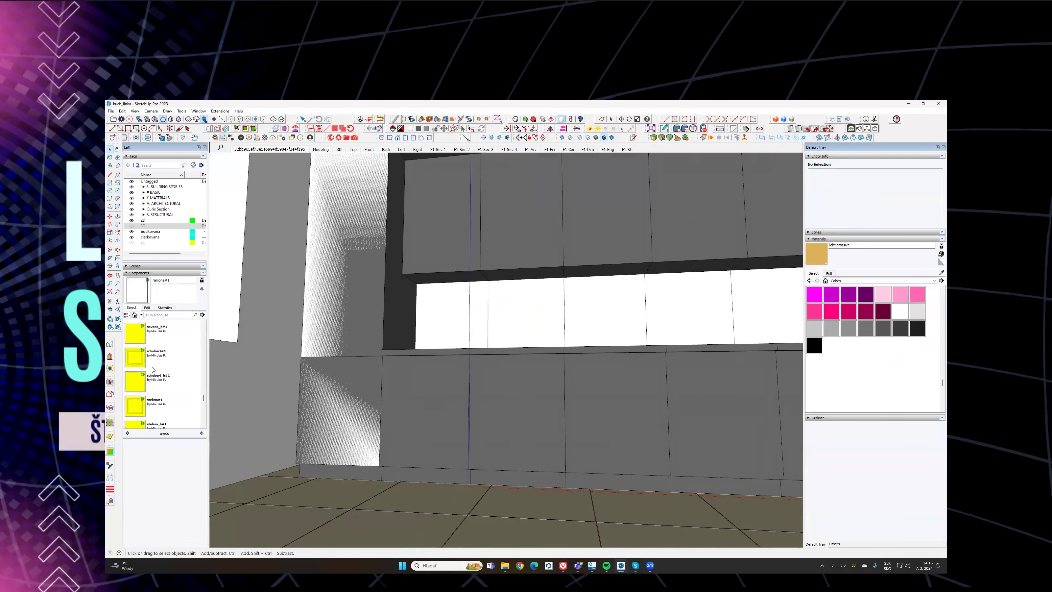
left_click(133, 358)
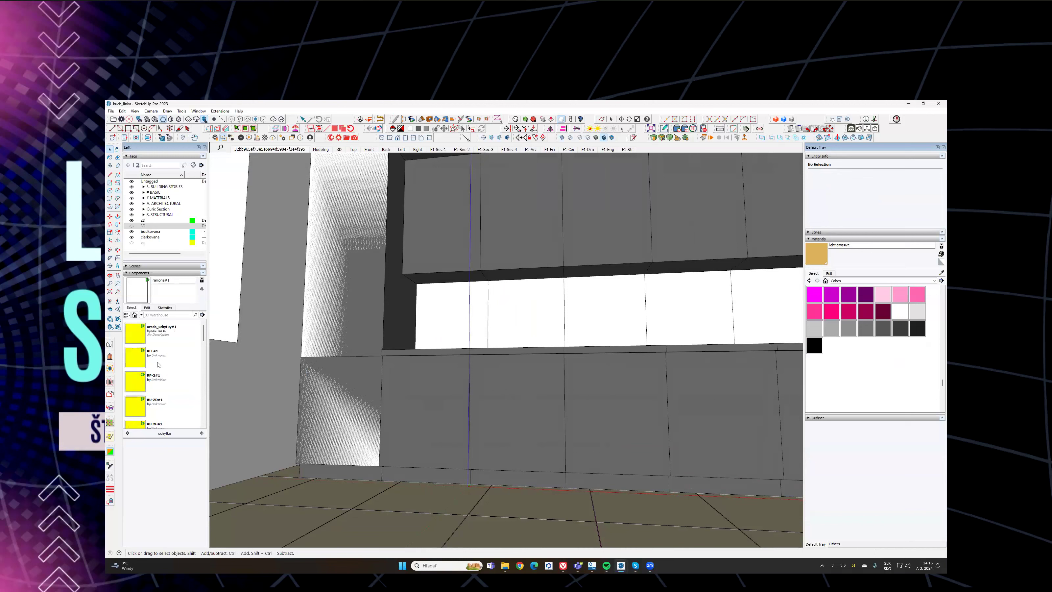
left_click(138, 360)
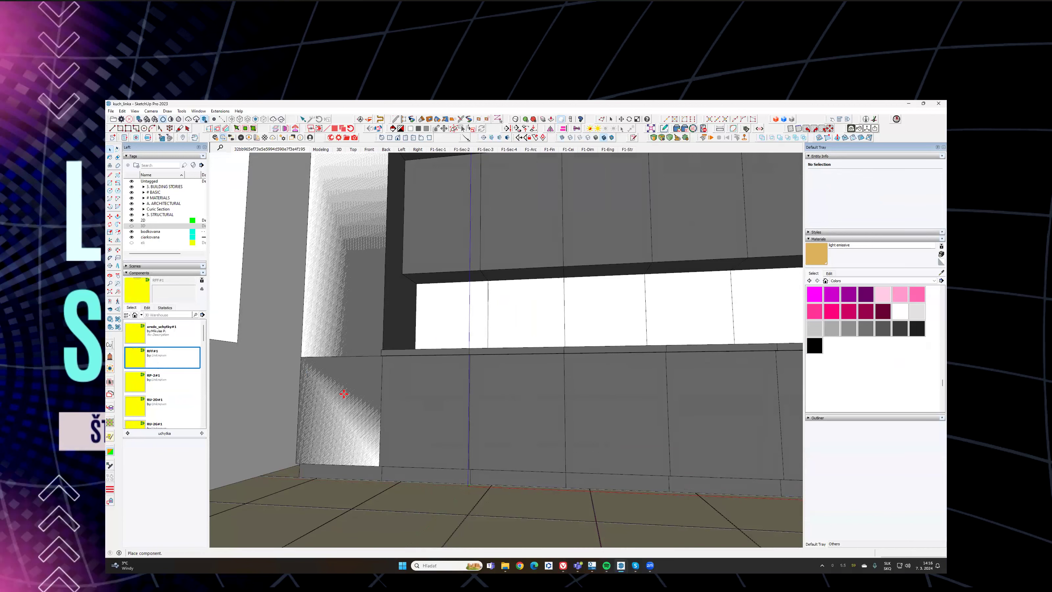
scroll(495, 405, "up", 2)
scroll(497, 407, "down", 3)
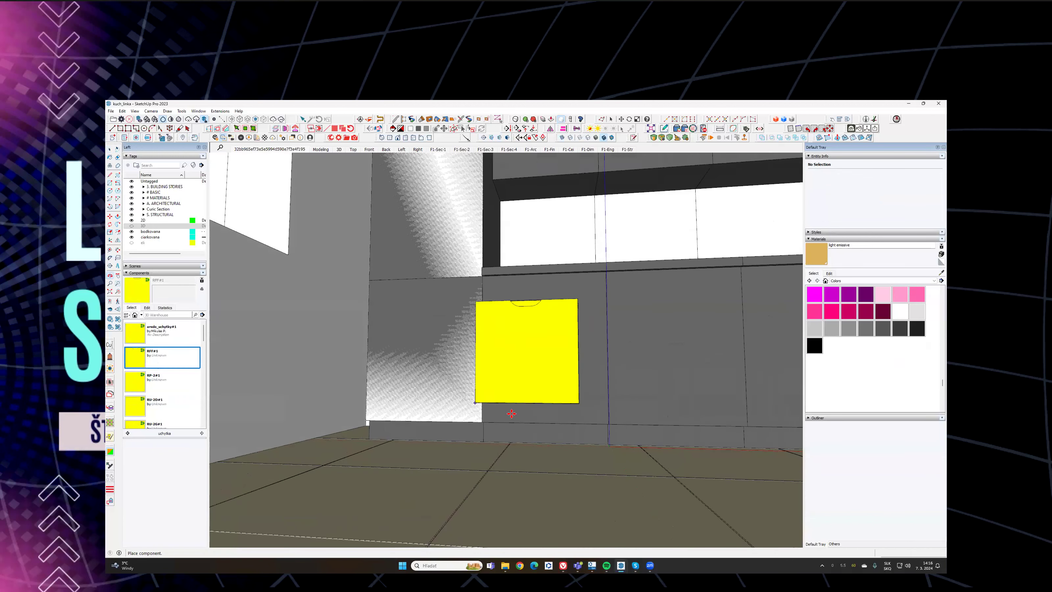
Step: Insert the aredo_uchytky#1 handle front and align its lower corner with the second base cabinet beside the leftmost front
left_click(139, 337)
scroll(510, 405, "up", 4)
key("space")
left_click(141, 335)
left_click(480, 416)
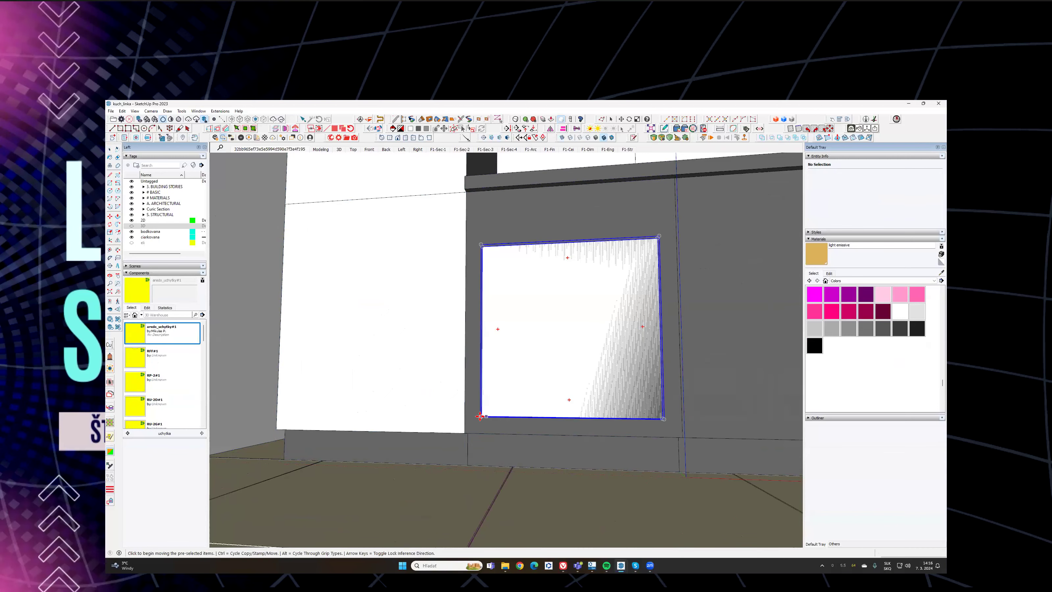
scroll(480, 416, "up", 2)
left_click(460, 433)
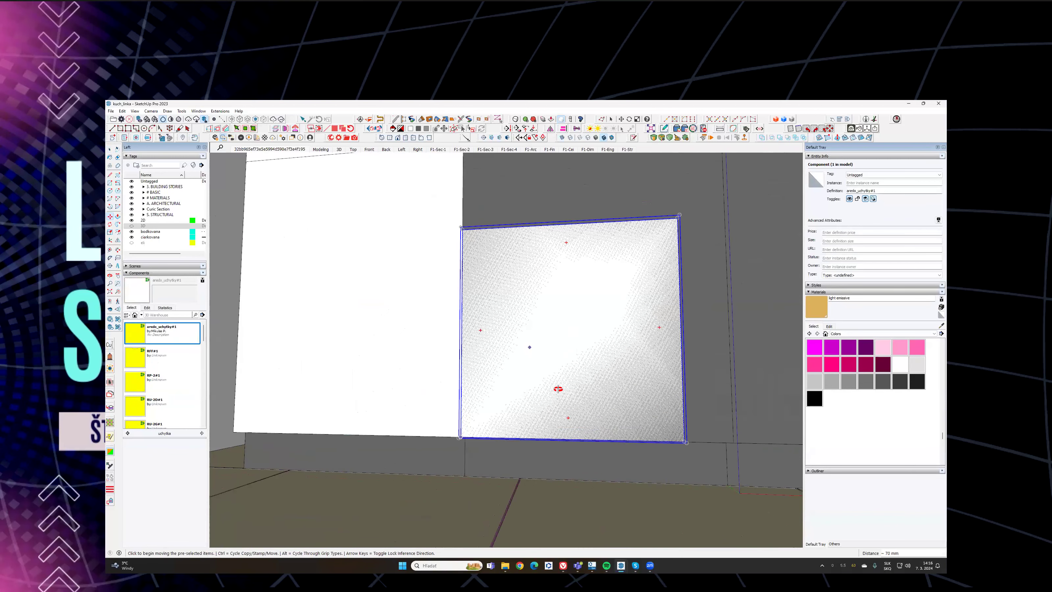
Step: Scale the inserted handle front to fit the second base cabinet
scroll(558, 389, "down", 1)
middle_click_drag(685, 344, 681, 371)
key("s")
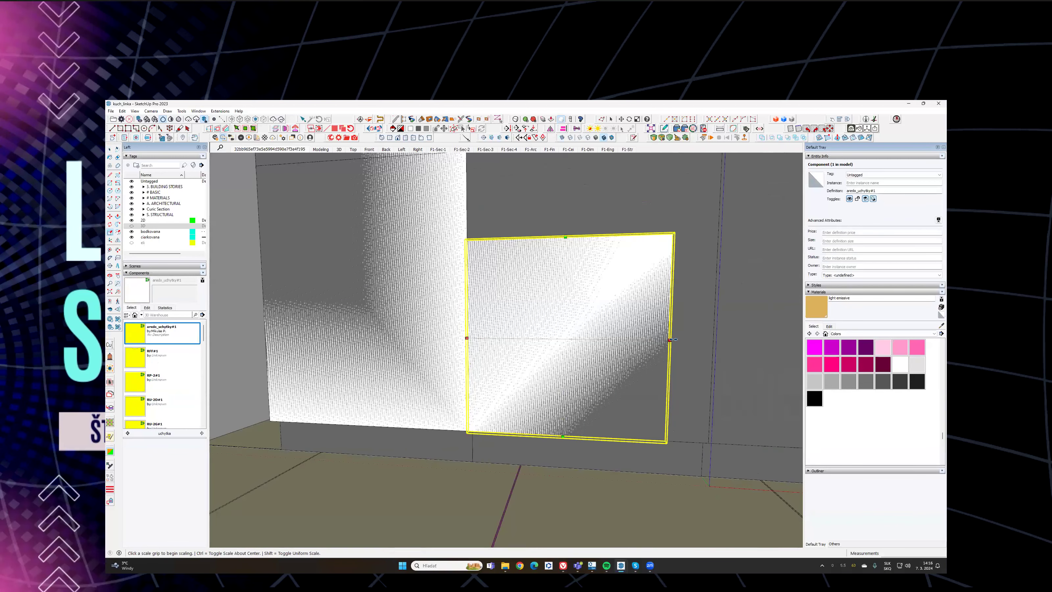
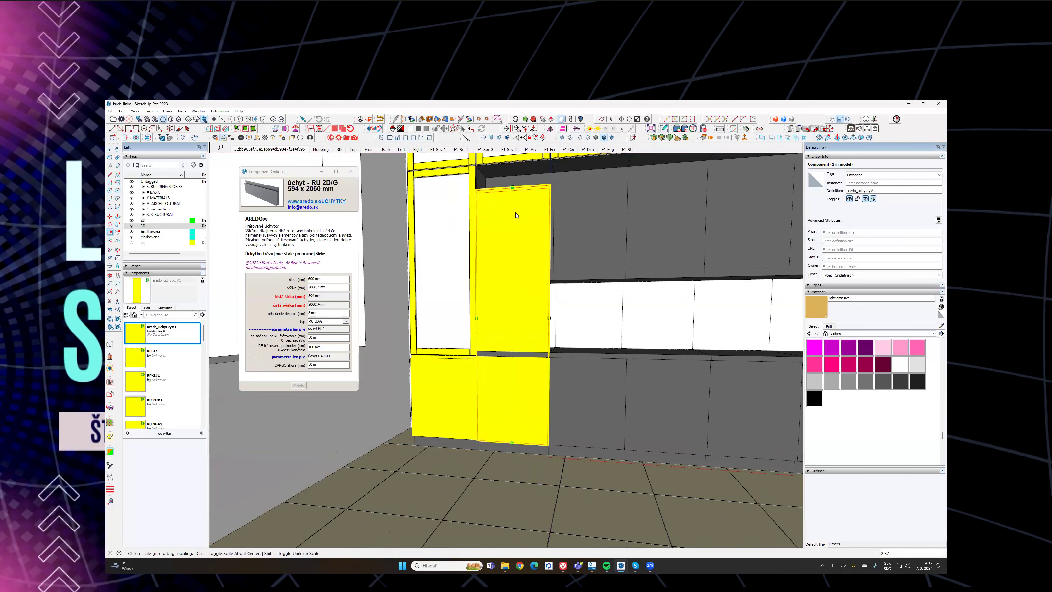
key("Escape")
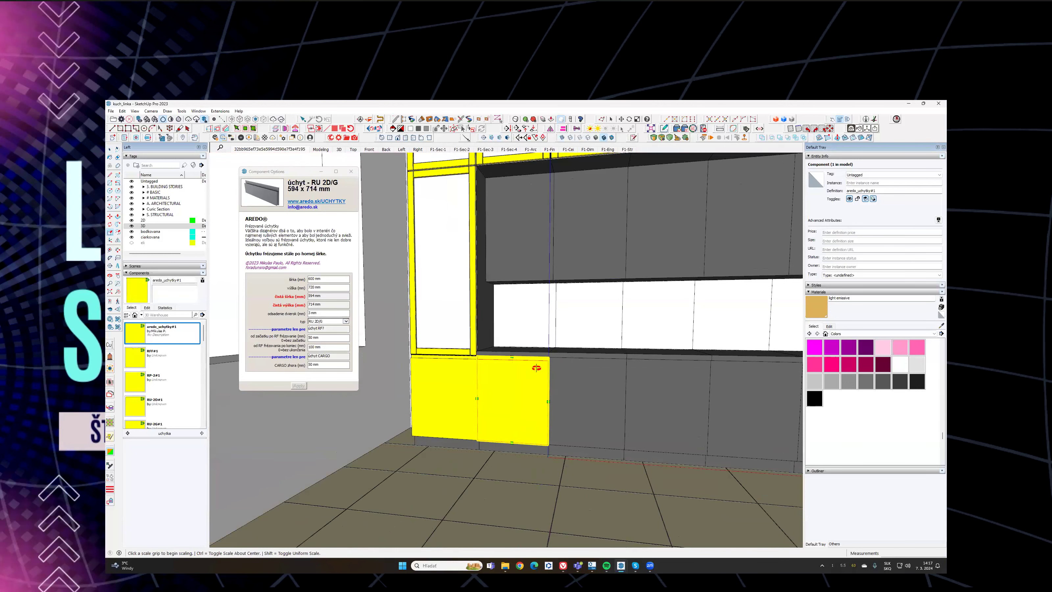
Step: Change the handle front's type to RU 2D in its component options and apply it
scroll(522, 367, "up", 5)
left_click(326, 322)
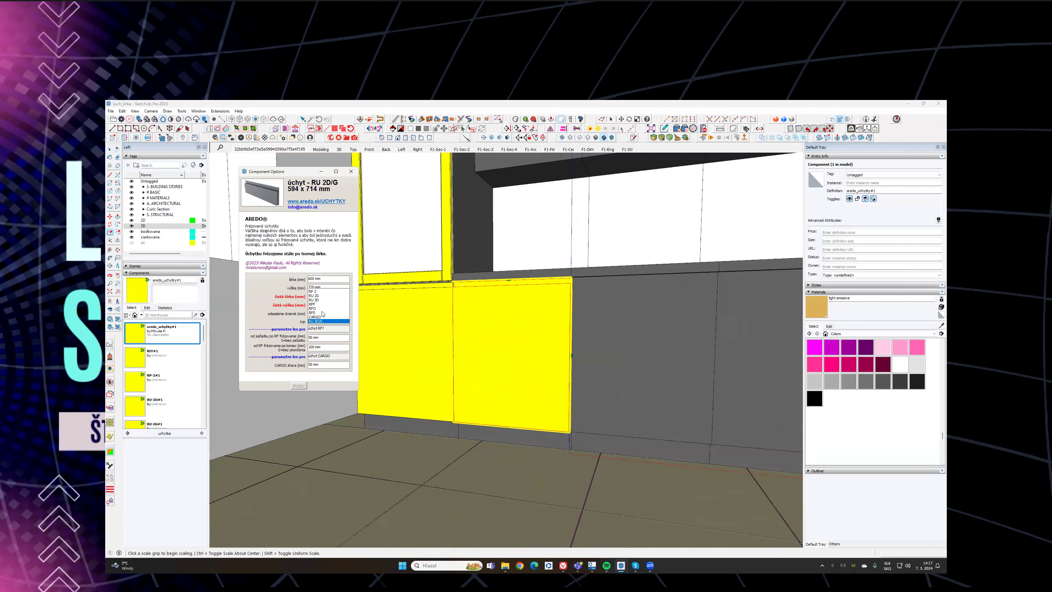
left_click(327, 298)
left_click(303, 386)
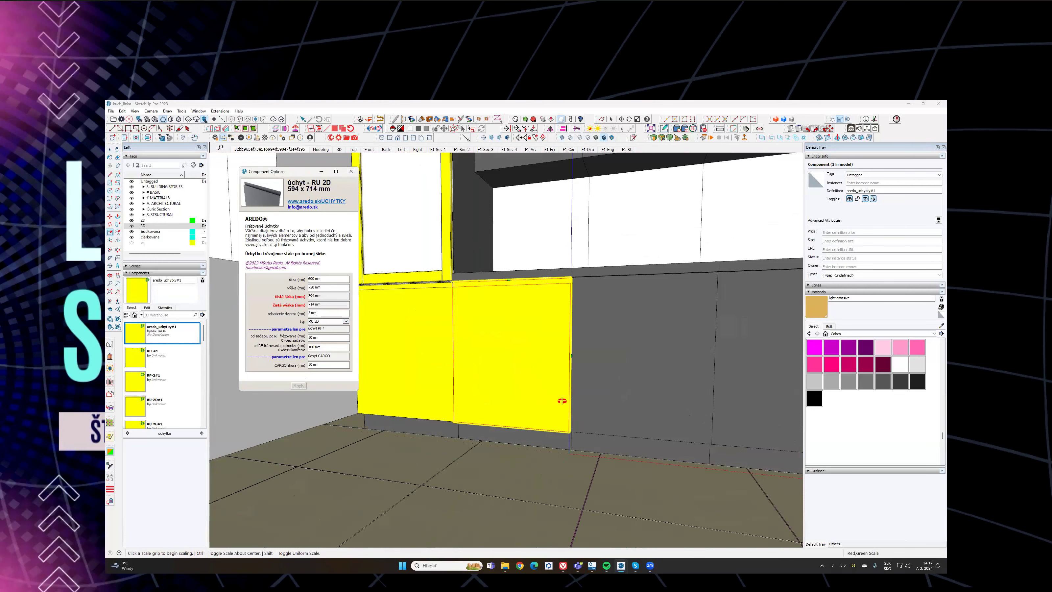
scroll(563, 429, "up", 5)
mouse_move(579, 424)
middle_mouse_down()
mouse_move(521, 406)
mouse_move(574, 417)
middle_mouse_up()
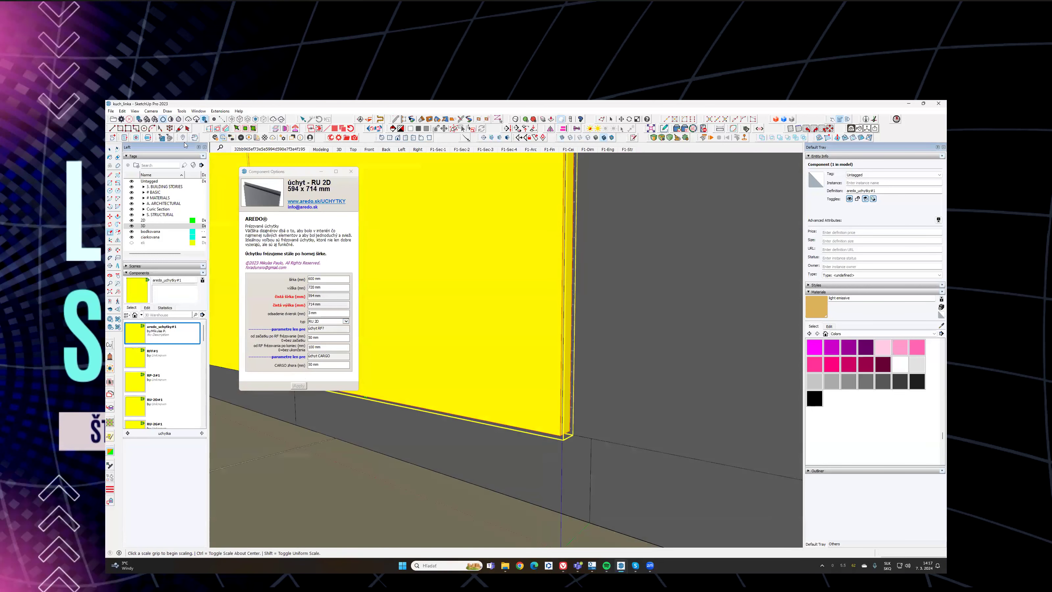
Step: Hide the 3D tag and copy the RU 2D front 600 mm onto the third base cabinet
left_click(131, 226)
middle_click_drag(509, 375, 596, 393)
scroll(352, 429, "up", 3)
key("m")
key("ctrl")
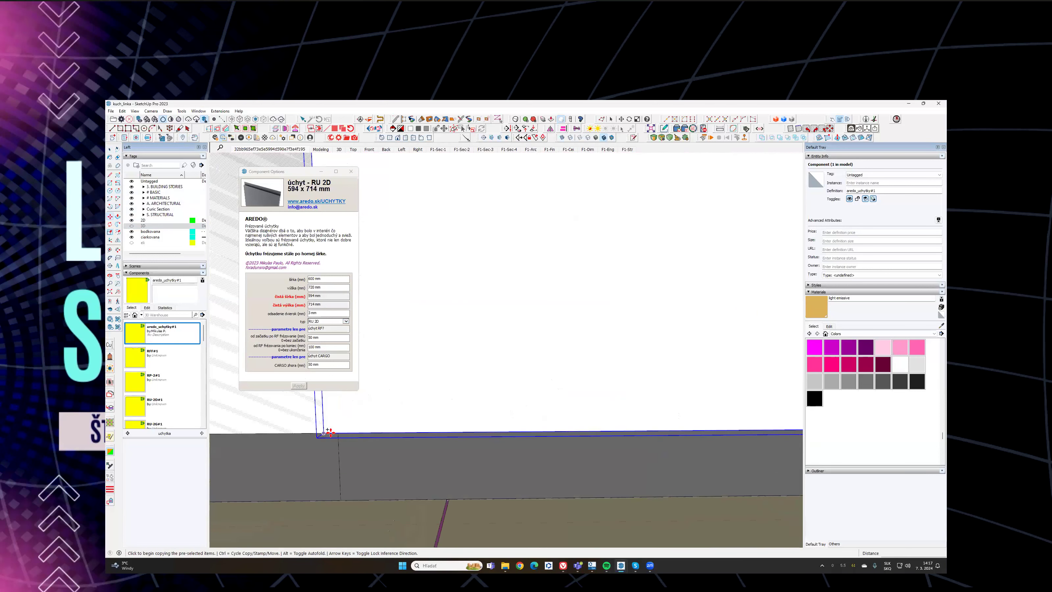
left_click(329, 432)
scroll(574, 415, "down", 2)
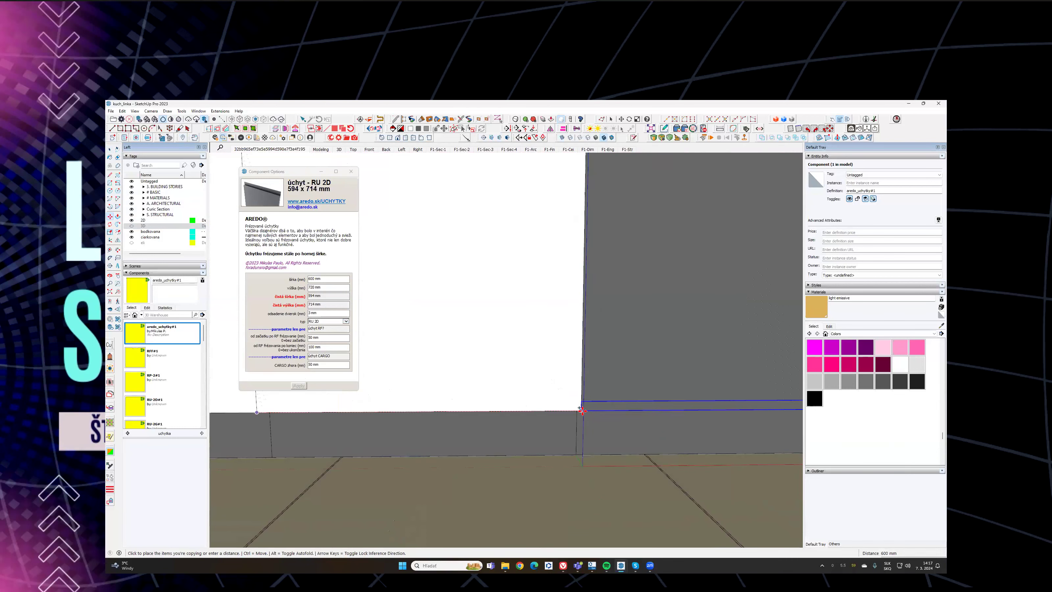
scroll(596, 399, "up", 2)
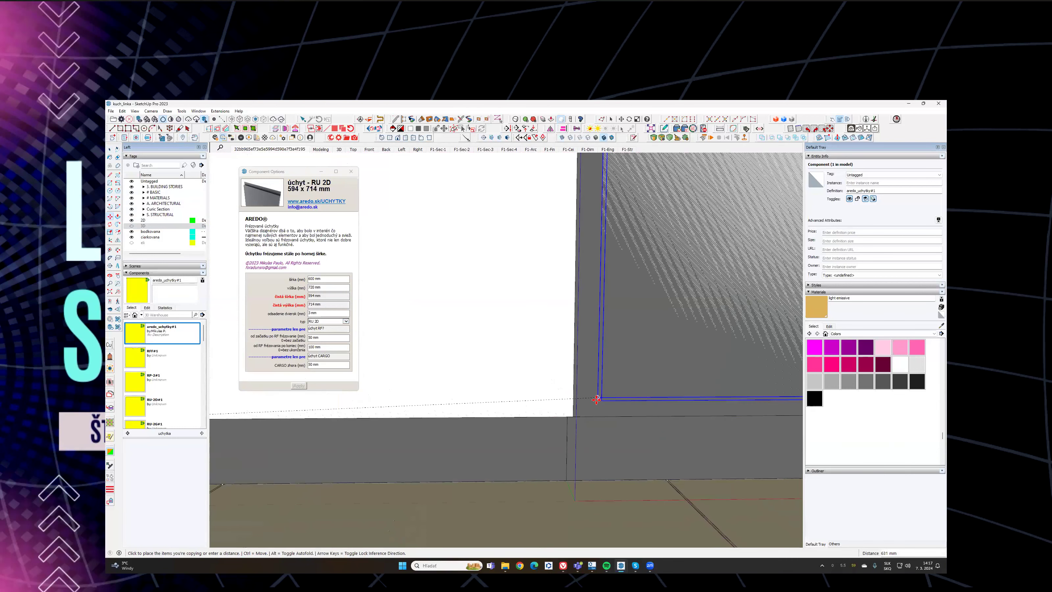
left_click(557, 427)
Step: Copy the RU 2D handle front another 600 mm along the run onto the fourth base cabinet
scroll(674, 308, "down", 5)
mouse_move(594, 340)
middle_mouse_down()
mouse_move(542, 356)
mouse_move(591, 319)
mouse_move(633, 328)
mouse_move(580, 338)
middle_mouse_up()
scroll(651, 337, "down", 3)
scroll(500, 359, "up", 10)
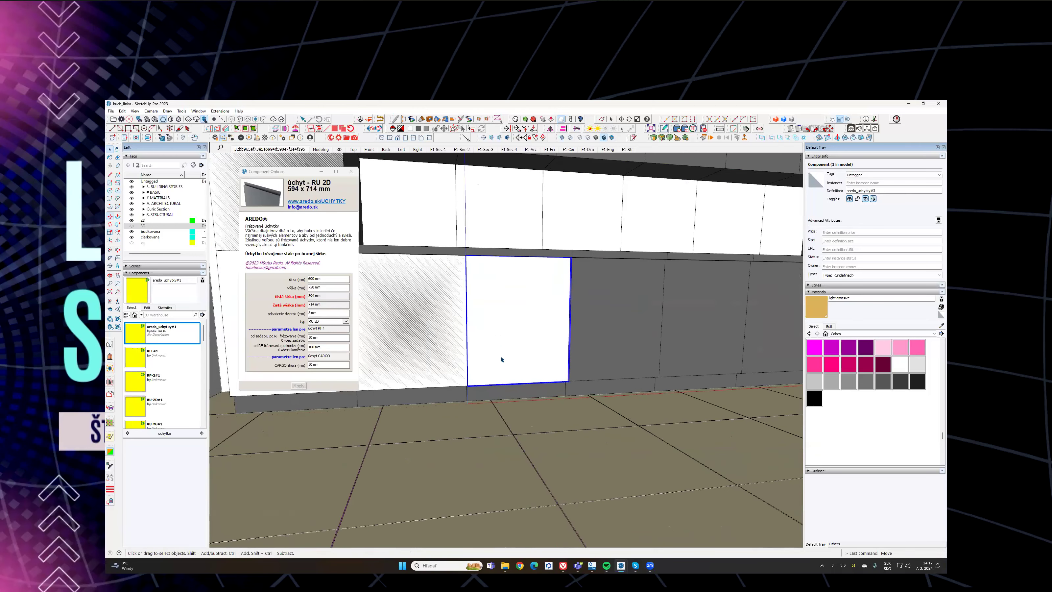
left_click(406, 364)
key("ctrl")
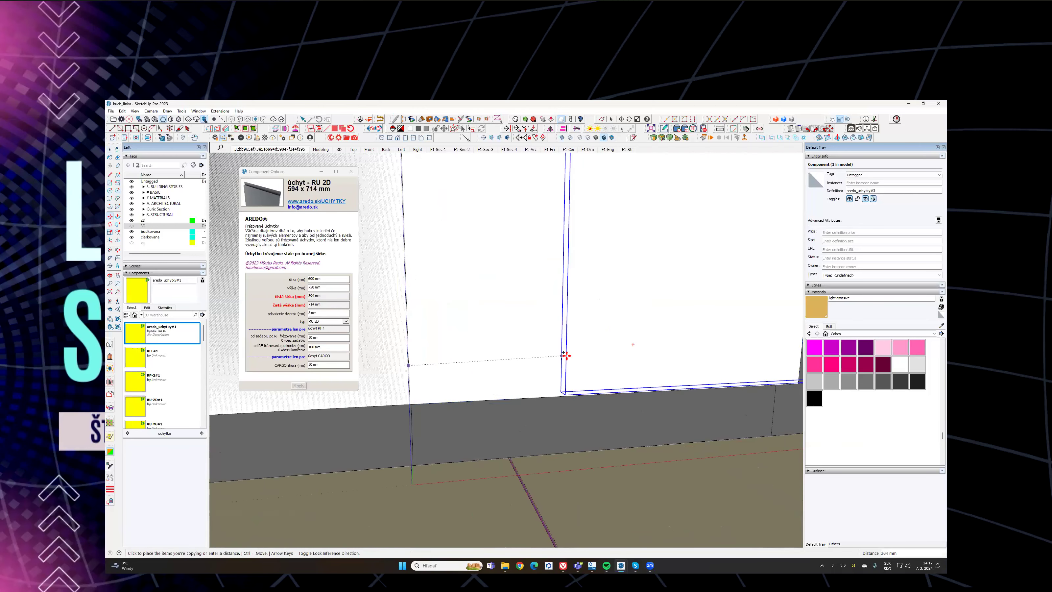
scroll(716, 337, "down", 1)
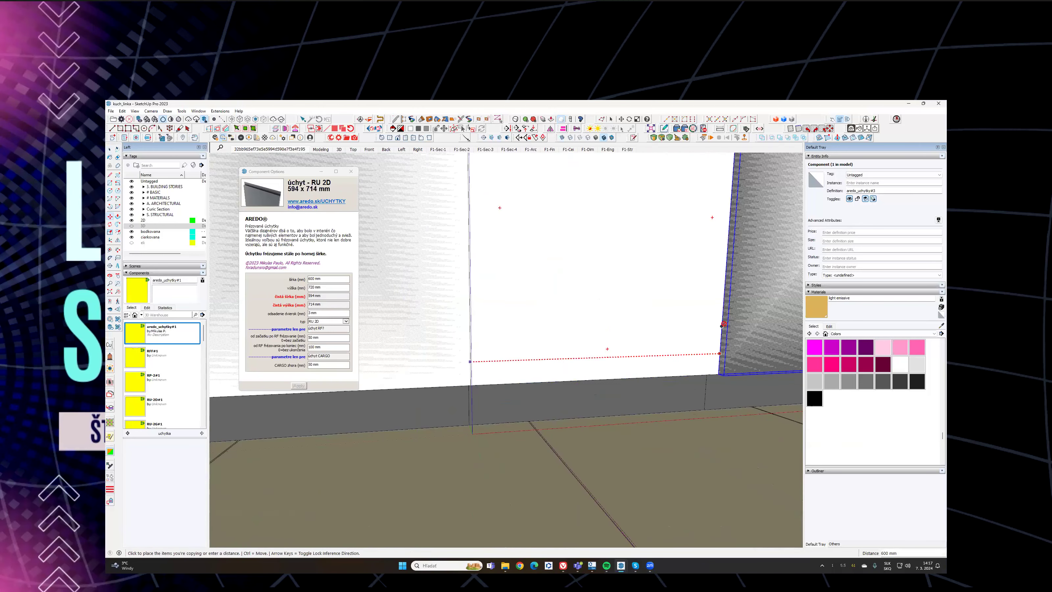
scroll(723, 326, "up", 2)
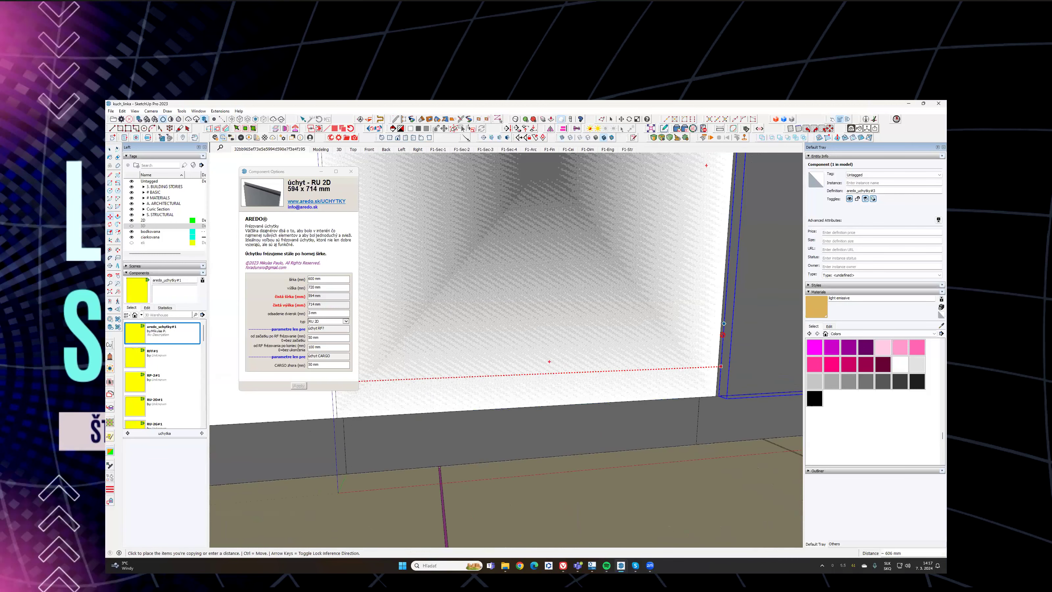
scroll(721, 361, "down", 2)
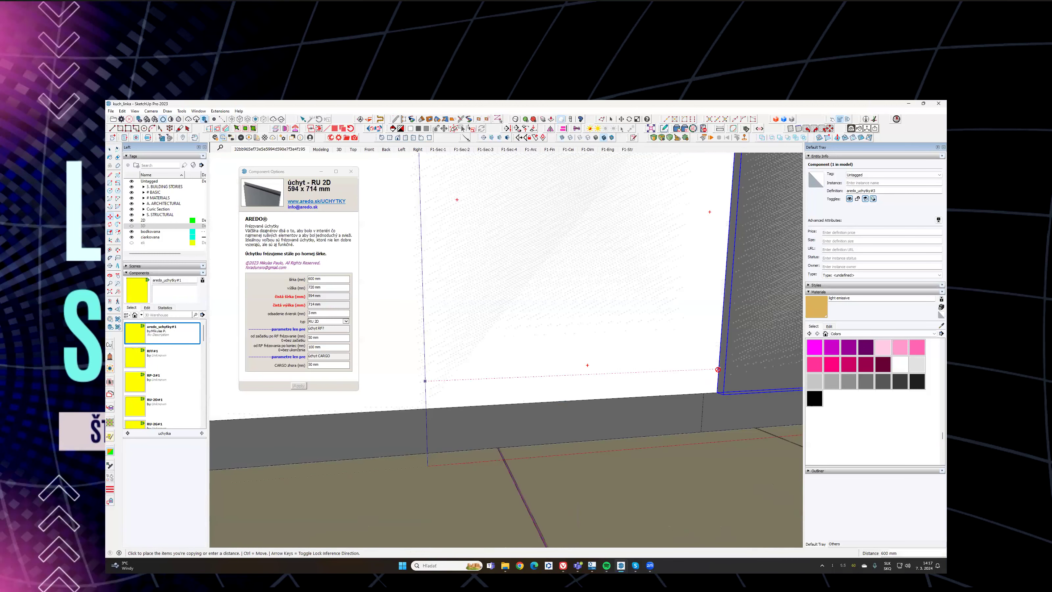
left_click(718, 369)
scroll(391, 396, "down", 5)
key("Escape")
Step: Copy the RU 2D front from the last covered base cabinet onto the narrow 40 cm base cabinet beside the ovens
key("space")
left_click(622, 354)
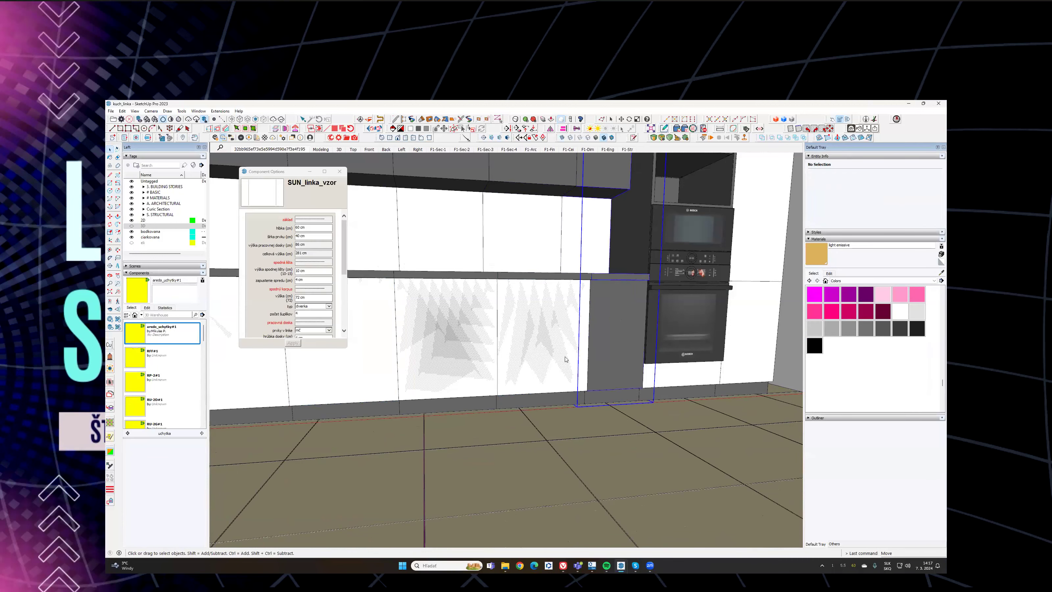
left_click(565, 359)
scroll(473, 351, "up", 3)
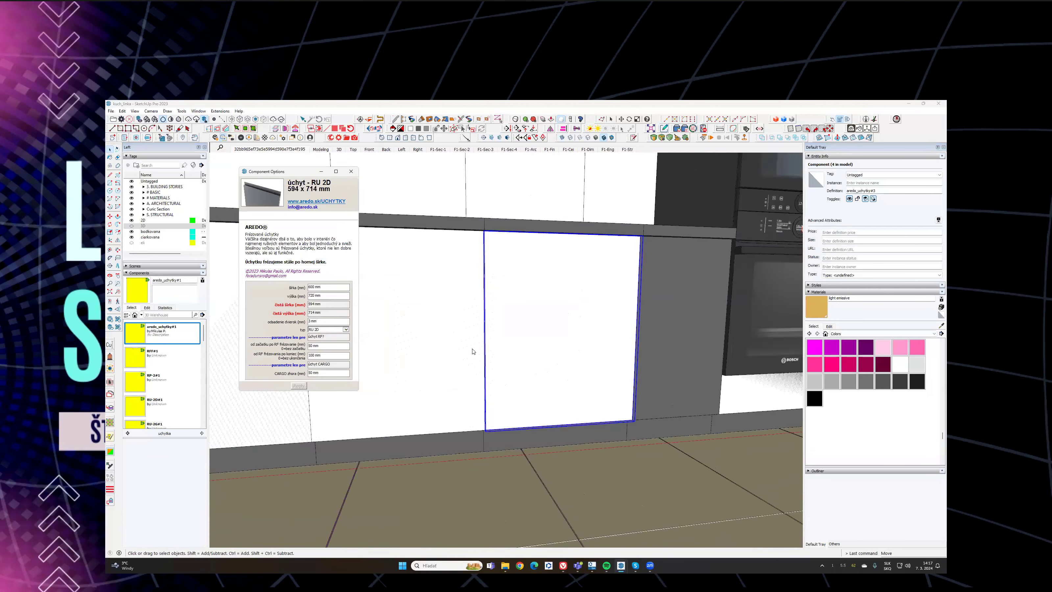
scroll(473, 351, "up", 2)
middle_click_drag(496, 337, 514, 331)
key("m")
key("ctrl")
left_click(486, 471)
left_click(703, 451)
Step: Scale the copied front's width down to a factor of 0.67 so it fits the narrow base cabinet beside the ovens
scroll(579, 352, "down", 4)
key("s")
left_click(685, 339)
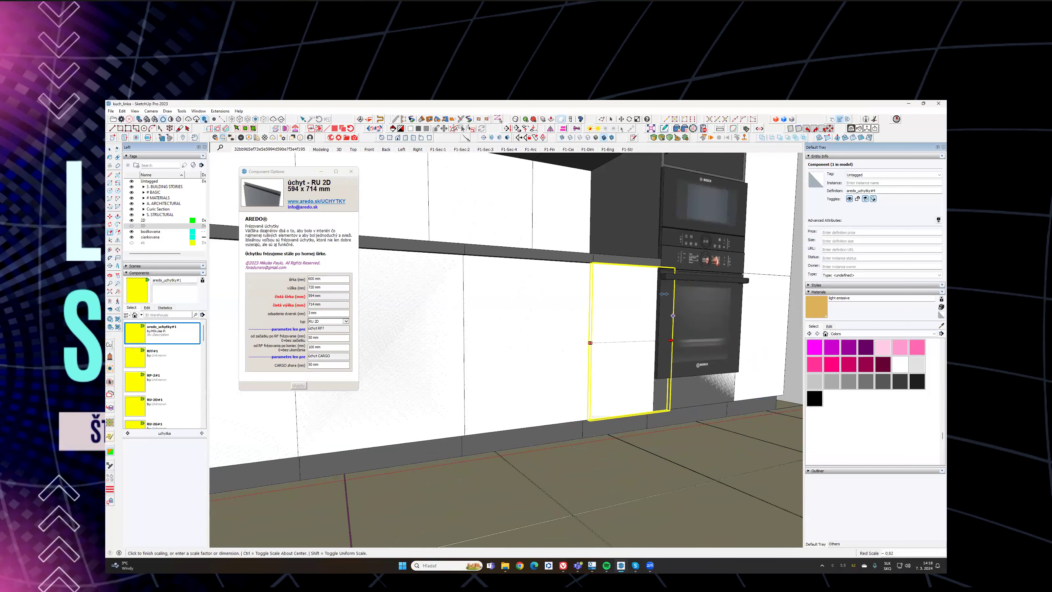
scroll(649, 453, "up", 2)
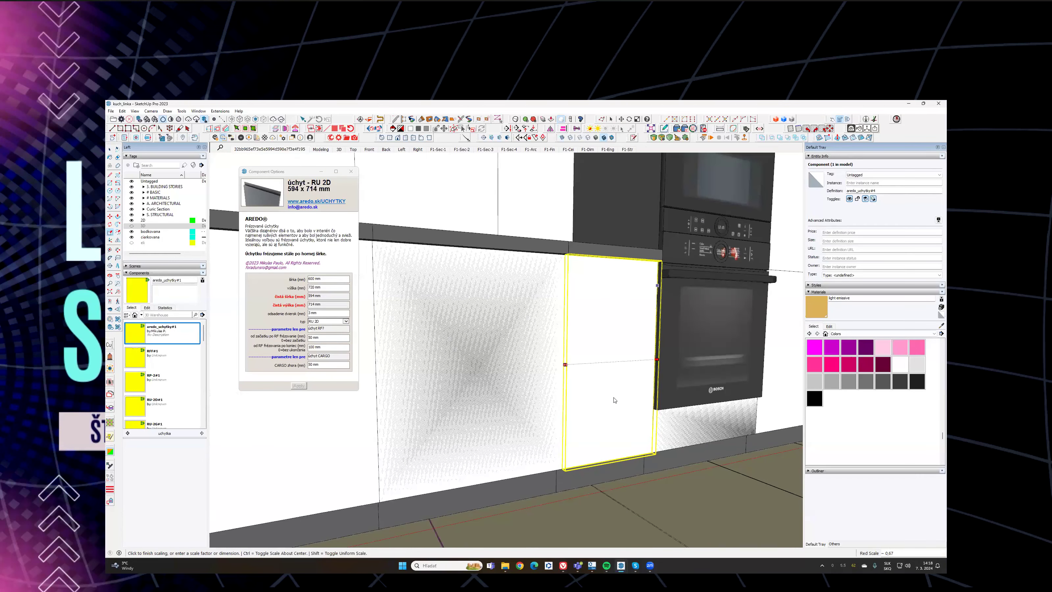
scroll(567, 384, "up", 2)
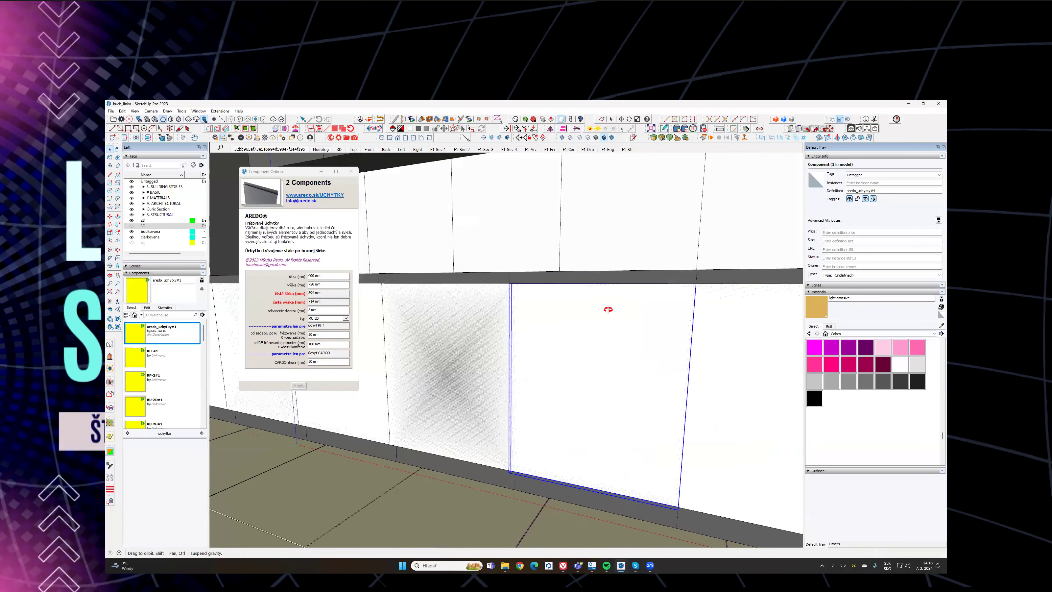
Step: Set the worktop element of the cabinet at the photo's cooktop to varná doska in its component options and apply it
middle_click_drag(607, 308, 654, 356)
scroll(582, 336, "down", 3)
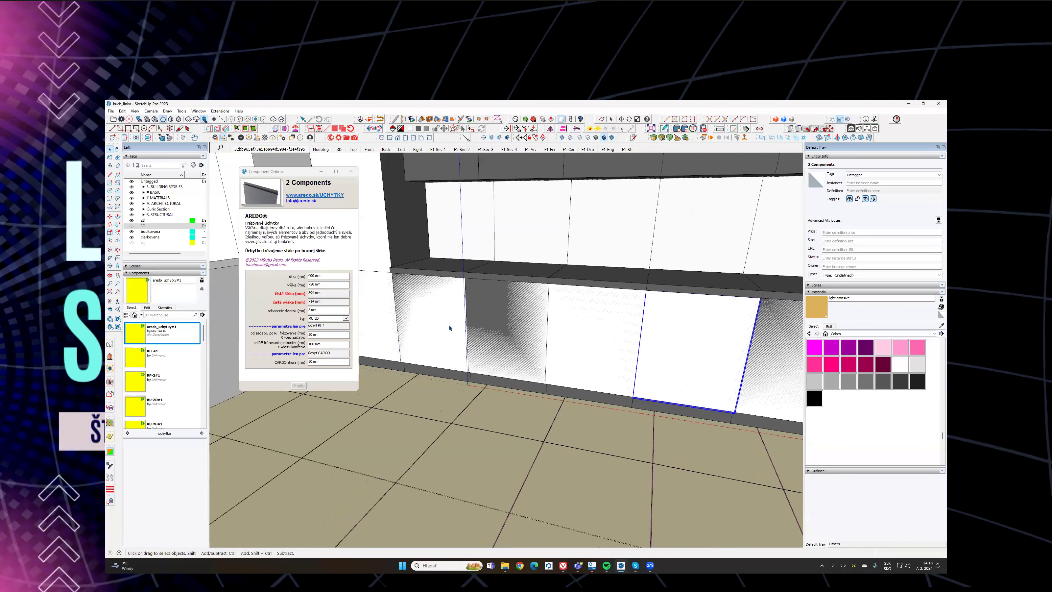
middle_click_drag(450, 328, 426, 323)
left_click(427, 323)
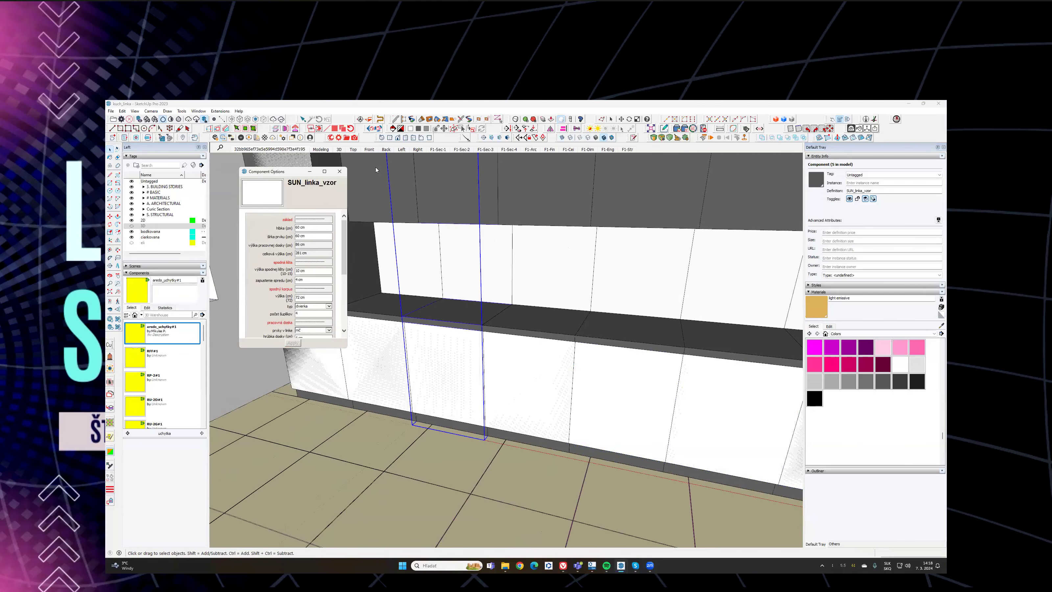
left_click(284, 150)
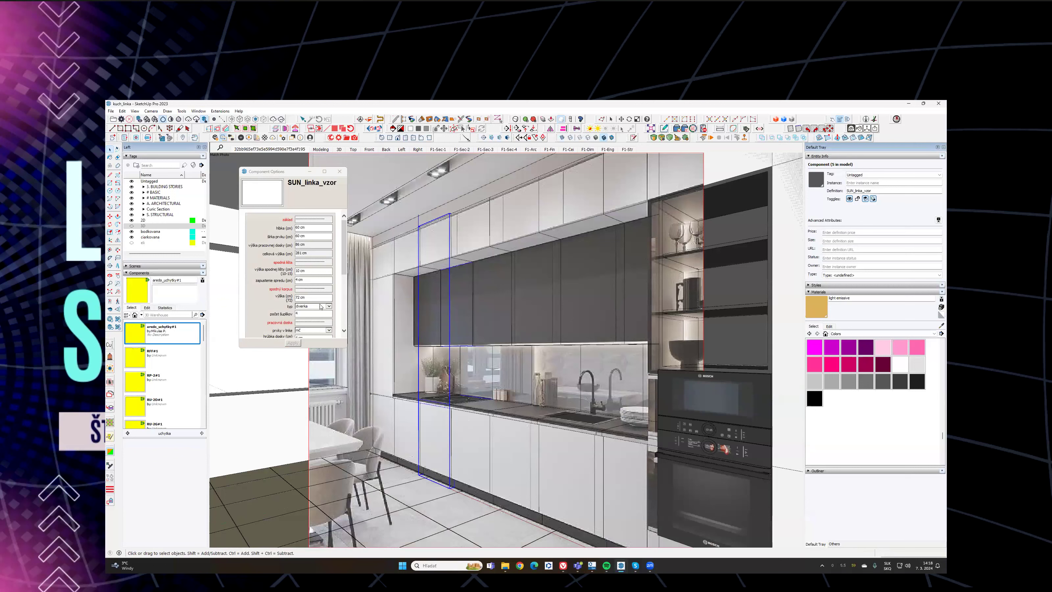
left_click(314, 330)
left_click(306, 338)
left_click(291, 343)
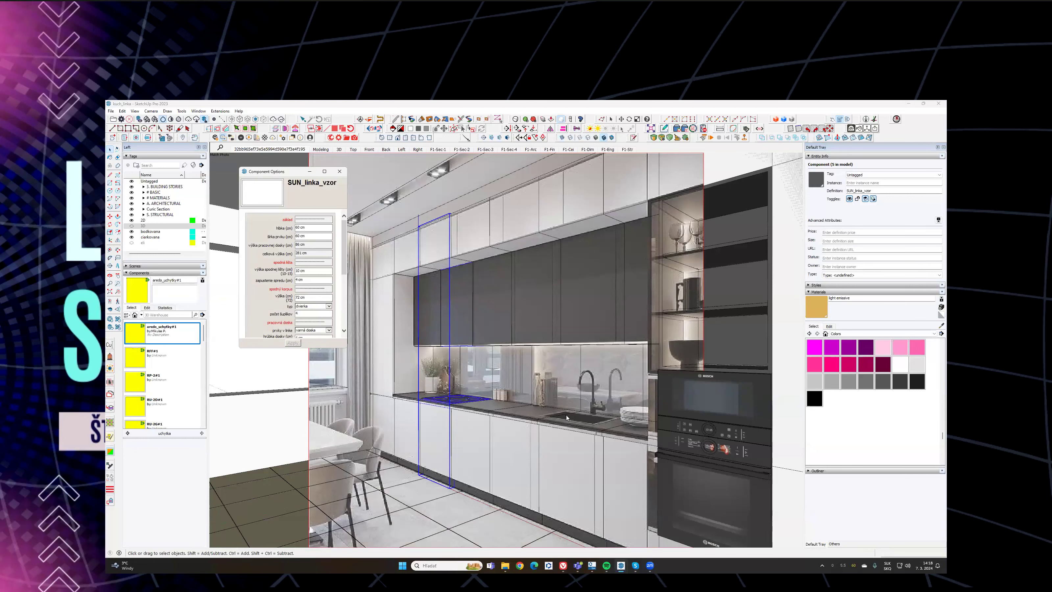
Step: Set the worktop element of the cabinet at the photo's sink to a sink in its component options and apply it
left_click(584, 423)
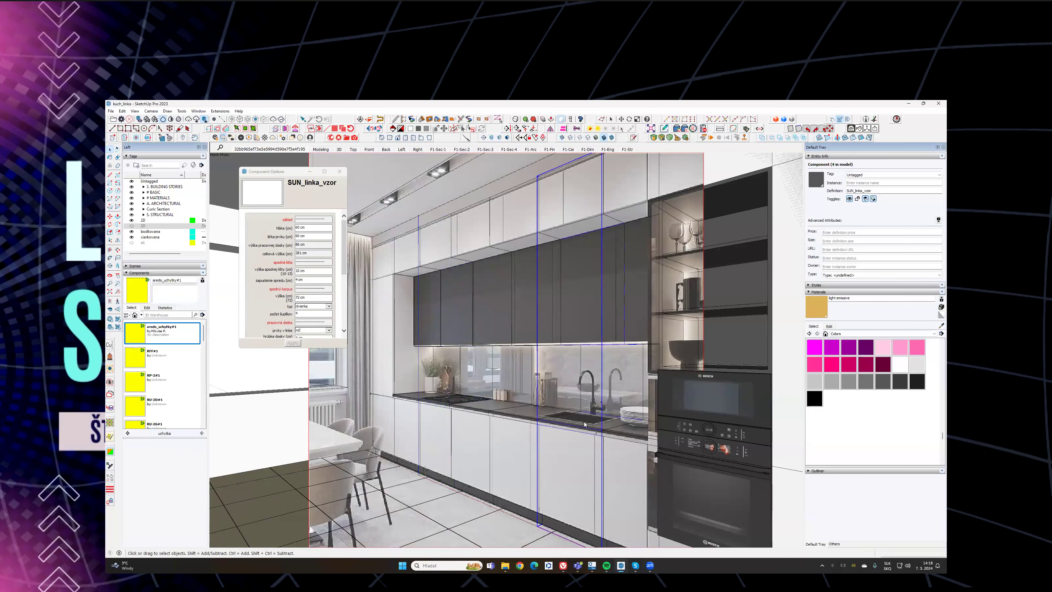
left_click(323, 330)
left_click(314, 334)
left_click(292, 344)
Step: Inspect the cooktop and sink on the worktop up close in the model and in the floor plan scene
middle_click_drag(518, 338, 642, 383)
scroll(417, 388, "up", 5)
middle_click_drag(523, 387, 600, 386, "shift")
left_click(470, 379)
scroll(501, 385, "up", 3)
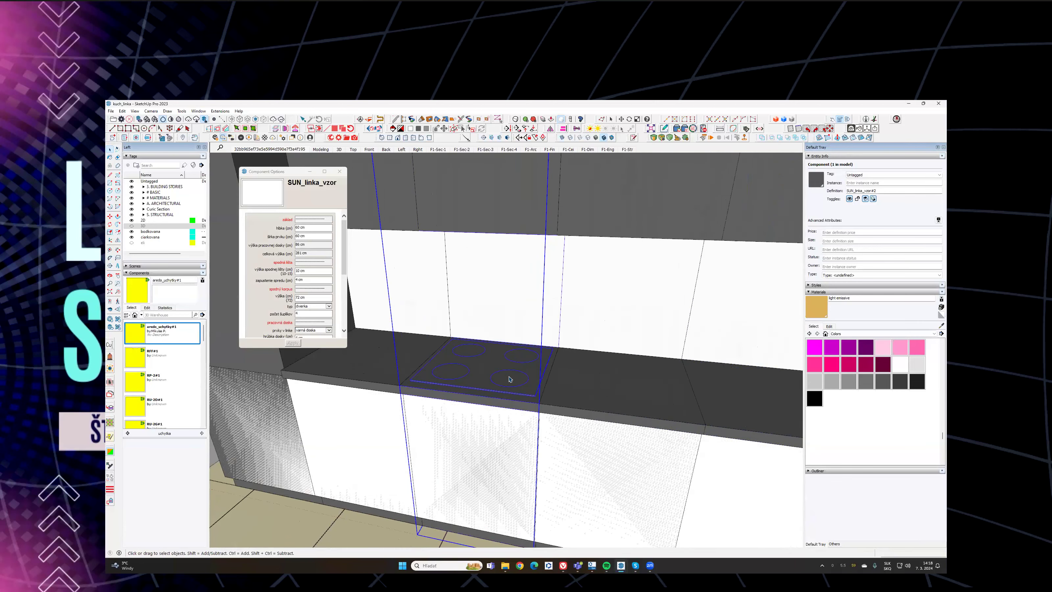
left_click(529, 149)
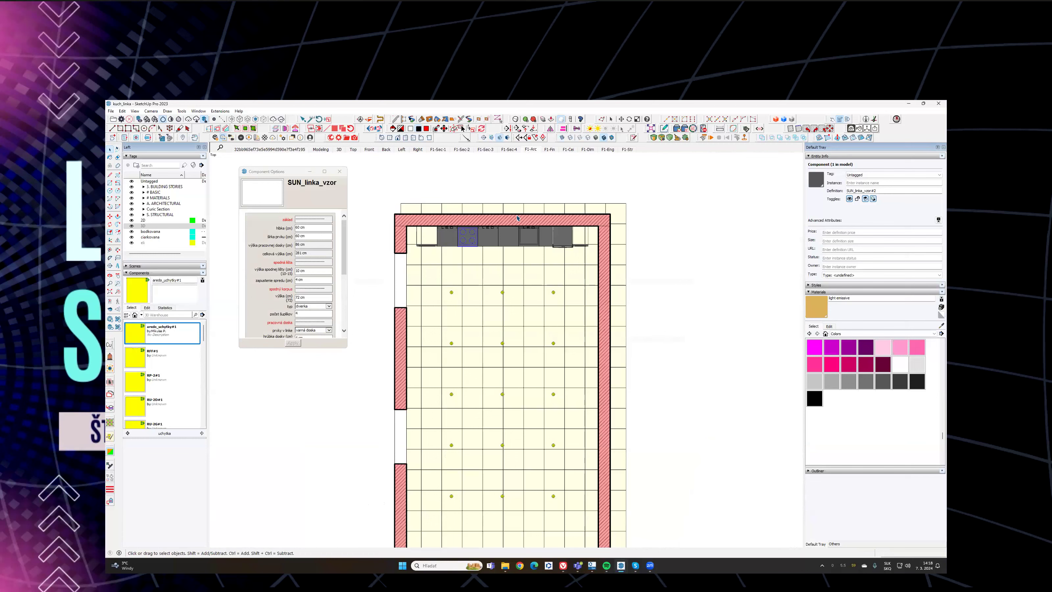
left_click(724, 246)
scroll(448, 237, "up", 3)
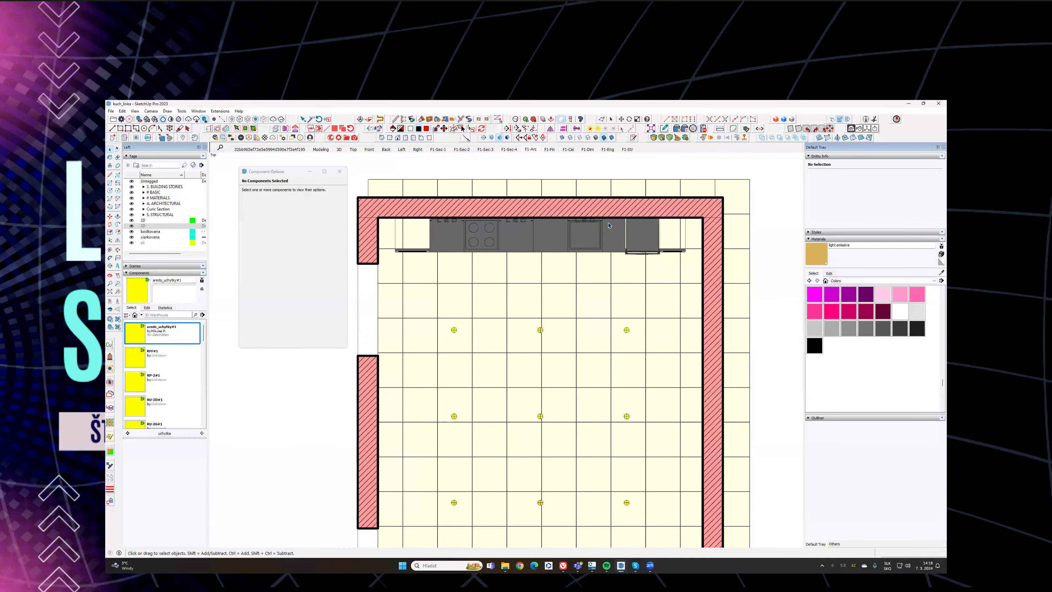
scroll(478, 268, "down", 3)
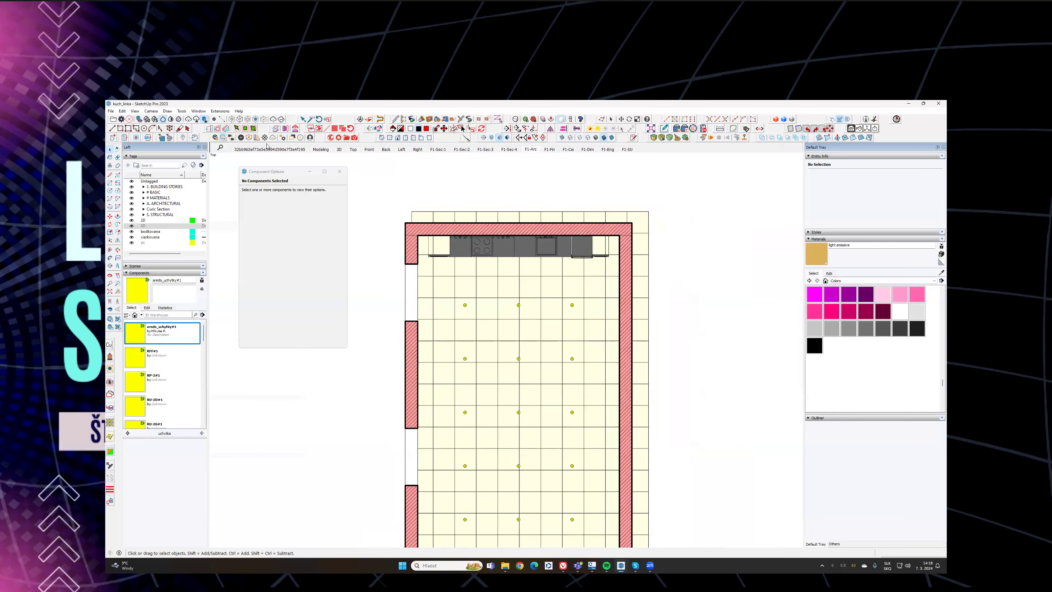
Step: Change the type of the tall ramona front at the window-side end of the run to plné and apply it
left_click(250, 150)
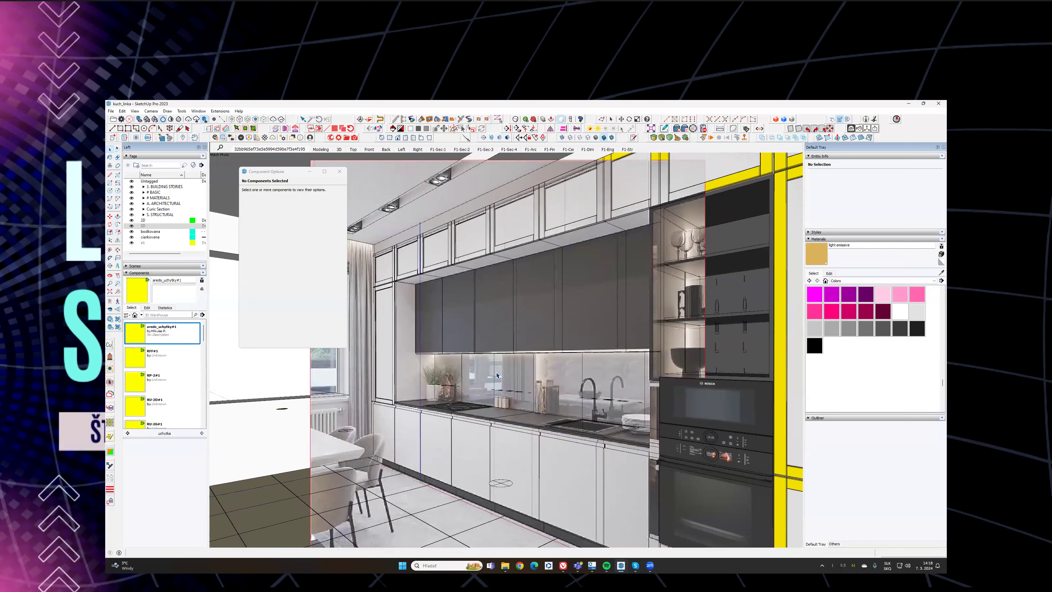
middle_click_drag(711, 266, 668, 283, "shift")
middle_click_drag(720, 218, 671, 255, "shift")
middle_click_drag(598, 293, 642, 281)
scroll(621, 275, "down", 5)
scroll(473, 341, "up", 3)
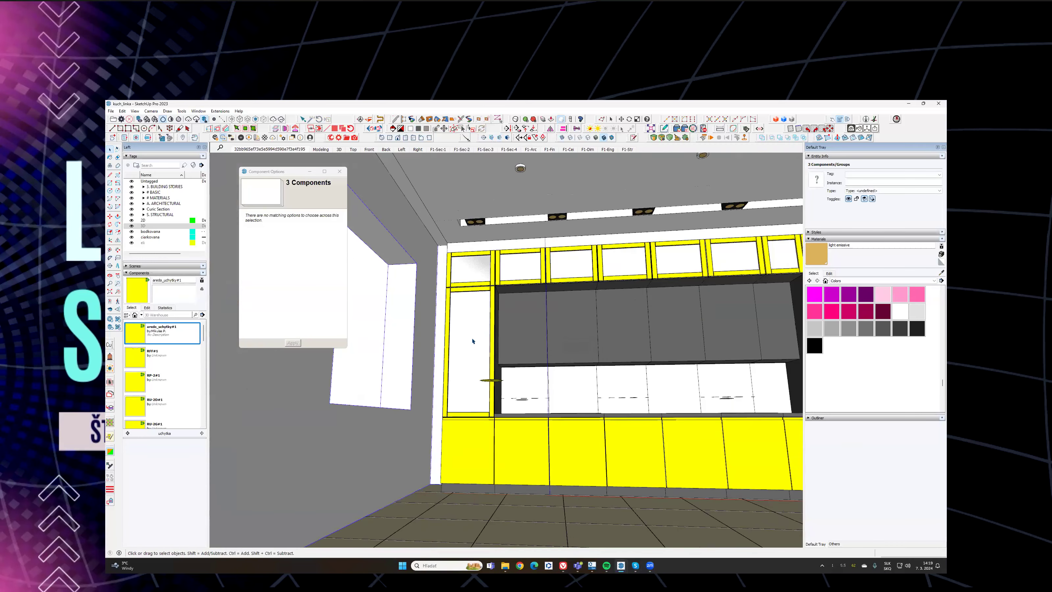
left_click(478, 290)
left_click(314, 342)
left_click(314, 354)
left_click(297, 376)
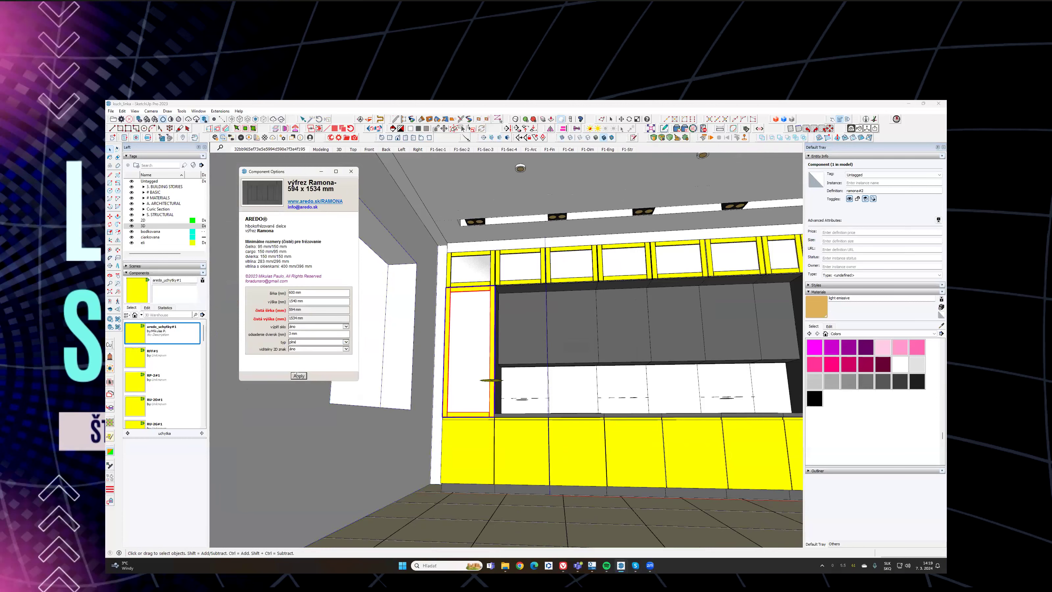
Step: Select all the ramona fronts on the top row and the tall cabinets and delete them
middle_click_drag(468, 284, 376, 249)
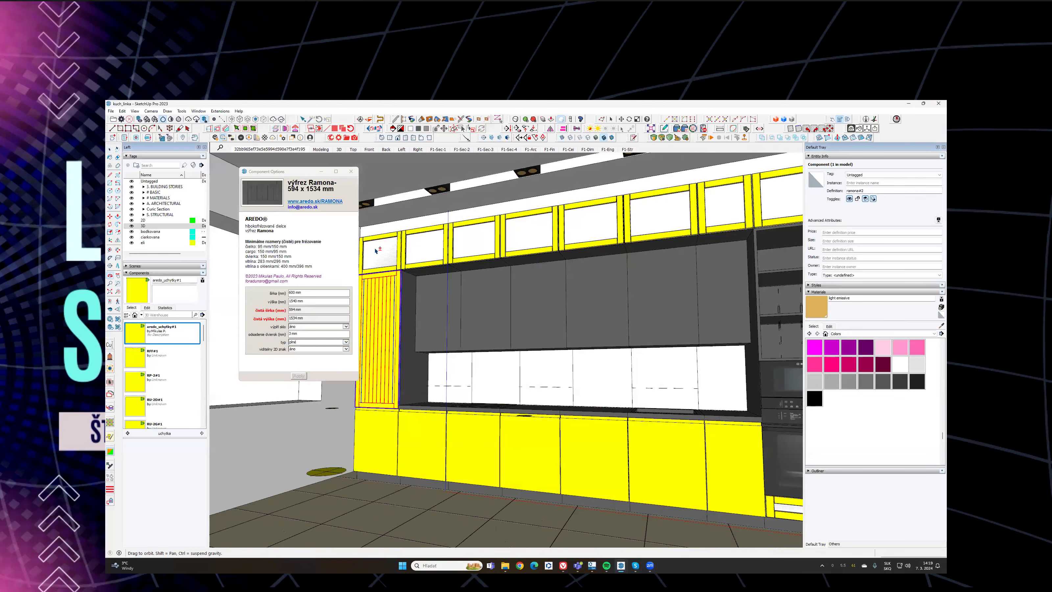
left_click(376, 249, "shift")
left_click(423, 251, "shift")
left_click(488, 242, "shift")
left_click(526, 235, "shift")
left_click(590, 226, "shift")
left_click(660, 219, "shift")
left_click(725, 210, "shift")
left_click(779, 195, "shift")
middle_click_drag(668, 245, 503, 270, "shift")
left_click(687, 239, "shift")
left_click(677, 470, "shift")
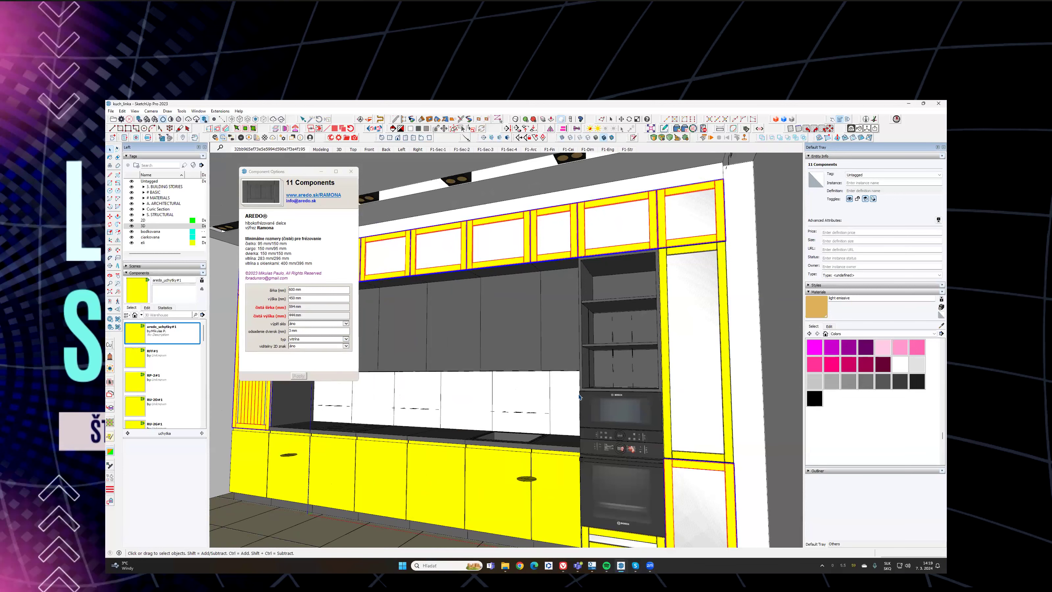
left_click(266, 150)
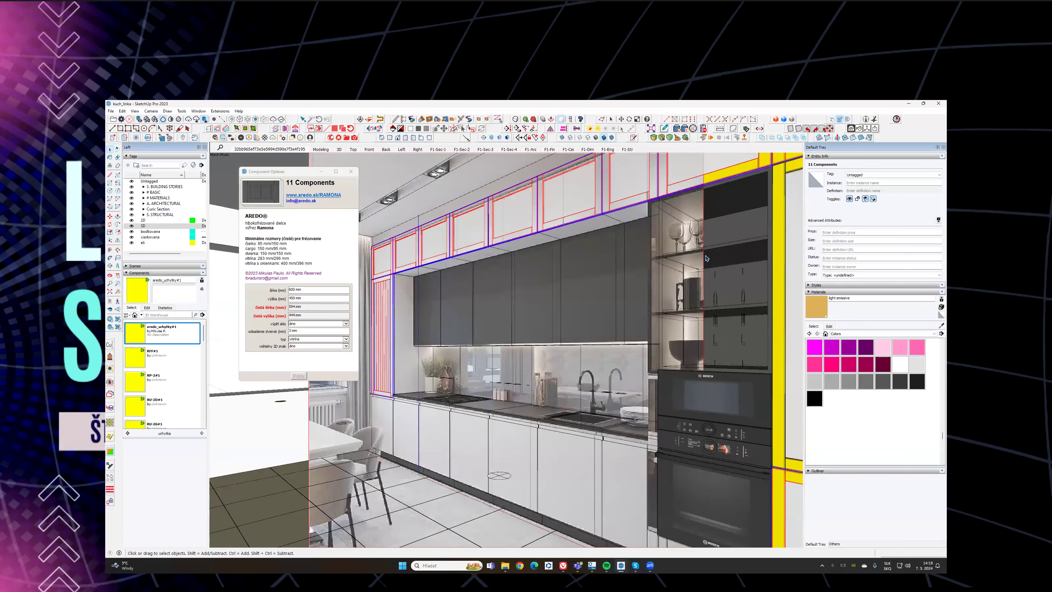
middle_click_drag(494, 244, 592, 286)
key("Delete")
Step: Insert the aredo_uchytky#1 handle front and align its lower corner with the tall cabinet above the first base front
middle_click_drag(457, 317, 584, 326)
scroll(584, 325, "down", 4)
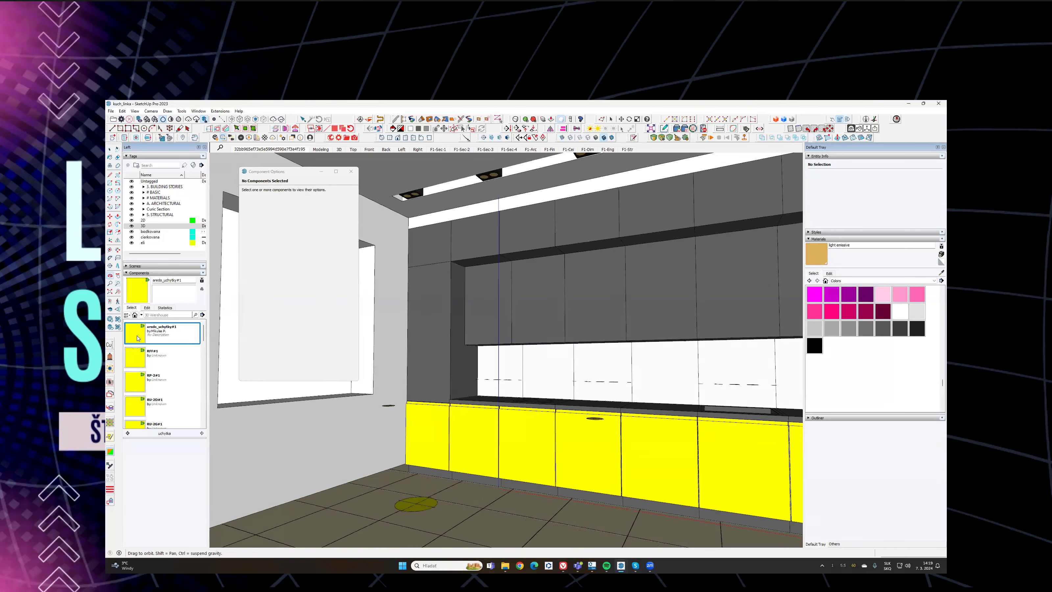
left_click(139, 337)
scroll(409, 385, "up", 7)
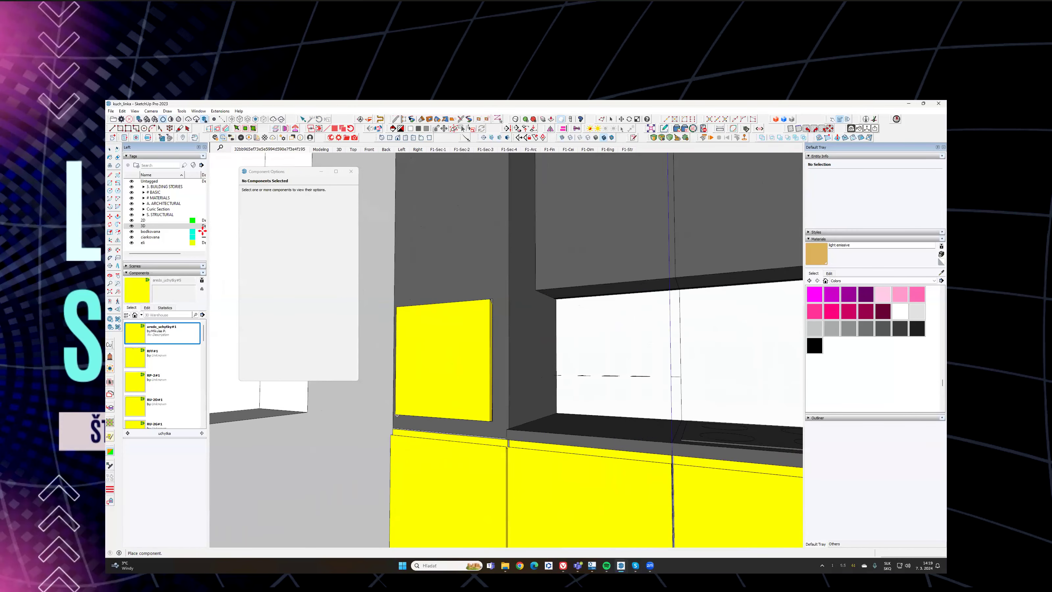
left_click(396, 413)
key("m")
scroll(407, 408, "up", 8)
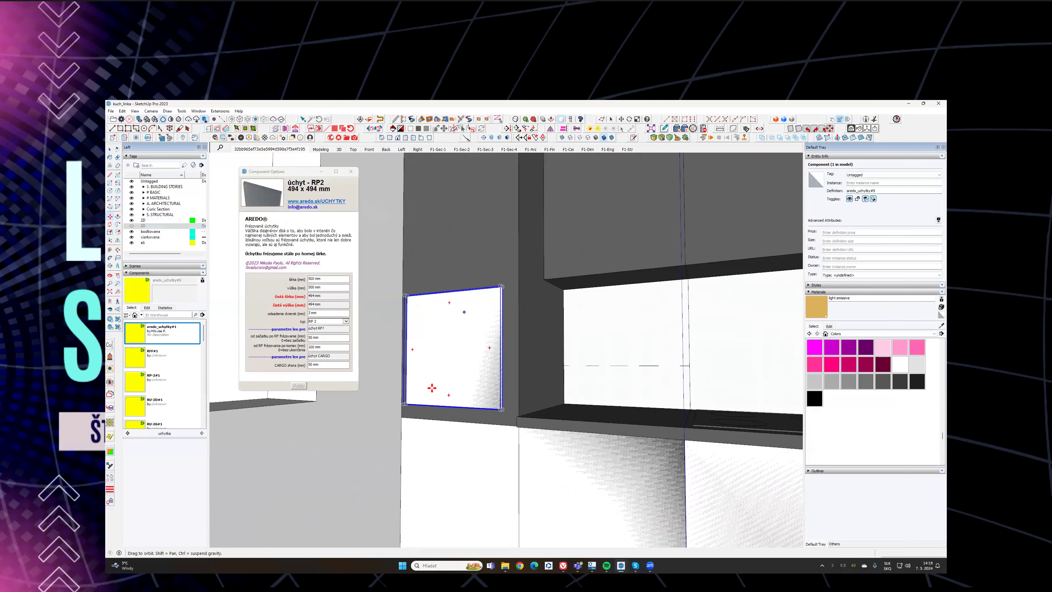
middle_click_drag(411, 387, 405, 386)
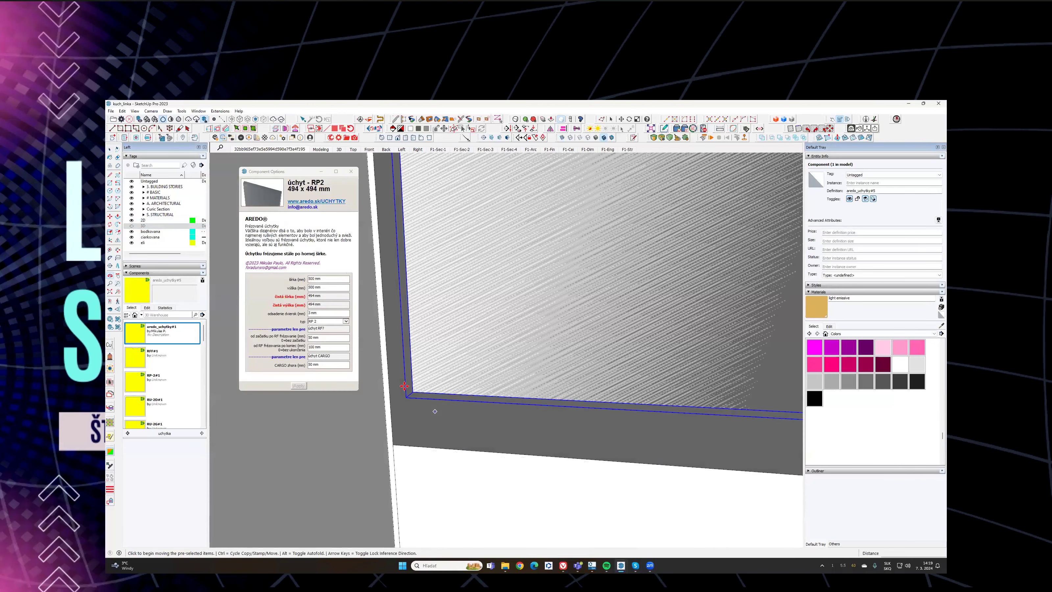
scroll(383, 453, "up", 2)
left_click(372, 462)
key("space")
Step: Scale the inserted handle front in width and height to 594 x 1534 mm to fill the tall cabinet opening
scroll(485, 334, "down", 6)
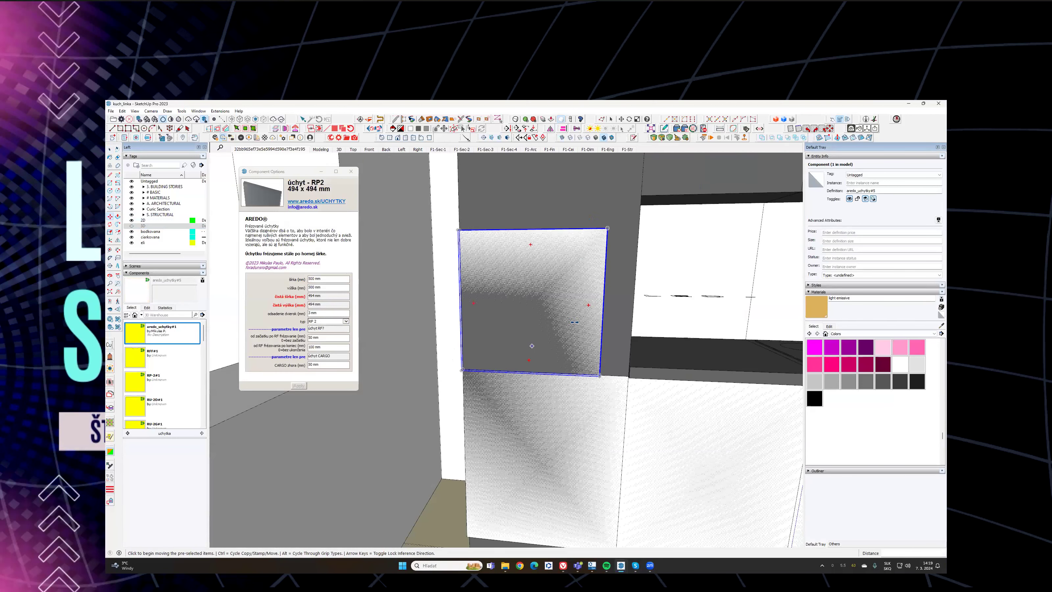
left_click(569, 321)
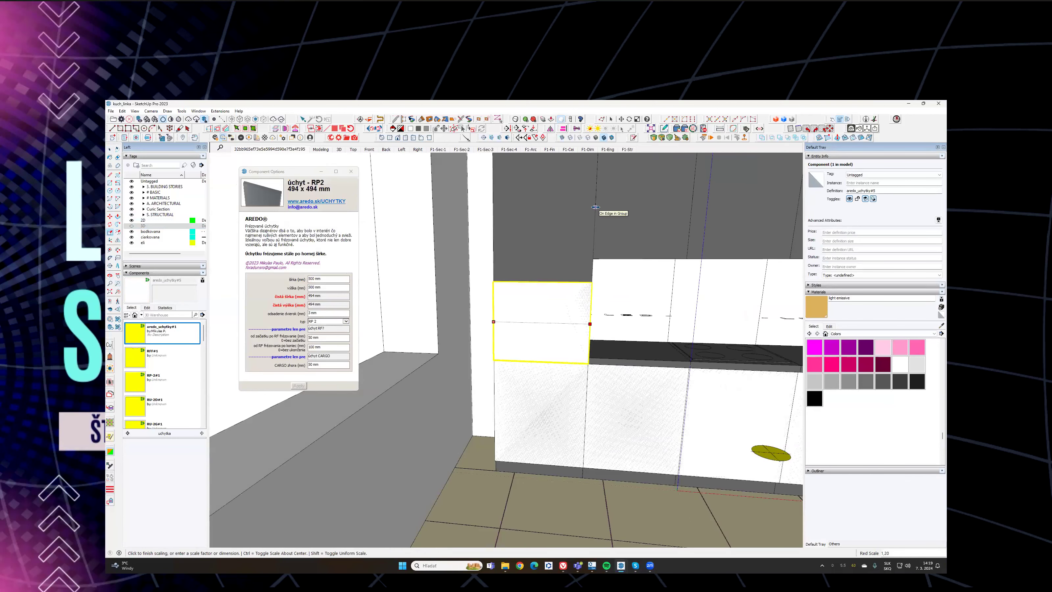
left_click(594, 207)
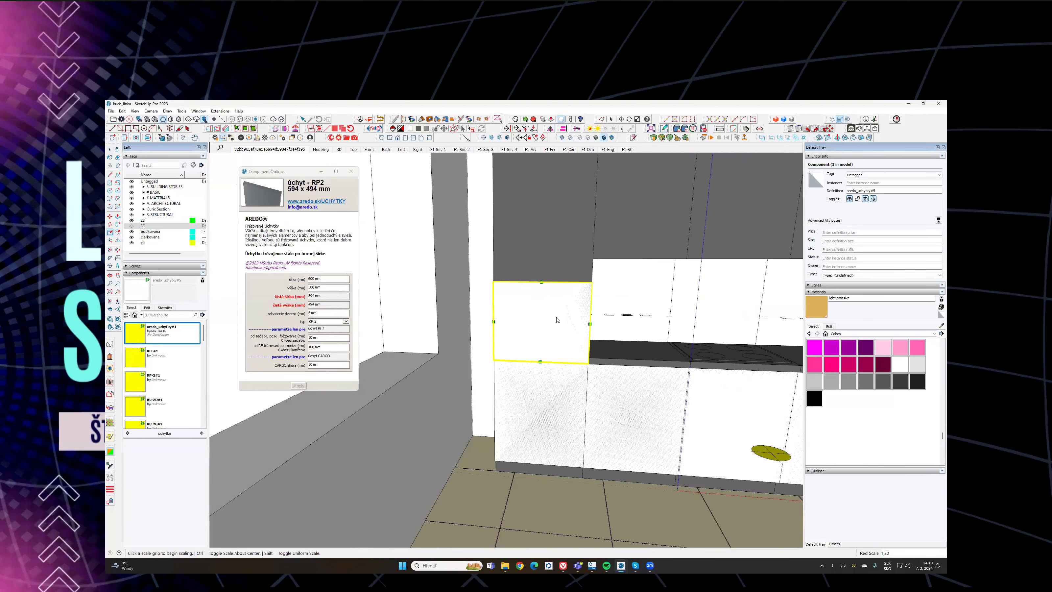
scroll(548, 312, "up", 2)
scroll(545, 273, "up", 1)
left_click(540, 271)
scroll(540, 248, "down", 2)
middle_click_drag(540, 248, 534, 393, "shift")
scroll(533, 389, "down", 2)
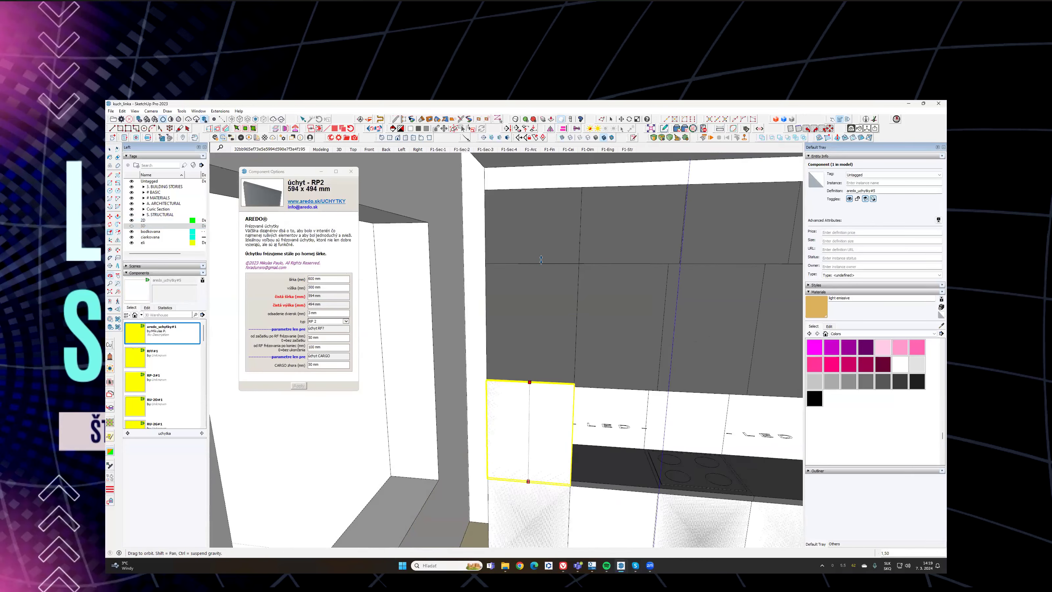
left_click(547, 262)
scroll(518, 352, "down", 3)
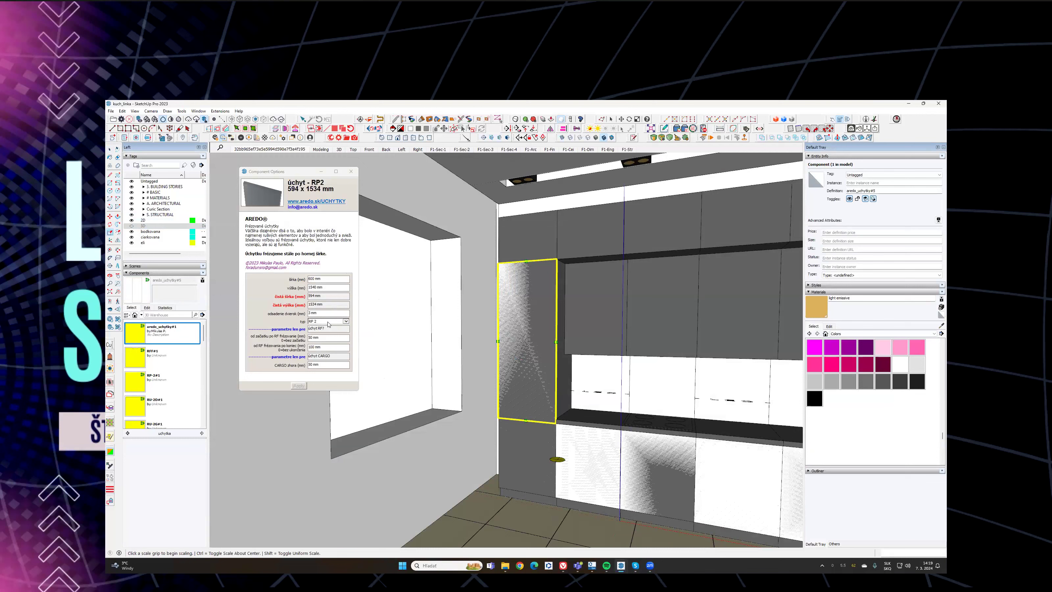
Step: Change the tall handle front's type to RU 2D in its component options and apply it
middle_click_drag(544, 288, 487, 338)
key("s")
scroll(554, 256, "up", 4)
left_click(346, 321)
left_click(321, 340)
left_click(298, 386)
scroll(526, 277, "down", 2)
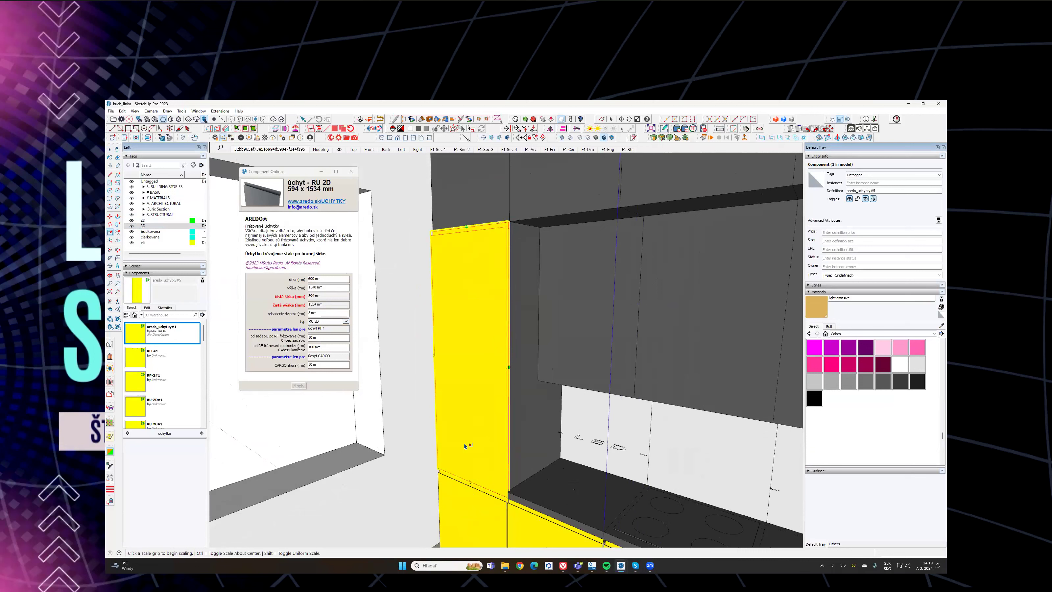
Step: Change the tall front's handle type to CARGO in its component options and apply it
left_click(320, 321)
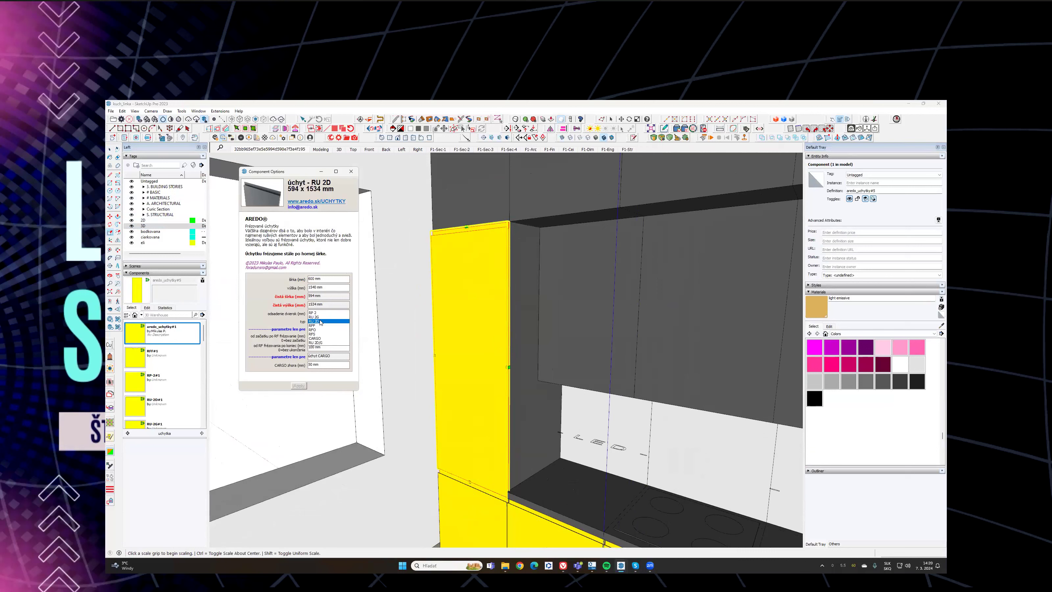
left_click(314, 338)
left_click(299, 386)
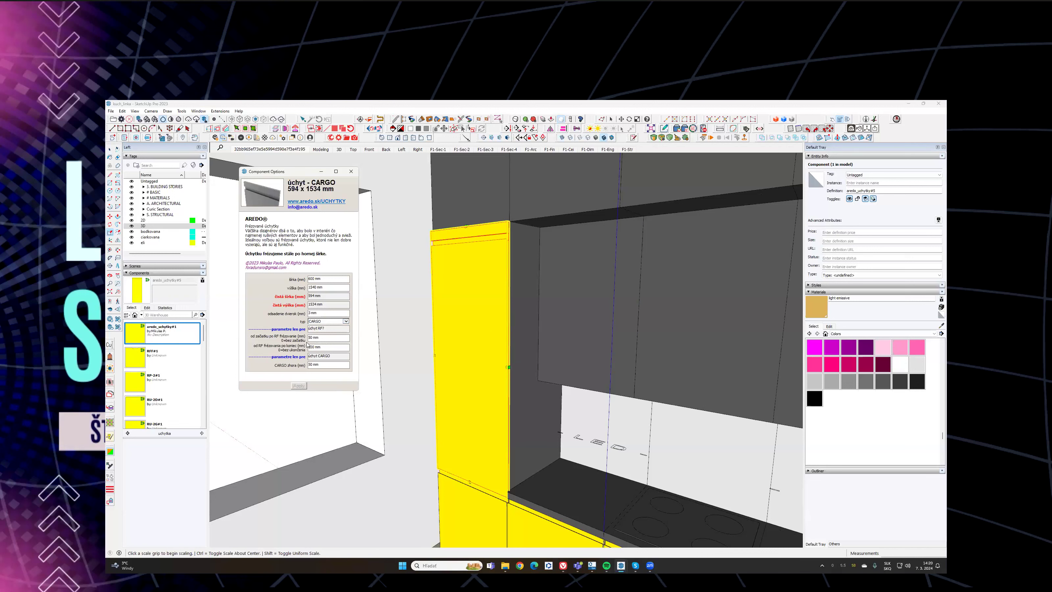
Step: Set the tall front's CARGO handle distance from the upper edge to 800 mm
key("ctrl+a")
left_click(322, 364)
key("ctrl+a")
type("5")
key("Return")
left_click_drag(326, 365, 289, 360)
type("800")
key("Return")
middle_click_drag(645, 371, 685, 290)
left_click(326, 364)
key("ctrl+a")
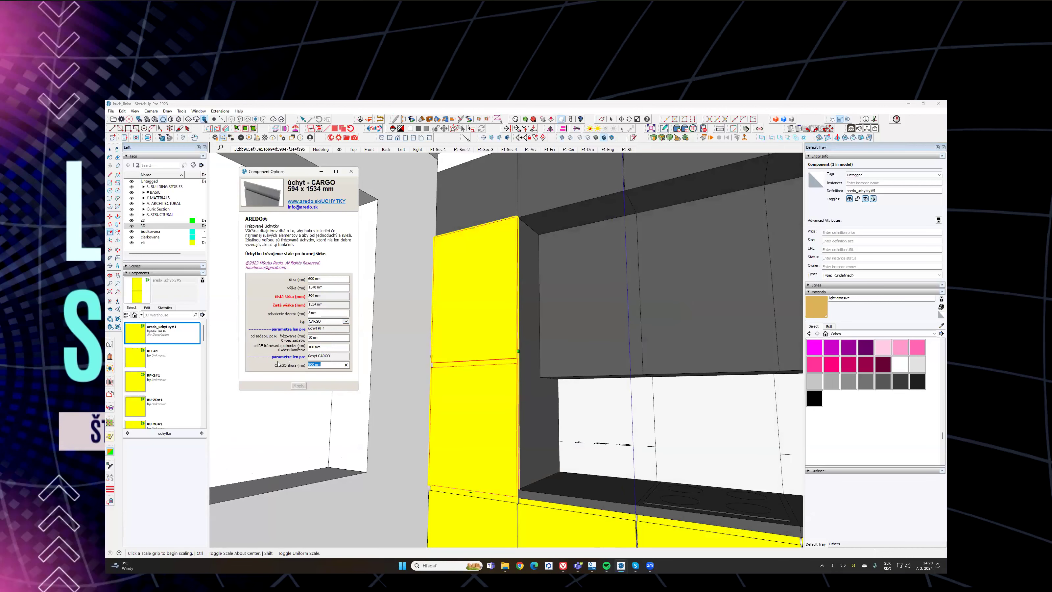
type("800")
key("Return")
scroll(518, 328, "up", 5)
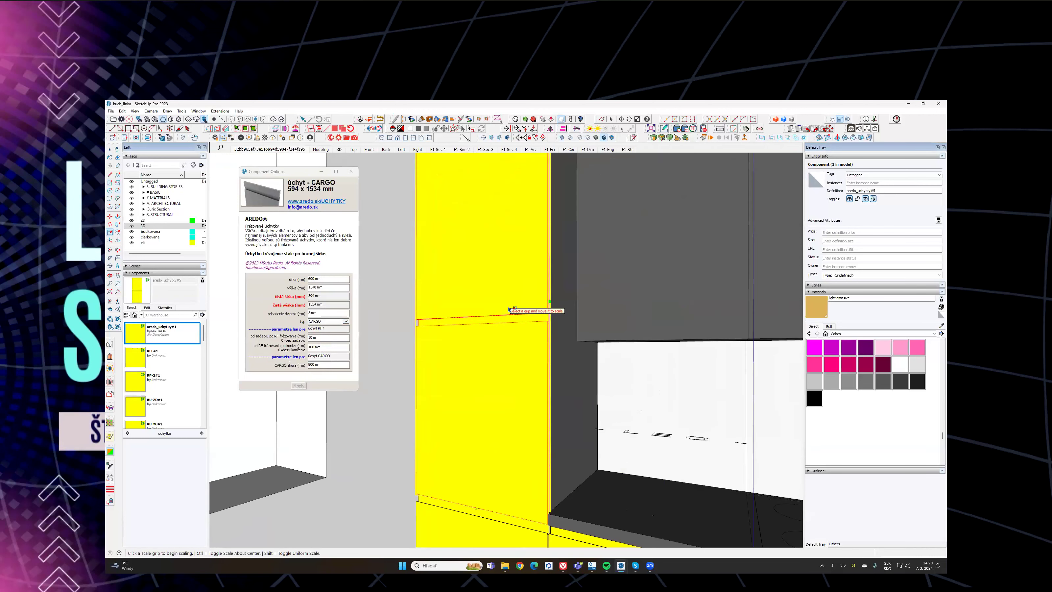
middle_click_drag(495, 315, 518, 367)
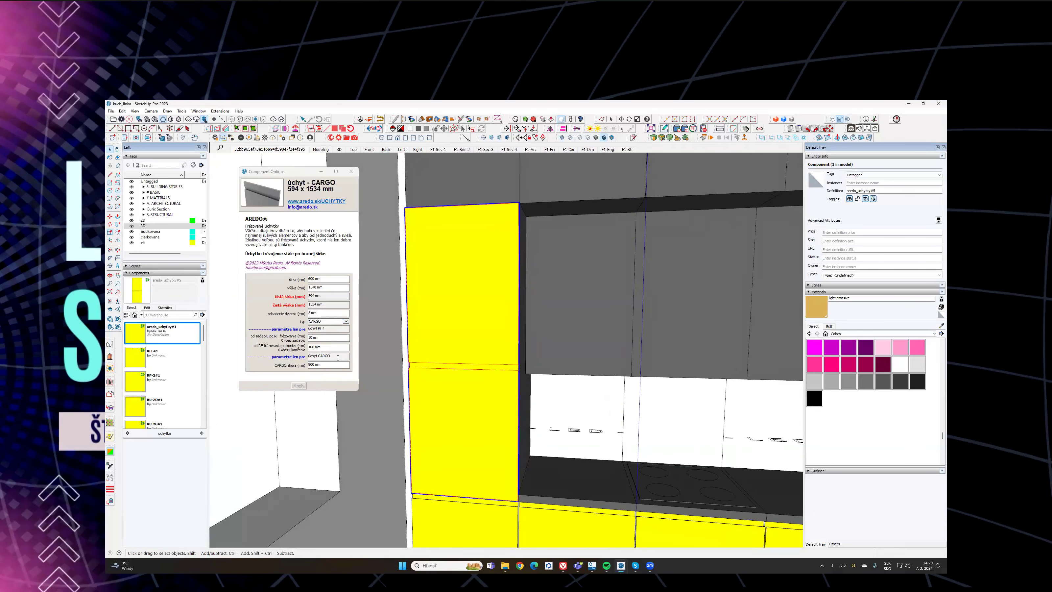
Step: Set the tall front's CARGO handle distance from the upper edge to 900 mm
left_click(338, 357)
left_click(272, 364)
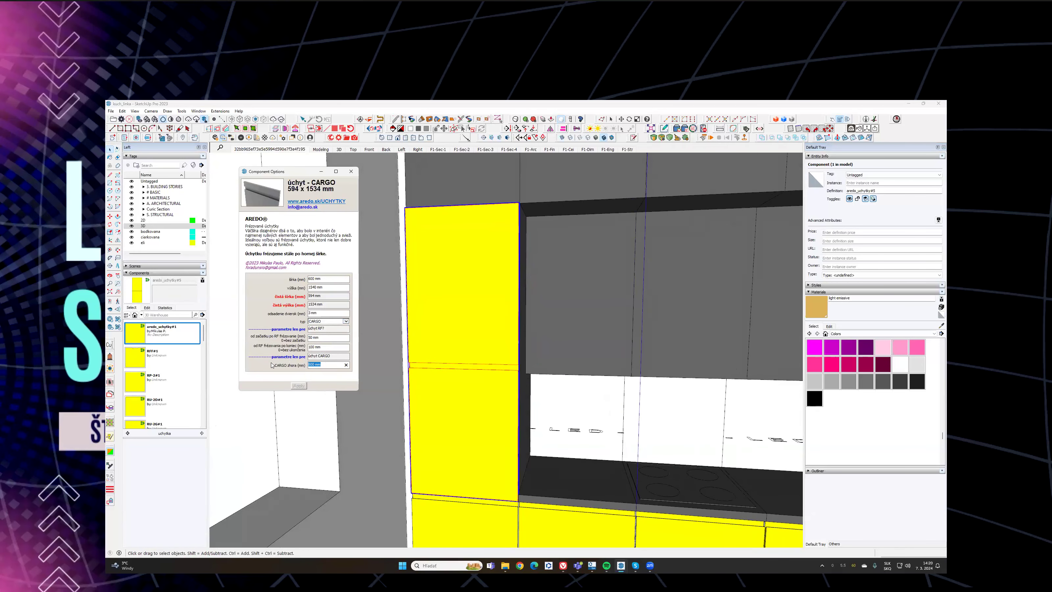
key("Return")
left_click_drag(332, 365, 282, 365)
type("9")
key("Return")
mouse_move(588, 289)
middle_mouse_down()
mouse_move(554, 270)
mouse_move(479, 260)
mouse_move(336, 275)
mouse_move(498, 340)
mouse_move(398, 309)
mouse_move(480, 320)
mouse_move(442, 430)
middle_mouse_up()
scroll(499, 339, "down", 3)
scroll(398, 309, "down", 3)
scroll(442, 429, "up", 3)
Step: Hide the 3D tag and copy the first base front up to the lower corner of the top cabinet row
left_click(482, 400)
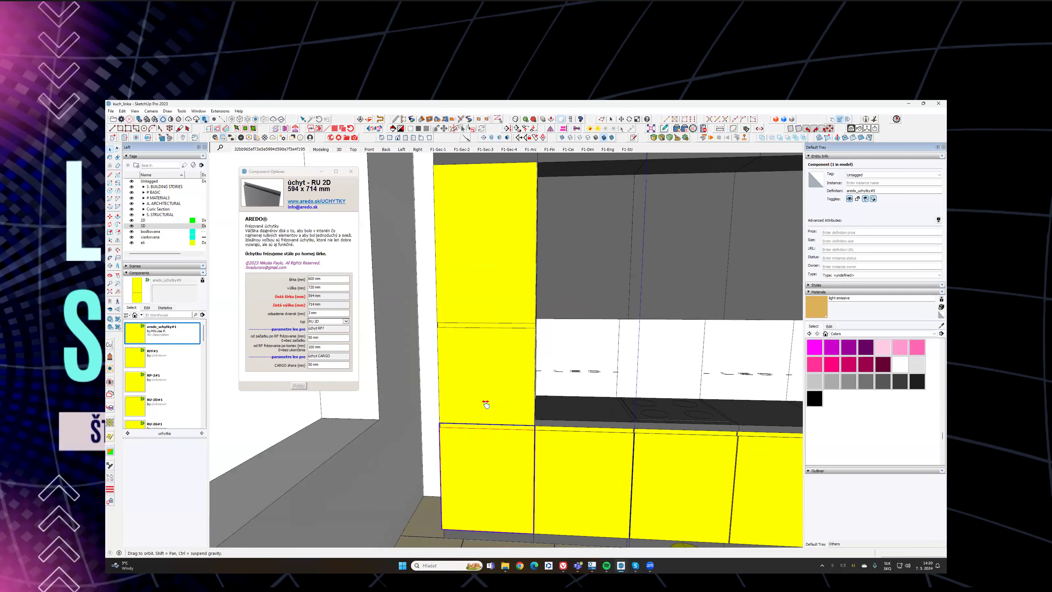
scroll(464, 423, "up", 2)
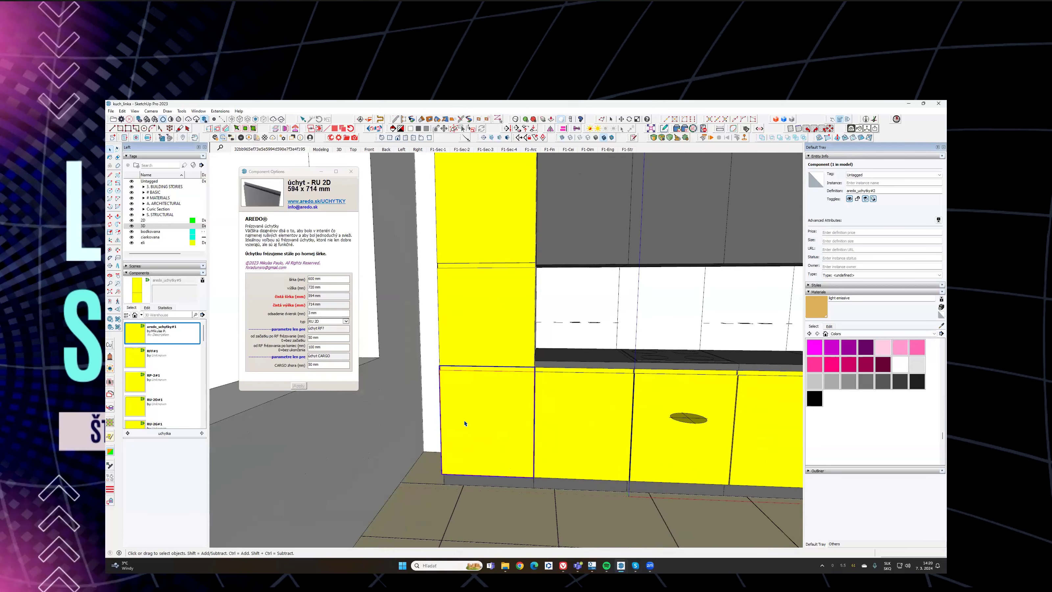
left_click(132, 225)
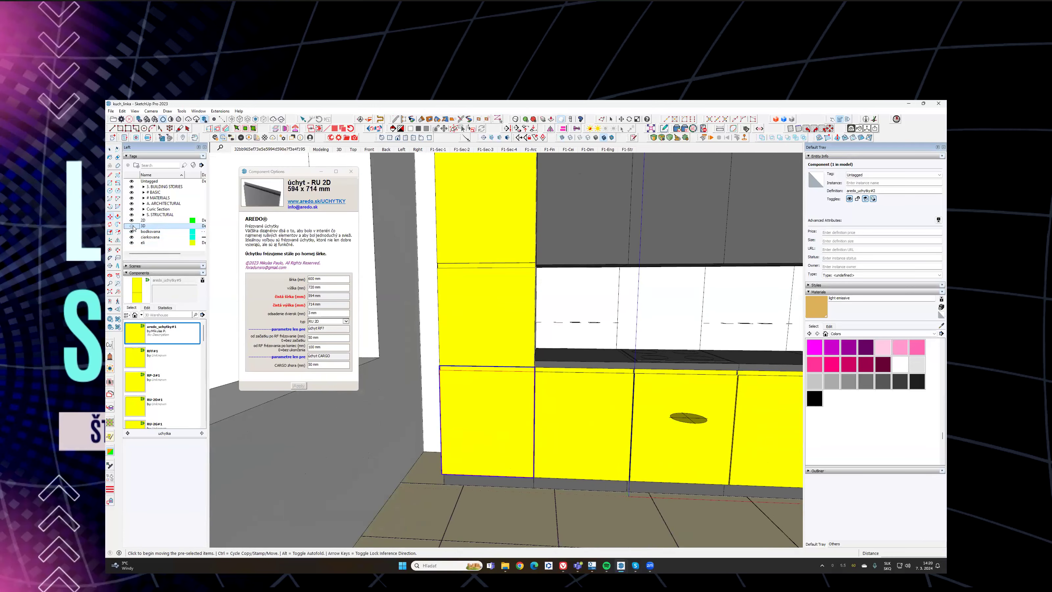
scroll(448, 434, "up", 4)
scroll(449, 434, "up", 3)
left_click(448, 434)
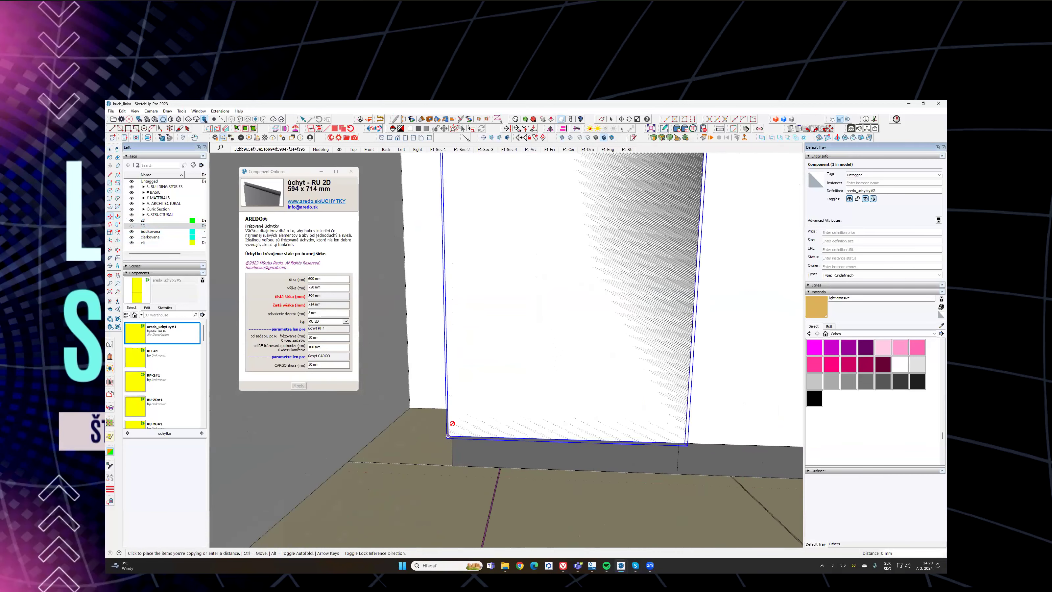
scroll(532, 396, "down", 1)
scroll(621, 347, "down", 3)
scroll(594, 234, "up", 3)
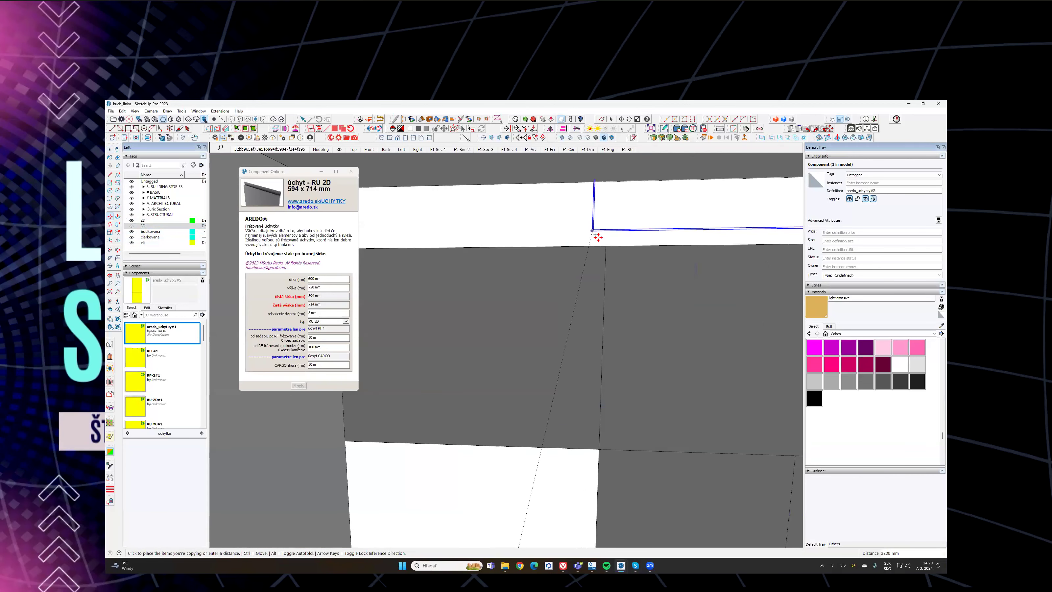
left_click(606, 246)
Step: Rotate the copied front upside down and scale its height to 444 mm to fit the top cabinet
key("q")
left_click(605, 246)
left_click(630, 245)
left_click(523, 246)
scroll(530, 323, "down", 3)
middle_click_drag(531, 323, 524, 226, "shift")
key("s")
left_click_drag(483, 399, 485, 313)
Step: Show the 3D tag to check the handle milling along the top front's lower edge, and hide the tag again
scroll(534, 313, "down", 2)
middle_click_drag(534, 313, 480, 307)
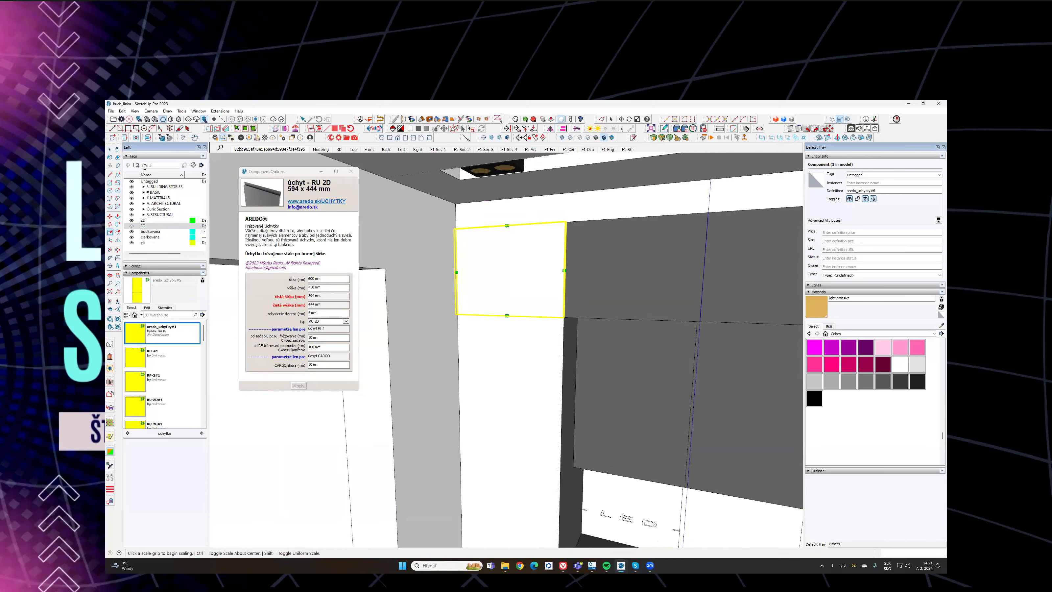
left_click(131, 226)
middle_click_drag(536, 318, 445, 286)
scroll(545, 312, "up", 3)
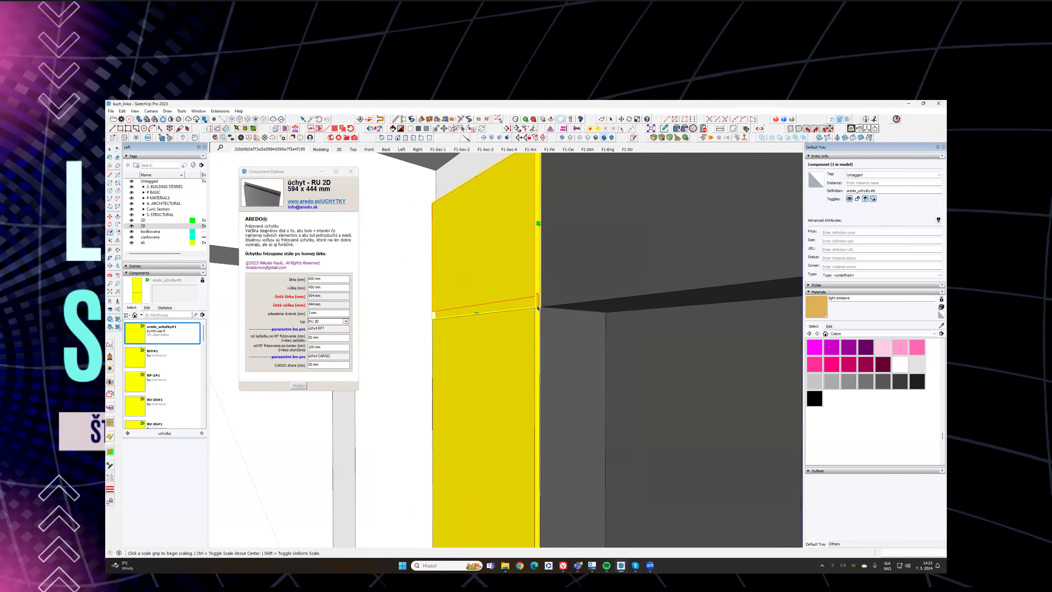
left_click(132, 225)
middle_click_drag(681, 259, 591, 265)
Step: Copy the 594 x 444 mm front onto the neighbouring cabinet and repeat the copy along the top row
key("m")
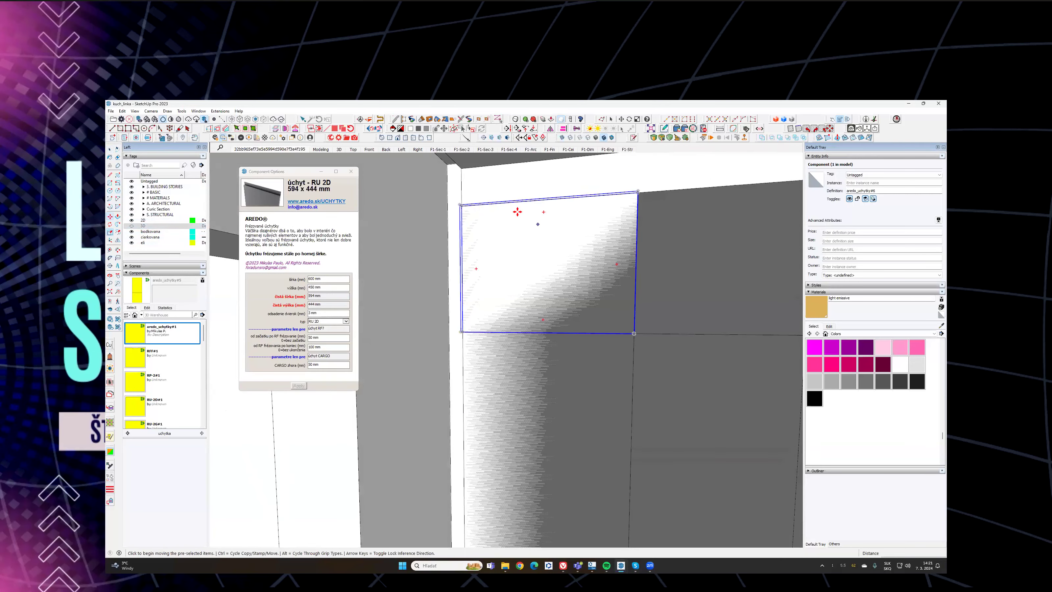
scroll(516, 210, "up", 4)
left_click(423, 202)
key("ctrl")
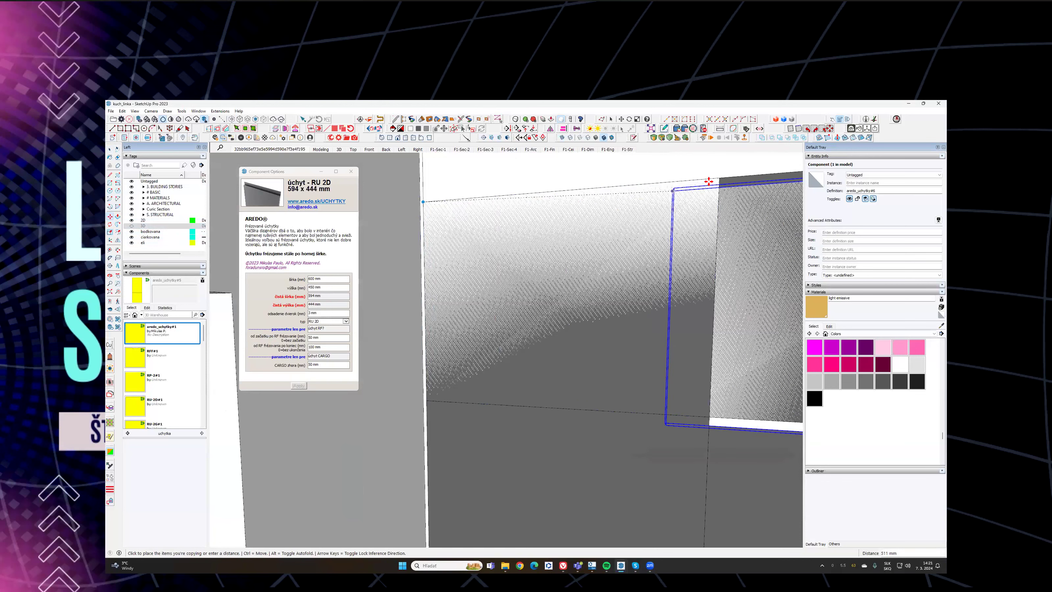
left_click(709, 181)
scroll(709, 181, "down", 2)
middle_click_drag(709, 181, 474, 228, "shift")
scroll(561, 237, "down", 3)
middle_click_drag(562, 238, 406, 268, "shift")
scroll(407, 268, "down", 10)
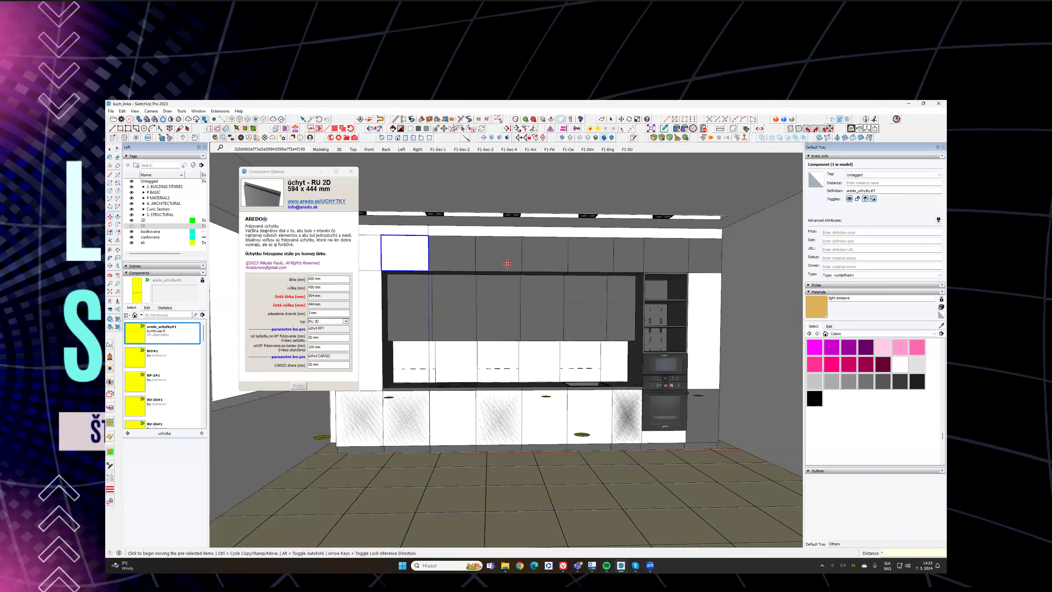
key("Return")
key("space")
Step: Set the width of the front on the narrow top cabinet beside the oven column to 400 mm and apply it
left_click_drag(658, 263, 634, 256)
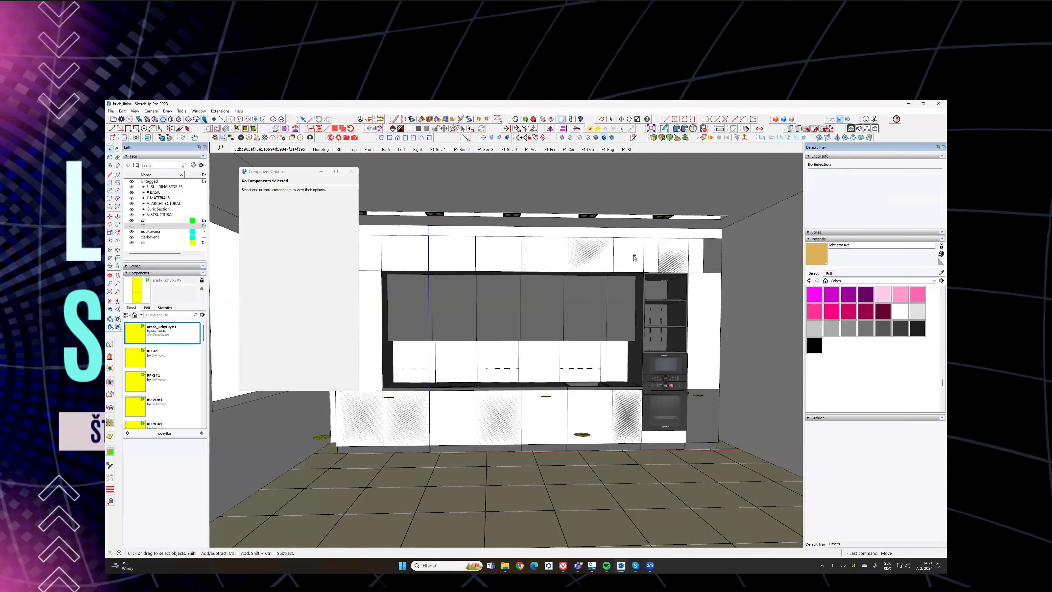
scroll(661, 266, "up", 5)
left_click(602, 264)
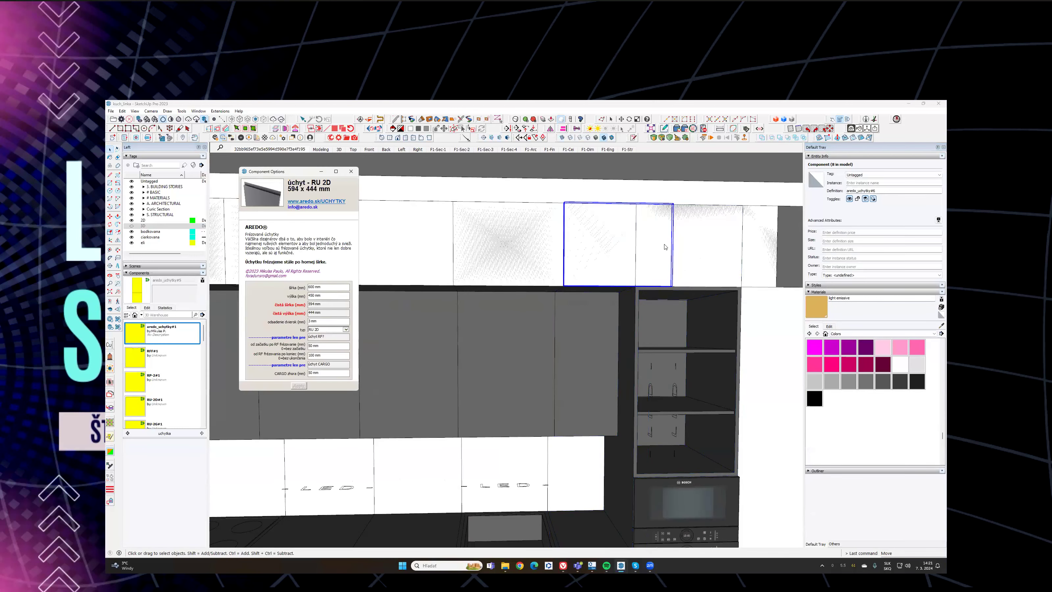
middle_click_drag(671, 245, 679, 248)
double_click(327, 287)
type("400")
left_click(298, 385)
Step: Copy the narrow front onto the last top cabinet past the oven column and scale its net width to 441 mm
scroll(662, 223, "up", 5)
key("m")
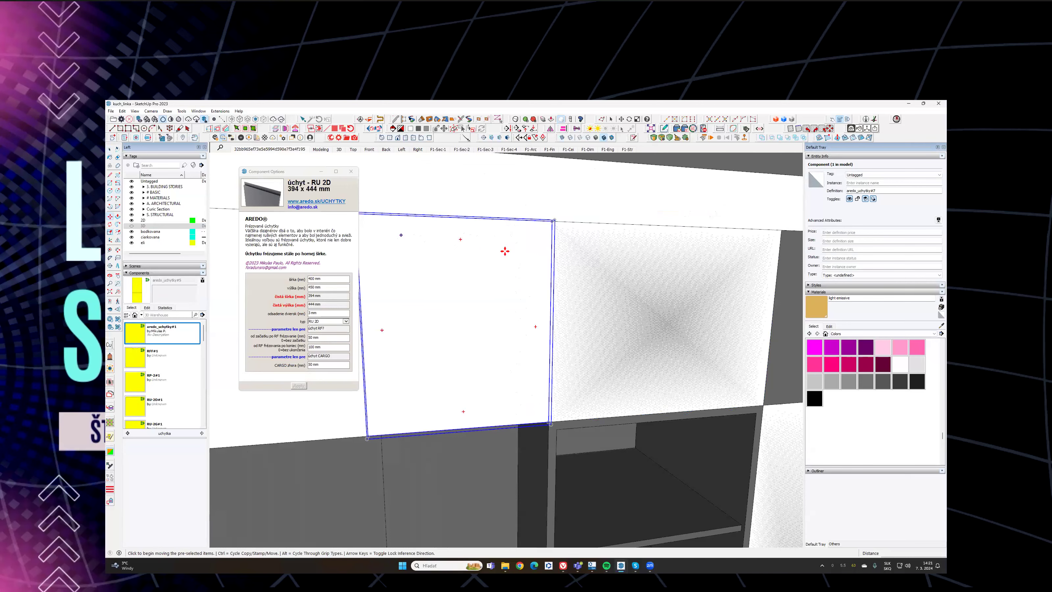
middle_click_drag(505, 251, 490, 231)
left_click(490, 235)
key("ctrl")
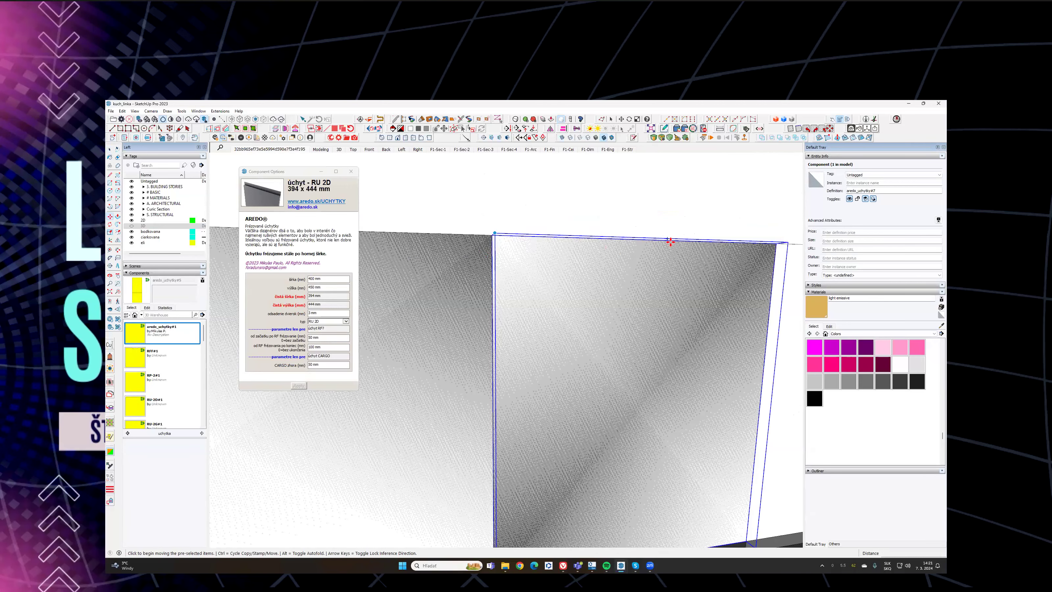
left_click(667, 258)
middle_click_drag(677, 265, 521, 245, "shift")
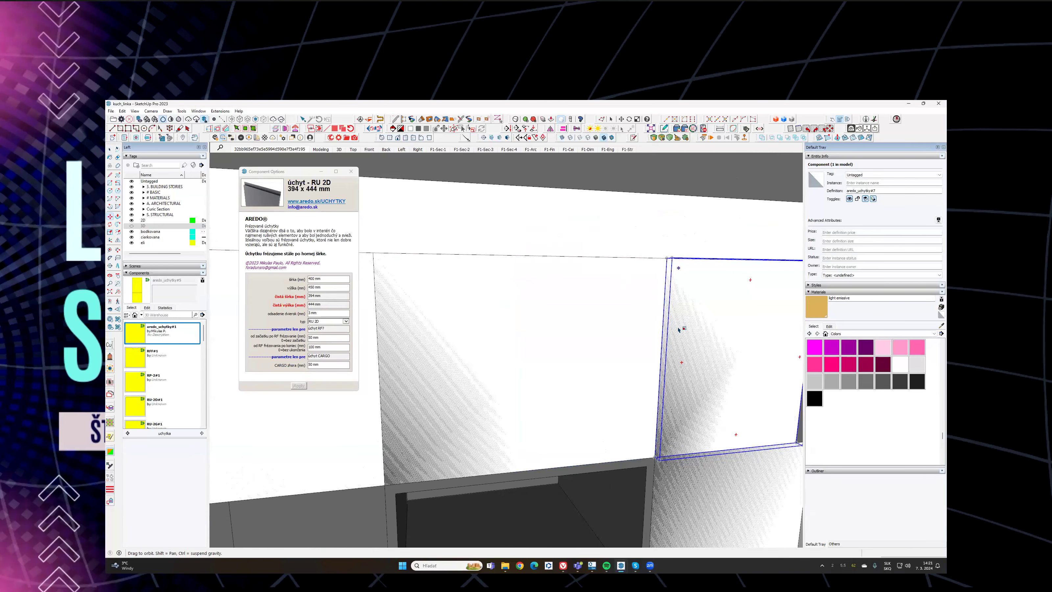
key("s")
left_click_drag(667, 338, 682, 331)
key("space")
Step: Show the 3D tag and hide the 2D tag to check the top row, and select the ramona front beside the oven column
scroll(621, 310, "down", 6)
middle_click_drag(621, 289, 547, 314)
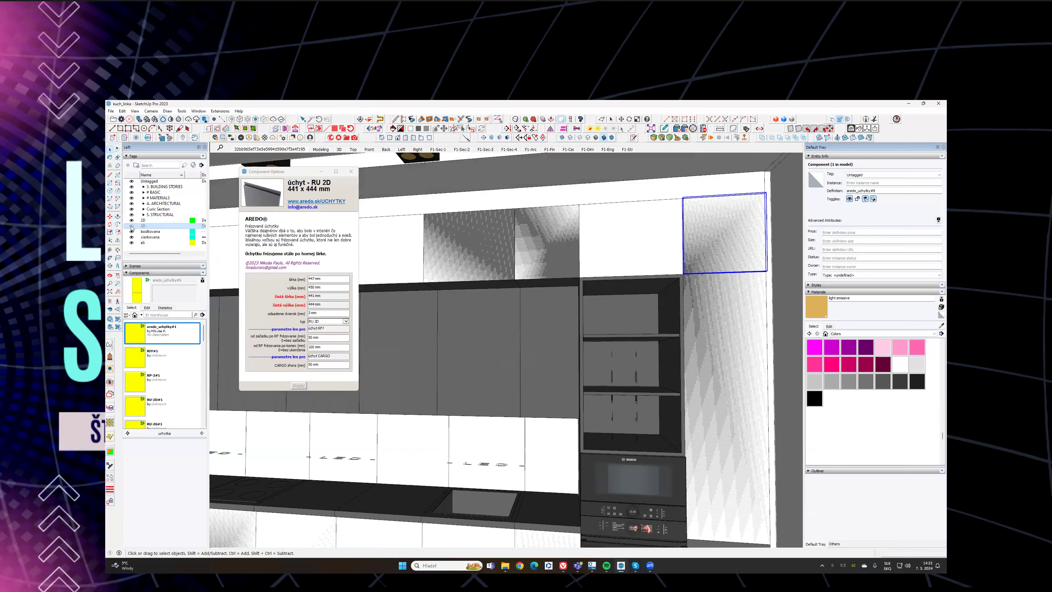
left_click(132, 226)
left_click(131, 220)
scroll(628, 229, "down", 1)
middle_click_drag(628, 229, 614, 230, "shift")
scroll(615, 230, "down", 5)
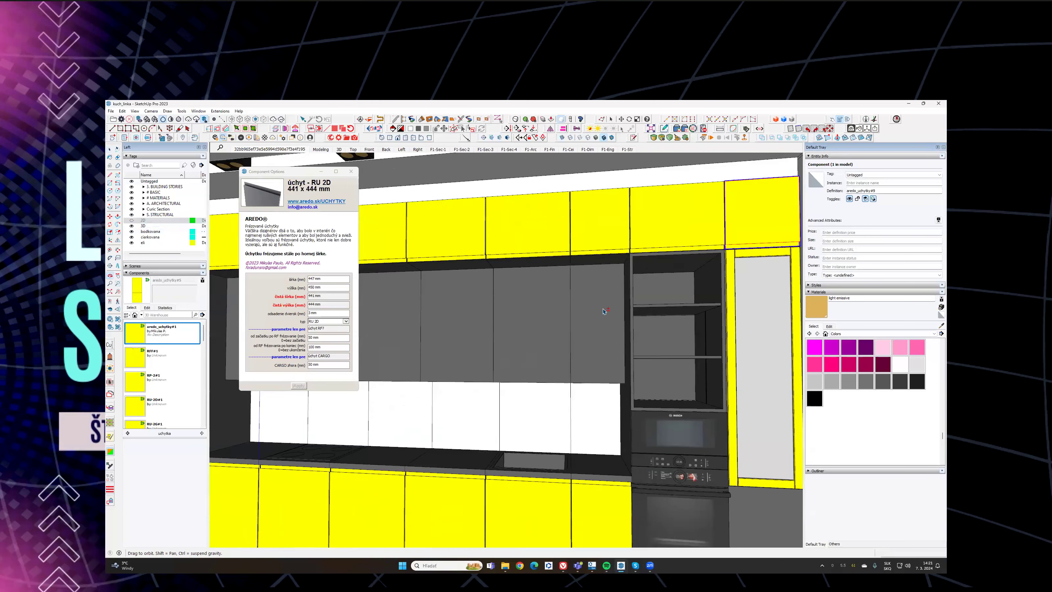
middle_click_drag(522, 291, 703, 319)
left_click(703, 318)
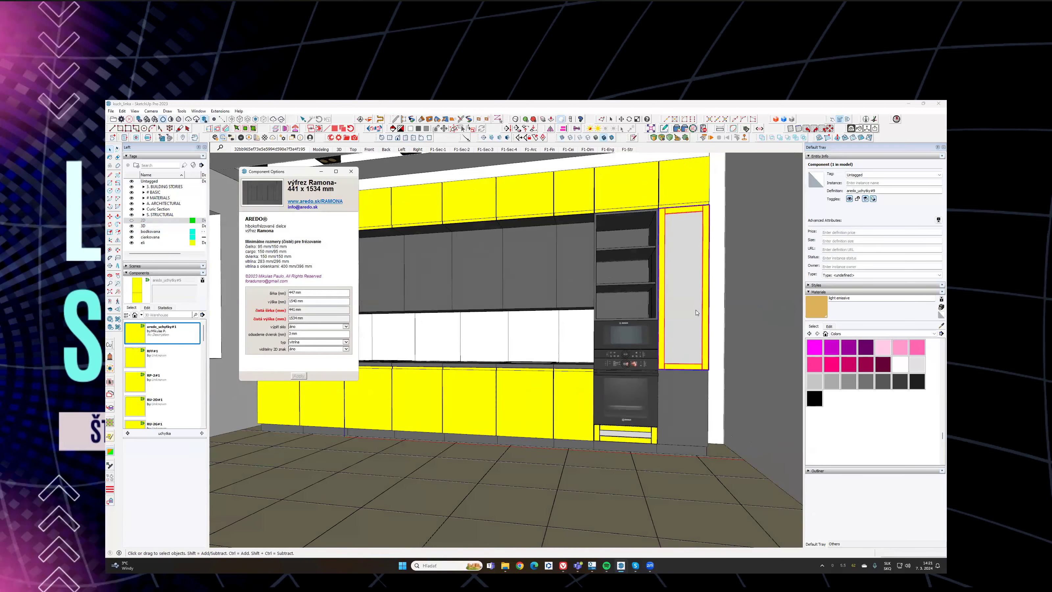
Step: Select the cargo front and the base front of the first tall cabinet, show the 2D tag and hide the 3D tag
middle_click_drag(455, 290, 563, 296, "shift")
left_click(387, 292)
middle_click_drag(429, 303, 483, 372)
left_click(480, 372, "ctrl")
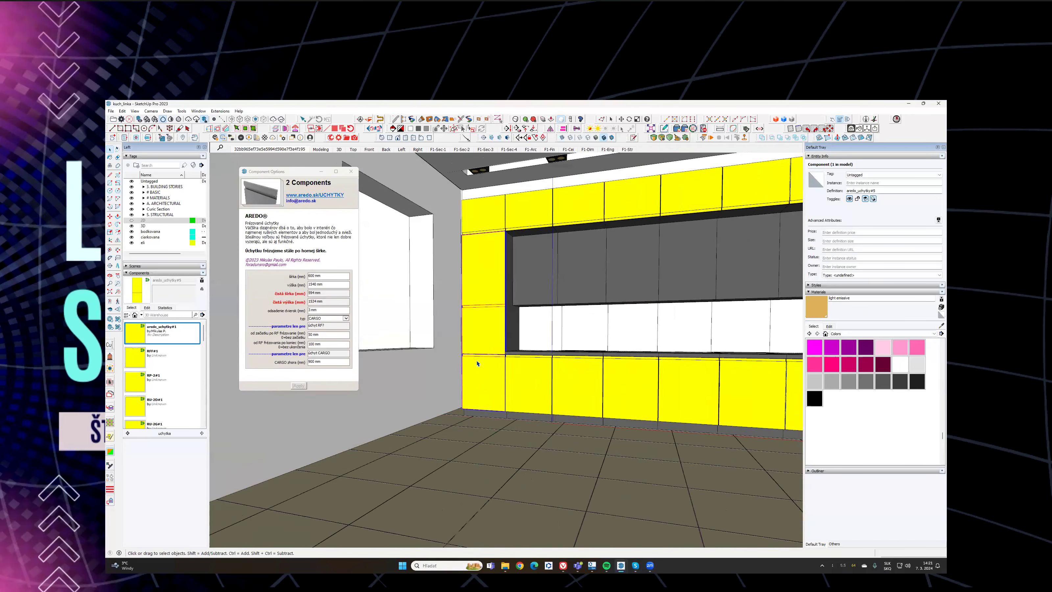
left_click(131, 220)
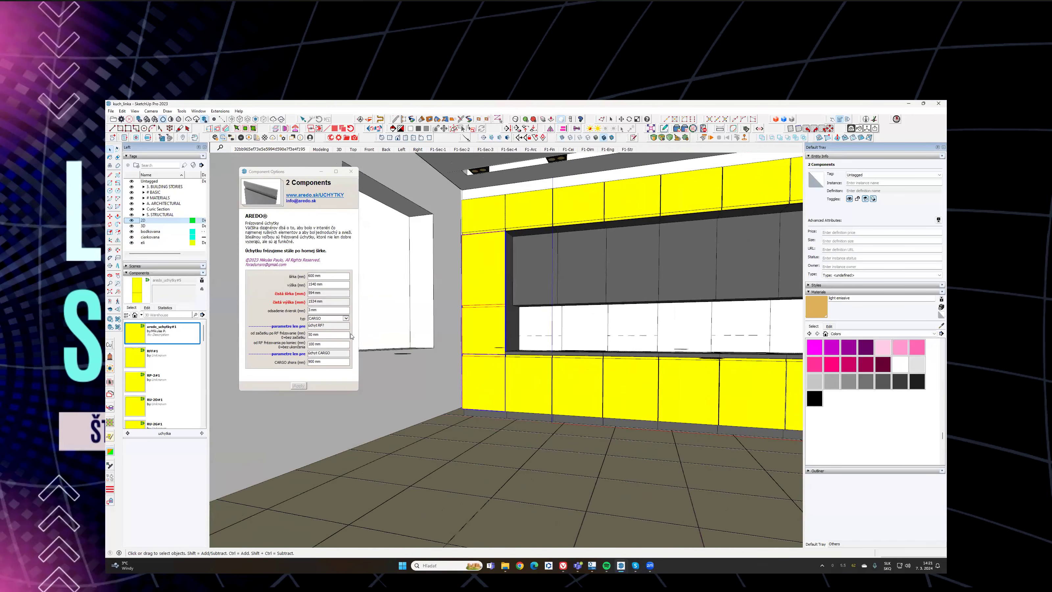
scroll(371, 367, "up", 3)
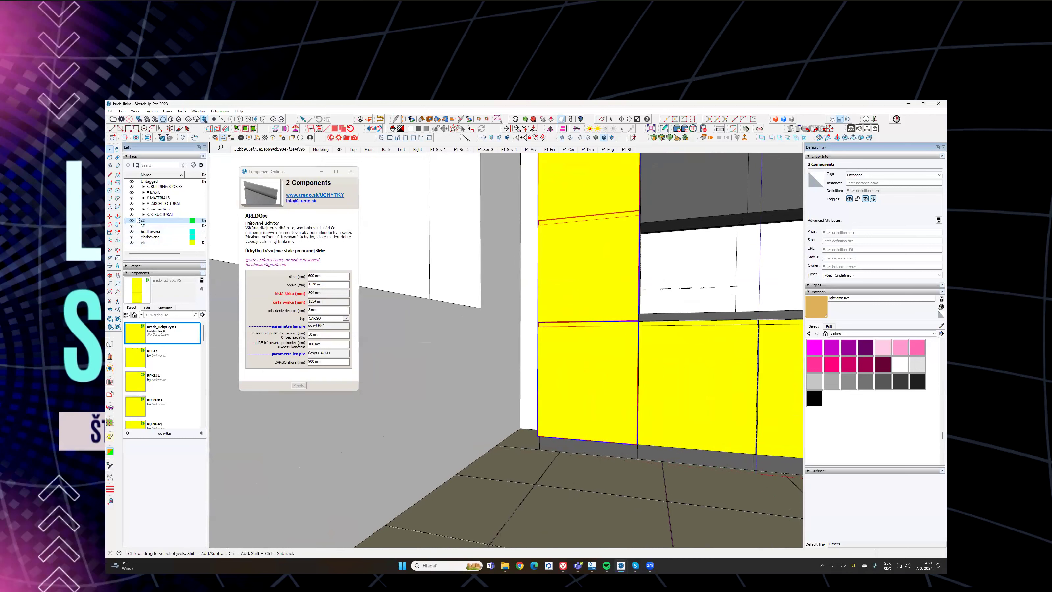
left_click(132, 221)
left_click(132, 221)
left_click(132, 222)
left_click(131, 226)
left_click(132, 220)
key("ctrl+z")
scroll(550, 435, "up", 5)
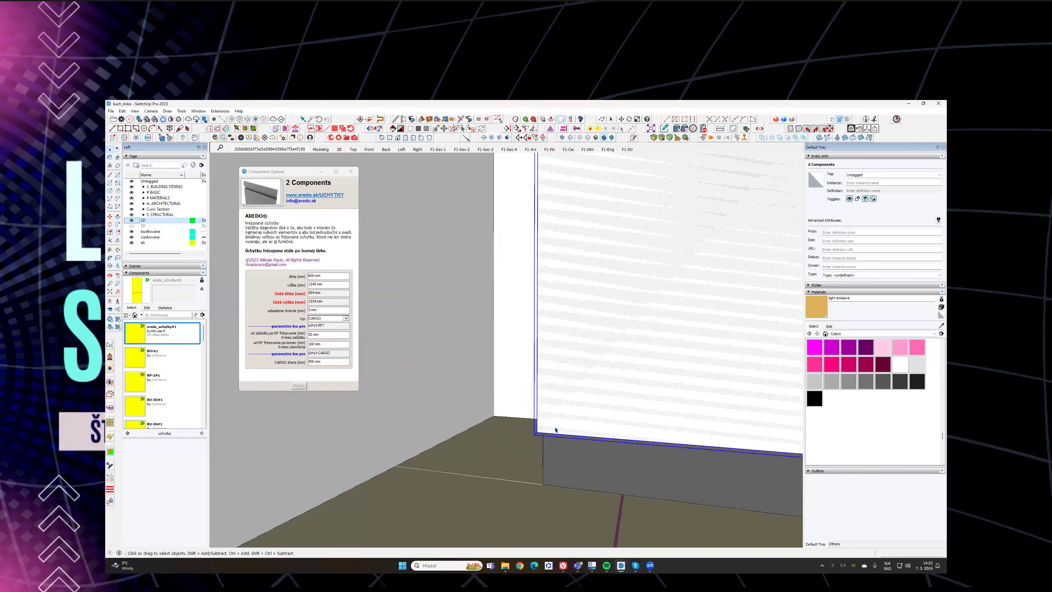
scroll(525, 437, "up", 1)
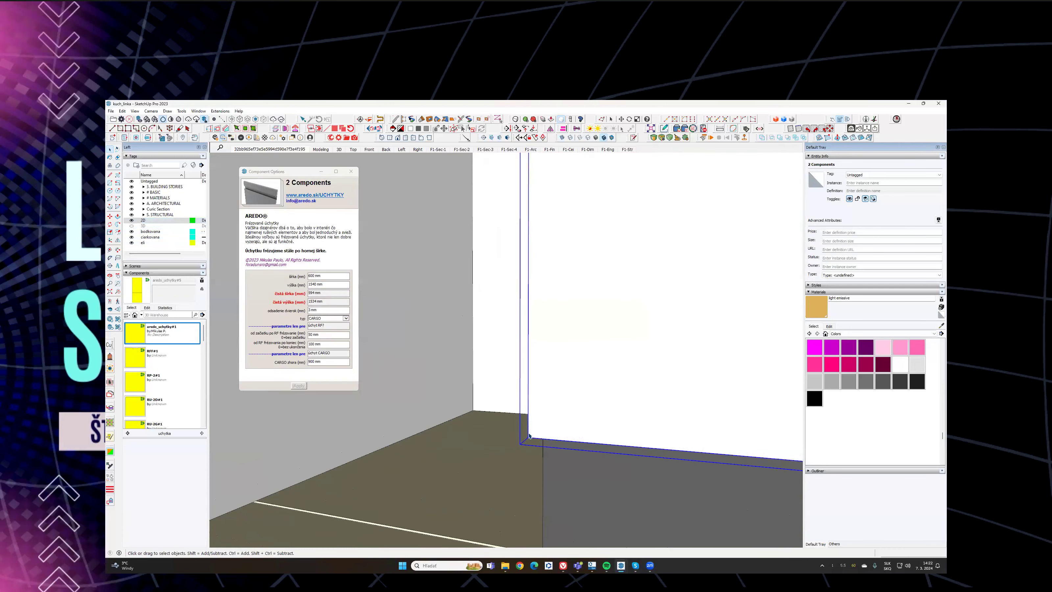
key("m")
key("ctrl")
left_click(528, 437)
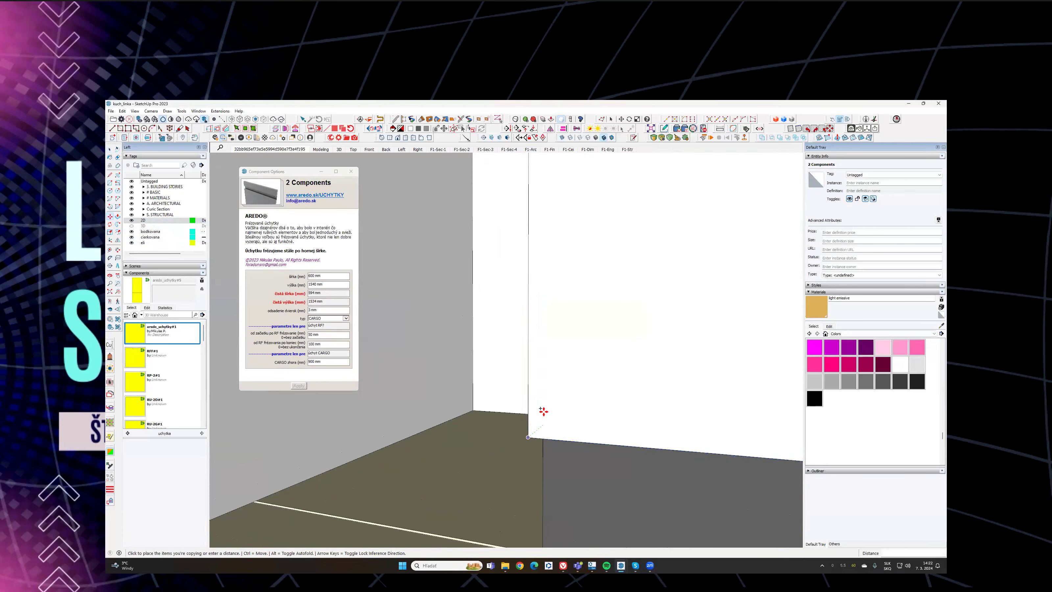
scroll(542, 408, "down", 3)
scroll(565, 357, "down", 5)
scroll(629, 371, "down", 5)
middle_click_drag(629, 371, 504, 357)
key("space")
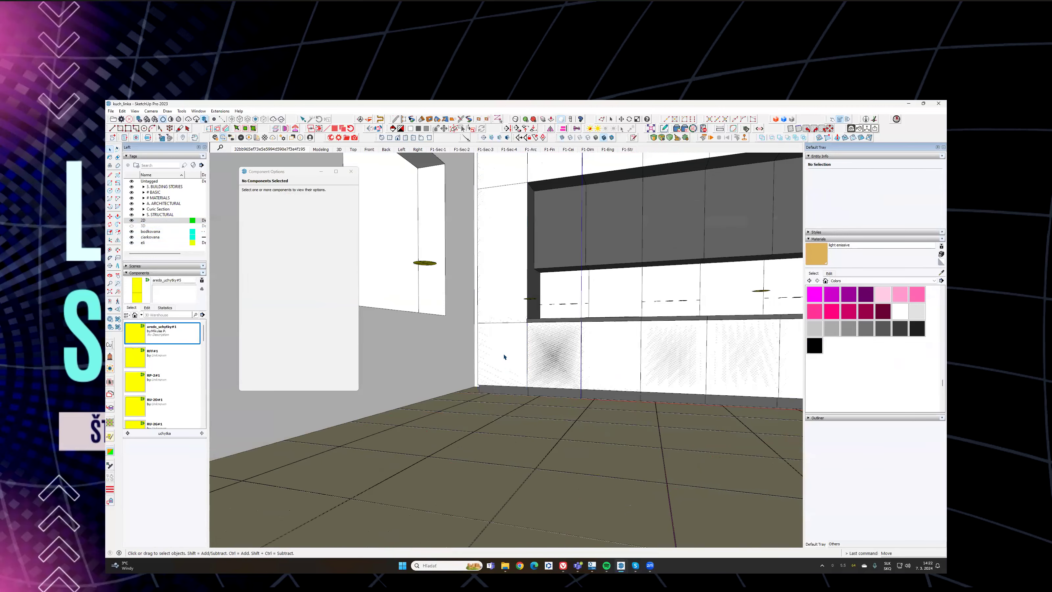
Step: Copy the cargo front and the base front below it from the first tall cabinet to the tall cabinet beyond the oven
left_click(503, 357)
left_click(510, 239, "shift")
key("m")
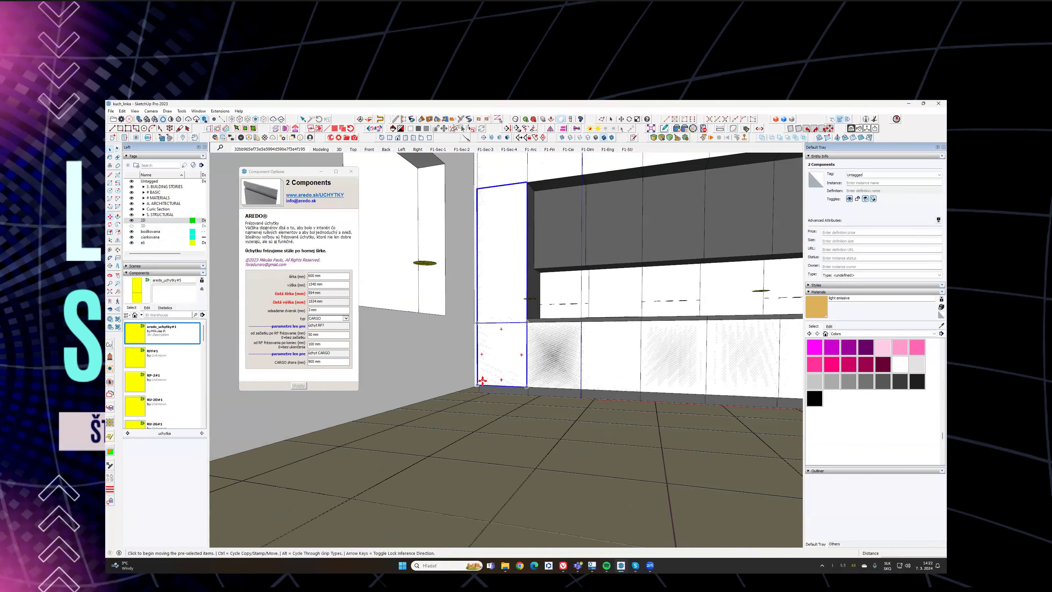
scroll(476, 388, "up", 5)
left_click(476, 386)
scroll(483, 385, "down", 3)
key("ctrl")
middle_click_drag(648, 324, 484, 334, "shift")
middle_click_drag(622, 342, 460, 348, "shift")
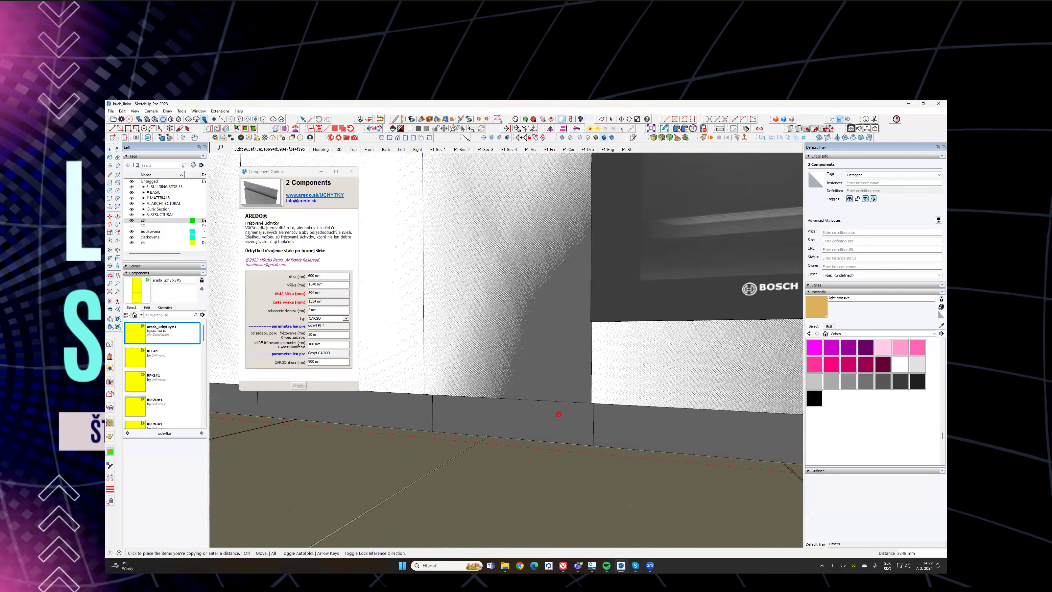
middle_click_drag(737, 421, 556, 427, "shift")
left_click(557, 428)
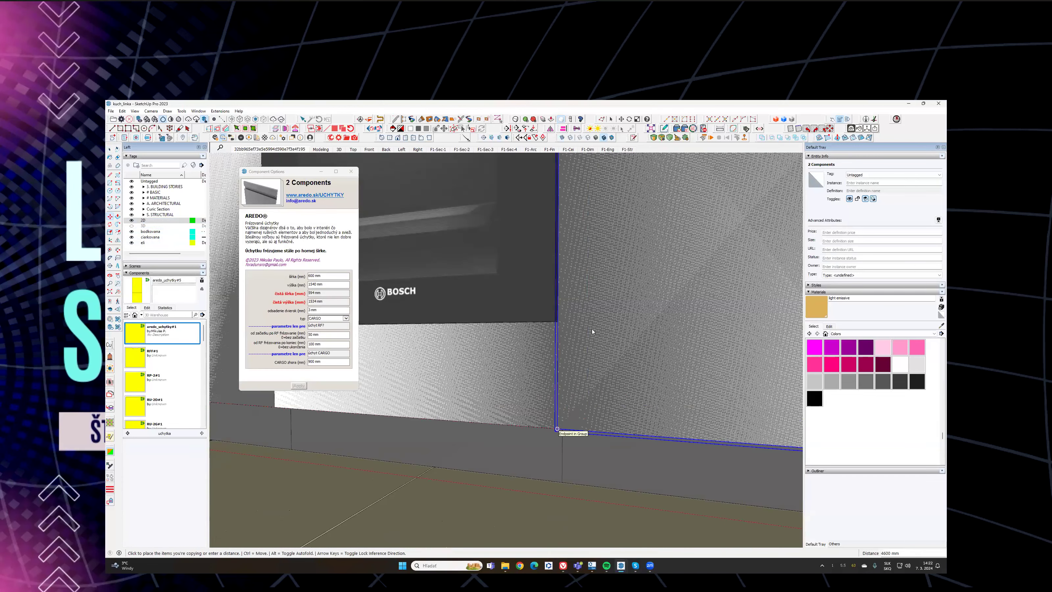
scroll(592, 331, "down", 4)
left_click(611, 334)
Step: Scale the copied cargo front to a net width of 441 mm to fit the last tall cabinet
key("space")
left_click(621, 232)
scroll(630, 266, "up", 4)
key("s")
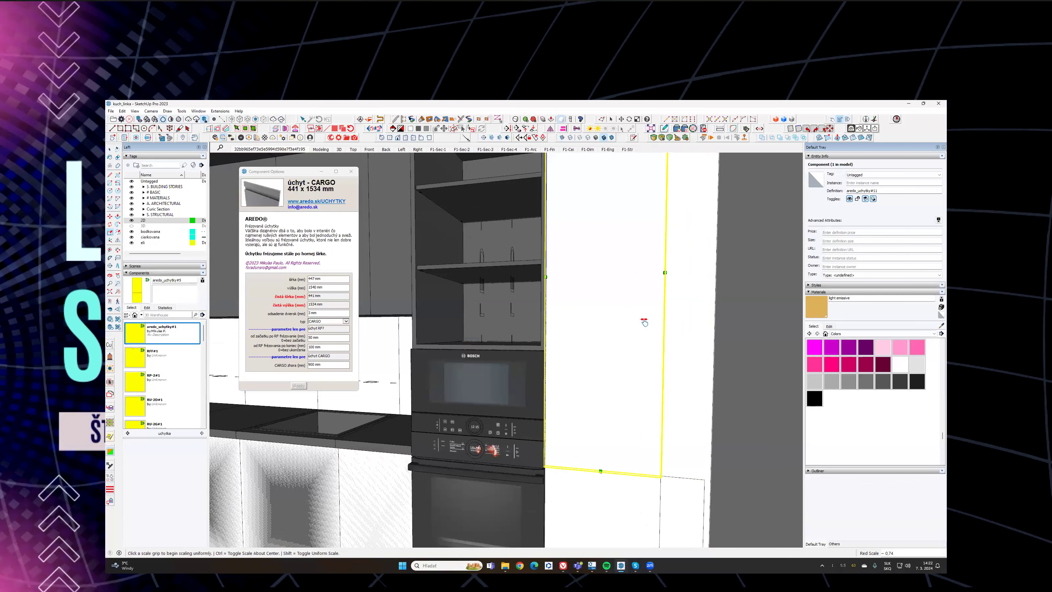
Step: Scale the copied base front beneath it narrower to match the width of the last tall cabinet
middle_click_drag(658, 477, 658, 418, "shift")
key("space")
left_click(679, 445)
key("s")
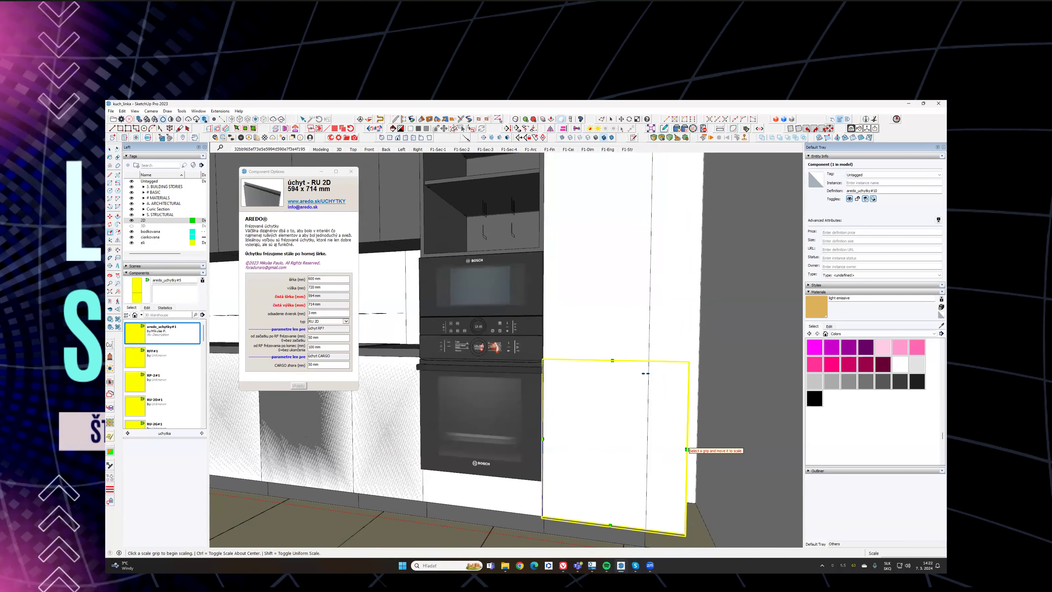
Step: Scale the handle front beside the oven narrower to fit its cabinet, 447 mm wide
left_click(686, 449)
left_click(617, 388)
scroll(617, 385, "down", 2)
middle_click_drag(679, 354, 636, 348)
Step: Hide the 2D tag and show the 3D tag so the kitchen displays its solid fronts
left_click(131, 220)
left_click(131, 226)
middle_click_drag(700, 323, 731, 416)
scroll(644, 309, "down", 4)
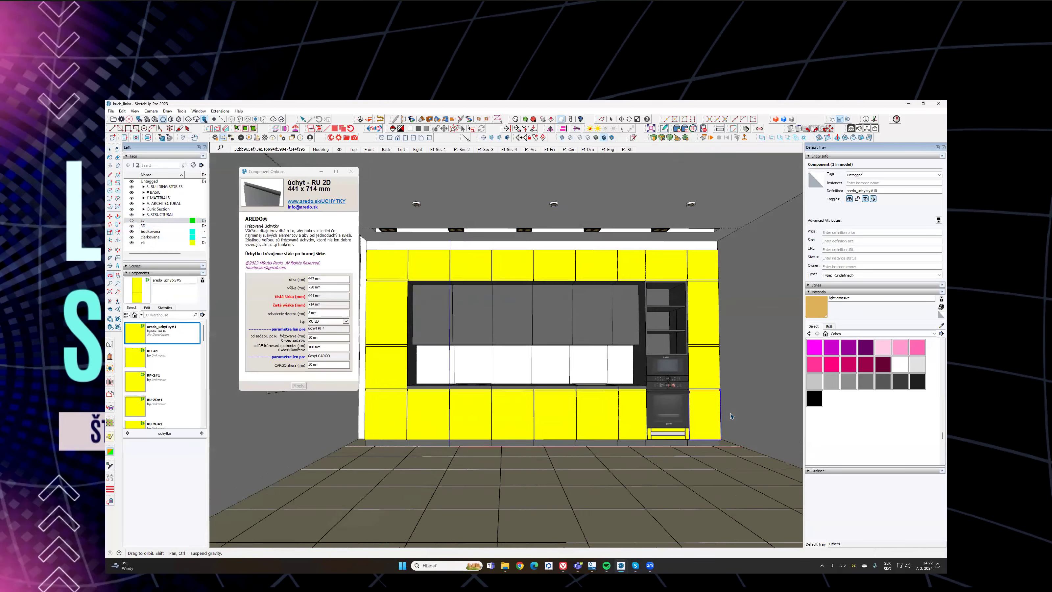
Step: Delete the framed Ramona drawer front under the built-in oven
left_click(667, 431)
scroll(687, 421, "up", 3)
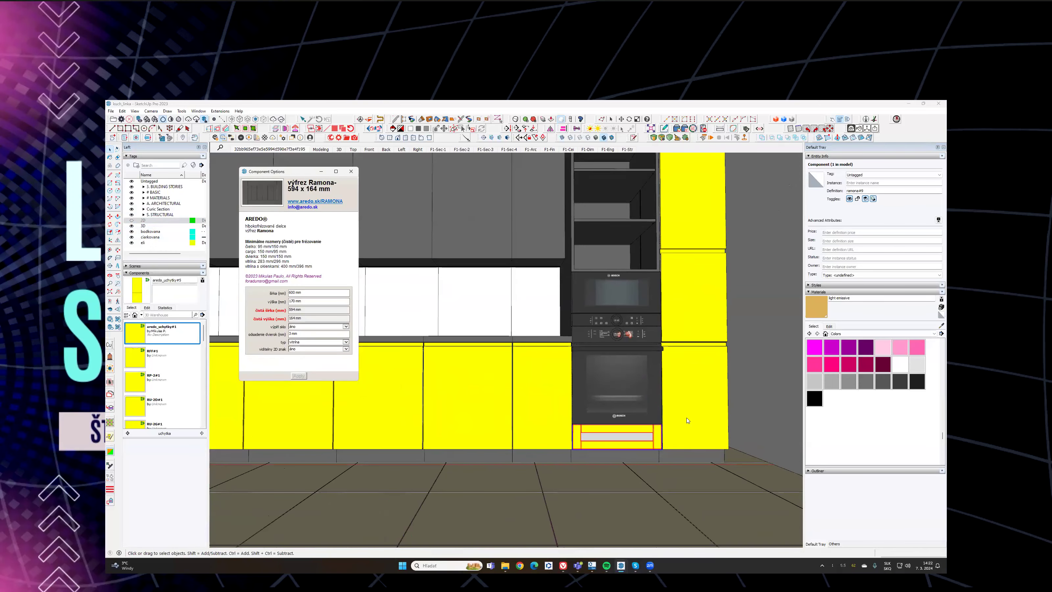
mouse_move(633, 416)
middle_mouse_down("shift")
mouse_move(660, 382)
mouse_move(648, 397)
middle_mouse_up("shift")
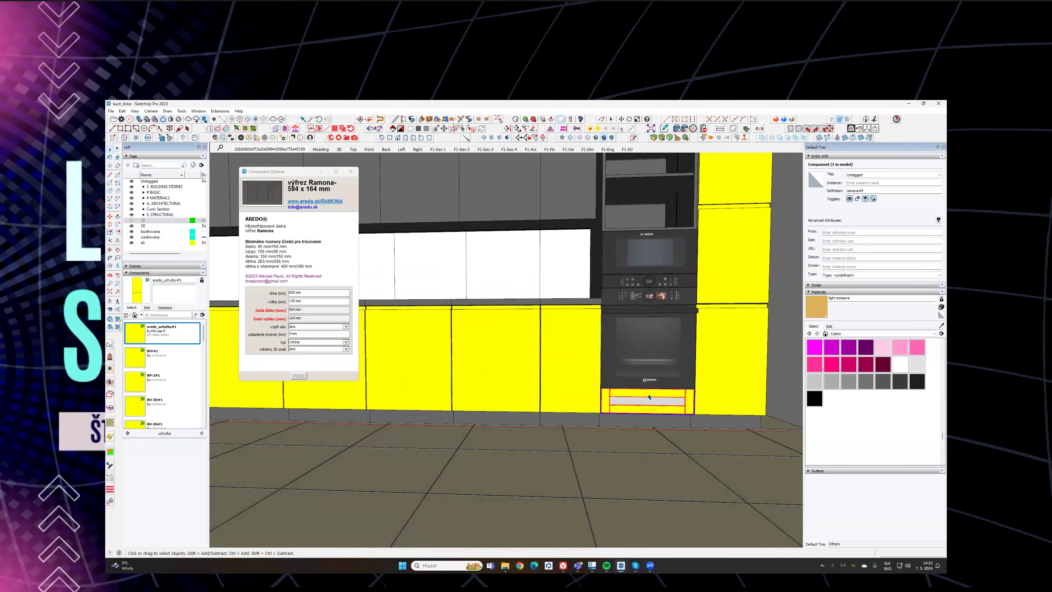
key("Delete")
Step: Insert the smooth ram75_h#1 front from the aredo collection at the lower corner of the opening under the oven
left_click(127, 433)
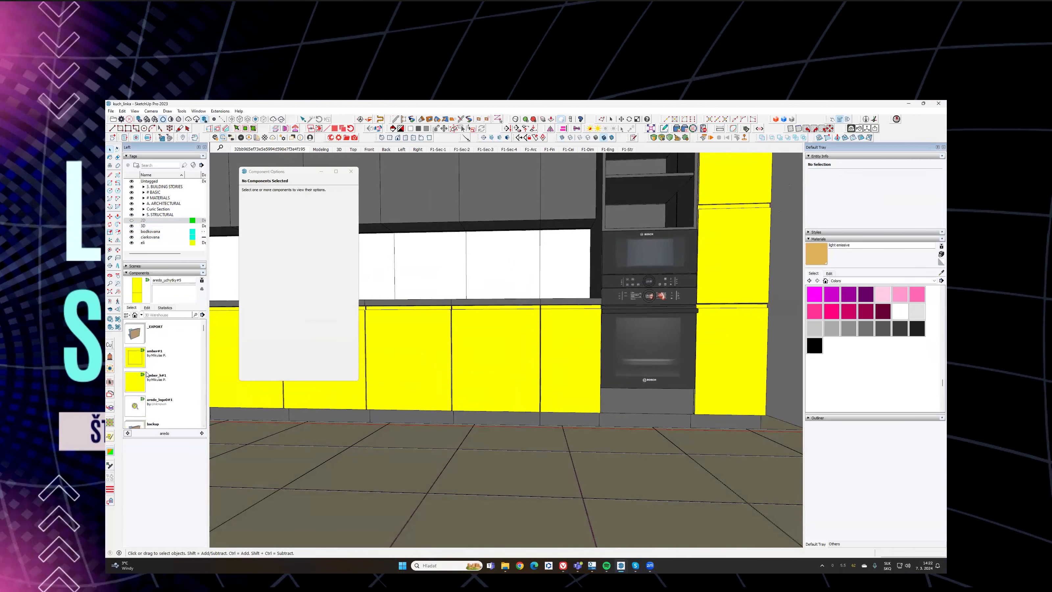
scroll(145, 360, "down", 10)
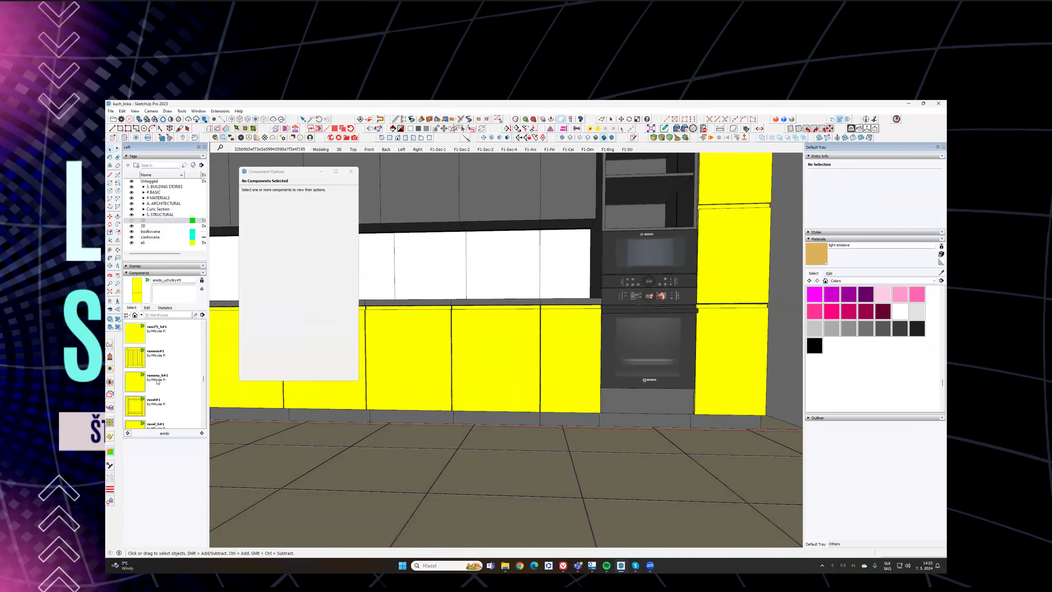
left_click(138, 334)
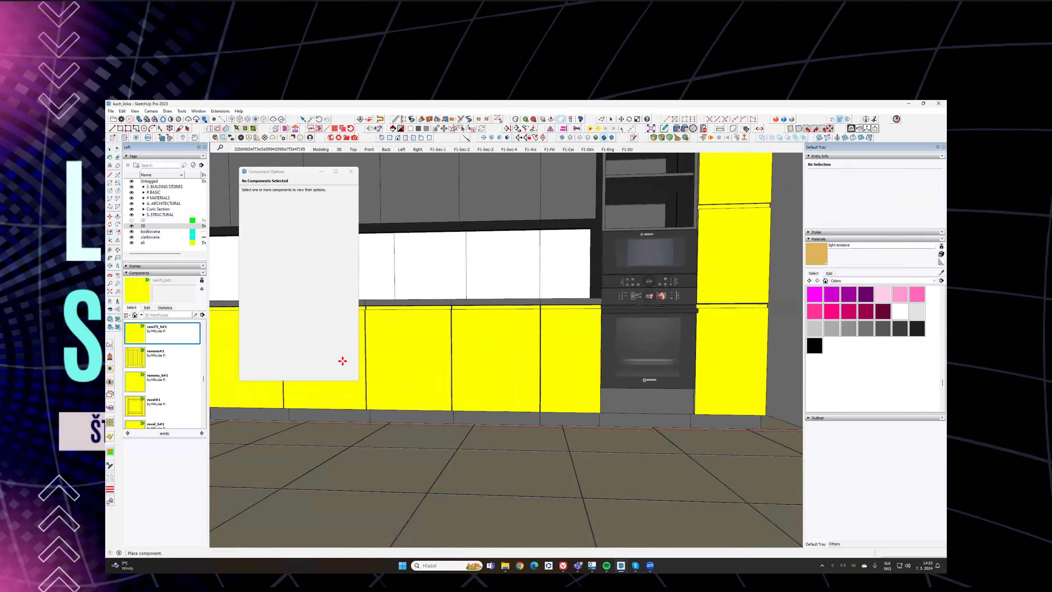
left_click(643, 383)
scroll(621, 352, "up", 5)
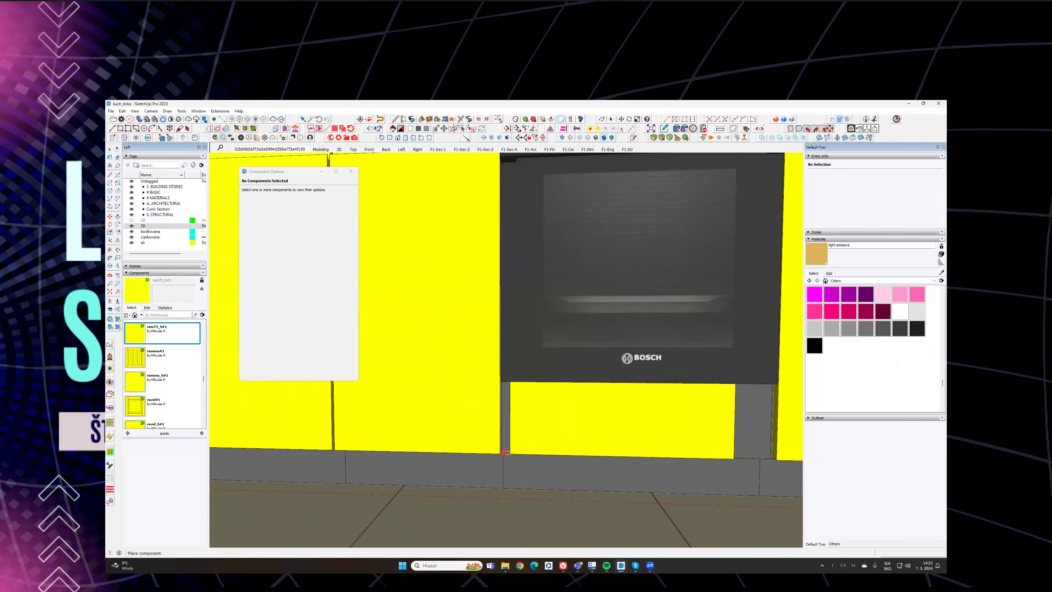
Step: Scale the new front under the oven to 170 mm high and 600 mm wide to fill the opening
key("s")
scroll(628, 269, "down", 5)
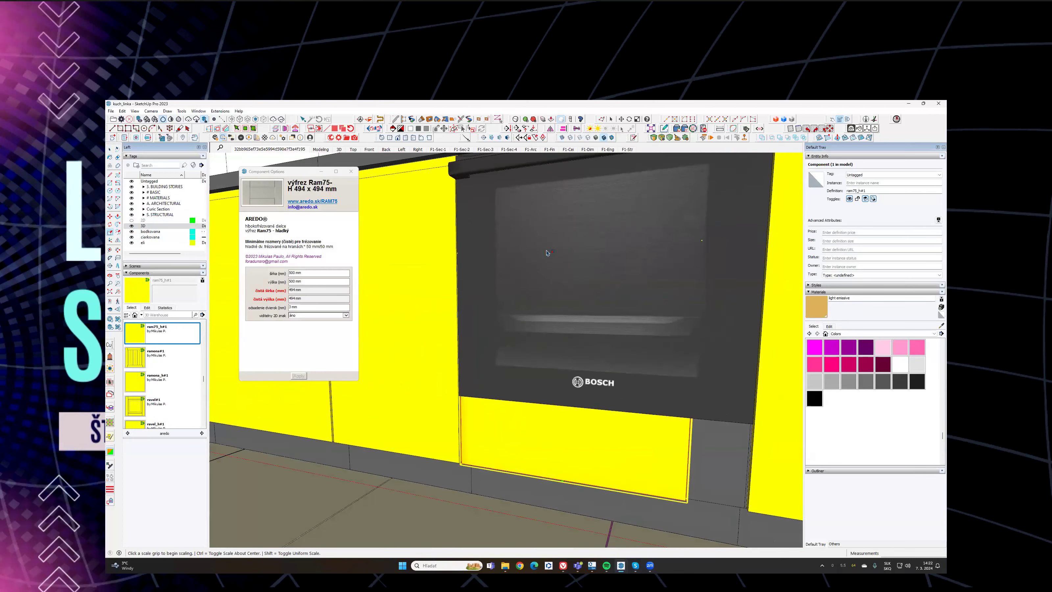
left_click(547, 256)
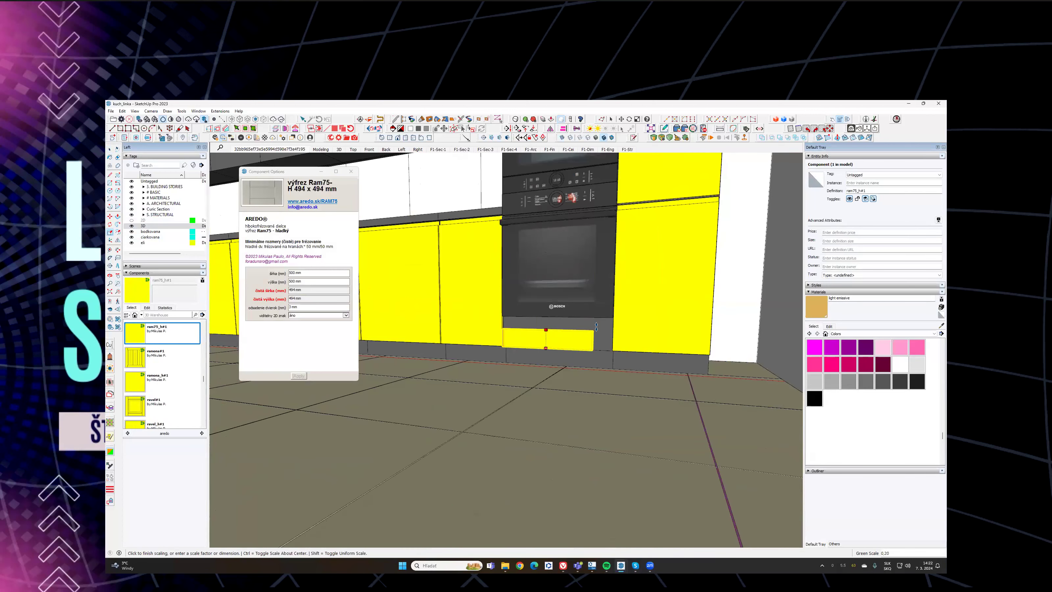
scroll(614, 293, "up", 6)
scroll(614, 292, "down", 4)
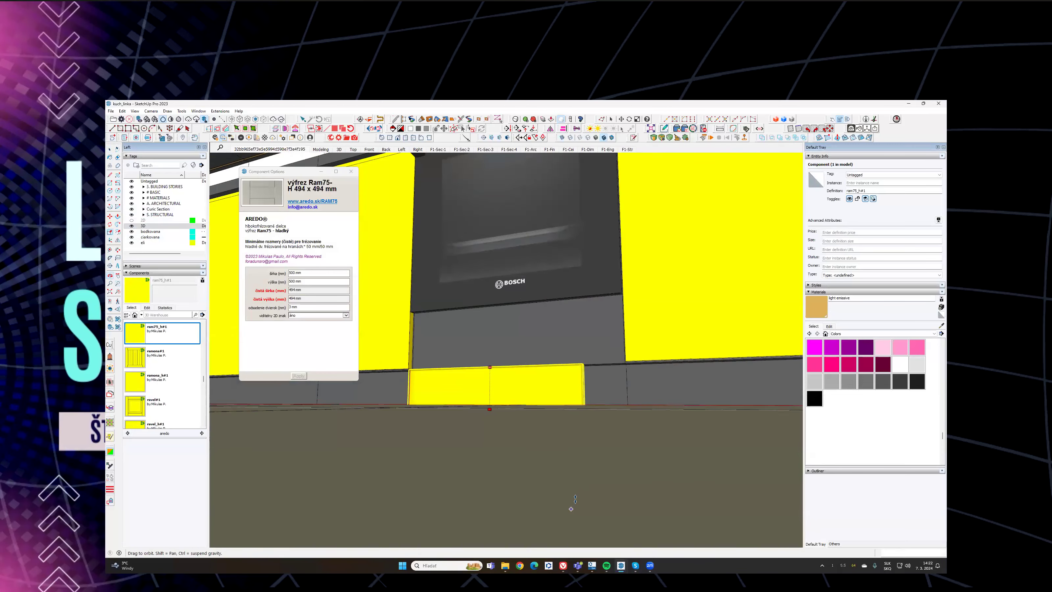
left_click(622, 291)
scroll(622, 291, "down", 3)
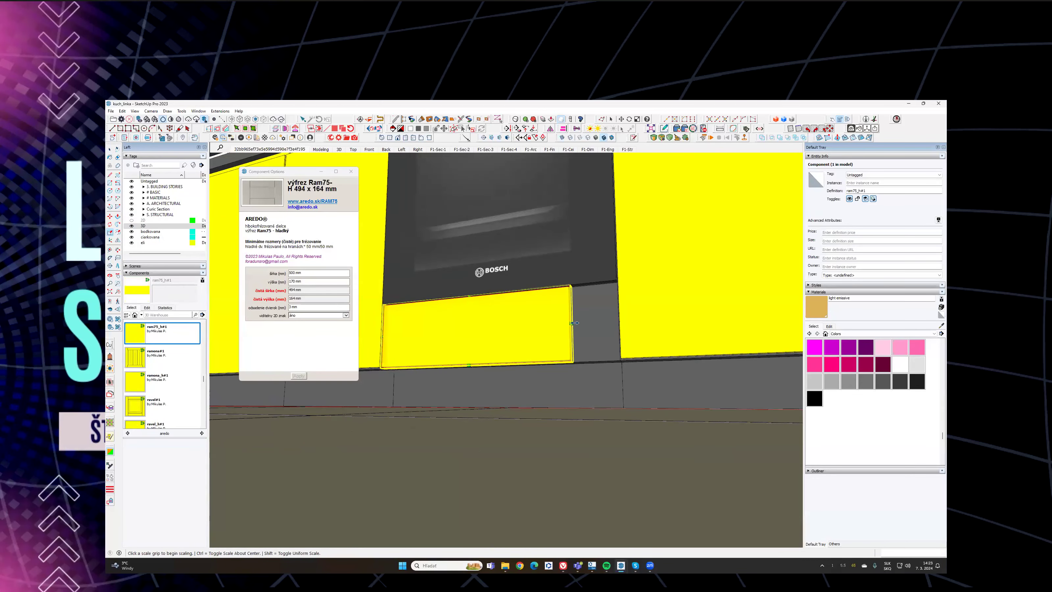
middle_click_drag(622, 291, 629, 361)
left_click(629, 360)
key("space")
Step: Examine the gaps between the lower fronts and compare the whole kitchen with the reference photo scene
scroll(621, 356, "up", 5)
middle_click_drag(580, 348, 524, 342)
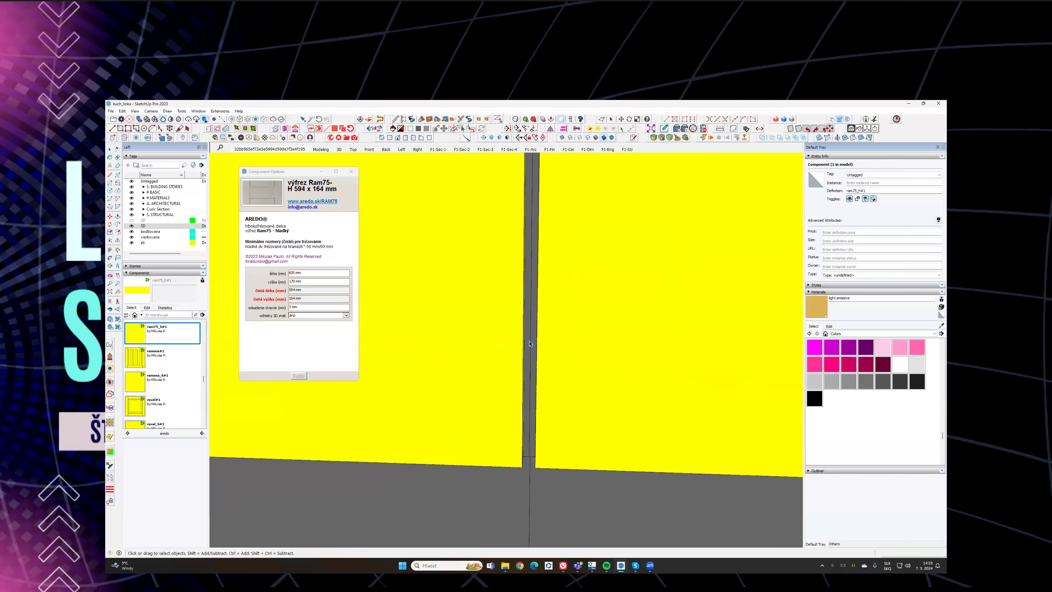
scroll(520, 343, "down", 8)
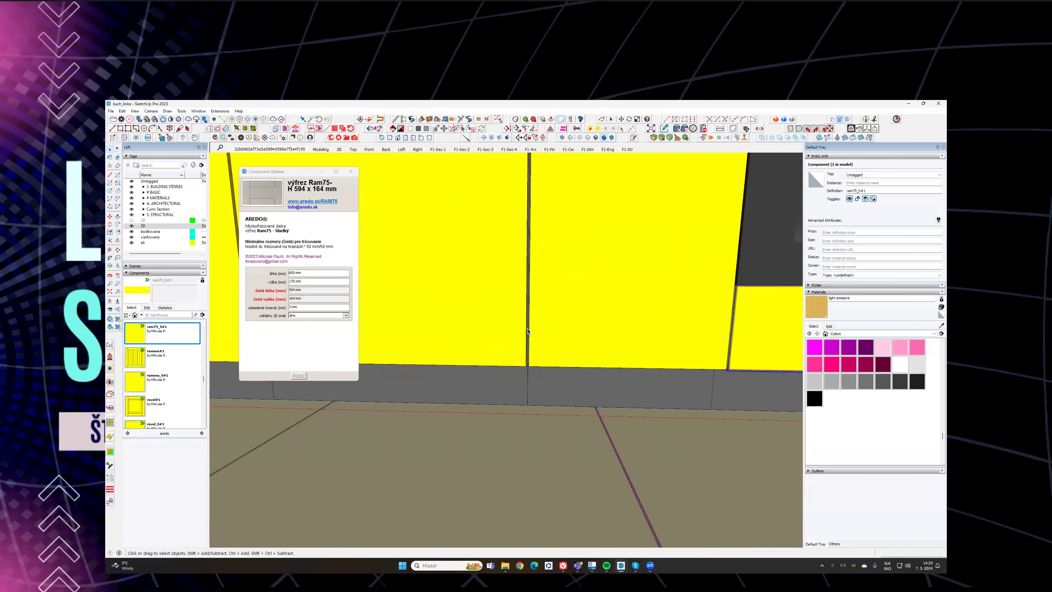
middle_click_drag(578, 348, 621, 481)
scroll(547, 369, "down", 2)
middle_click_drag(547, 369, 540, 353, "shift")
scroll(541, 353, "down", 4)
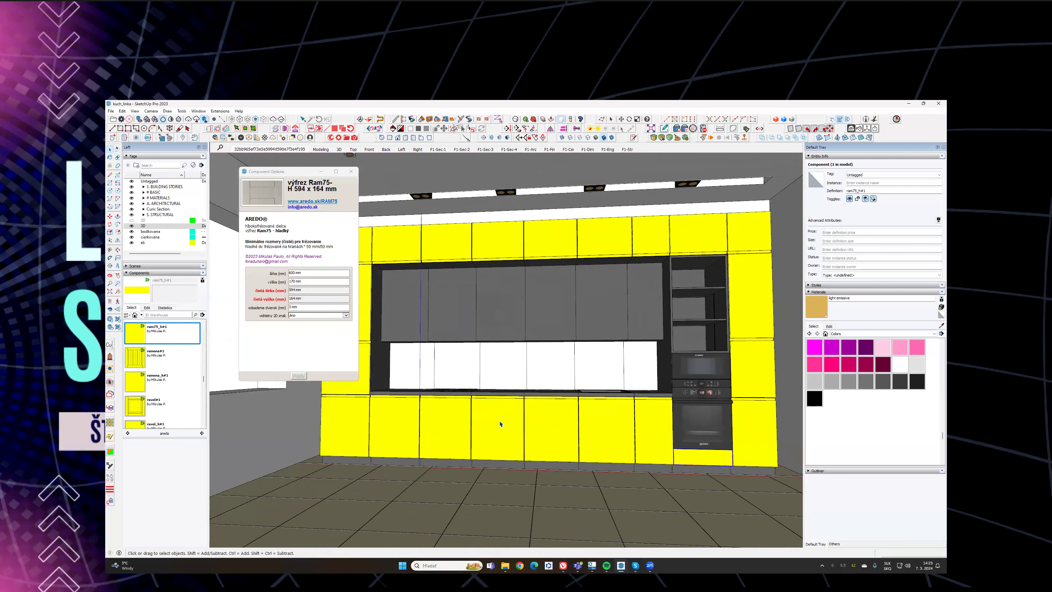
left_click(277, 150)
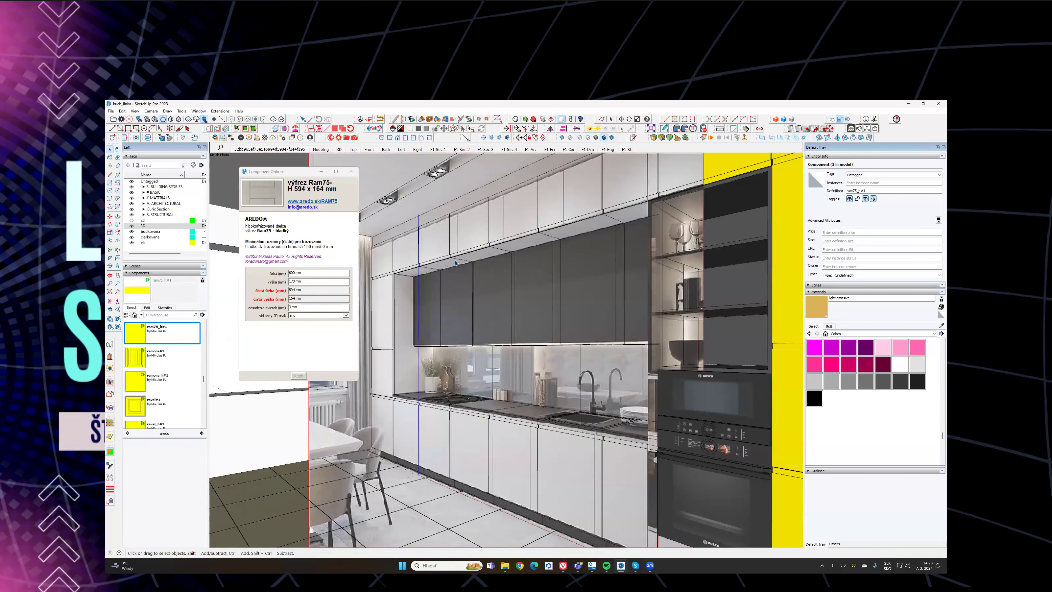
Step: Sample the aredo material from the kitchen fronts and recolour it from yellow to a muted sage green
middle_click_drag(484, 357, 579, 359)
key("b")
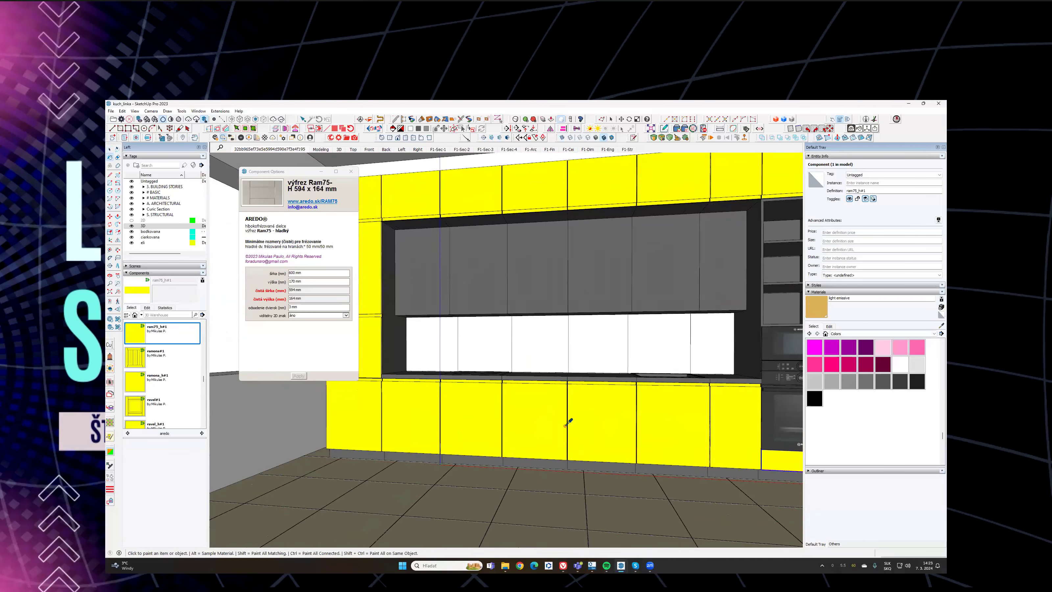
left_click(545, 404, "alt")
left_click(829, 326)
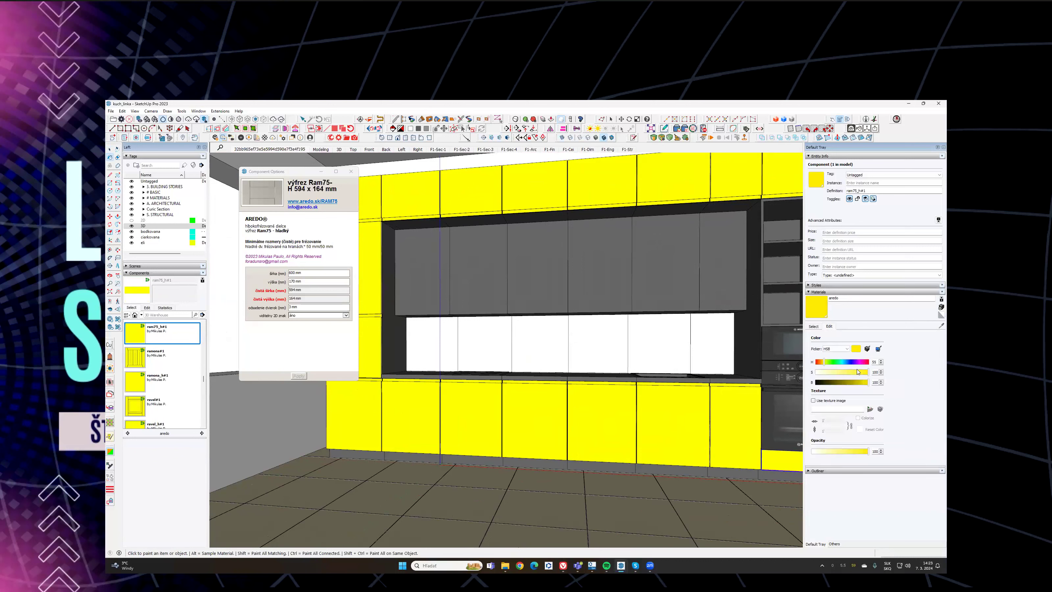
mouse_move(832, 372)
left_mouse_down()
mouse_move(822, 373)
mouse_move(832, 365)
mouse_move(855, 385)
mouse_move(846, 385)
left_mouse_up()
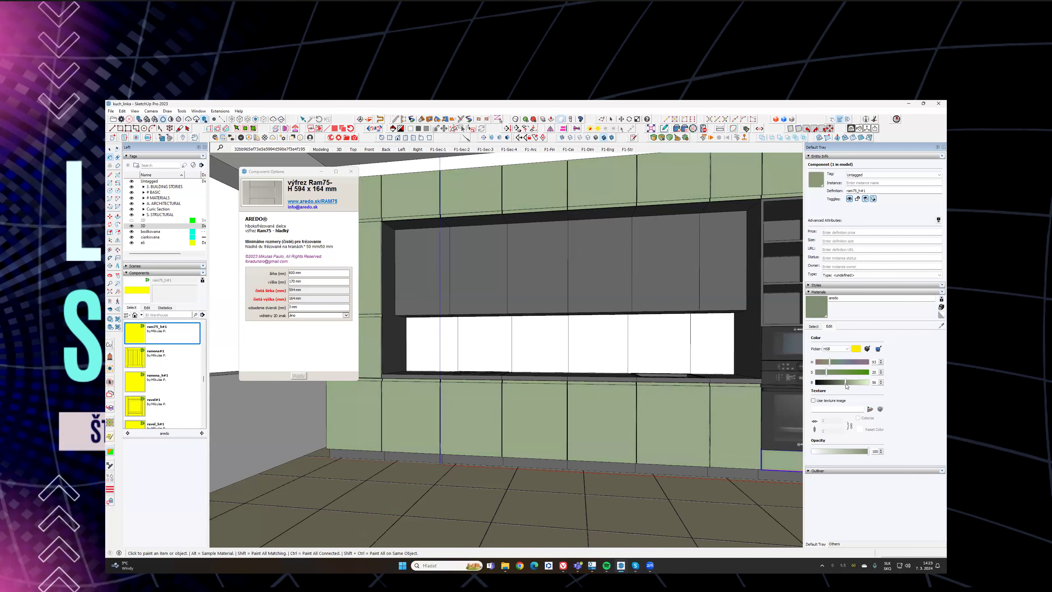
middle_click_drag(523, 330, 397, 389)
middle_click_drag(727, 349, 834, 374)
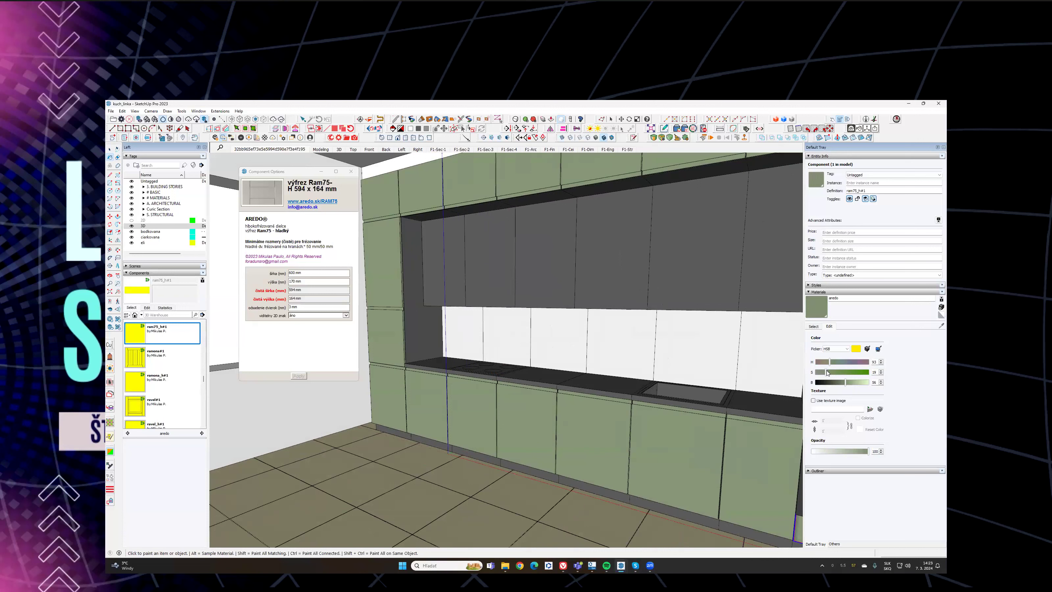
left_click_drag(847, 381, 849, 383)
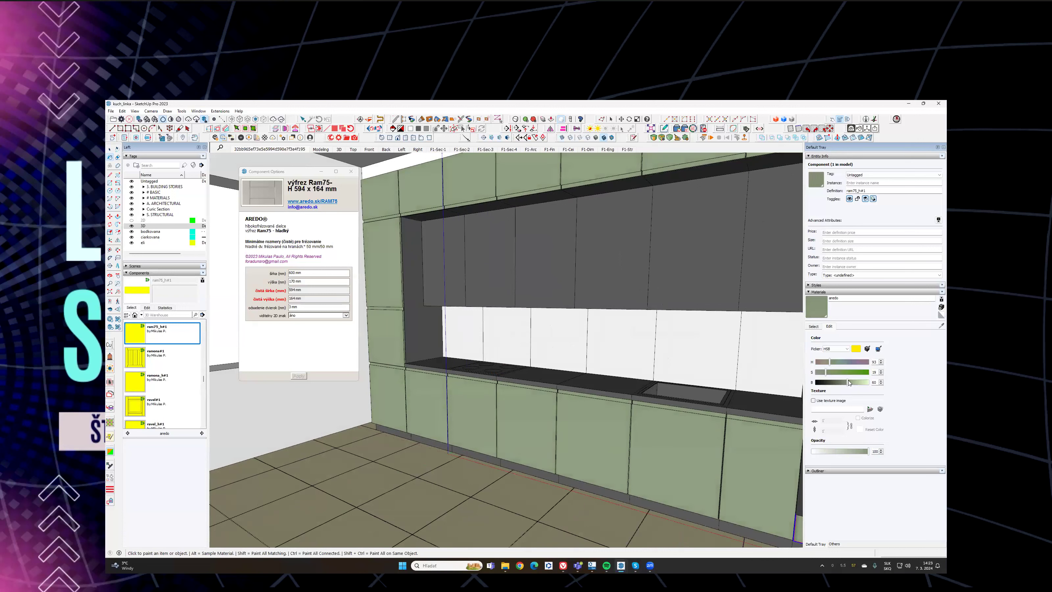
Step: Start Enscape, place its reduced window beside the model and synchronise the render with the model view
left_click(215, 137)
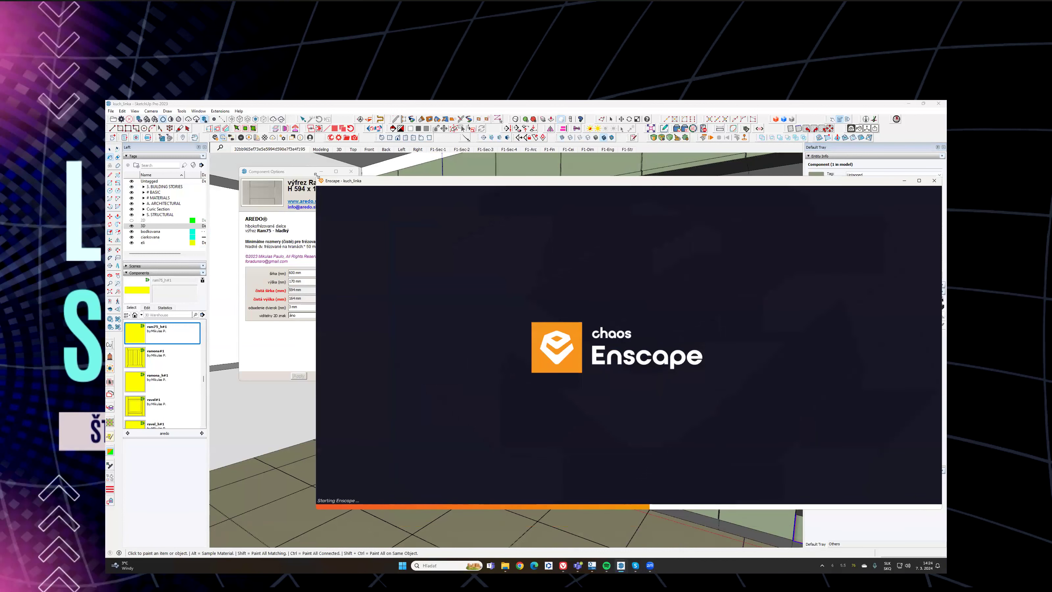
left_click_drag(663, 285, 637, 214)
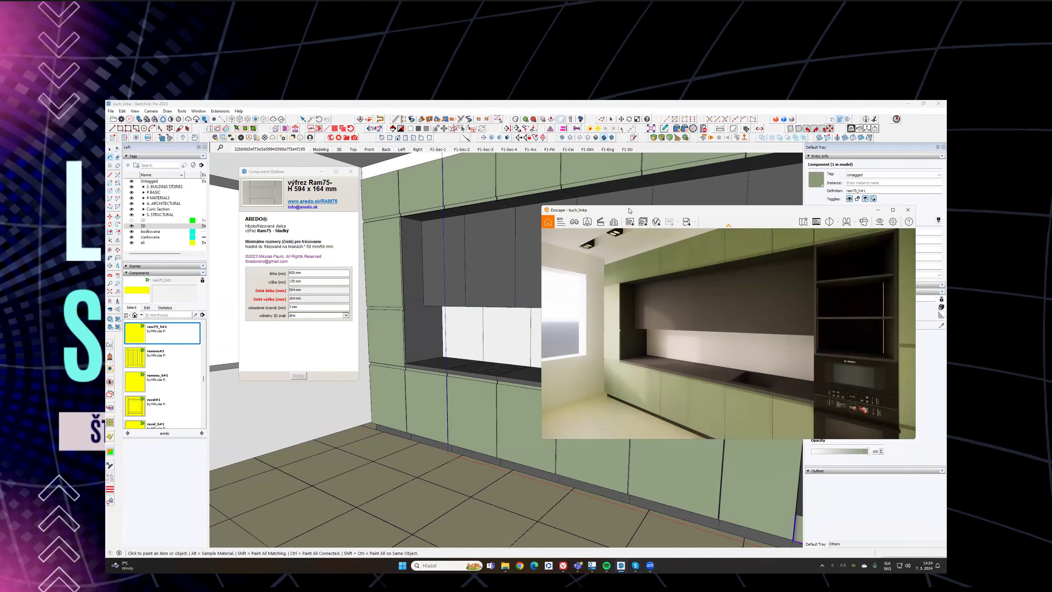
left_click_drag(629, 210, 147, 314)
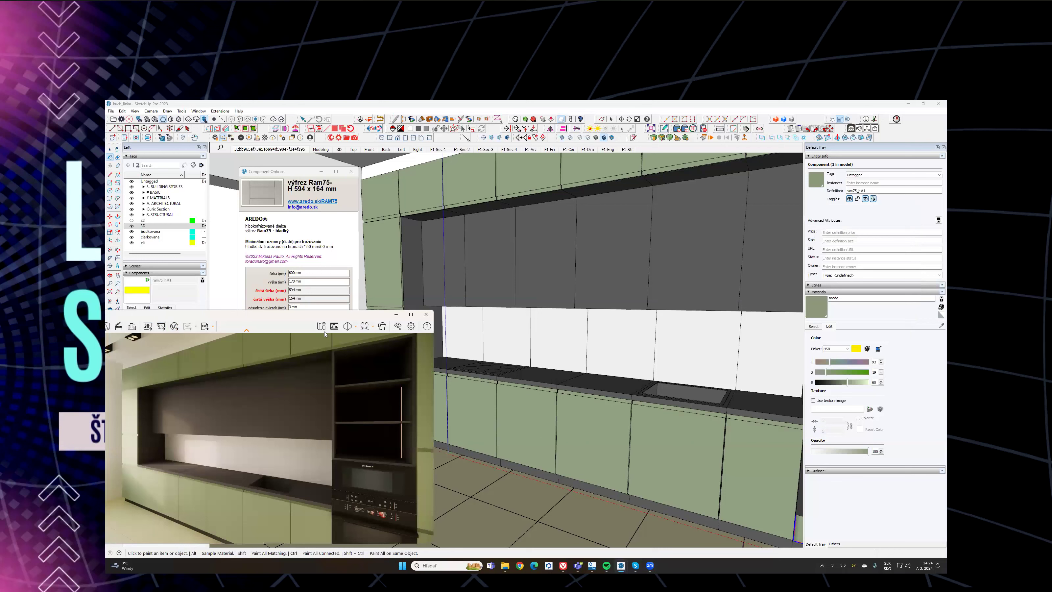
middle_click_drag(621, 321, 371, 201)
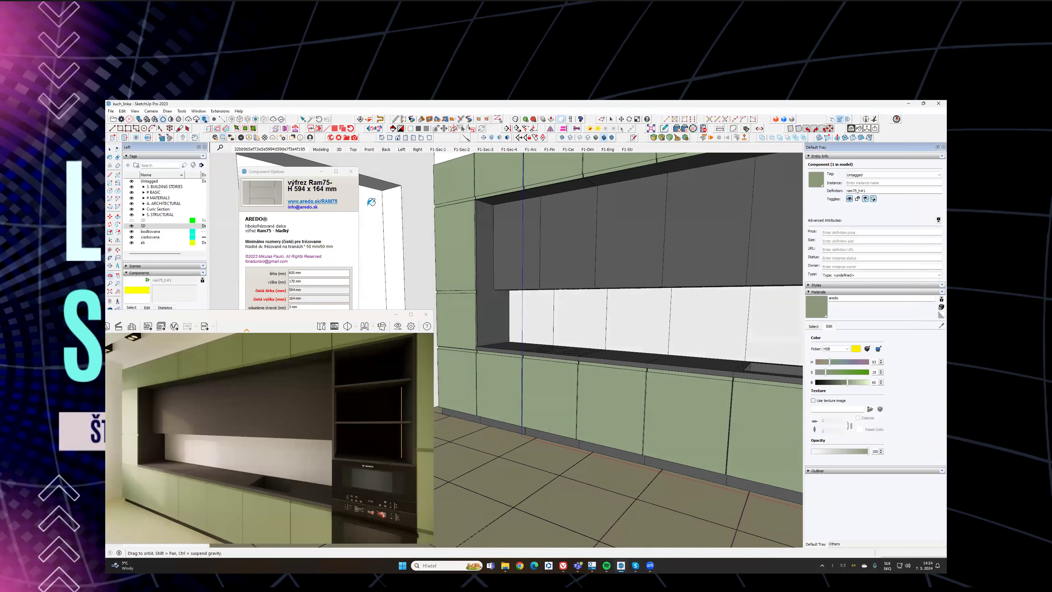
left_click(232, 138)
Step: Make the aredo material a more saturated green, using a close view of the lower cabinets
scroll(579, 352, "up", 3)
middle_click_drag(579, 352, 559, 269)
left_click_drag(847, 382, 847, 385)
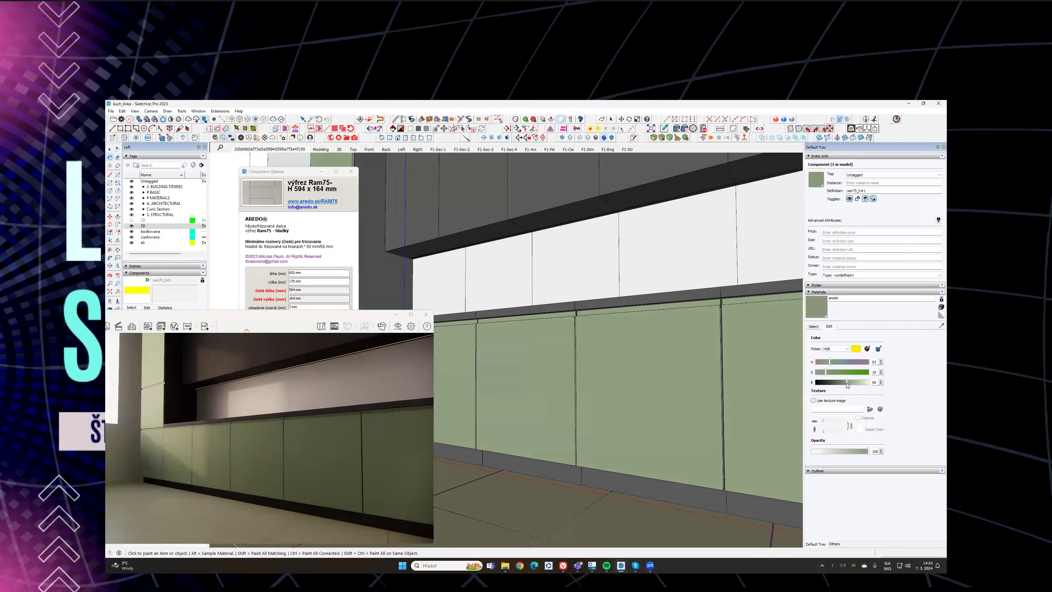
left_click_drag(846, 385, 833, 373)
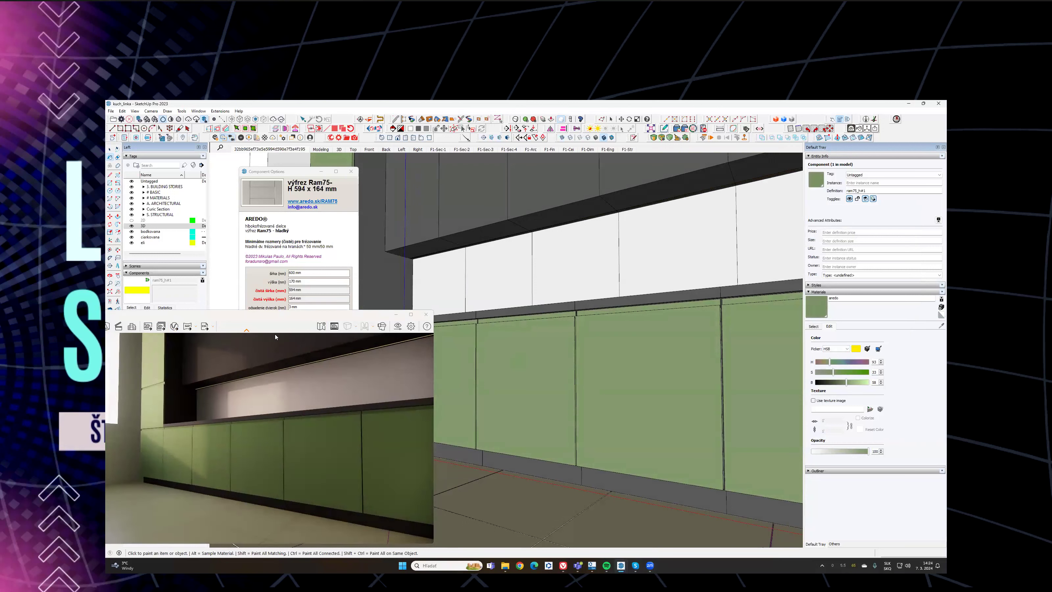
Step: Change the time of day in the Enscape render to relight the green kitchen fronts
left_click_drag(276, 315, 331, 278)
right_click_drag(311, 389, 361, 390, "shift")
key("u")
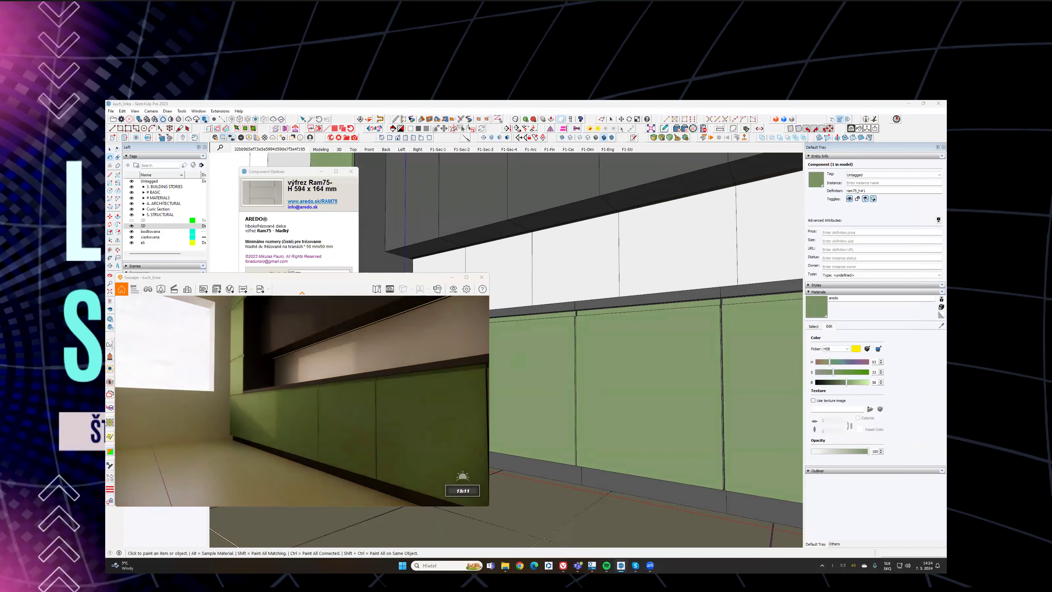
right_click_drag(302, 348, 305, 348, "shift")
Step: Inspect the green fronts across the whole kitchen in the render and minimise the Enscape window
left_click_drag(324, 277, 397, 233)
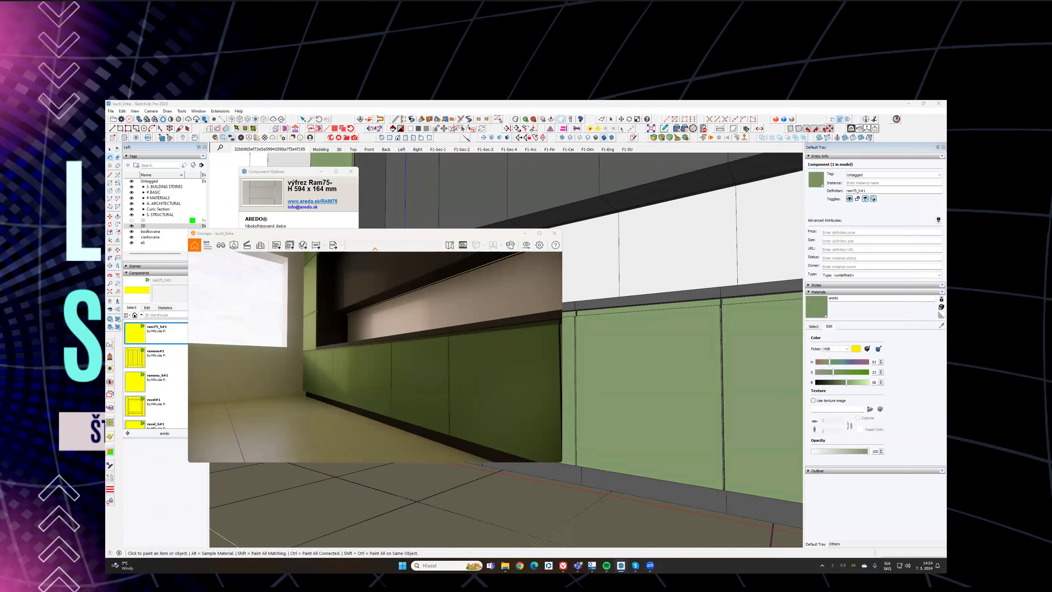
right_click_drag(356, 340, 405, 356)
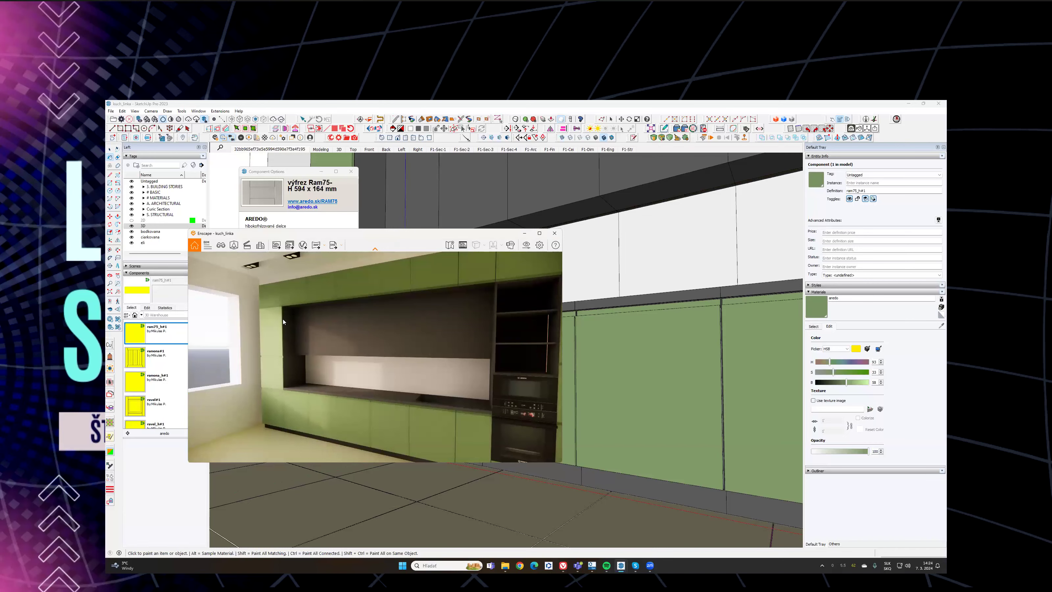
left_click_drag(399, 235, 282, 319)
middle_click_drag(539, 307, 597, 313, "shift")
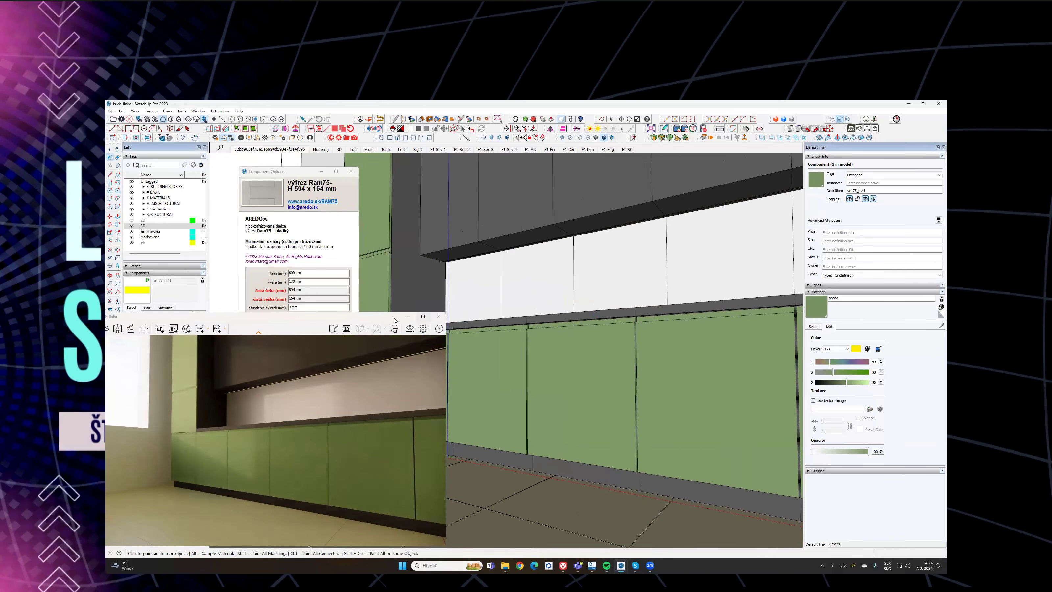
left_click(408, 317)
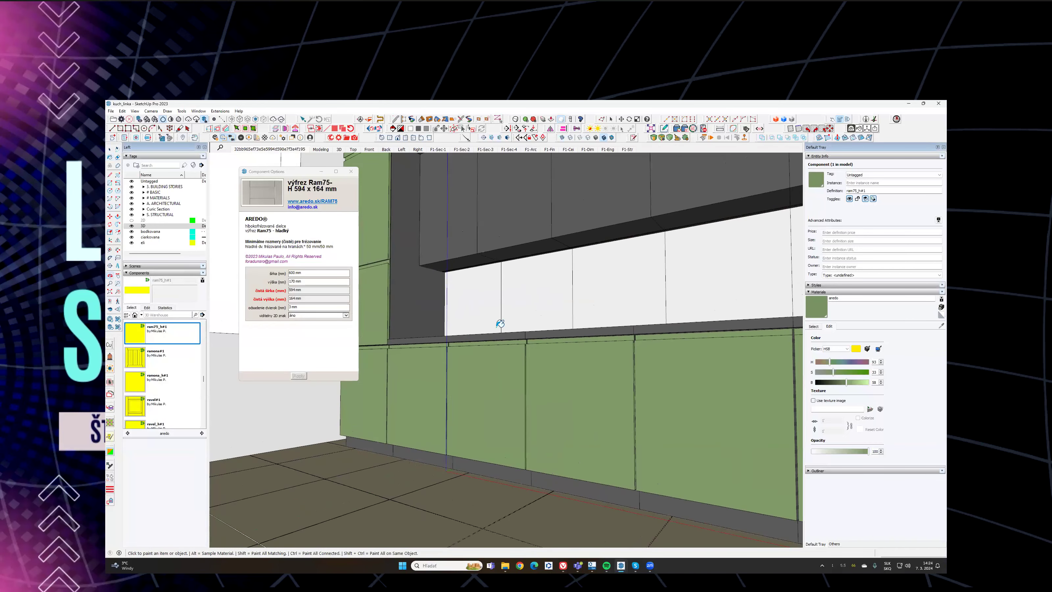
Step: Browse the component library and open the decorative panels folder inside the aredo collection
middle_click_drag(490, 323, 540, 375)
left_click(128, 433)
scroll(155, 374, "down", 10)
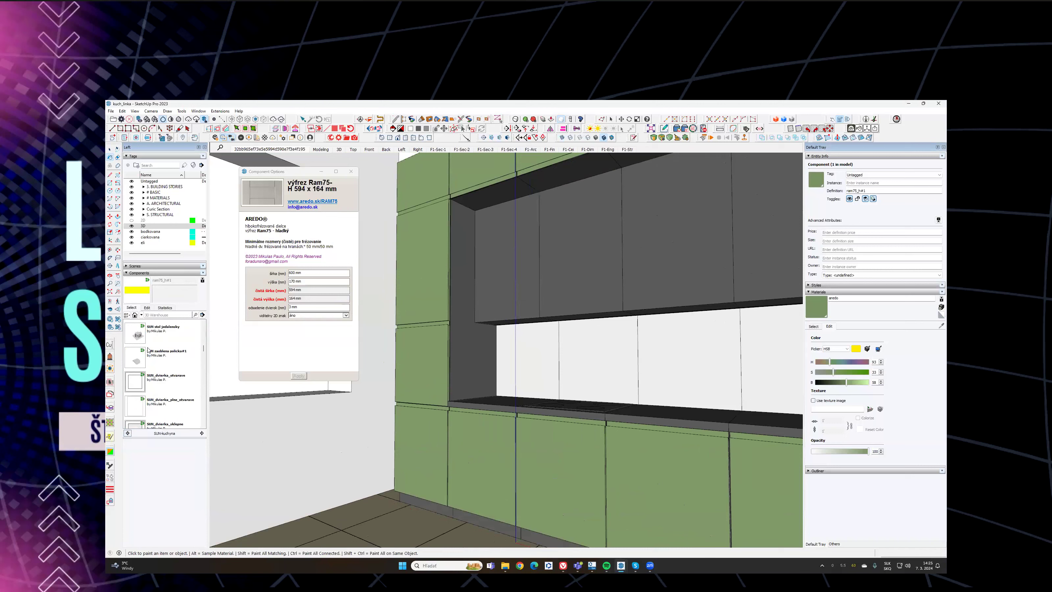
scroll(153, 374, "up", 8)
left_click(128, 433)
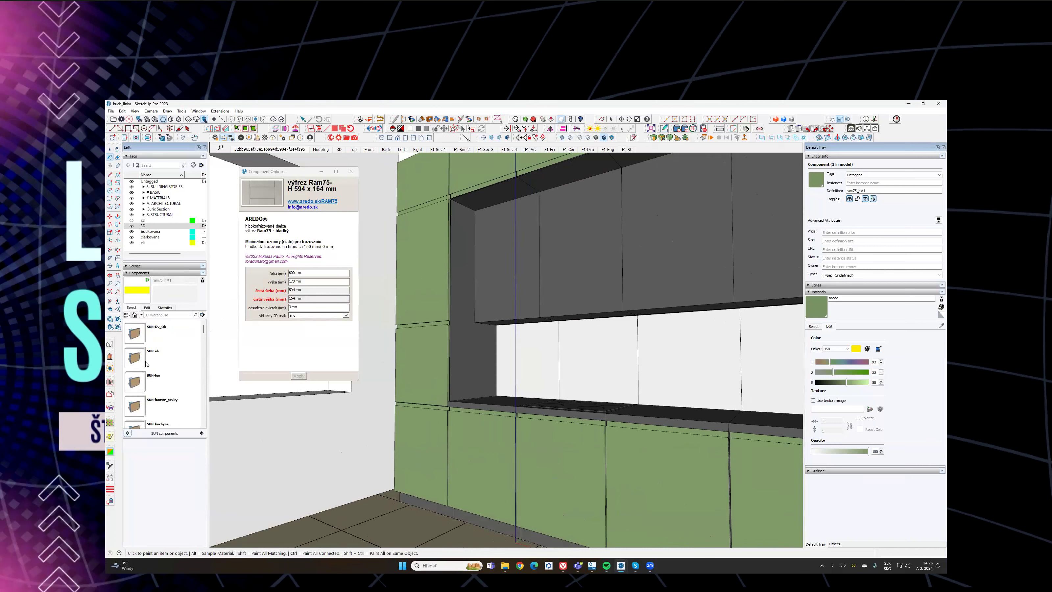
scroll(157, 375, "down", 4)
left_click(140, 339)
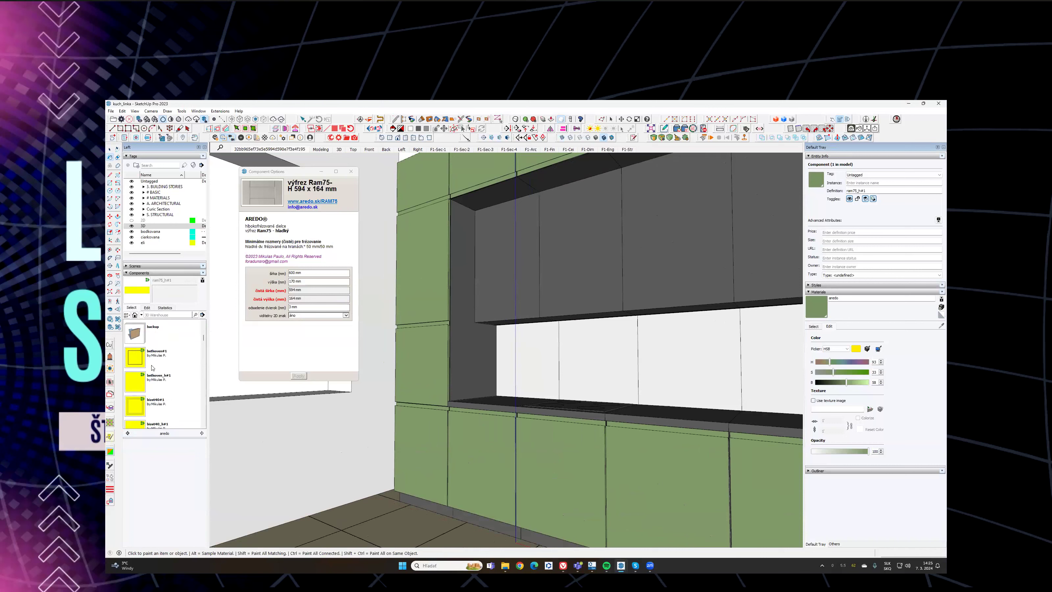
scroll(156, 357, "down", 5)
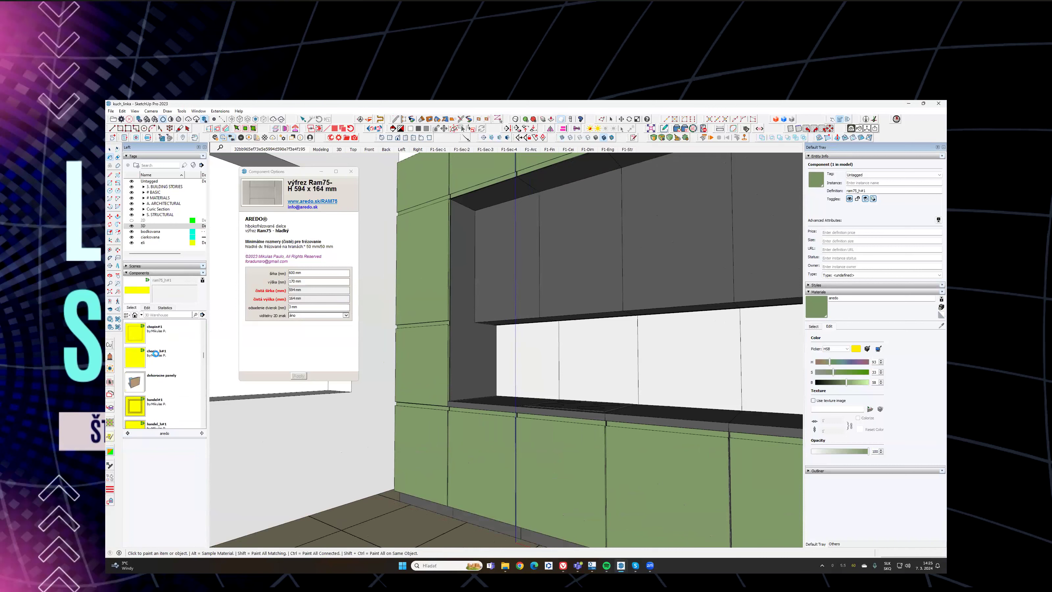
scroll(156, 356, "up", 2)
left_click(138, 358)
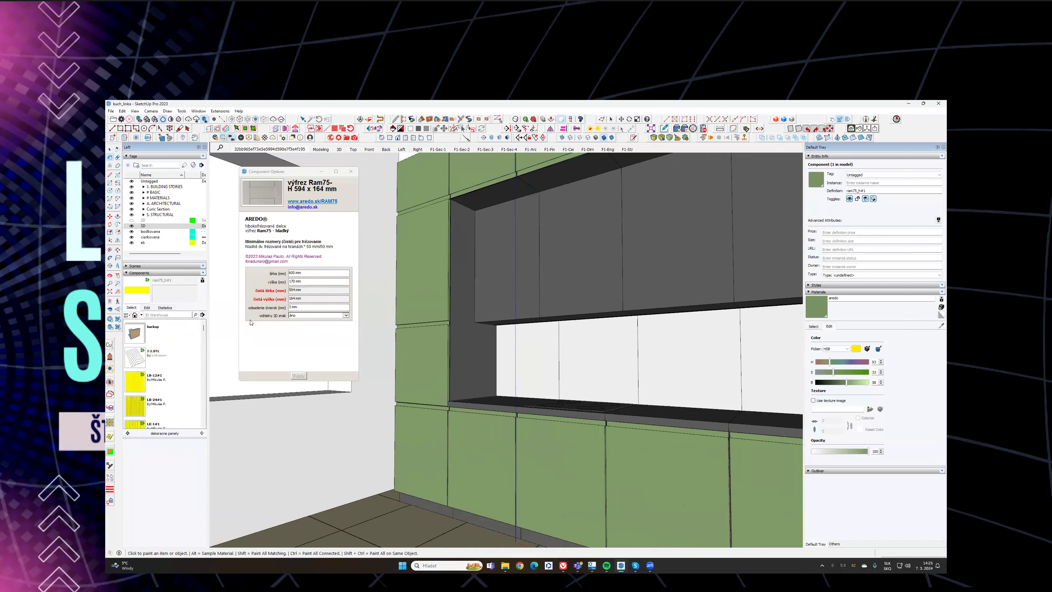
Step: Hide the 3D tag, show the 2D tag and pick the LB-12#1 panel from the decorative panels collection
left_click(131, 226)
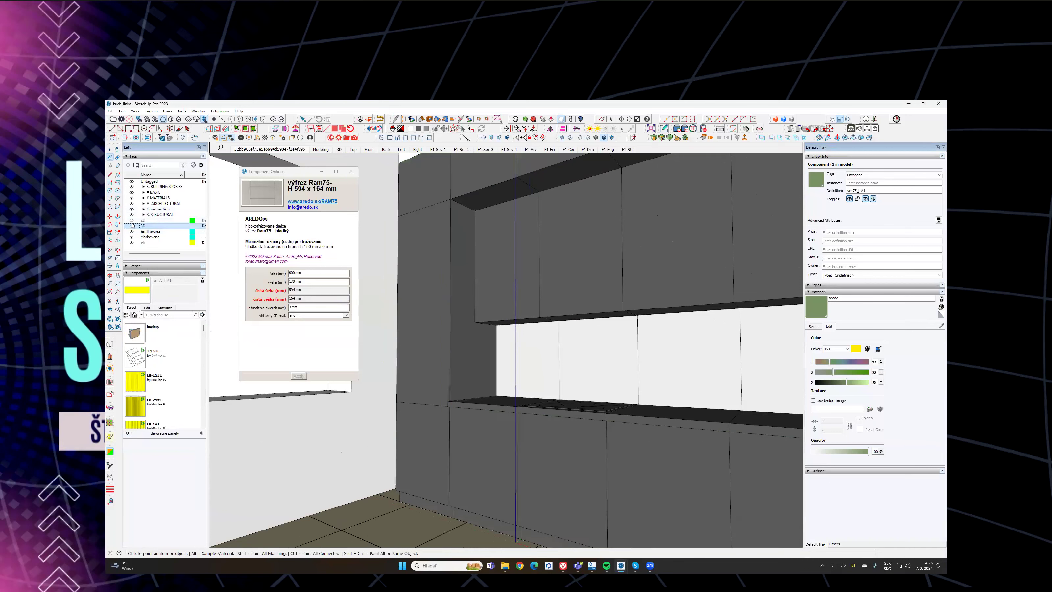
left_click(131, 220)
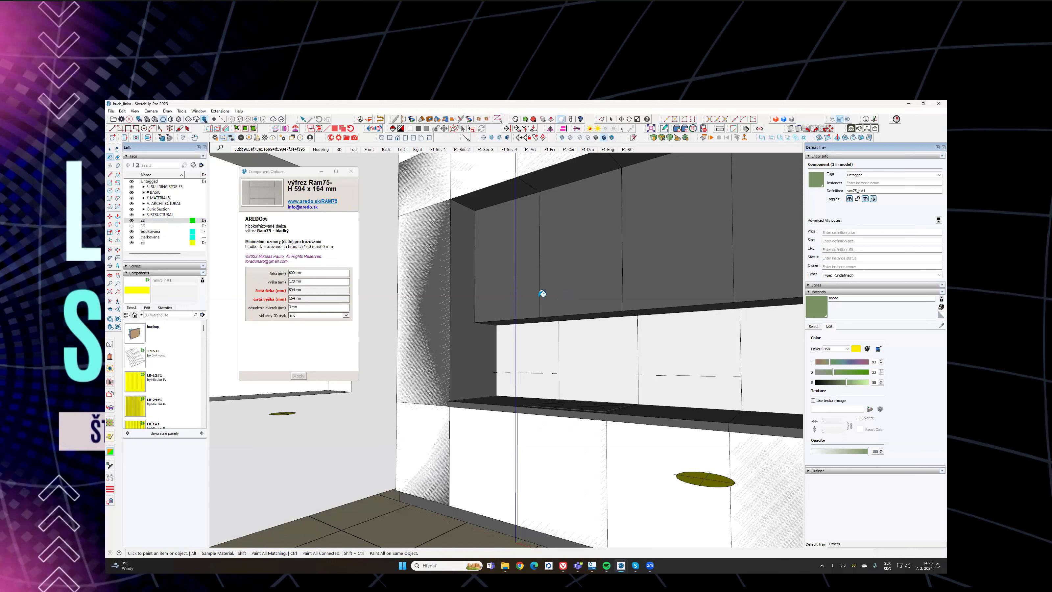
scroll(139, 356, "down", 5)
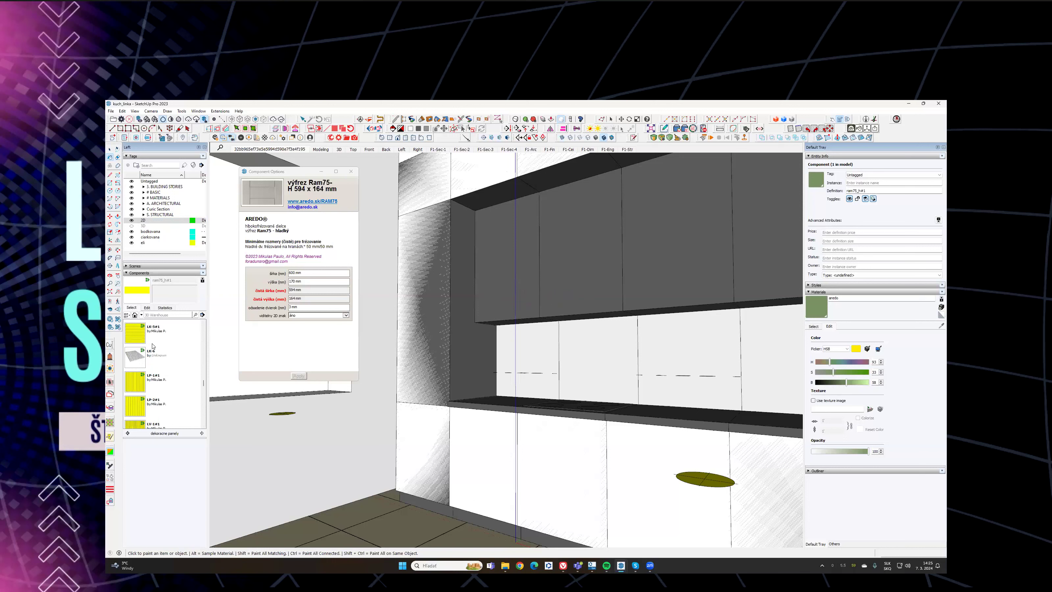
scroll(151, 355, "up", 2)
scroll(140, 363, "up", 4)
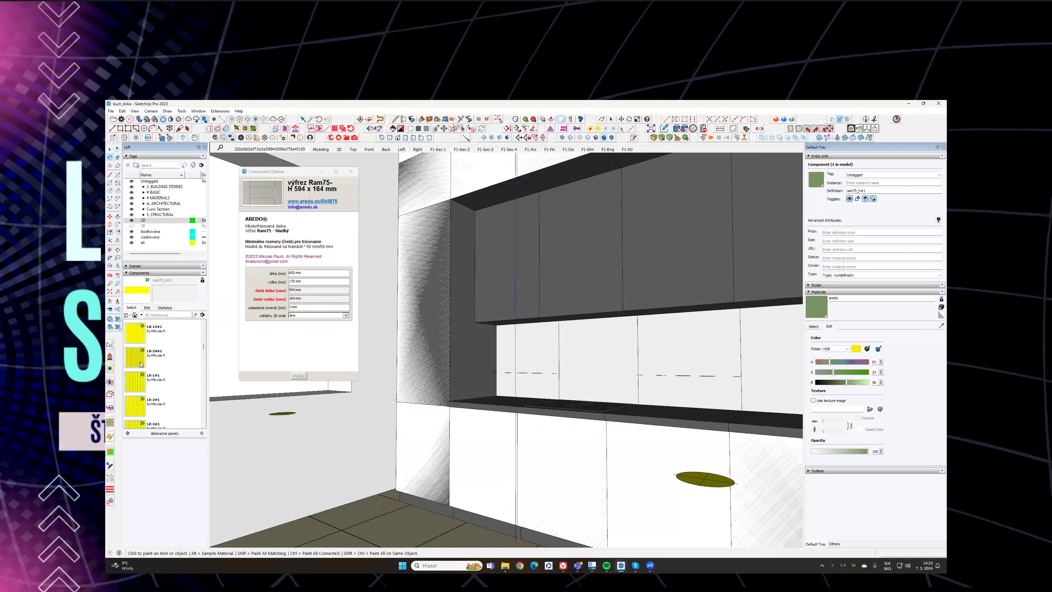
scroll(139, 366, "up", 1)
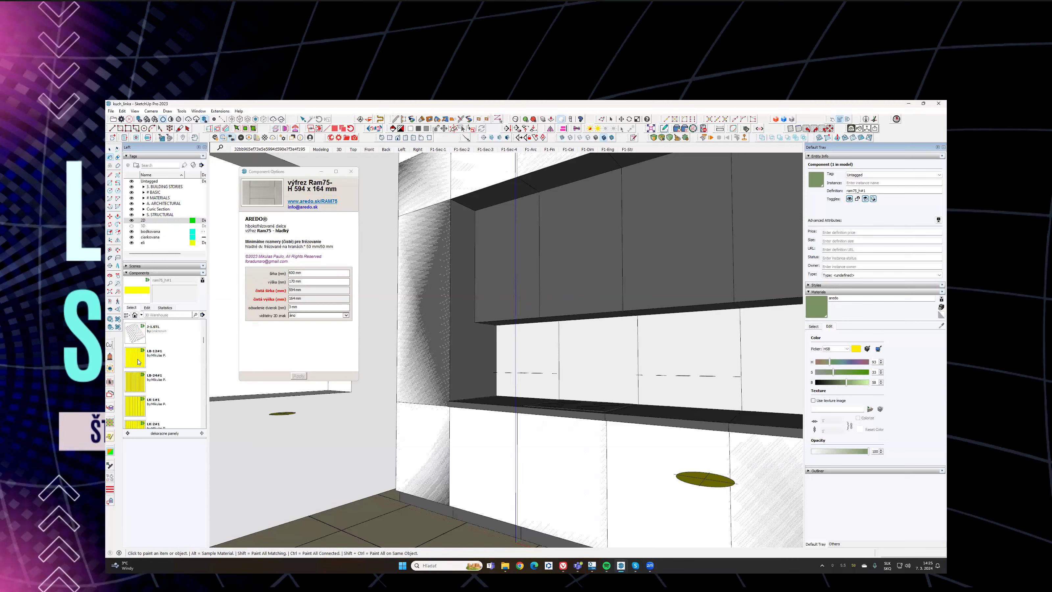
left_click(137, 357)
scroll(518, 311, "up", 2)
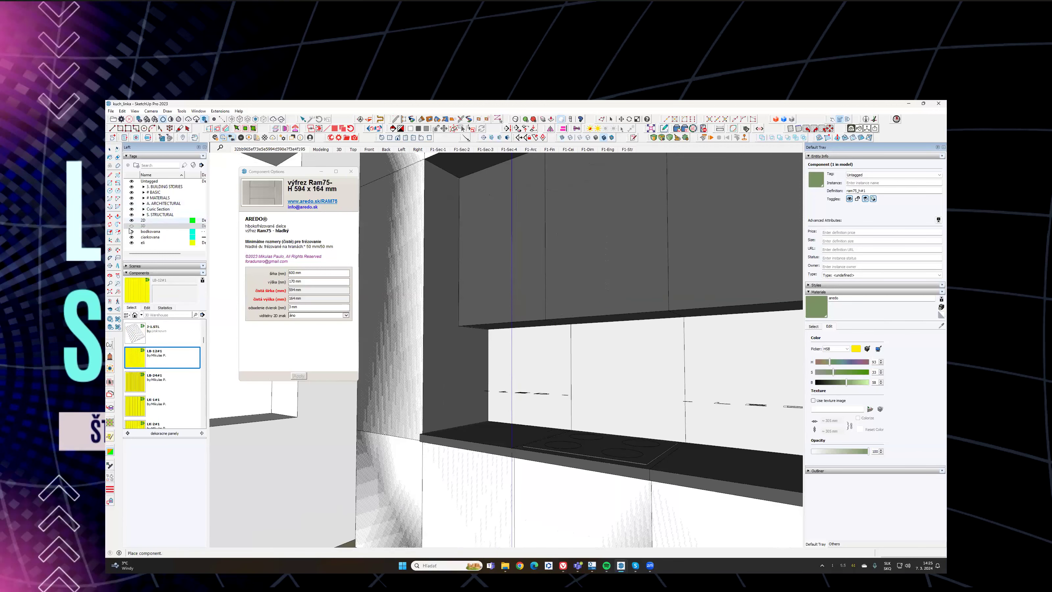
Step: Preview the LB-12#1 panel with the 3D tag shown, hide the tag again and place the panel at the first upper cabinet's lower corner
left_click(131, 225)
scroll(497, 311, "up", 3)
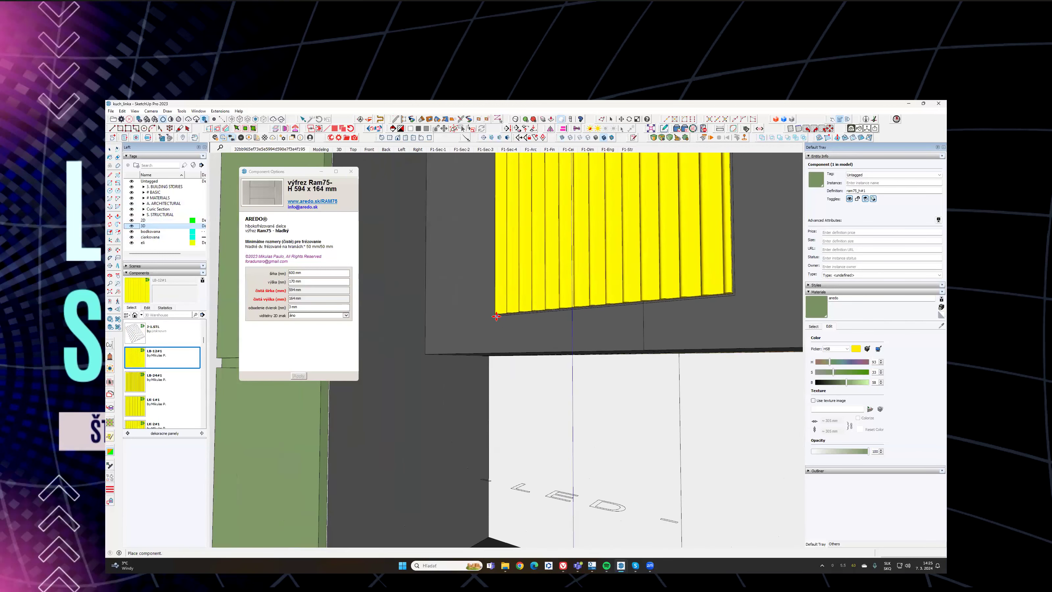
scroll(494, 316, "down", 5)
scroll(462, 329, "up", 2)
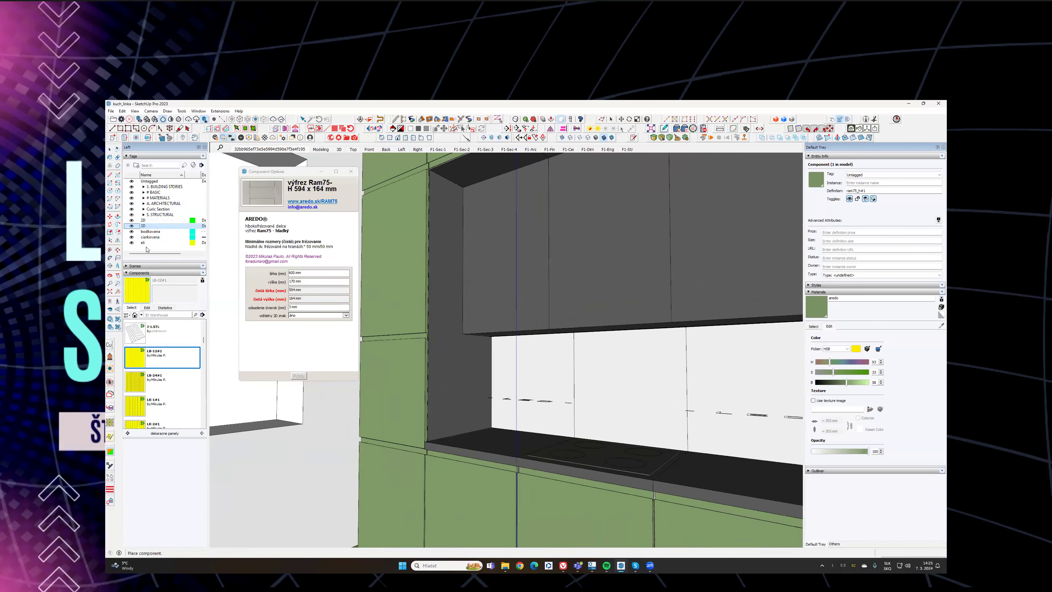
left_click(131, 225)
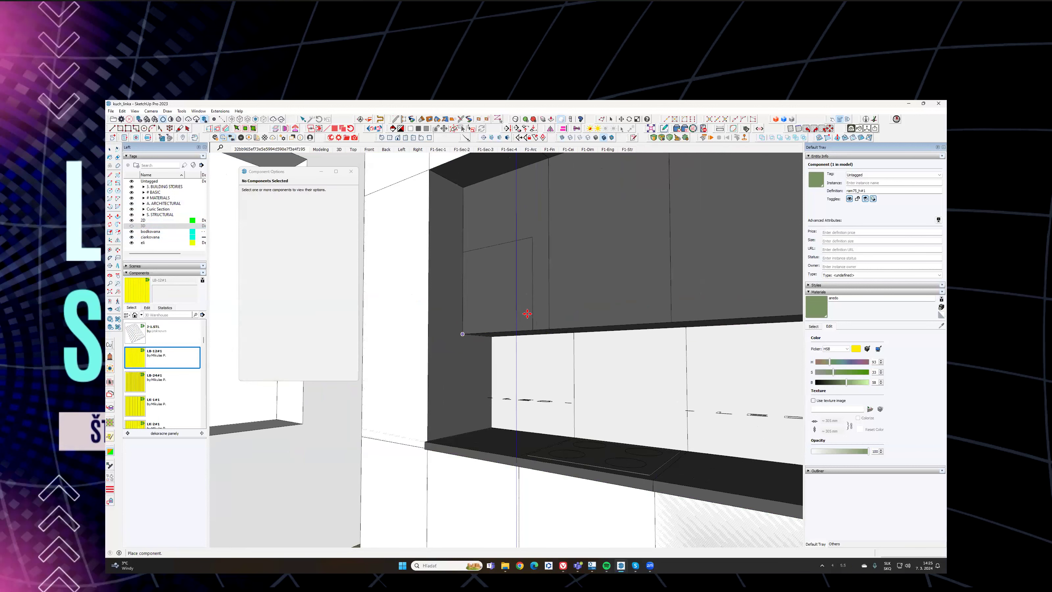
left_click(532, 282)
Step: Scale the placed decorative panel to the first upper cabinet's width of 600 mm
scroll(525, 284, "up", 3)
middle_click_drag(524, 283, 588, 327)
key("s")
left_click(556, 303)
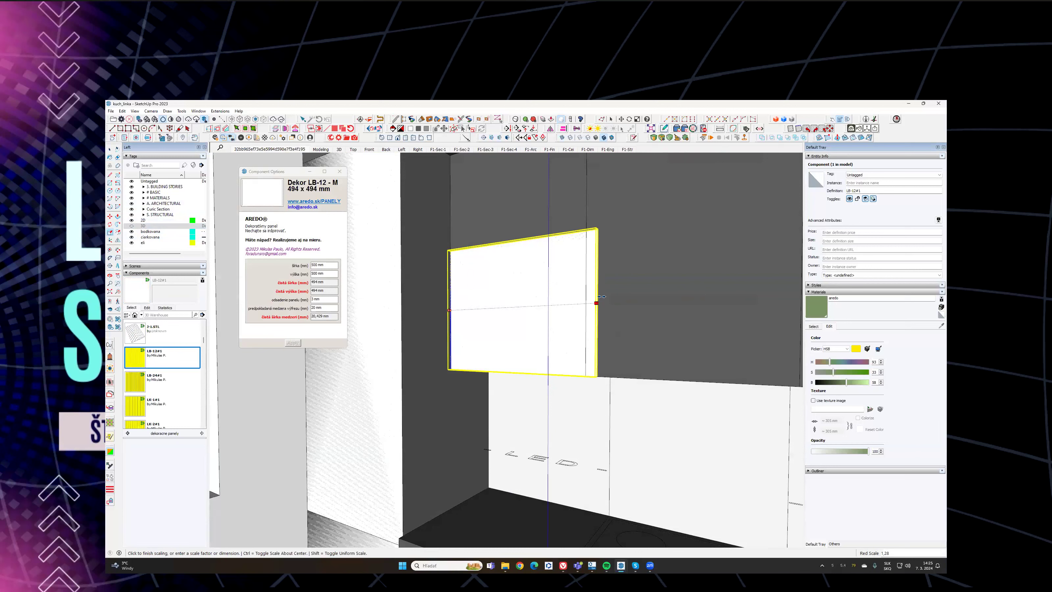
left_click(596, 303)
left_click(596, 302)
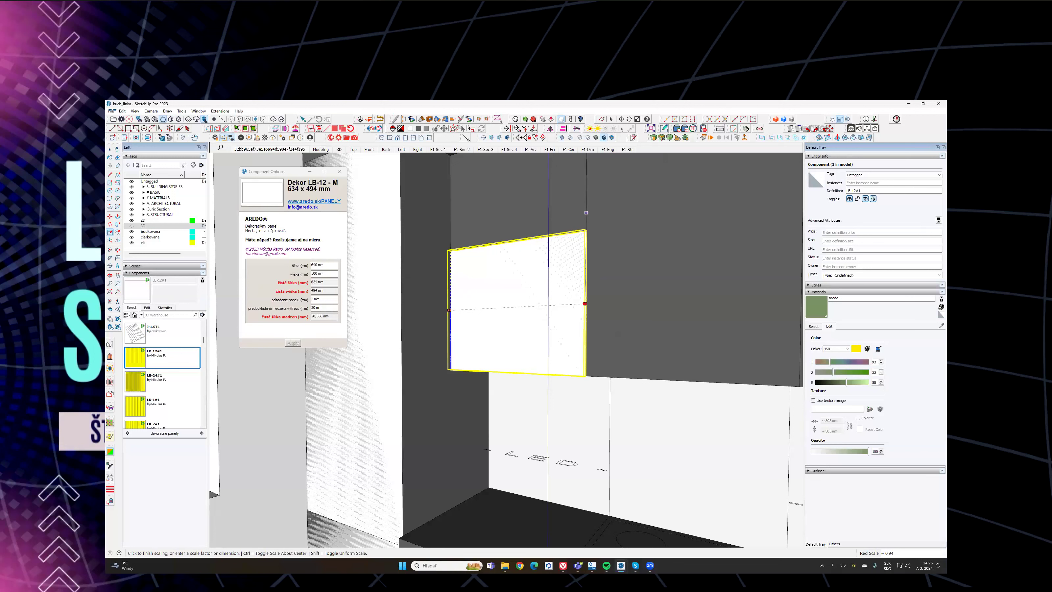
left_click(543, 262)
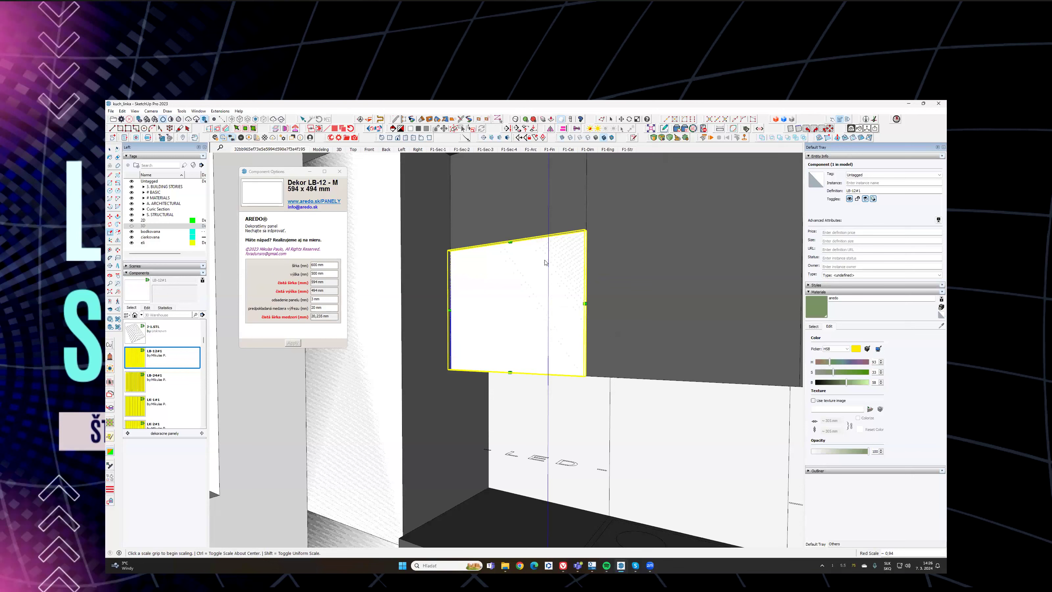
Step: Scale the panel to a height of 900 mm, show the 3D tag and move the Component Options window aside
middle_click_drag(547, 280, 586, 181)
left_click(559, 265)
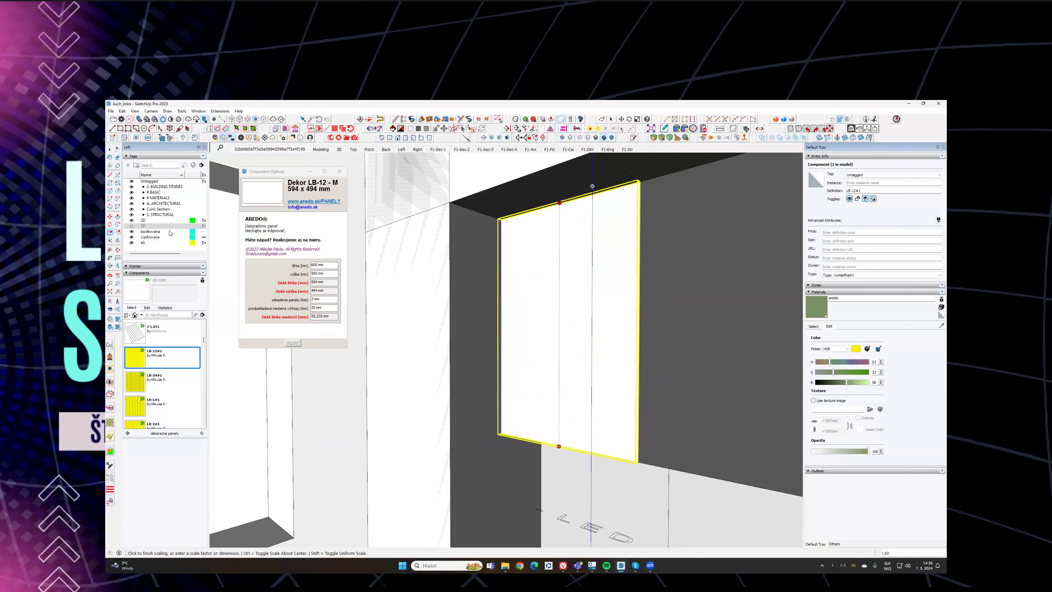
key("Return")
left_click(131, 226)
left_click(288, 175)
left_click_drag(288, 174, 344, 257)
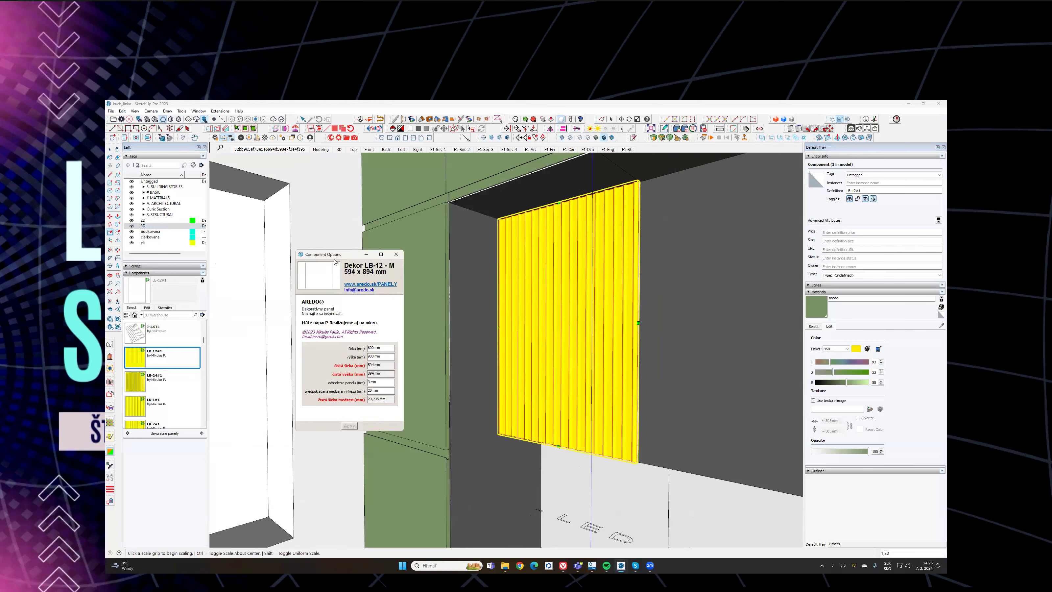
Step: Set the panel's assumed milling gap to 2 mm in its component options and check the grooves up close
left_click(575, 287)
scroll(588, 339, "up", 5)
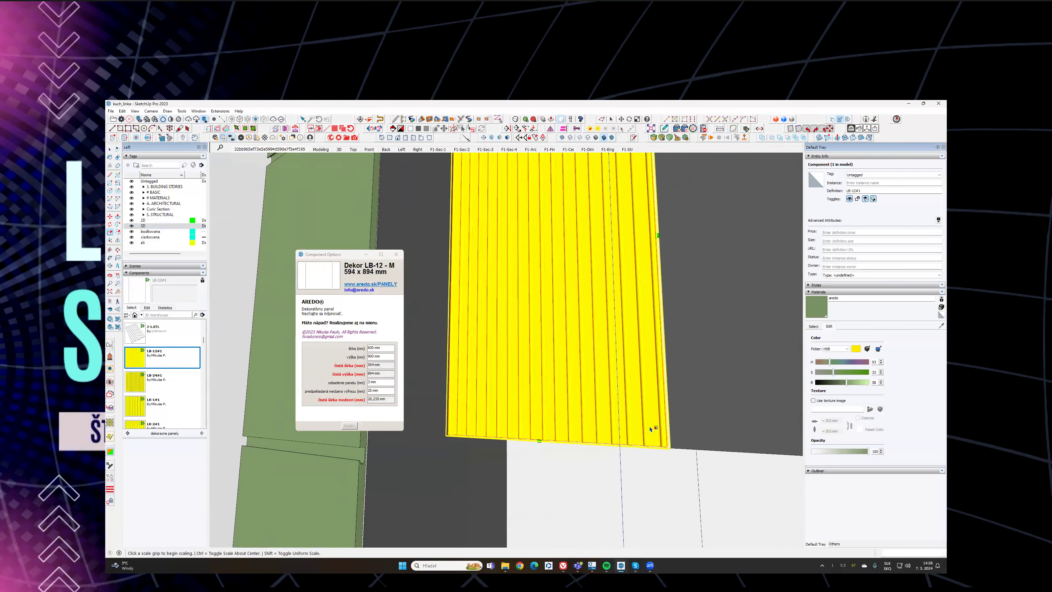
scroll(596, 418, "up", 2)
middle_click_drag(596, 359, 636, 339)
scroll(636, 354, "up", 3)
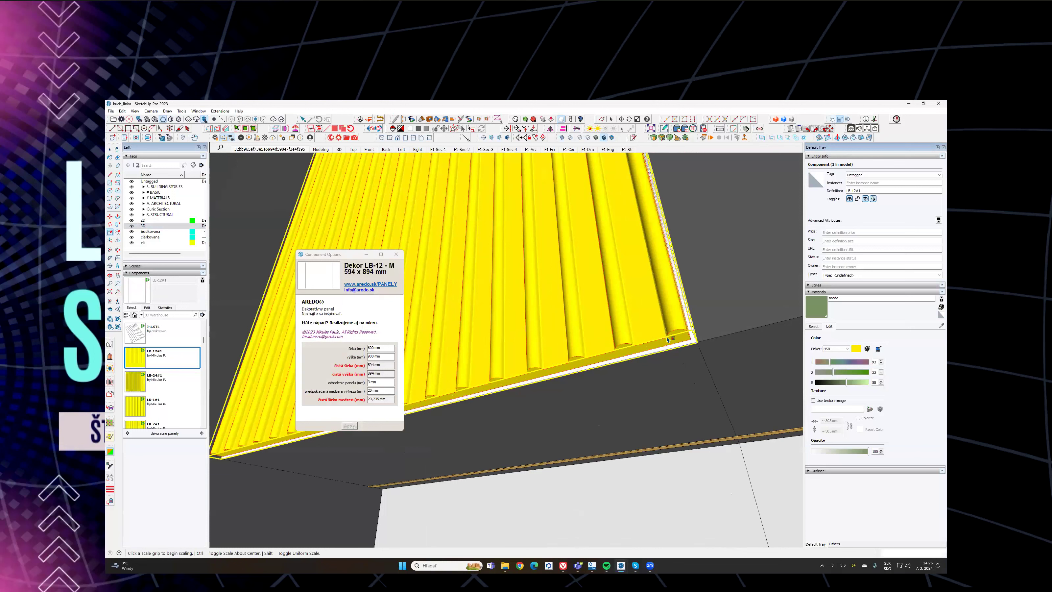
triple_click(380, 389)
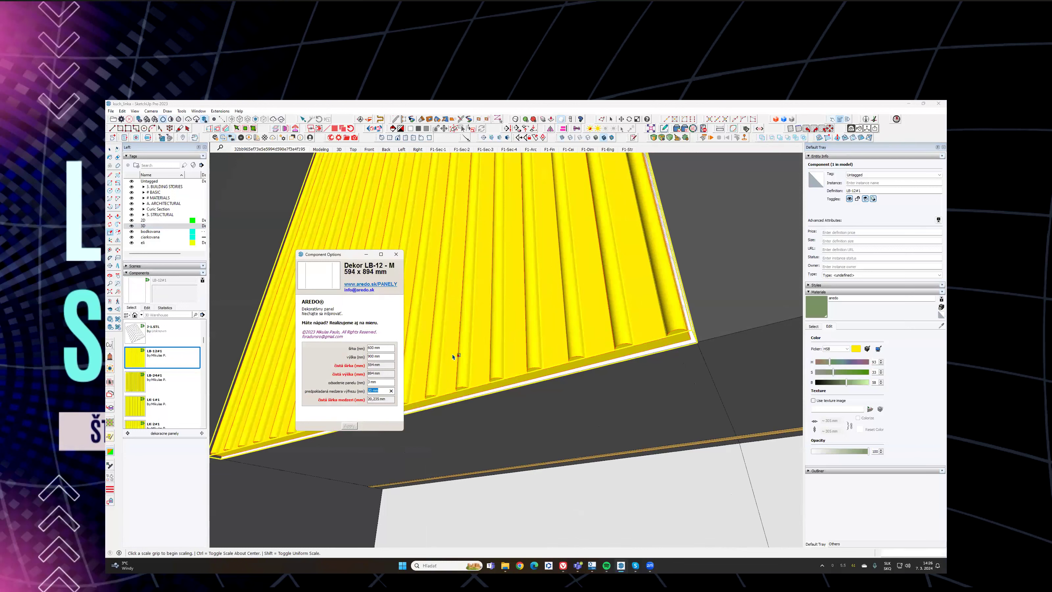
type("5,4")
left_click_drag(380, 391, 361, 390)
type("2")
key("Return")
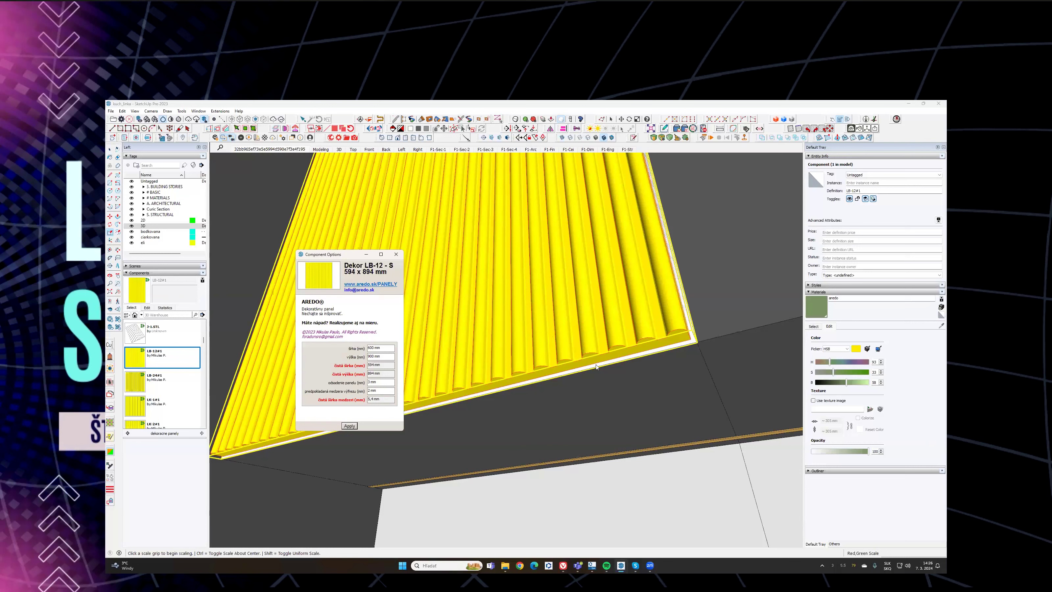
left_click(671, 340)
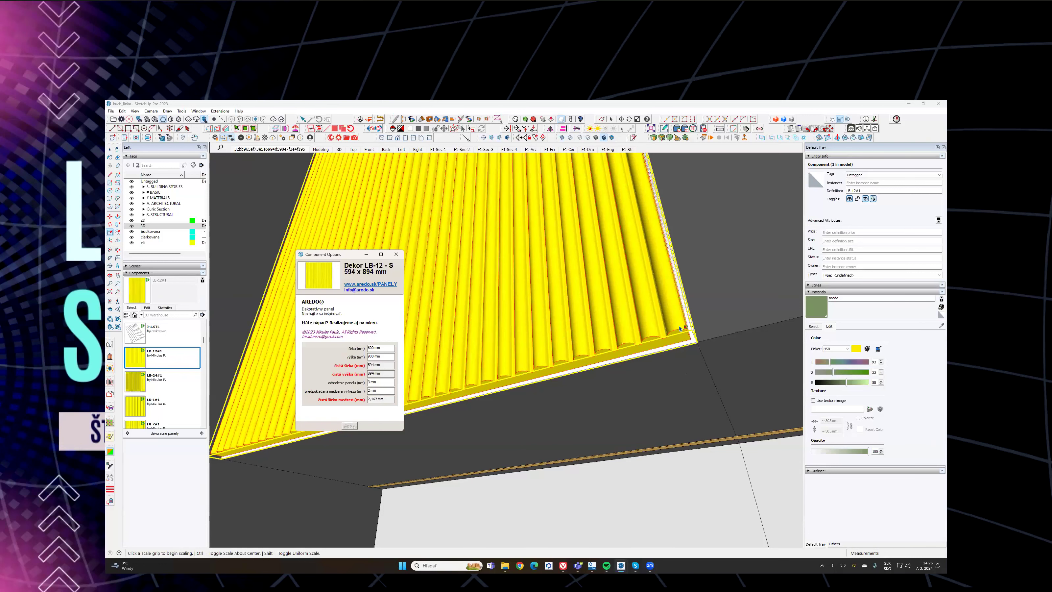
middle_click_drag(440, 378, 374, 404)
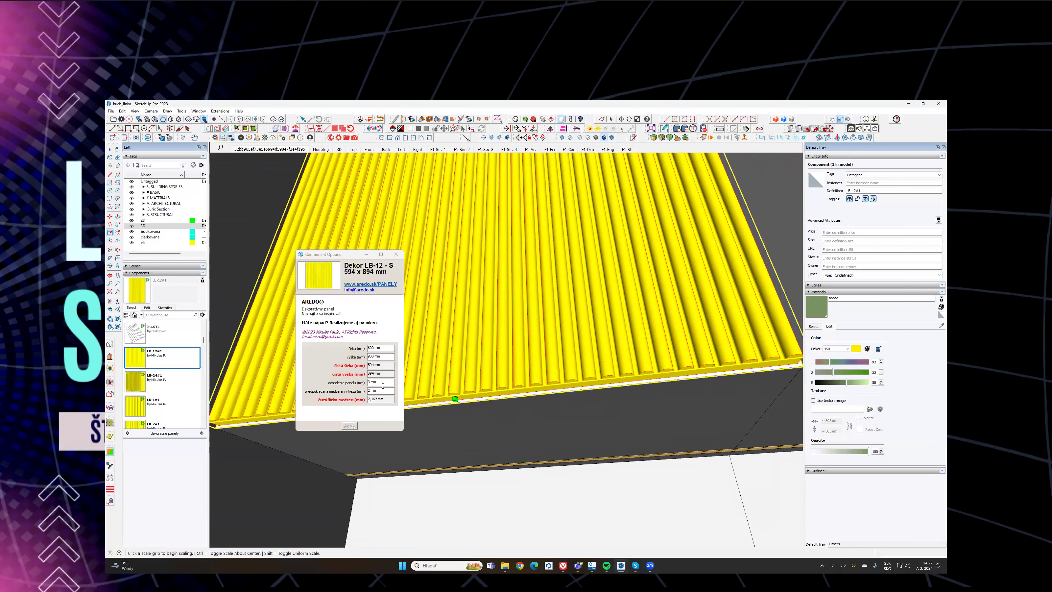
Step: Hide the 3D tag and copy the decorative panel 600 mm sideways onto the next upper cabinet
mouse_move(577, 327)
middle_mouse_down()
mouse_move(629, 423)
mouse_move(550, 359)
mouse_move(664, 291)
mouse_move(472, 345)
mouse_move(504, 340)
mouse_move(476, 327)
middle_mouse_up()
left_click(131, 225)
middle_click_drag(580, 299, 511, 361)
key("m")
middle_click_drag(465, 385, 517, 376)
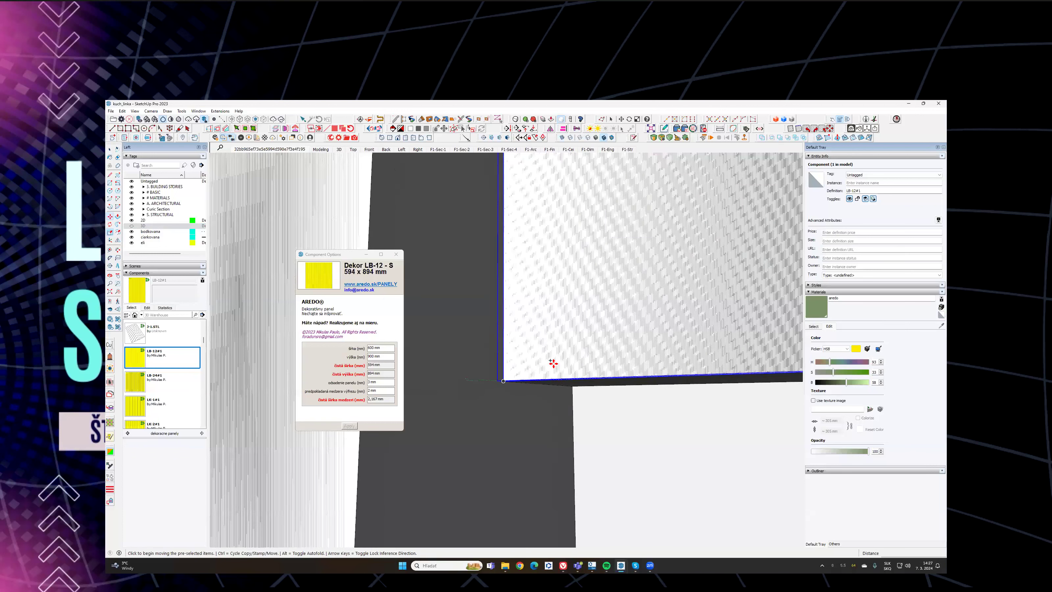
scroll(548, 335, "up", 1)
left_click(562, 361)
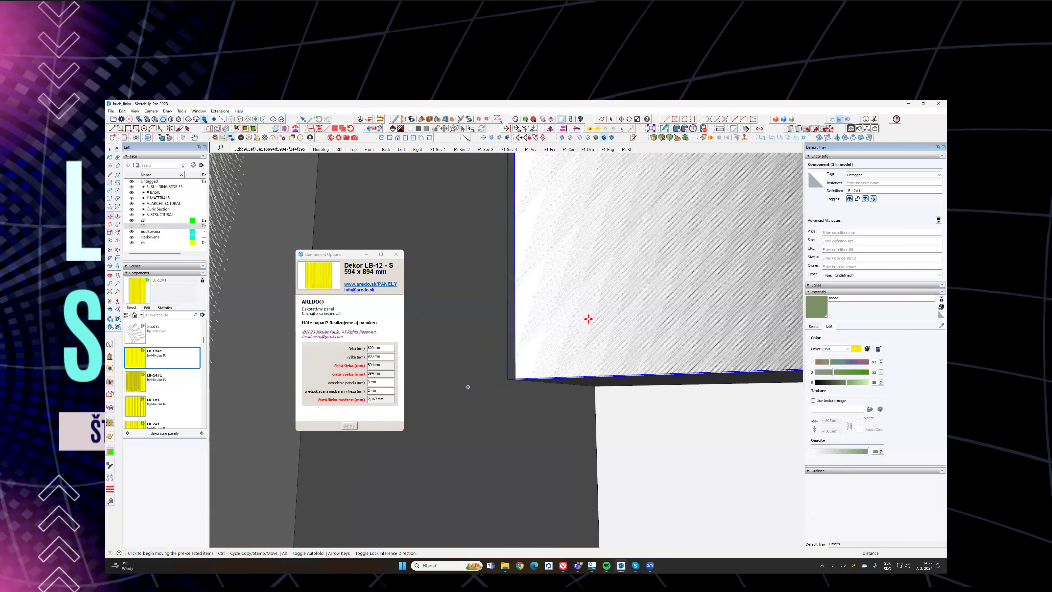
key("ctrl")
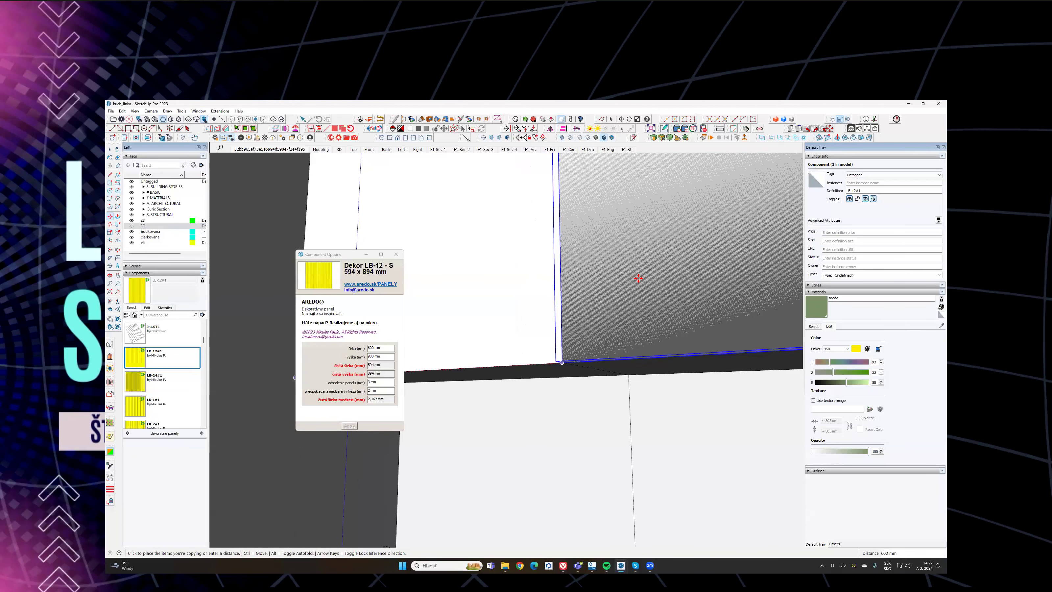
left_click(580, 287)
Step: Repeat the panel copy at the same spacing across the rest of the upper cabinet row
scroll(578, 286, "down", 5)
middle_click_drag(628, 280, 526, 341)
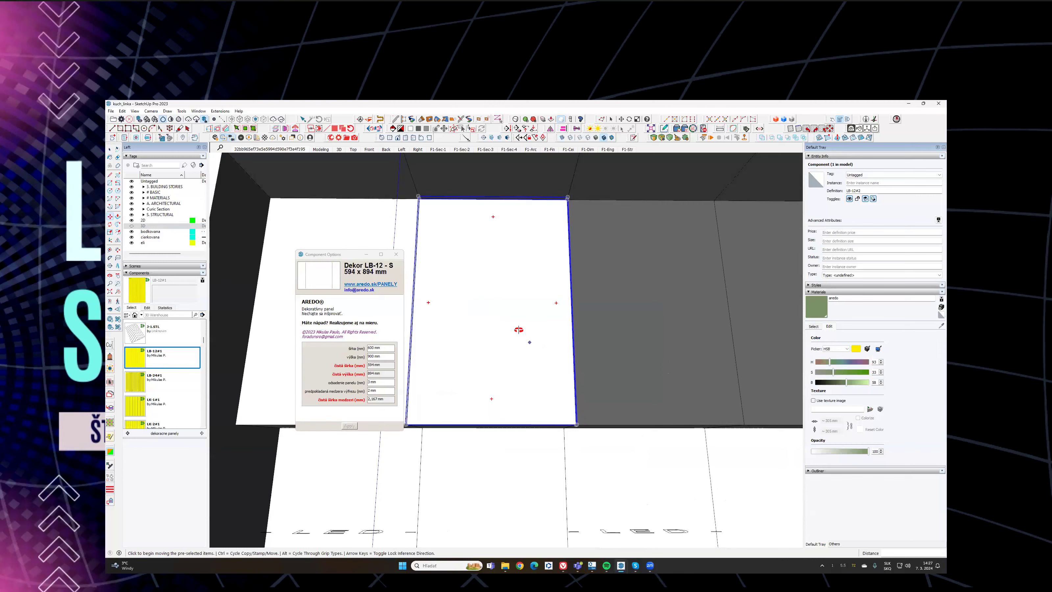
scroll(518, 329, "down", 3)
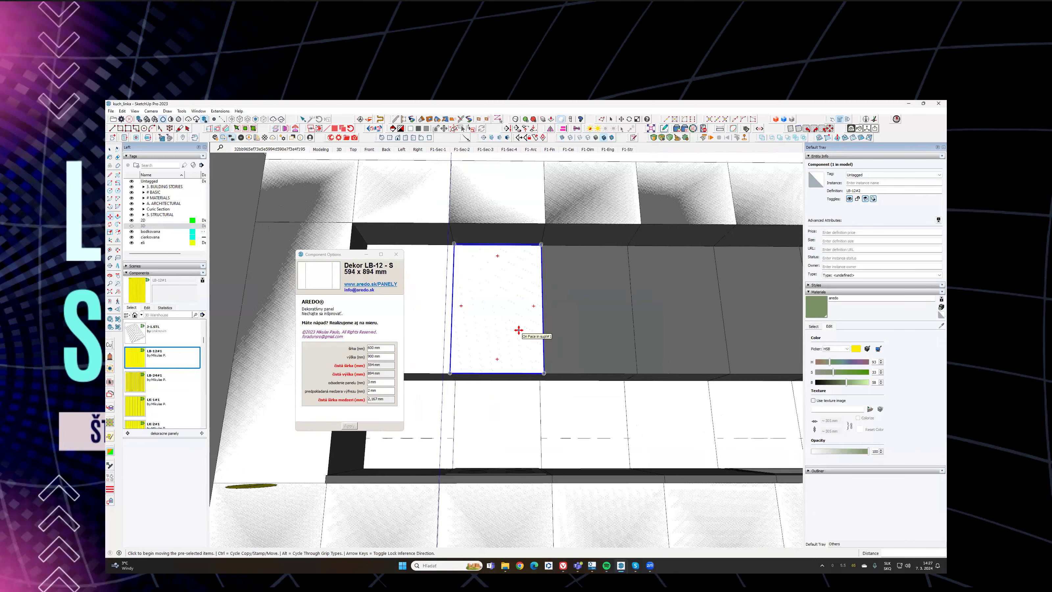
key("Return")
Step: Scale the last panel in the row beside the tall cabinet to a width of 400 mm
middle_click_drag(728, 275, 666, 336, "shift")
key("space")
left_click(666, 336)
key("s")
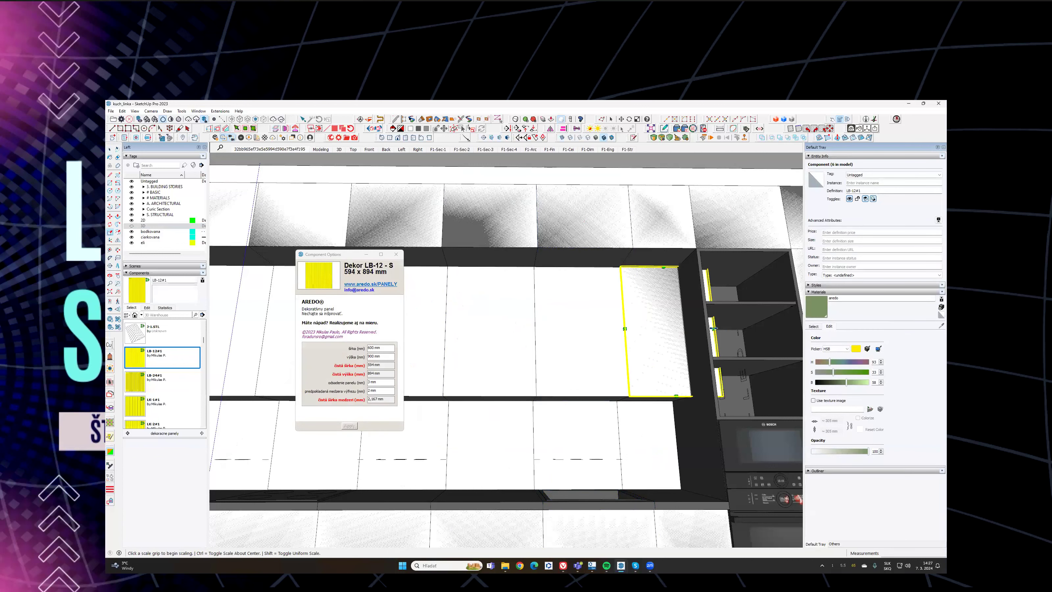
left_click(684, 330)
scroll(665, 326, "up", 2)
scroll(692, 317, "up", 2)
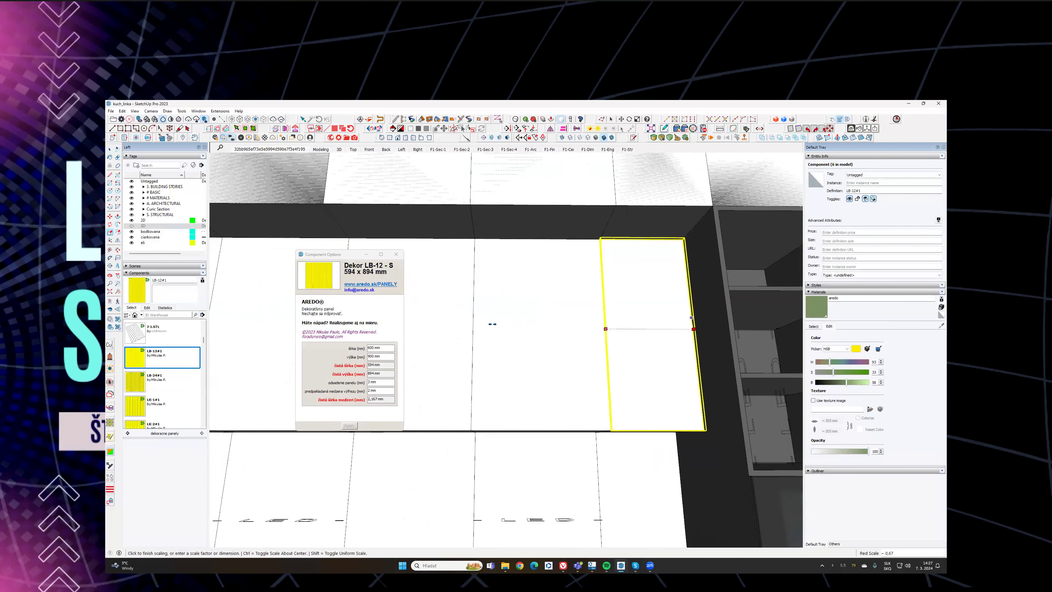
left_click(353, 272)
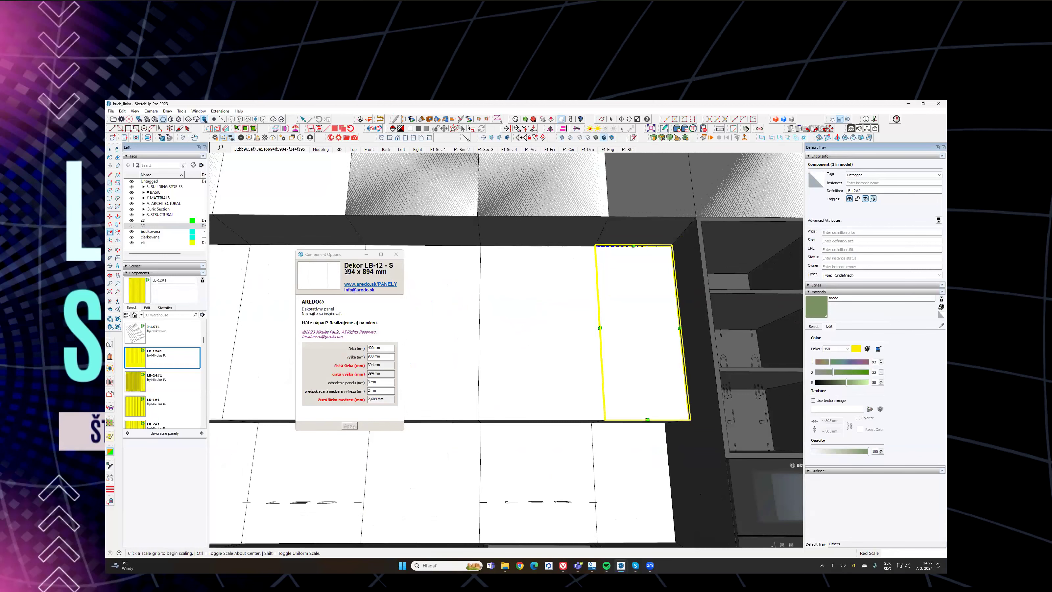
Step: Review the narrowed panel's nominal size, net size and groove width in its component options, comparing them with the upper cabinet row
middle_click_drag(615, 301, 704, 325)
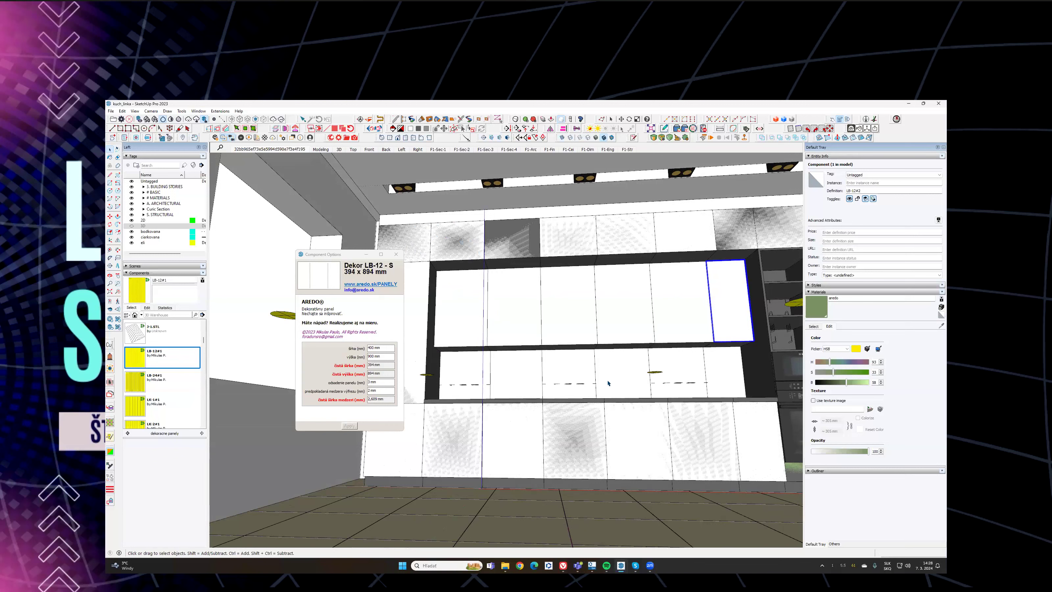
left_click(382, 349)
key("Tab")
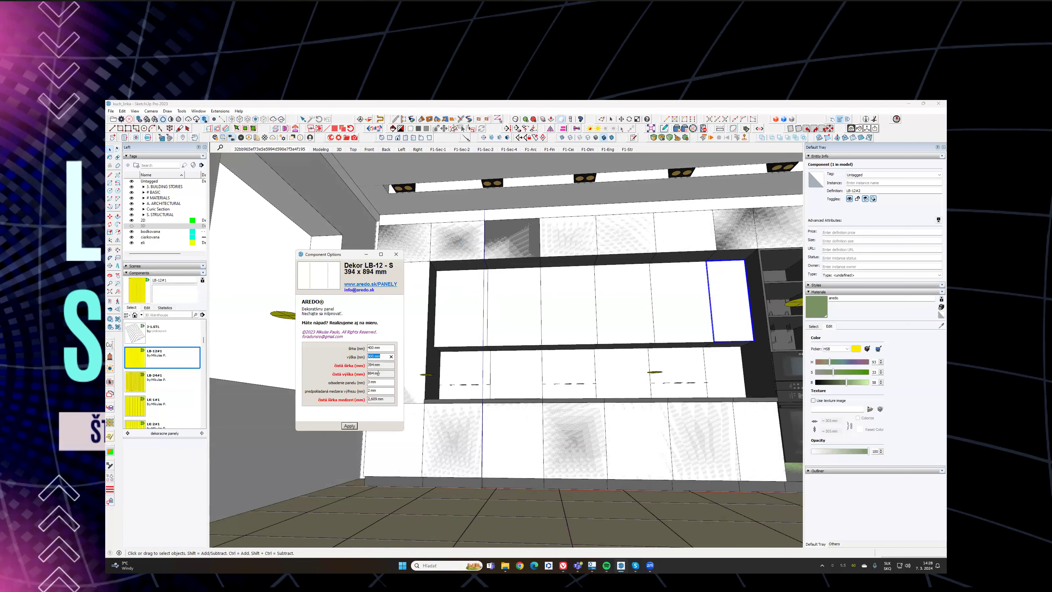
key("Tab")
key("Tab")
middle_click_drag(639, 348, 606, 303)
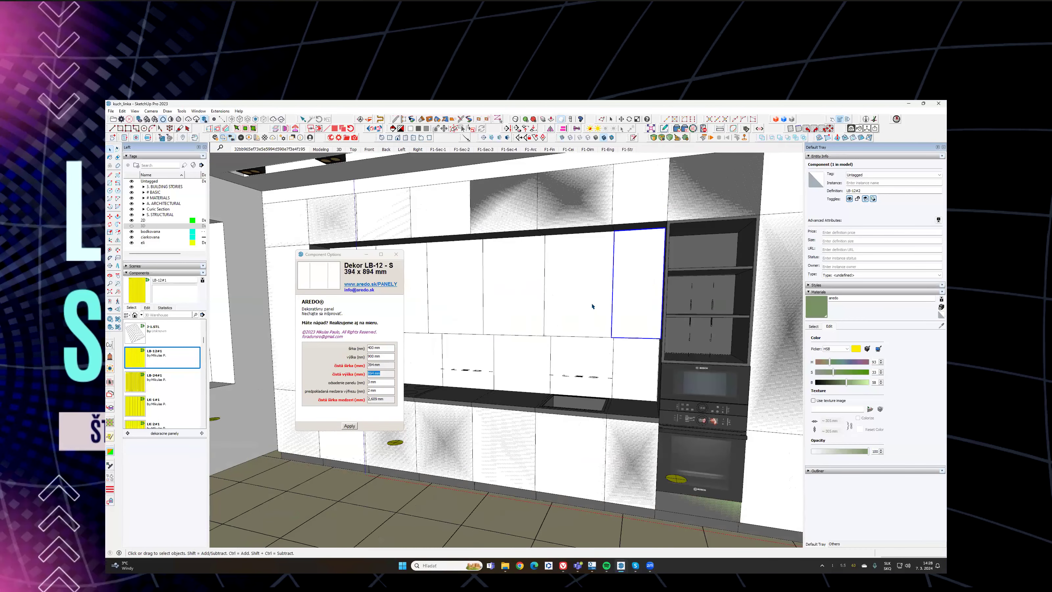
middle_click_drag(667, 326, 624, 302)
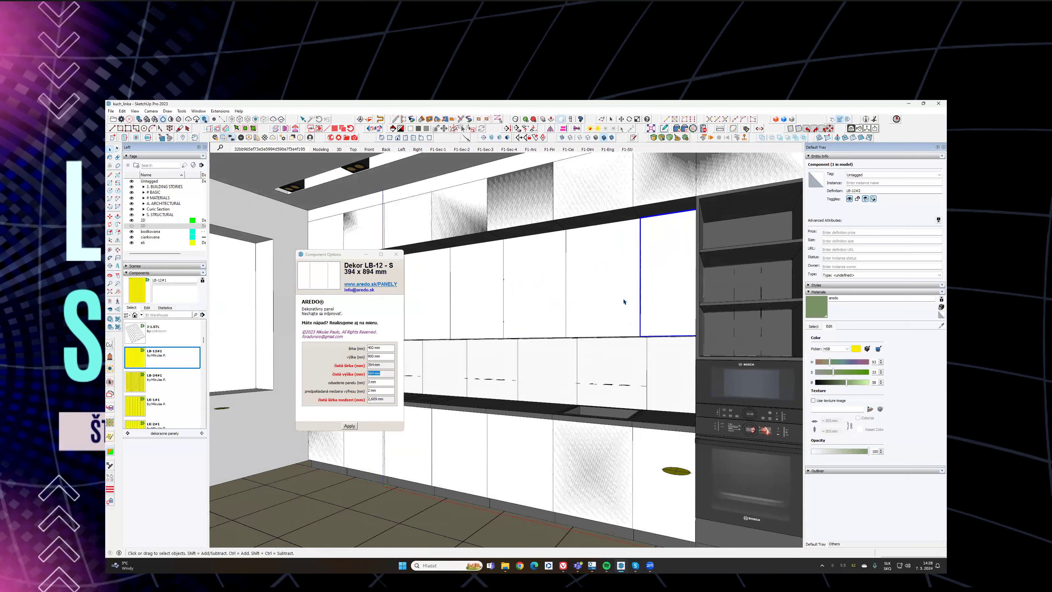
left_click(387, 399)
left_click(383, 365)
left_click(384, 372)
Step: Show the 3D tag, sample the yellow material of the upper cabinet panels and recolour it to a pale beige
mouse_move(591, 332)
middle_mouse_down()
mouse_move(629, 287)
mouse_move(593, 312)
mouse_move(881, 389)
middle_mouse_up()
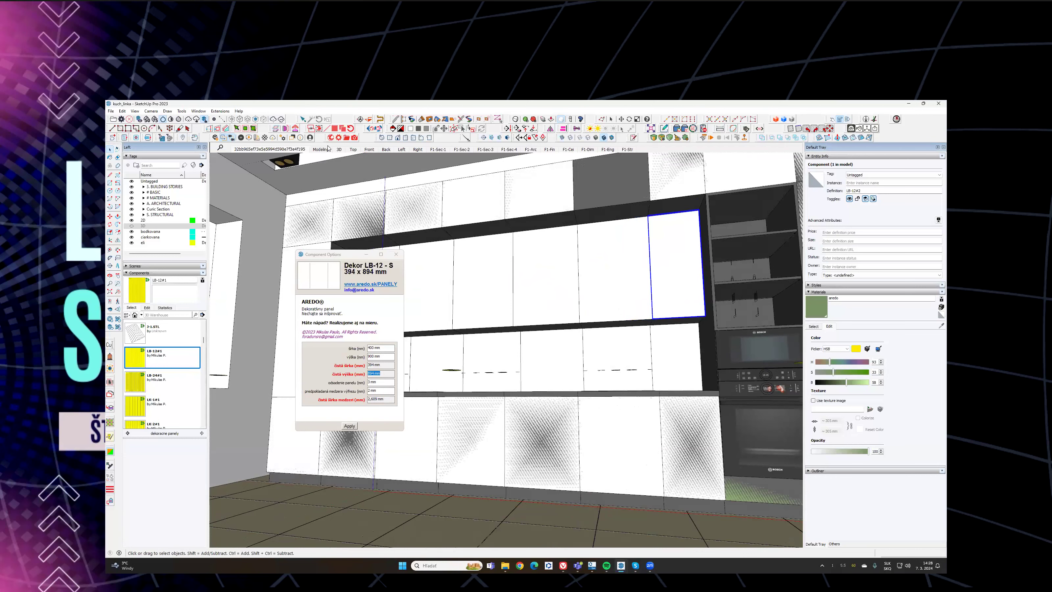
left_click(131, 225)
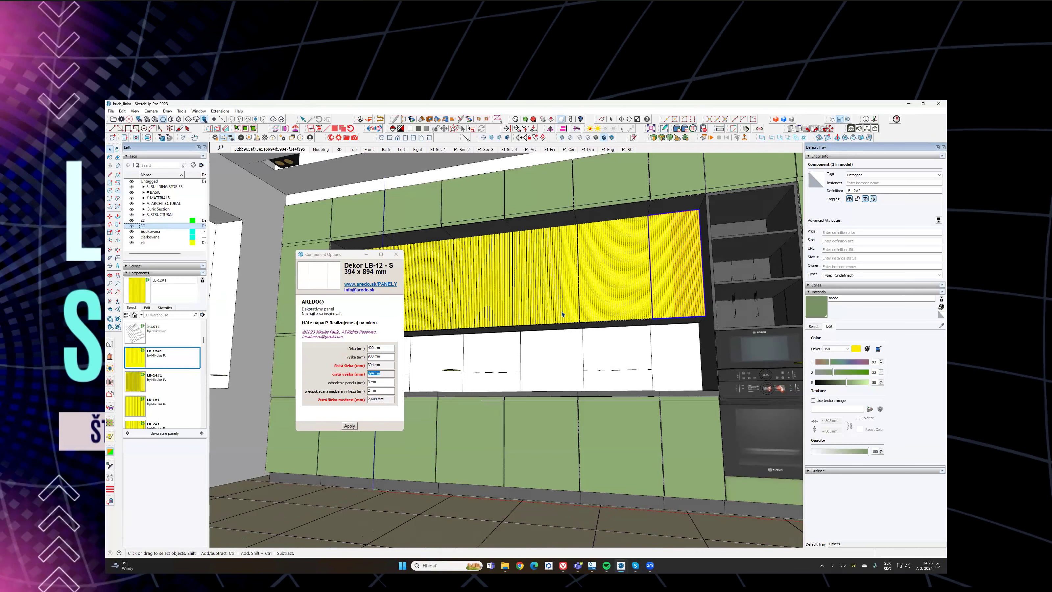
mouse_move(553, 283)
middle_mouse_down()
mouse_move(577, 277)
mouse_move(562, 308)
mouse_move(576, 286)
mouse_move(582, 296)
mouse_move(574, 290)
middle_mouse_up()
left_click(612, 274, "alt")
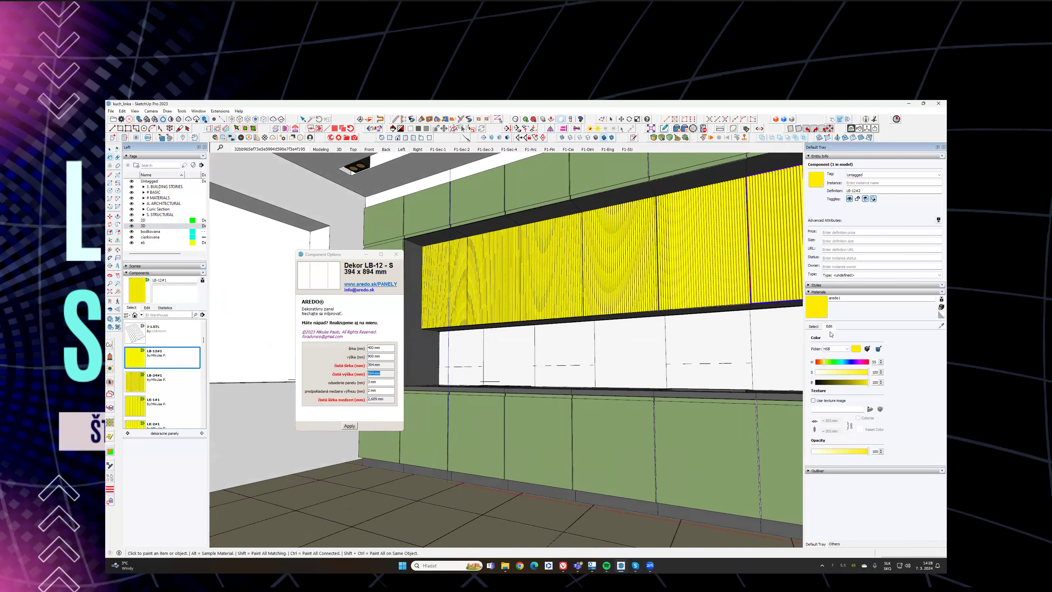
mouse_move(862, 373)
left_mouse_down()
mouse_move(829, 372)
mouse_move(858, 383)
left_mouse_up()
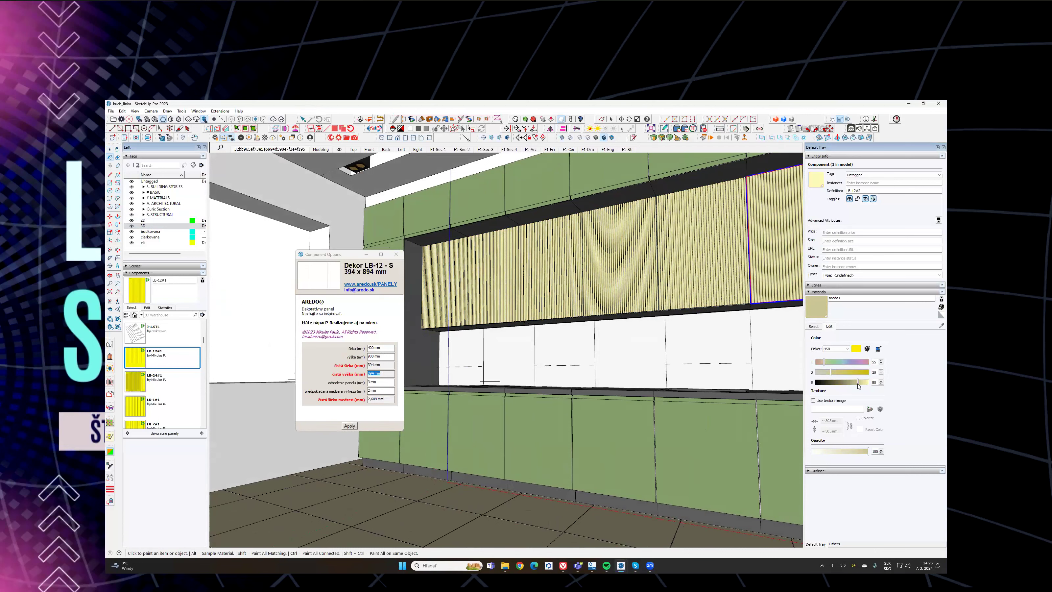
left_click(851, 383)
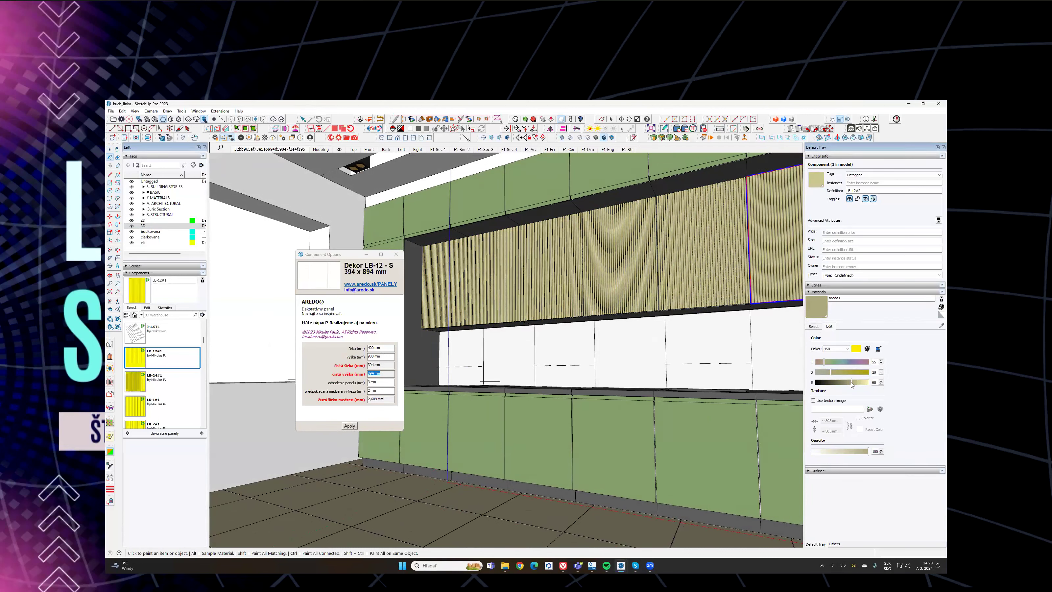
left_click_drag(850, 383, 823, 373)
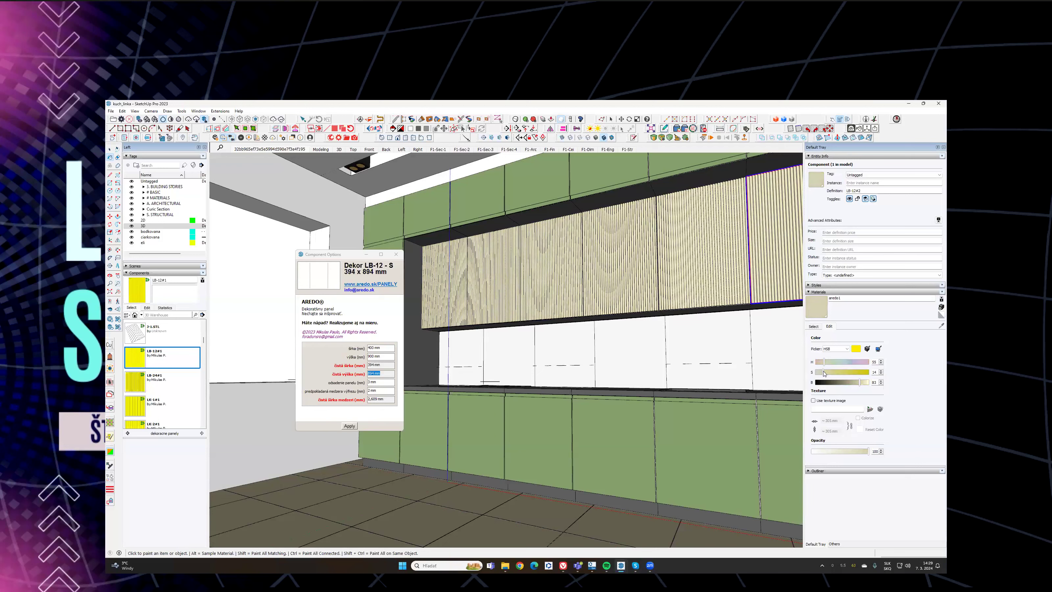
Step: Find the decorative wall component 'dekorativna stena 04' in the furniture collection and place it on the floor beside the wall
middle_click_drag(586, 288, 298, 171)
middle_click_drag(620, 280, 538, 247)
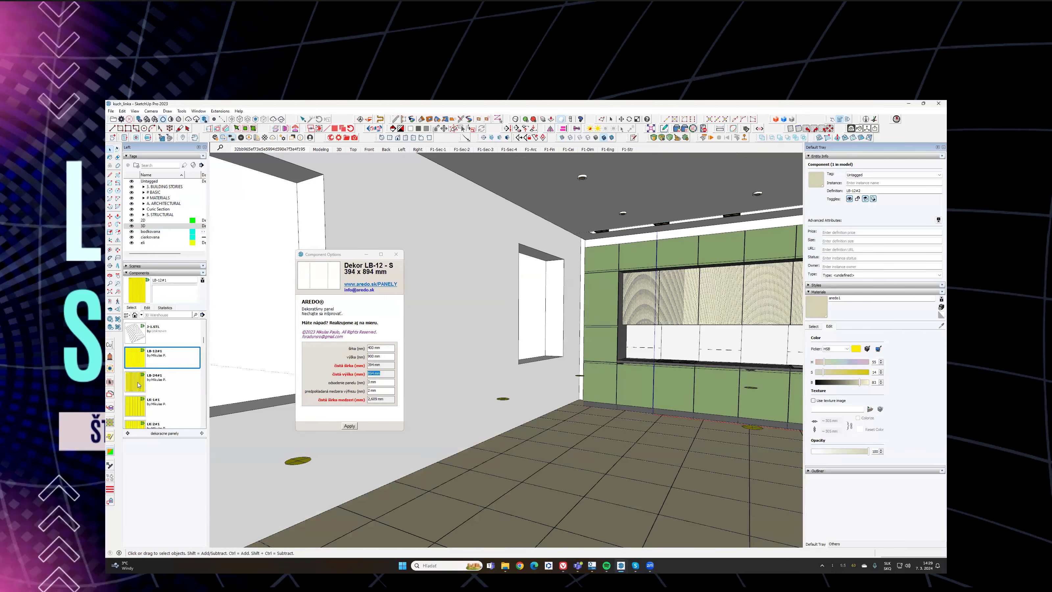
middle_click_drag(703, 315, 558, 352)
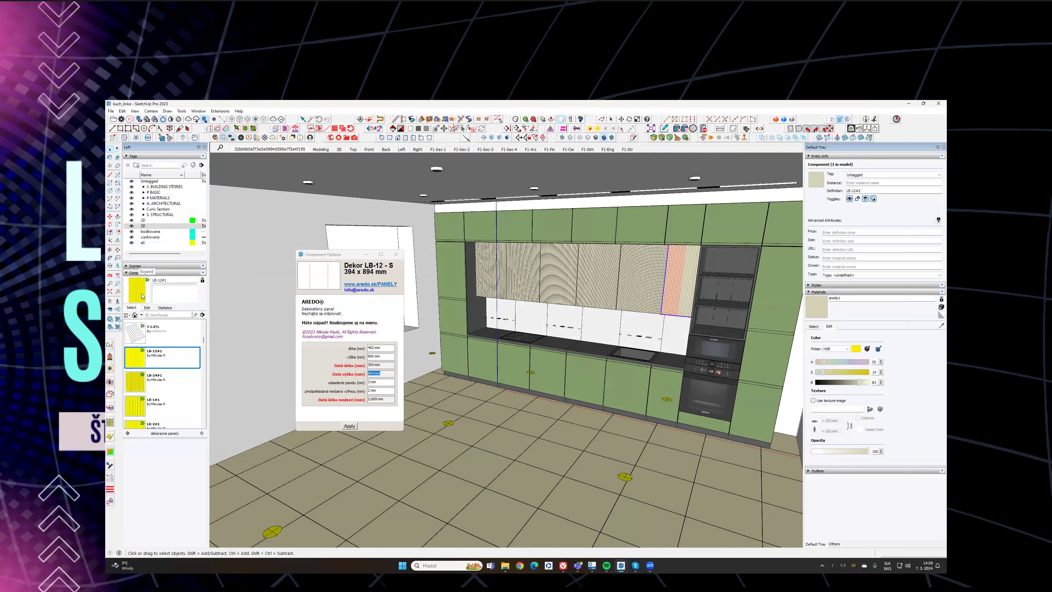
left_click(127, 433)
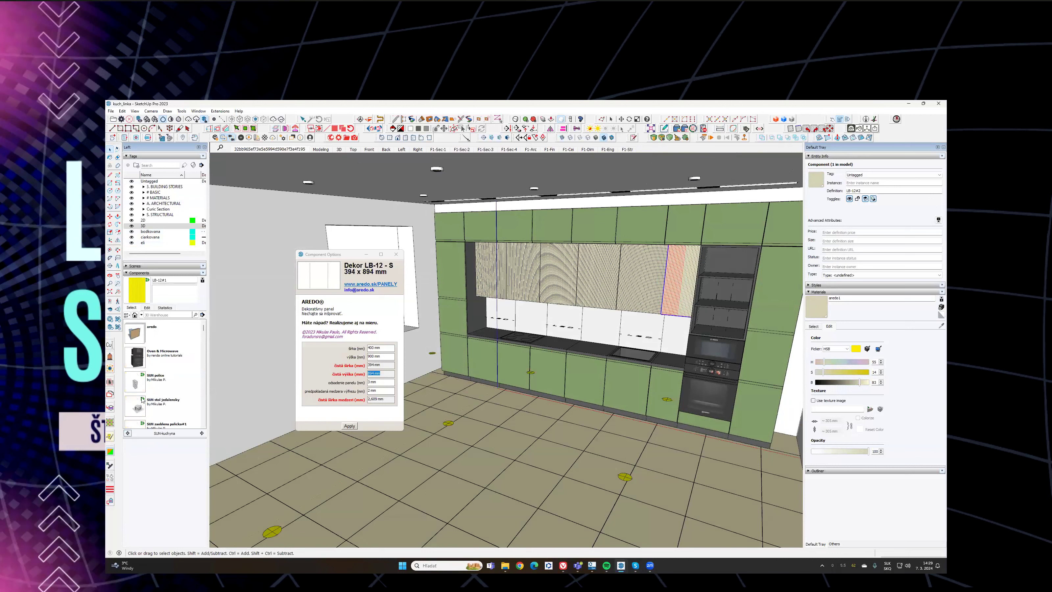
left_click(127, 432)
scroll(142, 394, "down", 3)
left_click(140, 387)
scroll(149, 356, "down", 5)
scroll(177, 378, "down", 1)
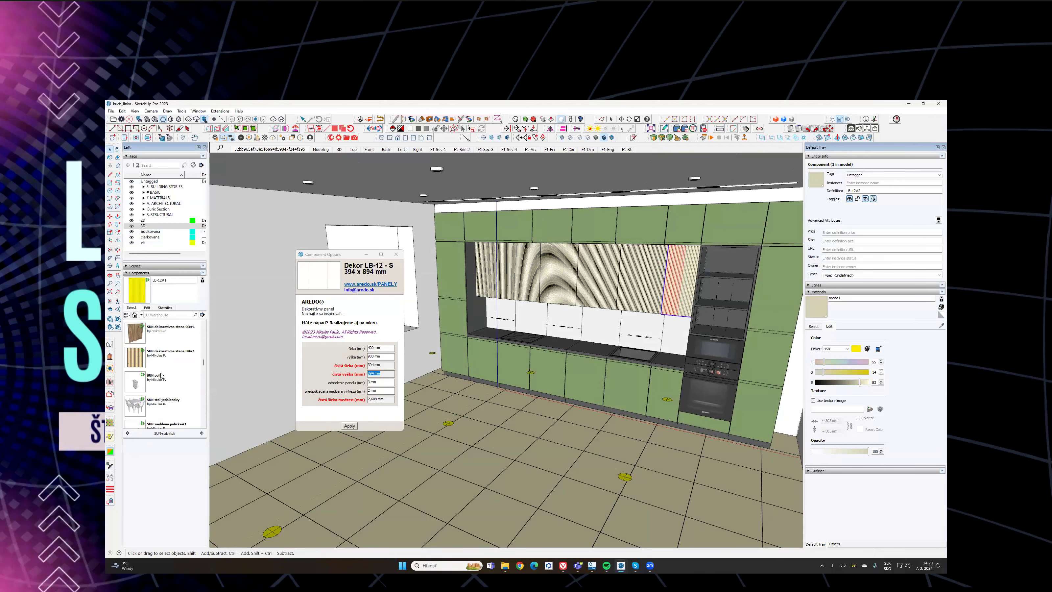
left_click(163, 361)
middle_click_drag(480, 389, 525, 356)
left_click(525, 355)
Step: Examine the inserted decorative wall's slats, their joints and the backing board from several angles
scroll(538, 300, "up", 6)
scroll(505, 329, "down", 8)
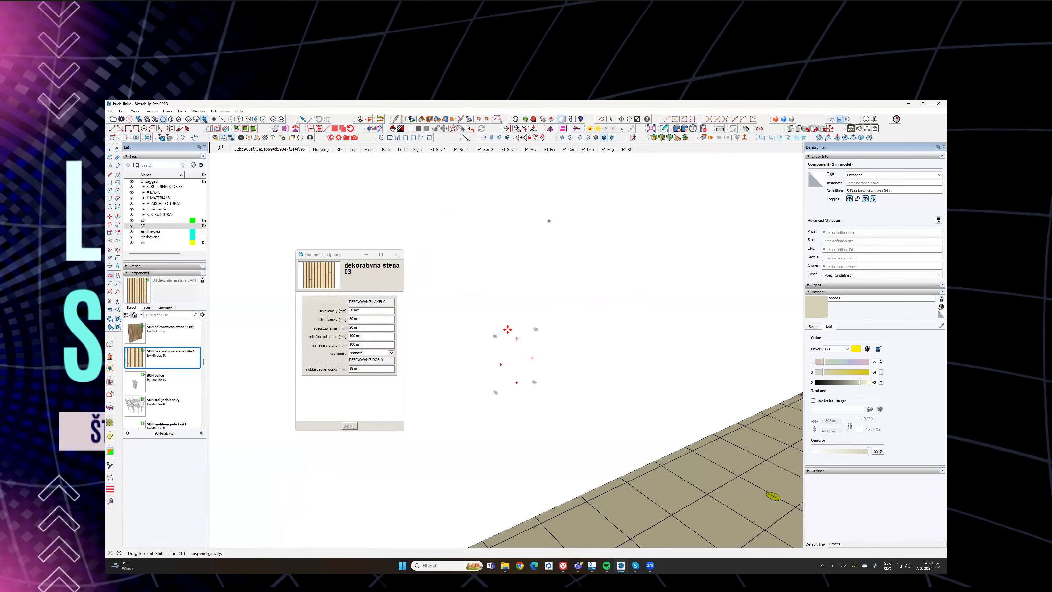
scroll(497, 317, "up", 4)
middle_click_drag(491, 313, 564, 259)
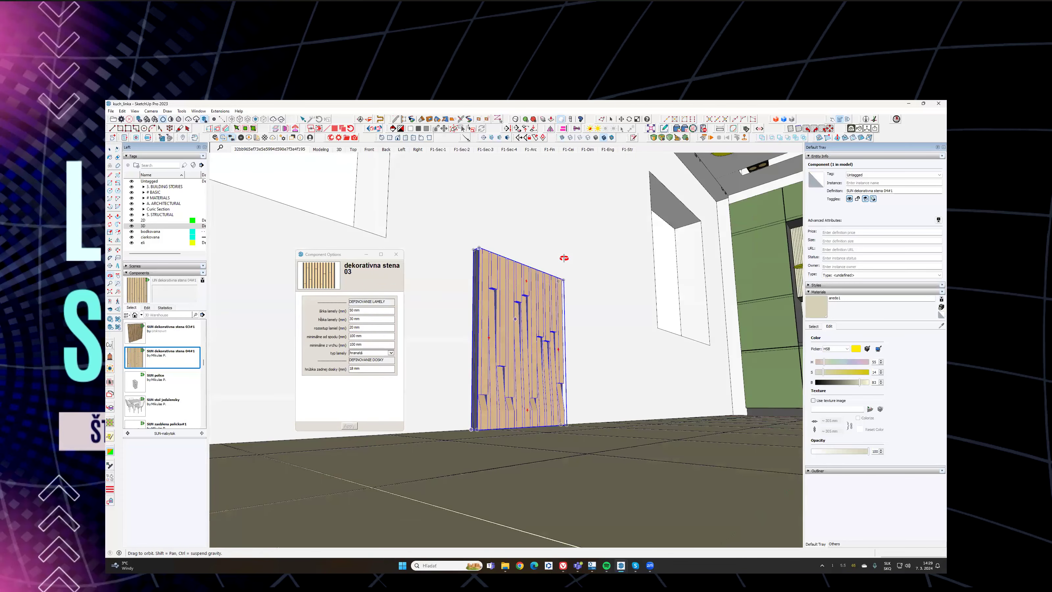
scroll(497, 306, "up", 4)
middle_click_drag(492, 312, 593, 291)
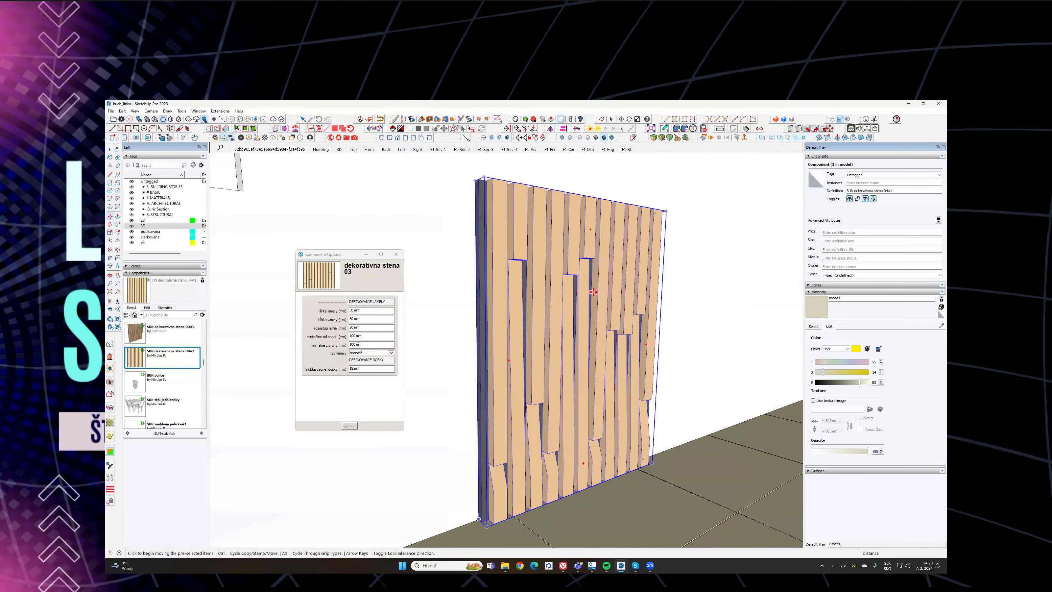
middle_click_drag(418, 312, 497, 342)
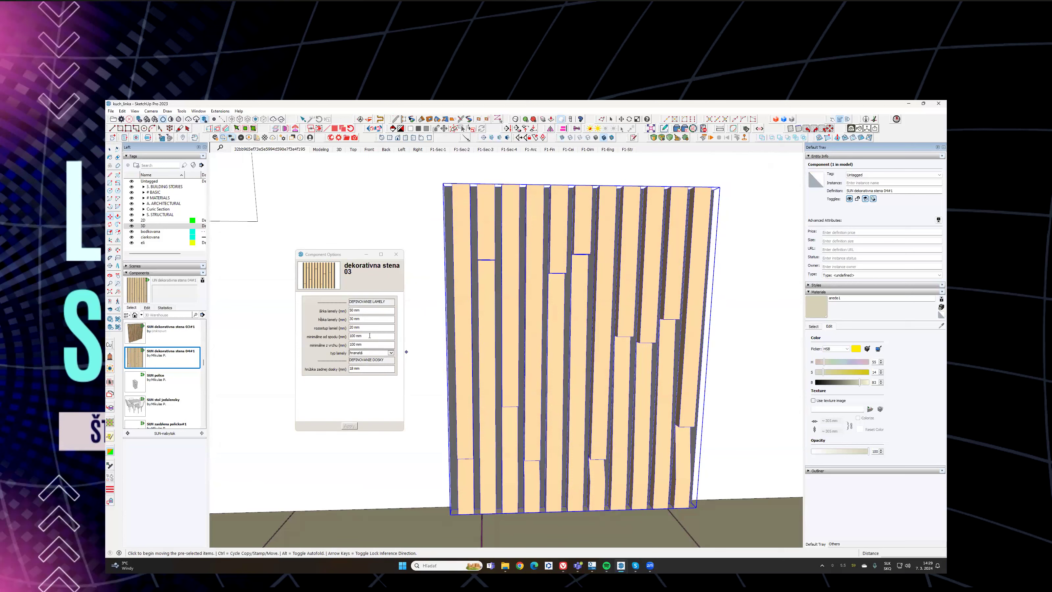
middle_click_drag(539, 289, 577, 333)
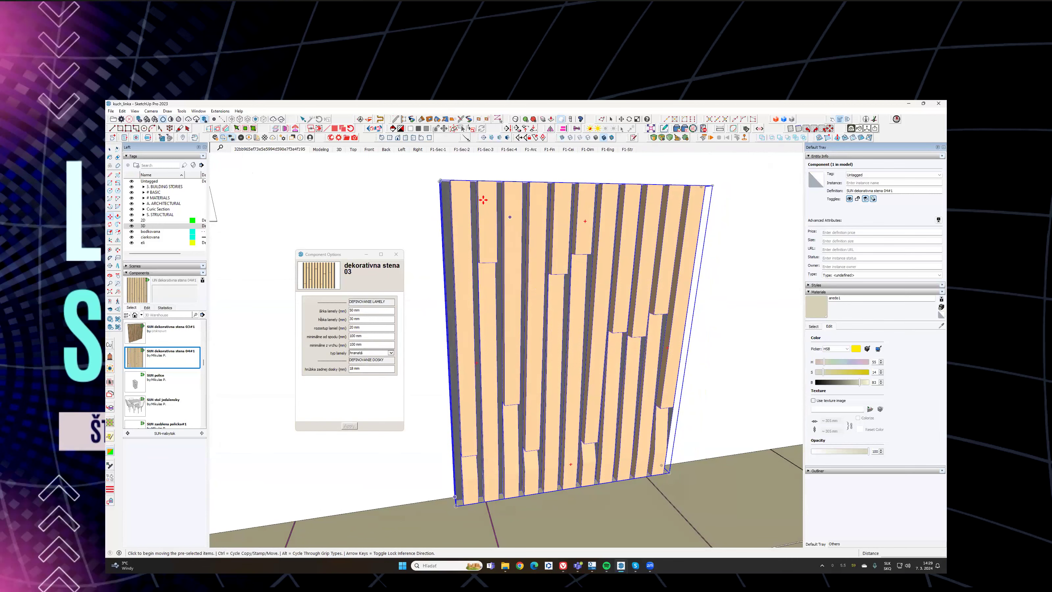
middle_click_drag(575, 261, 588, 284)
scroll(601, 289, "down", 3)
scroll(601, 289, "down", 3)
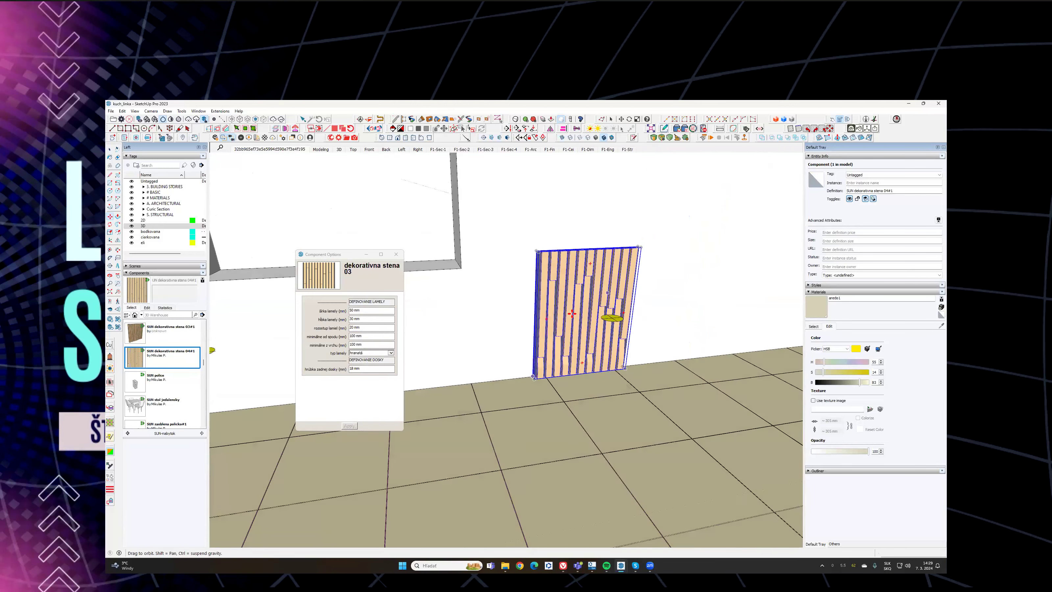
key("s")
left_click(638, 312)
middle_click_drag(693, 282, 609, 309)
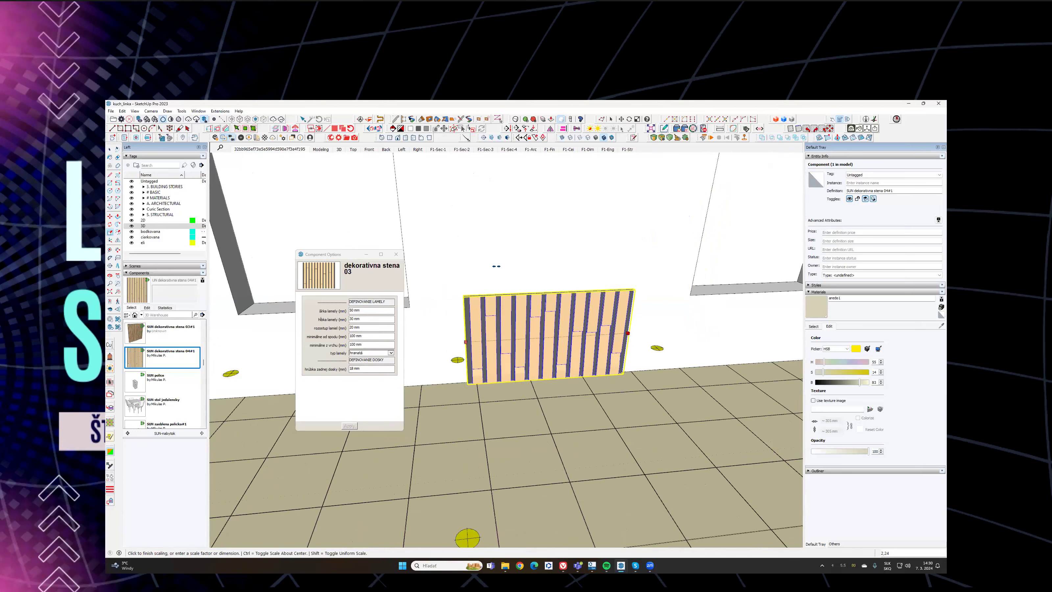
Step: Place two vertical guides on the wall, each 600 mm in from the facing edges of the two window openings
key("t")
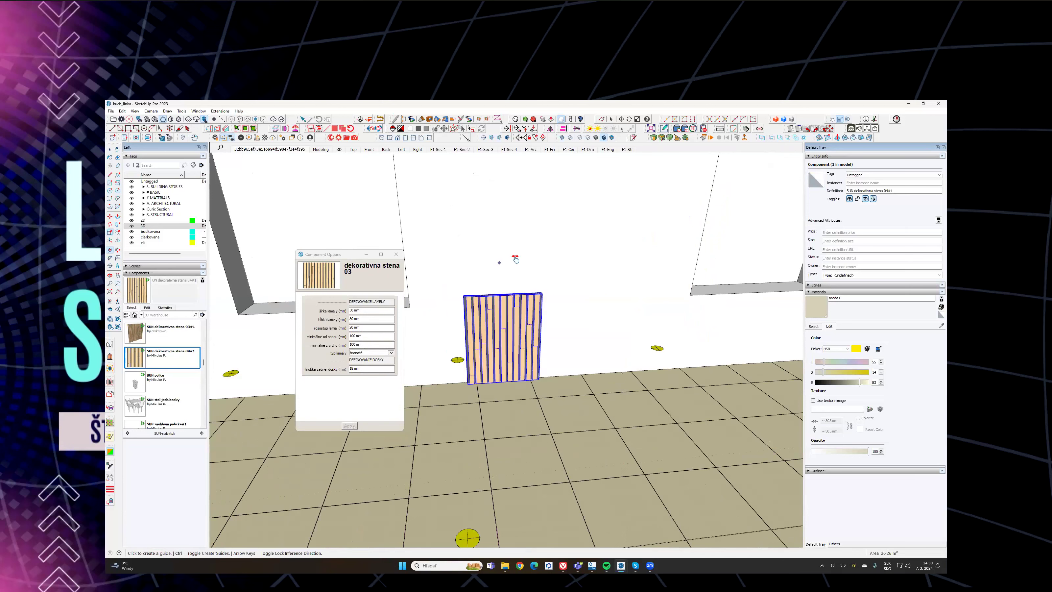
middle_click_drag(413, 232, 453, 244, "shift")
left_click(443, 245)
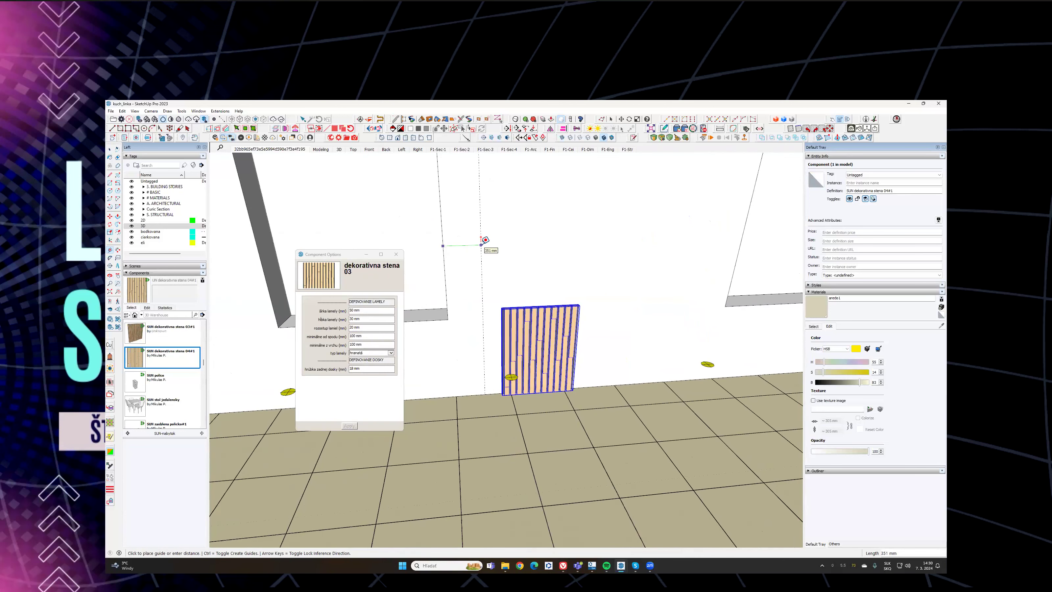
type("600")
key("Return")
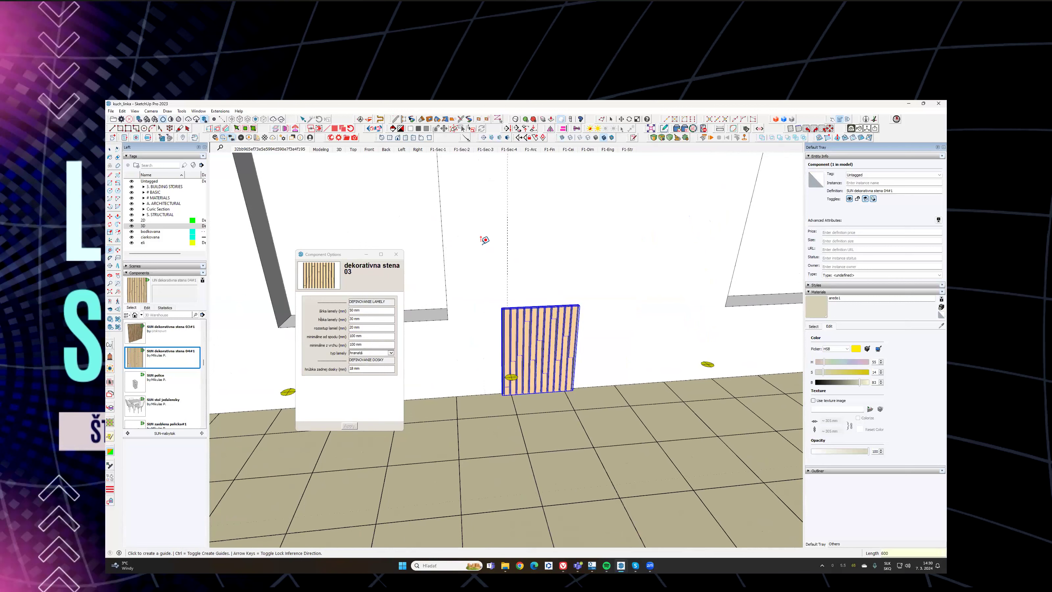
left_click(744, 229)
type("600")
key("Return")
key("space")
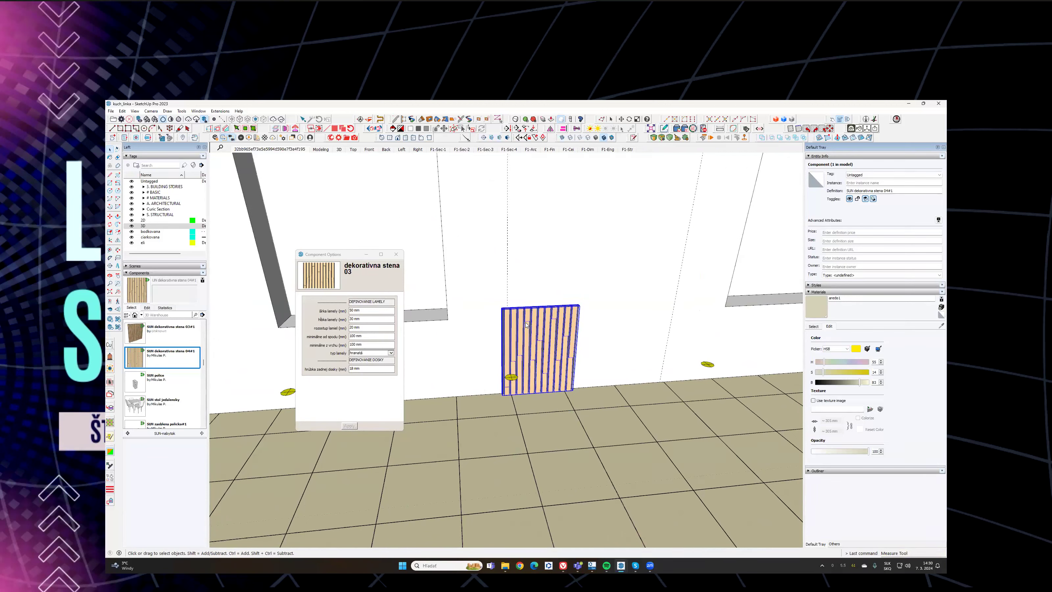
Step: Move the decorative wall sideways so that its upper corner aligns with the first guide
key("m")
scroll(503, 298, "up", 6)
left_click(501, 297)
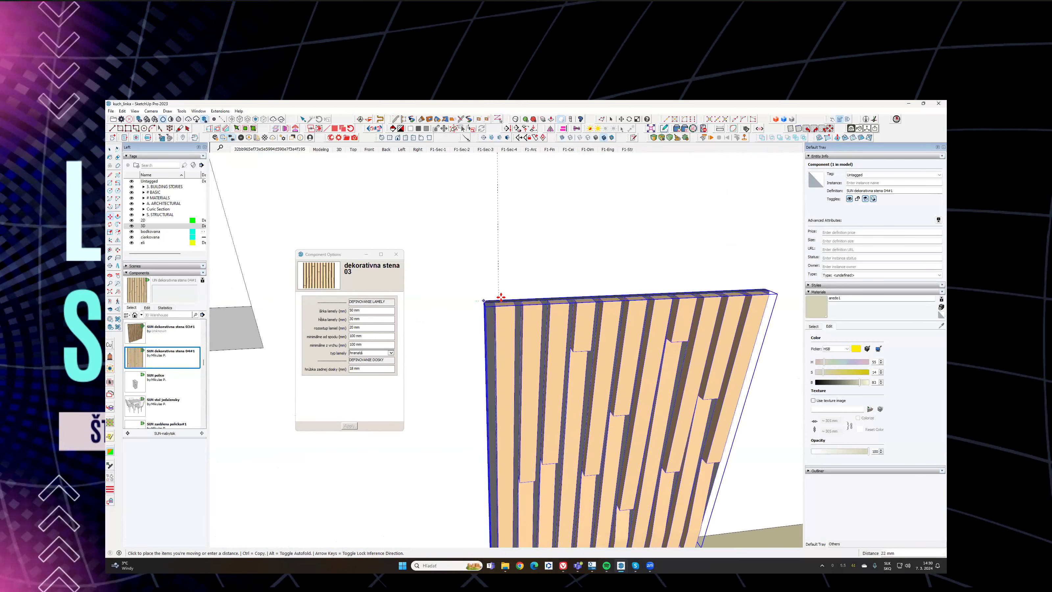
left_click(498, 286)
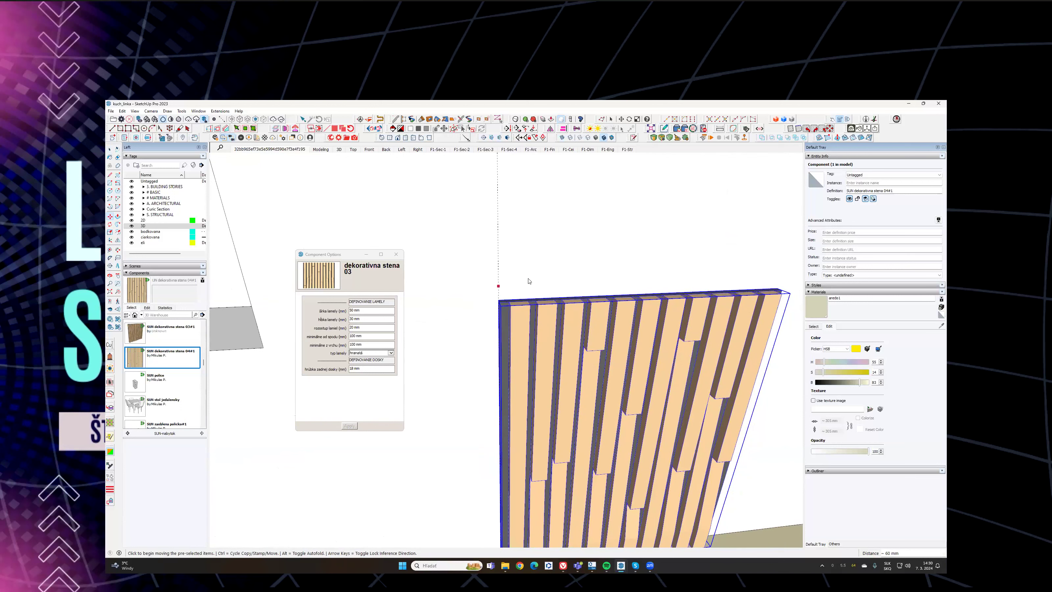
Step: Scale the decorative wall in width so that it spans from the first guide to the second guide
scroll(613, 275, "down", 3)
key("s")
scroll(650, 381, "down", 3)
left_click(650, 382)
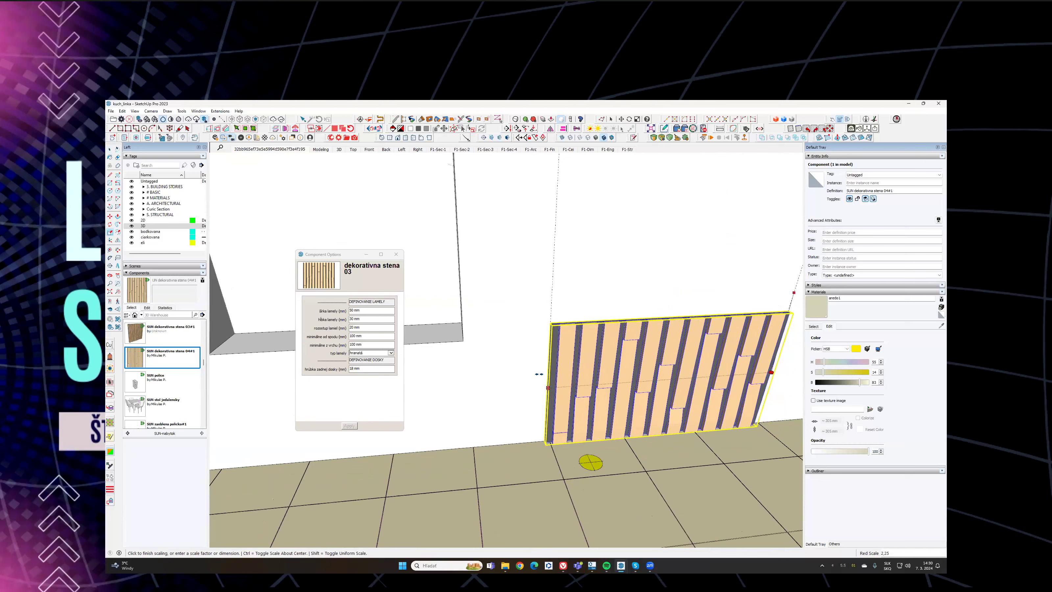
left_click(647, 350)
Step: Scale the decorative wall upward from its top edge until it reaches close to the ceiling
left_click(676, 317)
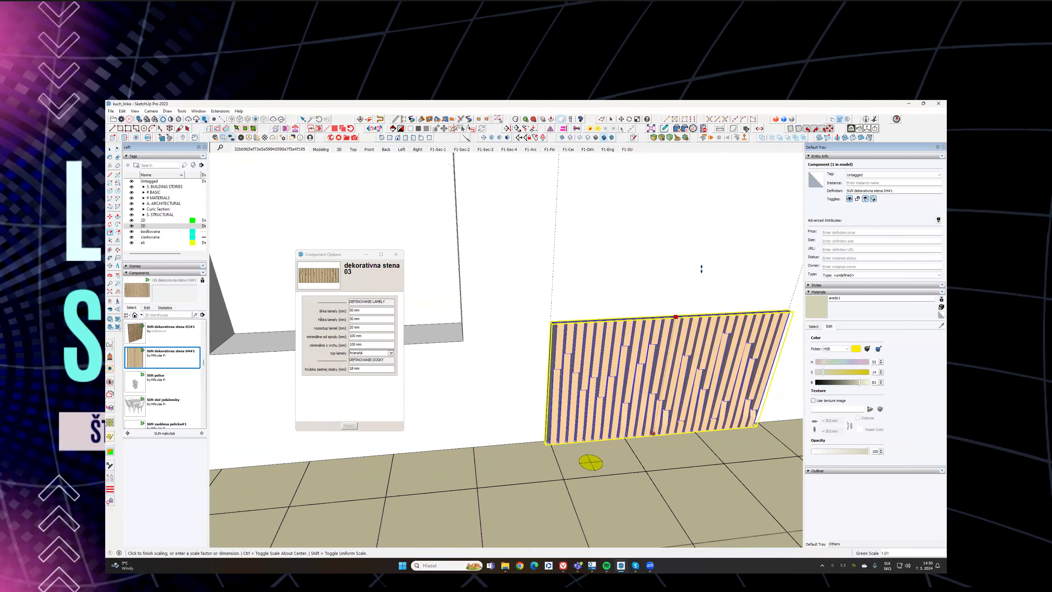
scroll(703, 252, "down", 3)
middle_click_drag(722, 176, 621, 178)
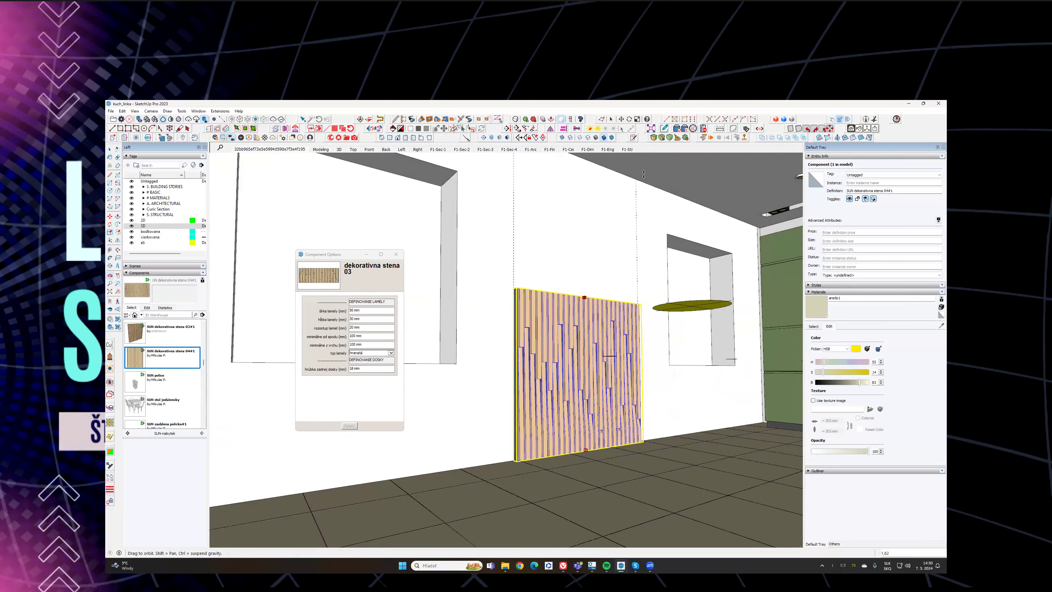
middle_click_drag(617, 215, 565, 335, "shift")
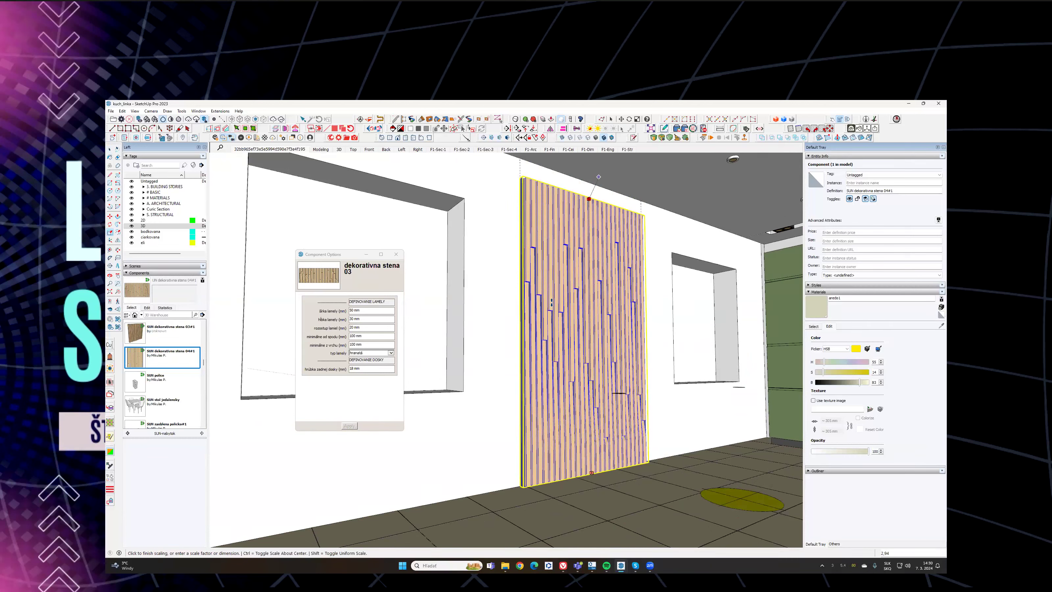
Step: Set the decorative wall's slat type to zaoblena in its component options and inspect the slats up close
middle_click_drag(628, 350, 663, 365)
scroll(625, 405, "up", 3)
scroll(625, 405, "up", 3)
middle_click_drag(625, 405, 597, 389)
mouse_move(598, 389)
middle_mouse_down("shift")
mouse_move(611, 365)
mouse_move(610, 389)
middle_mouse_up("shift")
scroll(607, 356, "down", 4)
middle_click_drag(604, 322, 590, 356)
left_click(376, 353)
left_click(358, 360)
left_click(355, 426)
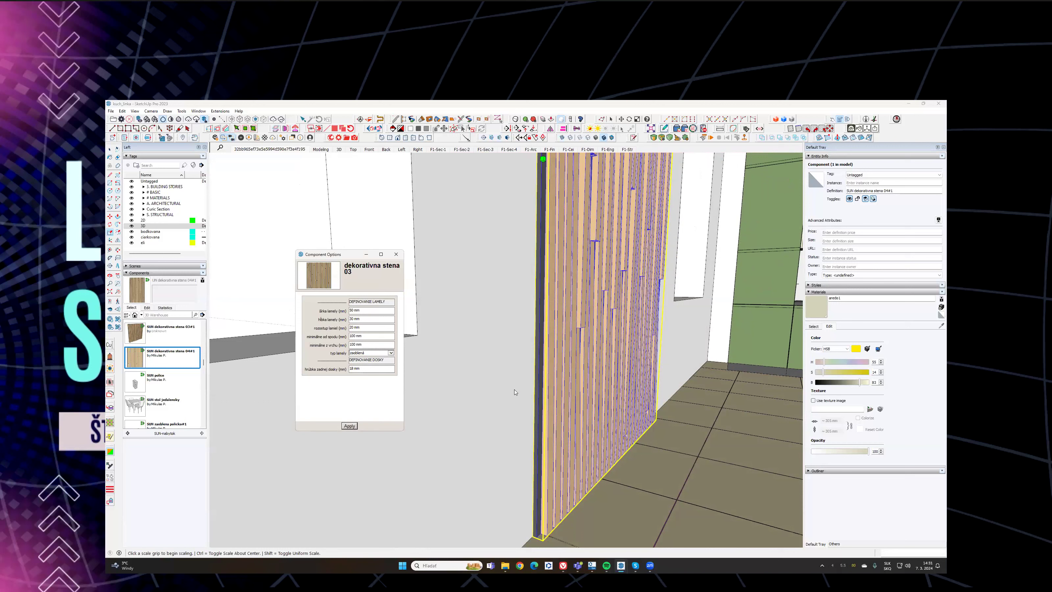
middle_click_drag(614, 405, 588, 352)
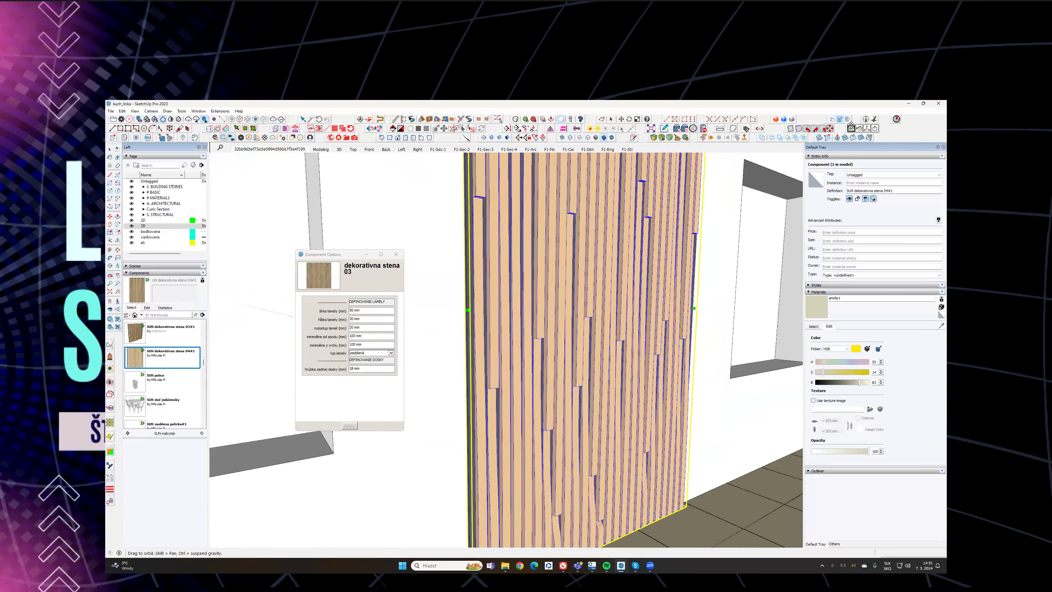
middle_click_drag(850, 125, 846, 135, "shift")
middle_click_drag(538, 282, 566, 495)
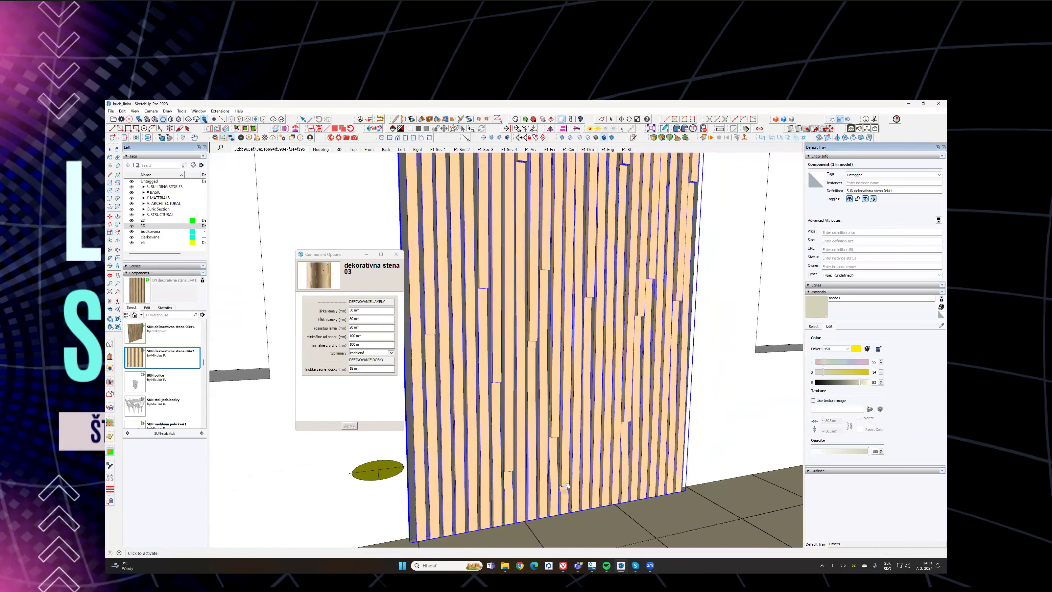
middle_click_drag(591, 337, 539, 420)
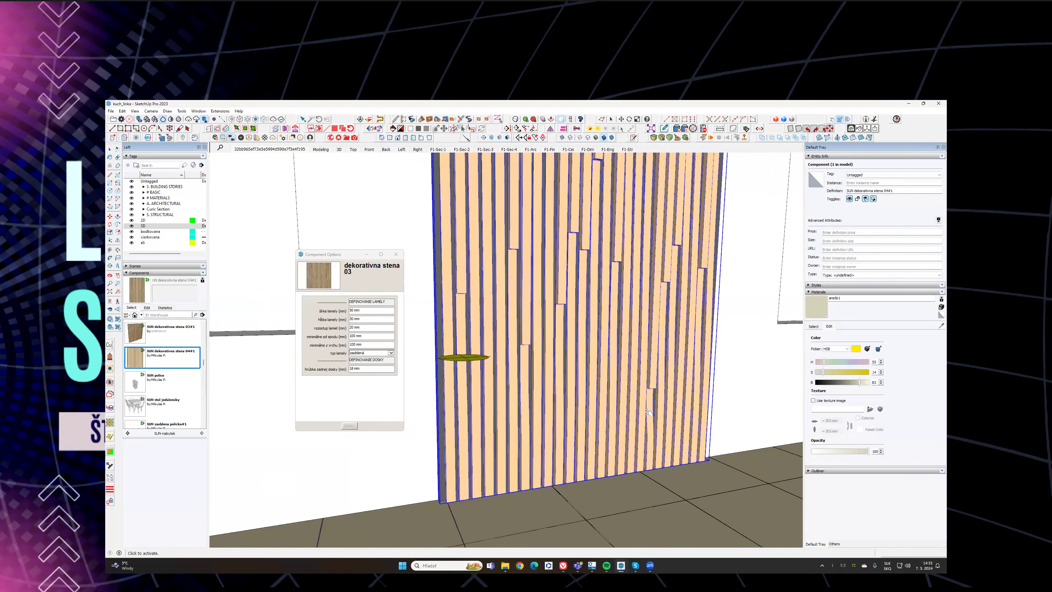
Step: Insert the SUN_dekorativna stena component from the component library on the ceiling near the top of the decorative wall
middle_click_drag(669, 357, 523, 365)
middle_click_drag(632, 392, 563, 323)
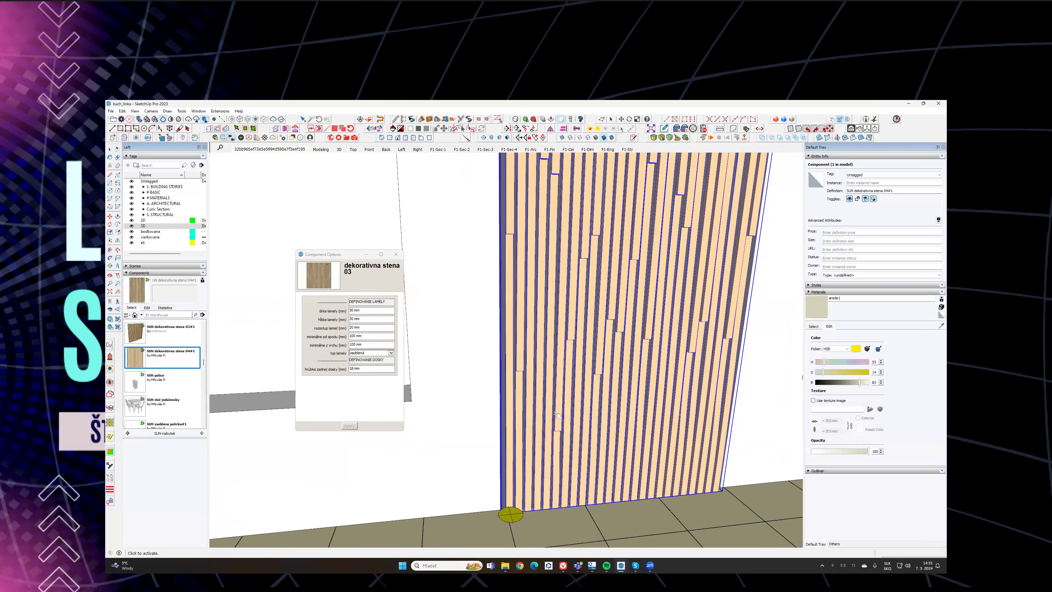
middle_click_drag(573, 418, 683, 316)
middle_click_drag(291, 334, 220, 346)
scroll(147, 371, "up", 3)
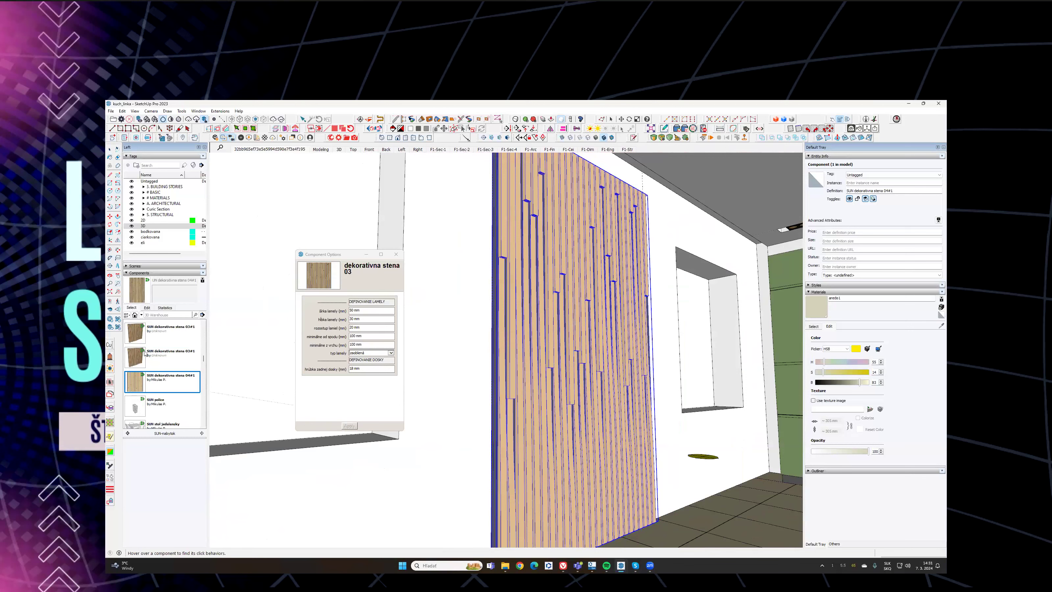
scroll(147, 373, "down", 5)
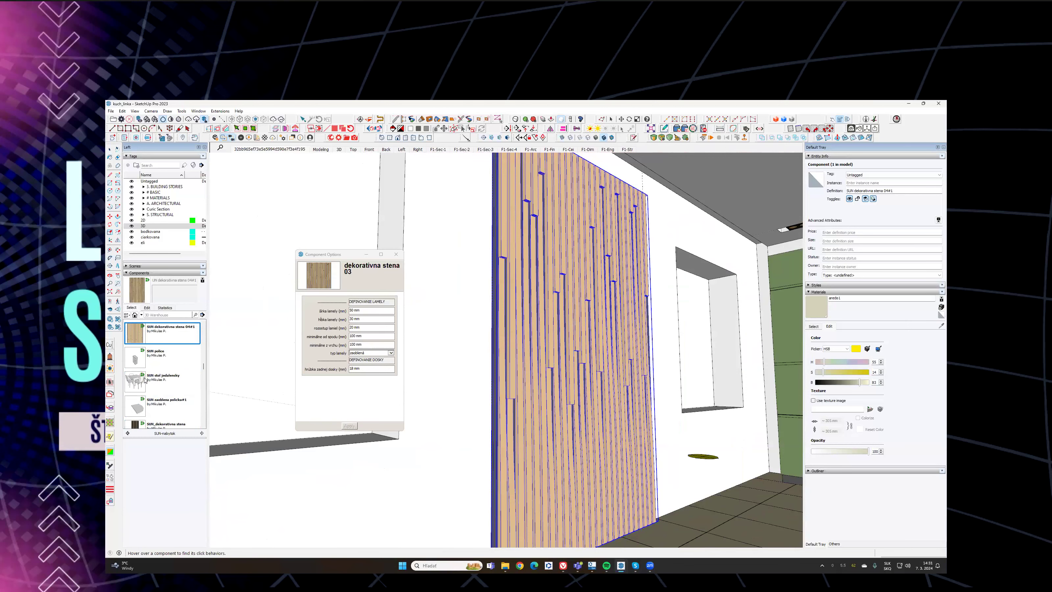
scroll(144, 379, "up", 2)
left_click(149, 379)
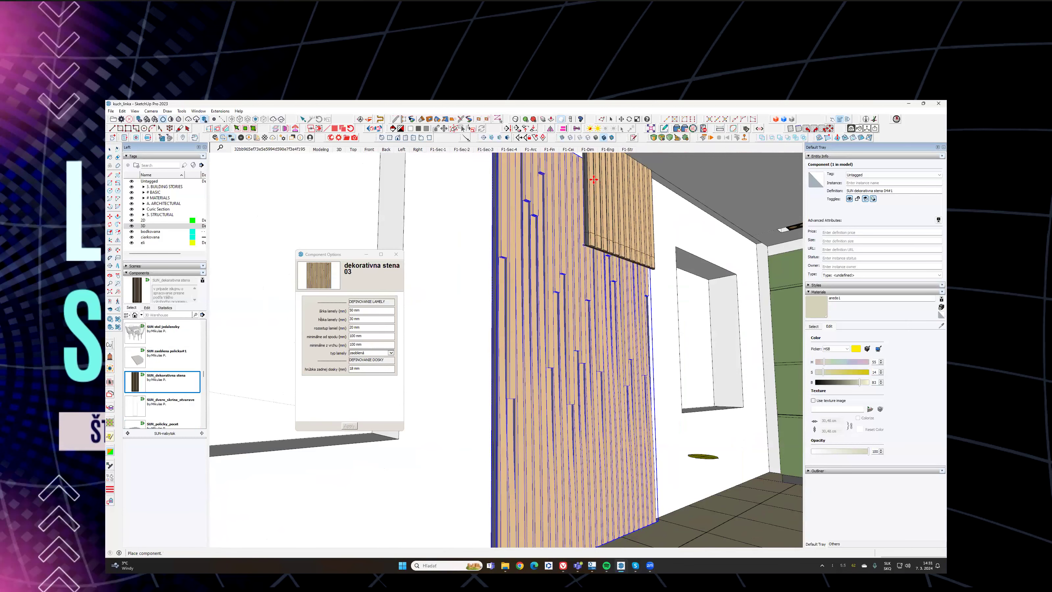
middle_click_drag(608, 174, 576, 228)
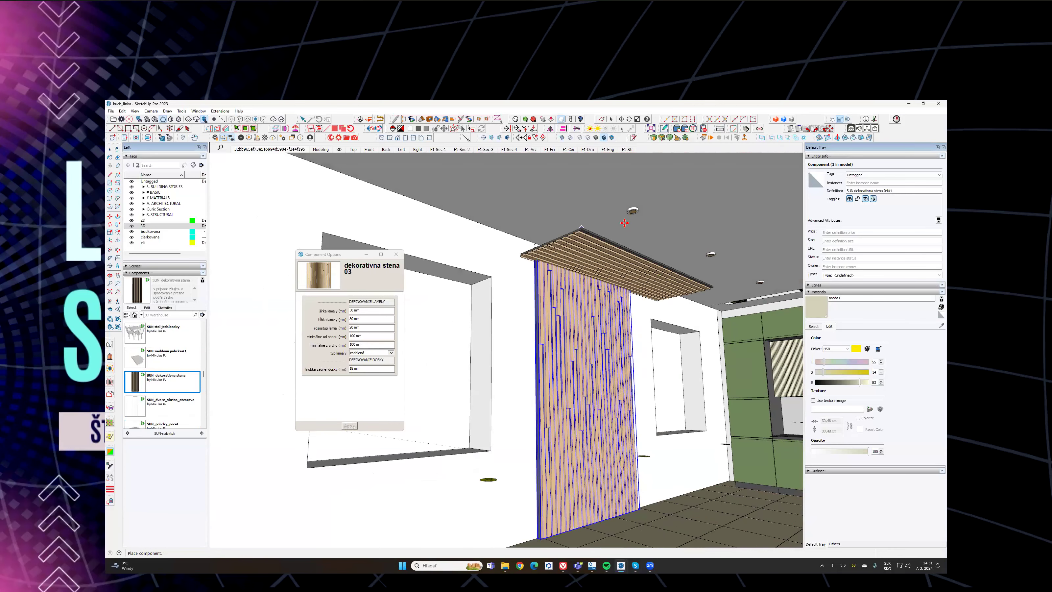
left_click(623, 225)
Step: Rotate the slatted ceiling panel 90 degrees about its corner
scroll(625, 223, "up", 2)
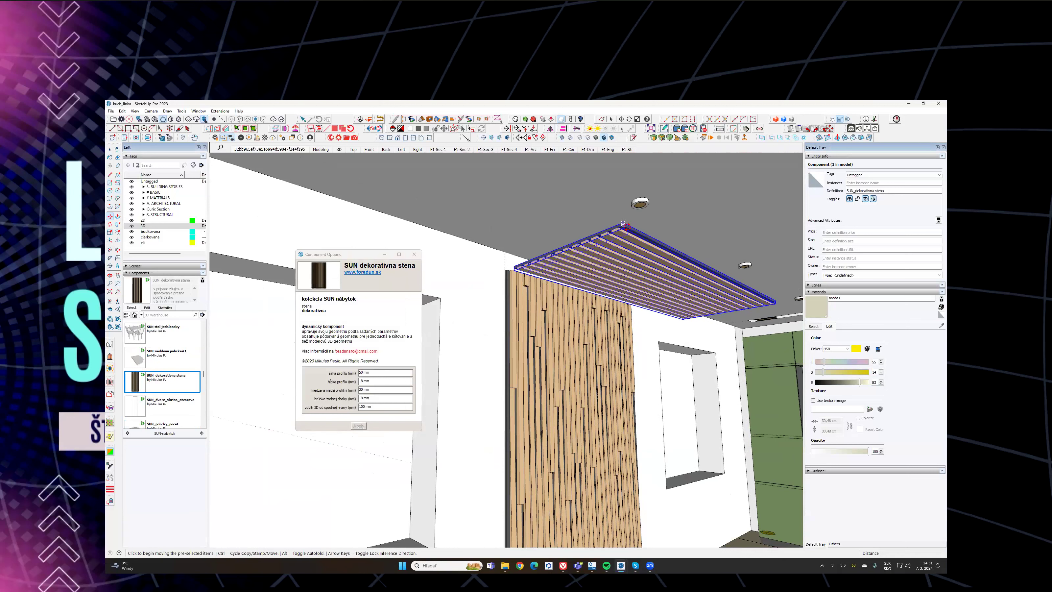
left_click(626, 224)
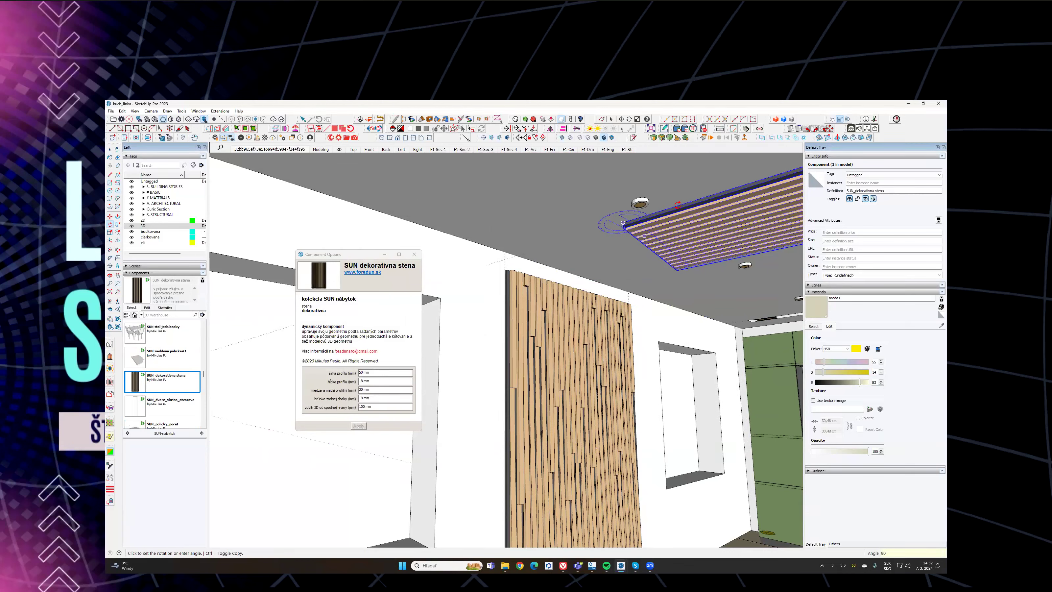
key("Return")
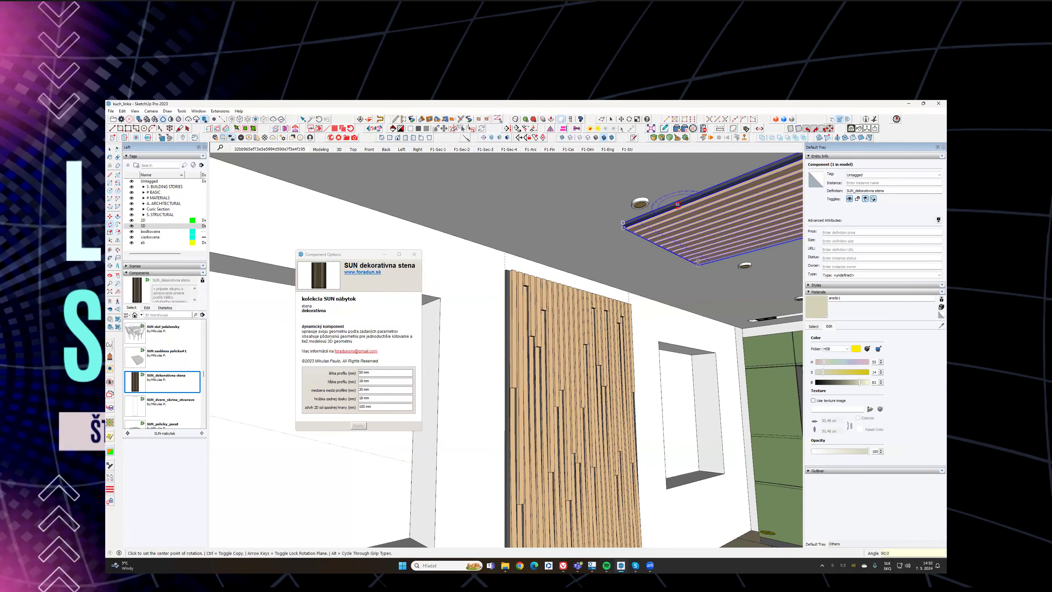
Step: Move the slatted ceiling panel against the wall so that its corner lines up with the decorative wall's side edge
left_click(600, 139)
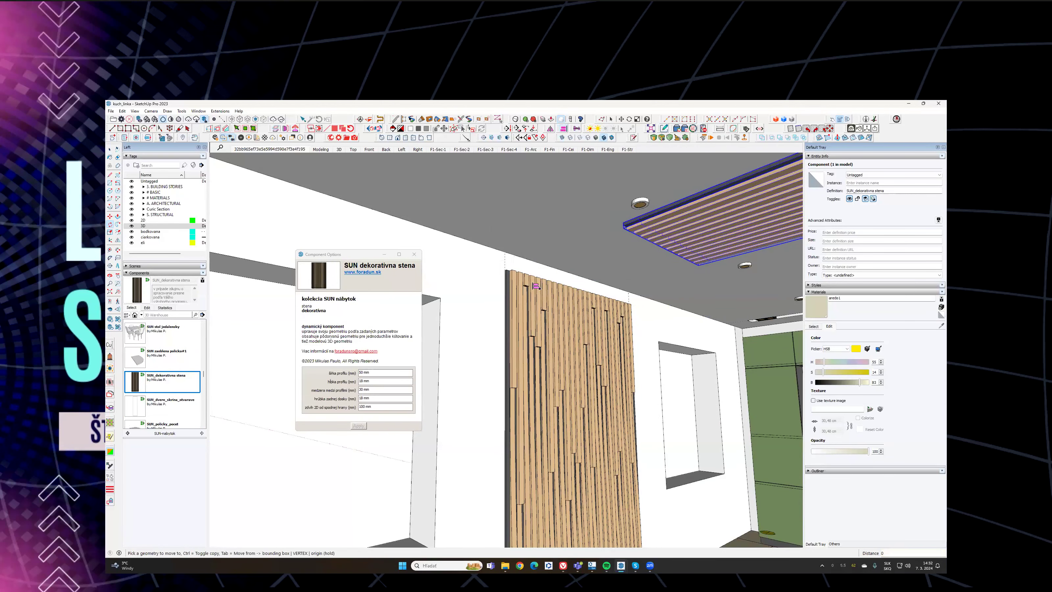
left_click(527, 260)
middle_click_drag(559, 181, 586, 223)
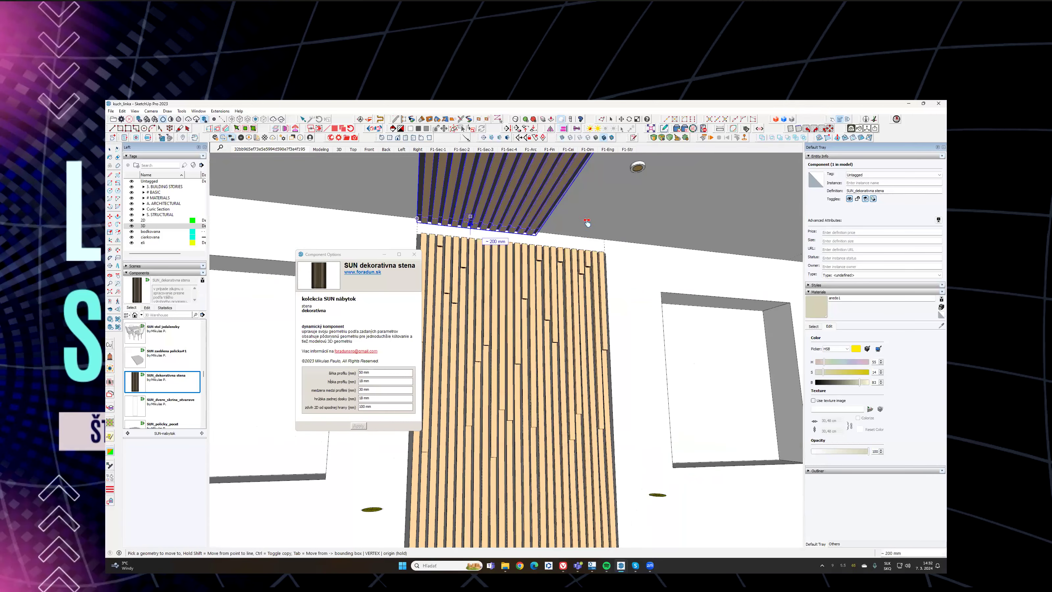
key("space")
middle_click_drag(422, 219, 526, 209, "shift")
scroll(526, 208, "up", 2)
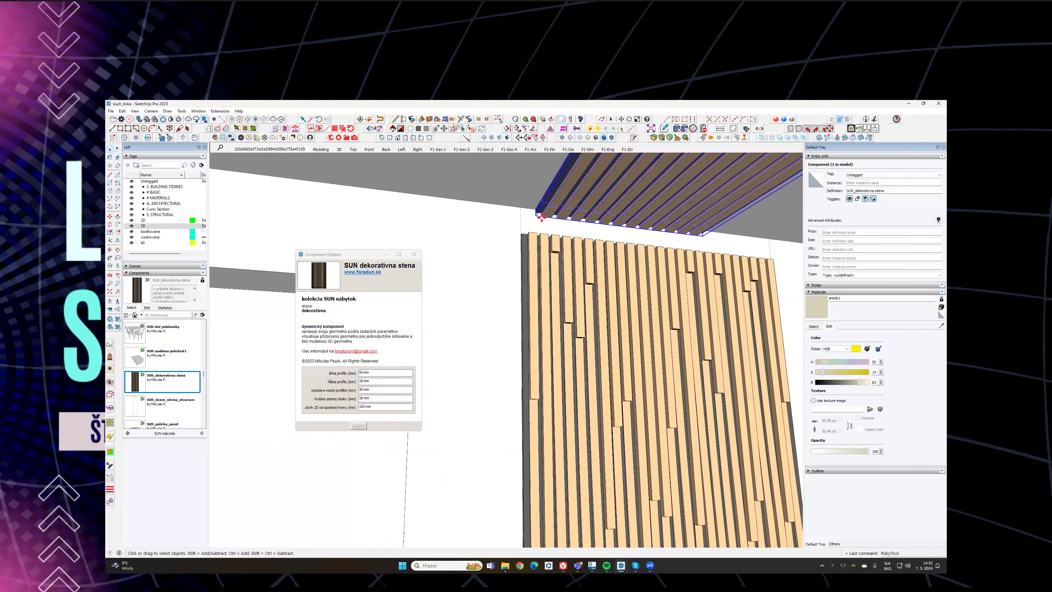
scroll(541, 217, "up", 2)
key("m")
left_click(542, 217)
left_click(518, 251)
Step: Scale the slatted ceiling panel in width so that it reaches the opposite edge of the decorative wall below
key("s")
middle_click_drag(518, 249, 574, 192)
scroll(474, 221, "down", 4)
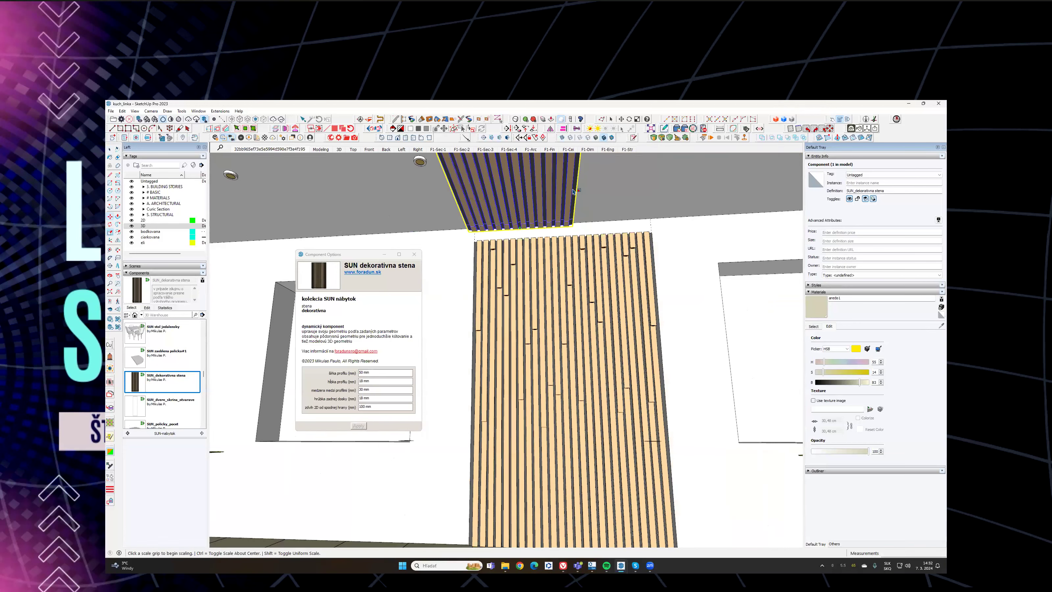
scroll(560, 236, "down", 2)
middle_click_drag(559, 236, 534, 219)
left_click(546, 203)
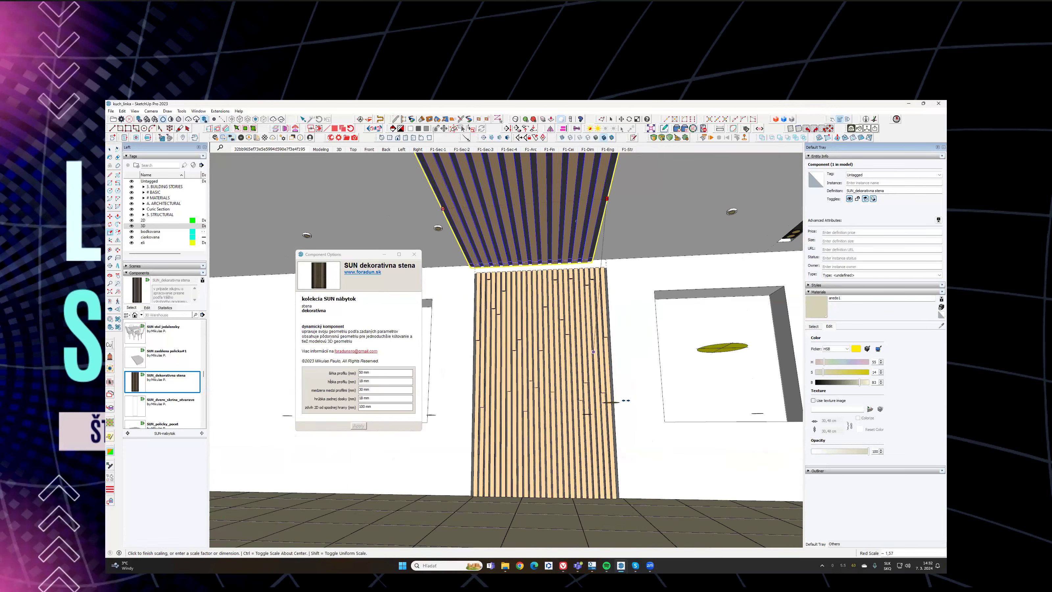
scroll(613, 441, "up", 1)
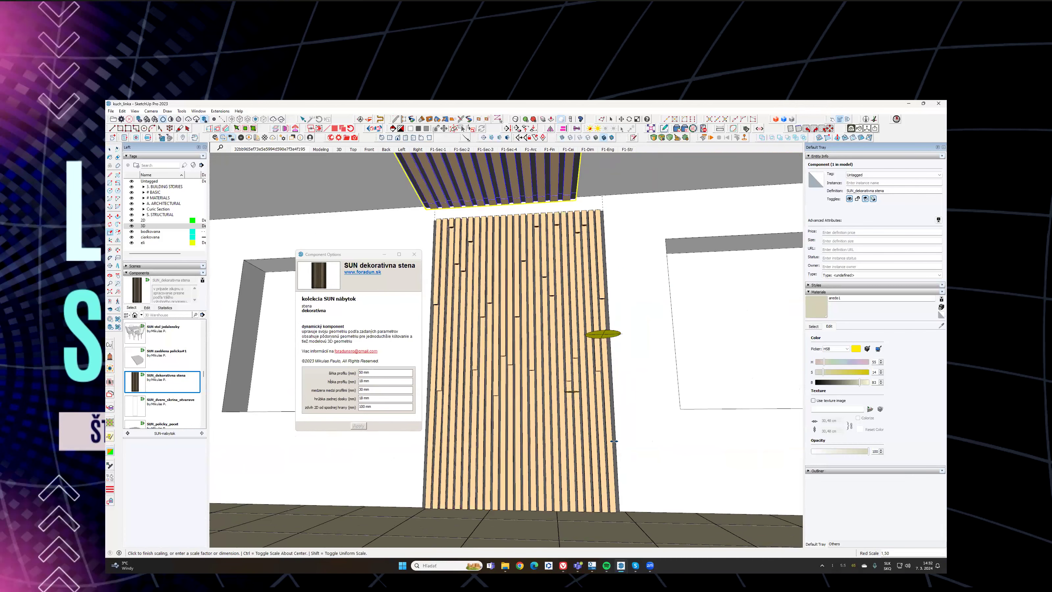
scroll(614, 441, "up", 1)
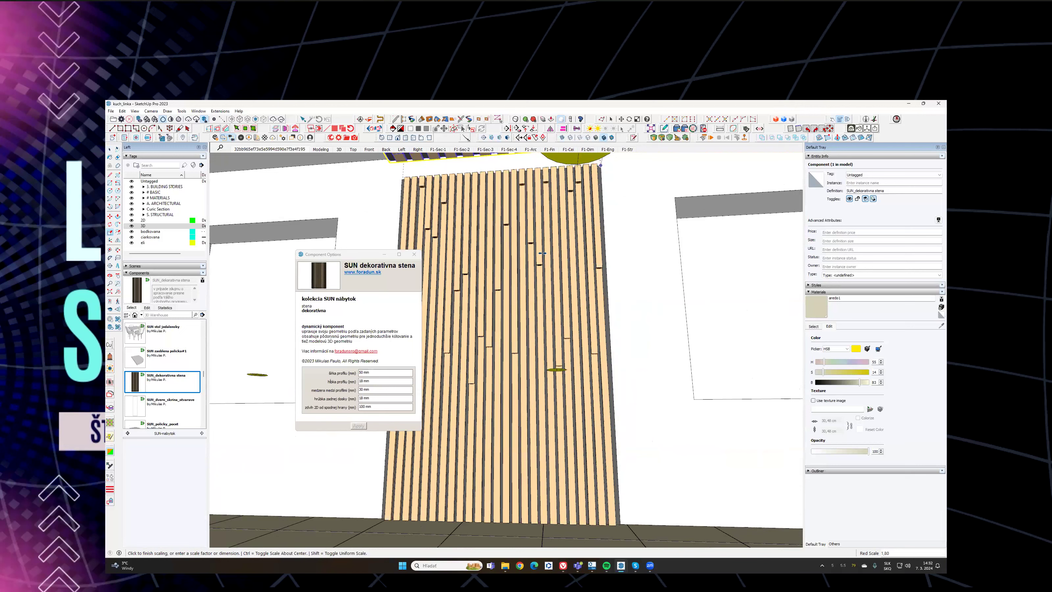
left_click(528, 243)
scroll(527, 243, "down", 1)
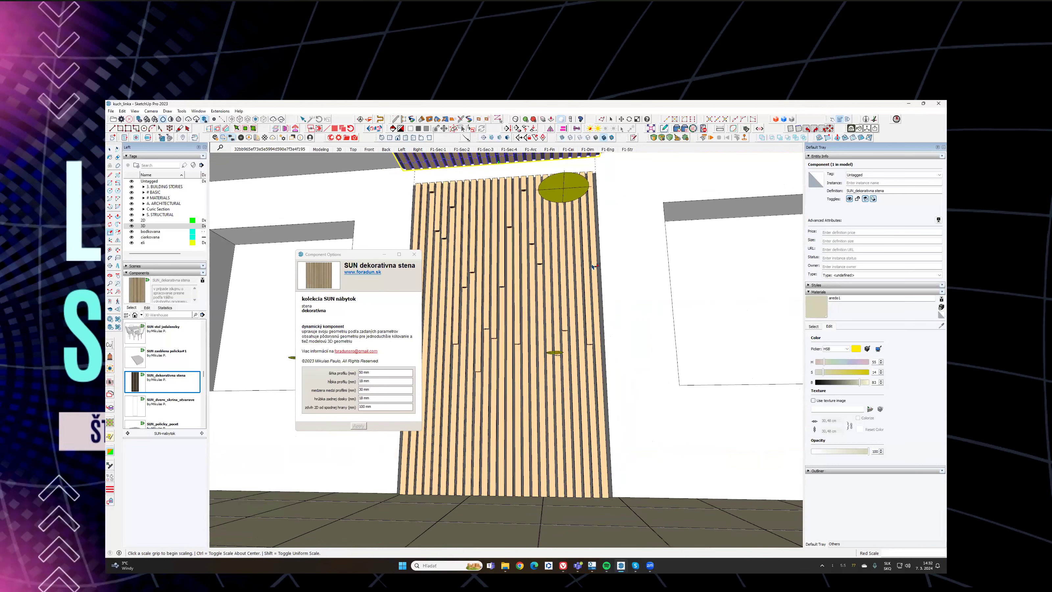
Step: Compare the slat options of the wall and the ceiling panel, and set the ceiling panel's gap between profiles to 20 mm
middle_click_drag(530, 226, 585, 290)
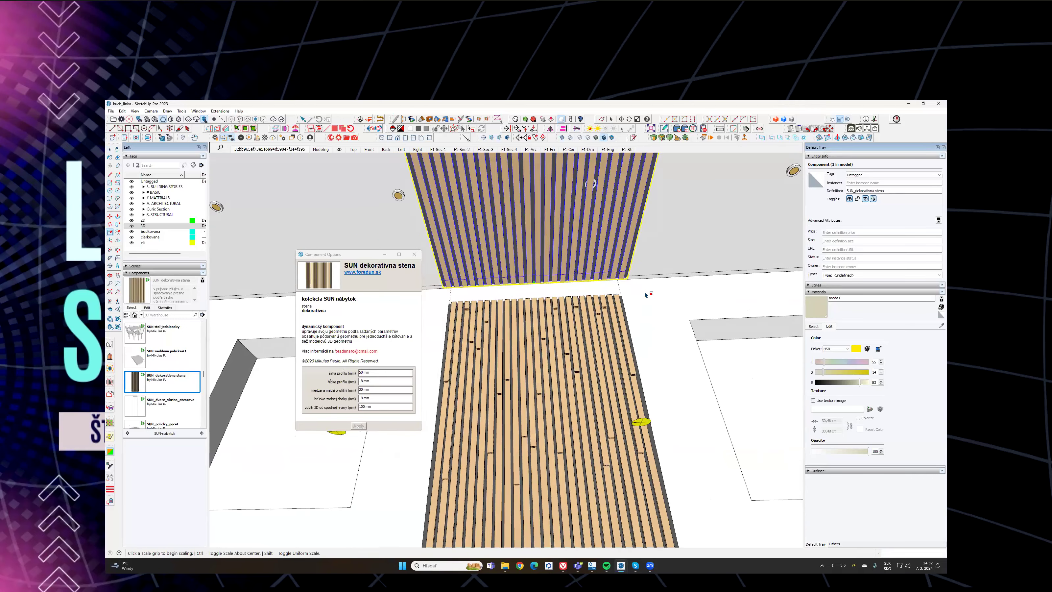
scroll(646, 295, "up", 2)
key("space")
left_click(646, 346)
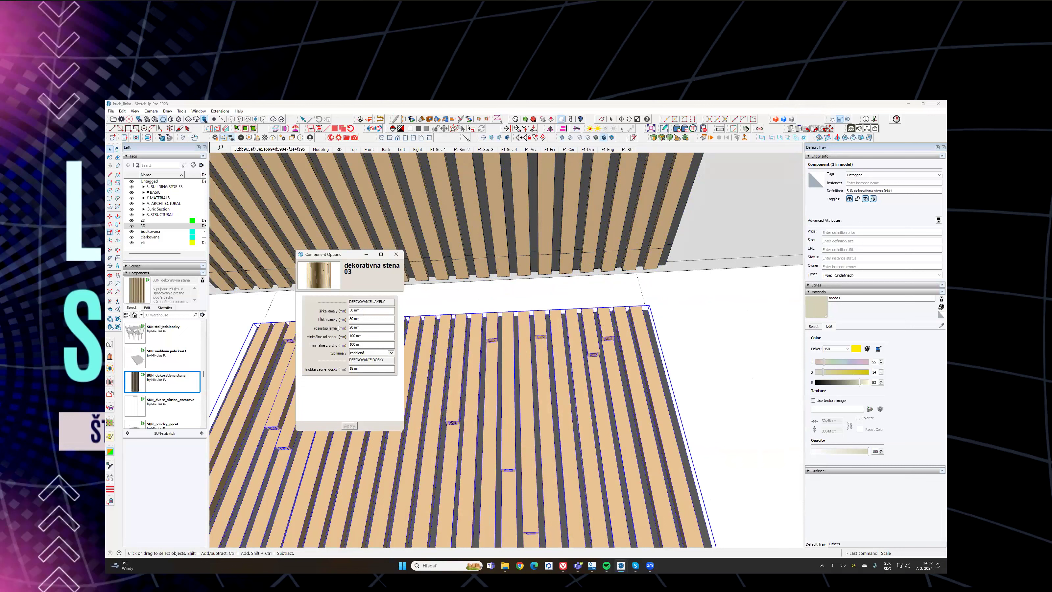
left_click(492, 240)
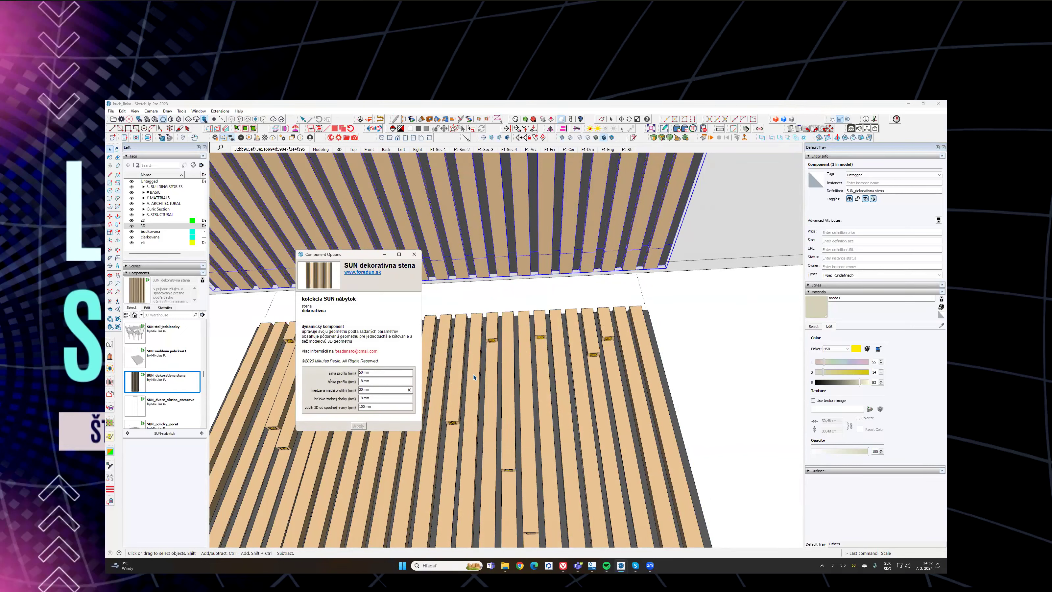
left_click(500, 378)
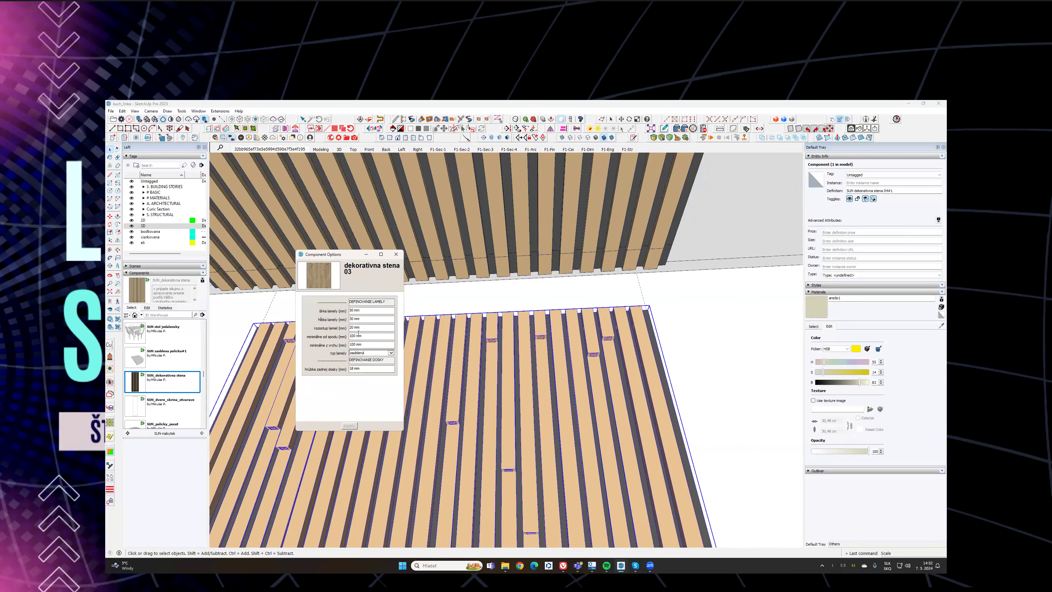
left_click(482, 268)
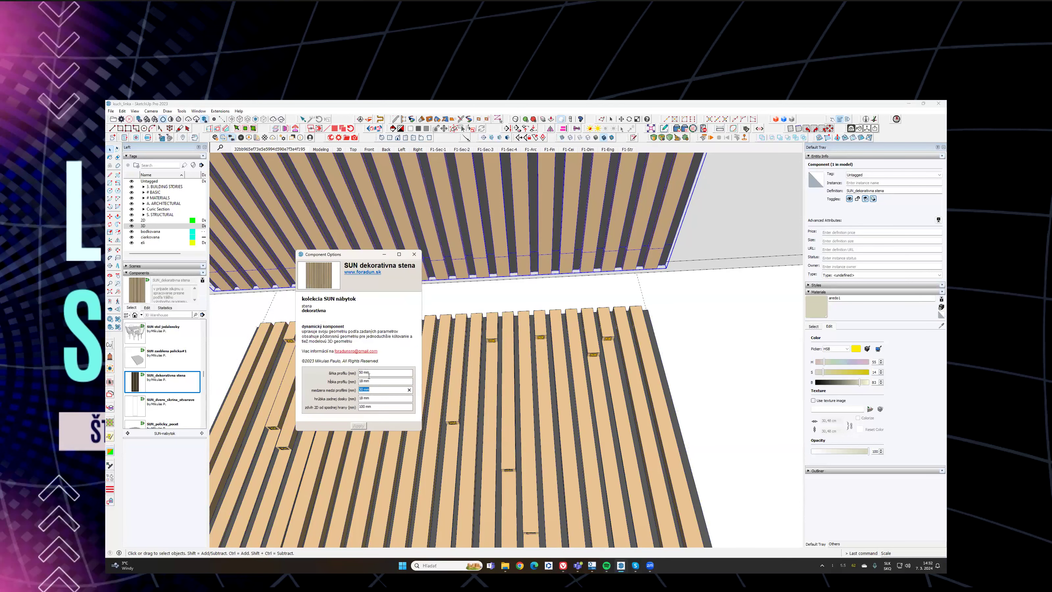
type("20")
key("Return")
Step: Inspect the slatted wall and ceiling panel in the model, and switch to Enscape to view the room's render at night
middle_click_drag(576, 262, 540, 248)
left_click(555, 191)
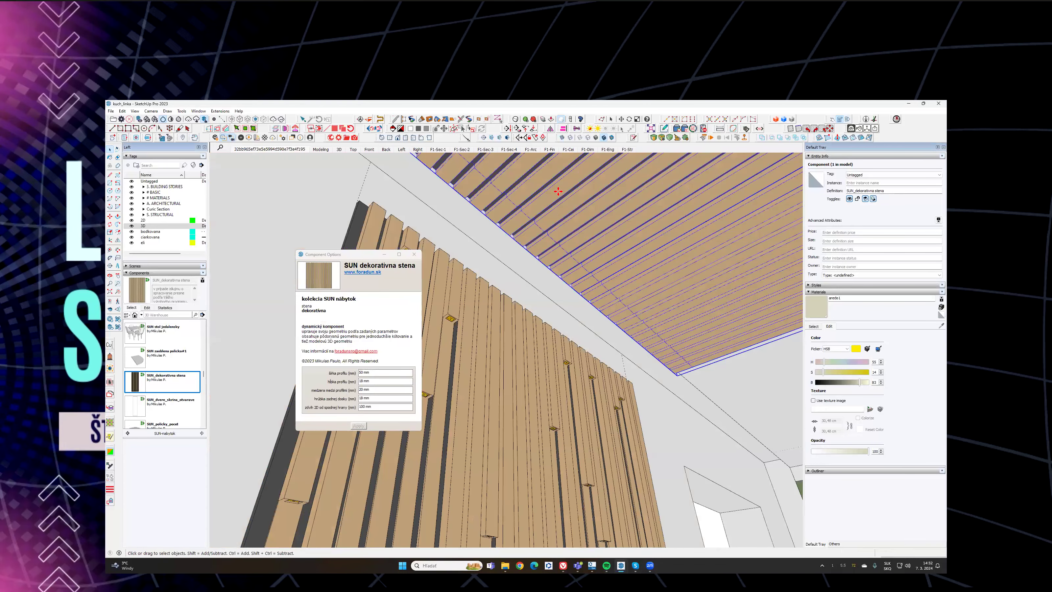
left_click(455, 225)
middle_click_drag(663, 321, 541, 273)
scroll(566, 299, "down", 3)
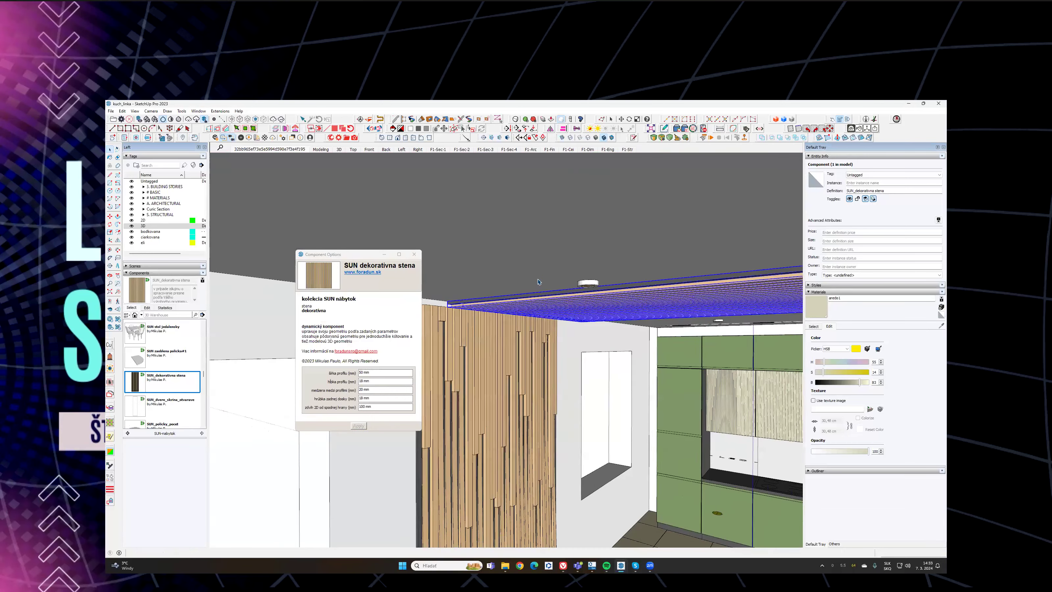
scroll(538, 286, "down", 4)
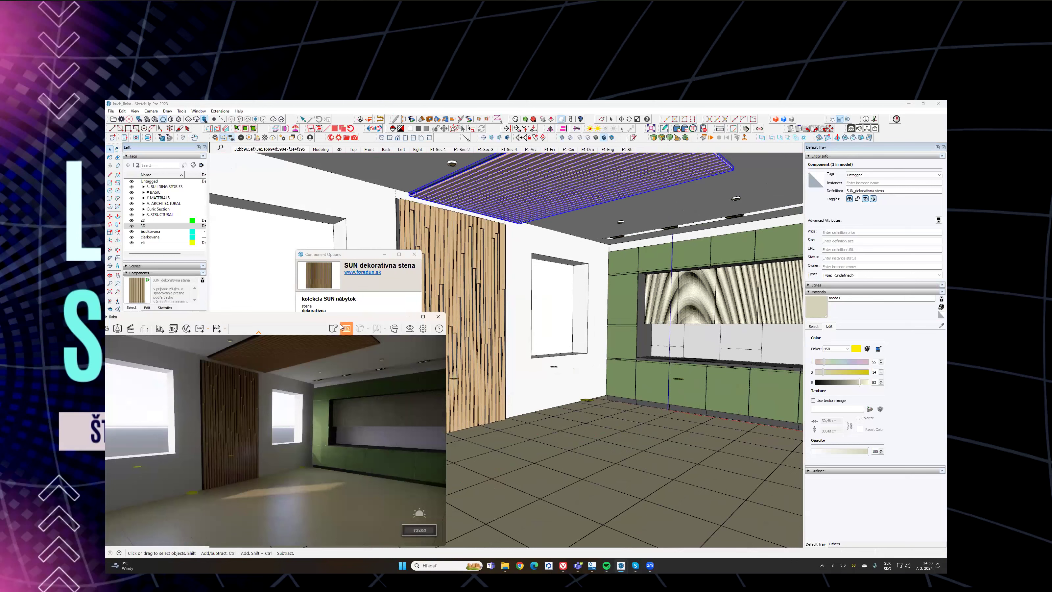
left_click(829, 361)
key("u")
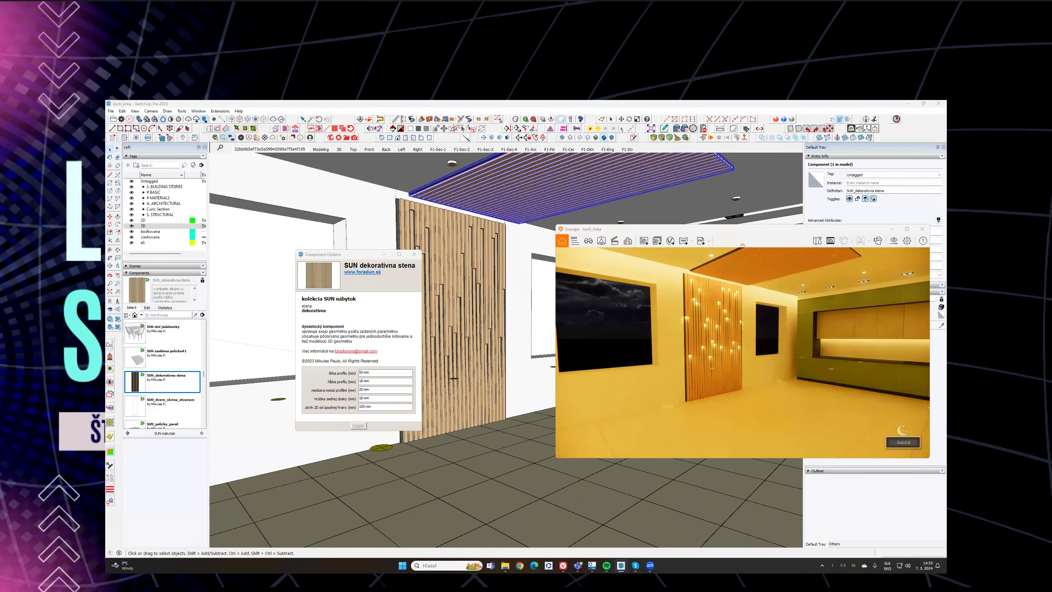
left_click_drag(829, 361, 895, 373)
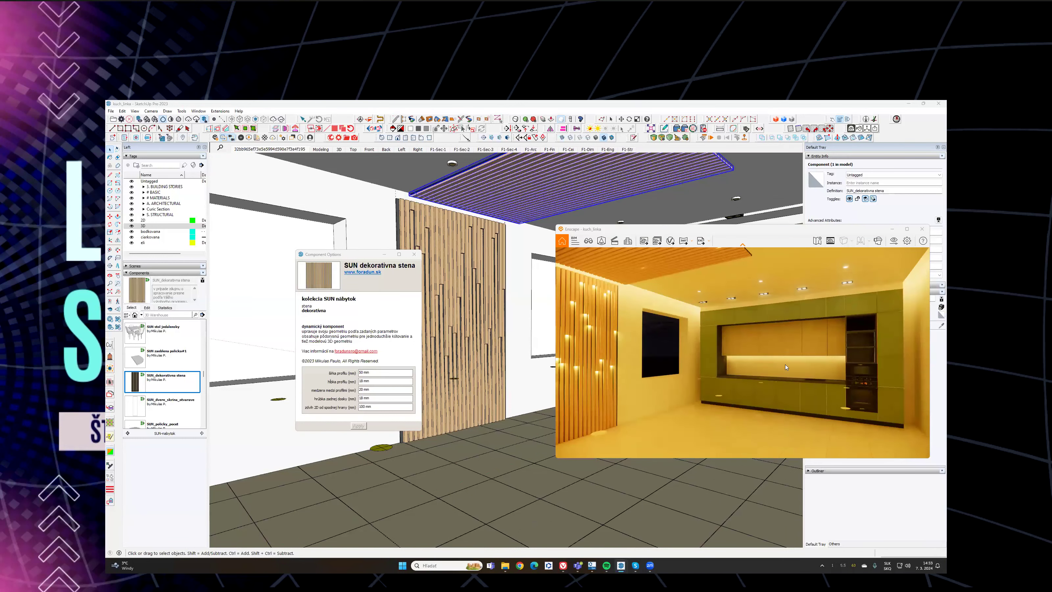
Step: Hide the 2D tag in SketchUp and return to the Enscape view of the kitchen
left_click(131, 220)
left_click(724, 357)
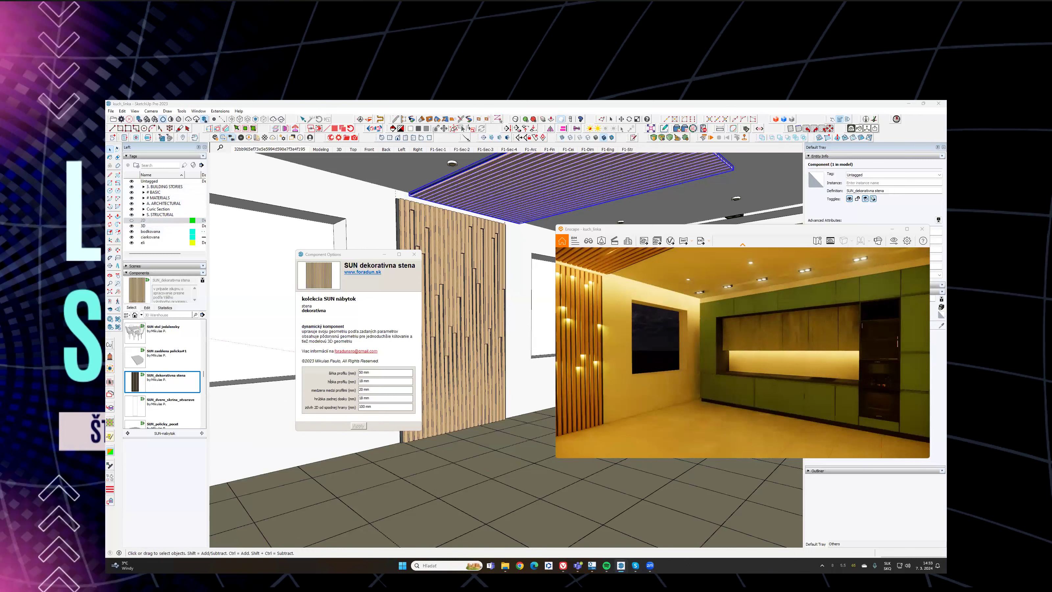
left_click_drag(724, 360, 727, 360)
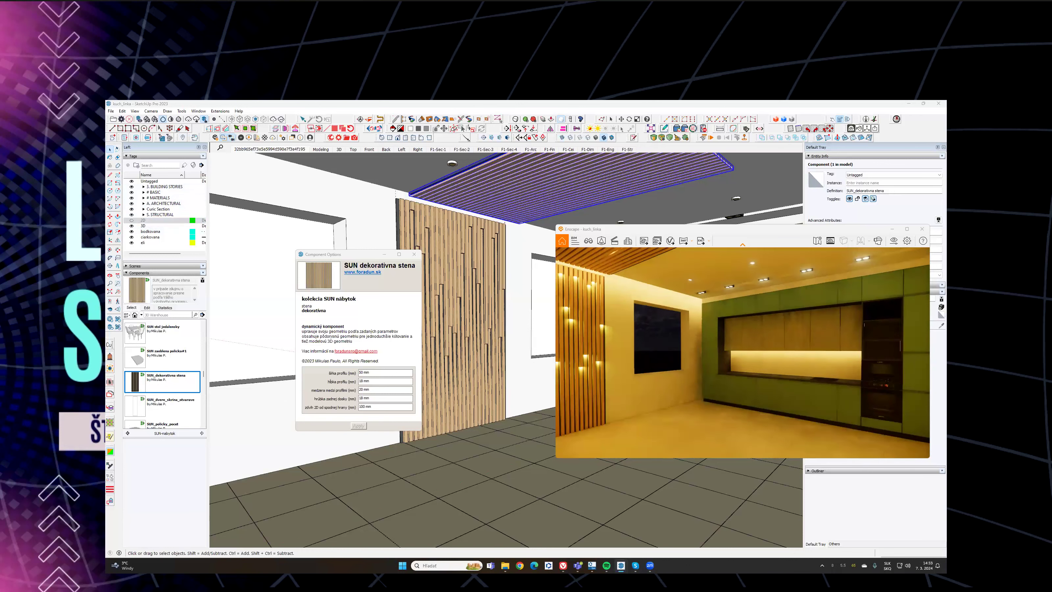
Step: Examine the grooved decorative panels on the upper cabinets up close and the whole kitchen front in the render
mouse_move(727, 360)
right_mouse_down()
mouse_move(787, 352)
mouse_move(687, 302)
right_mouse_up()
scroll(743, 332, "up", 5)
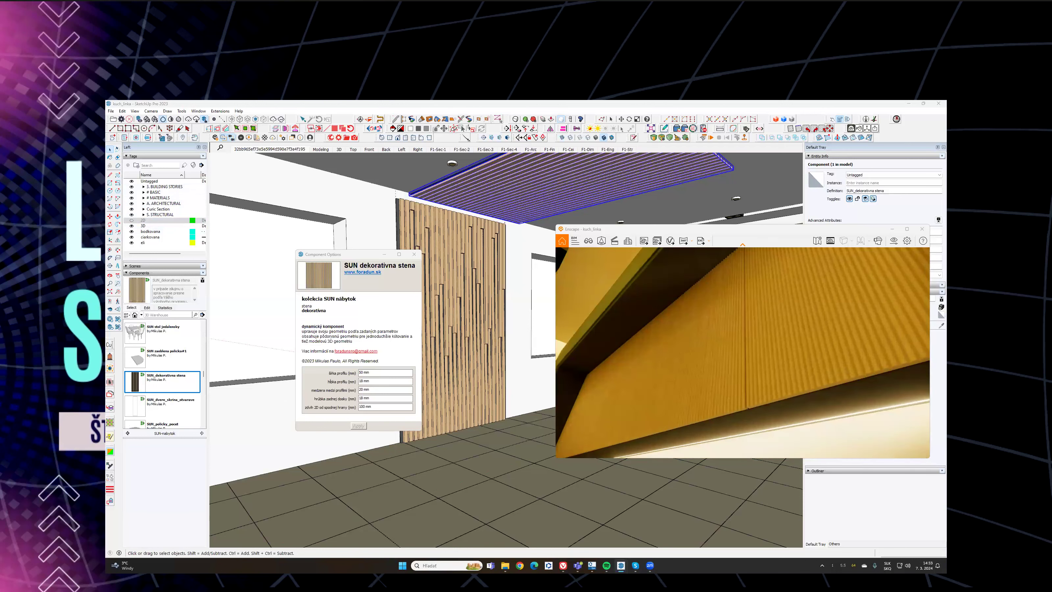
scroll(742, 352, "down", 5)
right_click_drag(742, 351, 795, 381)
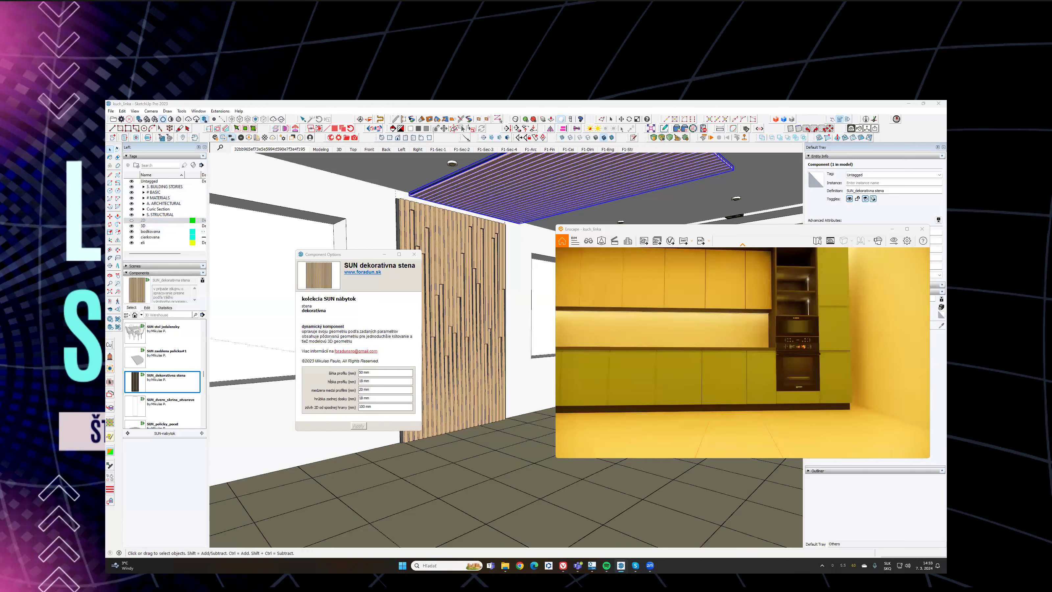
left_click_drag(762, 386, 730, 365)
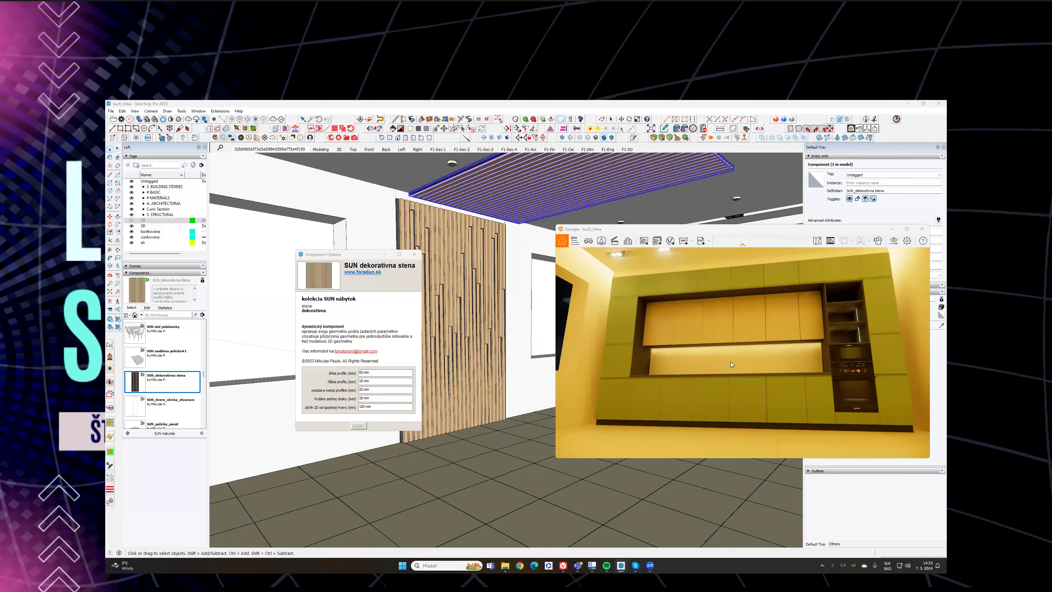
right_click_drag(730, 364, 872, 374)
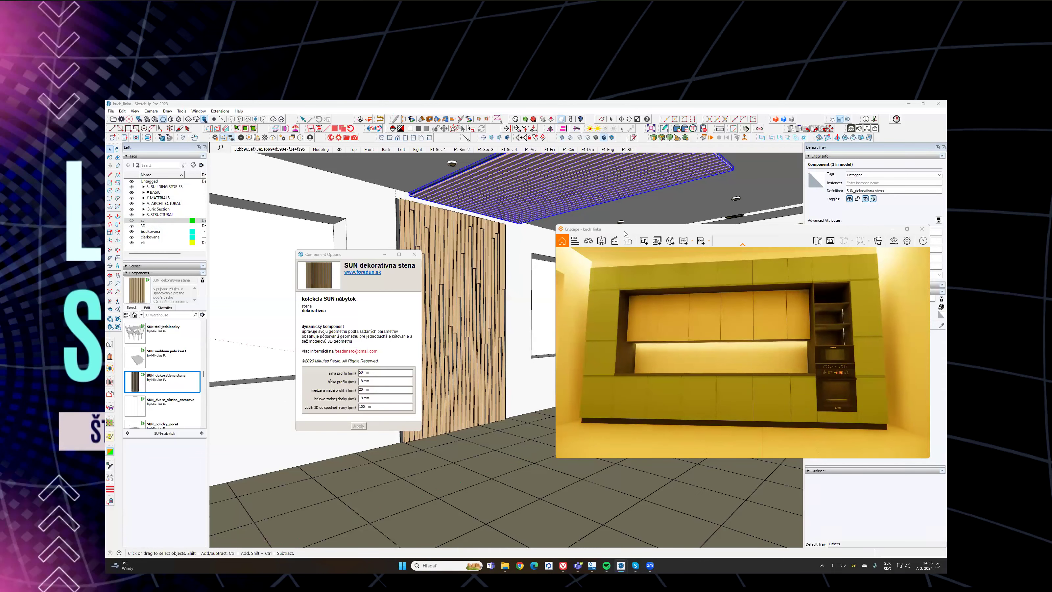
Step: Select the lower cabinet front nearest the window wall in SketchUp, and move the render window and component options clear of it
left_click_drag(621, 229, 232, 320)
mouse_move(613, 330)
middle_mouse_down()
mouse_move(623, 337)
mouse_move(591, 369)
mouse_move(611, 351)
middle_mouse_up()
scroll(592, 369, "up", 1)
left_click(596, 368)
scroll(596, 368, "up", 4)
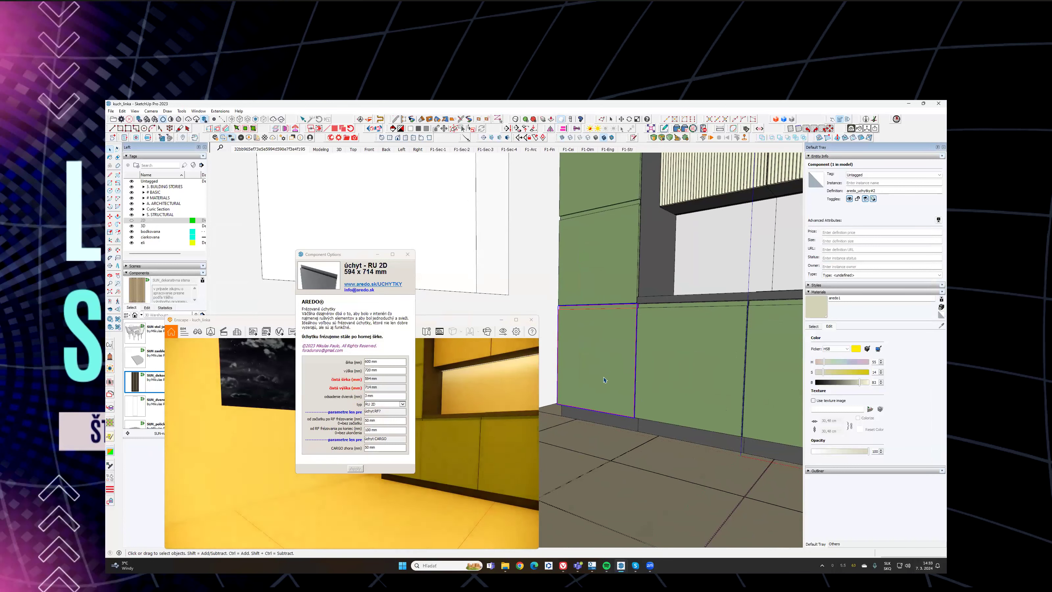
left_click(341, 254)
left_click_drag(341, 255, 236, 160)
Step: Set the render's time of day to 04:20, aim it at the lower cabinet fronts and reposition the render window beside the model
left_click(378, 319)
left_click_drag(425, 298, 427, 279)
right_click_drag(420, 388, 493, 388)
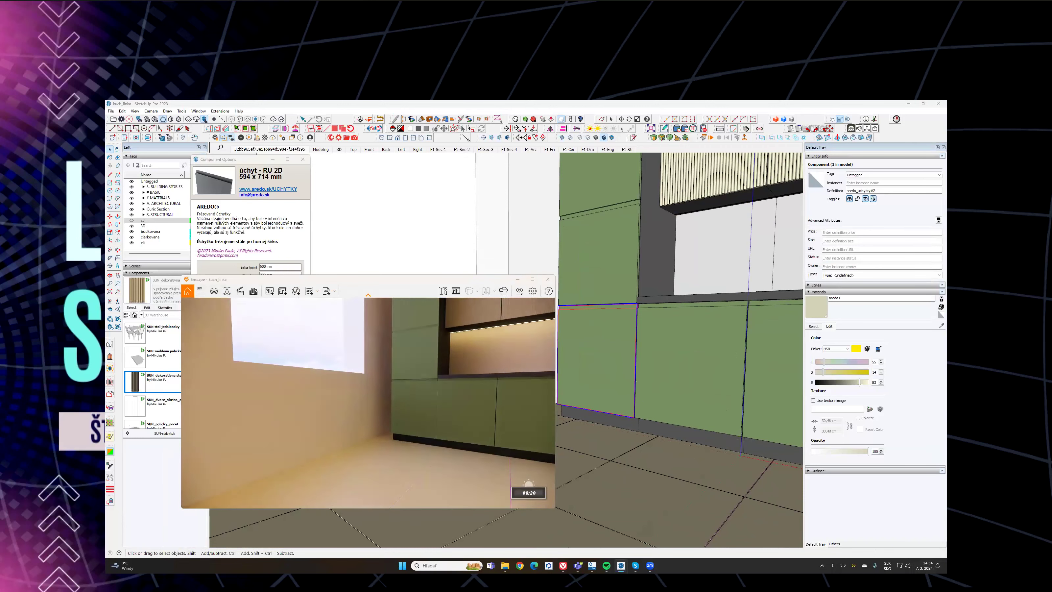
left_click_drag(405, 283, 399, 254)
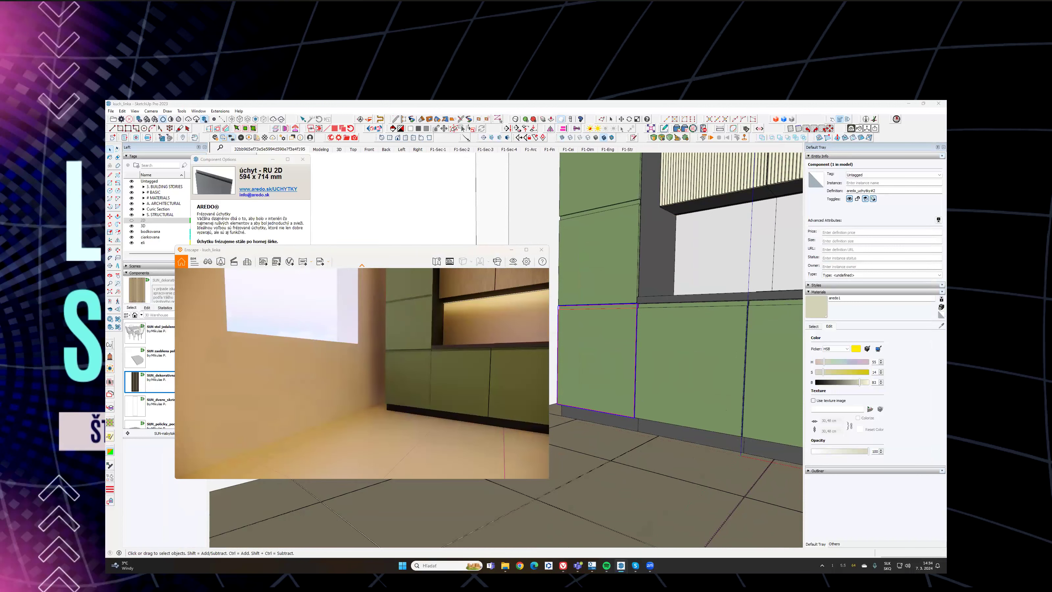
Step: Change the handle type of the lower cabinet front nearest the window wall to RFF, with 0 mm from the milling to the end
right_click_drag(385, 398, 417, 405)
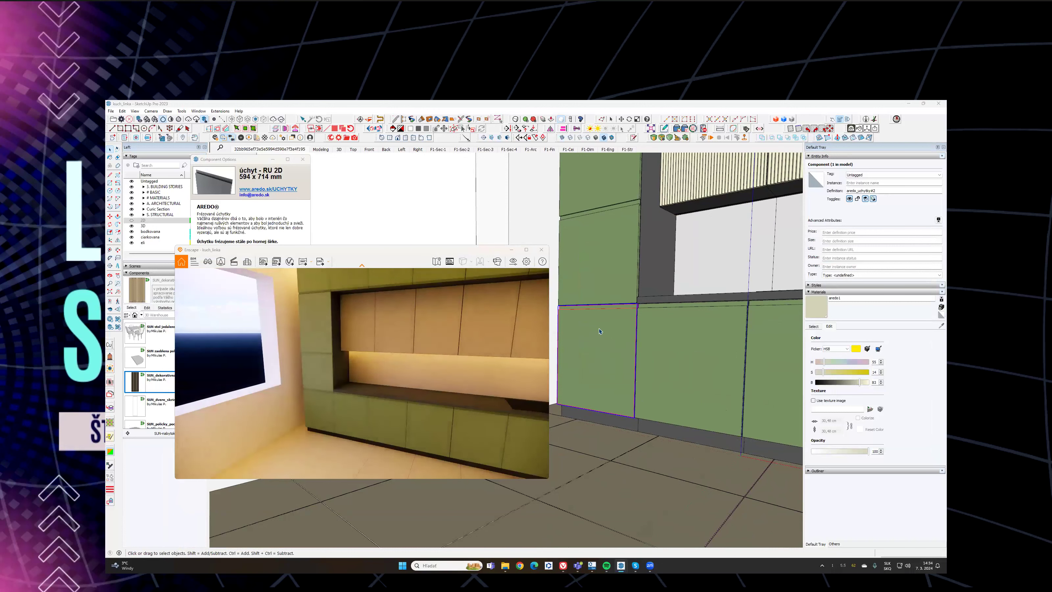
left_click_drag(408, 256, 363, 344)
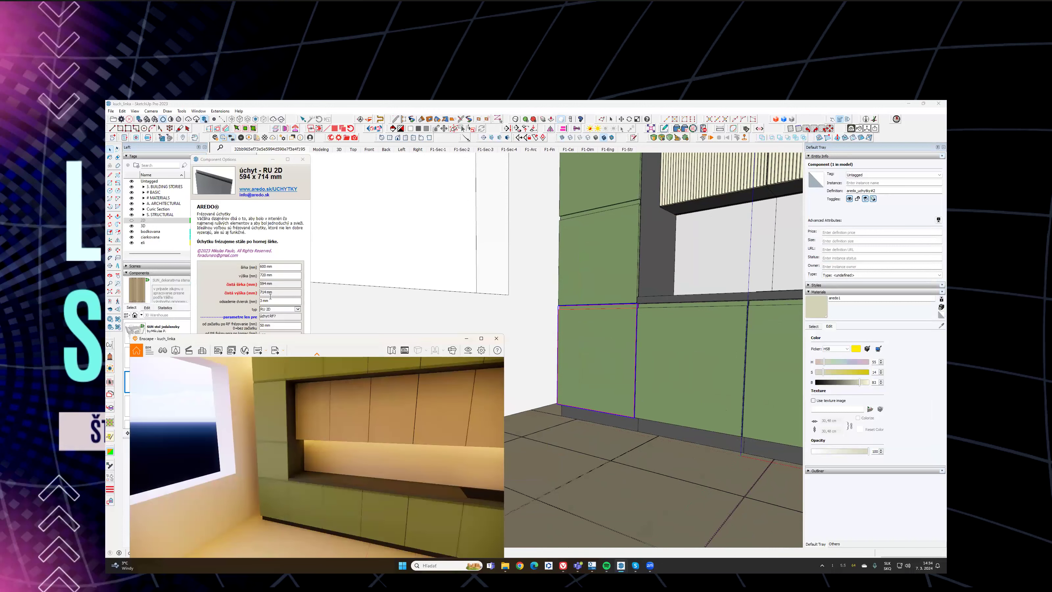
left_click_drag(243, 160, 301, 157)
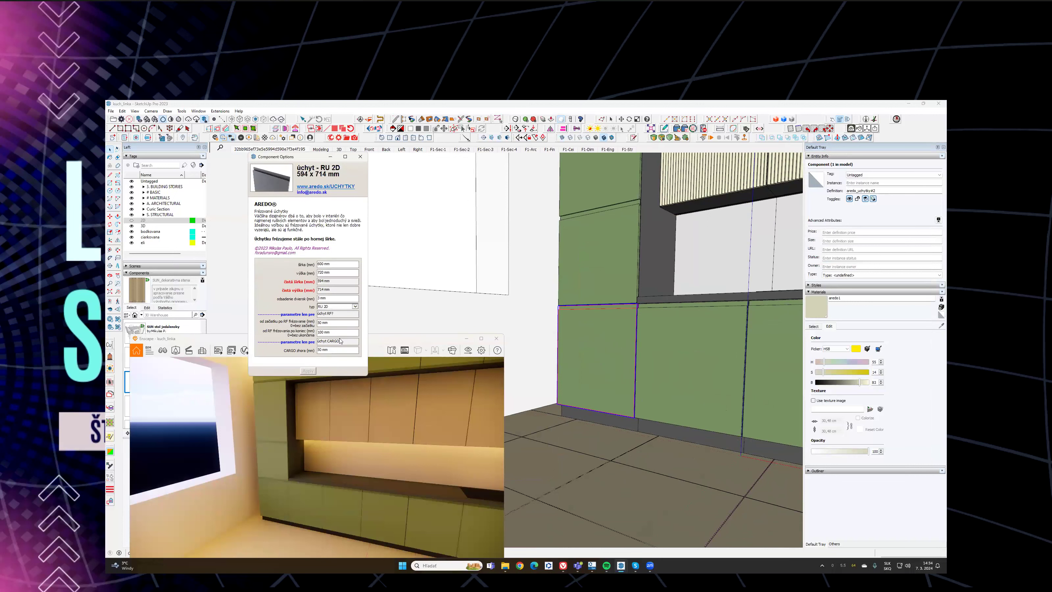
triple_click(322, 321)
left_click(348, 307)
left_click(329, 311)
left_click(309, 371)
triple_click(333, 333)
type("0")
left_click(307, 370)
Step: Set the distance from the start to the milled grip on that lower cabinet front to 150 mm
scroll(642, 313, "up", 3)
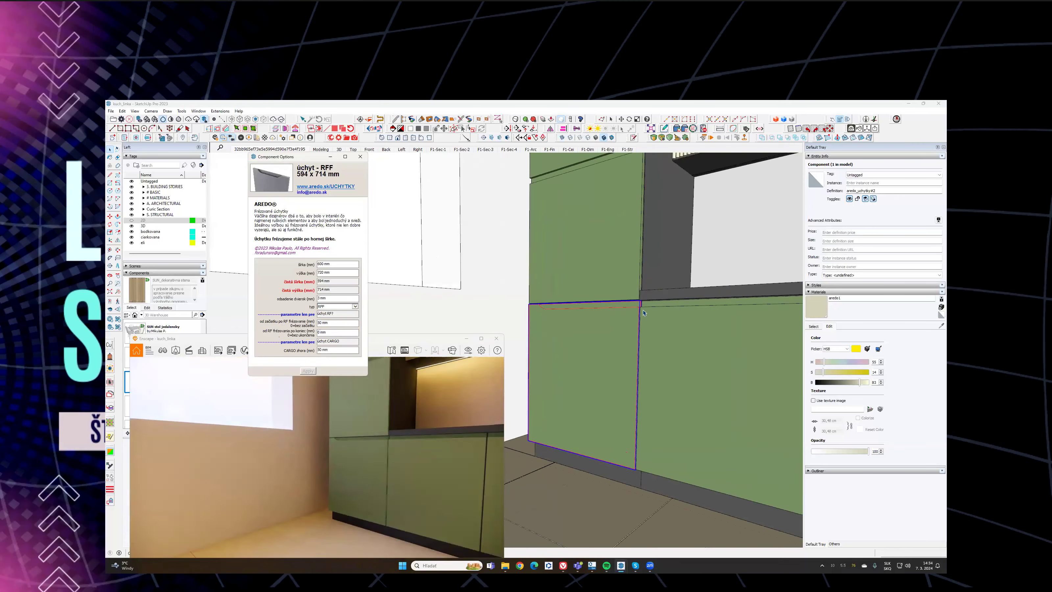
scroll(643, 311, "up", 3)
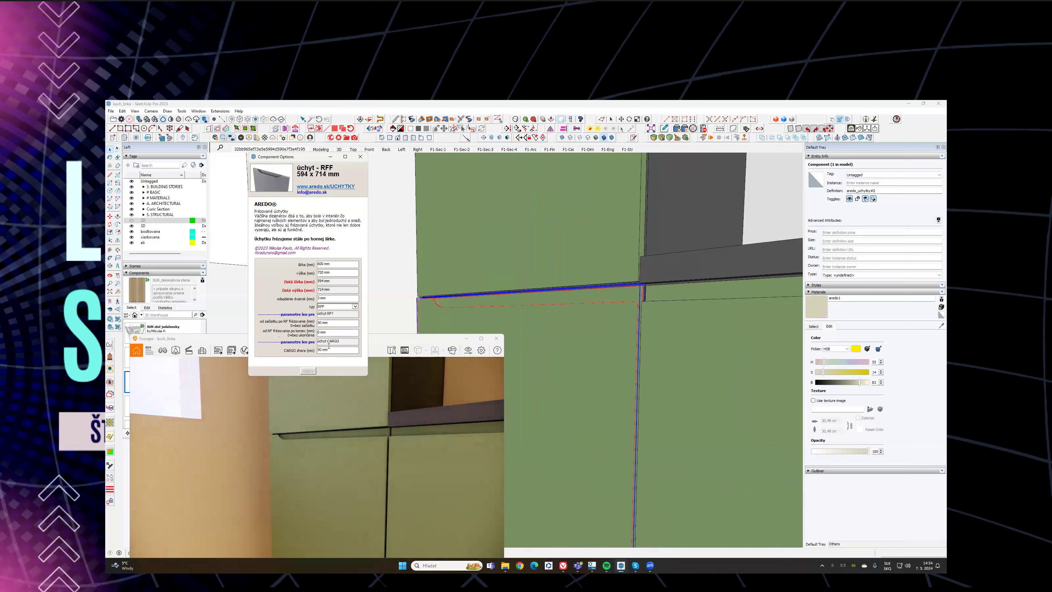
left_click(328, 321)
type("15")
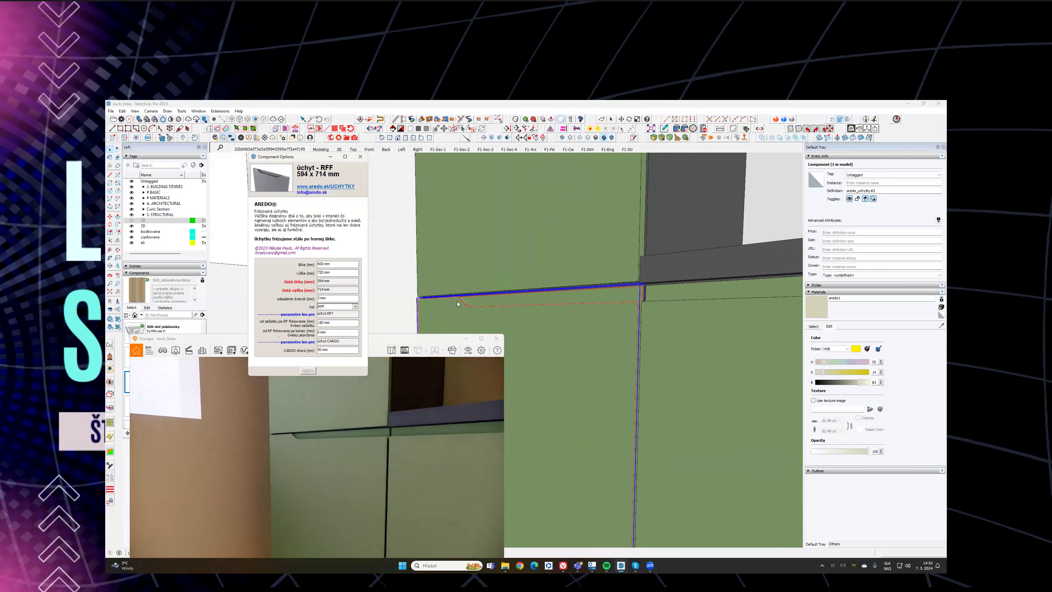
Step: Give the lower front beside the ovens handle type RFF, with 0 mm before the milling and 150 mm after it
scroll(541, 304, "down", 5)
mouse_move(541, 305)
middle_mouse_down()
mouse_move(595, 337)
mouse_move(744, 323)
mouse_move(613, 299)
mouse_move(416, 297)
mouse_move(434, 297)
middle_mouse_up()
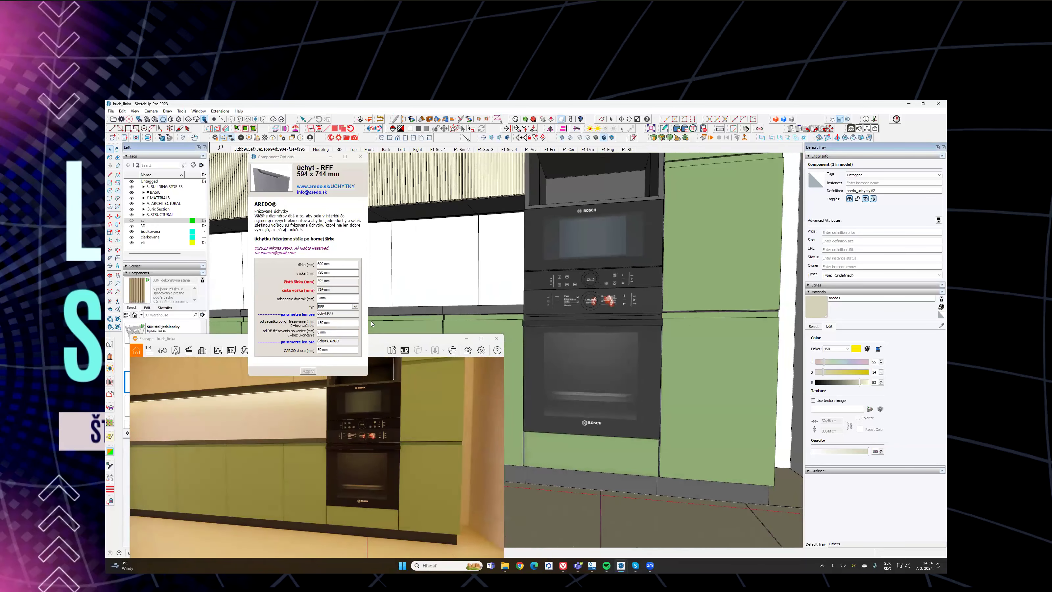
left_click(700, 359)
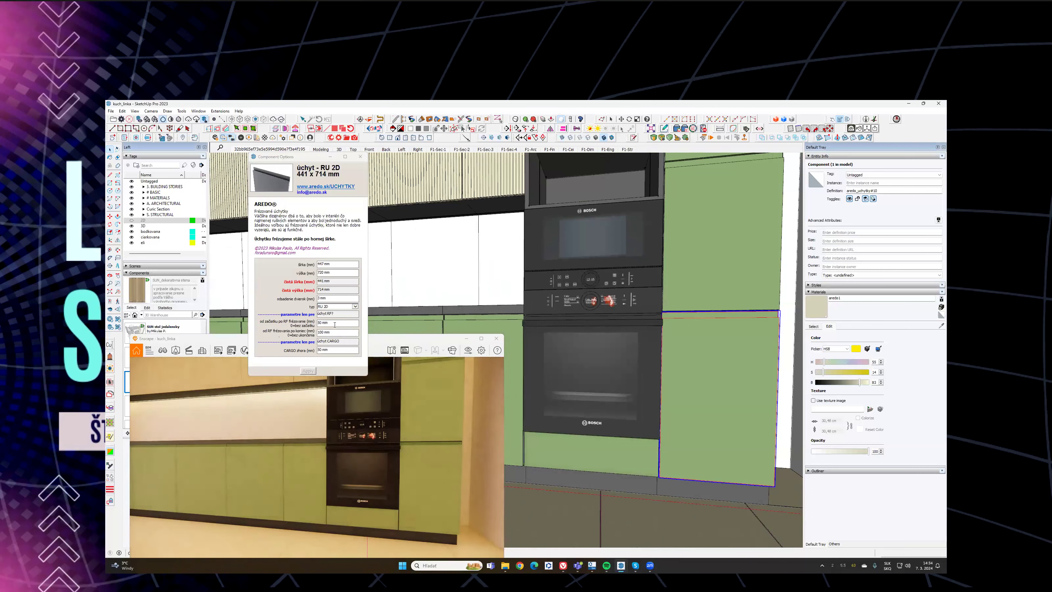
left_click(337, 306)
left_click(333, 318)
left_click(309, 371)
triple_click(332, 321)
type("0")
key("Tab")
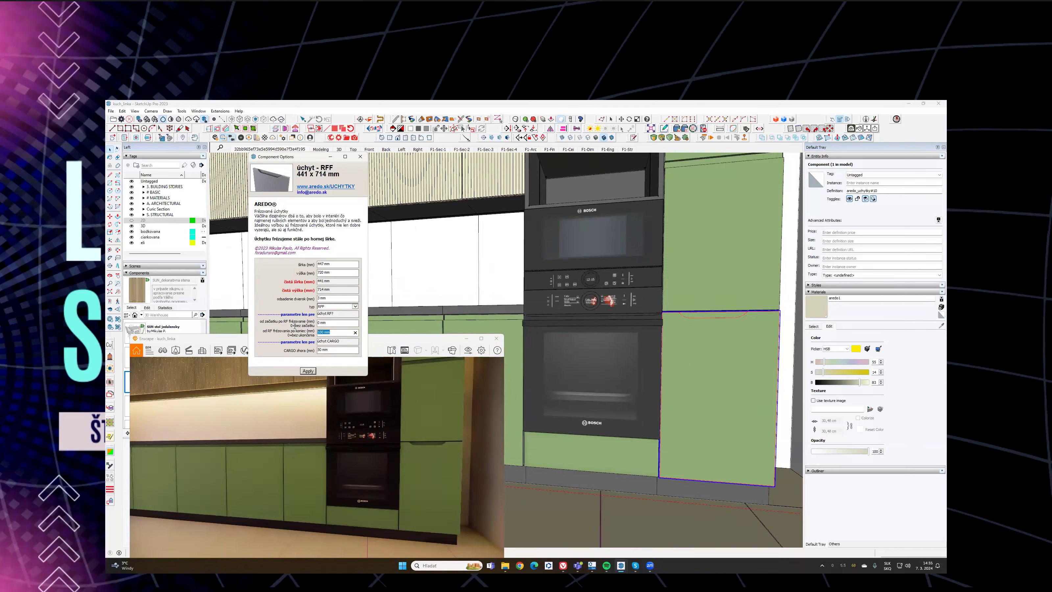
type("150")
key("Return")
Step: Examine the whole kitchen with the slatted wall and ceiling in the render, move its window aside and close the component options
middle_click_drag(447, 315, 724, 292, "shift")
scroll(565, 302, "down", 3)
left_click(390, 339)
left_click_drag(584, 249, 590, 226)
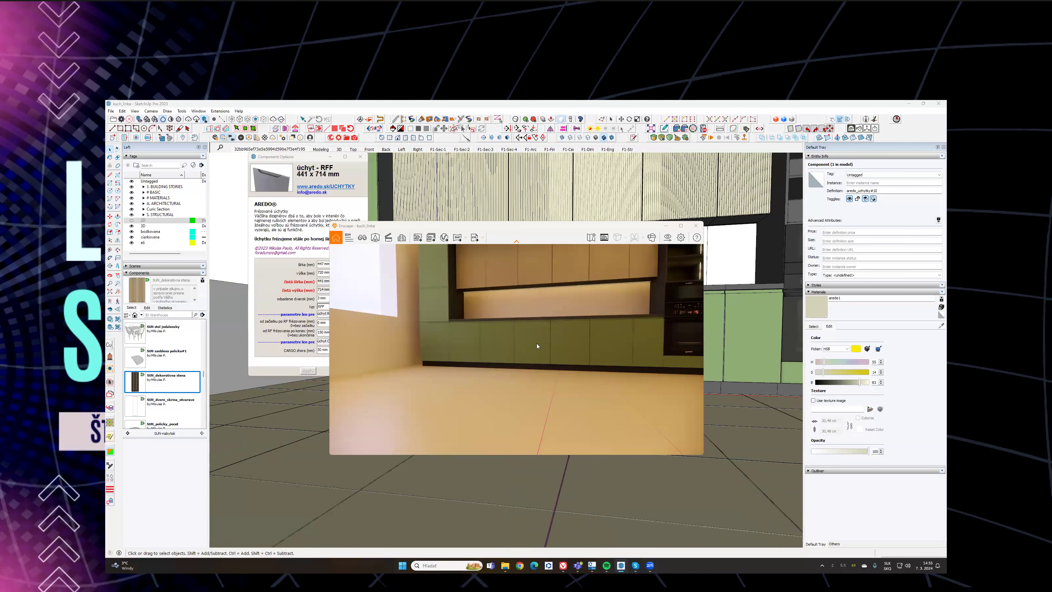
key("w")
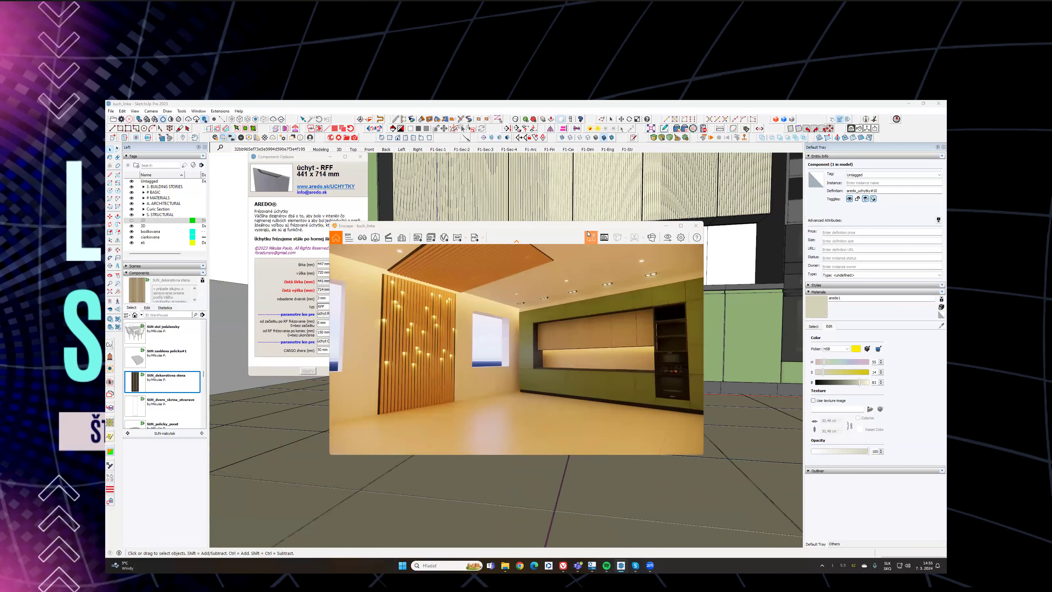
left_click_drag(583, 225, 605, 217)
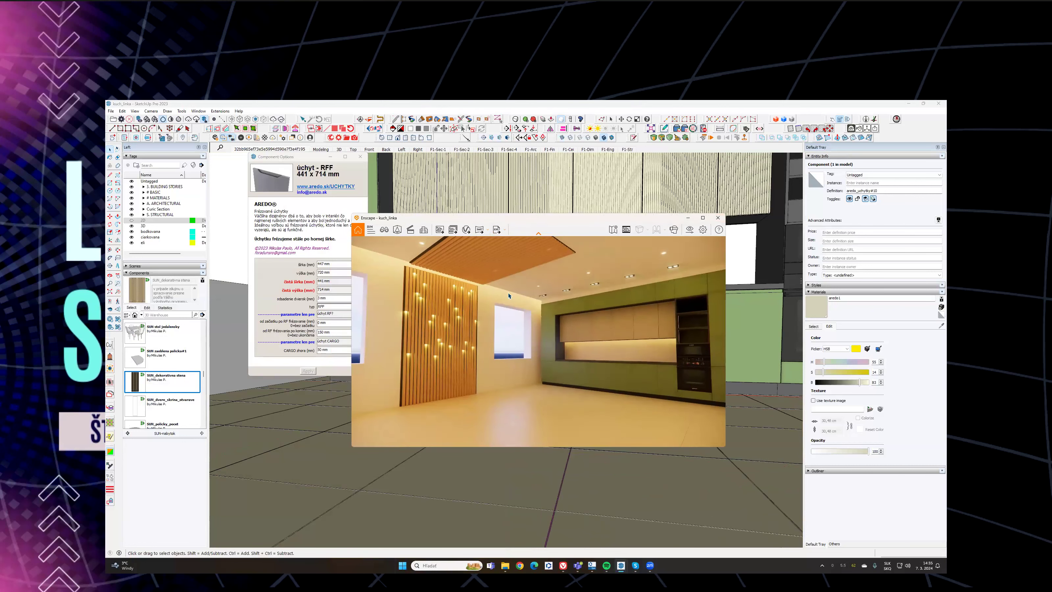
left_click_drag(509, 296, 687, 358)
left_click_drag(313, 159, 317, 254)
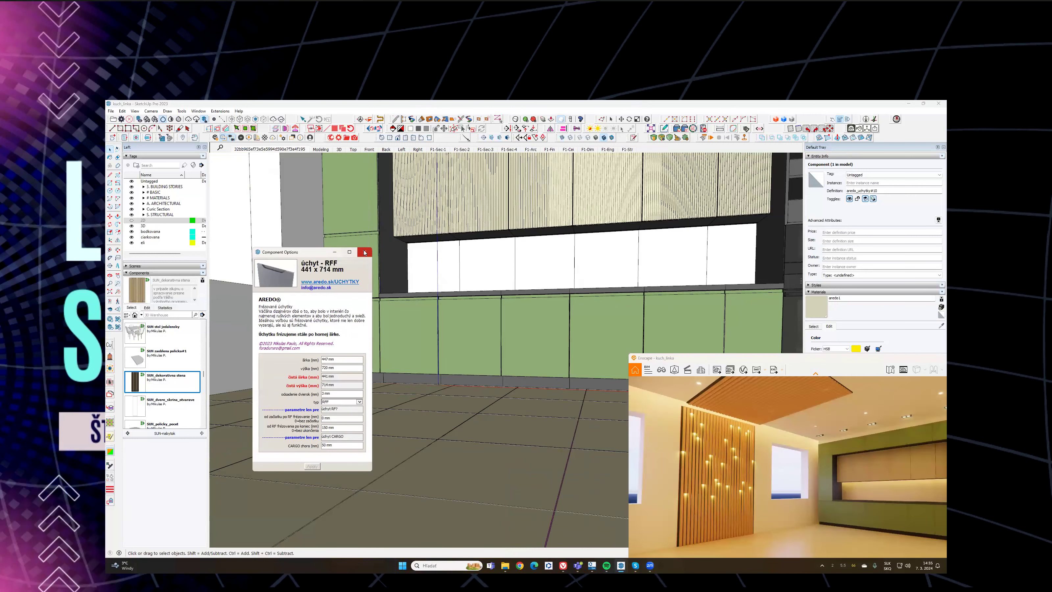
left_click(364, 251)
Step: Search the Enscape asset library for "table", insert the x-legged dining table Table 020 into the room and close the library
mouse_move(497, 390)
middle_mouse_down()
mouse_move(513, 399)
mouse_move(558, 280)
mouse_move(638, 277)
mouse_move(503, 301)
middle_mouse_up()
scroll(580, 327, "down", 3)
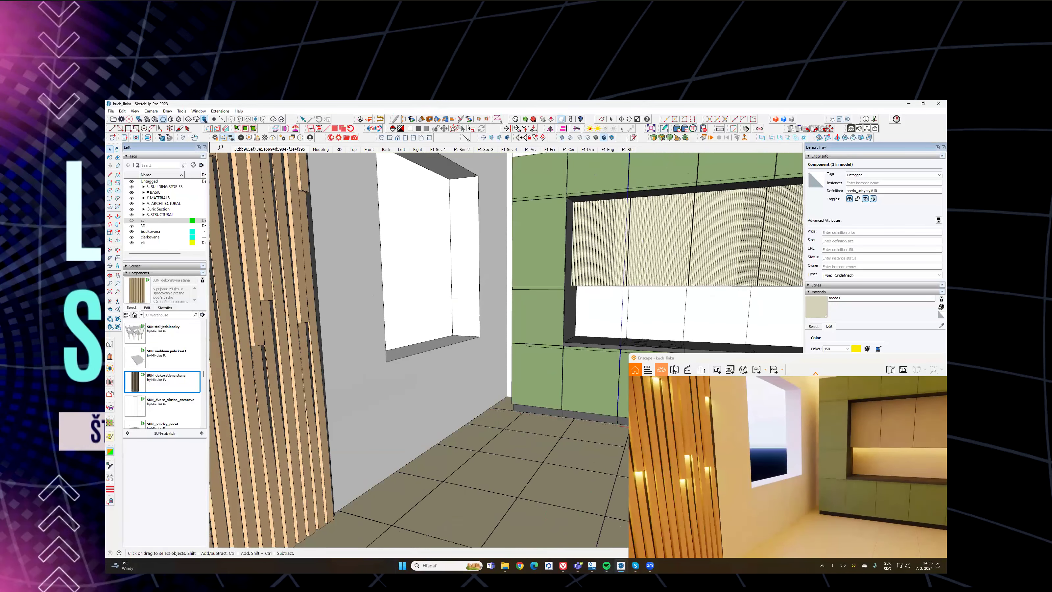
left_click_drag(679, 360, 752, 397)
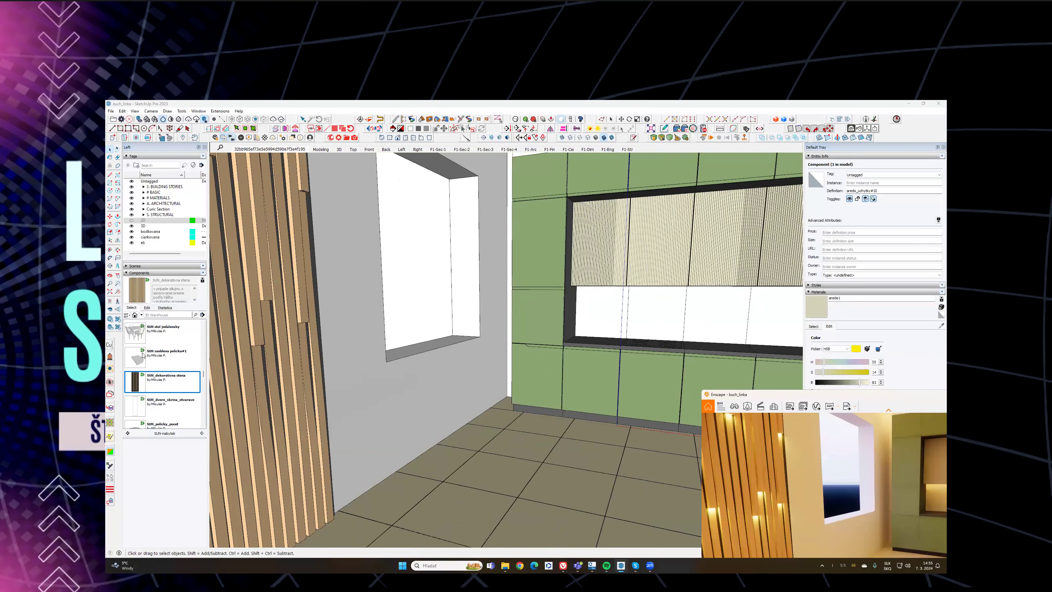
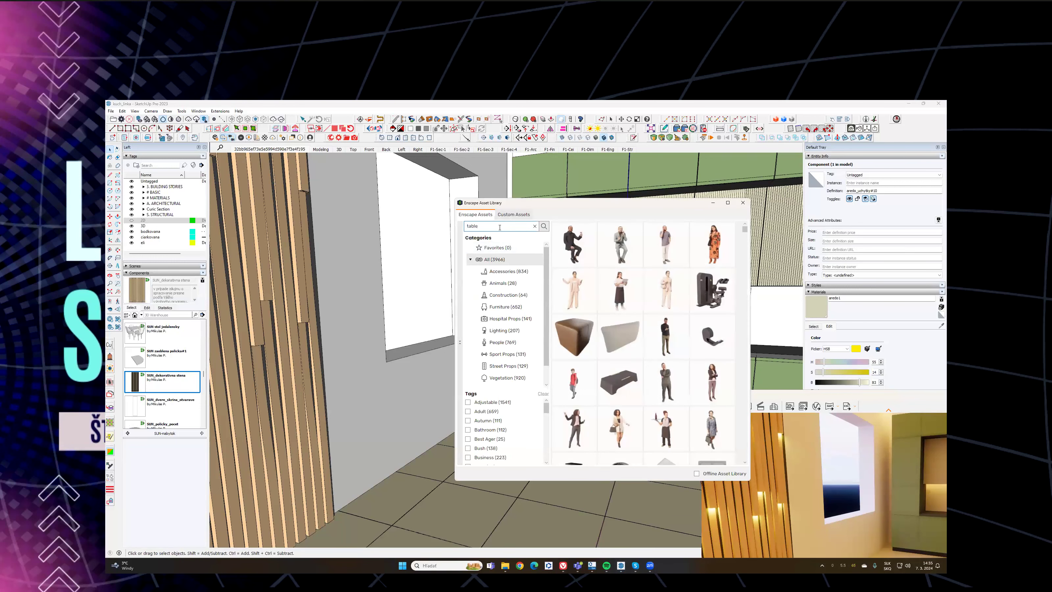
scroll(667, 313, "down", 3)
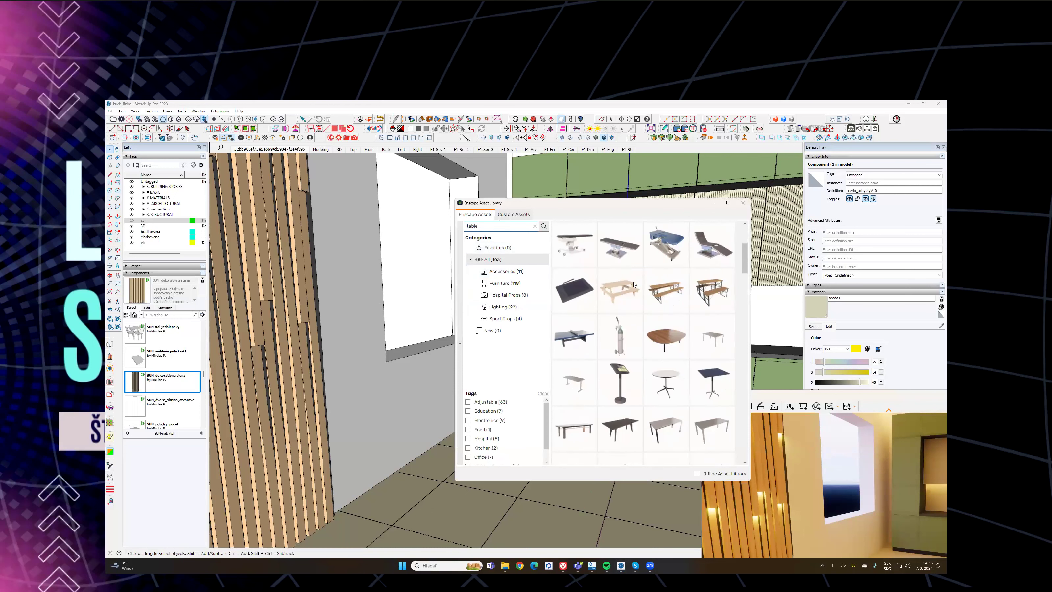
scroll(621, 327, "down", 1)
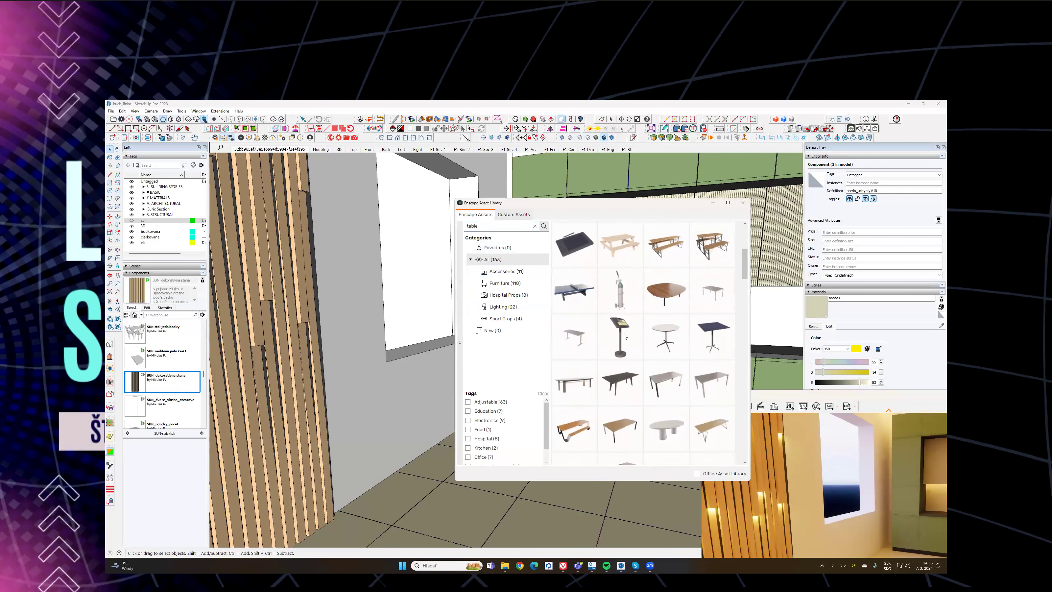
scroll(639, 322, "up", 3)
scroll(650, 342, "down", 7)
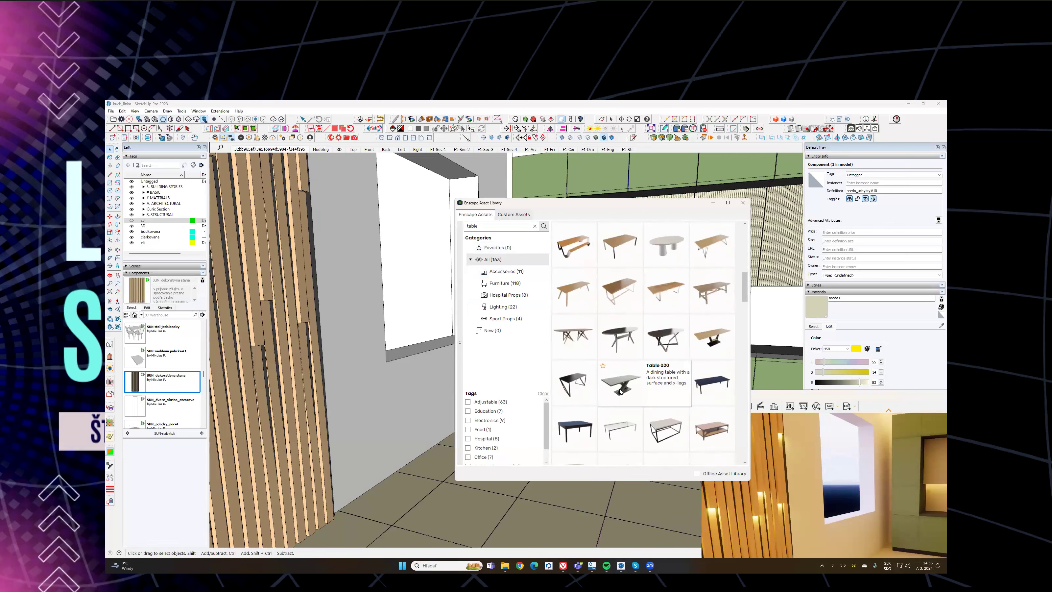
left_click(636, 382)
key("Escape")
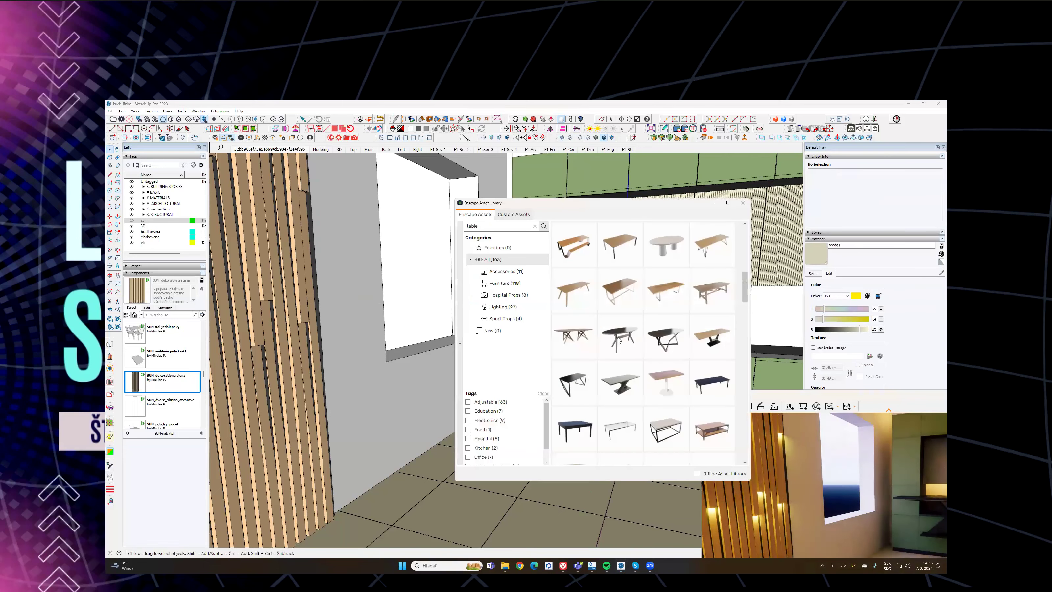
scroll(598, 348, "down", 4)
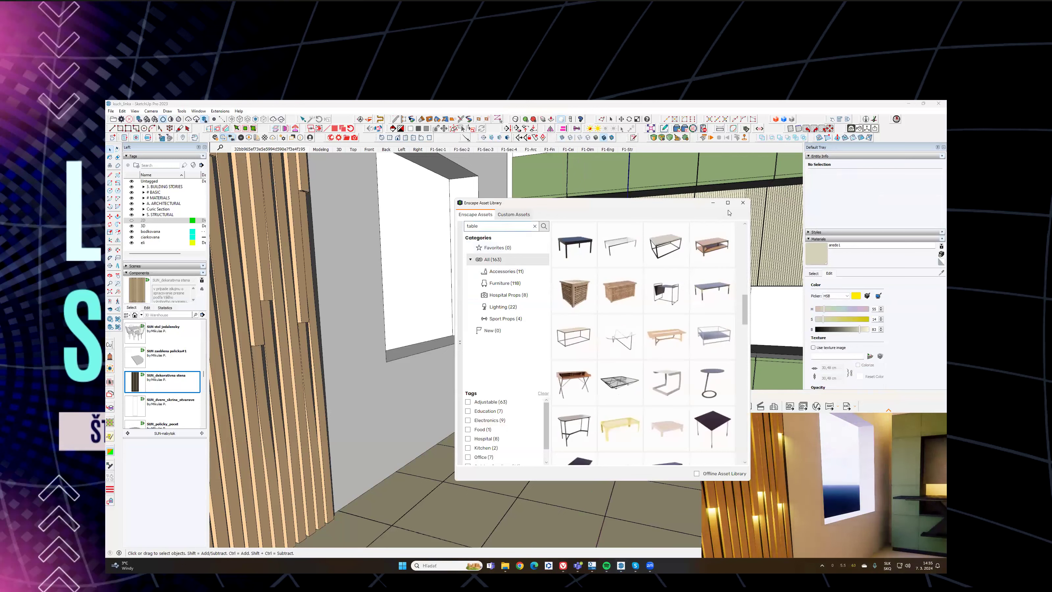
left_click(742, 202)
Step: Select the inserted table and align it down onto the tiled floor
left_click(618, 325)
key("m")
scroll(608, 401, "up", 2)
left_click(563, 129)
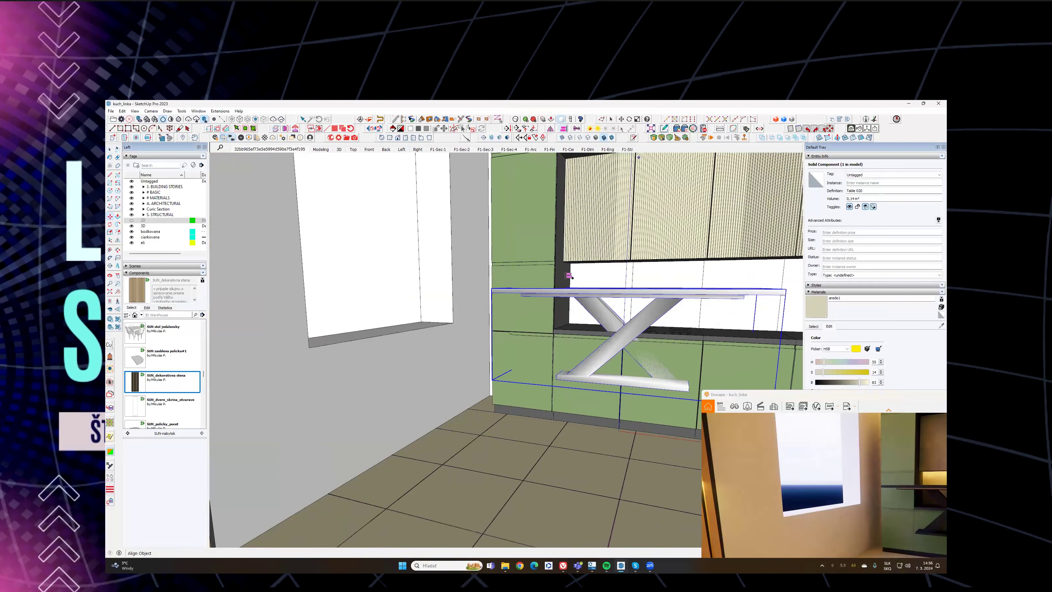
left_click(572, 477)
middle_click_drag(581, 387, 544, 423)
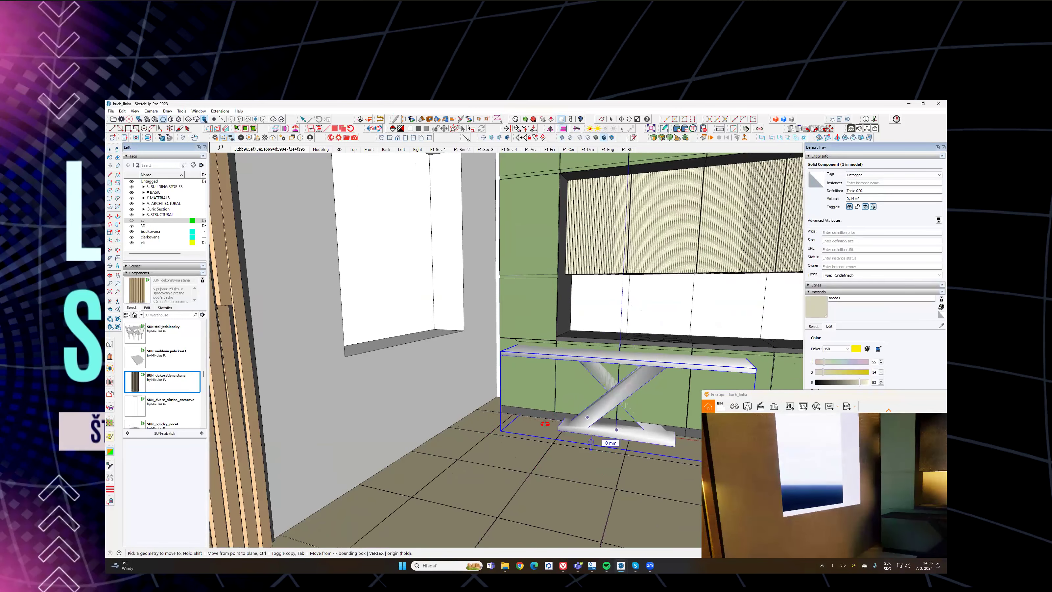
Step: Align the table with its short end against the slatted wall
scroll(598, 402, "down", 3)
middle_click_drag(612, 362, 440, 399)
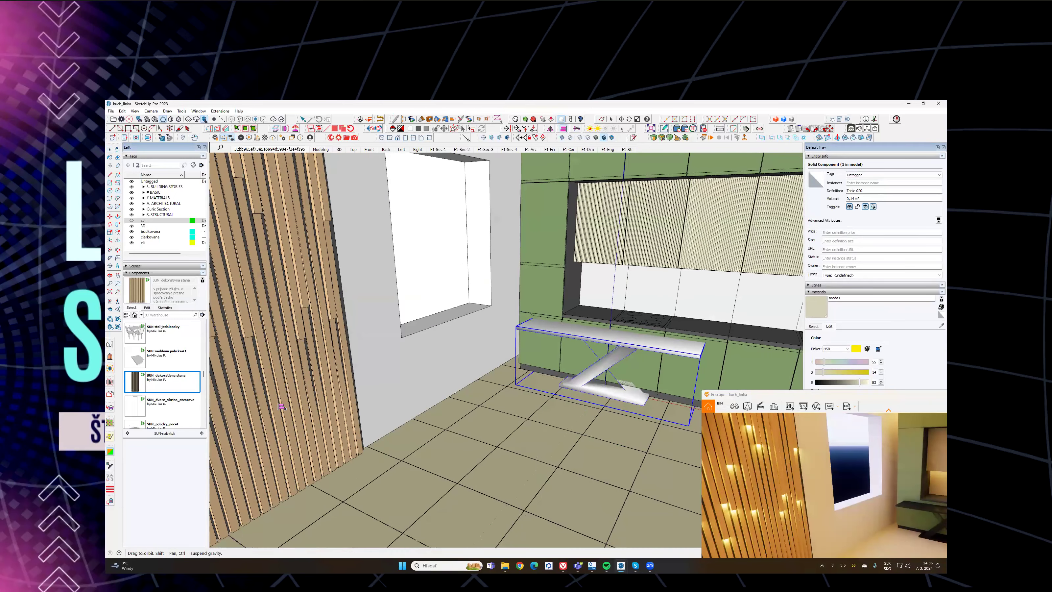
middle_click_drag(271, 404, 332, 414)
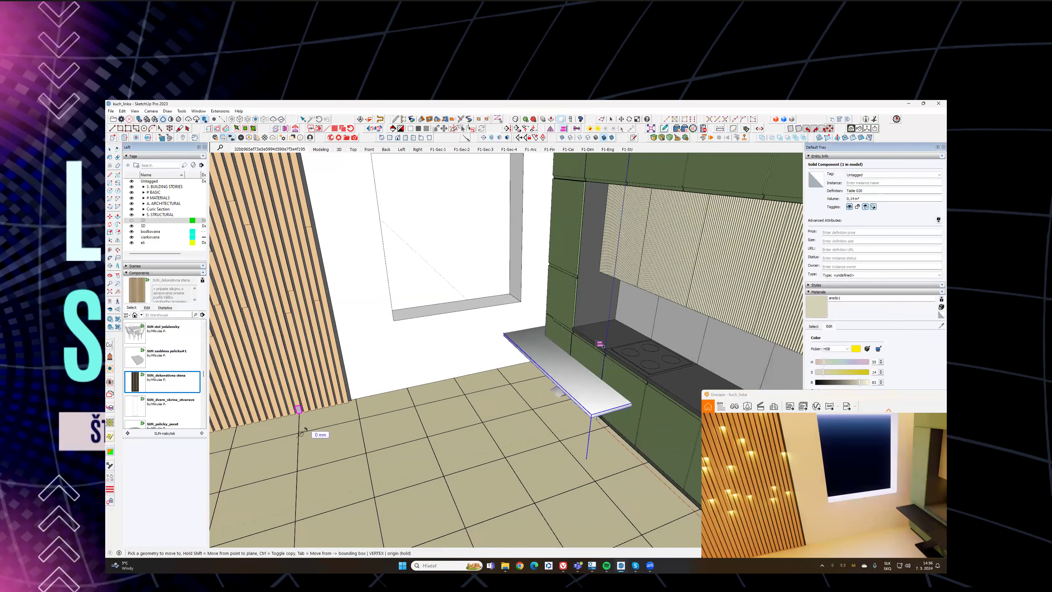
middle_click_drag(598, 343, 660, 328, "shift")
key("space")
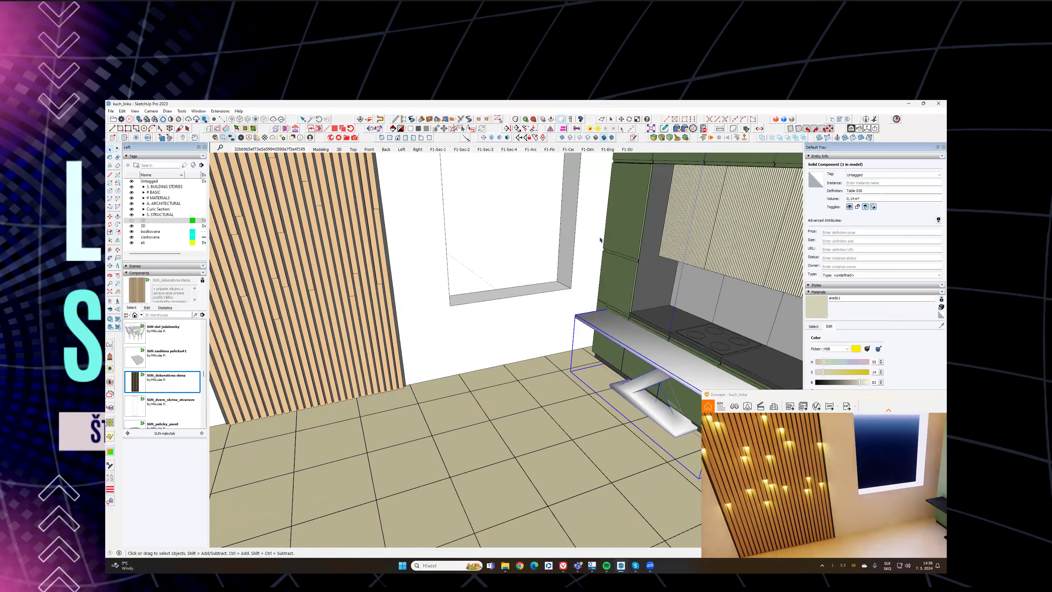
left_click(564, 130)
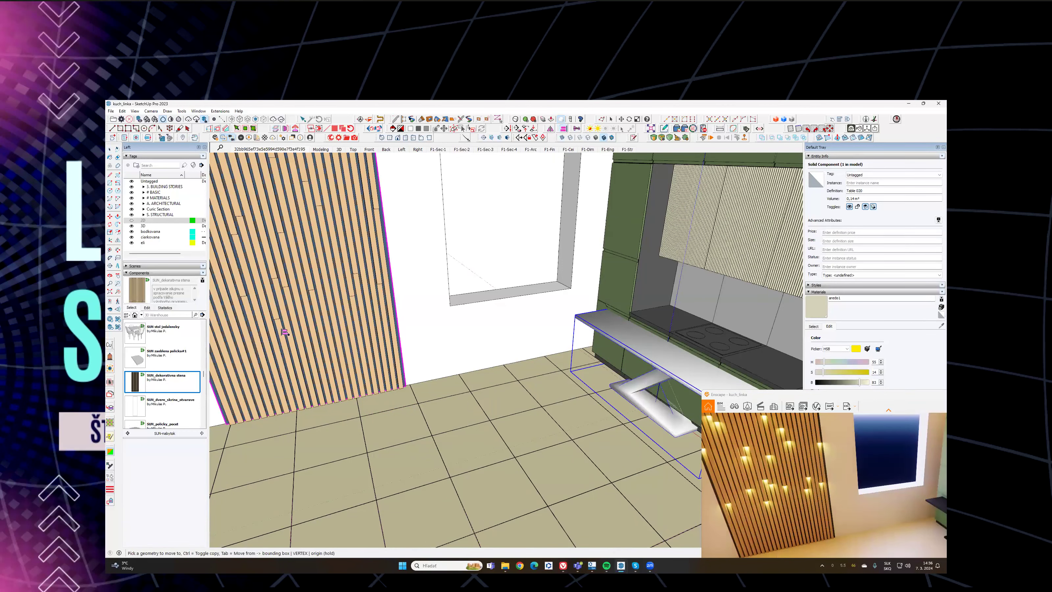
scroll(284, 332, "up", 4)
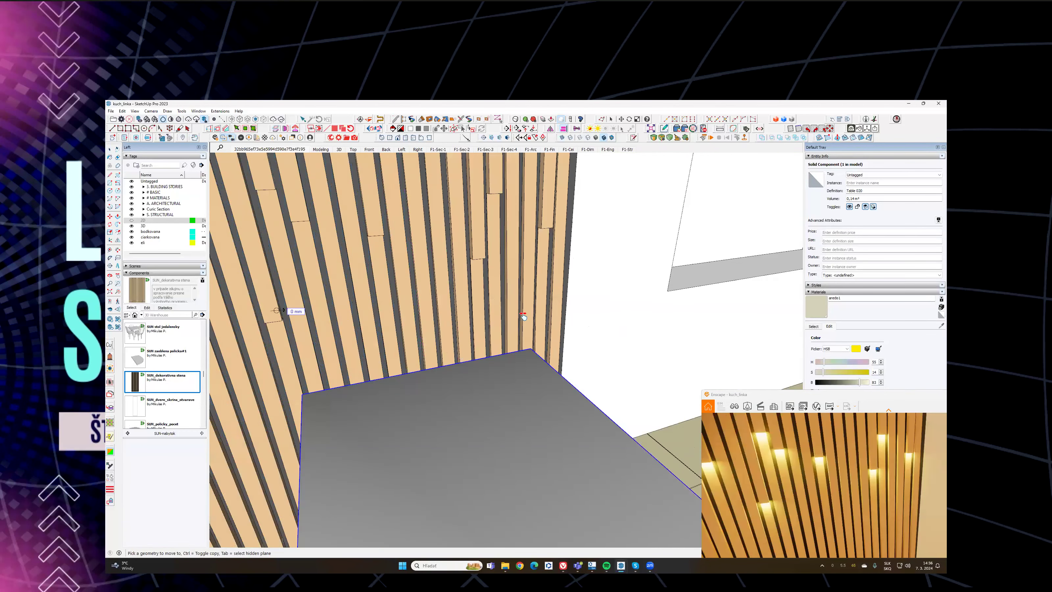
Step: Move the table sideways from the midpoint of its free short edge so it is centred on the slatted wall and ceiling panel
scroll(498, 358, "down", 3)
scroll(492, 352, "down", 3)
middle_click_drag(498, 380, 520, 396)
key("m")
scroll(557, 418, "up", 3)
left_click(555, 432)
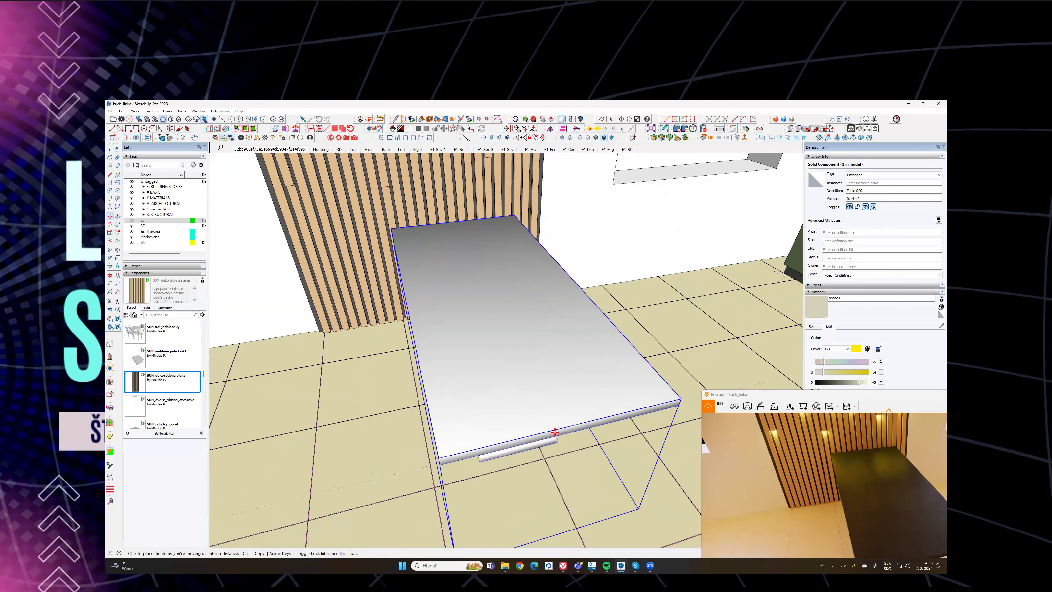
scroll(476, 373, "down", 3)
middle_click_drag(476, 374, 439, 207)
scroll(446, 224, "down", 3)
middle_click_drag(456, 260, 465, 168)
scroll(475, 298, "down", 5)
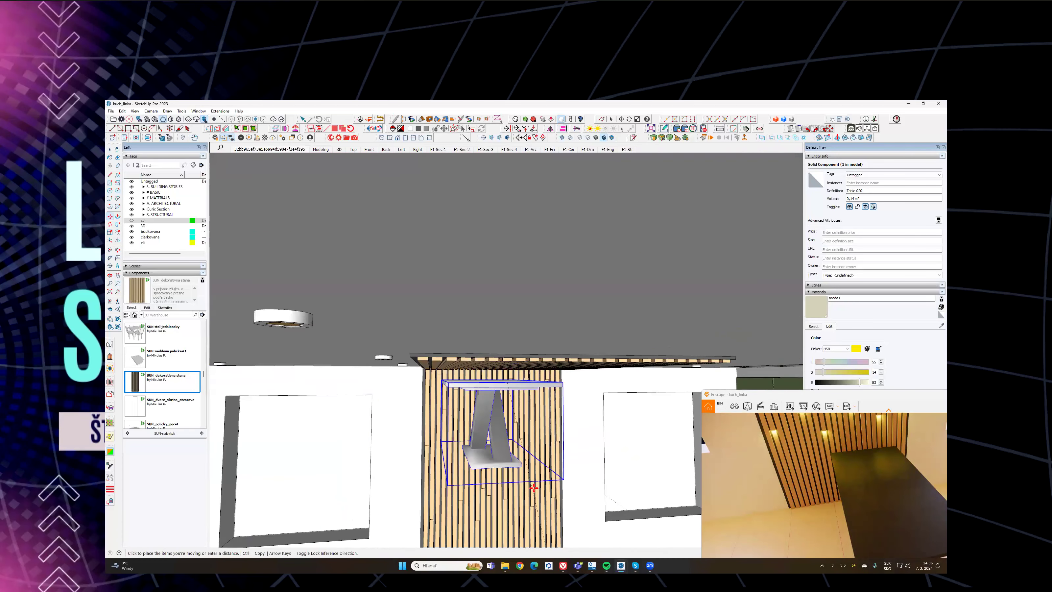
scroll(515, 460, "up", 5)
scroll(500, 431, "up", 3)
middle_click_drag(456, 461, 791, 240)
scroll(431, 380, "down", 5)
middle_click_drag(483, 395, 446, 273)
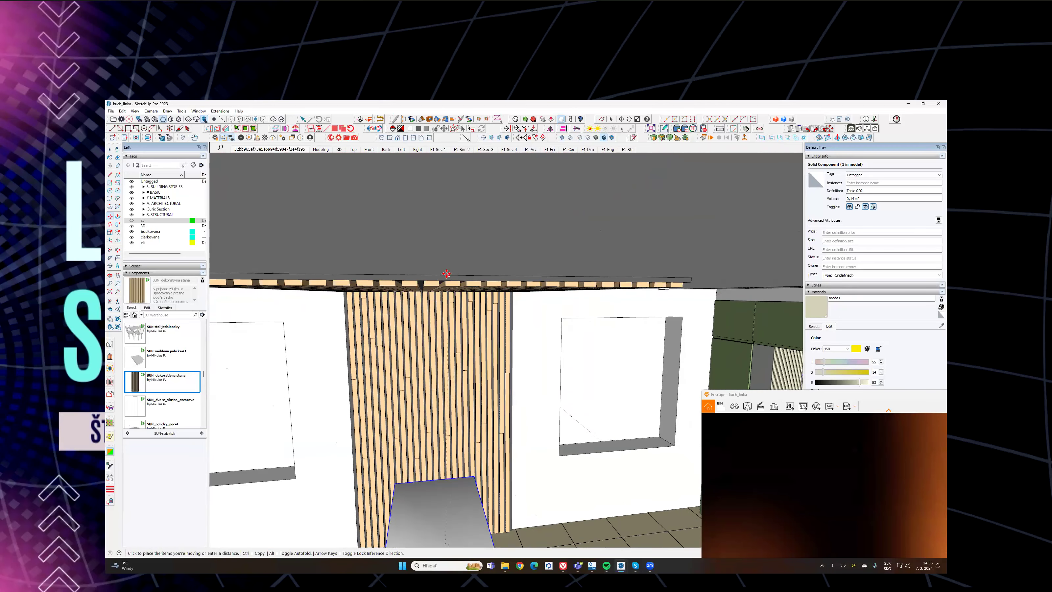
left_click(452, 279)
middle_click_drag(440, 364, 469, 412)
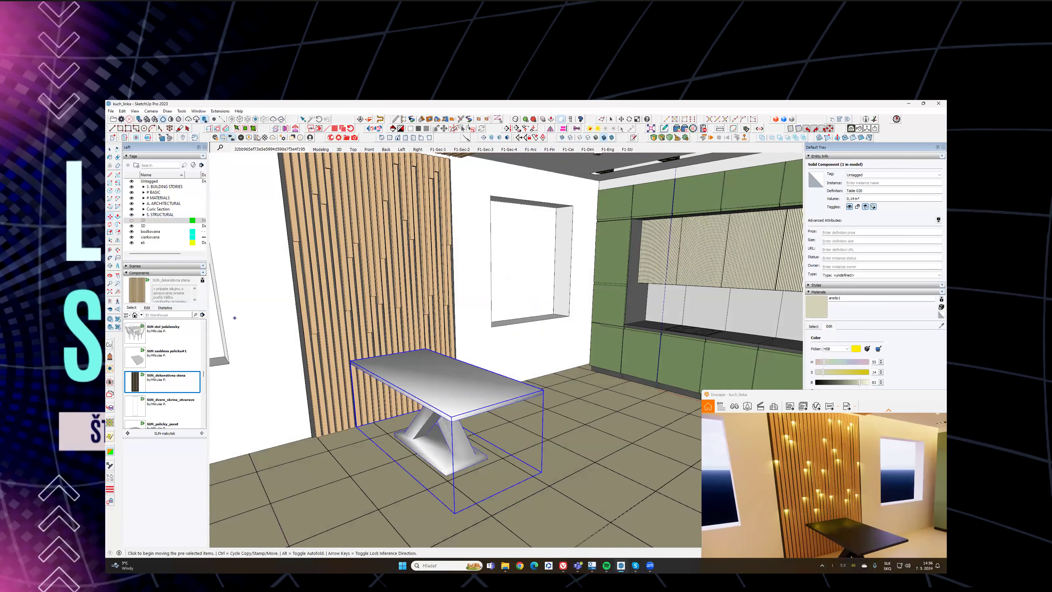
Step: Search the Enscape asset library for "chair" and insert the four-legged shell chair Chair 018 beside the dining table
left_click(249, 139)
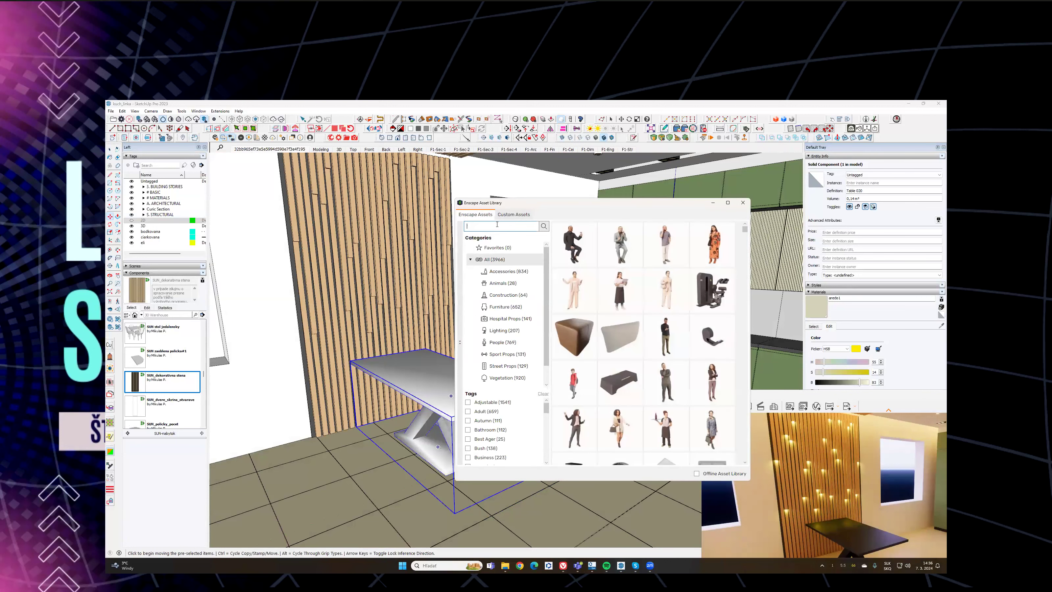
type("chair")
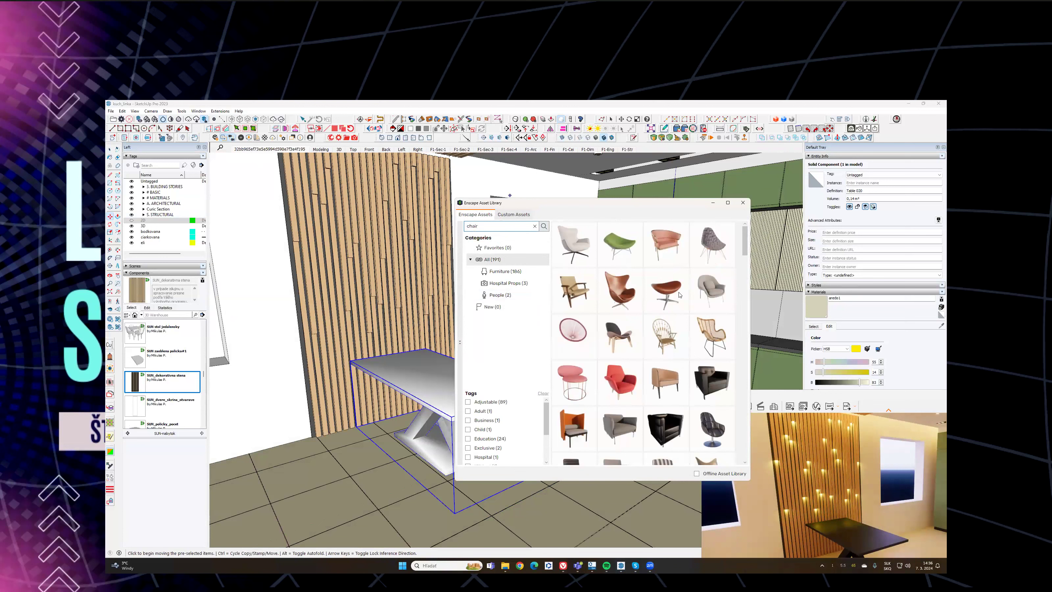
scroll(653, 368, "down", 2)
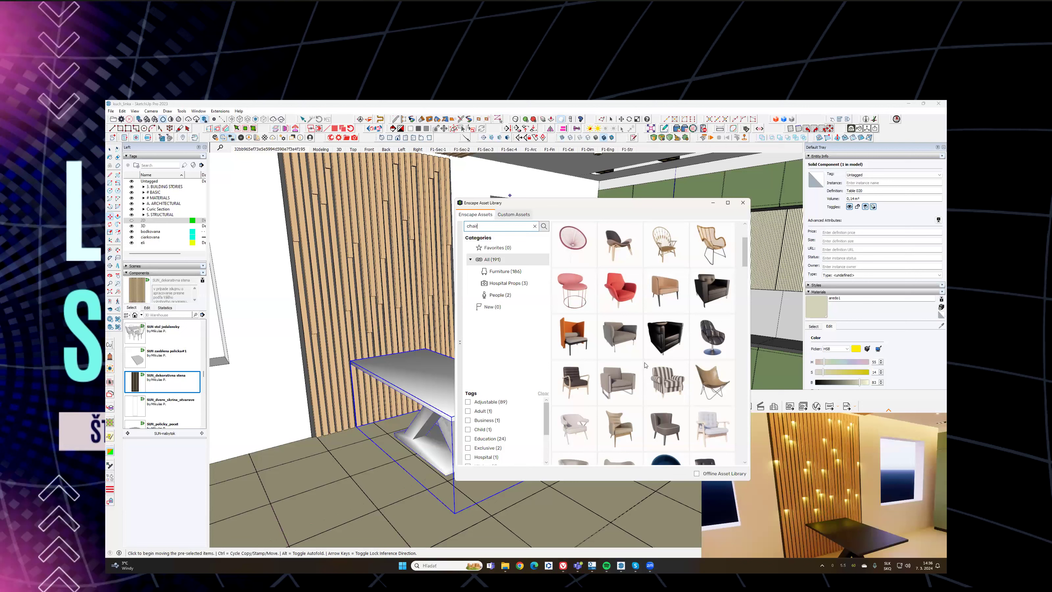
scroll(618, 315, "down", 1)
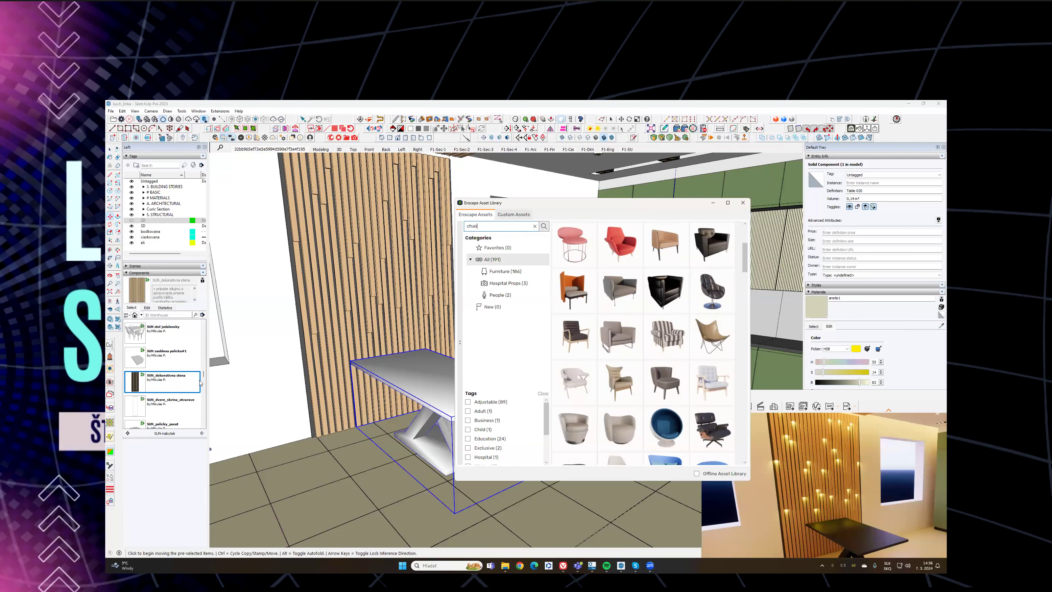
scroll(615, 331, "down", 3)
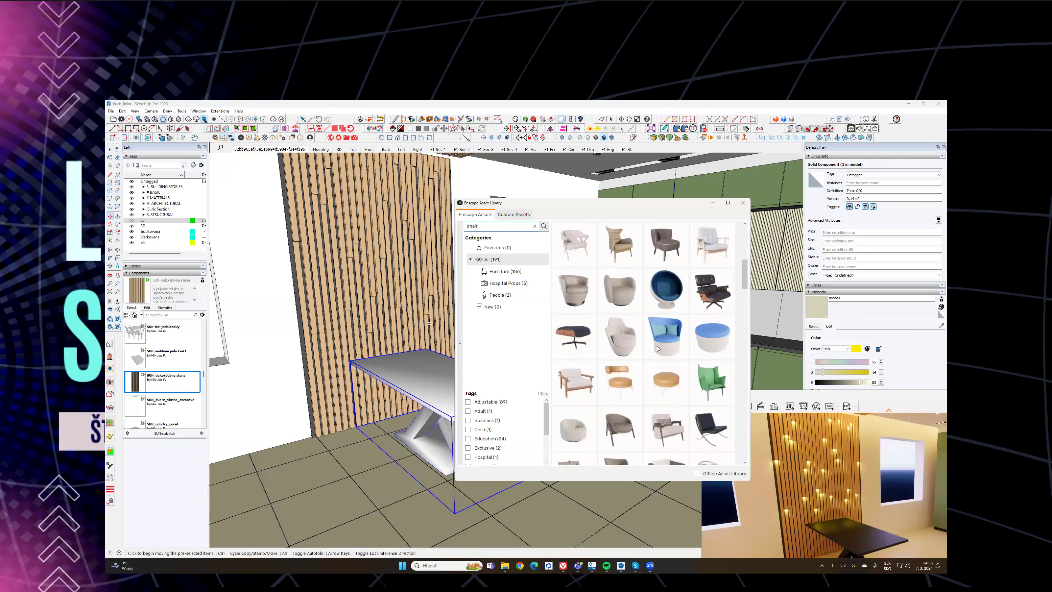
scroll(658, 352, "down", 2)
scroll(612, 364, "down", 2)
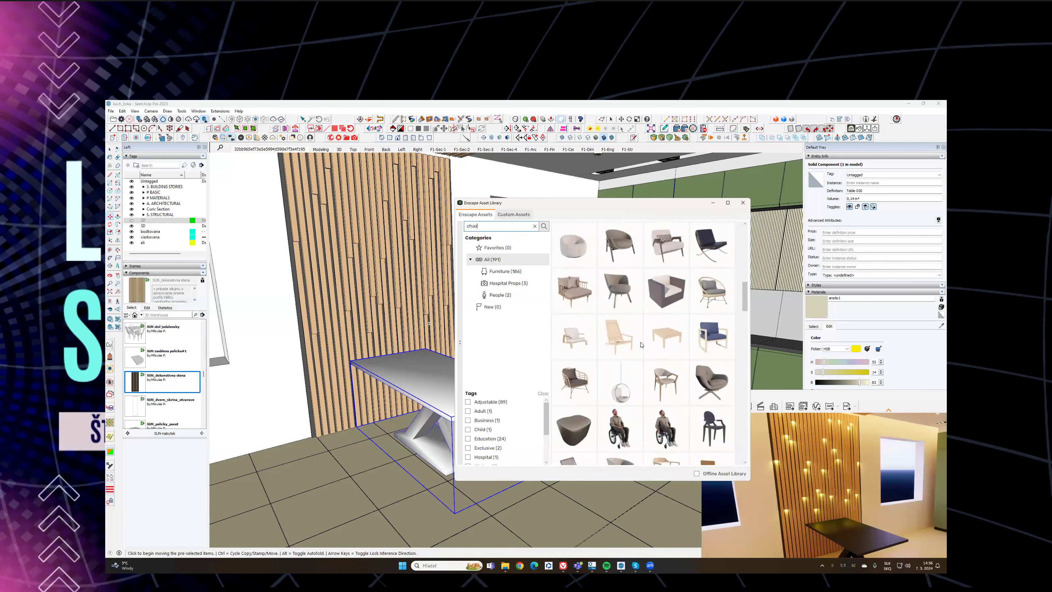
scroll(637, 345, "down", 3)
scroll(654, 334, "down", 1)
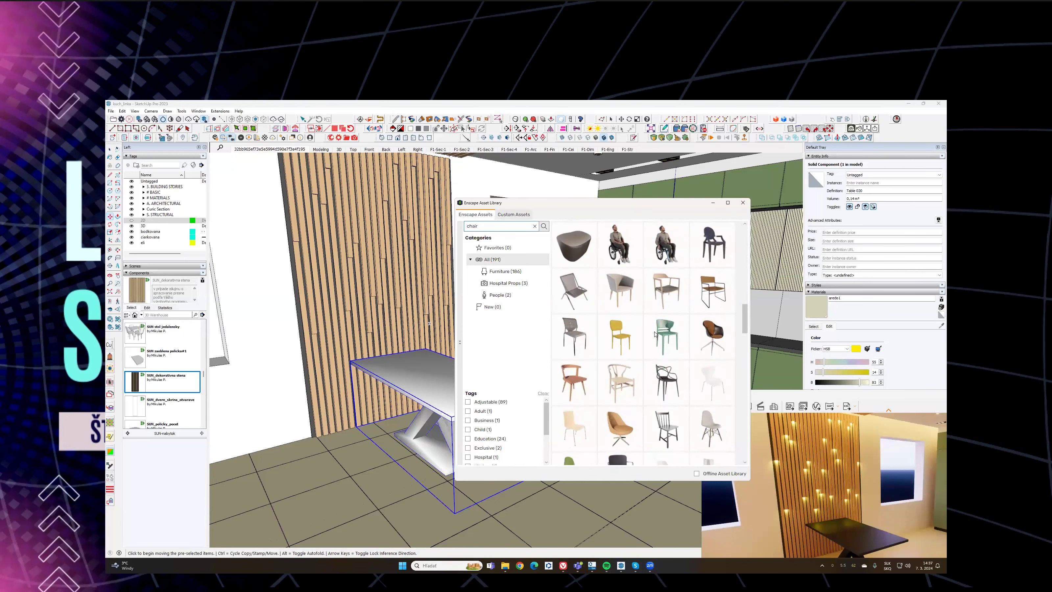
scroll(686, 332, "down", 2)
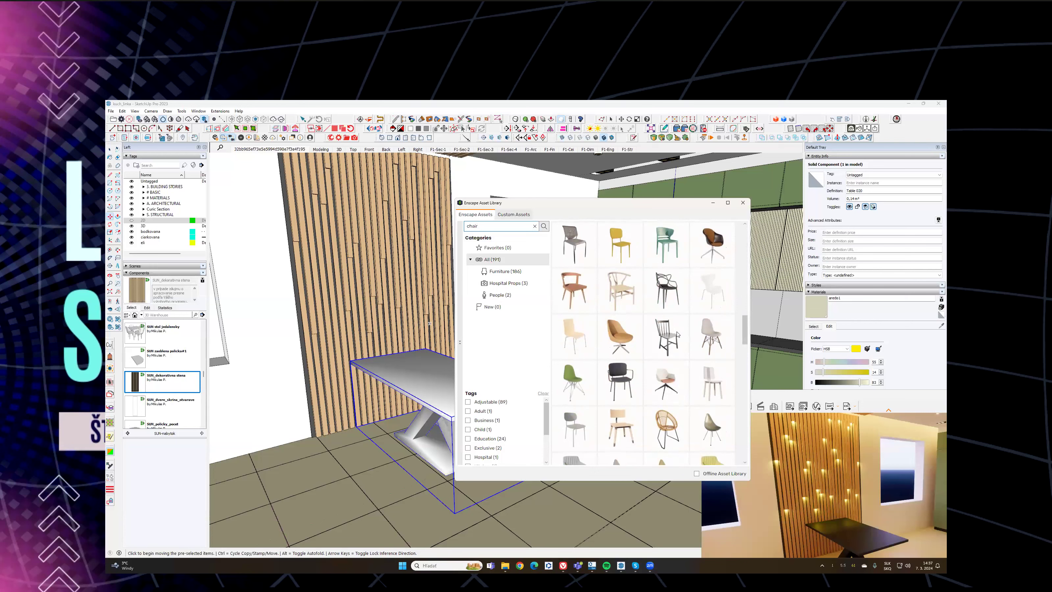
left_click(712, 338)
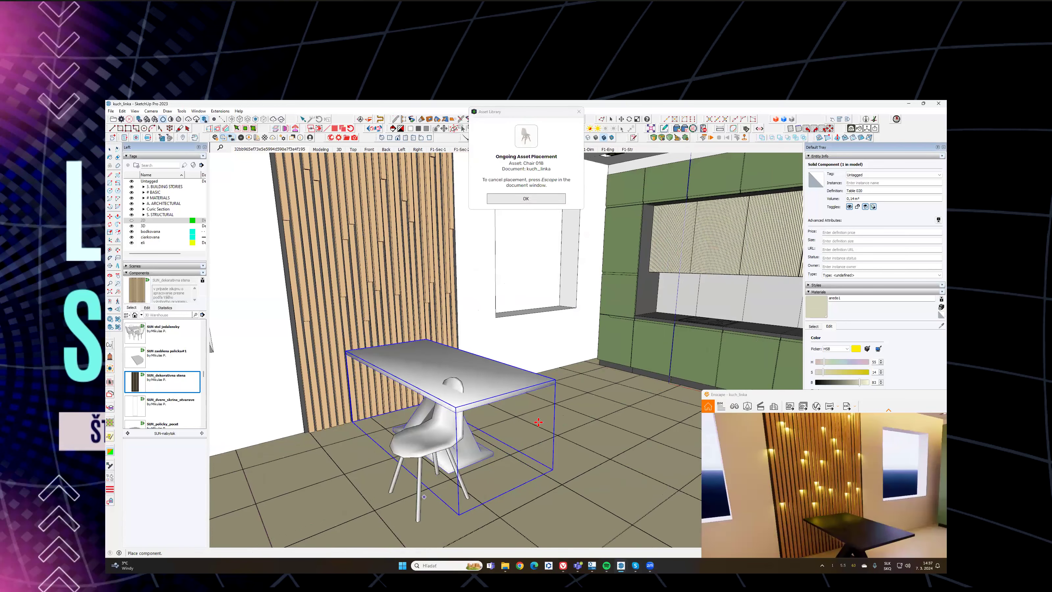
left_click(531, 426)
Step: Position the chair along the table's long side and copy it towards the slatted wall to form a second seat
middle_click_drag(559, 421, 485, 412)
middle_click_drag(514, 413, 446, 430)
middle_click_drag(502, 499, 503, 499)
key("m")
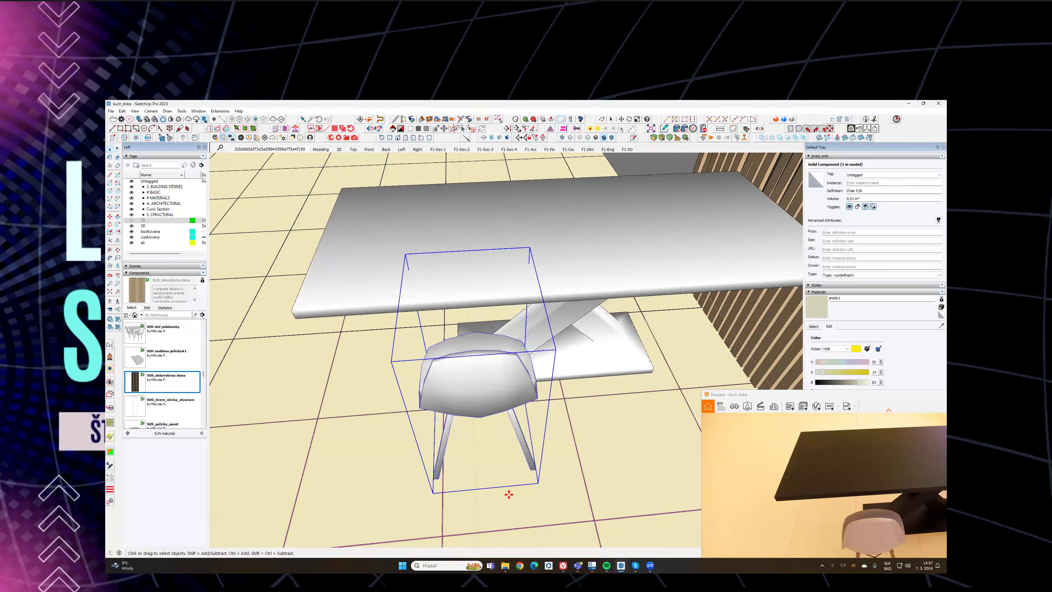
left_click(508, 496)
left_click(492, 496)
key("ctrl")
left_click(482, 498)
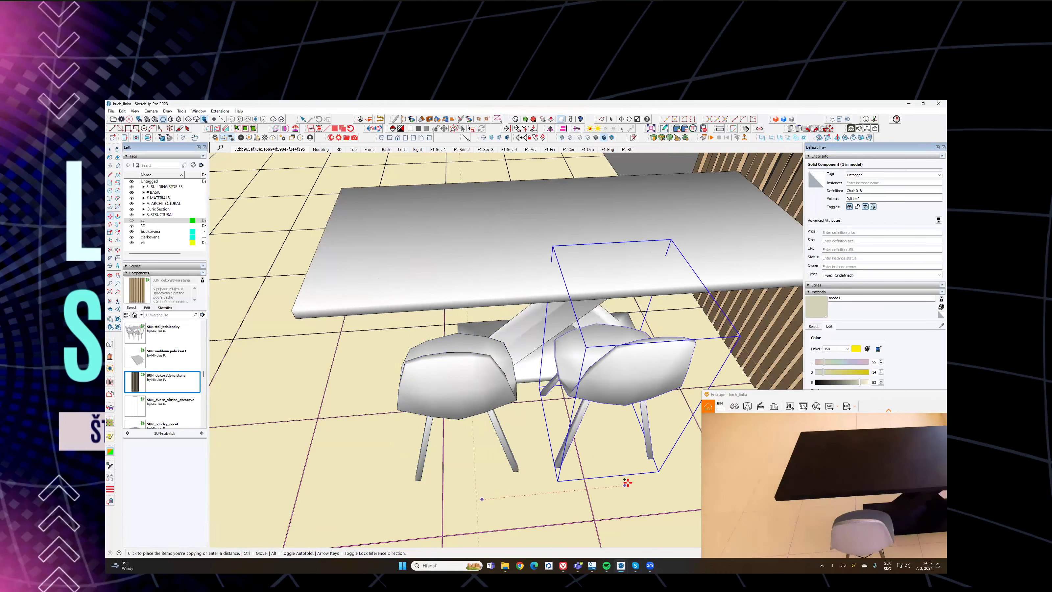
left_click(665, 482)
Step: Select both chairs and mirror a copy of them across the table's lengthwise centre plane to the opposite side
middle_click_drag(516, 430, 602, 435)
key("space")
left_click(586, 415, "shift")
left_click(552, 129)
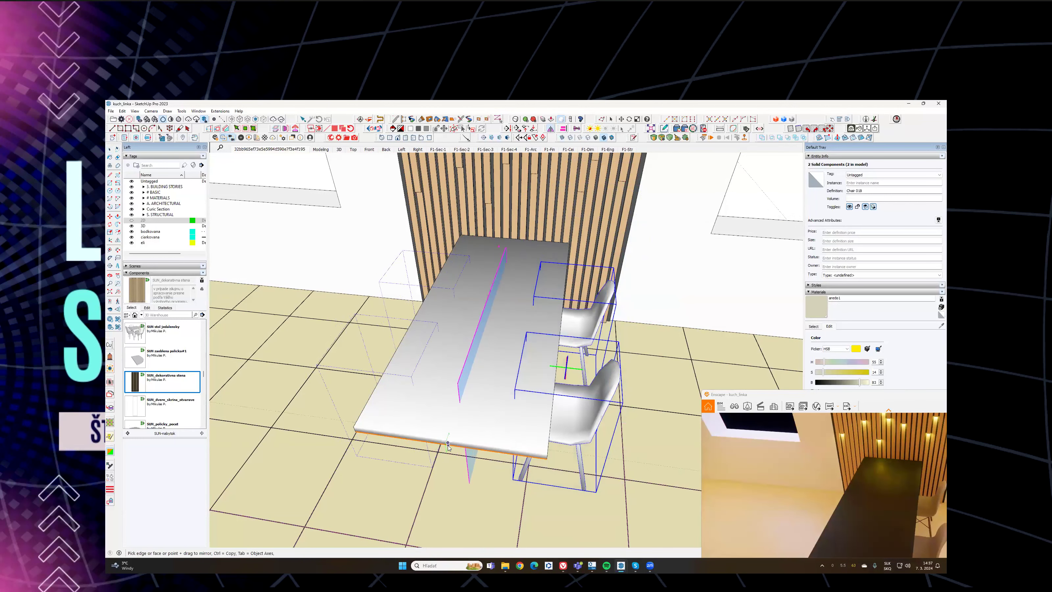
left_click(451, 447)
key("space")
middle_click_drag(549, 354, 478, 334)
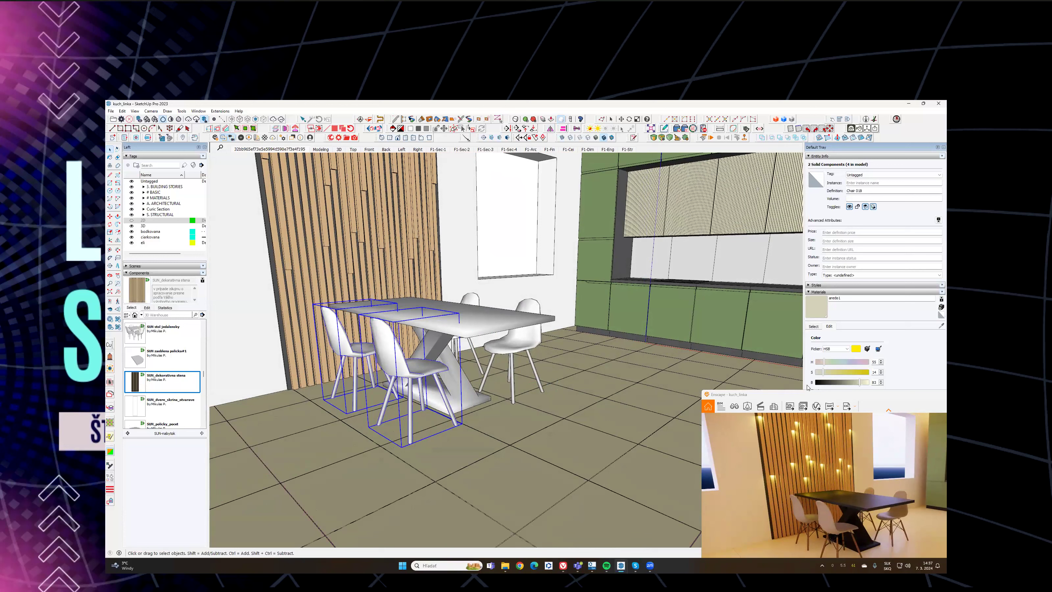
Step: Inspect the dining set, ceiling and cabinets in the Enscape render window, then place that window clear of the model's dining area
left_click_drag(807, 394, 585, 230)
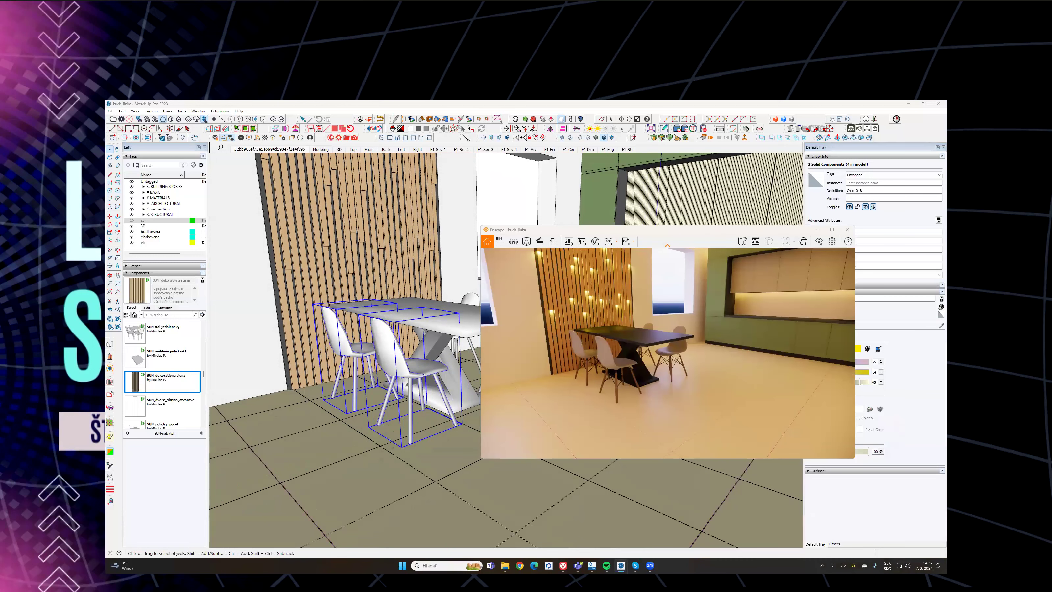
left_click_drag(667, 353, 704, 306)
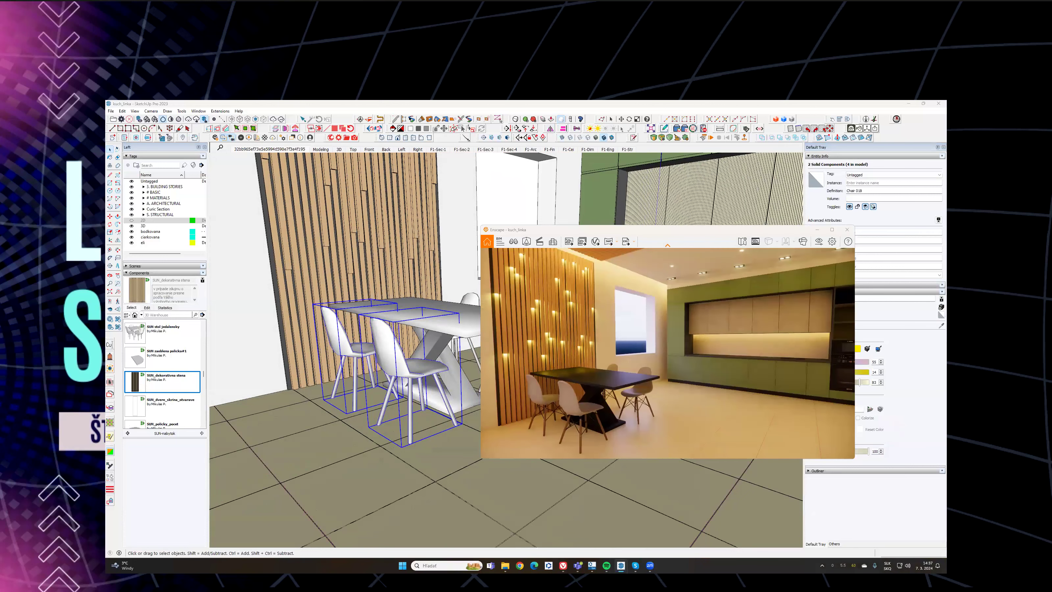
mouse_move(625, 375)
left_mouse_down()
mouse_move(607, 233)
mouse_move(776, 232)
left_mouse_up()
left_click(607, 233)
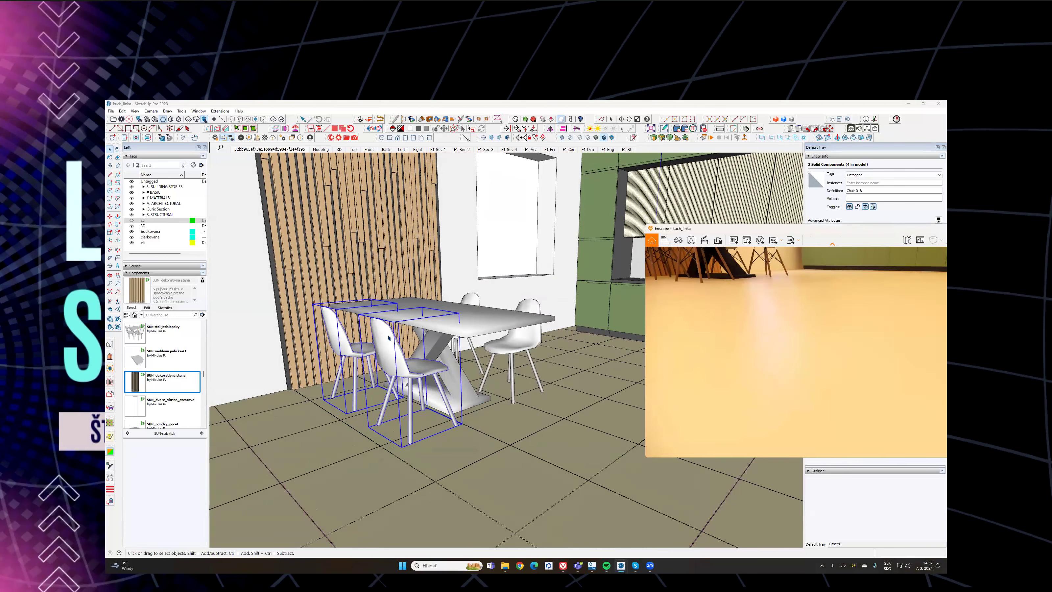
Step: Sample the floor tile material SUN_tile1 and change its albedo colour to a pale off-white in the Enscape Material Editor
middle_click_drag(396, 356, 410, 350)
key("b")
left_click(477, 404, "alt")
left_click(479, 393)
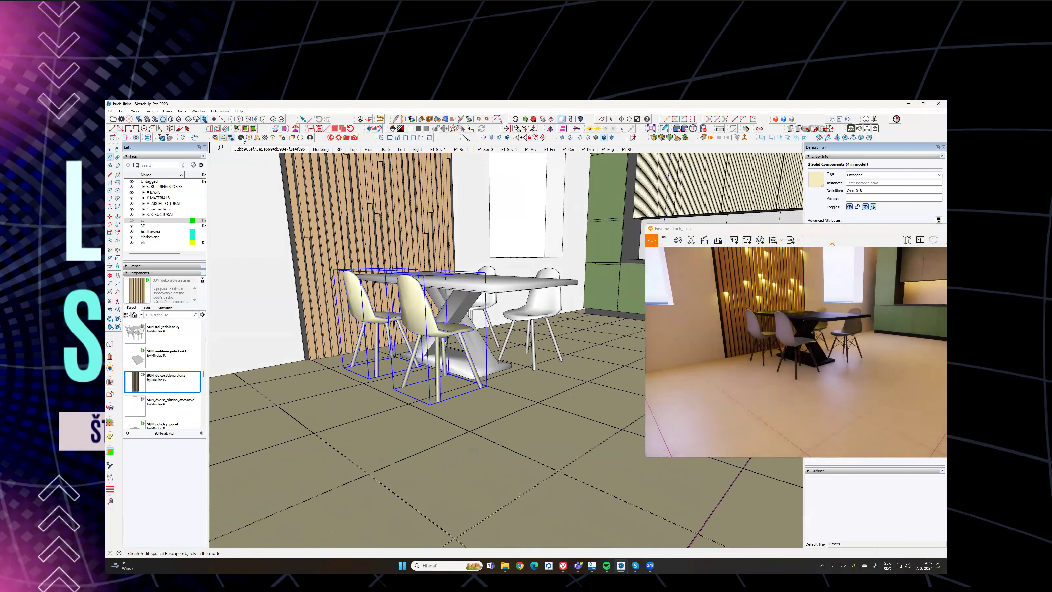
left_click(258, 138)
middle_click_drag(504, 426, 510, 425)
left_click(522, 429, "alt")
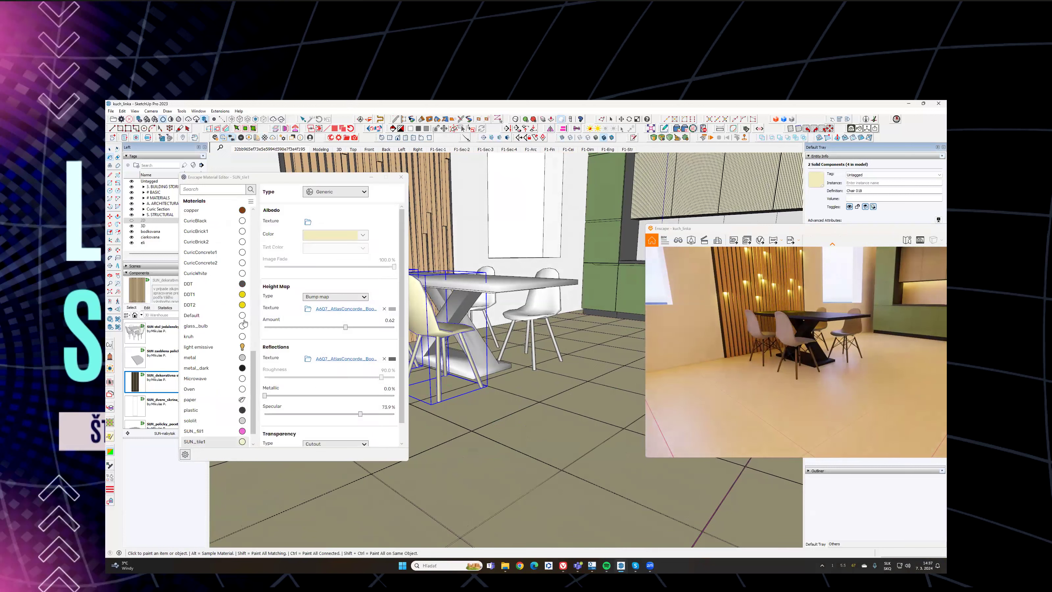
left_click(363, 235)
left_click_drag(310, 329, 308, 342)
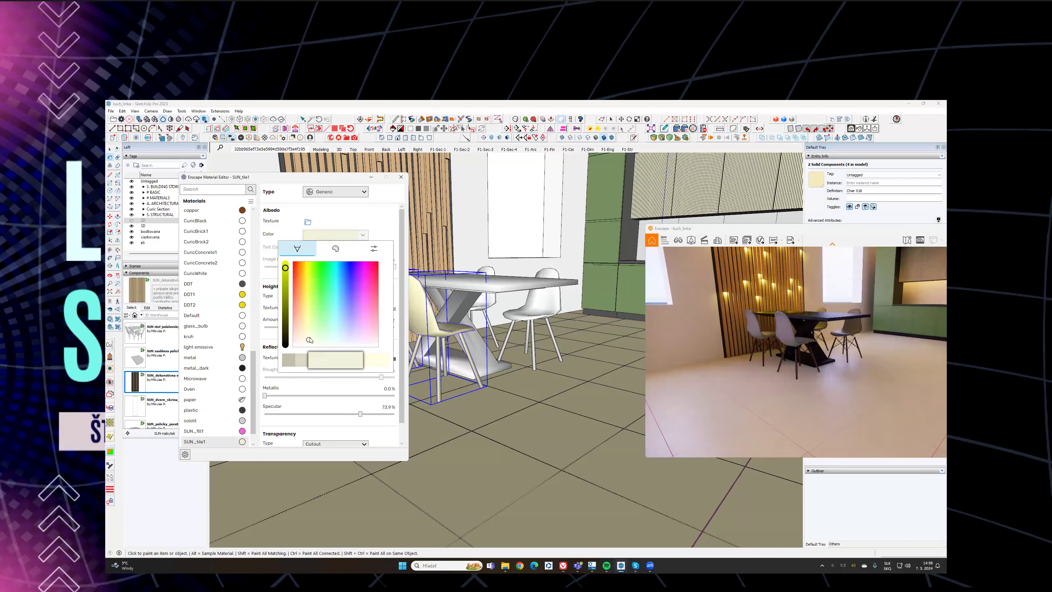
left_click_drag(307, 340, 308, 344)
Step: Change the albedo colour of the pink SUN_fill1 grout material to a medium grey and close the Enscape Material Editor
left_click(239, 433)
left_click(245, 431)
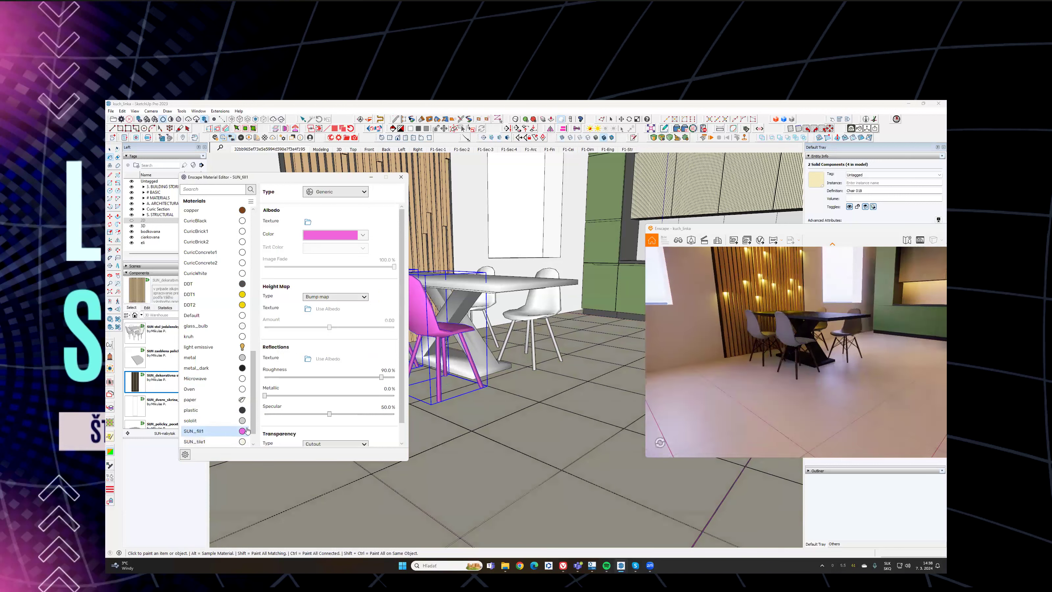
left_click(361, 235)
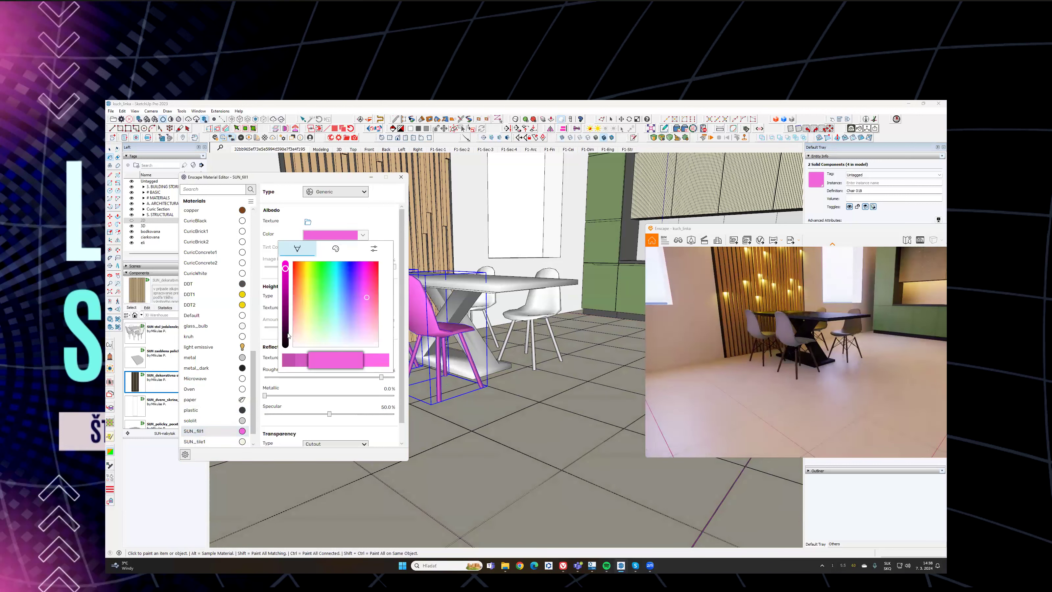
left_click(286, 341)
left_click(326, 337)
left_click(304, 345)
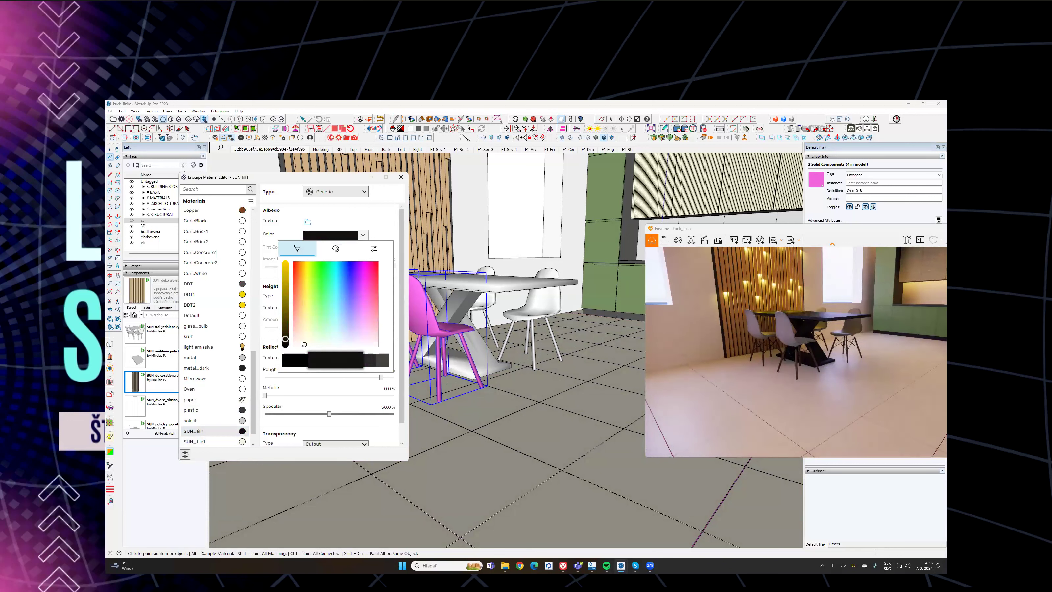
left_click(387, 363)
left_click(387, 362)
left_click(387, 362)
left_click(387, 362)
left_click(302, 363)
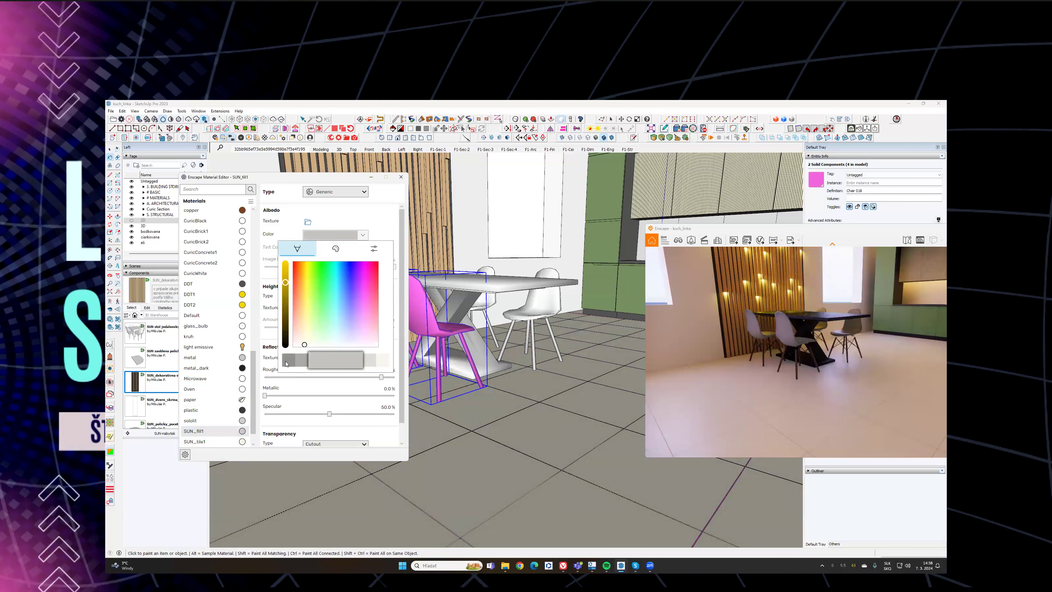
left_click(285, 364)
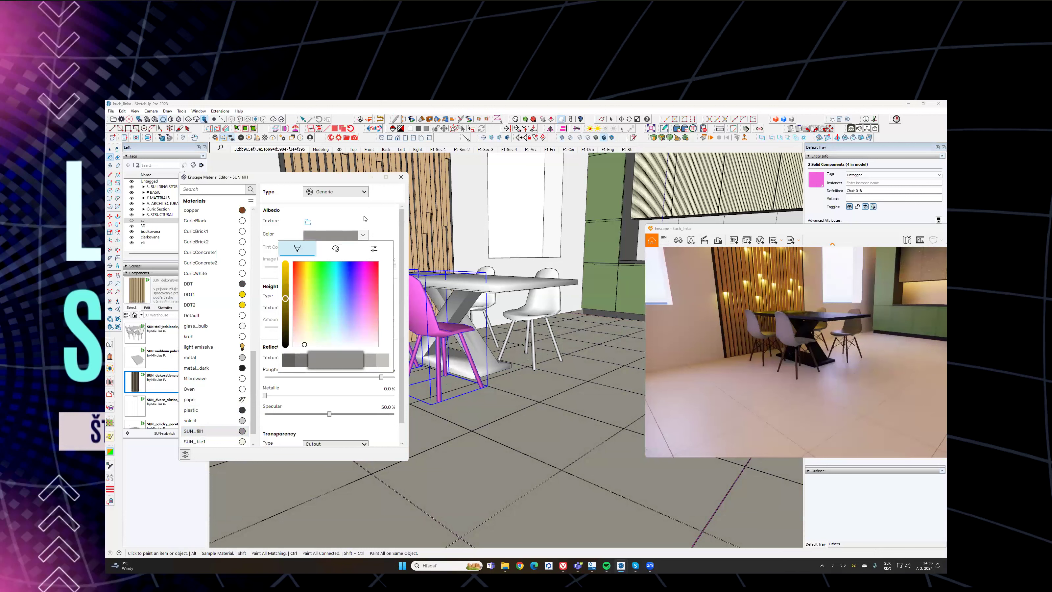
left_click(401, 177)
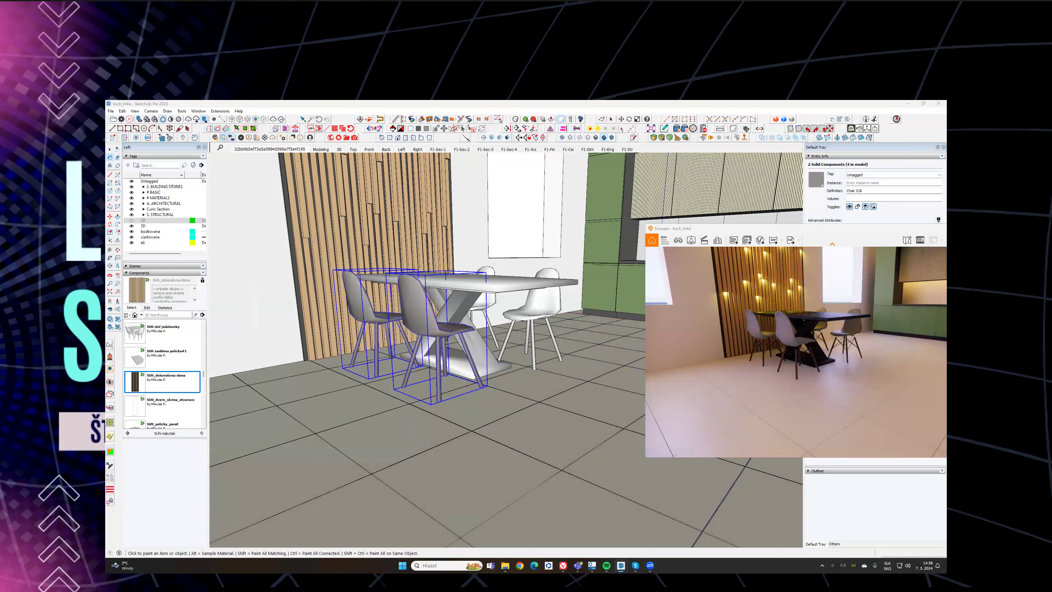
Step: Sample the backsplash material Color M01 and set its Enscape roughness to 22.6% and specular to 70.1%
left_click_drag(795, 352, 861, 352)
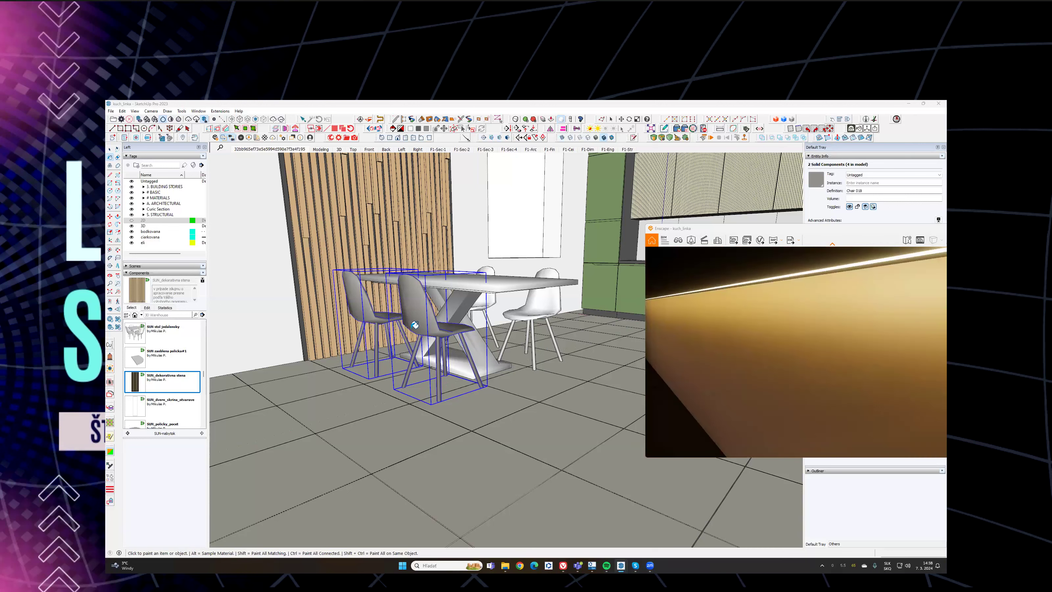
mouse_move(444, 270)
middle_mouse_down()
mouse_move(506, 266)
mouse_move(431, 226)
mouse_move(397, 232)
middle_mouse_up()
mouse_move(634, 248)
middle_mouse_down("shift")
mouse_move(552, 256)
mouse_move(530, 296)
middle_mouse_up("shift")
left_click(265, 137)
left_click(531, 293, "alt")
scroll(333, 365, "down", 1)
left_click_drag(381, 360, 293, 361)
left_click_drag(329, 397, 354, 398)
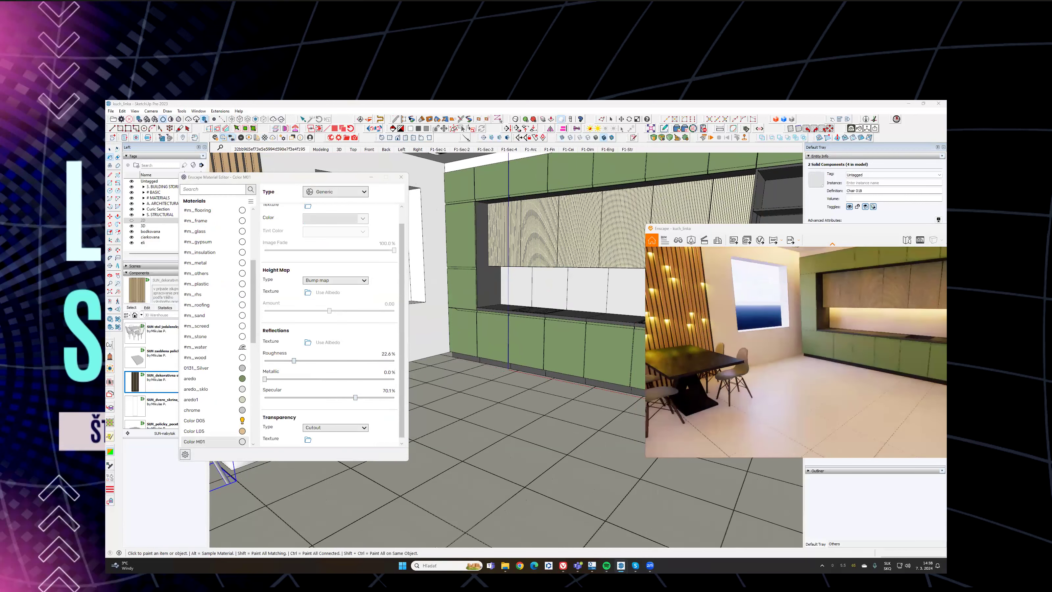
Step: Sample the green cabinet front material aredo and set its roughness to 26.1% and specular to 69.0%
left_click_drag(821, 343, 828, 347)
middle_click_drag(522, 331, 530, 332)
left_click(530, 332, "alt")
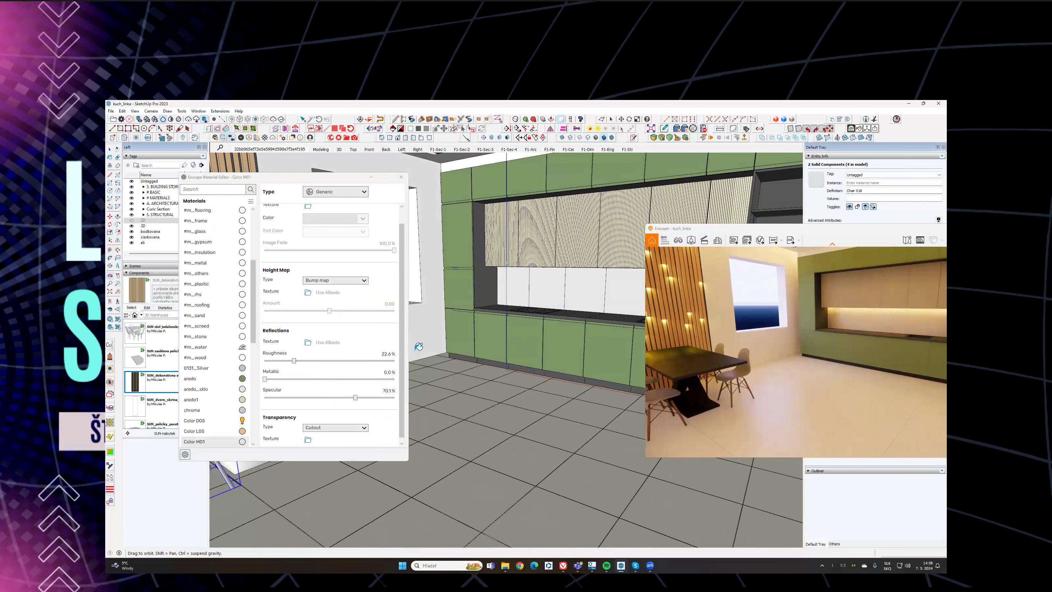
left_click_drag(379, 362, 298, 361)
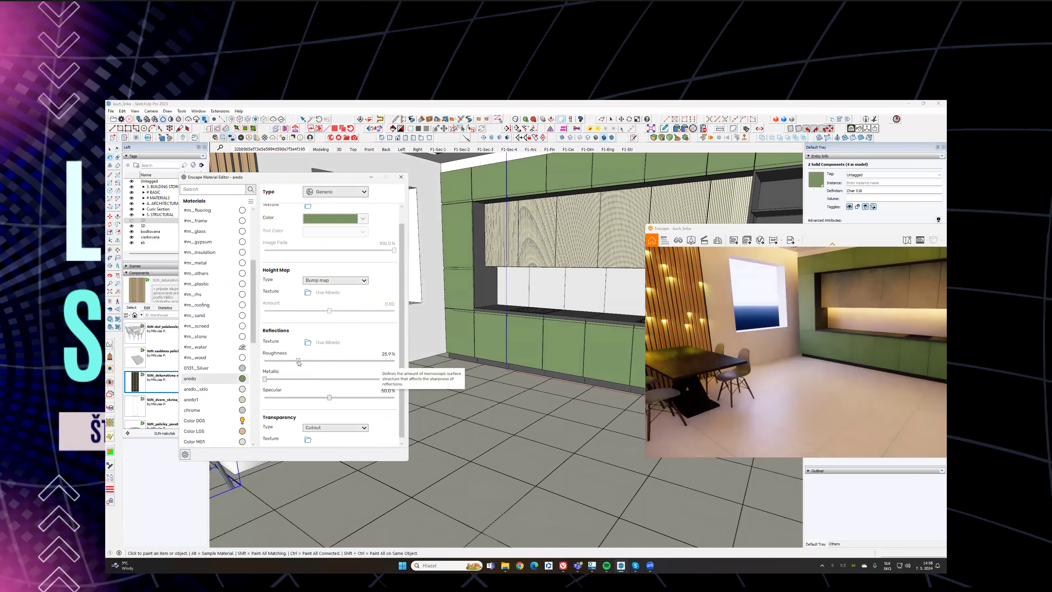
left_click_drag(330, 398, 354, 398)
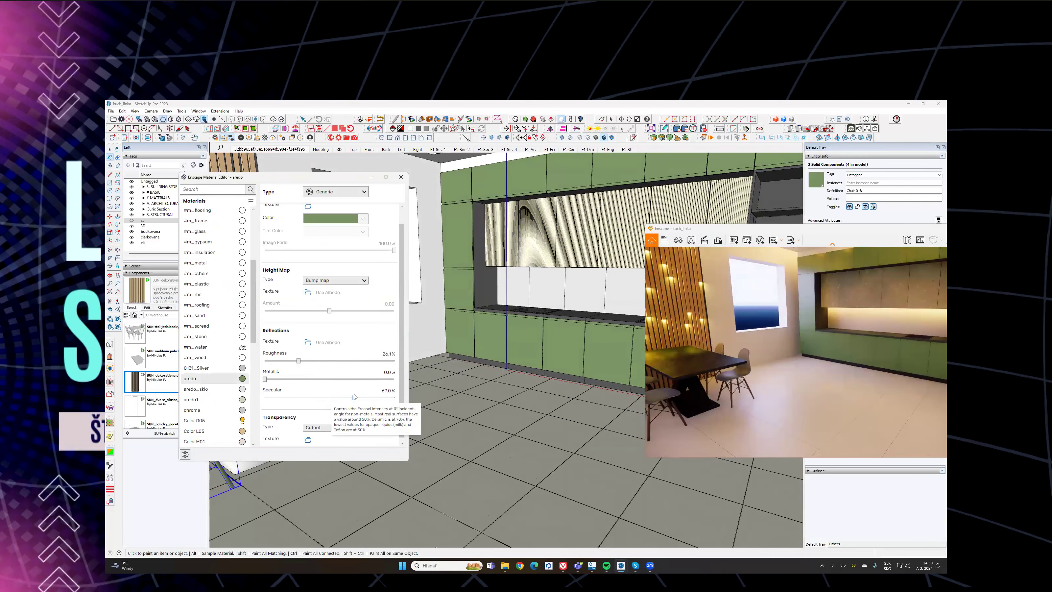
Step: Return to the backsplash material Color M01 and set its roughness to 15.2% and specular to 82.2%
left_click(580, 283, "alt")
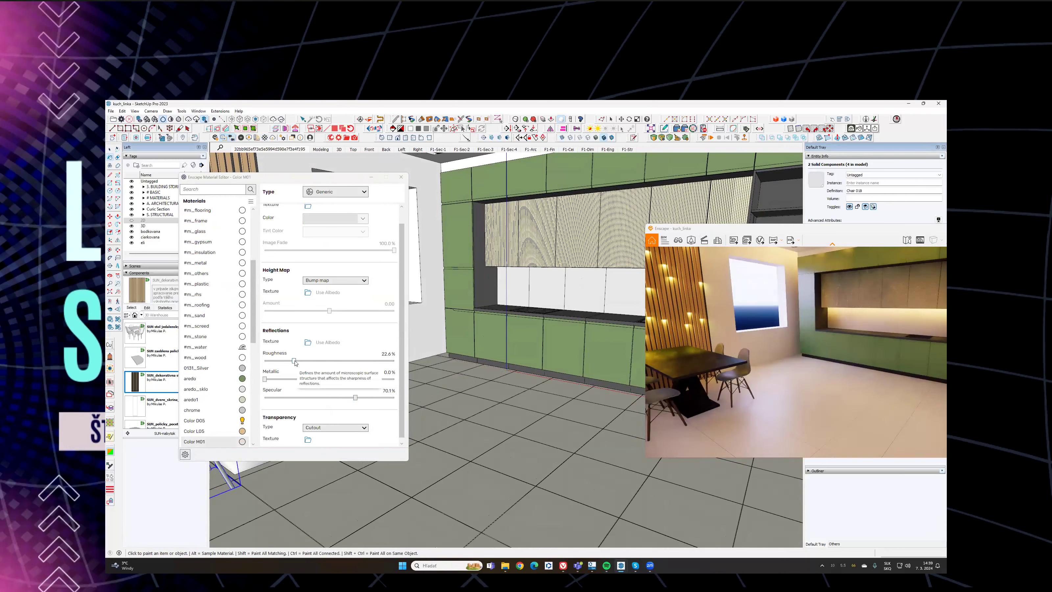
left_click_drag(294, 361, 284, 361)
left_click_drag(355, 398, 368, 398)
left_click(372, 399)
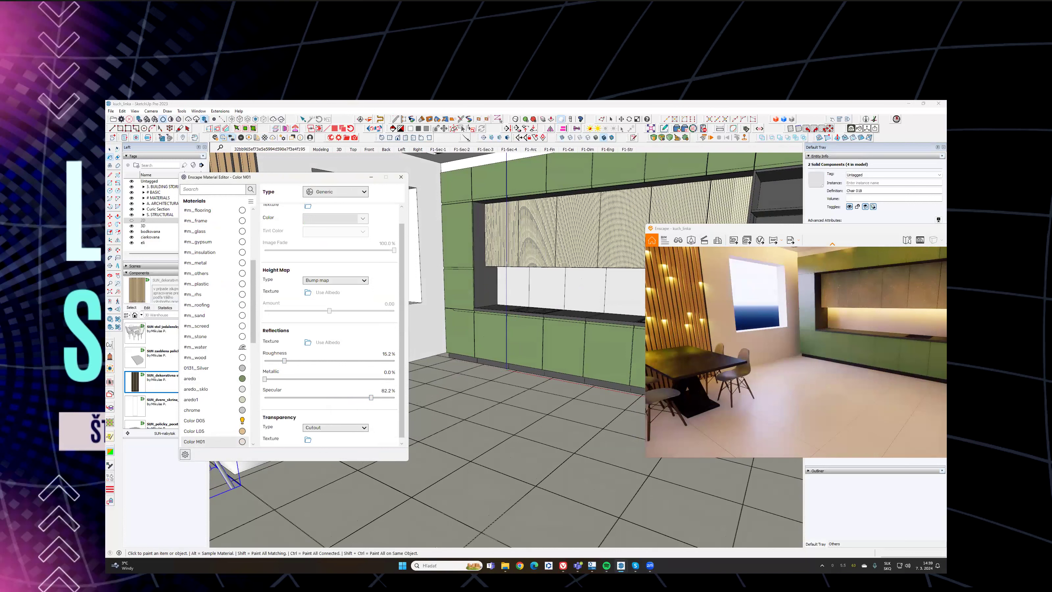
Step: Check the backsplash and front reflections up close in the render and tune Color M01 to 13.2% roughness and 84.3% specular
scroll(911, 325, "up", 5)
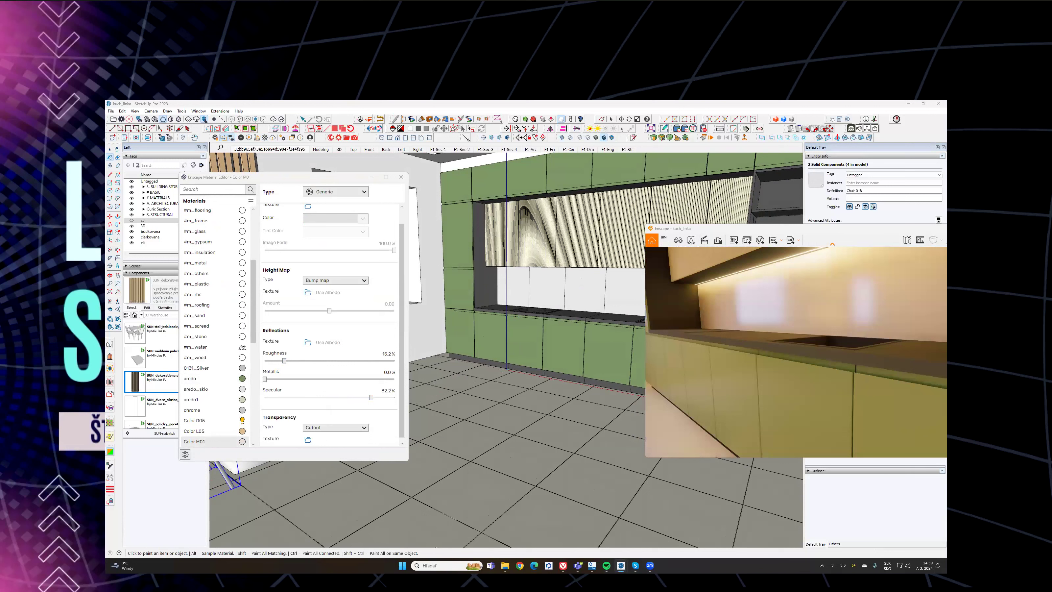
left_click_drag(828, 352, 770, 352)
scroll(795, 373, "up", 3)
right_click_drag(794, 365, 795, 331)
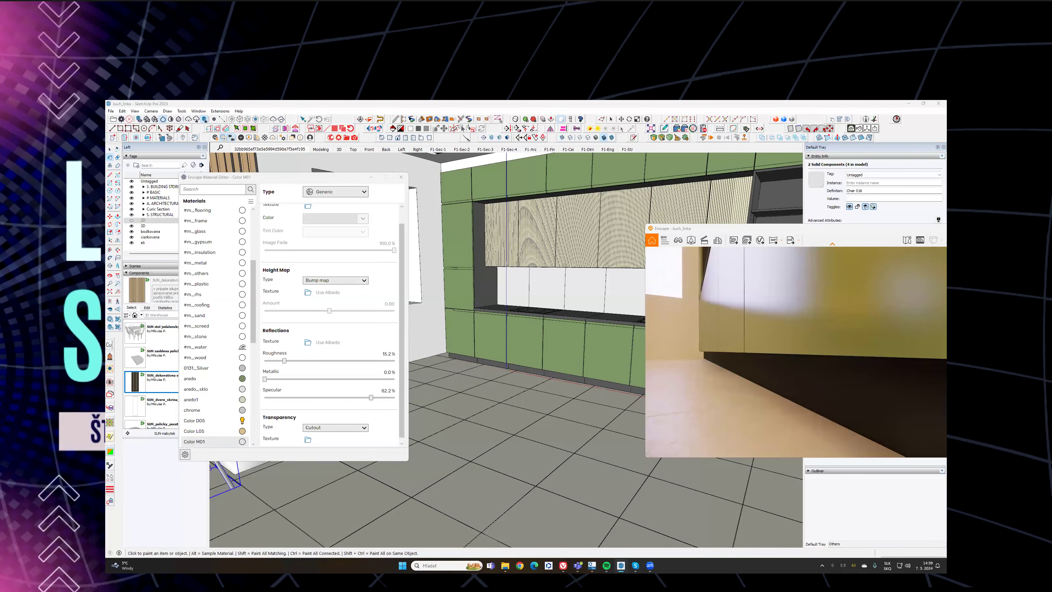
left_click_drag(285, 361, 302, 361)
mouse_move(372, 399)
left_mouse_down()
mouse_move(349, 401)
mouse_move(383, 398)
mouse_move(374, 398)
left_mouse_up()
left_click_drag(301, 361, 282, 361)
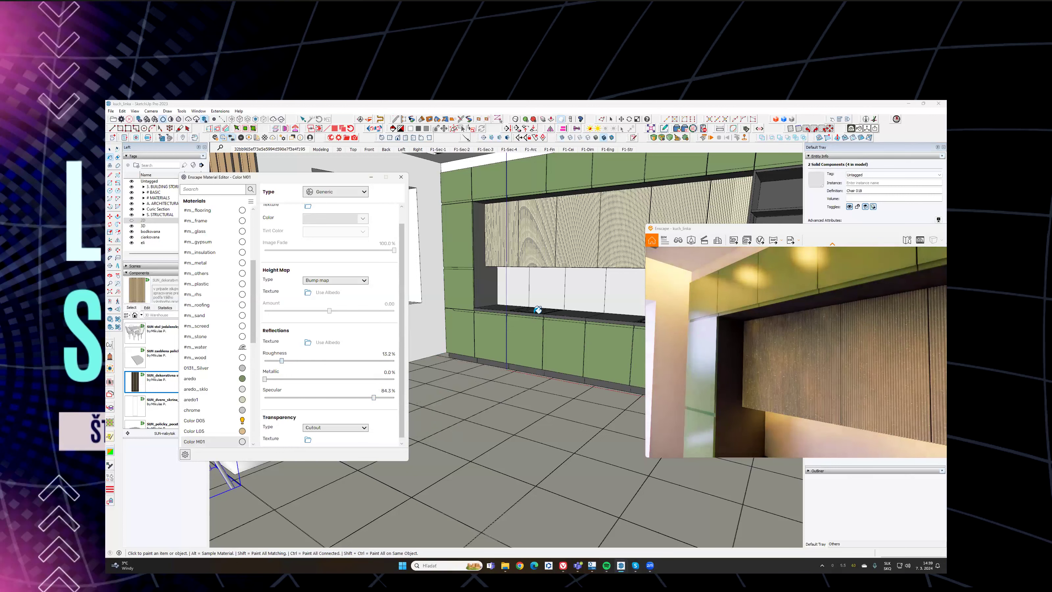
Step: Sample the green cabinet front material aredo and set its roughness to 35.0%
middle_click_drag(542, 298, 527, 340)
left_click(527, 340, "alt")
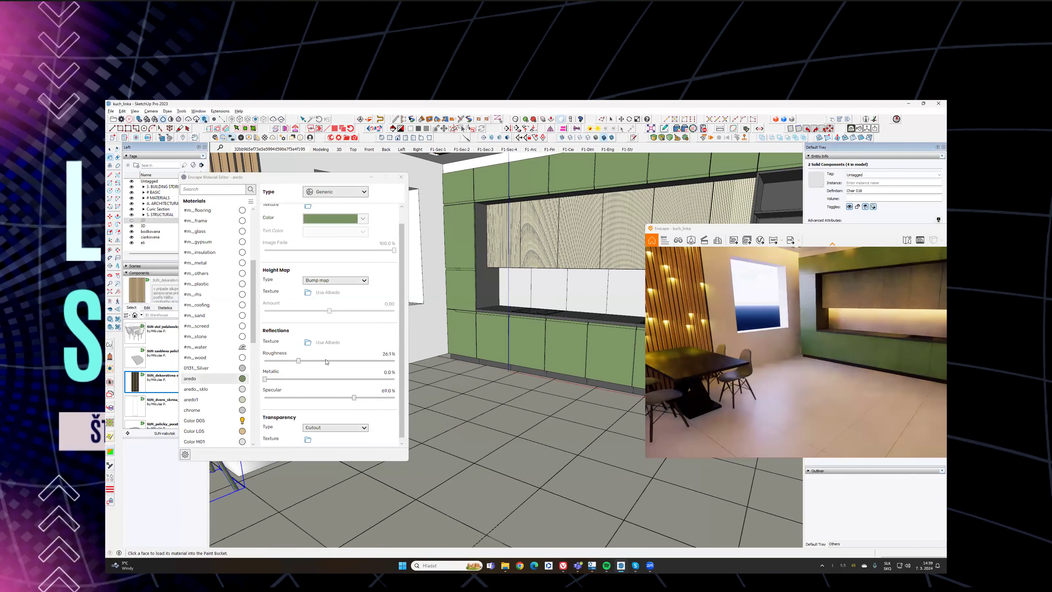
left_click(306, 360)
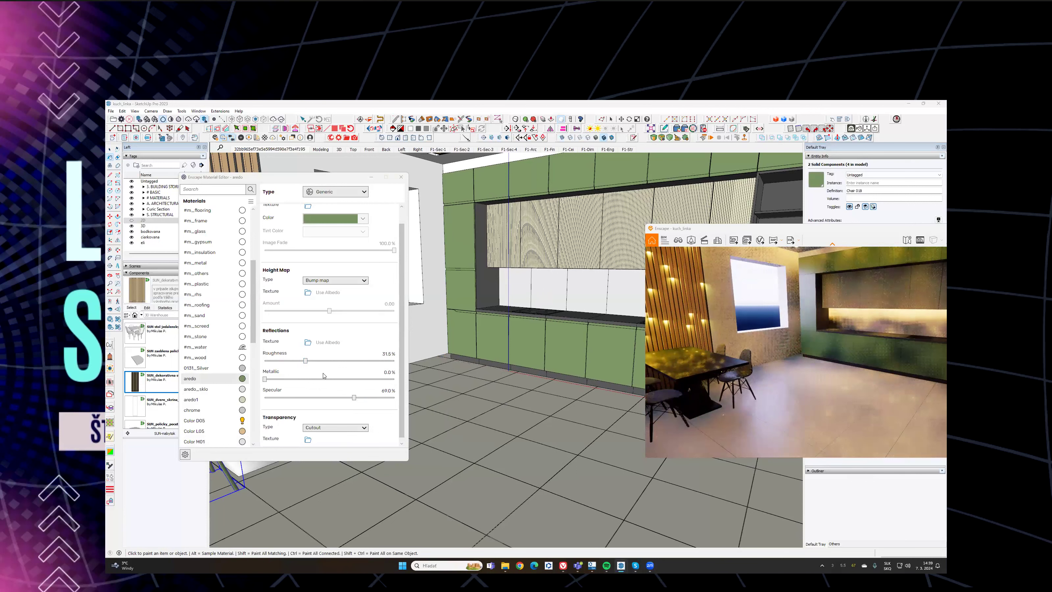
left_click(311, 360)
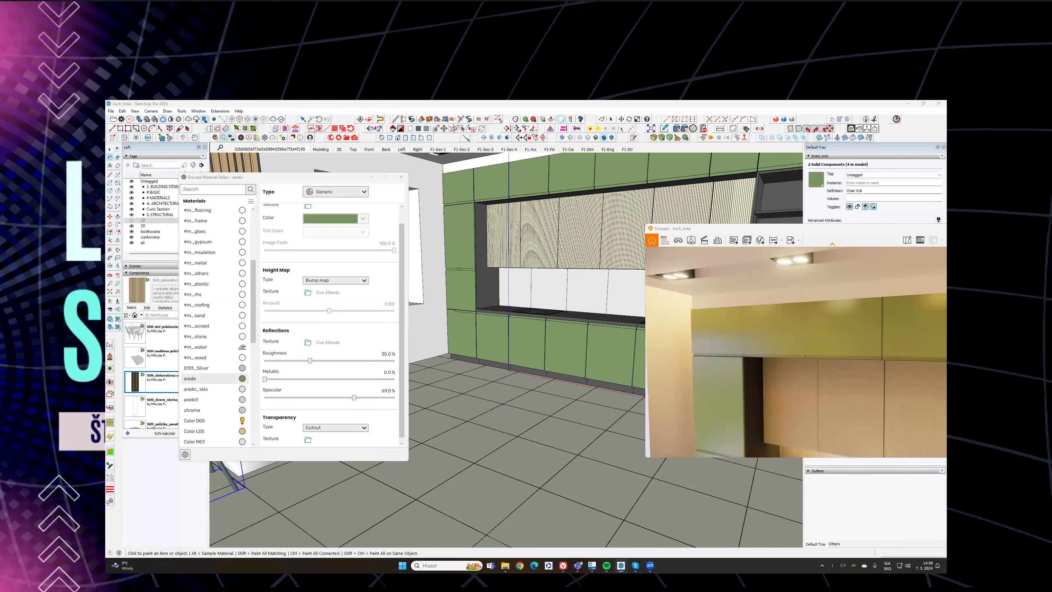
Step: Sample the wood front material aredo1, set its roughness to 26.9% and specular to 66.8%, and close the material editor
left_click(572, 235, "alt")
middle_click_drag(572, 236, 563, 262, "shift")
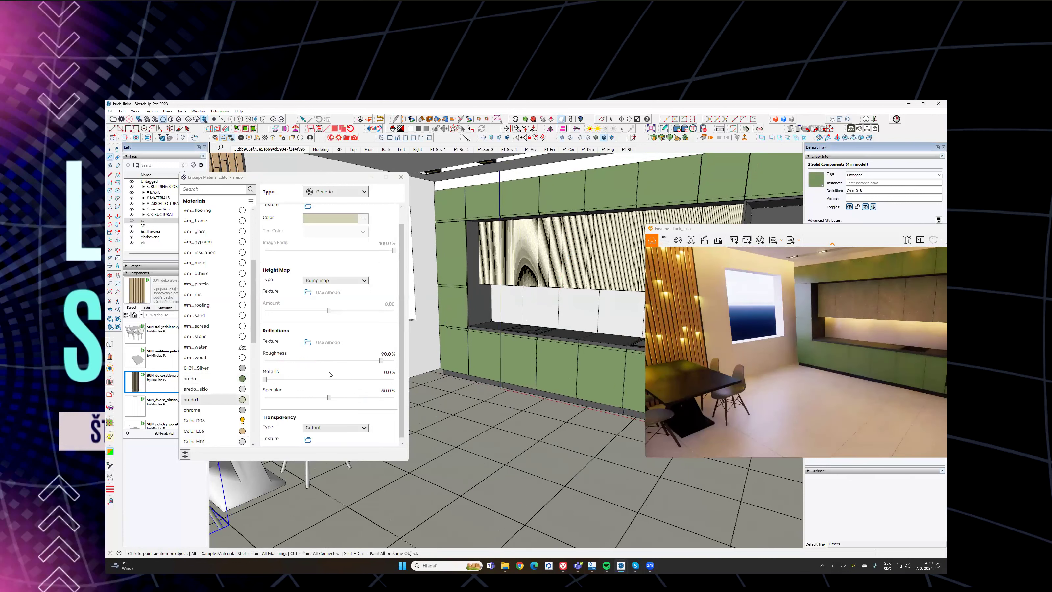
left_click_drag(381, 361, 299, 361)
left_click_drag(330, 398, 350, 397)
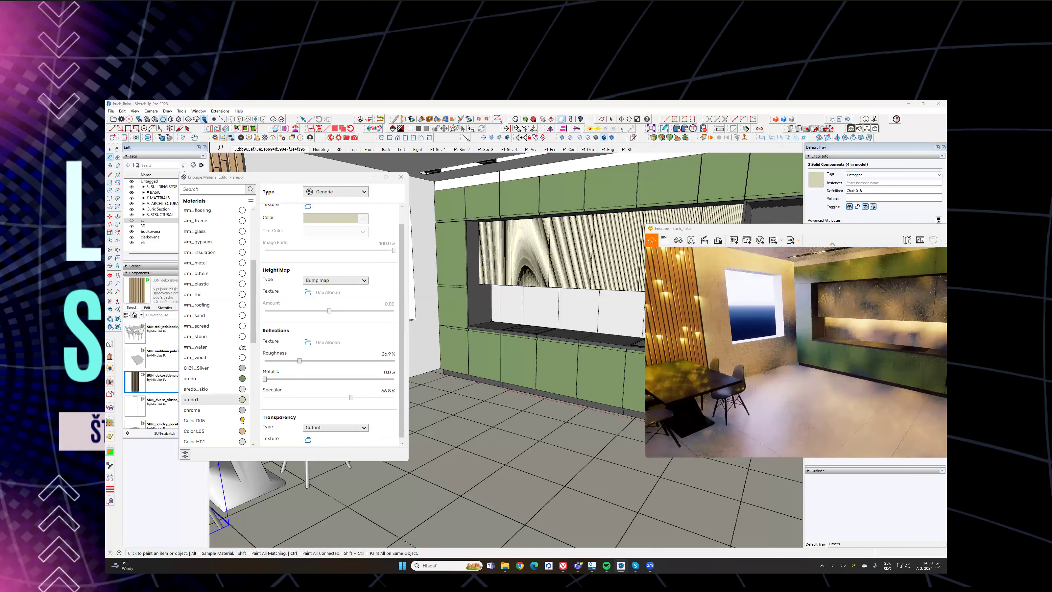
left_click_drag(766, 352, 828, 348)
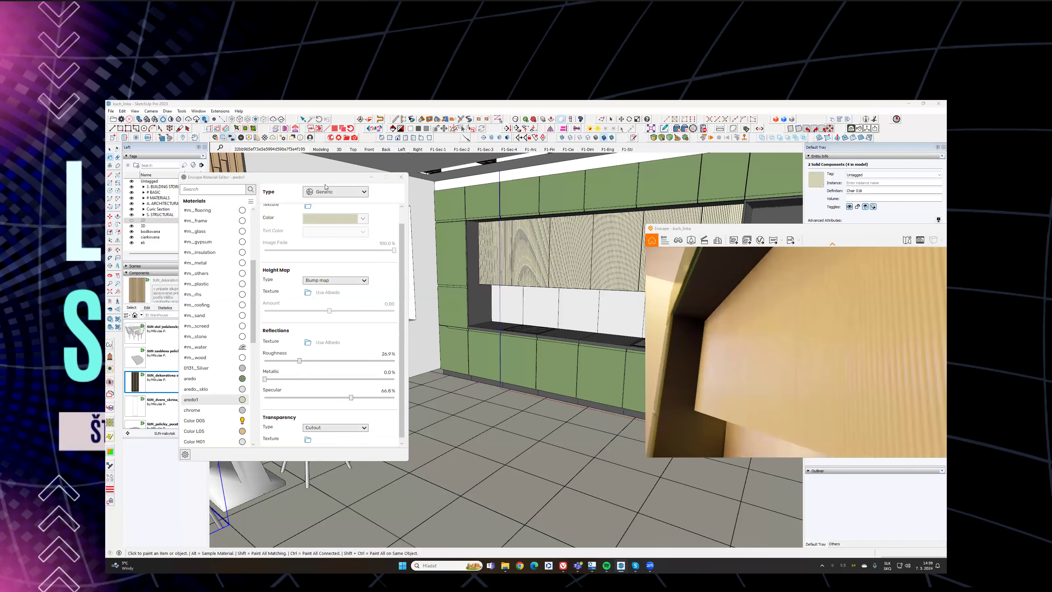
left_click_drag(345, 181, 479, 186)
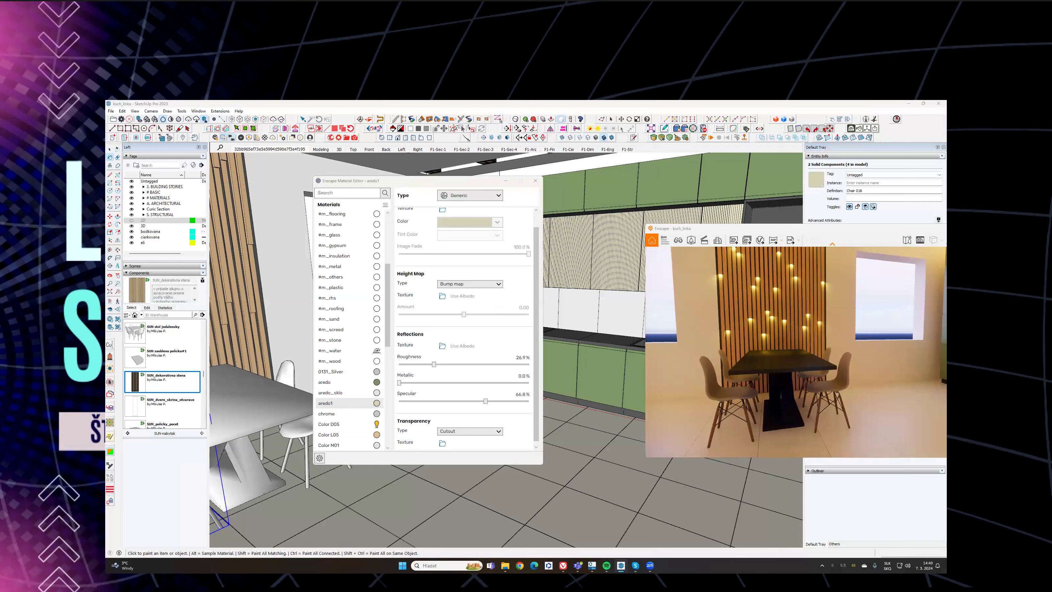
left_click(535, 181)
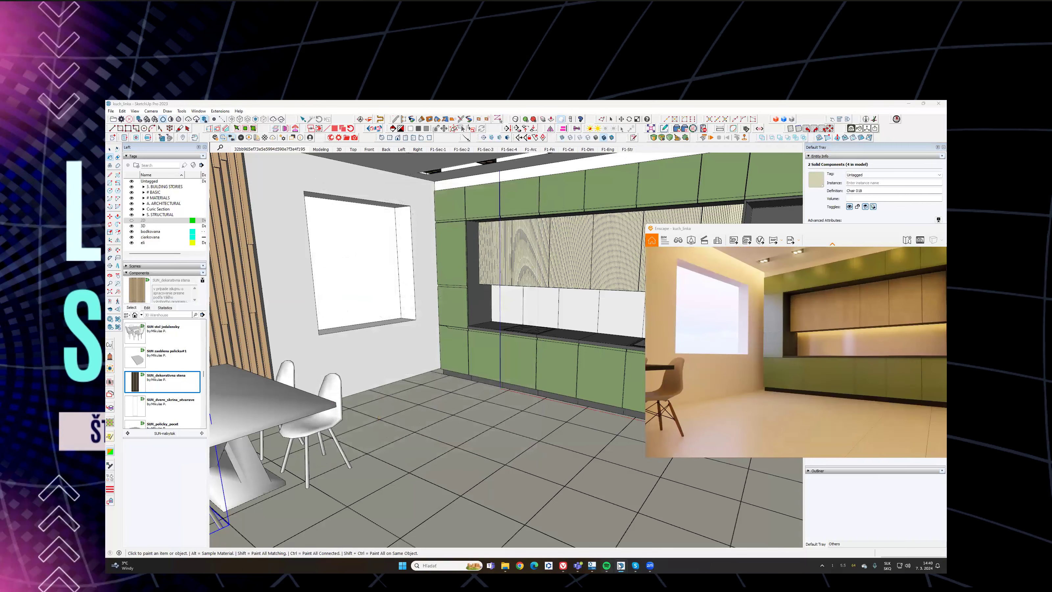
Step: Switch to the obrus model and drape the flat green cloth over the table with a cloth simulation
mouse_move(620, 565)
left_click(625, 527)
mouse_move(429, 352)
middle_mouse_down()
mouse_move(521, 383)
mouse_move(505, 453)
mouse_move(549, 378)
mouse_move(542, 392)
mouse_move(543, 347)
mouse_move(523, 354)
middle_mouse_up()
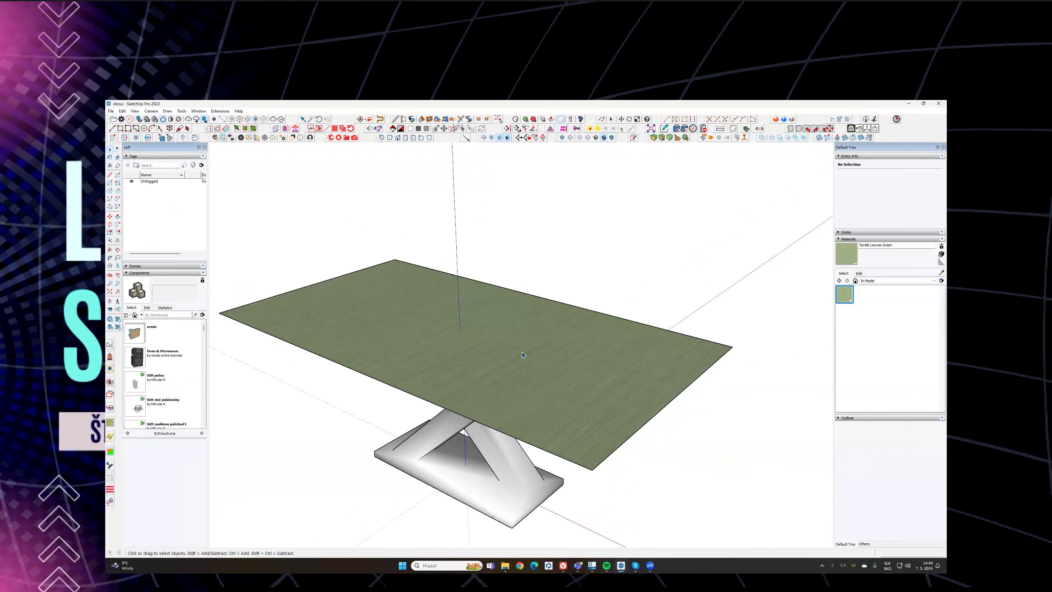
mouse_move(559, 389)
middle_mouse_down()
mouse_move(573, 430)
mouse_move(568, 348)
mouse_move(570, 429)
mouse_move(594, 374)
middle_mouse_up()
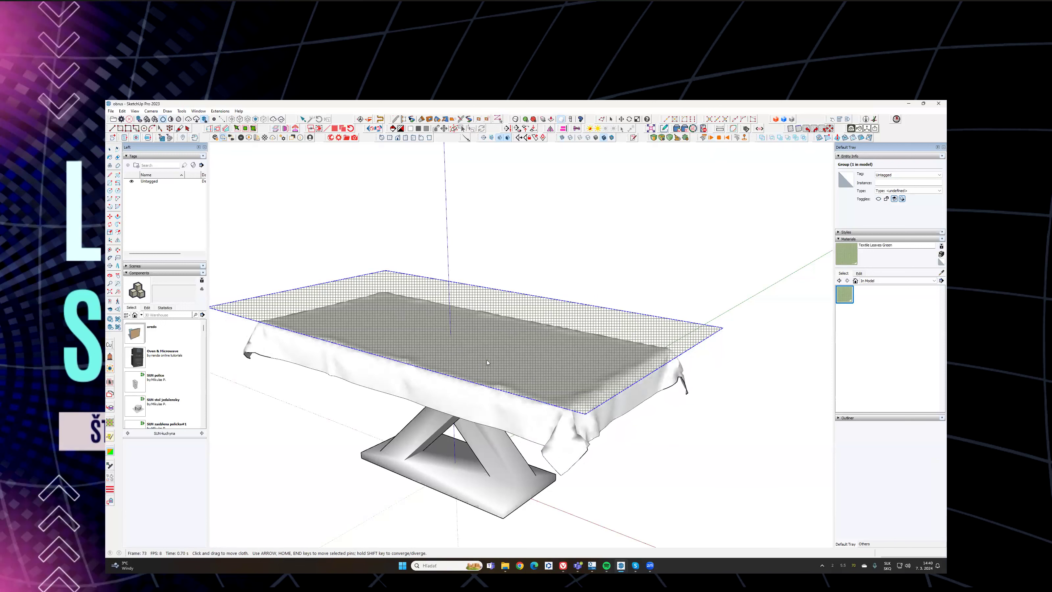
key("space")
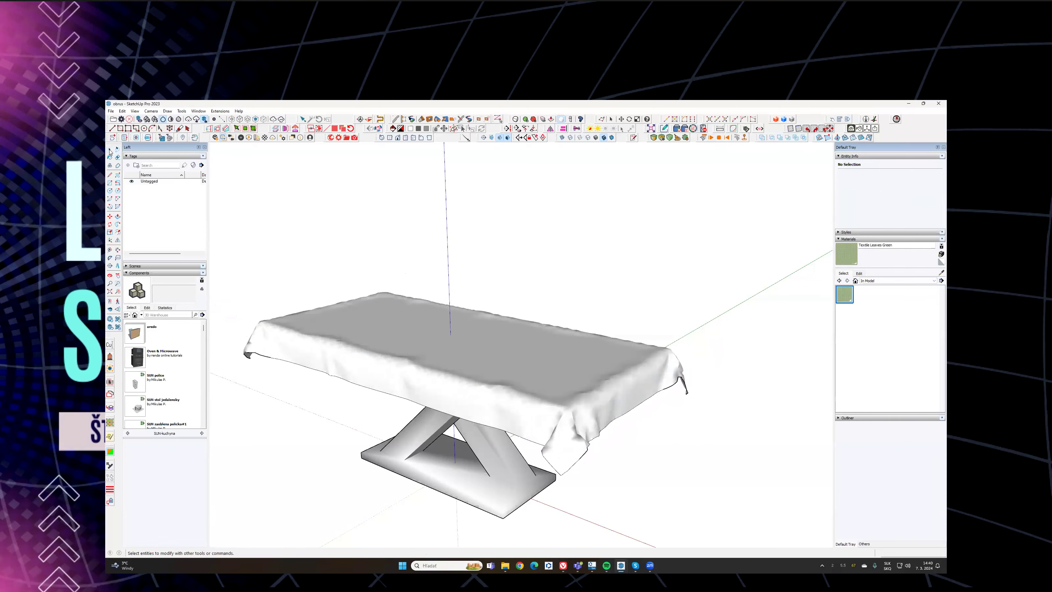
middle_click_drag(507, 360, 526, 406)
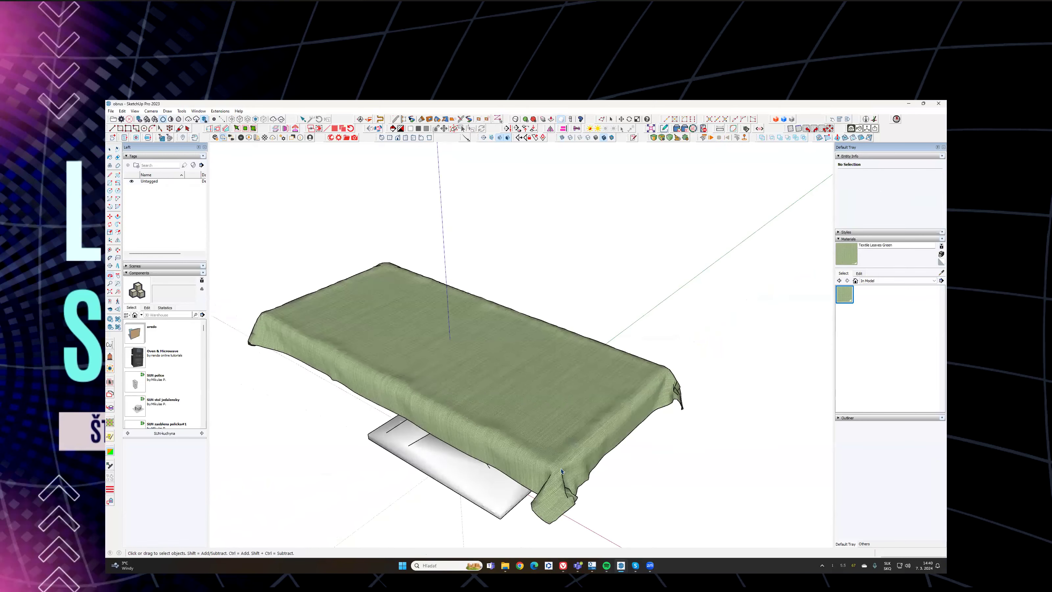
Step: Draw a 300 mm reference line from the table base's corner and select it together with the draped tablecloth
scroll(570, 401, "up", 3)
middle_click_drag(588, 370, 596, 300)
left_click(590, 309)
key("m")
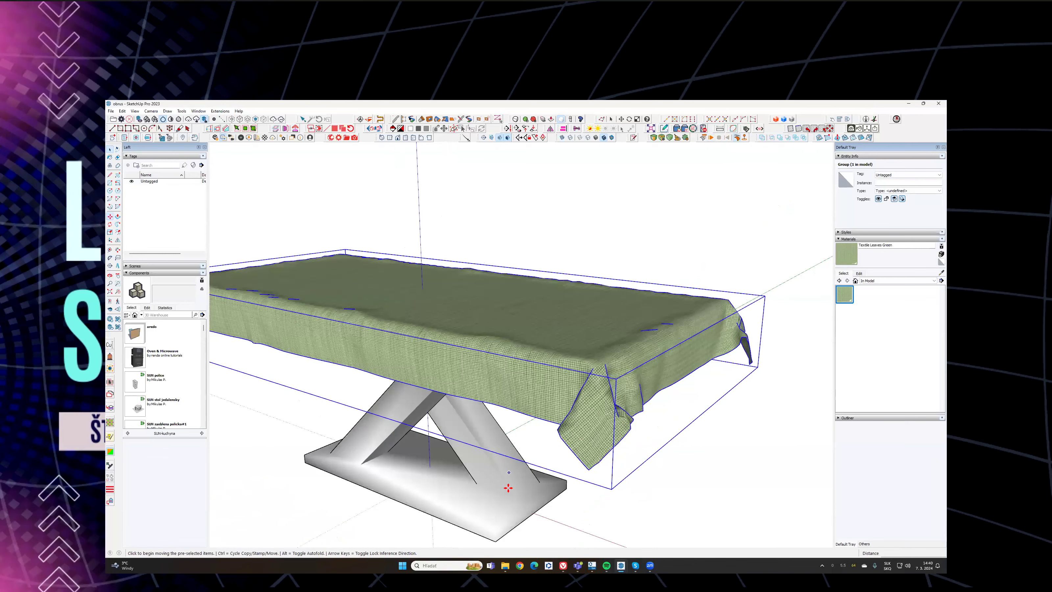
middle_click_drag(506, 486, 521, 467)
key("l")
left_click(519, 470)
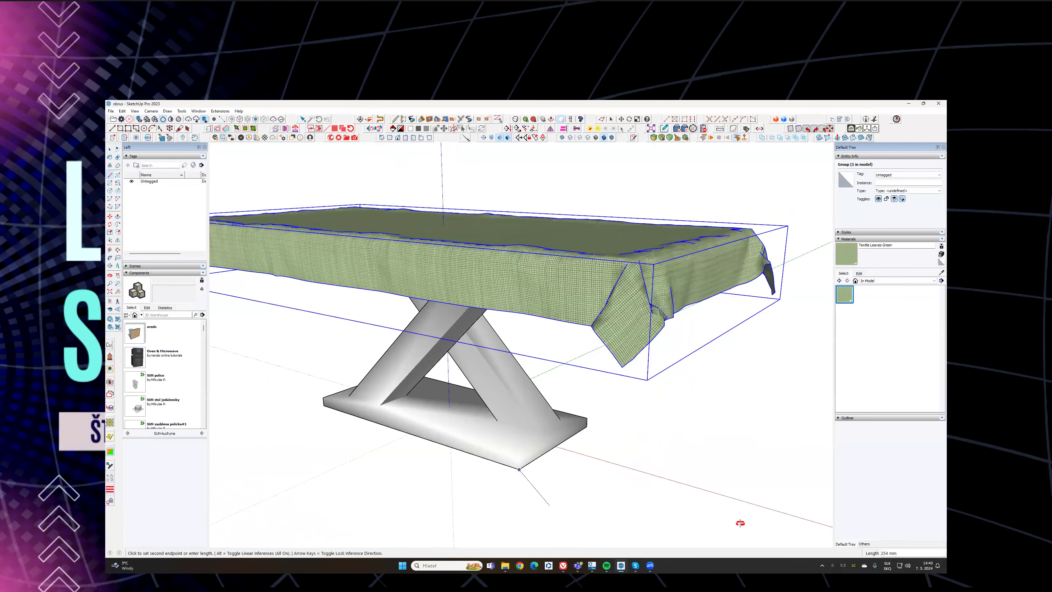
middle_click_drag(731, 523, 748, 520)
middle_click_drag(727, 442, 795, 458)
type("300")
key("Return")
key("space")
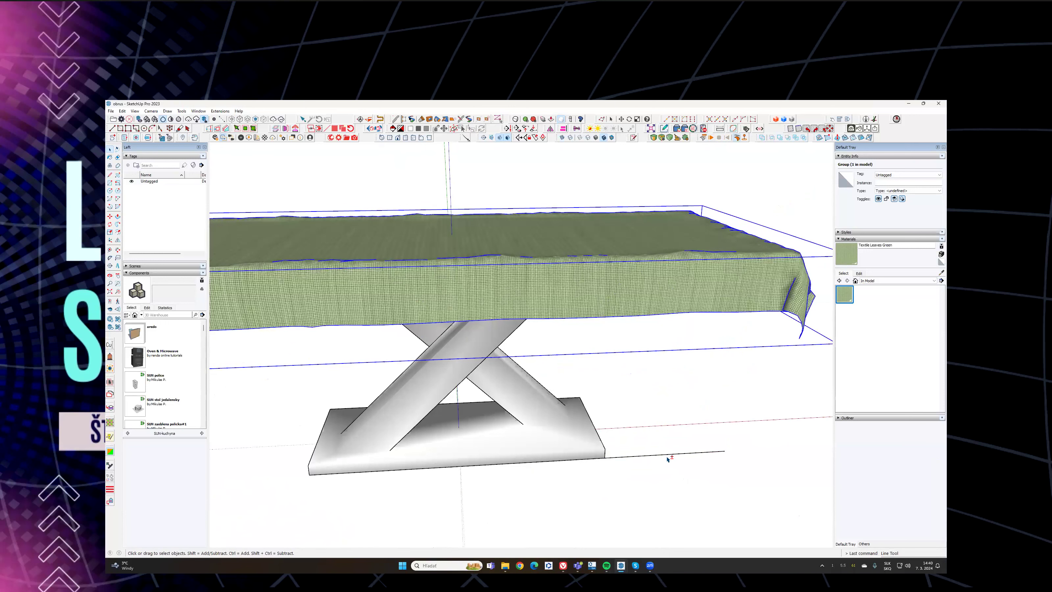
left_click(666, 456, "shift")
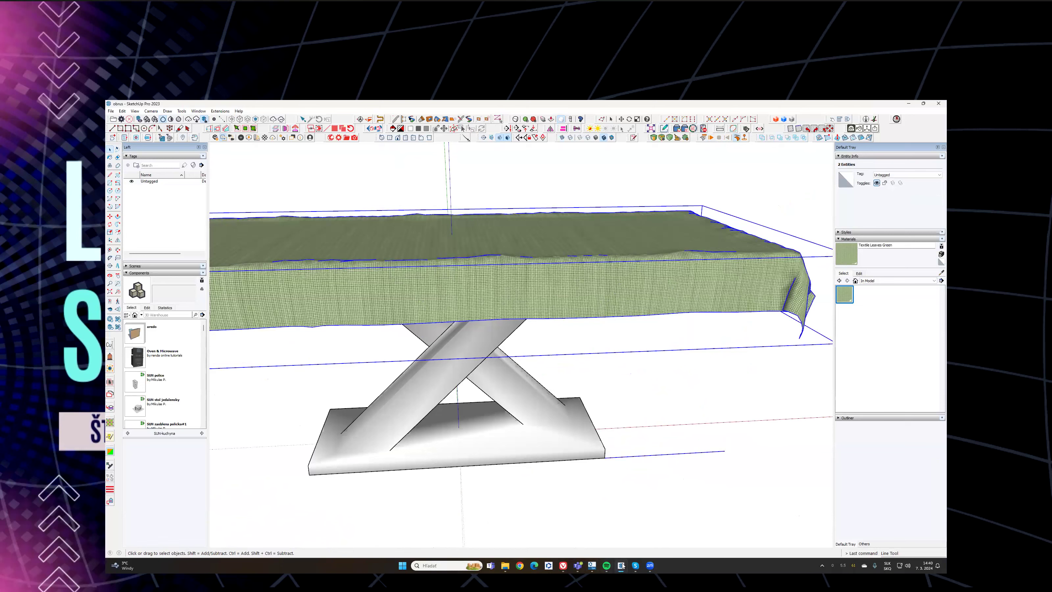
Step: Switch back to the kuch_linka model and reset the two selected chairs' paint to the default material
mouse_move(622, 566)
left_click(570, 514)
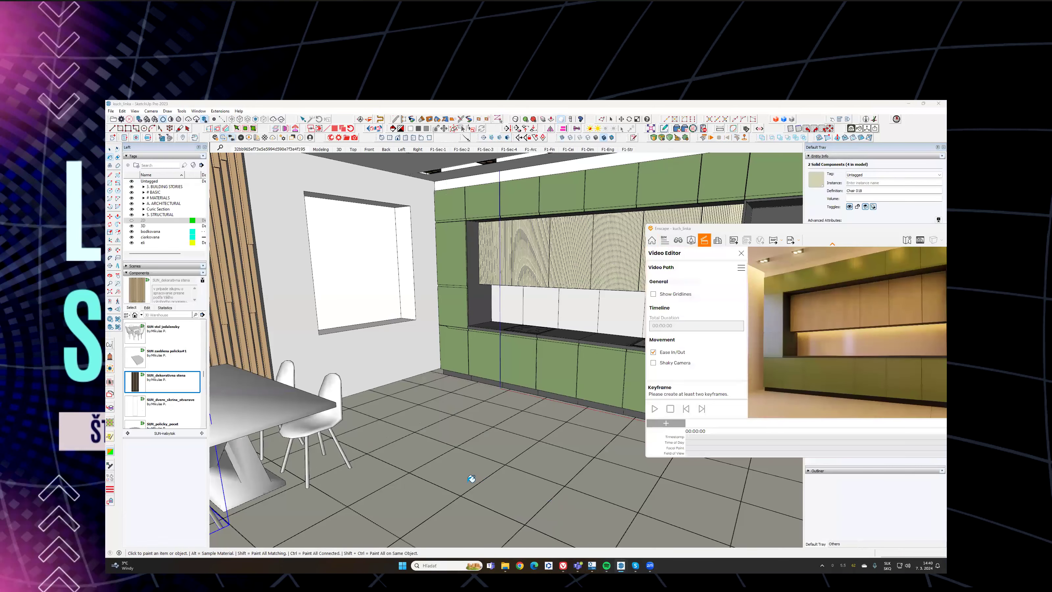
middle_click_drag(460, 451, 603, 456)
scroll(462, 398, "up", 3)
middle_click_drag(442, 402, 543, 385)
key("space")
scroll(512, 434, "up", 2)
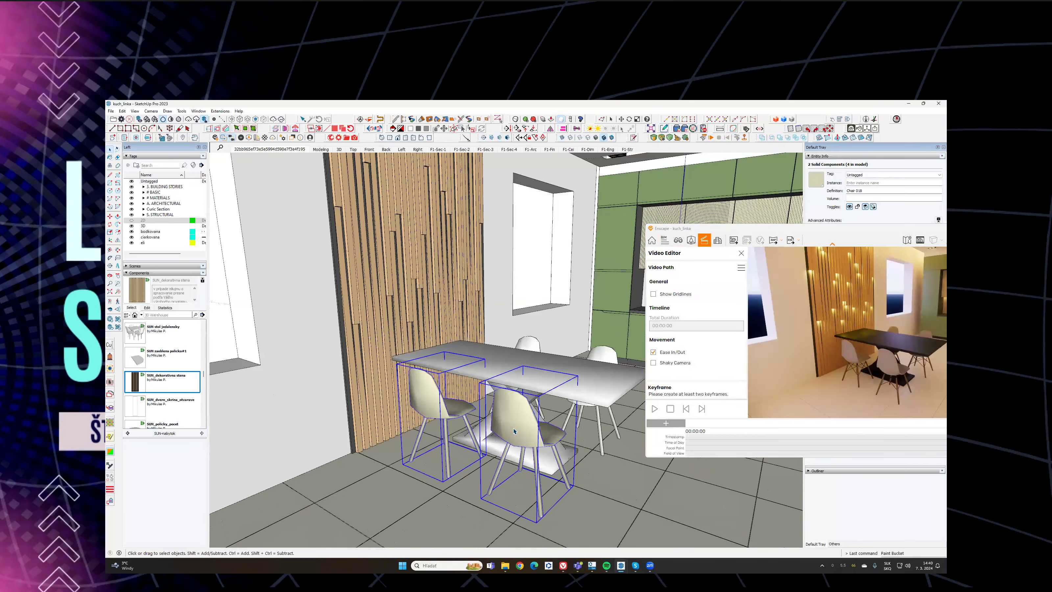
mouse_move(427, 443)
middle_mouse_down()
mouse_move(477, 431)
mouse_move(468, 440)
middle_mouse_up()
scroll(476, 431, "up", 3)
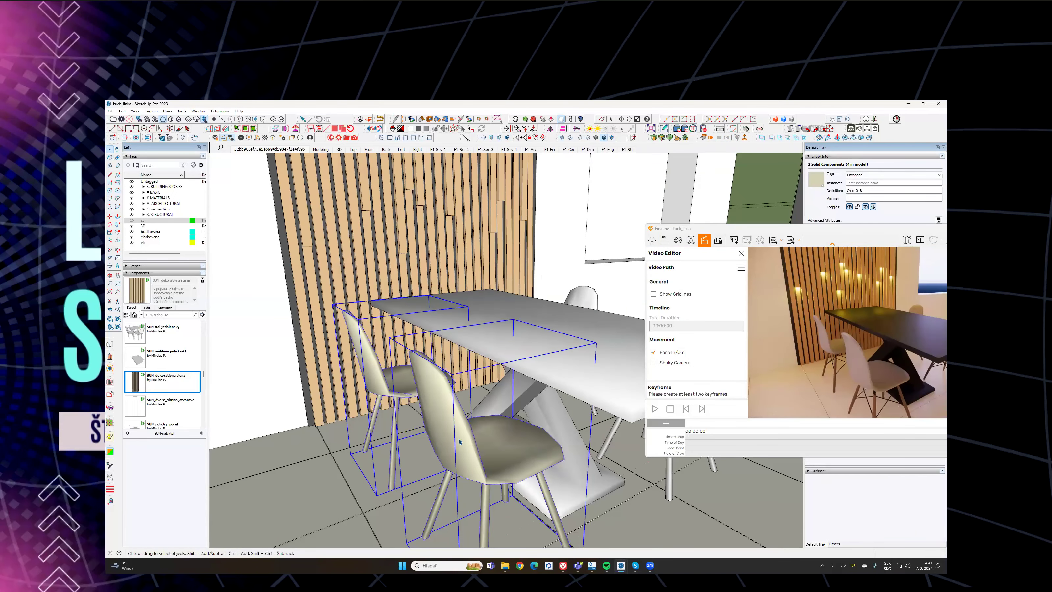
scroll(448, 427, "down", 4)
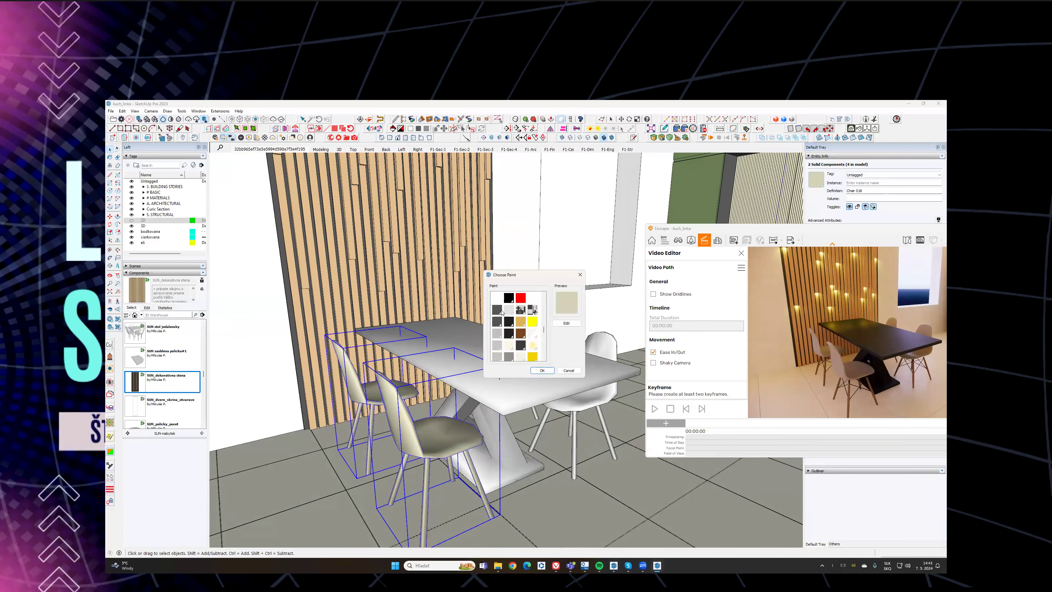
scroll(498, 308, "up", 5)
left_click(497, 298)
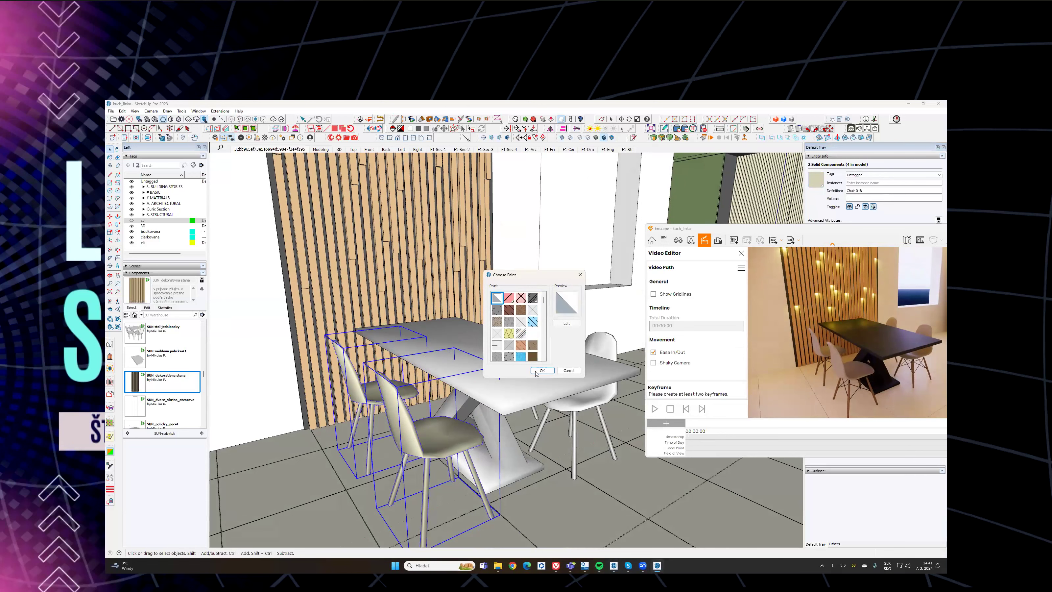
left_click(542, 370)
Step: Paste the tablecloth with its reference line into the empty space outside the building
mouse_move(520, 360)
middle_mouse_down()
mouse_move(468, 350)
mouse_move(491, 373)
middle_mouse_up()
scroll(490, 383, "down", 6)
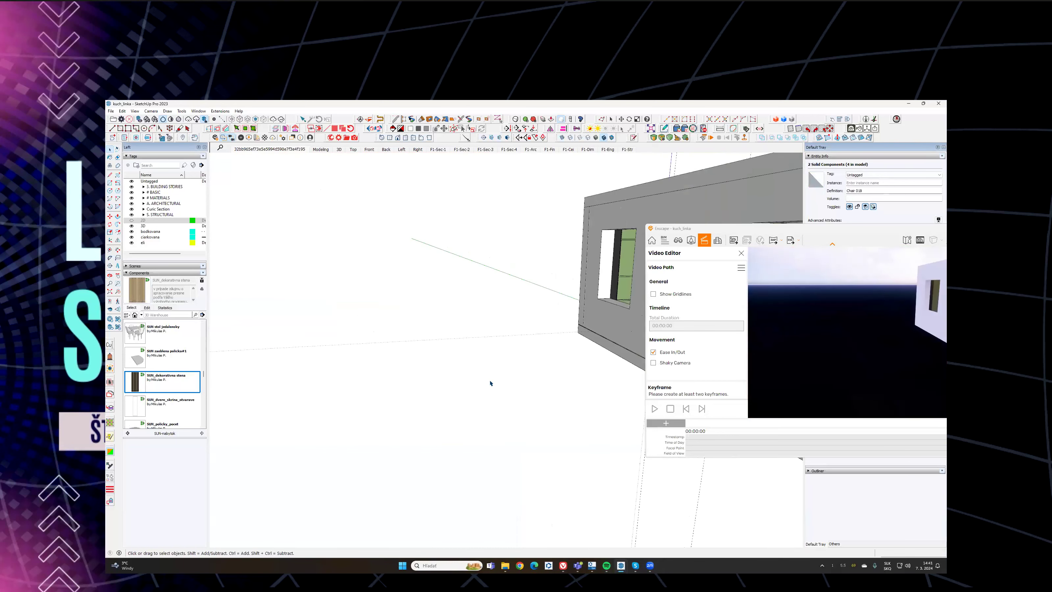
key("ctrl+v")
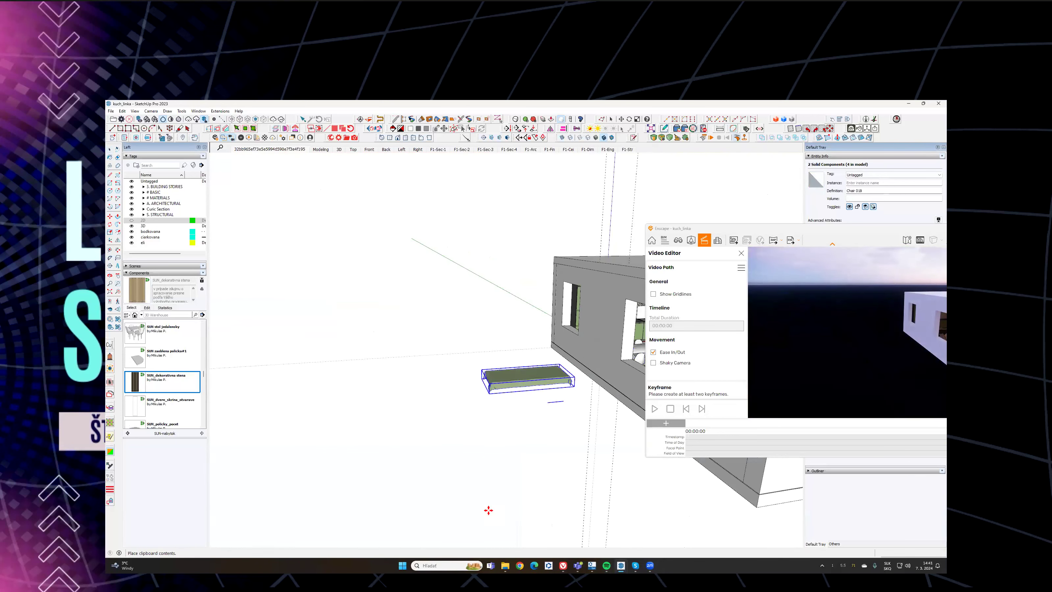
left_click(400, 463)
scroll(484, 447, "up", 3)
scroll(482, 443, "up", 2)
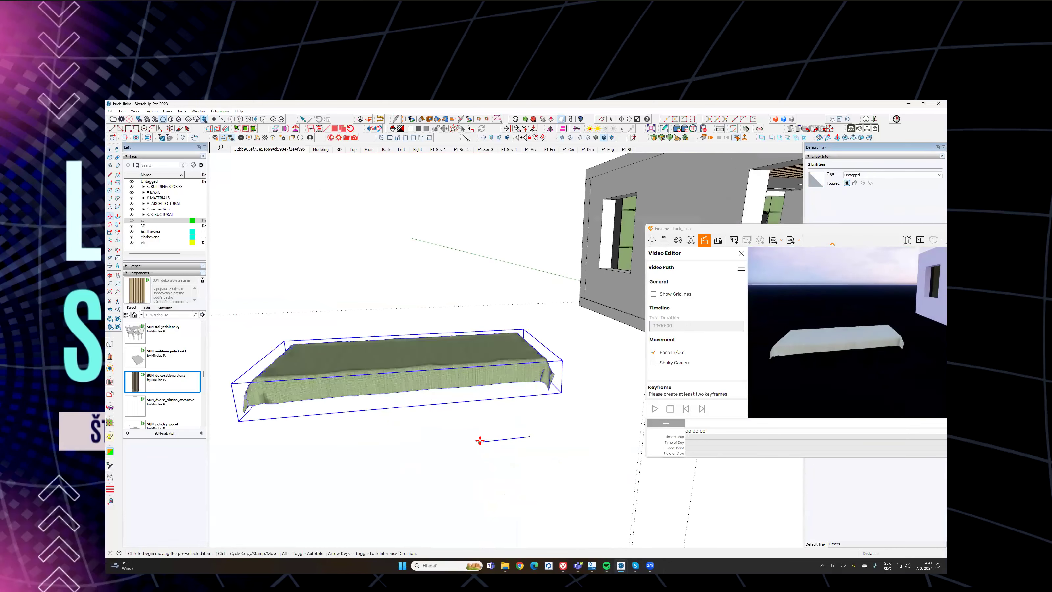
Step: Move the tablecloth by its reference line's end onto the dining table base's corner and delete the line
mouse_move(480, 440)
middle_mouse_down()
mouse_move(479, 411)
mouse_move(397, 425)
mouse_move(525, 355)
mouse_move(169, 422)
middle_mouse_up()
scroll(523, 401, "up", 6)
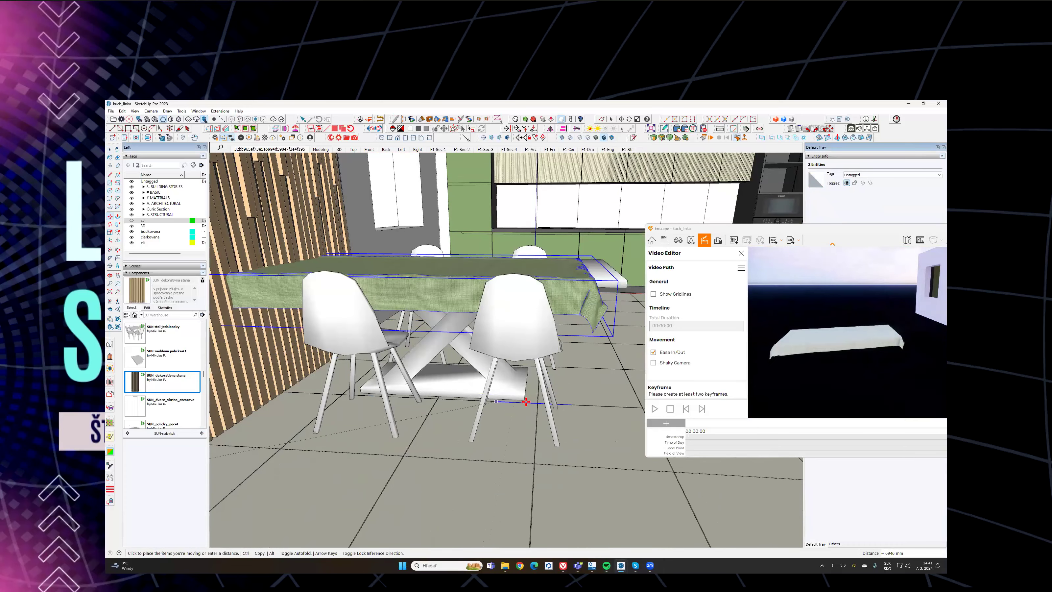
scroll(524, 401, "up", 5)
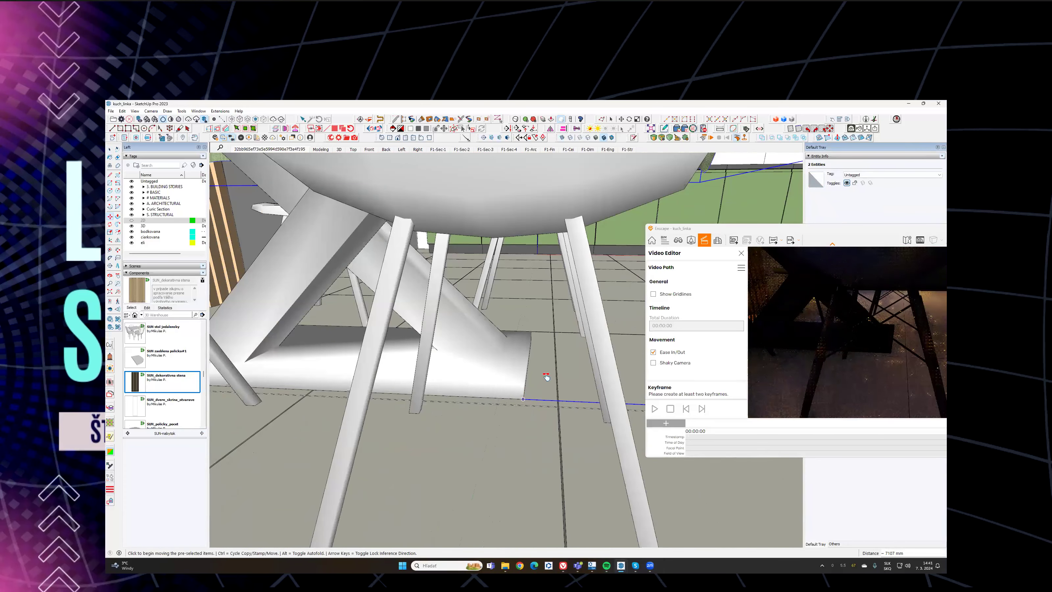
scroll(518, 420, "down", 4)
key("space")
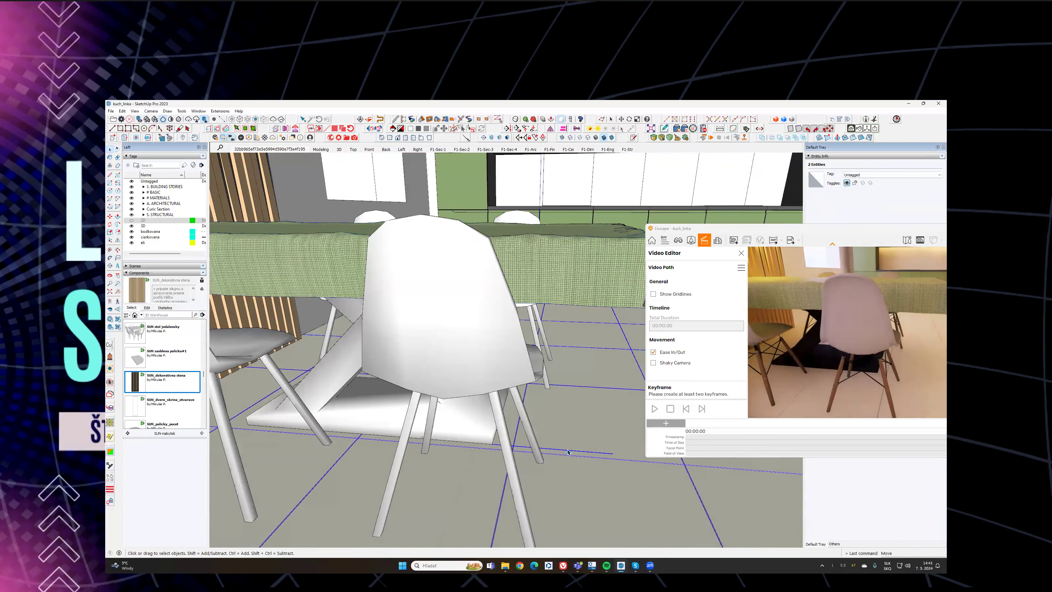
left_click(562, 448)
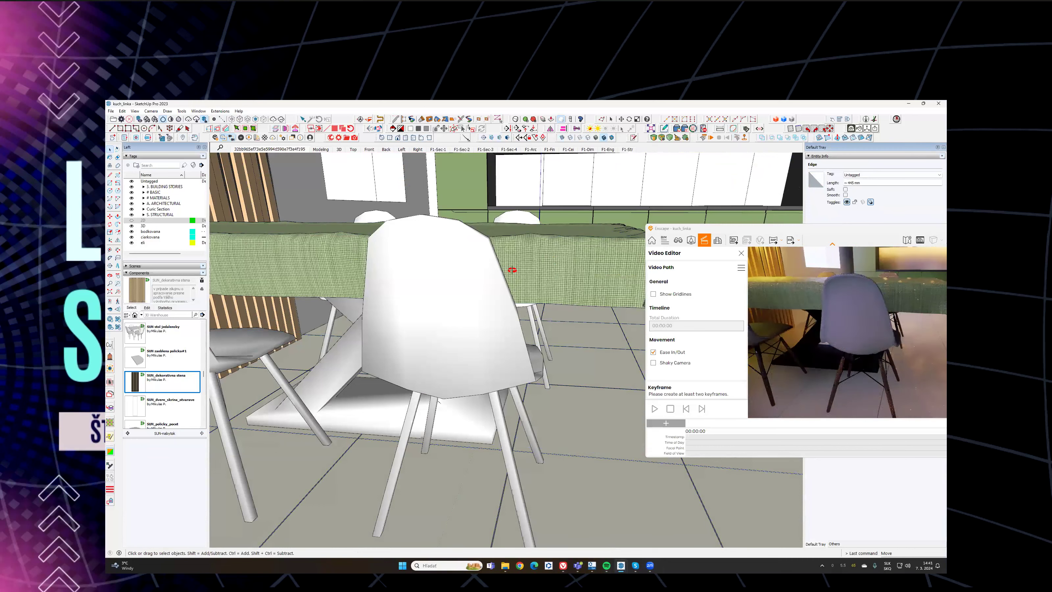
mouse_move(474, 277)
middle_mouse_down()
mouse_move(408, 320)
mouse_move(410, 340)
mouse_move(352, 333)
middle_mouse_up()
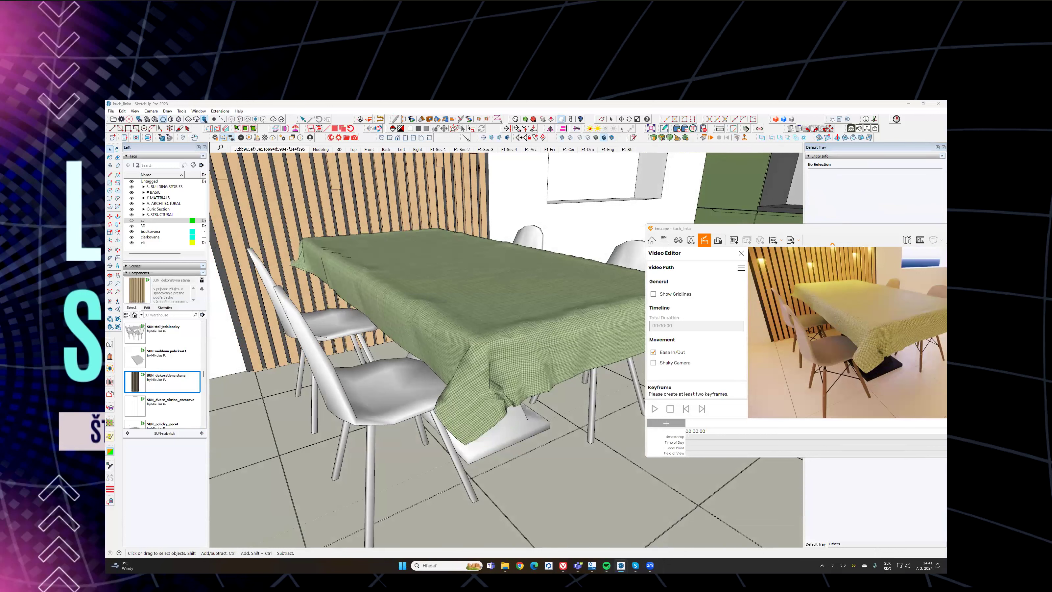
Step: Search the Enscape asset library for "curtain" and place the double curtain Curtain 009 on the floor near the dining table
left_click_drag(847, 331, 890, 327)
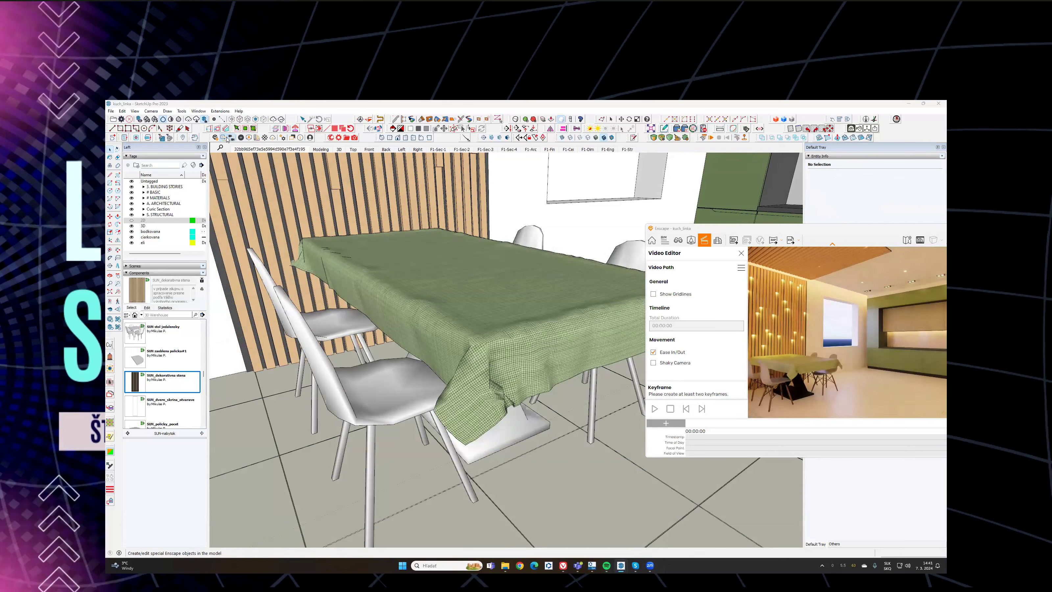
left_click(249, 137)
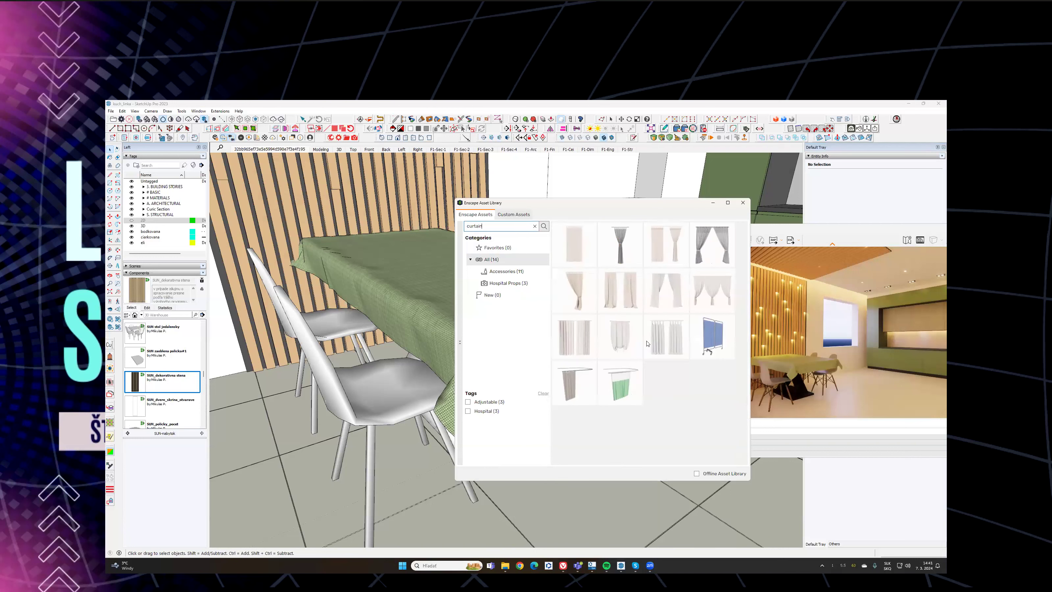
mouse_move(578, 346)
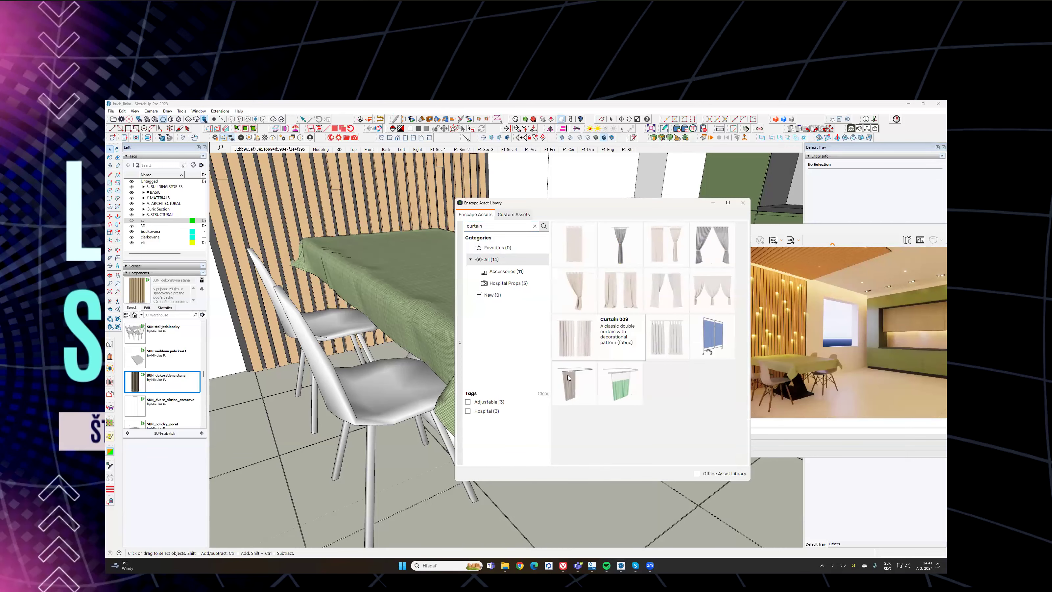
left_click(582, 345)
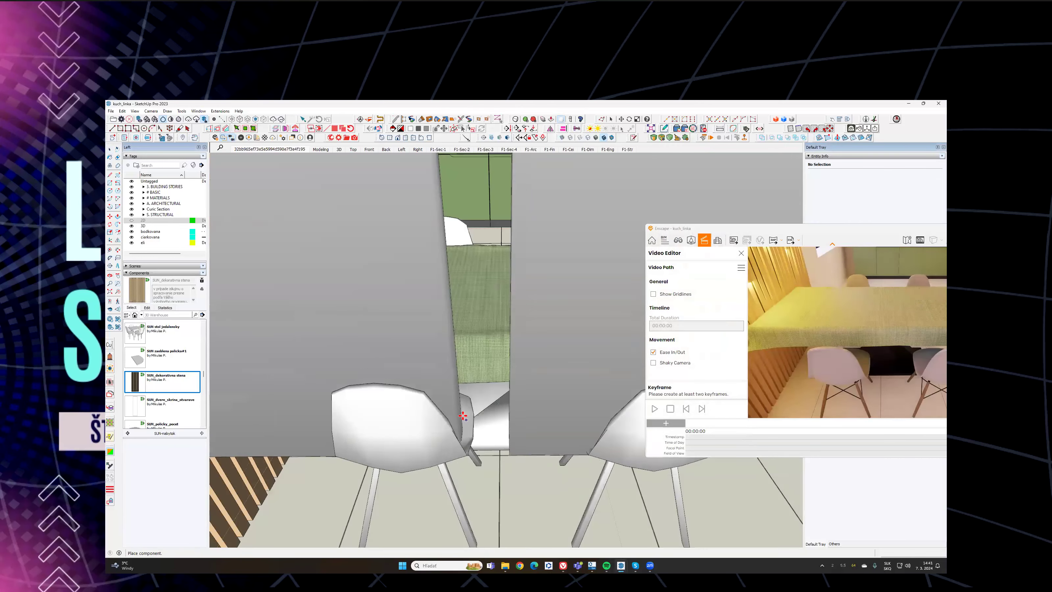
scroll(463, 416, "down", 2)
middle_click_drag(463, 416, 554, 214, "shift")
scroll(418, 418, "down", 3)
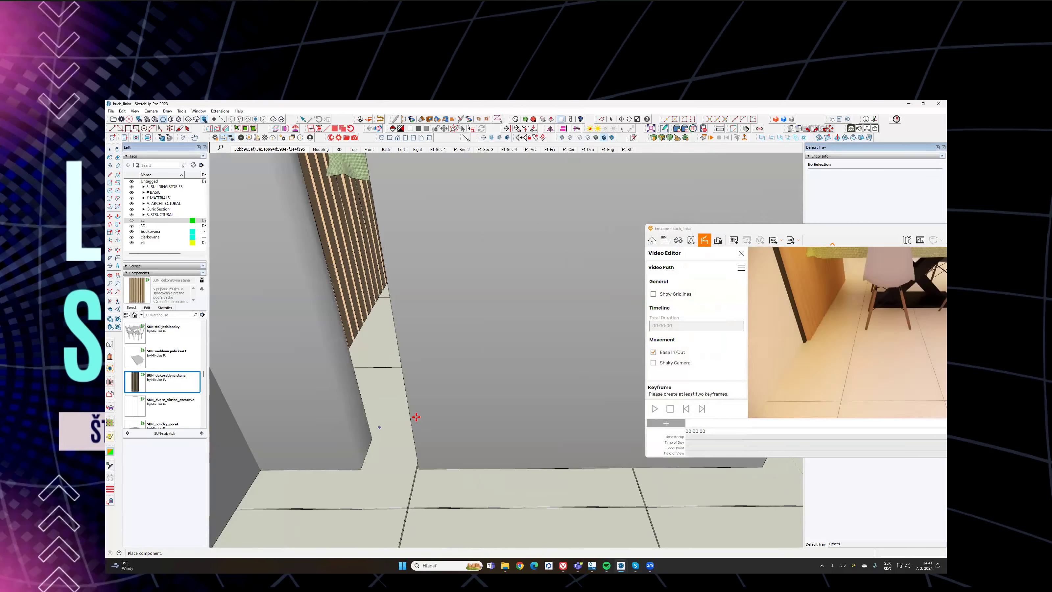
left_click(438, 432)
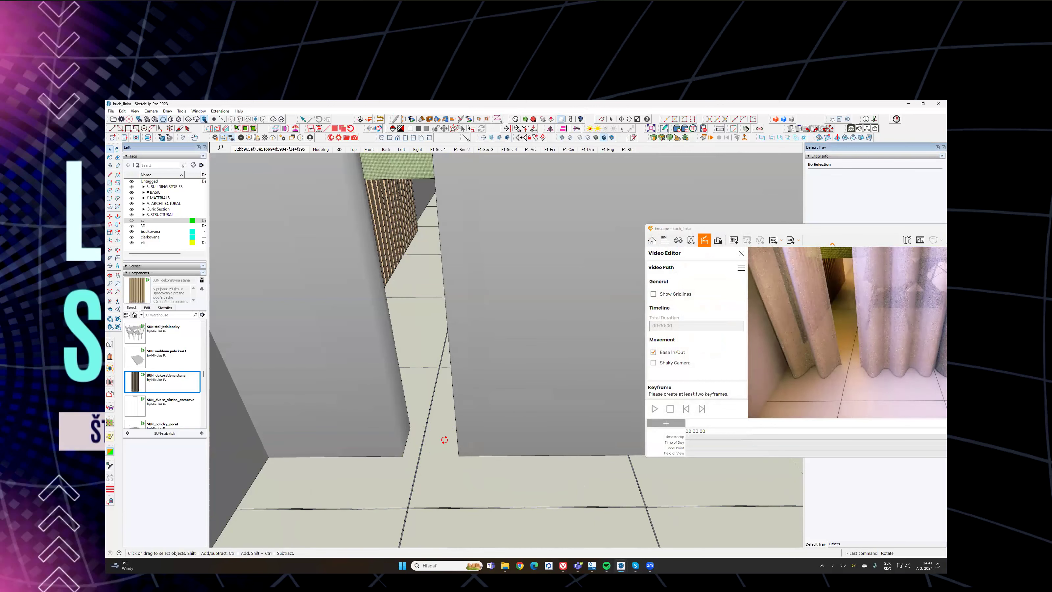
left_click(441, 440)
left_click(451, 439)
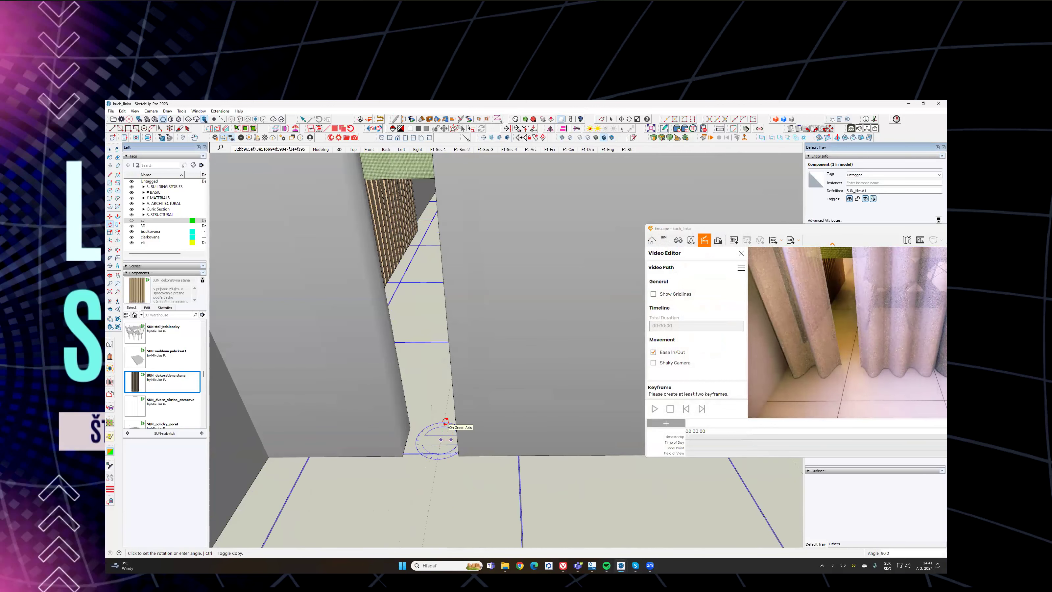
left_click(445, 422)
Step: Rotate the double curtain 90 degrees on the floor beside the dining table
left_click(433, 439)
left_click(445, 438)
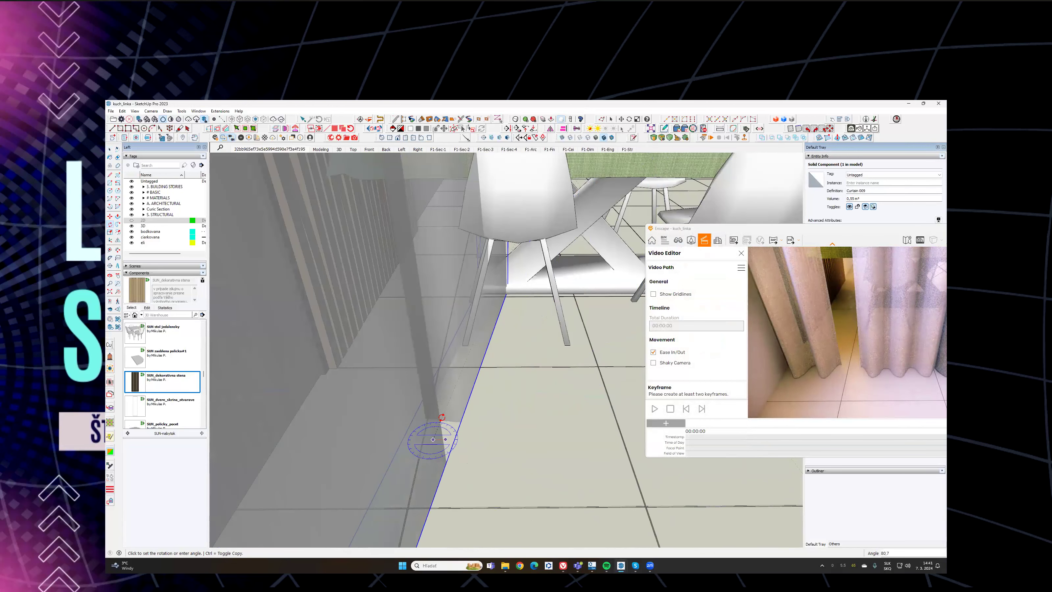
type("90")
key("Return")
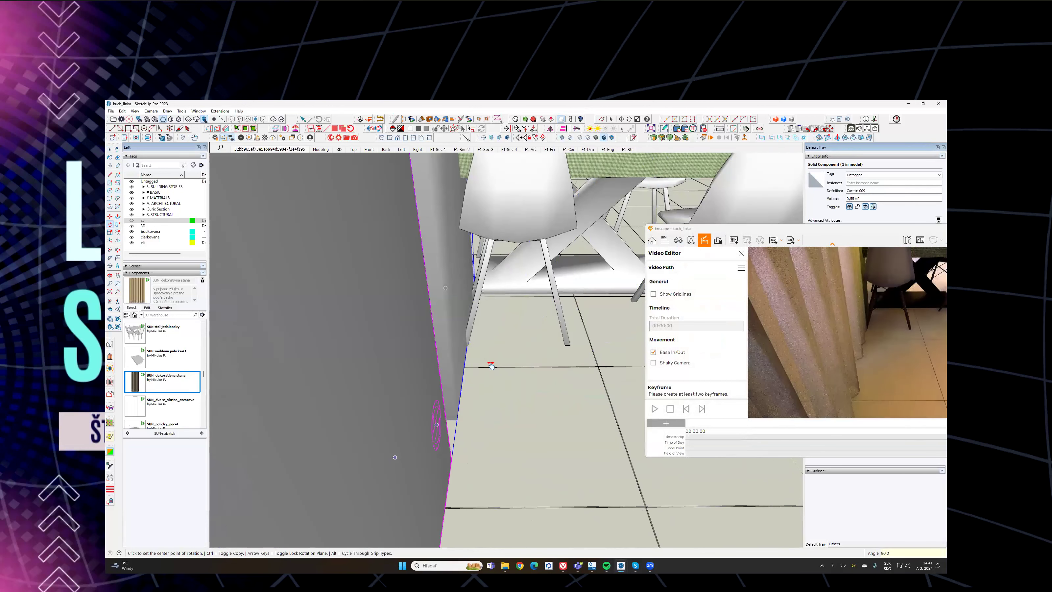
Step: In section view F1-Sec-3, raise the curtain toward the ceiling and shift it sideways about 31 mm
middle_click_drag(491, 363, 513, 490, "shift")
mouse_move(468, 182)
middle_mouse_down()
mouse_move(380, 331)
mouse_move(383, 301)
mouse_move(500, 391)
mouse_move(476, 156)
middle_mouse_up()
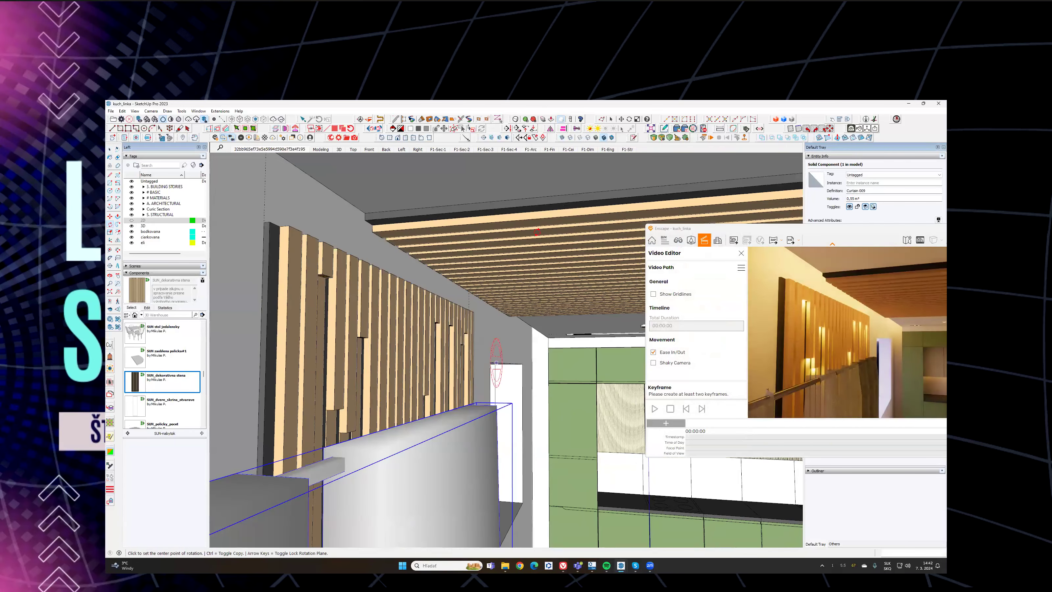
left_click(492, 150)
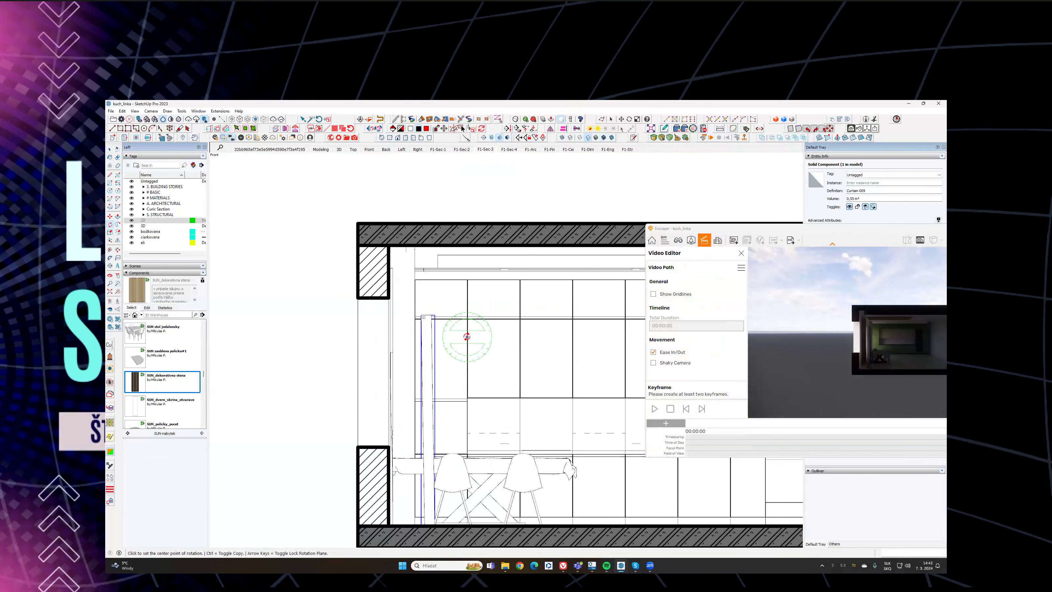
scroll(462, 336, "up", 3)
key("m")
left_click(512, 342)
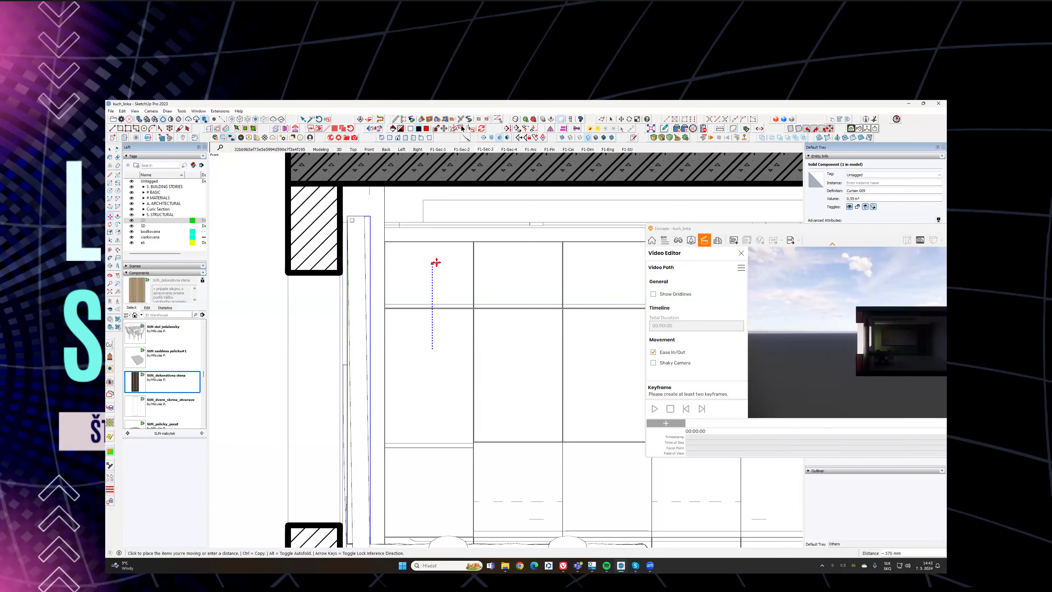
left_click(435, 242)
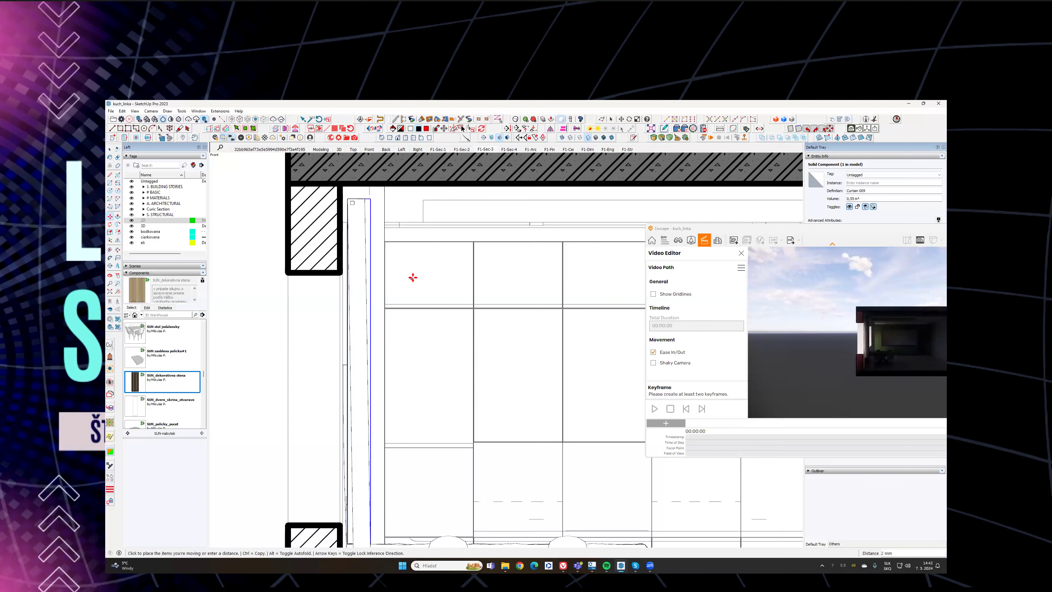
left_click(417, 275)
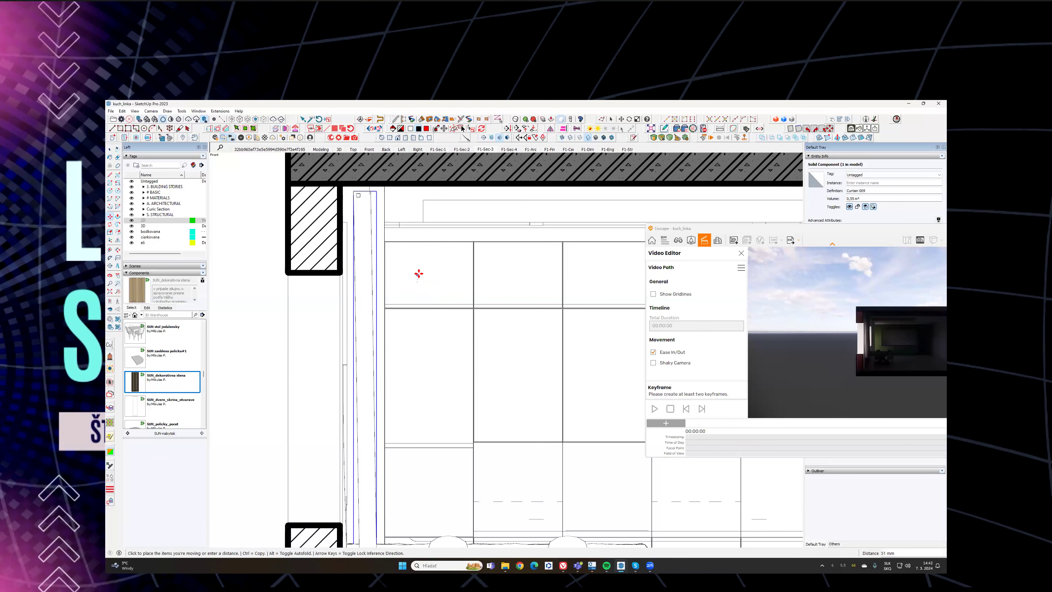
Step: In section view F1-Sec-3, move the curtain about 60 mm toward the window wall
scroll(420, 273, "down", 3)
mouse_move(423, 274)
middle_mouse_down()
mouse_move(333, 266)
mouse_move(322, 291)
mouse_move(336, 319)
mouse_move(415, 244)
mouse_move(406, 228)
mouse_move(458, 241)
mouse_move(422, 191)
middle_mouse_up()
scroll(336, 319, "down", 2)
scroll(422, 192, "up", 5)
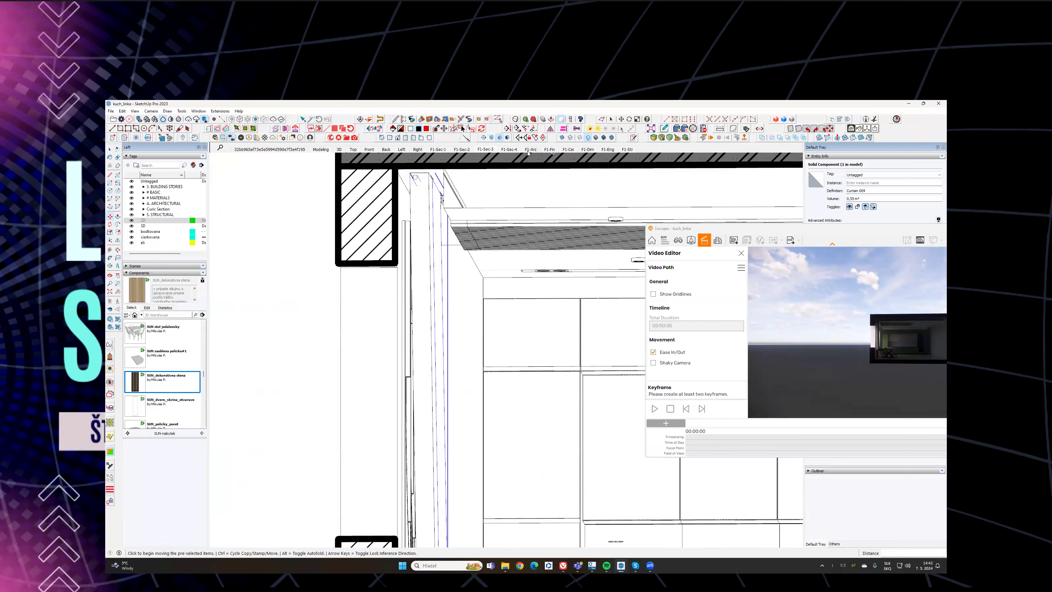
left_click(492, 149)
scroll(421, 298, "up", 5)
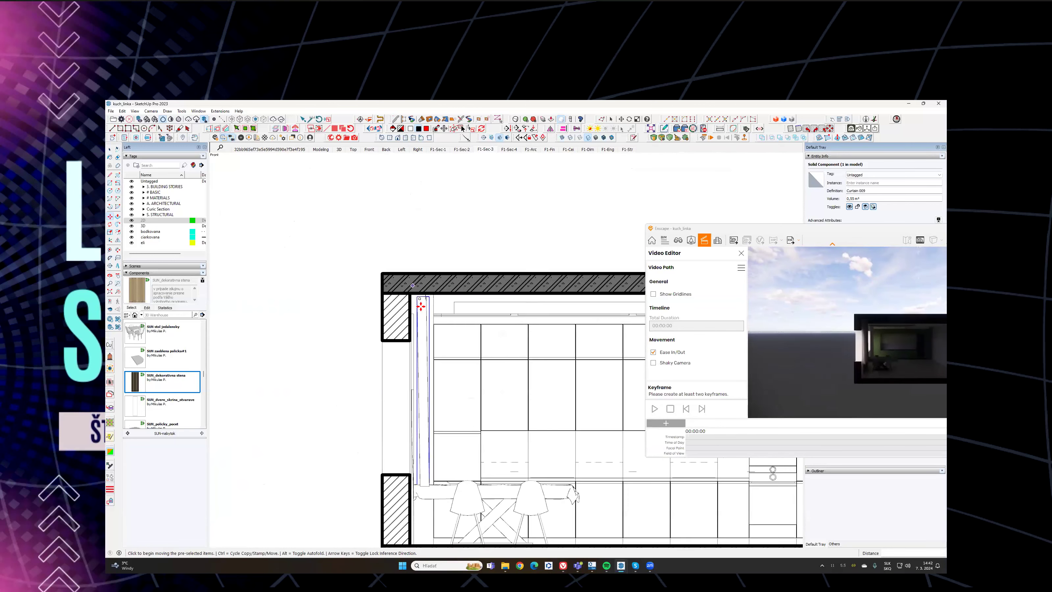
scroll(429, 290, "up", 2)
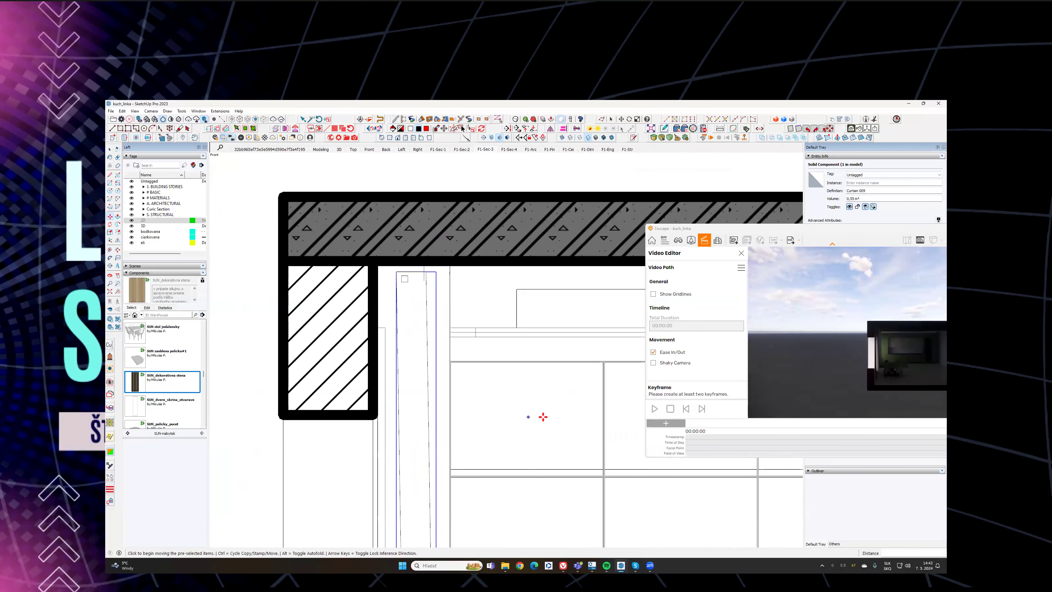
left_click(541, 416)
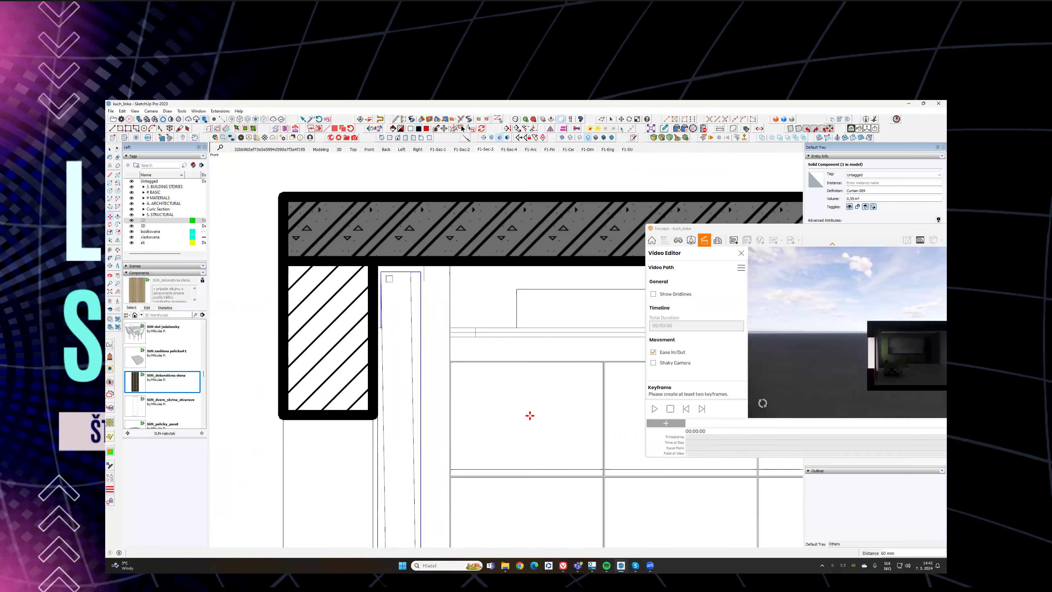
Step: In section view F1-Sec-2, move the curtain along the wall to the window between the slatted wall and the kitchen
mouse_move(534, 418)
middle_mouse_down()
mouse_move(526, 287)
mouse_move(601, 329)
mouse_move(462, 202)
middle_mouse_up()
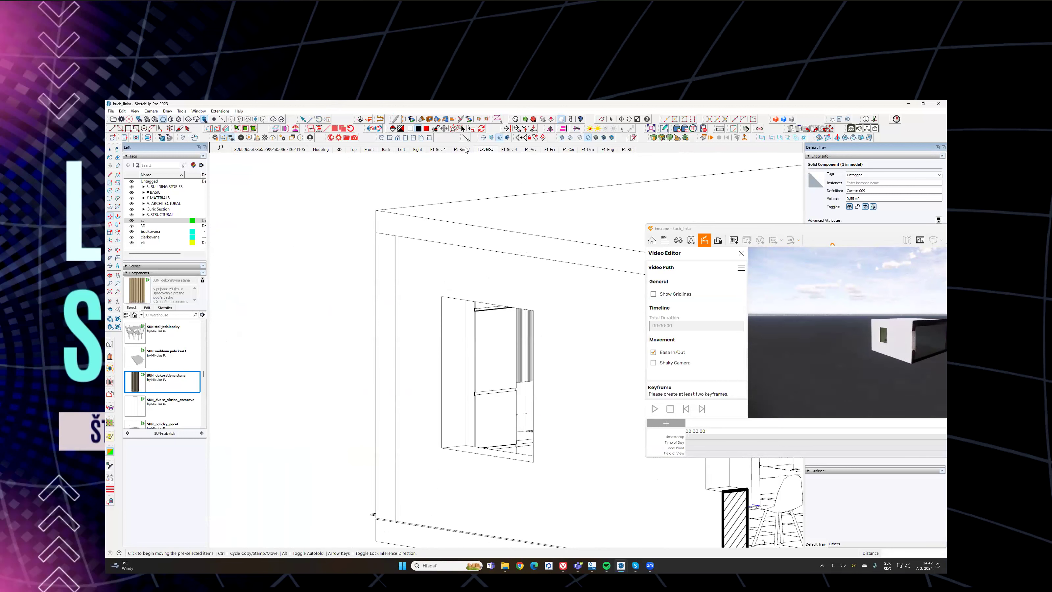
left_click(462, 150)
left_click(350, 391)
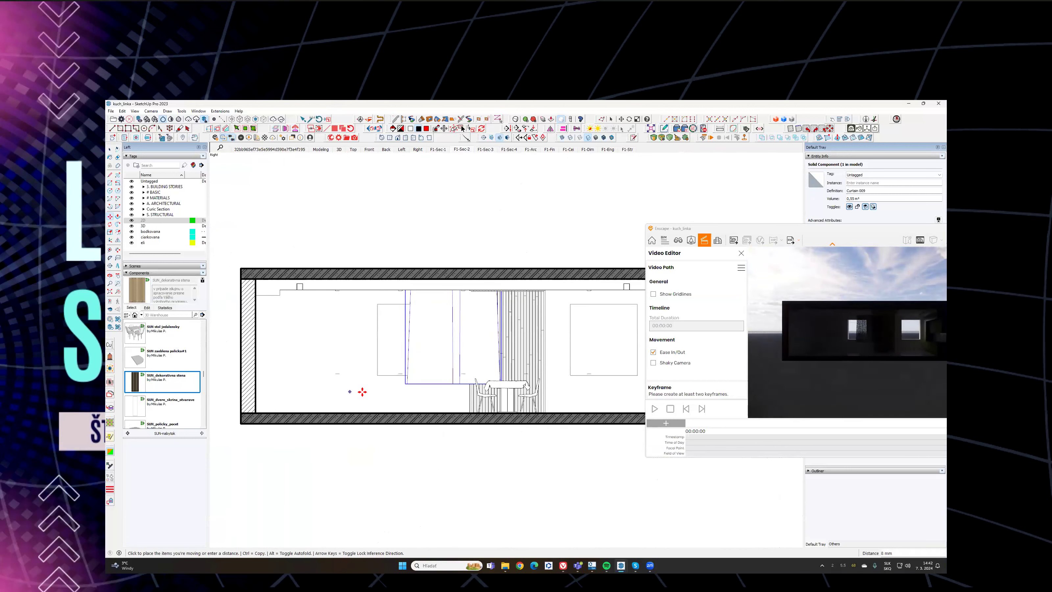
left_click(509, 398)
Step: Scale the curtain downward so that it reaches from the ceiling to the floor
middle_click_drag(599, 378, 451, 397, "shift")
key("s")
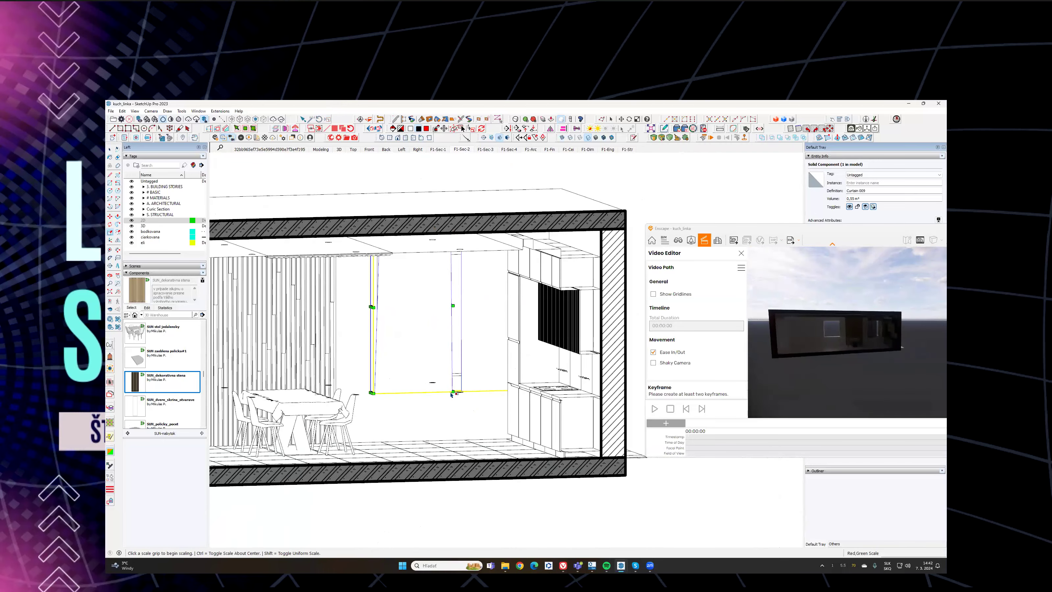
left_click(451, 391)
scroll(449, 394, "up", 4)
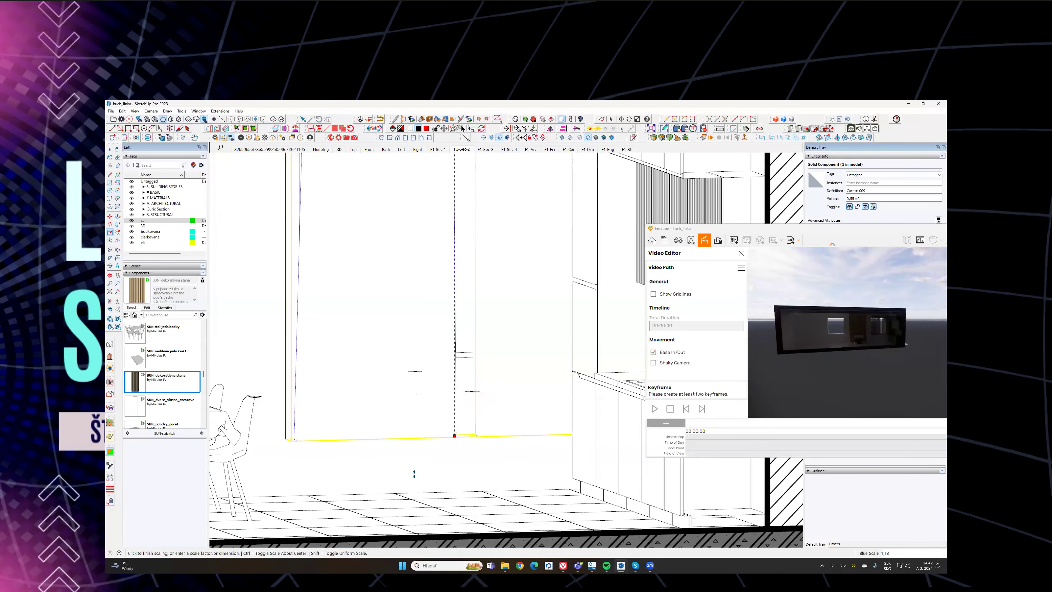
left_click(370, 496)
scroll(370, 493, "down", 5)
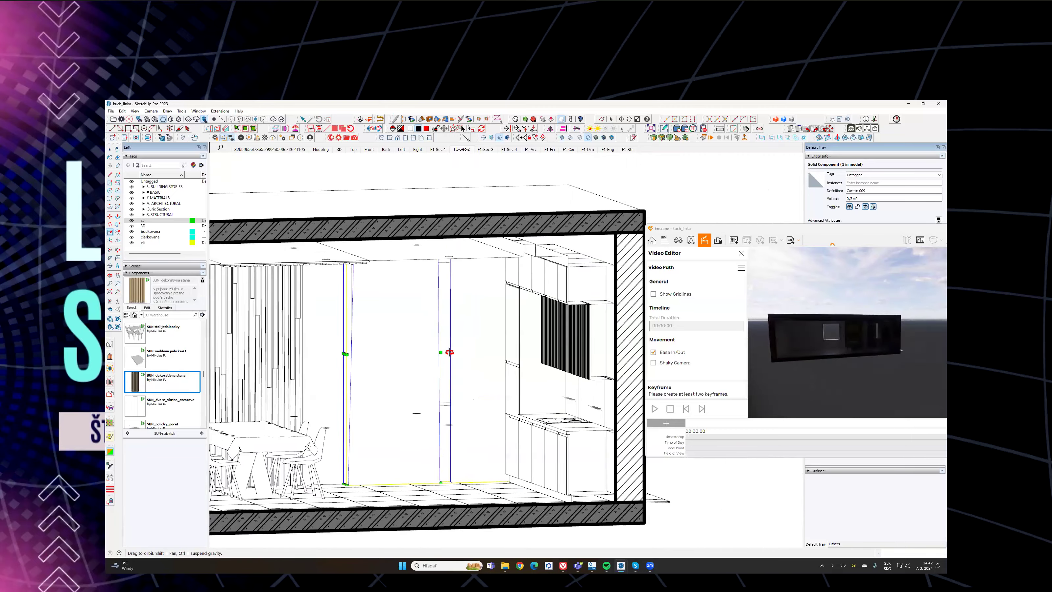
Step: Shift the full-height curtain about 226 mm along the wall toward the slatted wall
middle_click_drag(419, 340, 446, 328)
key("m")
left_click(435, 327)
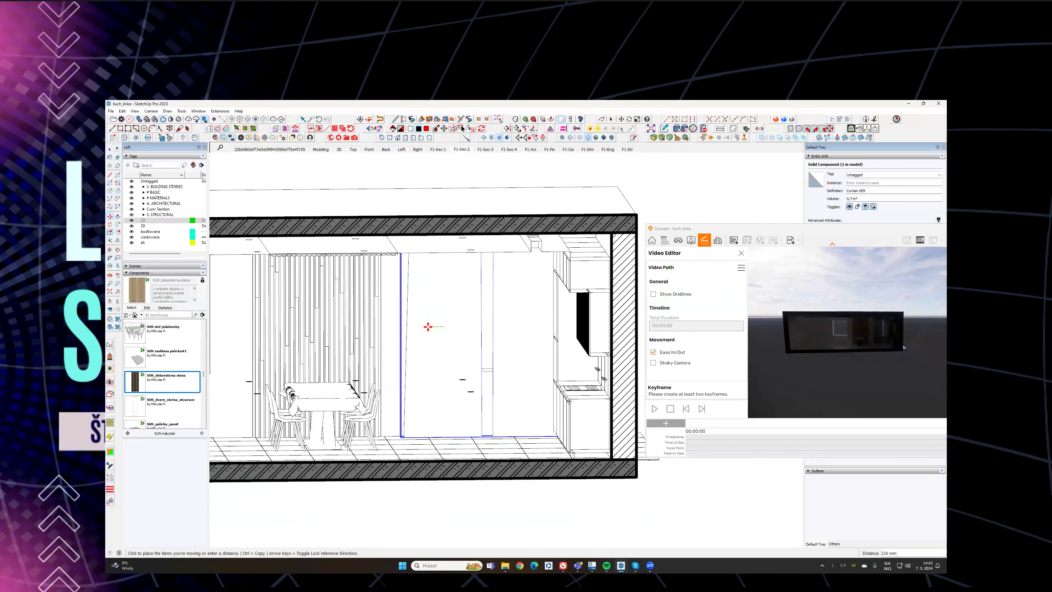
left_click(428, 327)
Step: Copy the curtain along the wall to the second window on the other side of the slatted wall
middle_click_drag(435, 329, 518, 327, "shift")
key("s")
key("m")
left_click(518, 330)
key("ctrl")
middle_click_drag(213, 342, 364, 322, "shift")
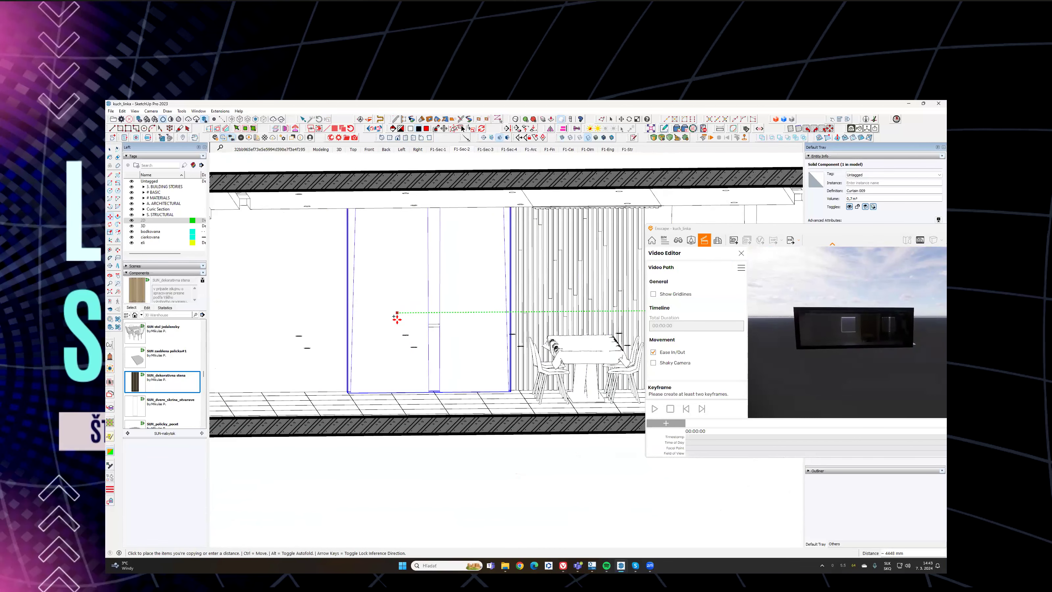
left_click(381, 313)
middle_click_drag(467, 319, 412, 315, "shift")
key("space")
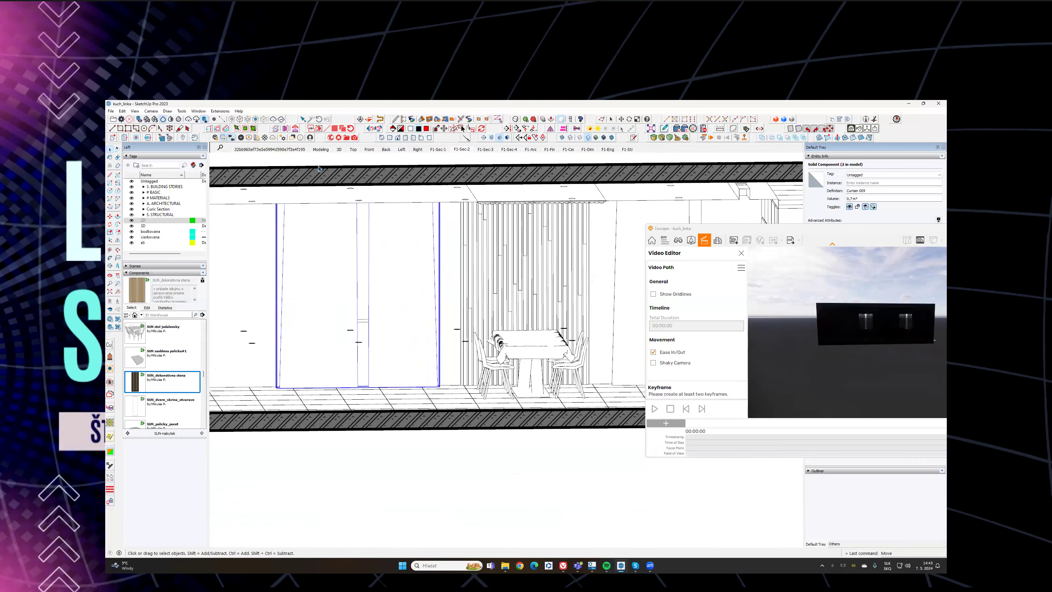
Step: Return to the photo-matched kitchen scene, close the Enscape video editor and place the render window over the model
left_click(309, 148)
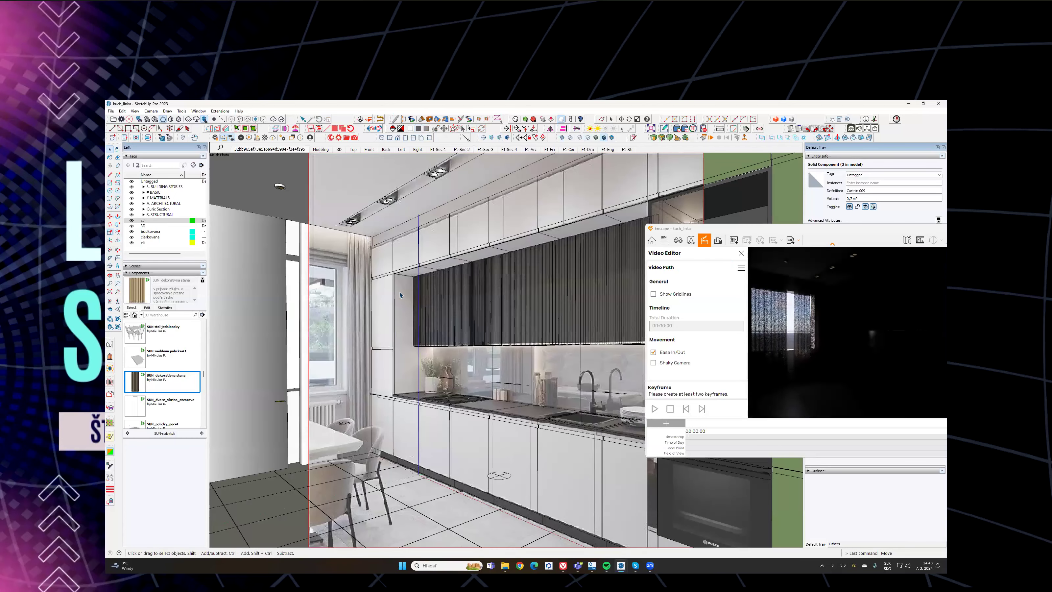
left_click(741, 253)
left_click_drag(778, 229, 538, 214)
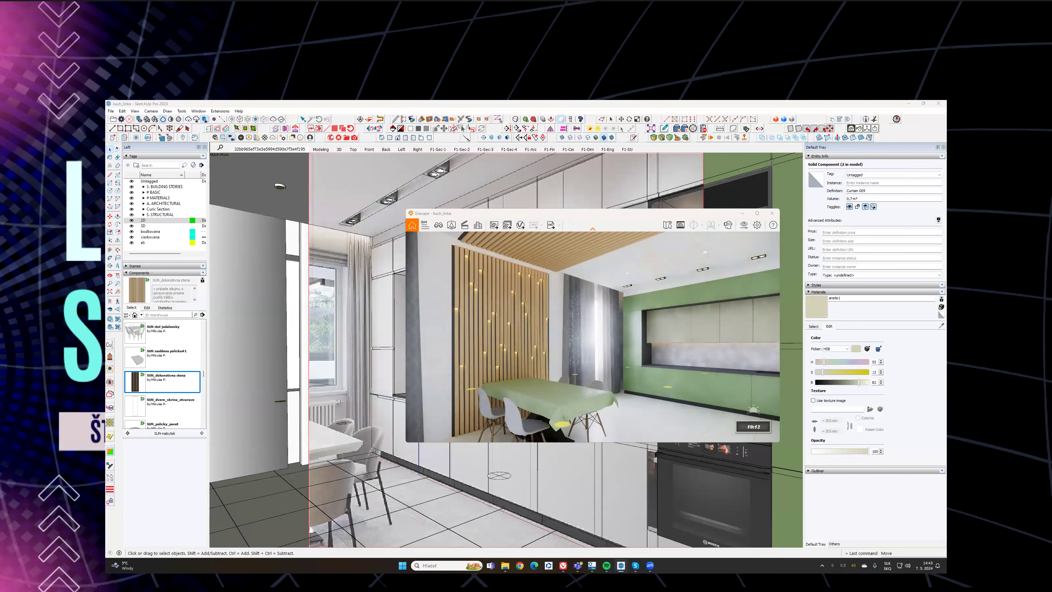
Step: Adjust the time of day in the Enscape preview and hide the 2D tag
key("u")
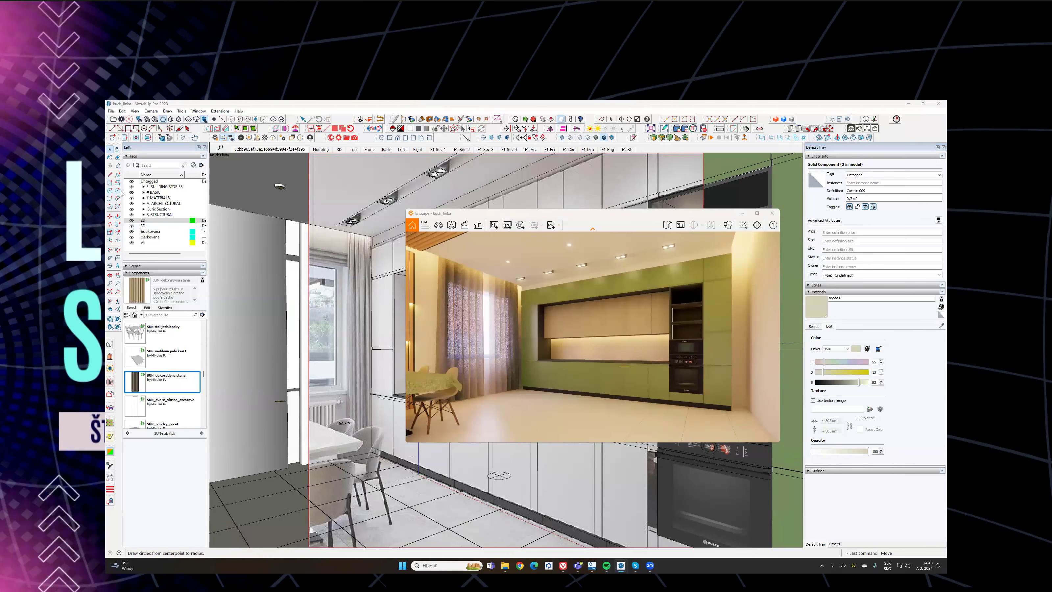
left_click(131, 220)
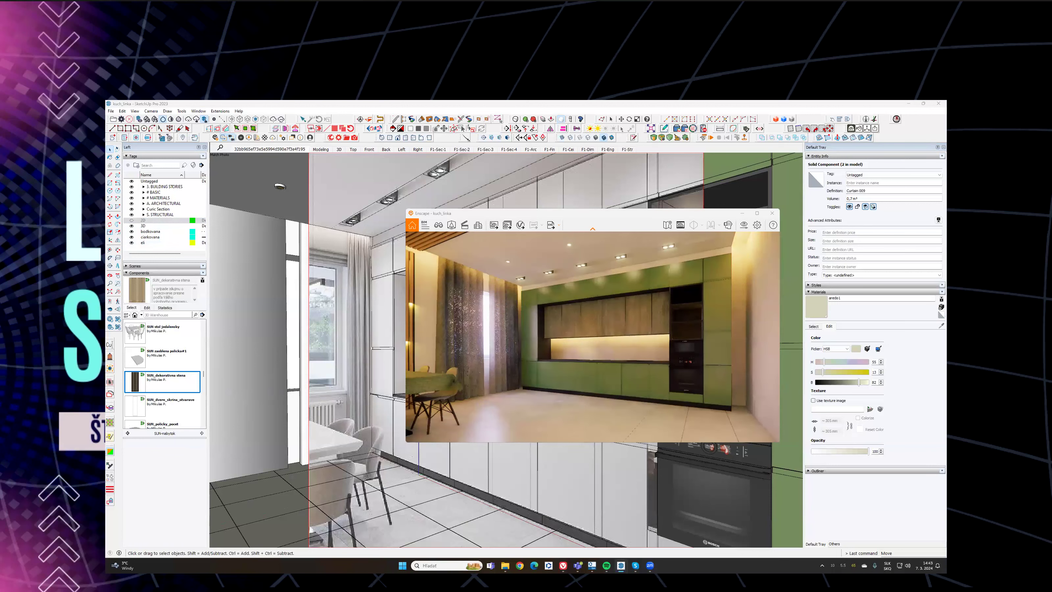
middle_click_drag(730, 328, 728, 346)
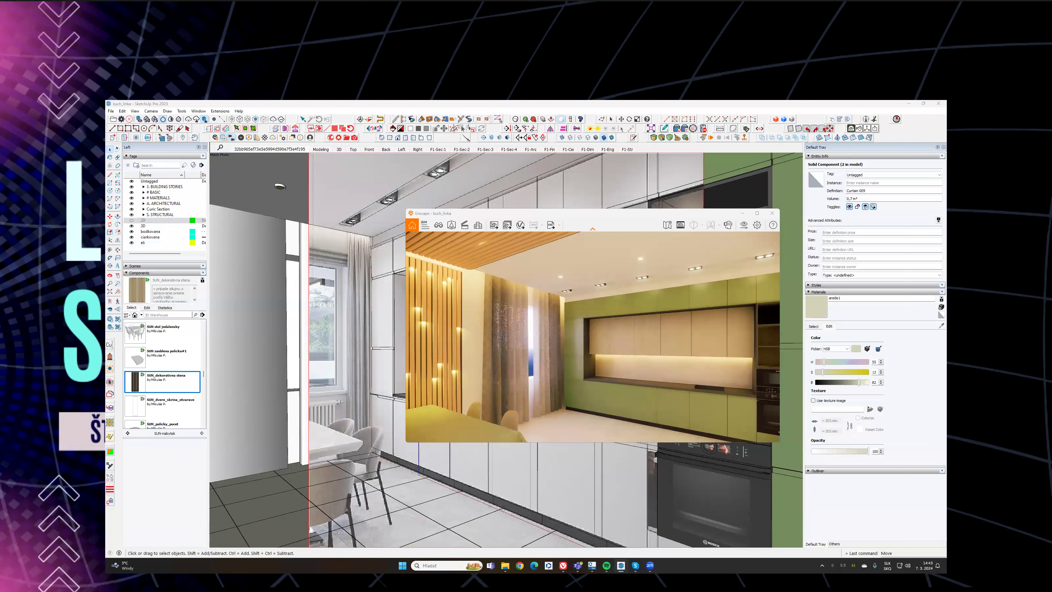
left_click_drag(593, 336, 559, 375)
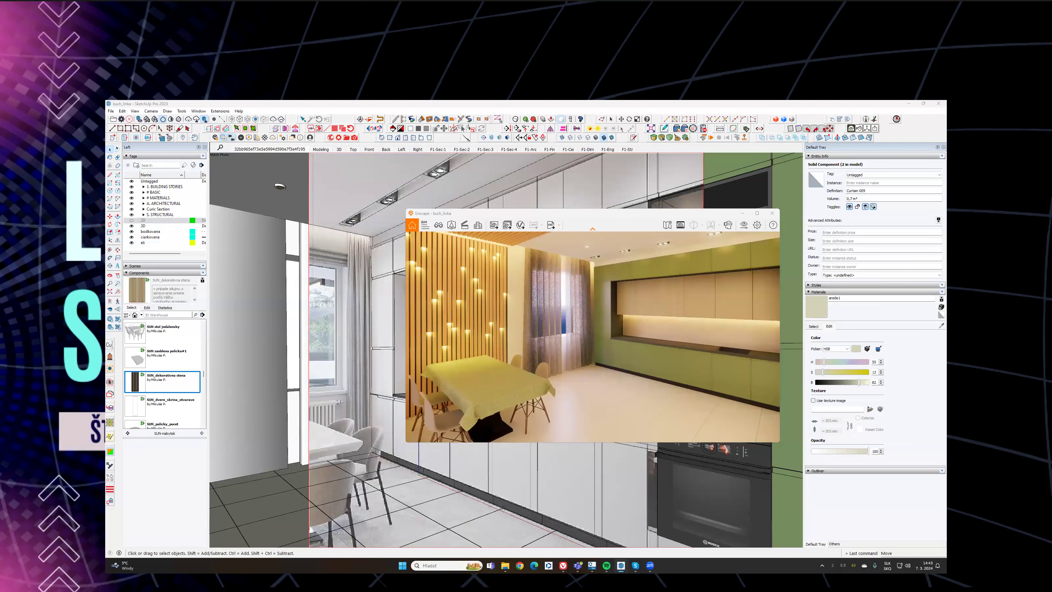
key("w")
mouse_move(592, 337)
left_mouse_down()
mouse_move(593, 309)
mouse_move(532, 300)
left_mouse_up()
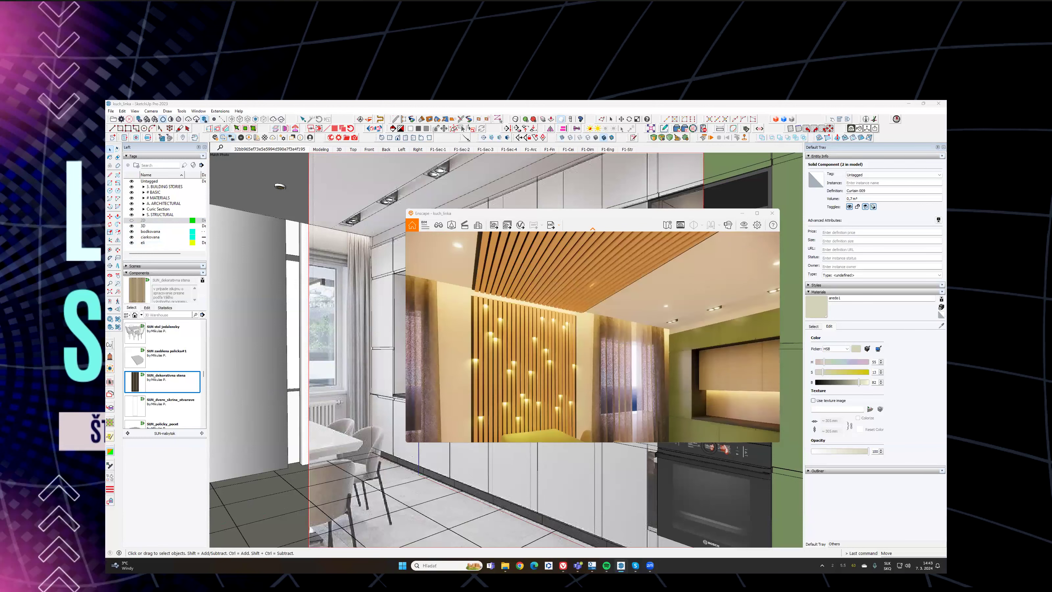
left_click_drag(592, 337, 629, 374)
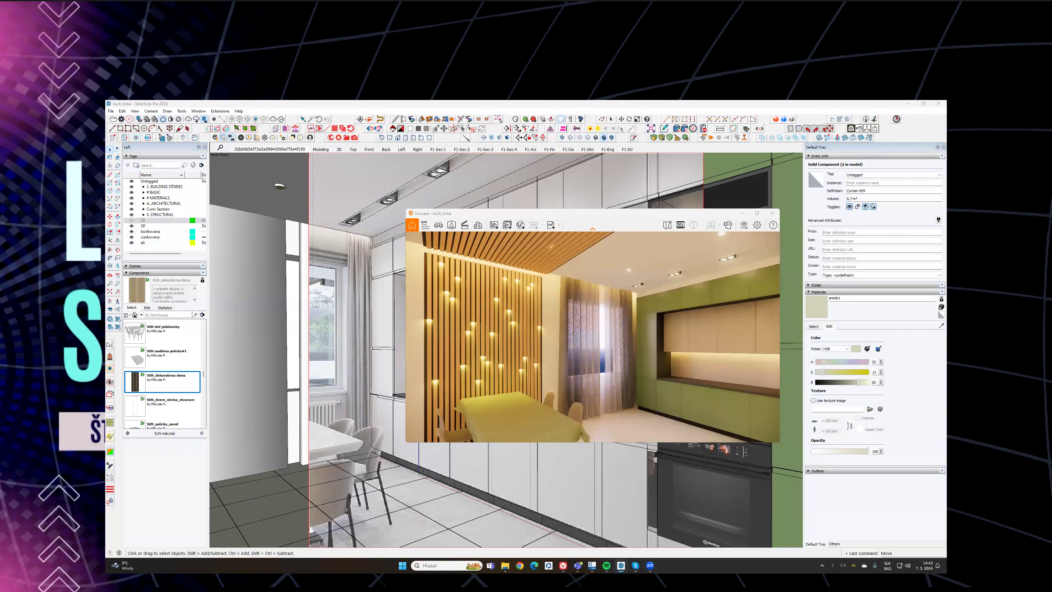
Step: Place the lantern nest #1 component from the SUN-svetla collection on the slatted ceiling near the decorative wall
mouse_move(415, 284)
left_mouse_down()
mouse_move(516, 242)
mouse_move(671, 209)
left_mouse_up()
left_click(128, 433)
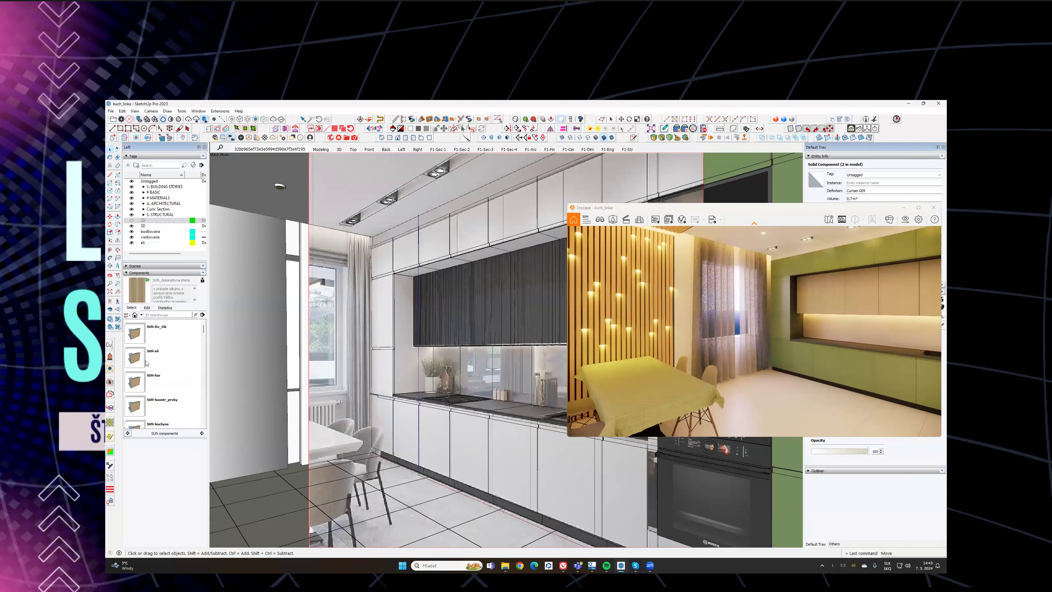
left_click(154, 353)
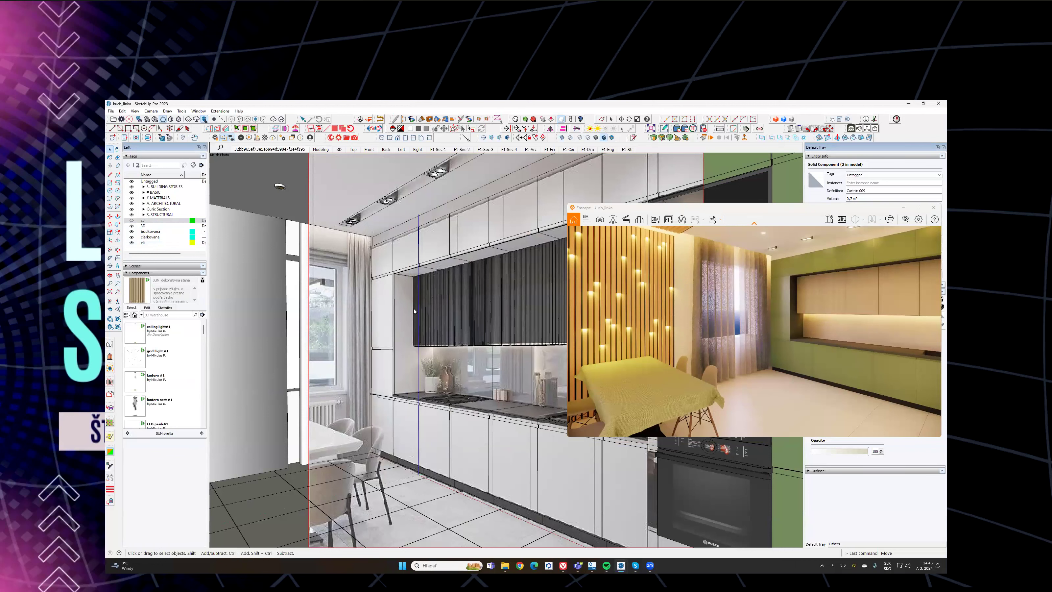
left_click(162, 405)
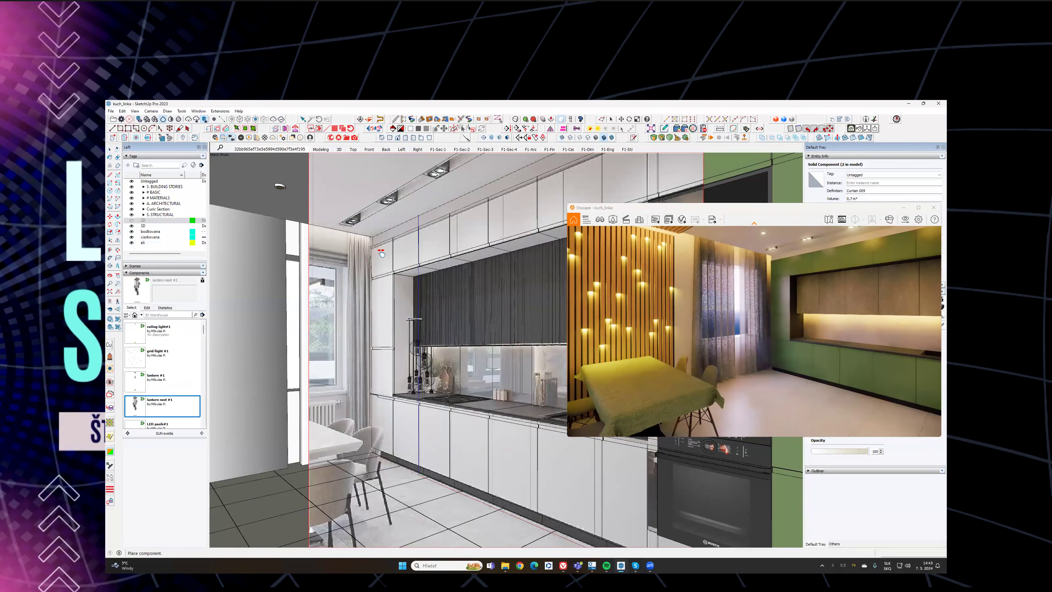
mouse_move(381, 253)
middle_mouse_down()
mouse_move(442, 206)
mouse_move(388, 201)
mouse_move(465, 298)
mouse_move(455, 282)
middle_mouse_up()
scroll(454, 282, "up", 6)
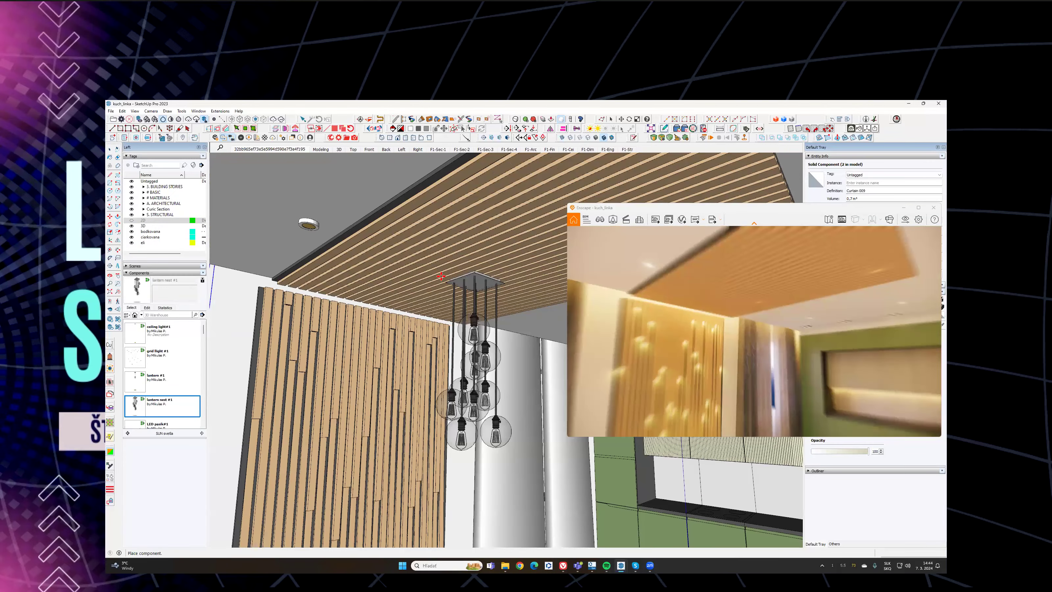
left_click(442, 277)
Step: Move the lantern nest on the slatted ceiling to align with the dining table's base along the first horizontal direction
mouse_move(450, 235)
middle_mouse_down()
mouse_move(461, 238)
mouse_move(365, 288)
mouse_move(385, 264)
mouse_move(378, 281)
middle_mouse_up()
left_click(364, 277)
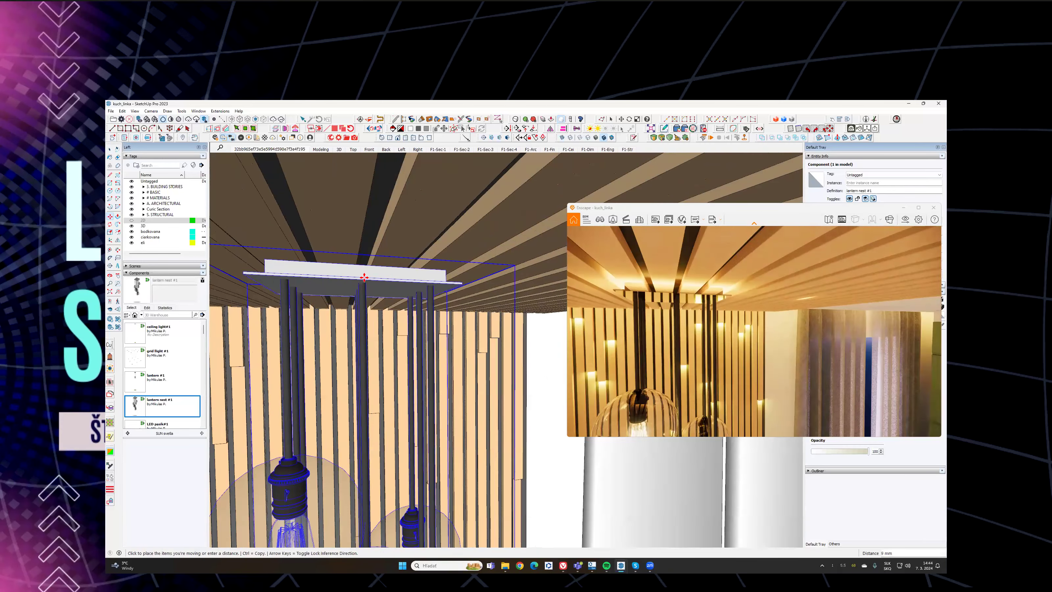
scroll(373, 326, "up", 2)
scroll(373, 326, "down", 2)
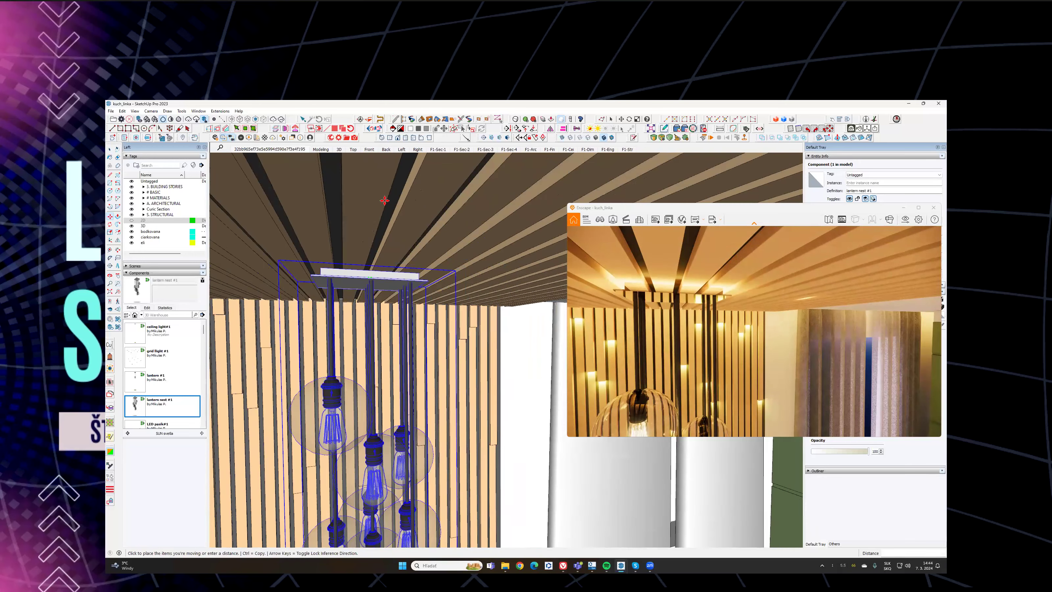
scroll(368, 441, "down", 3)
middle_click_drag(399, 474, 410, 359, "shift")
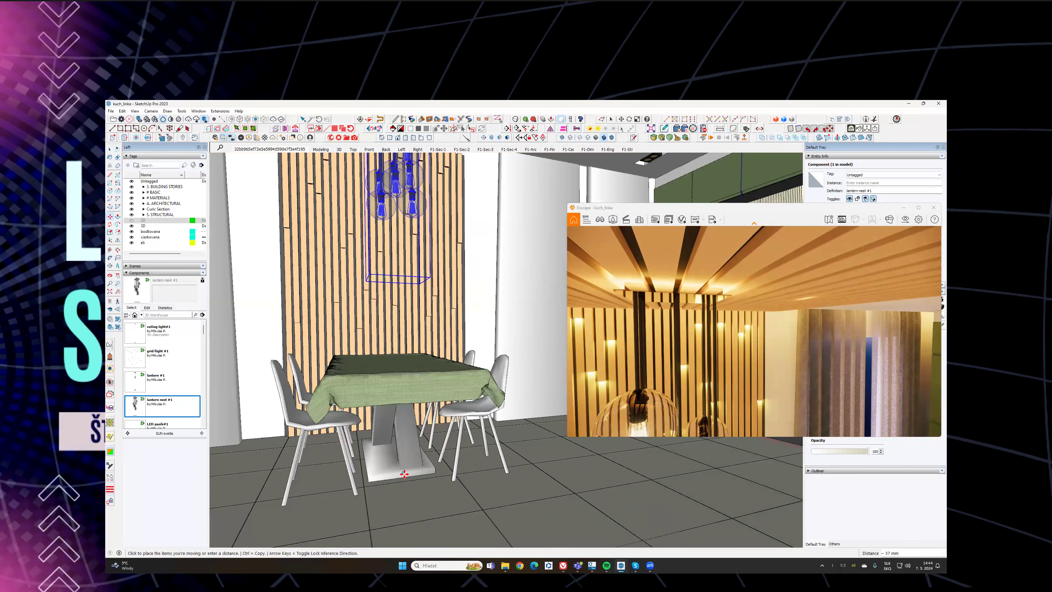
left_click(408, 456)
middle_click_drag(408, 457, 408, 489, "shift")
Step: Move the lantern nest along the other horizontal direction, using the table base as reference, to centre it above the dining table
mouse_move(386, 265)
middle_mouse_down()
mouse_move(488, 279)
mouse_move(538, 242)
mouse_move(508, 269)
mouse_move(521, 222)
middle_mouse_up()
scroll(517, 215, "up", 5)
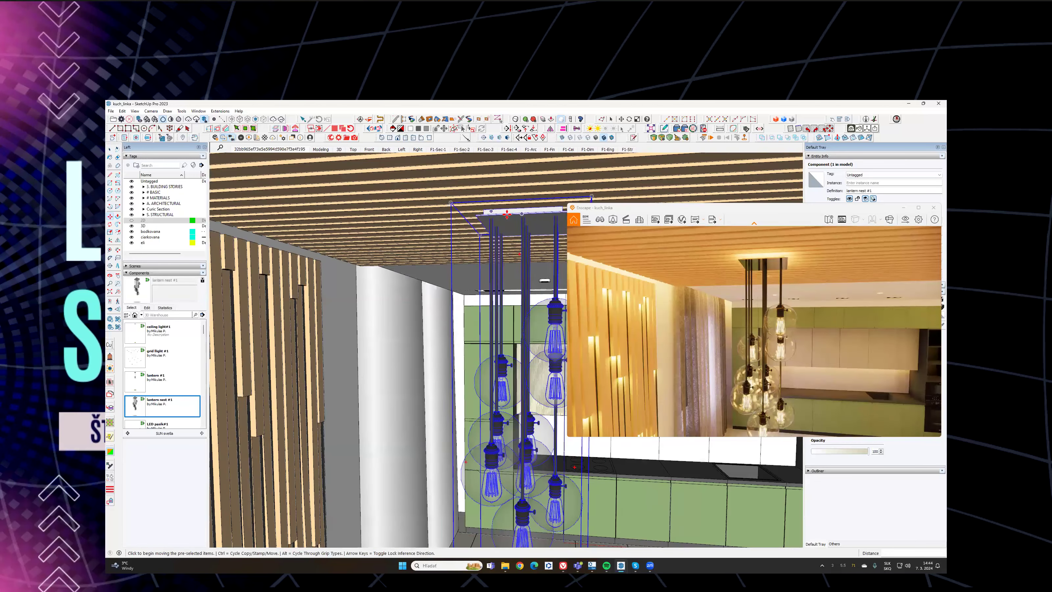
scroll(478, 303, "down", 5)
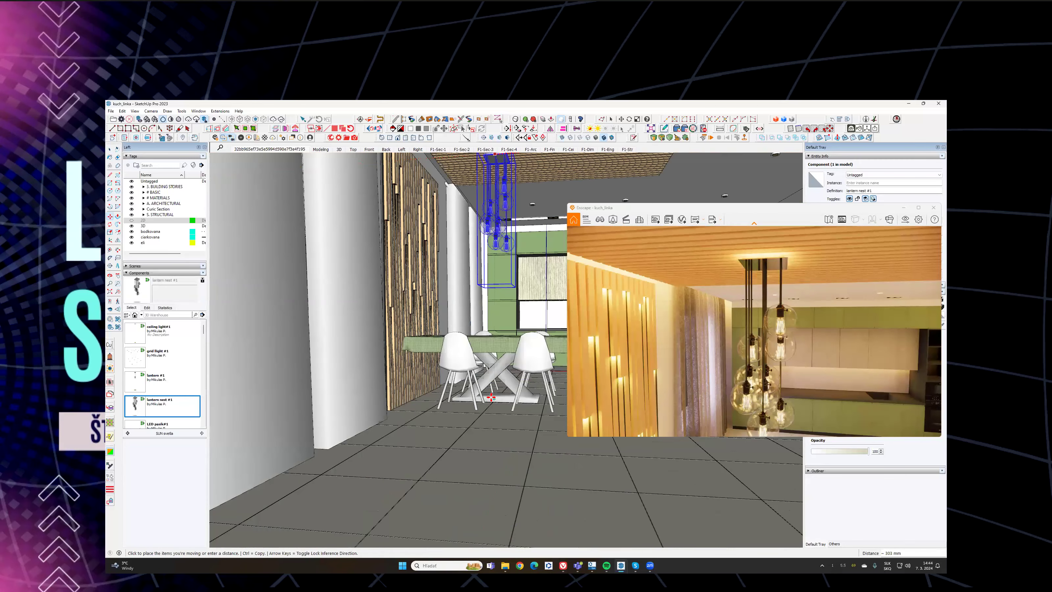
left_click(495, 392)
middle_click_drag(471, 333, 470, 370)
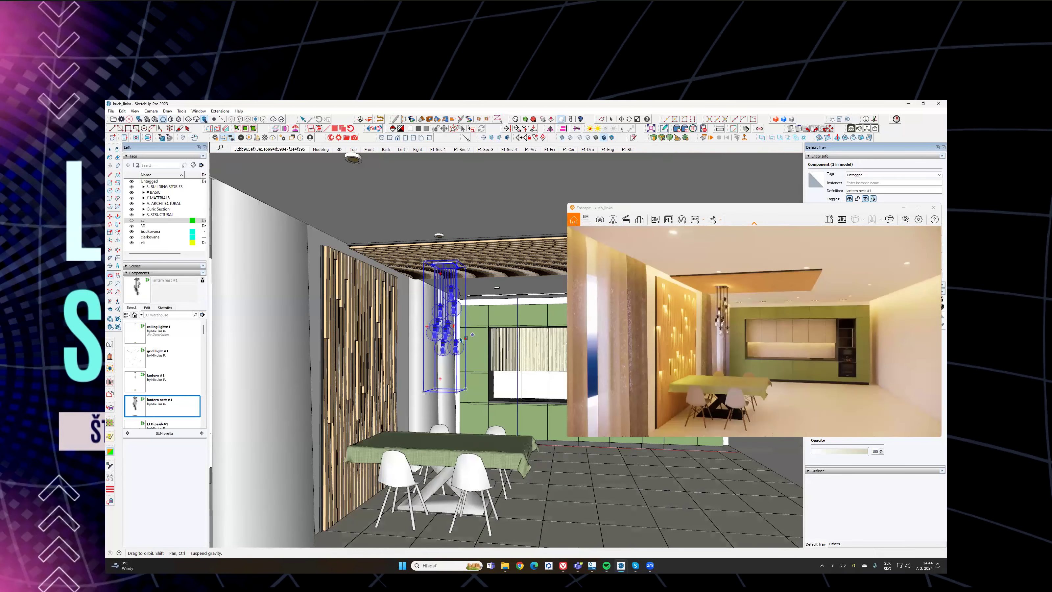
Step: Stretch the lantern nest along the red axis about its centre with the Scale tool so it spans more of the table
scroll(460, 315, "up", 4)
key("s")
left_click(459, 363)
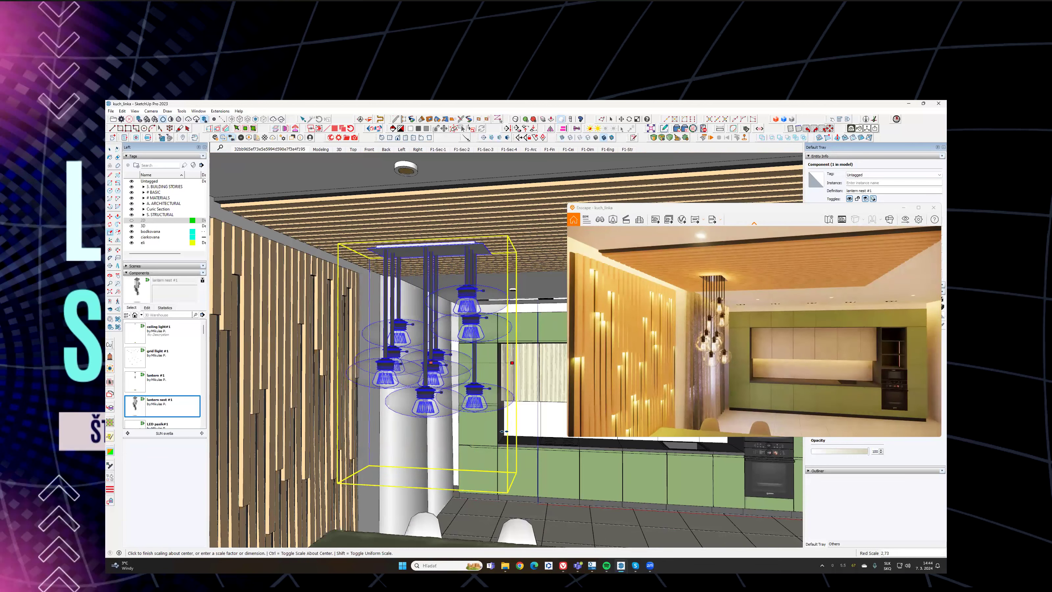
scroll(510, 389, "down", 5)
key("ctrl")
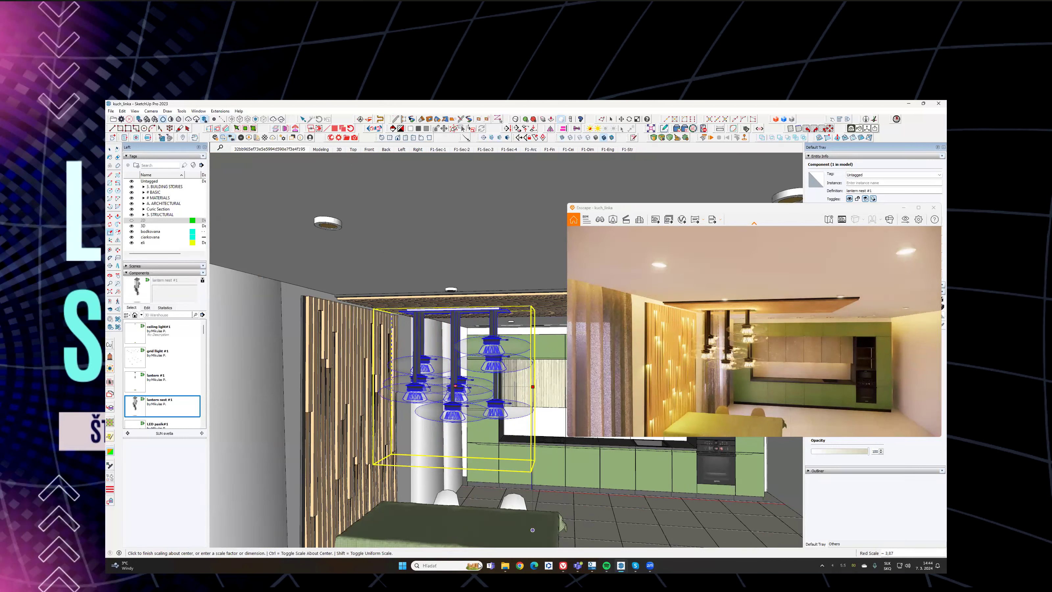
left_click(452, 389)
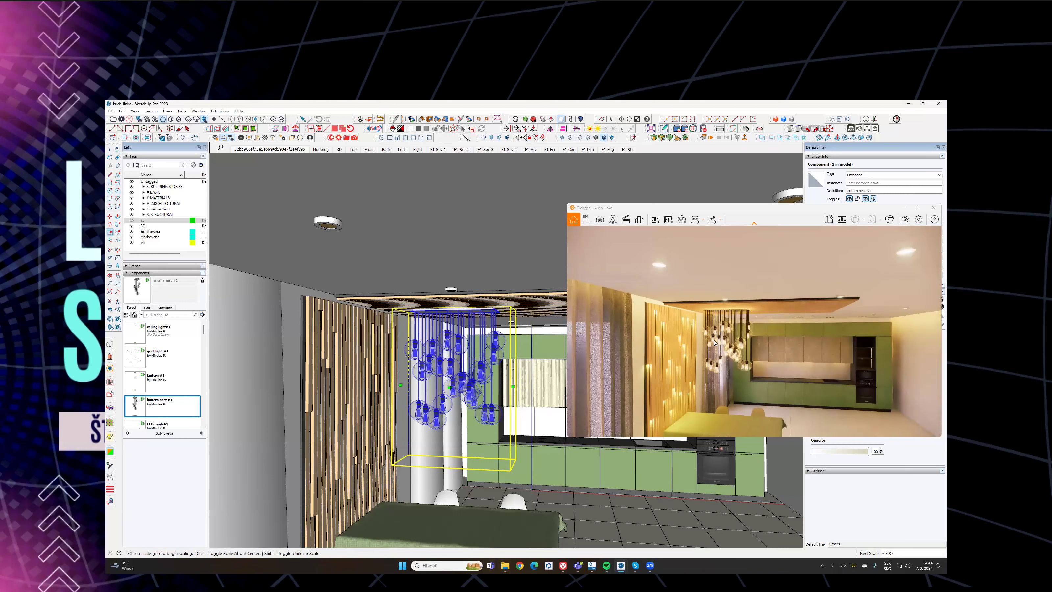
middle_click_drag(489, 389, 486, 369, "shift")
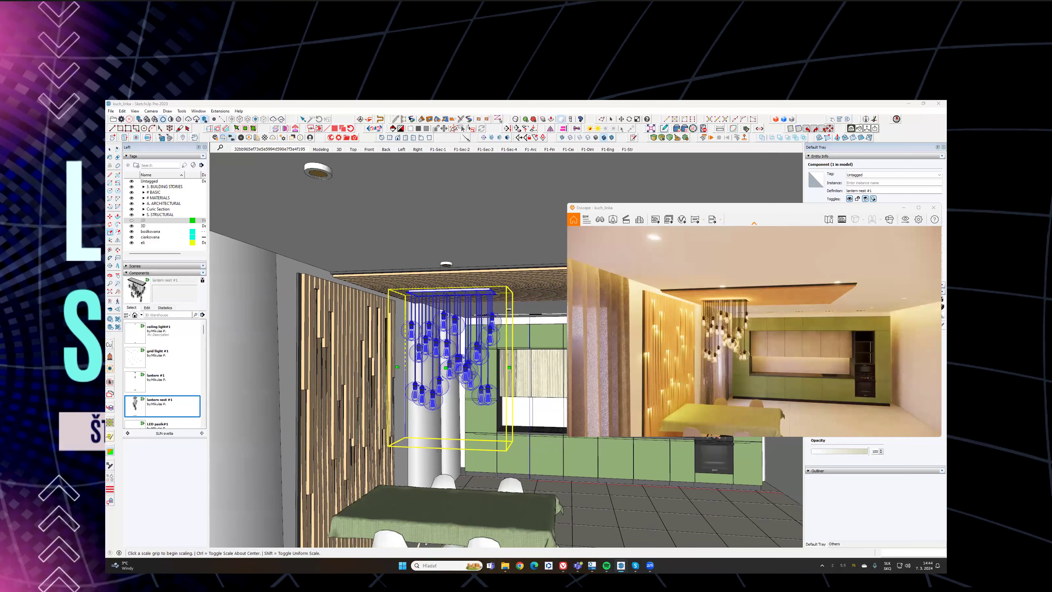
Step: Inspect the pendant bulbs in the render and review the lantern nest's Component Options without changing them
right_click_drag(754, 331, 704, 352)
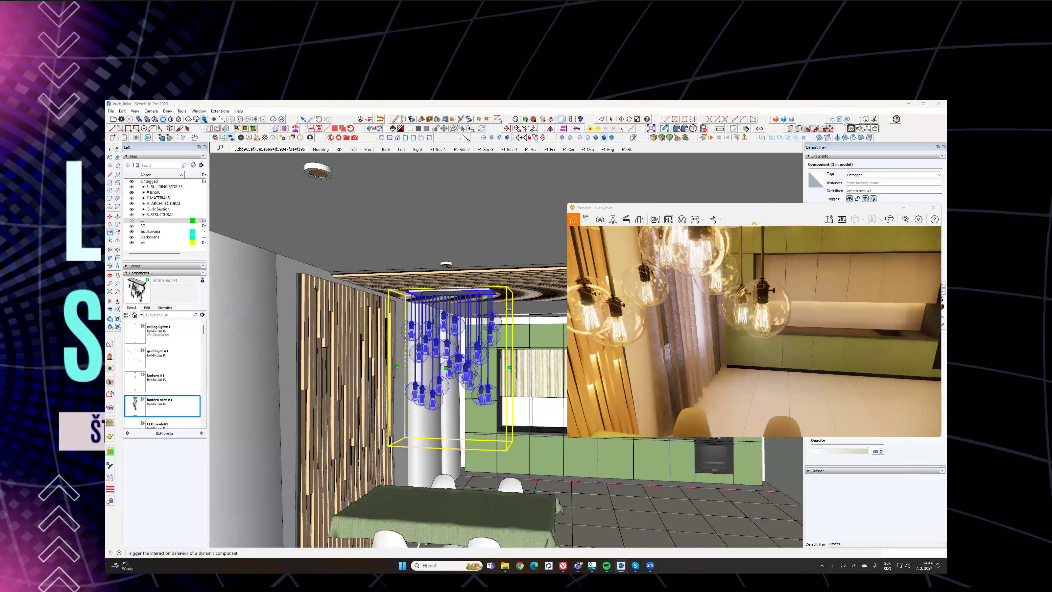
left_click(840, 119)
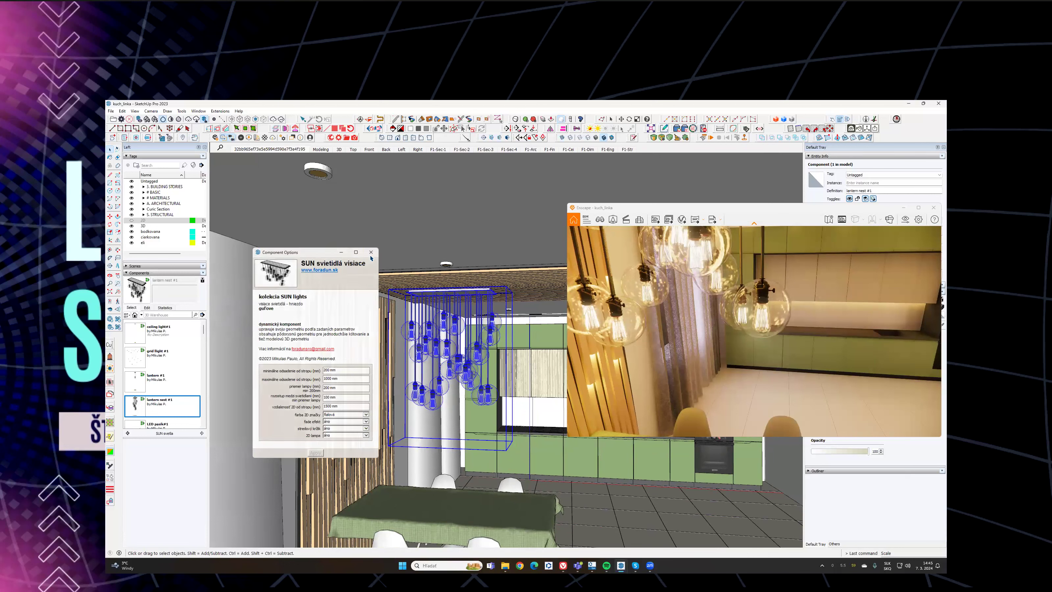
left_click(370, 255)
Step: Move the Enscape render window over the model and turn off its view synchronisation
left_click_drag(730, 207, 655, 190)
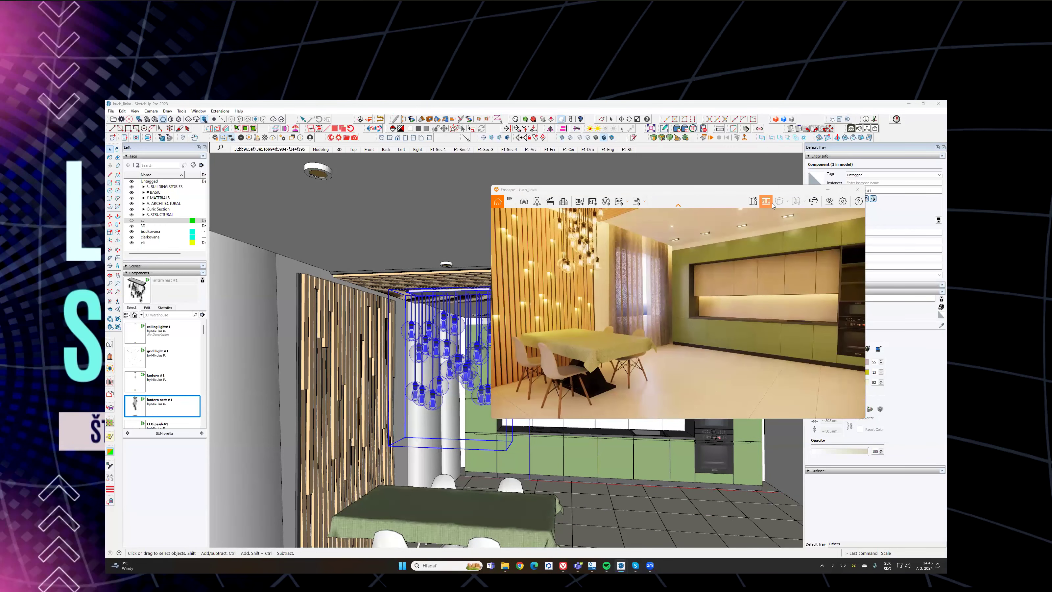
left_click(339, 149)
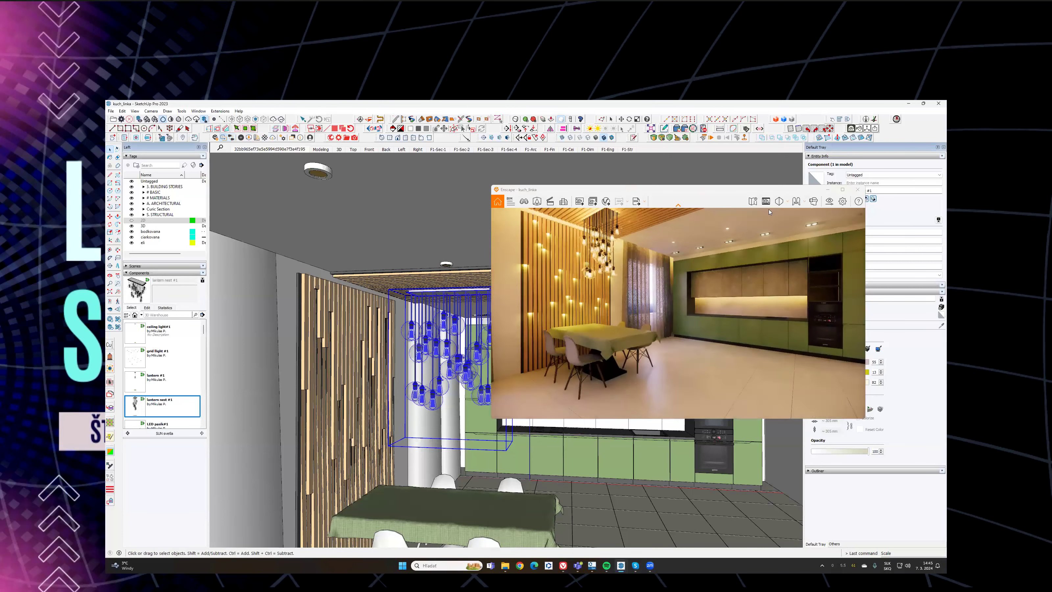
left_click(746, 345)
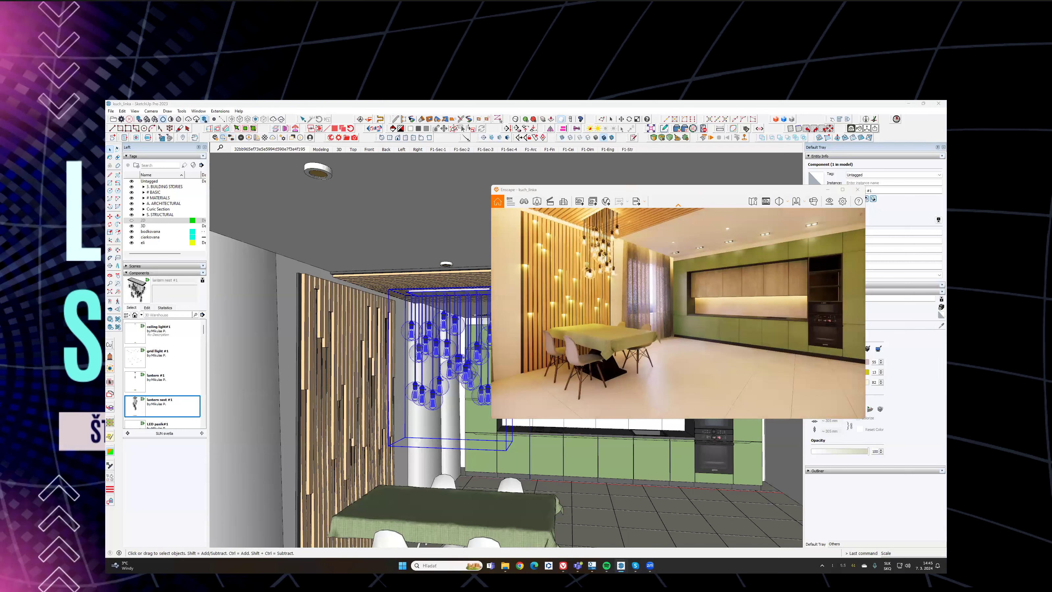
Step: Look around the render to examine the dining table, pendant light, curtains and kitchen cabinets
left_click_drag(746, 345, 662, 340)
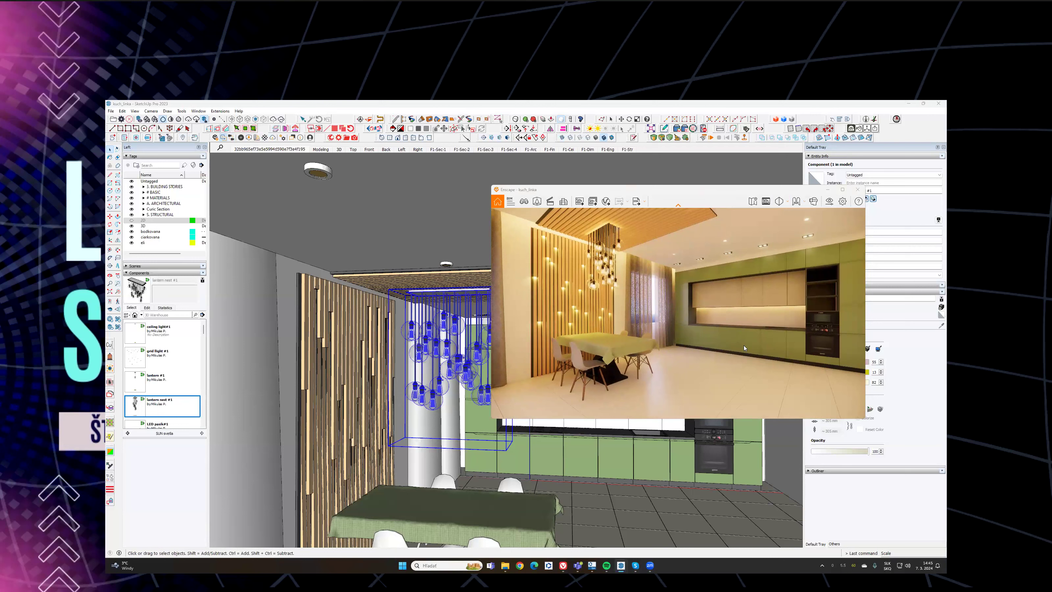
middle_click_drag(744, 345, 747, 345)
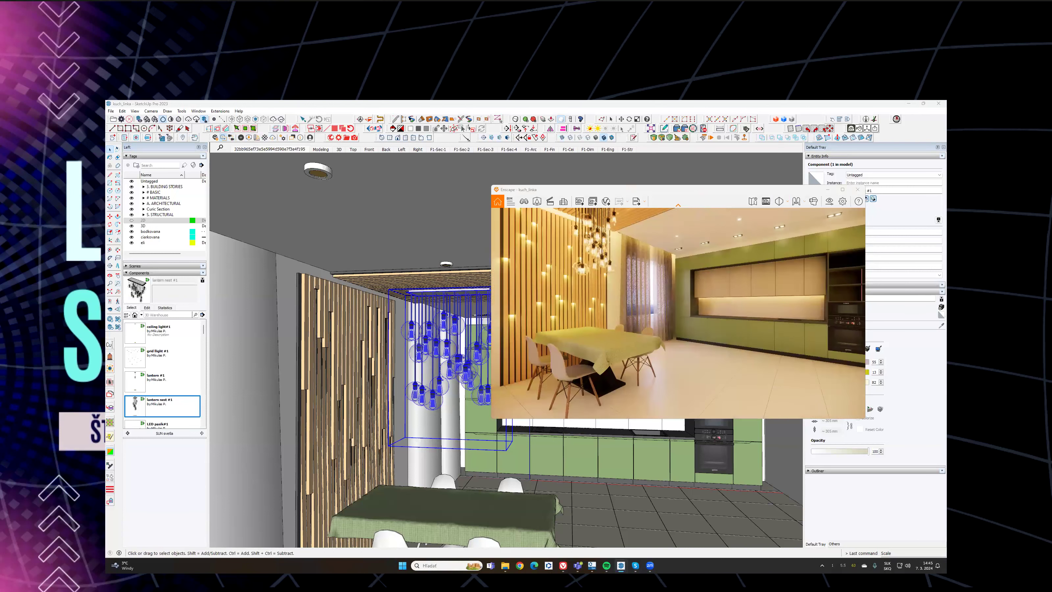
mouse_move(766, 362)
right_mouse_down()
mouse_move(744, 348)
mouse_move(688, 352)
mouse_move(733, 352)
right_mouse_up()
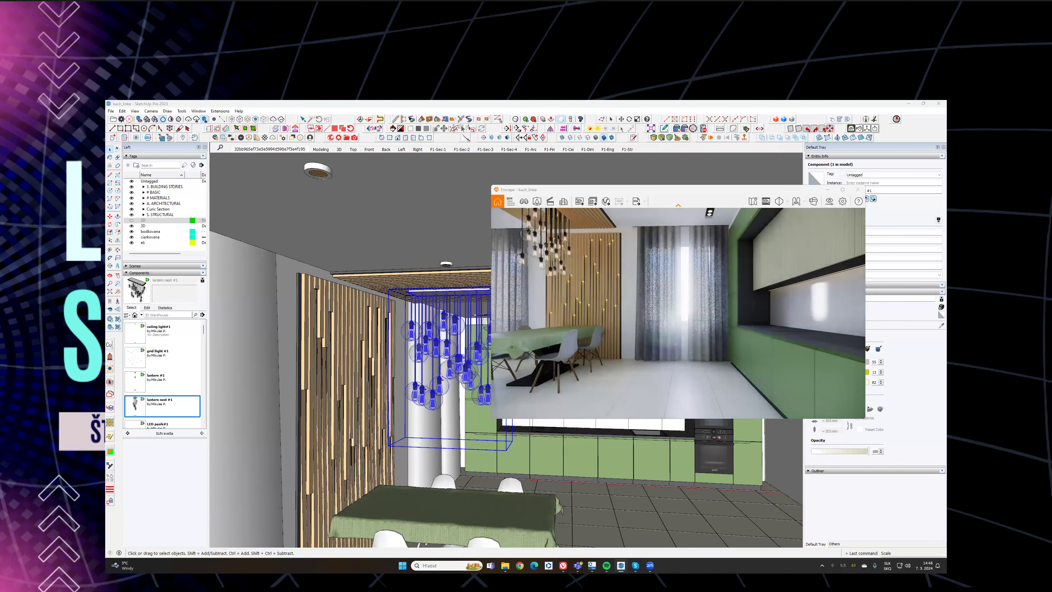
left_click_drag(714, 370, 711, 370)
key("e")
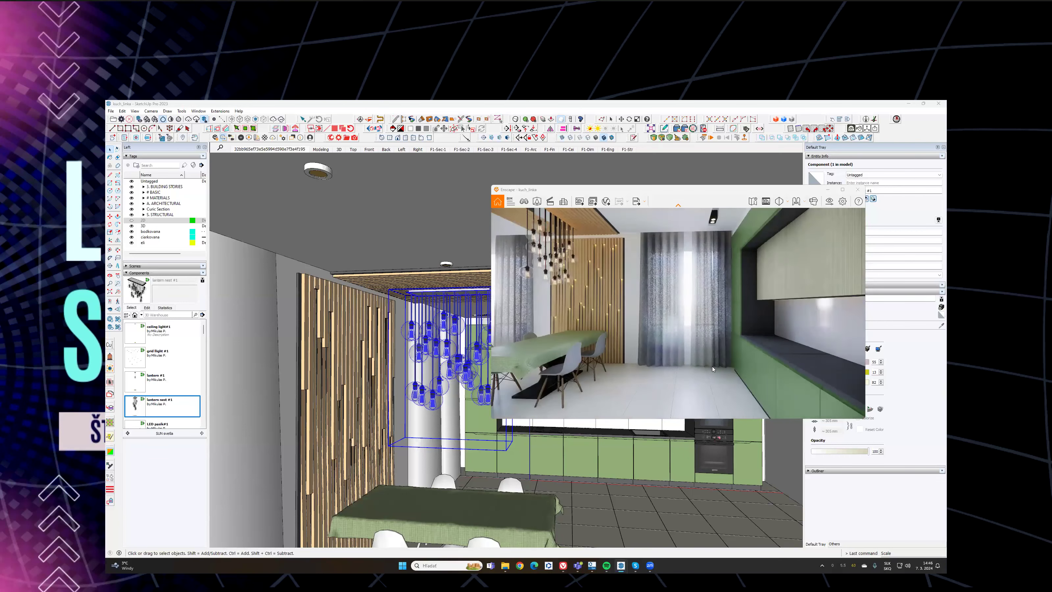
Step: Adjust the render's time of day to late afternoon, checking the daylight on the curtains and the kitchen cabinets
key("i")
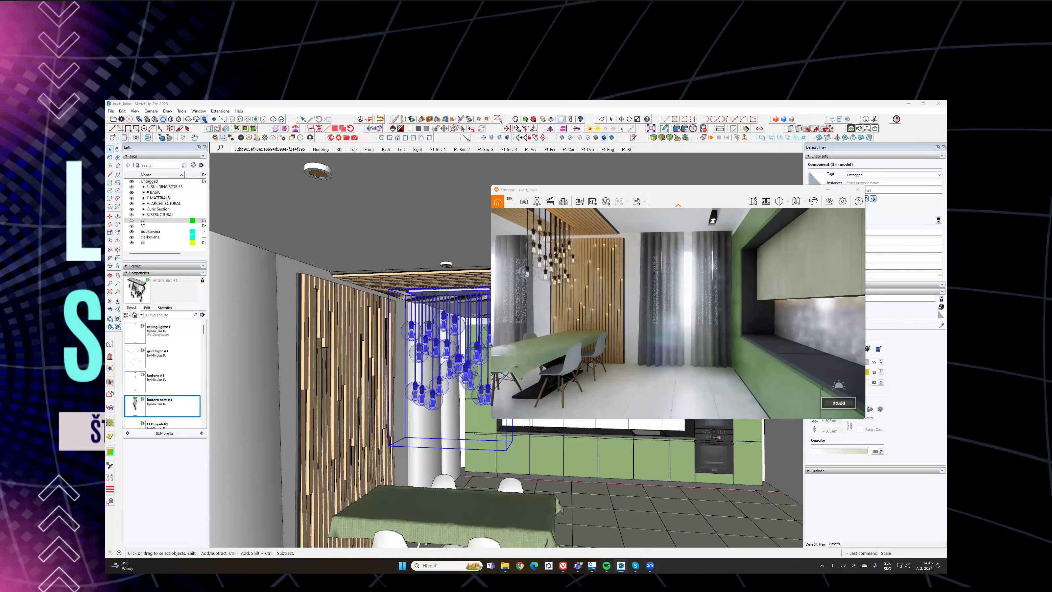
key("i")
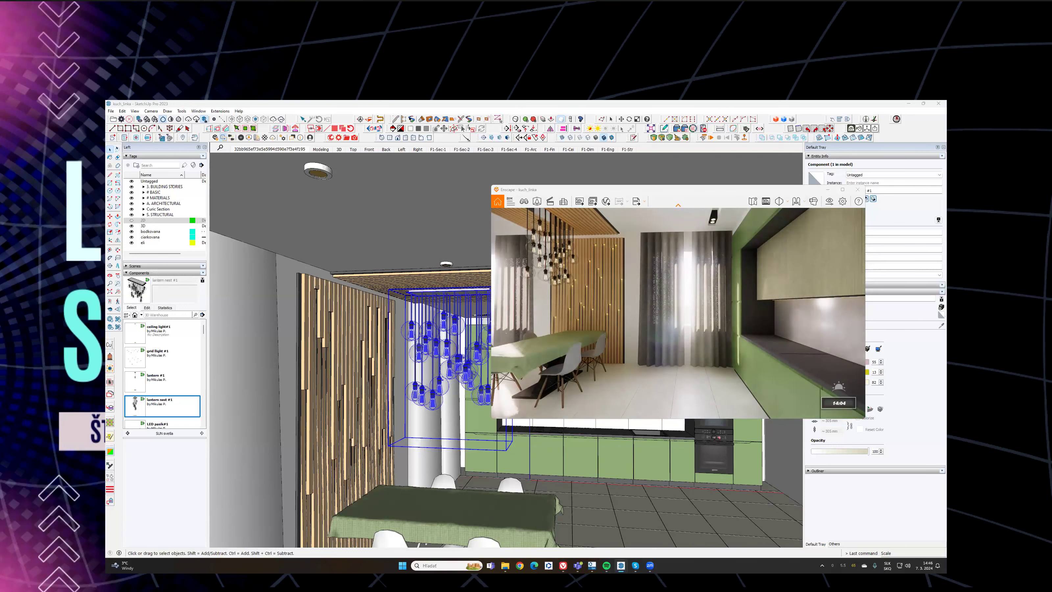
key("i")
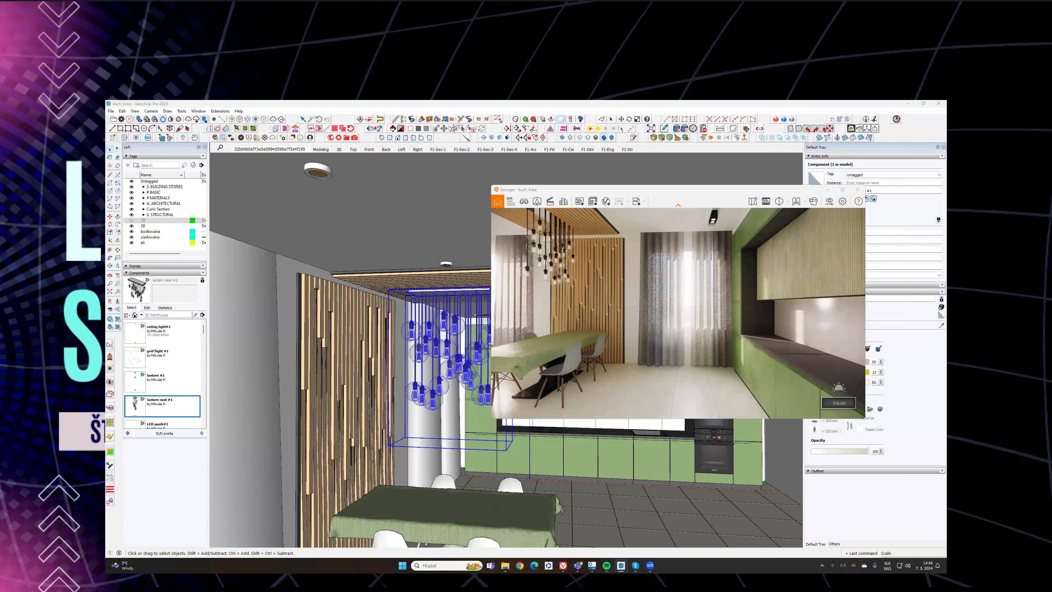
key("s")
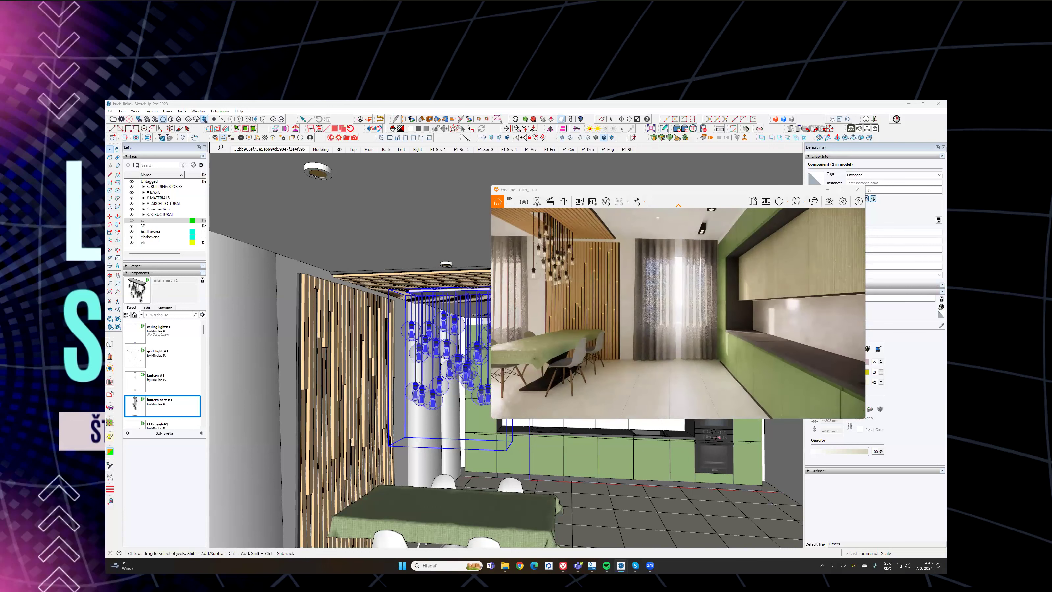
right_click_drag(693, 321, 712, 339)
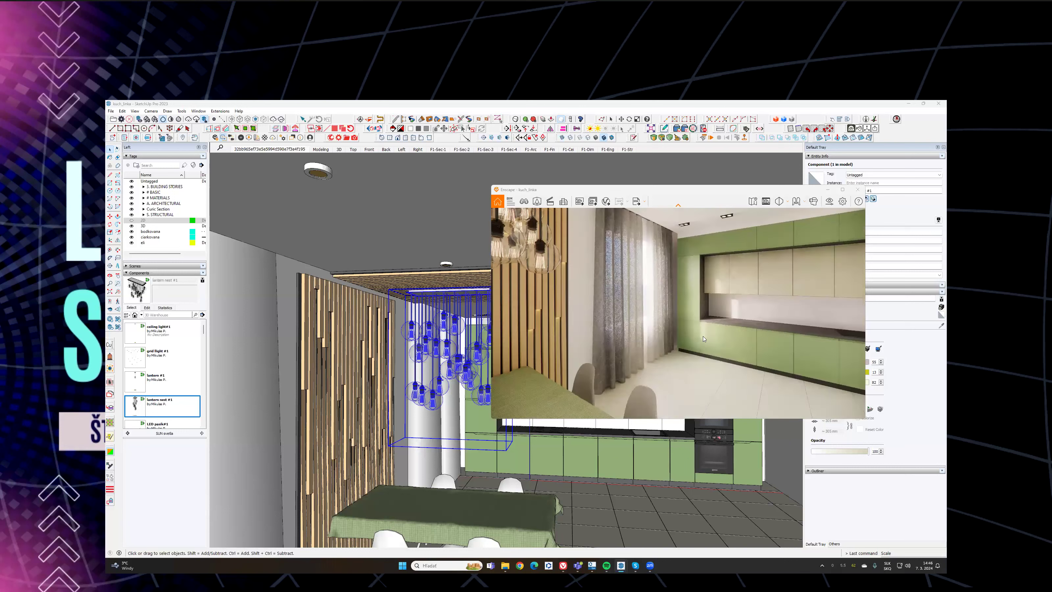
key("i")
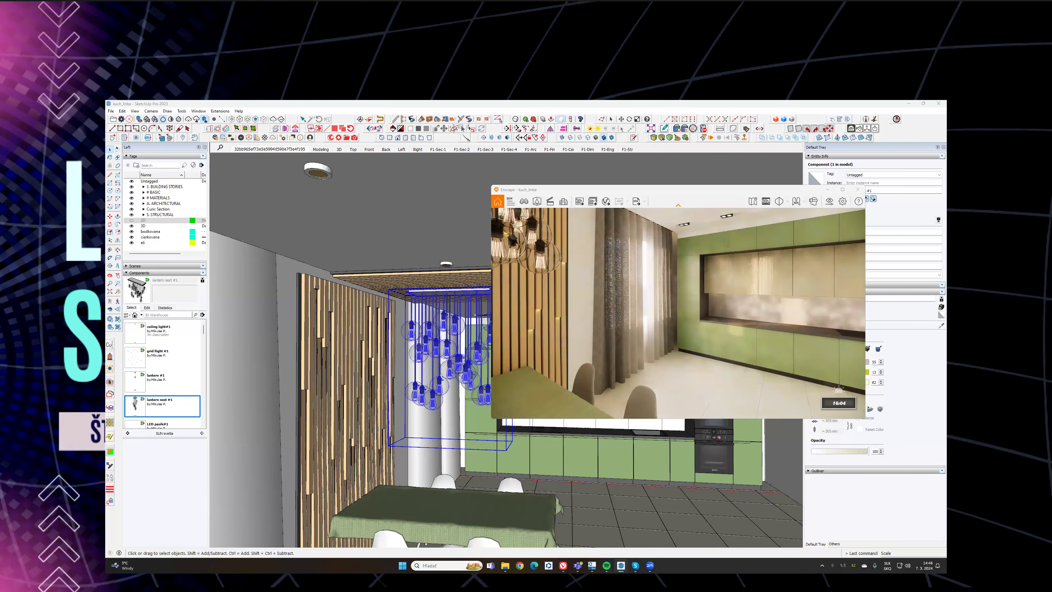
key("i")
key("u")
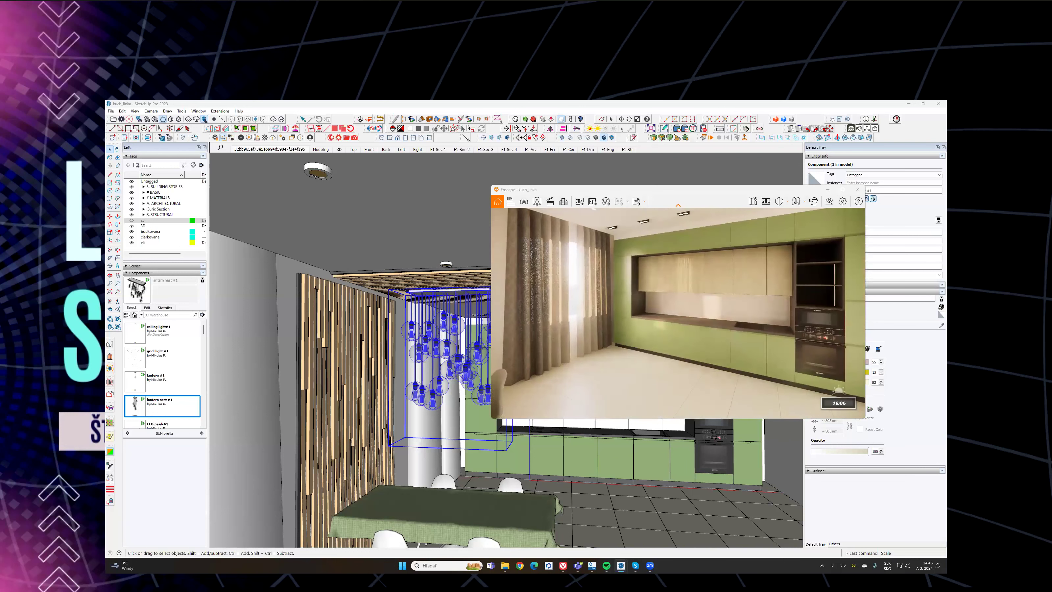
key("i")
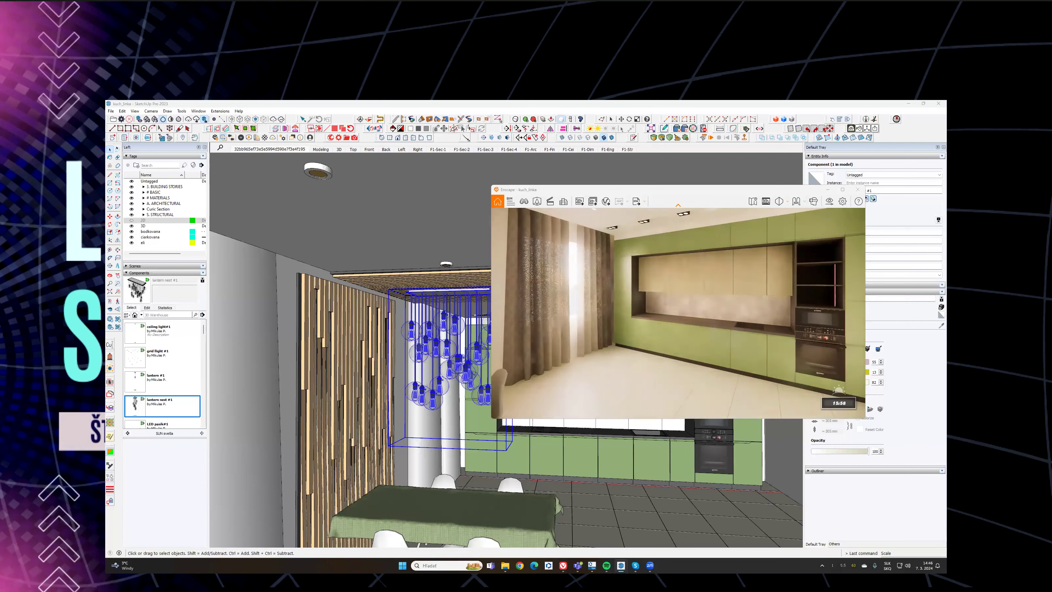
right_click_drag(665, 350, 708, 338, "shift")
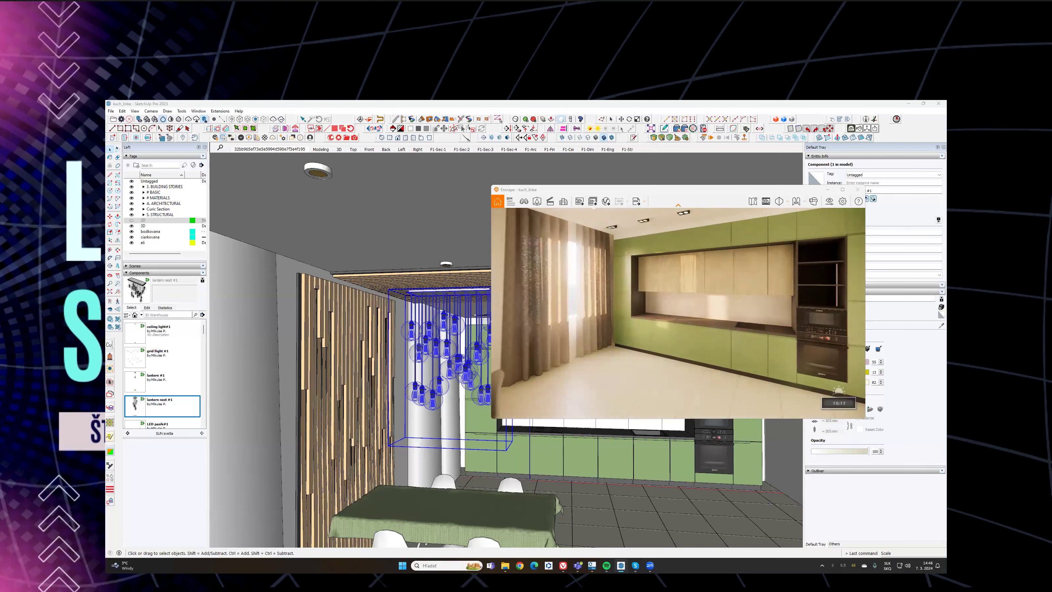
Step: Examine the sunlight coming through the curtains on both sides of the slatted wall in the render
left_click_drag(728, 315, 629, 313)
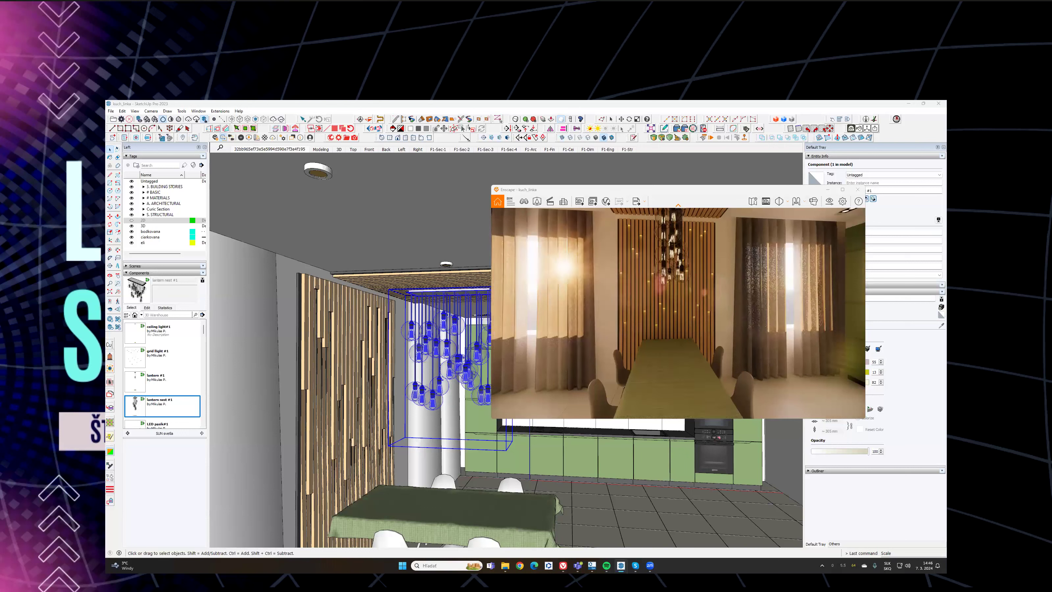
key("w")
left_click_drag(696, 319, 662, 305)
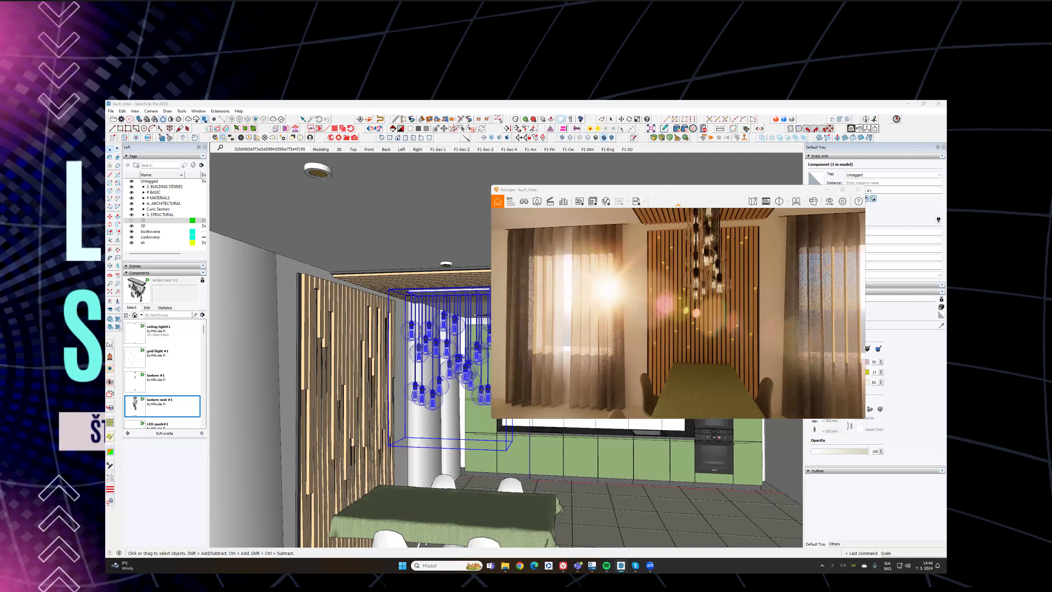
right_click_drag(700, 326, 723, 332)
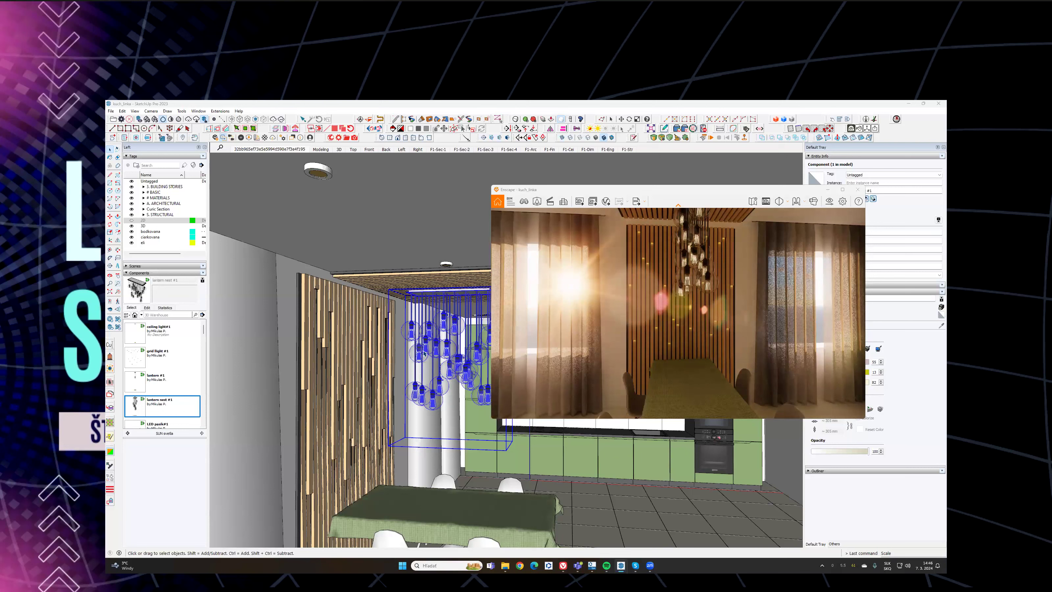
Step: Clear the selection in the model and move the render window off the material settings
mouse_move(436, 324)
middle_mouse_down("shift")
mouse_move(428, 333)
mouse_move(411, 316)
middle_mouse_up("shift")
left_click(416, 263)
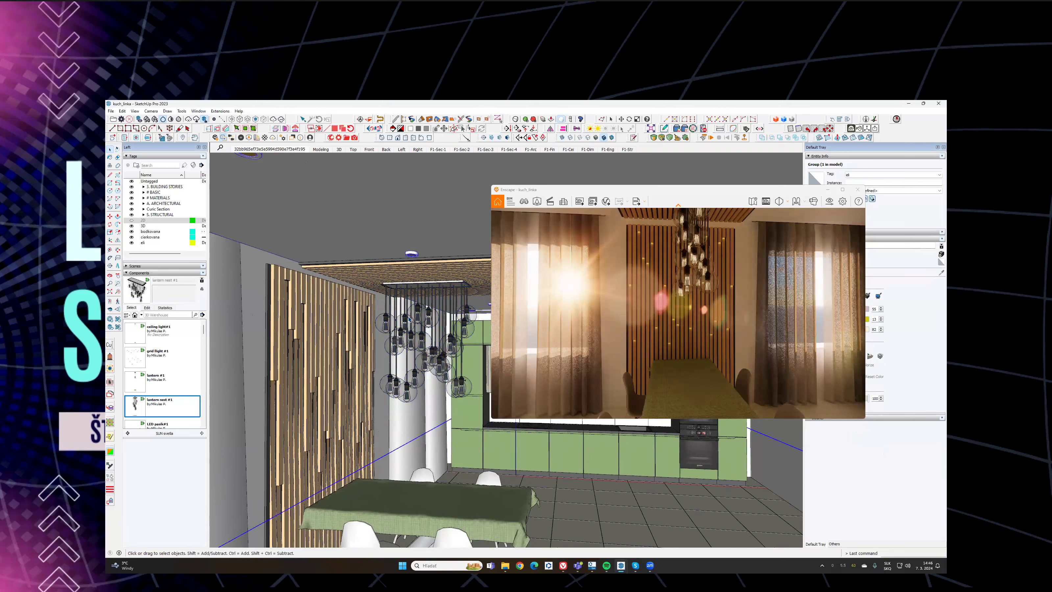
left_click(317, 245)
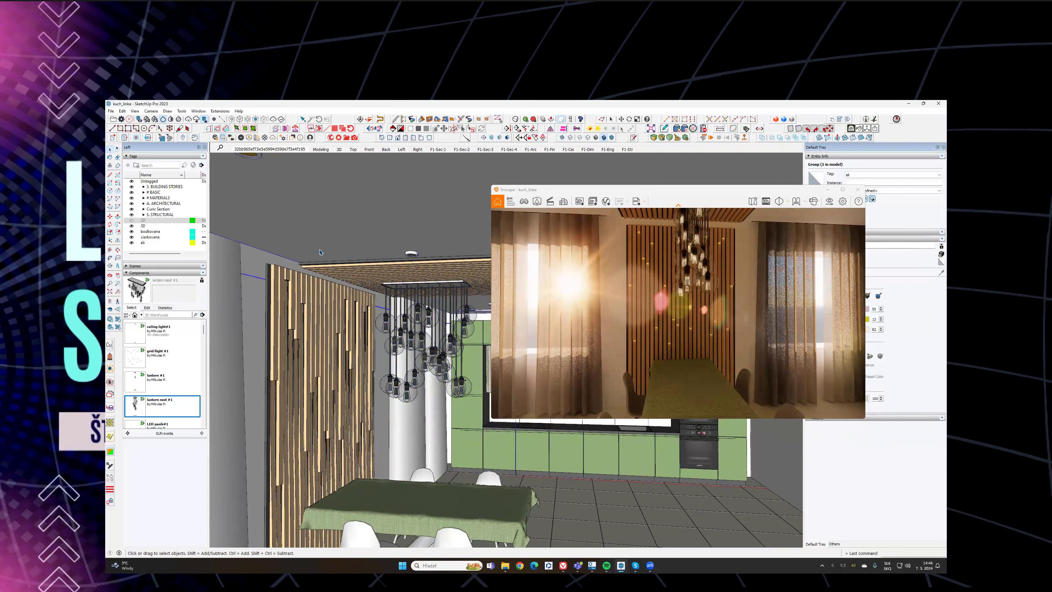
left_click(698, 194)
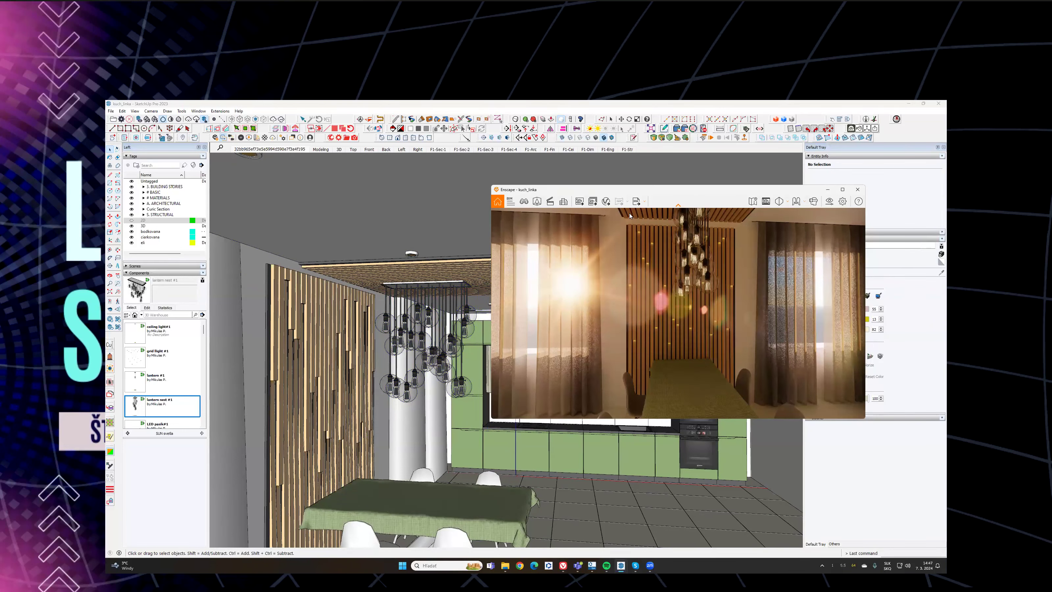
left_click_drag(631, 194, 565, 196)
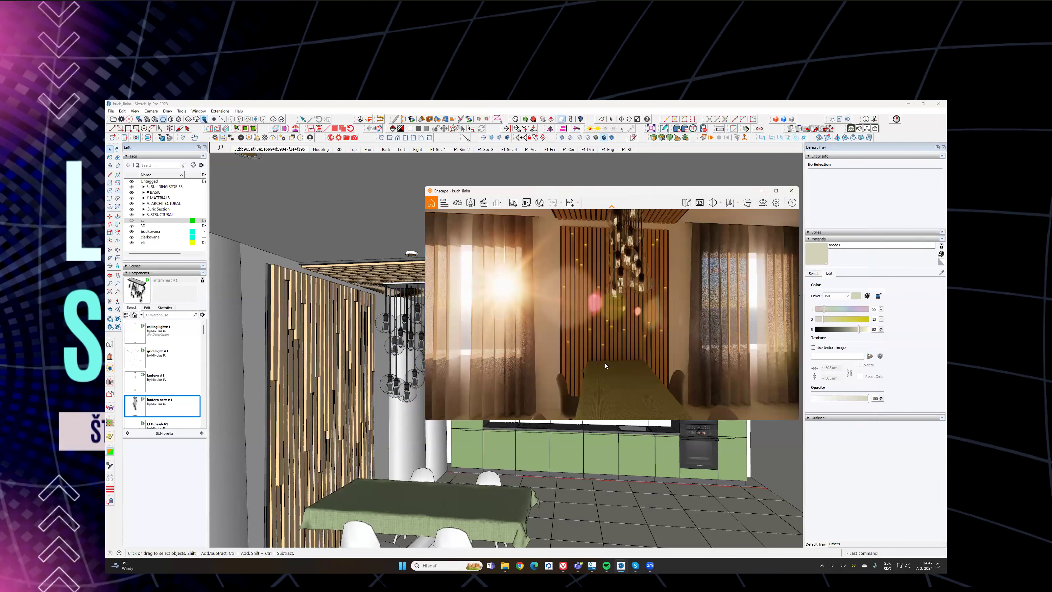
Step: Look around the render from the slatted wall and dining table across to the window and kitchen cabinets
left_click(604, 376)
left_click_drag(604, 376, 704, 376)
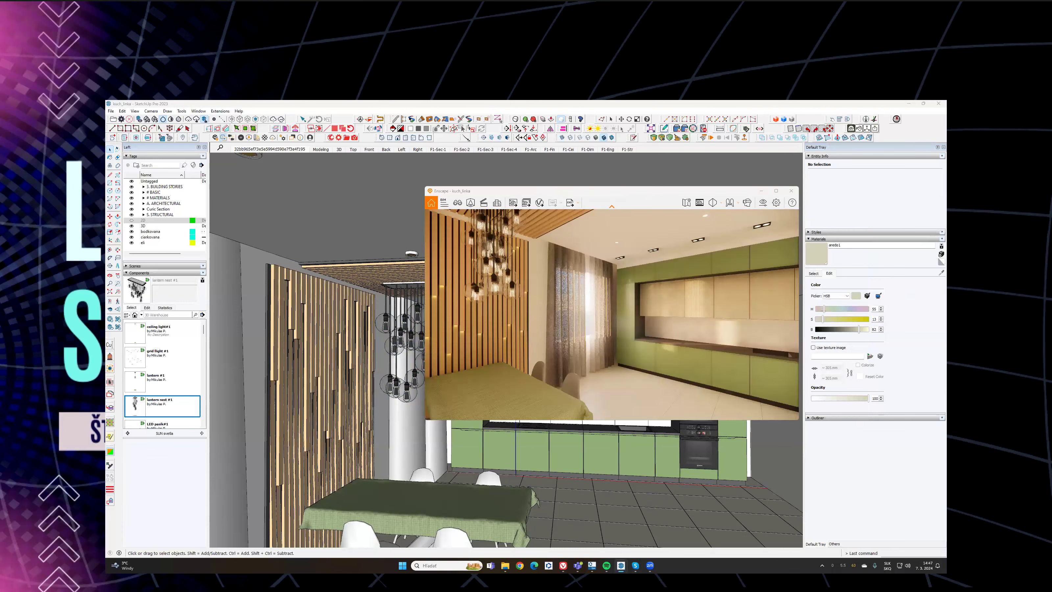
left_click_drag(603, 376, 610, 367)
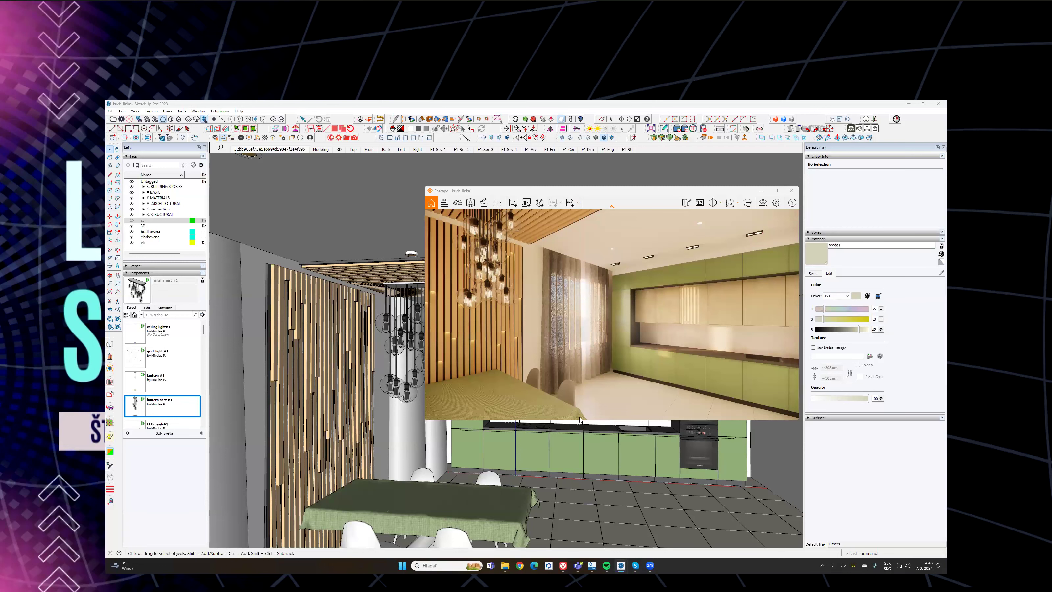
left_click(607, 566)
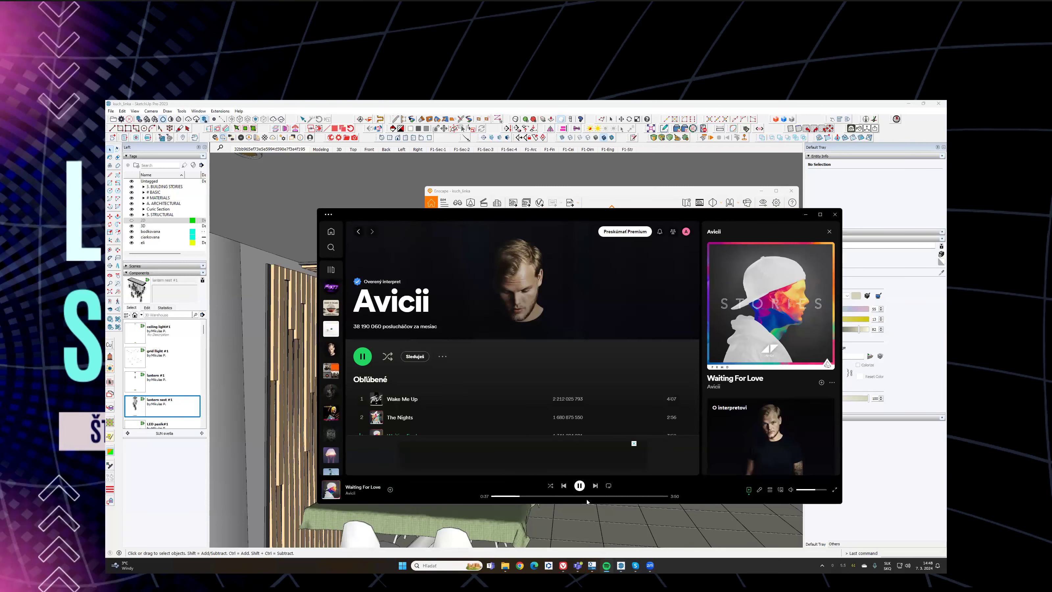
left_click(806, 217)
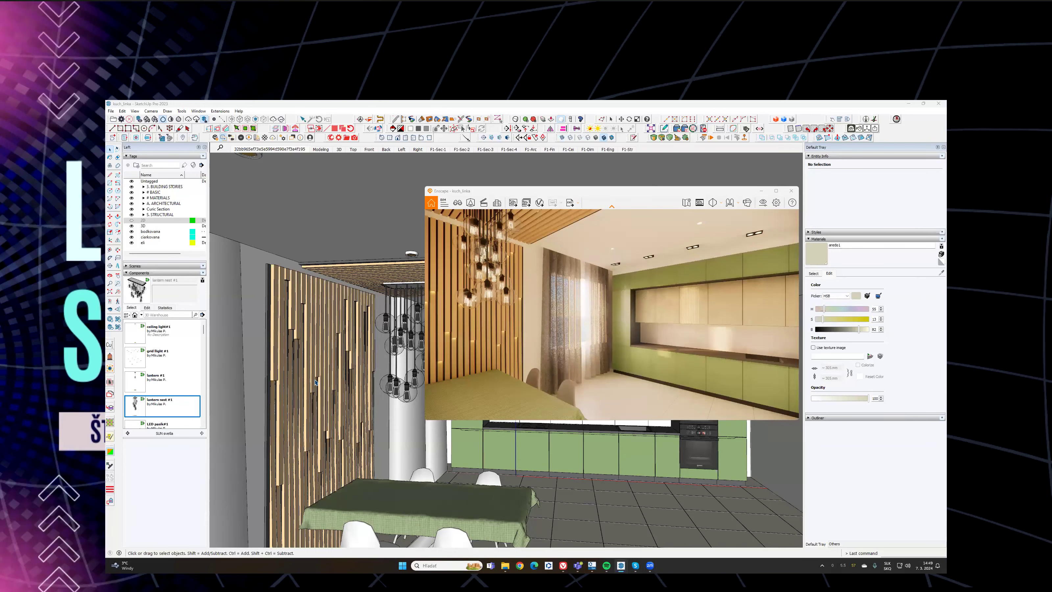
Step: Maximize the render window and frame the dining table, pendant light, curtains and the whole kitchen run
double_click(591, 192)
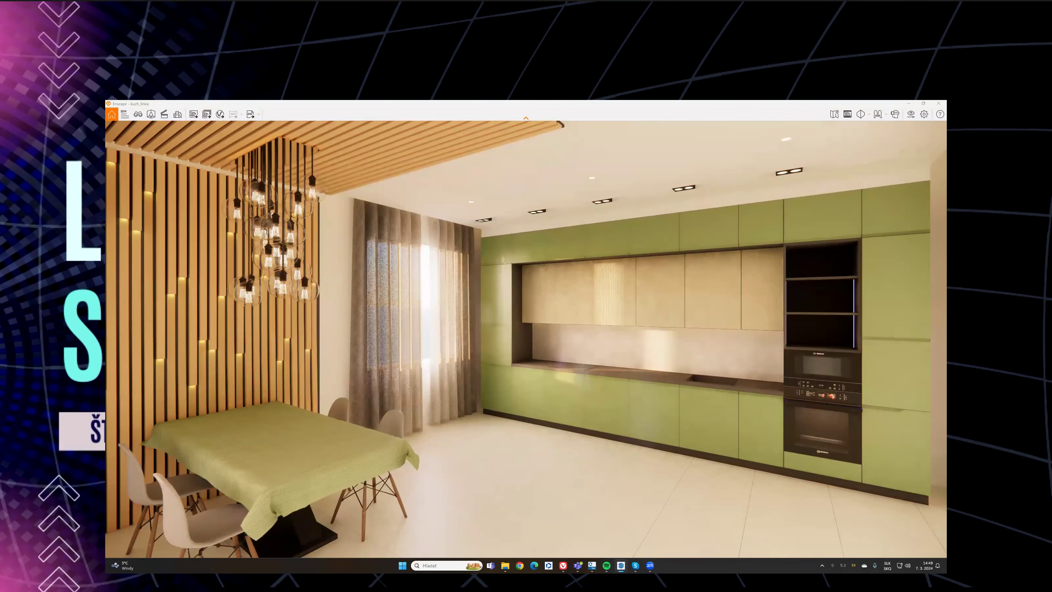
left_click_drag(670, 372, 683, 354)
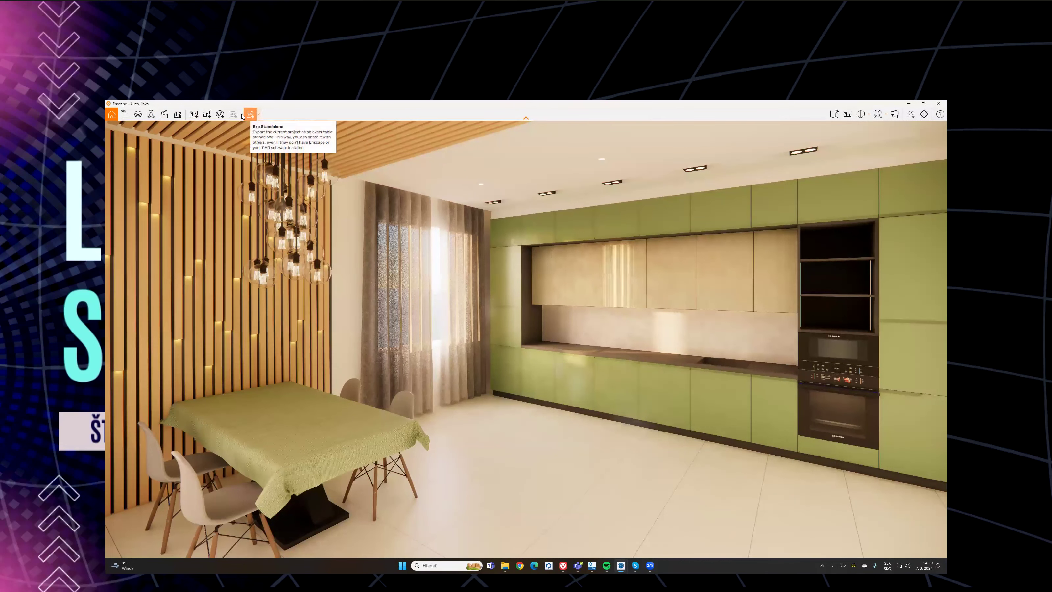
Step: Save a screenshot of the framed render as a JPEG image inside the Online modelovanie folder under Lektoring on drive D
left_click(192, 115)
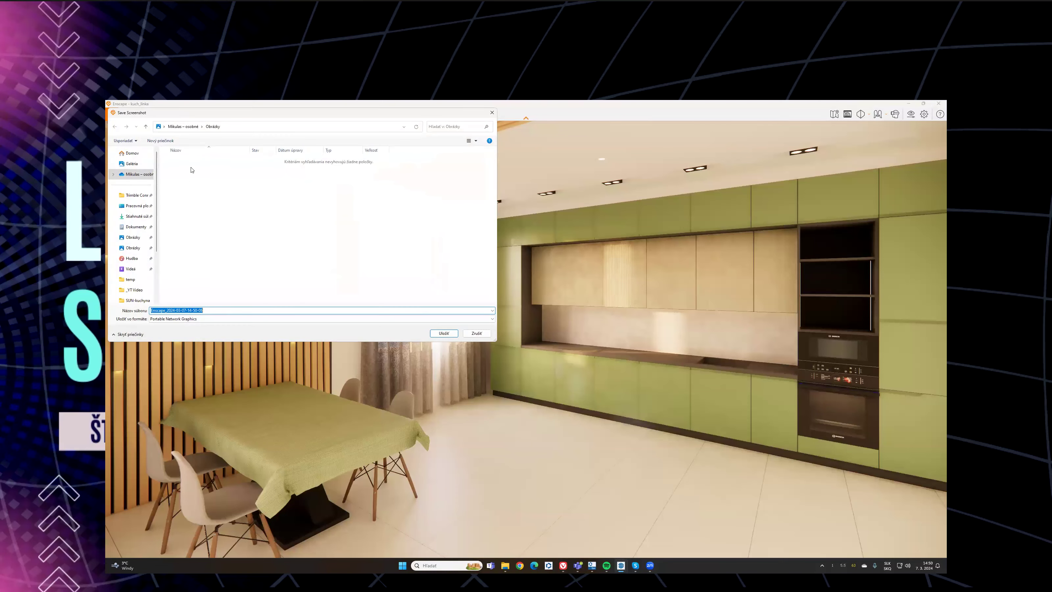
left_click(182, 318)
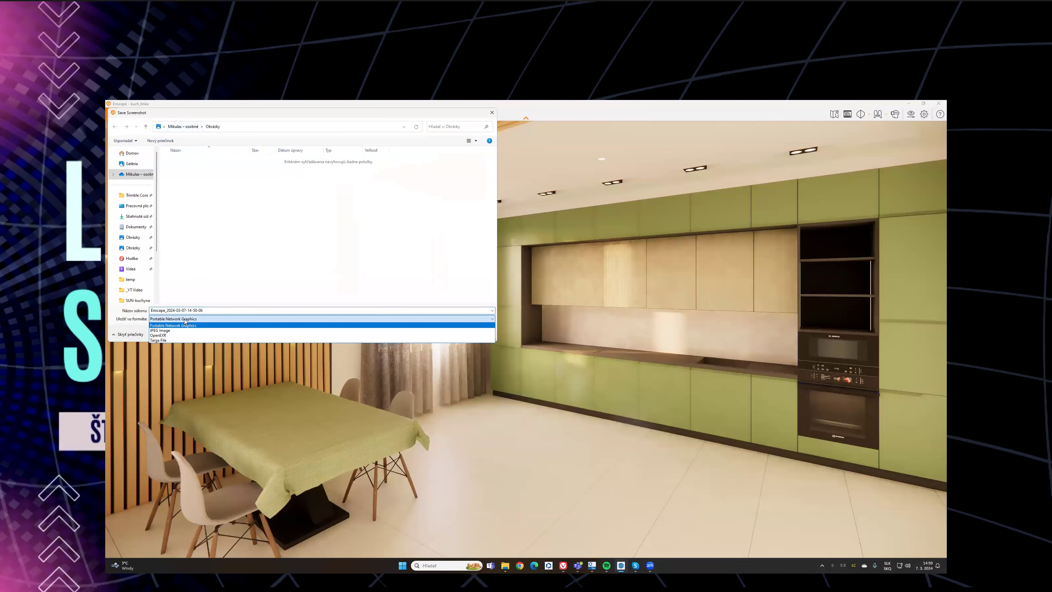
left_click(174, 330)
left_click(185, 311)
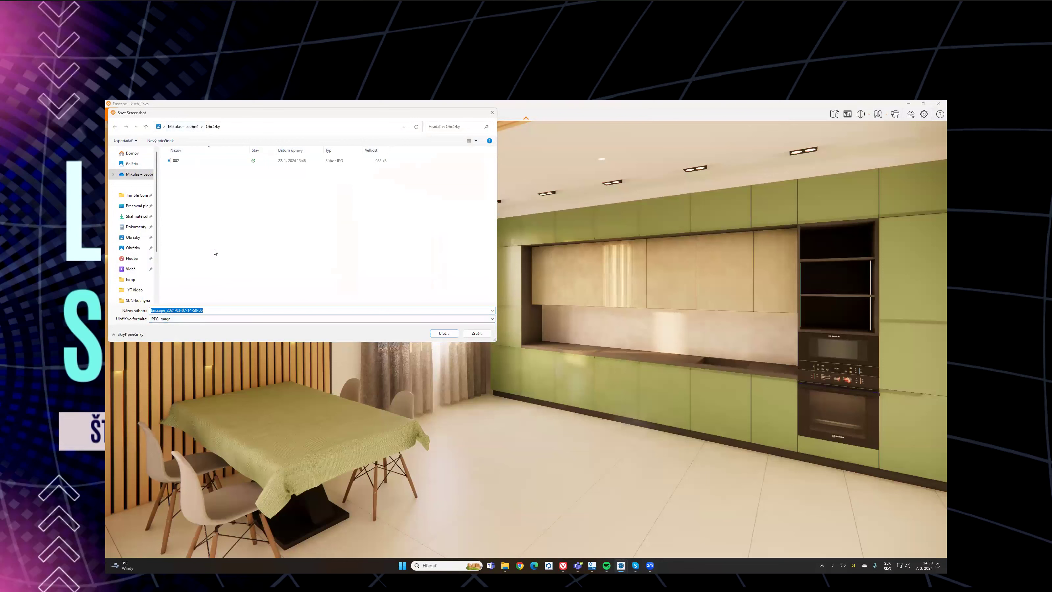
scroll(131, 289, "down", 1)
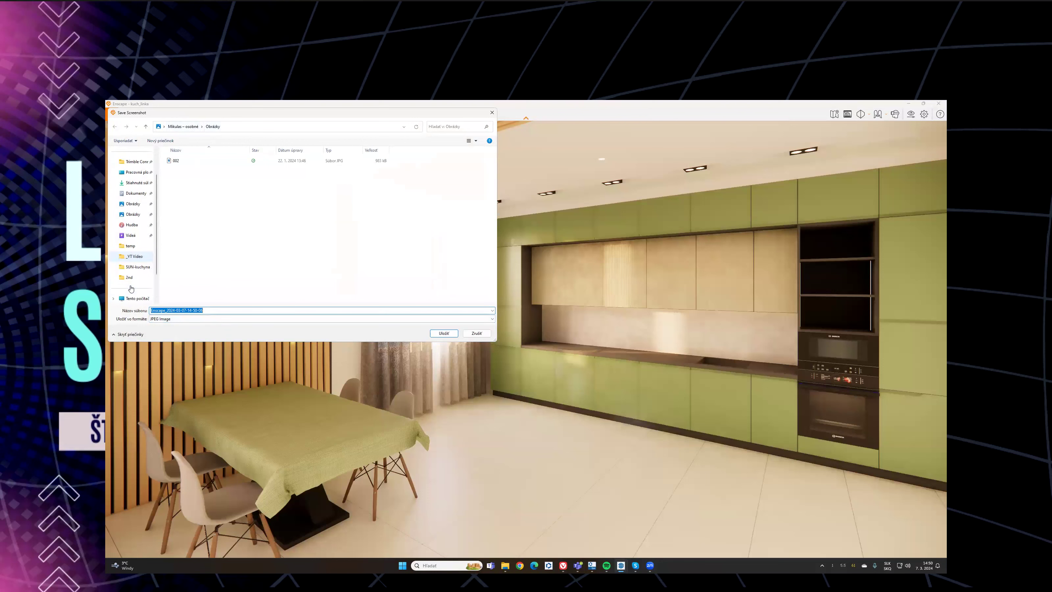
left_click(134, 299)
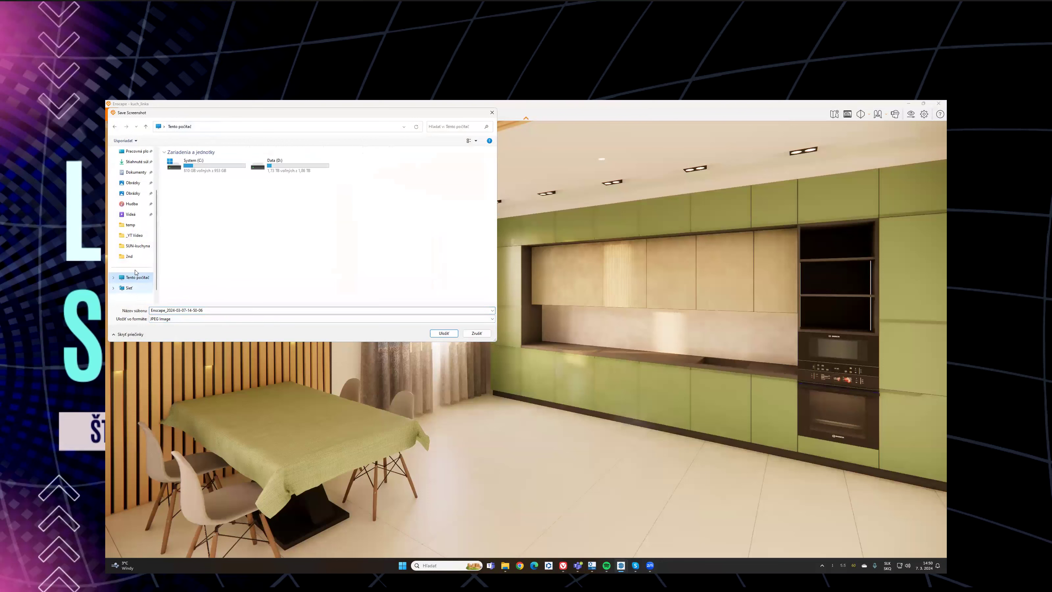
double_click(265, 169)
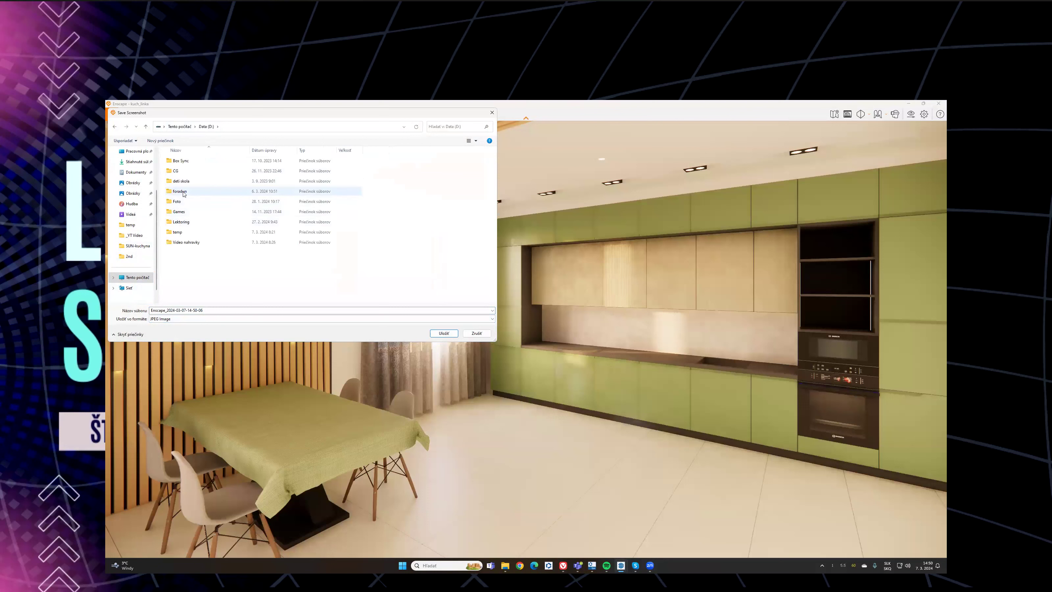
double_click(181, 222)
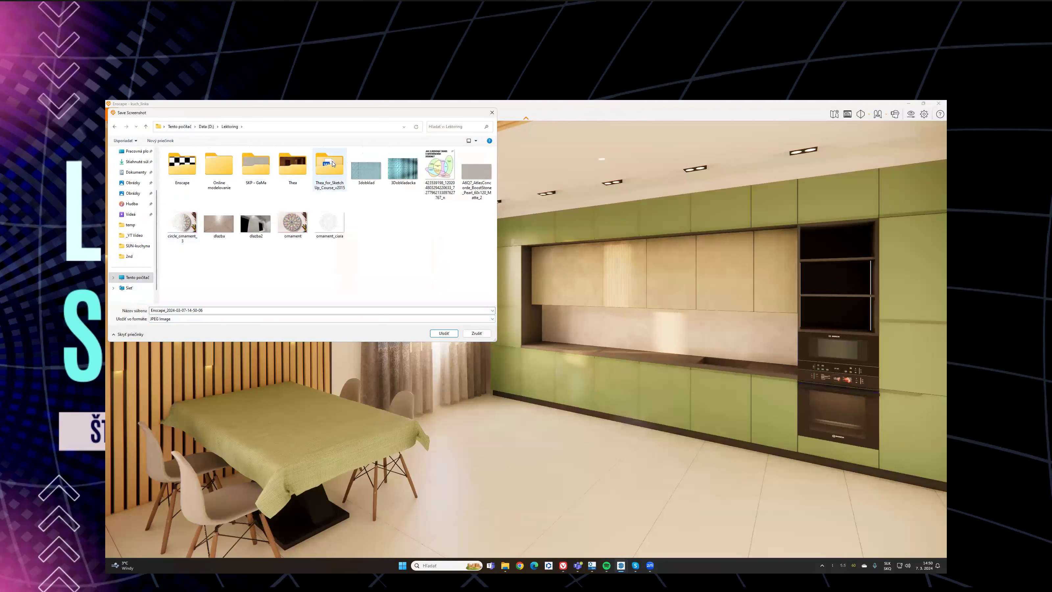
double_click(219, 165)
double_click(185, 174)
left_click(444, 333)
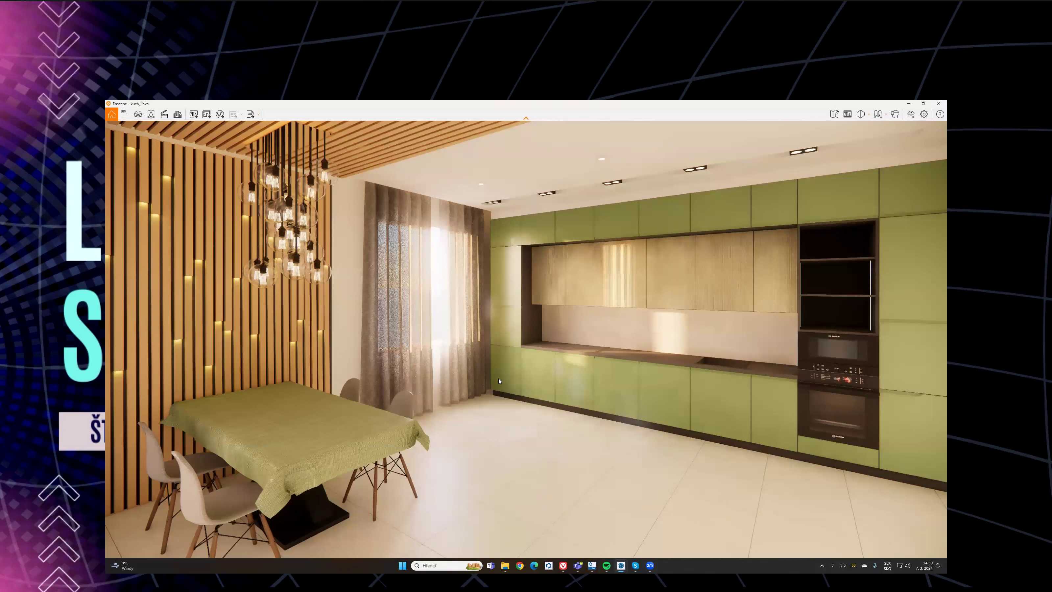
Step: Shift the render's time of day through night to dusk, check the artificial lighting, and close the render window
right_click_drag(518, 386, 591, 386, "shift")
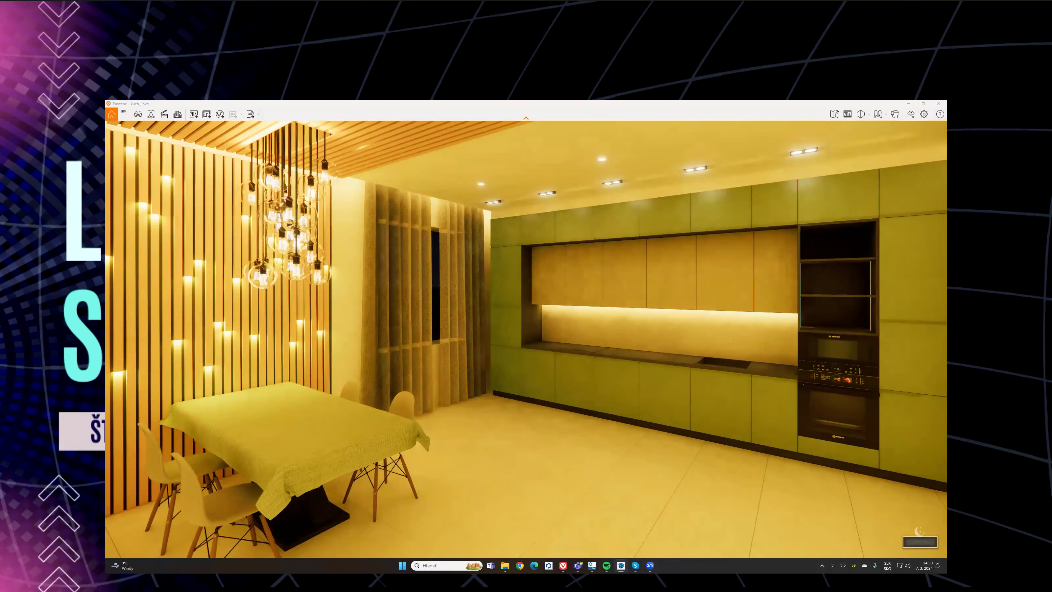
key("i")
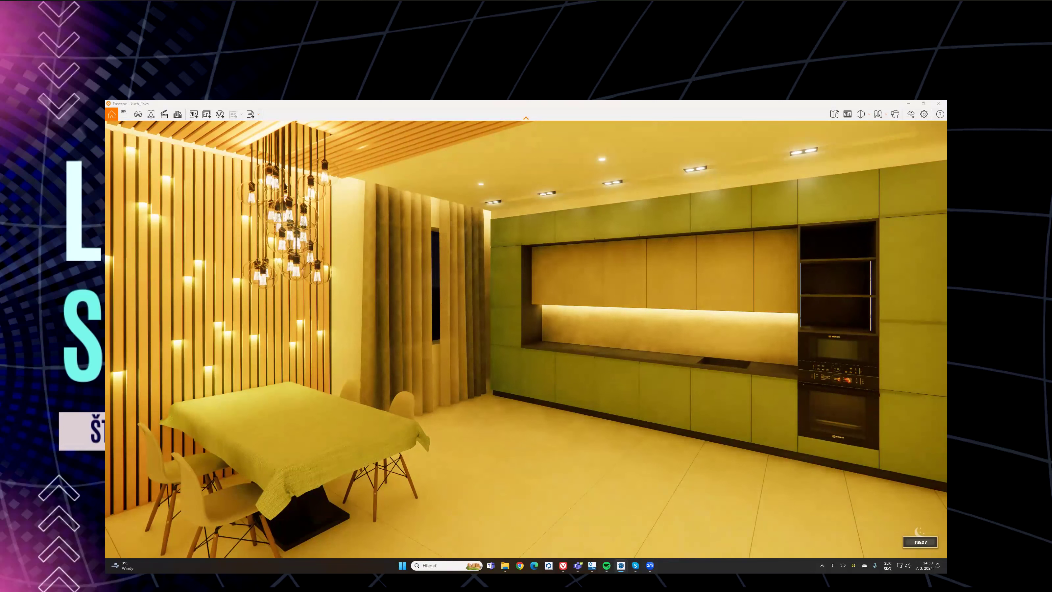
key("u")
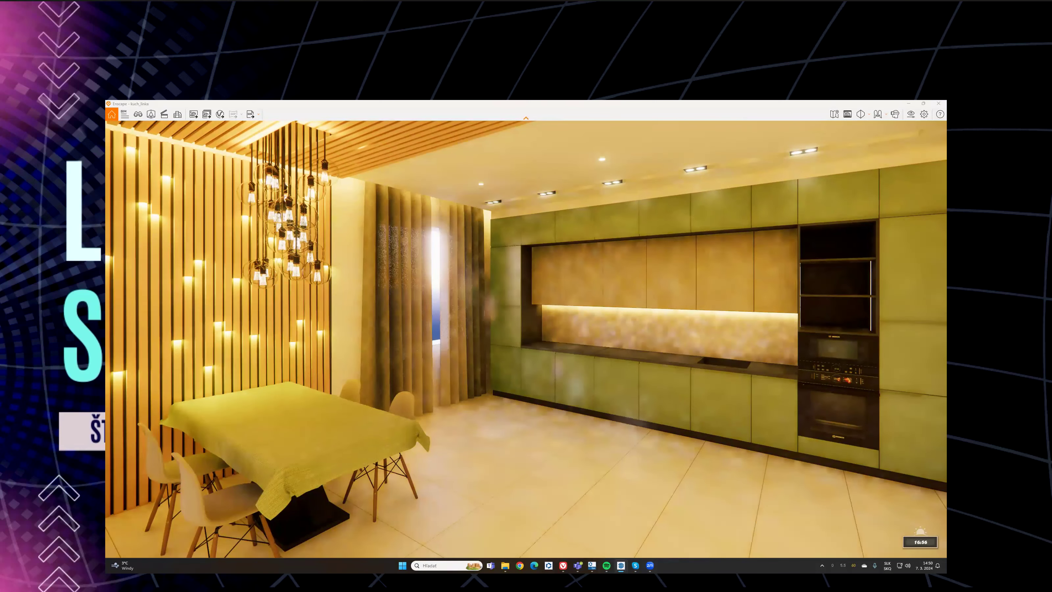
right_click_drag(498, 371, 500, 370, "shift")
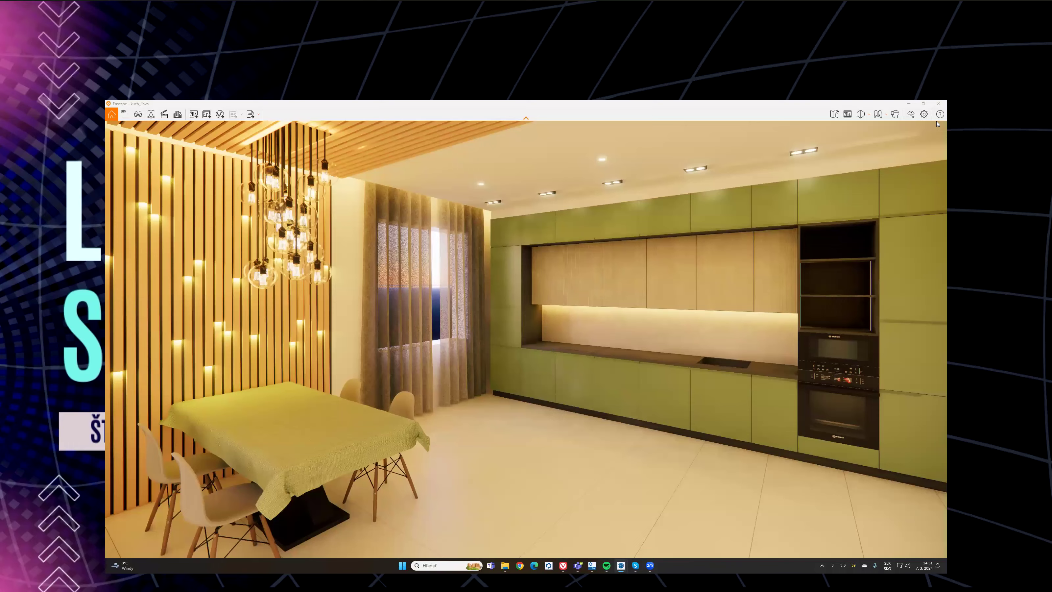
left_click(938, 103)
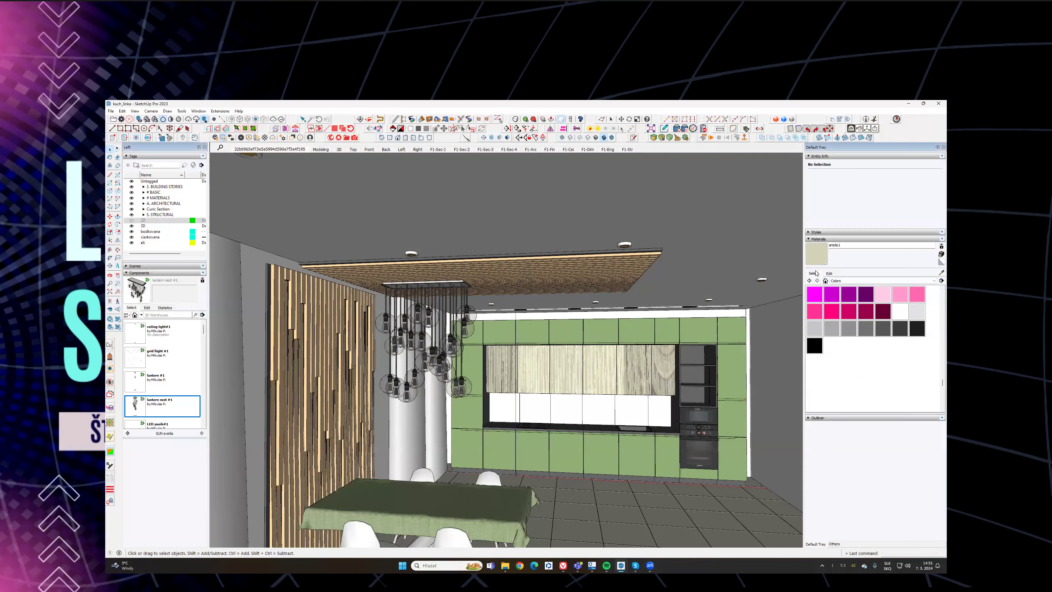
Step: Load the Materials folder from Box Sync > RESOURCES on drive D as a material collection
left_click(843, 281)
left_click(941, 280)
left_click(870, 290)
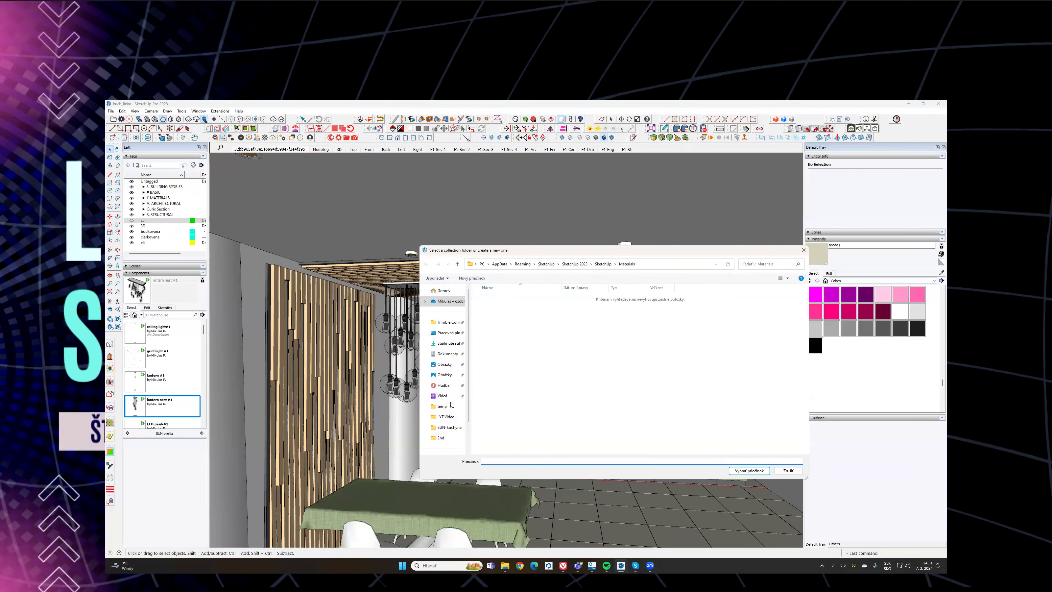
scroll(445, 394, "down", 2)
left_click(448, 415)
left_click(557, 303)
double_click(565, 303)
double_click(494, 299)
left_click(494, 298)
double_click(494, 299)
left_click(520, 370)
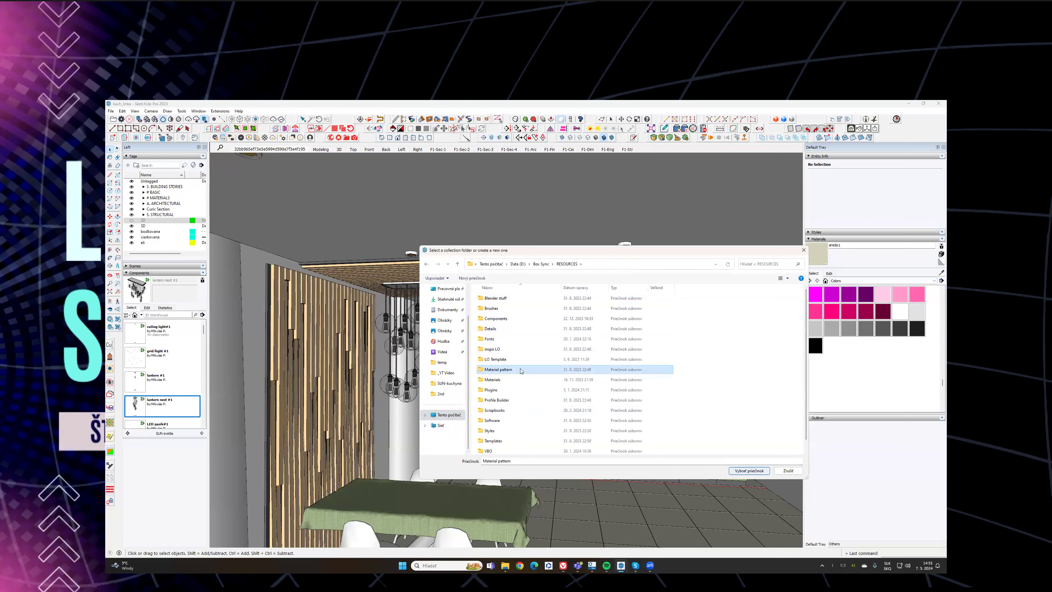
left_click(518, 380)
left_click(748, 470)
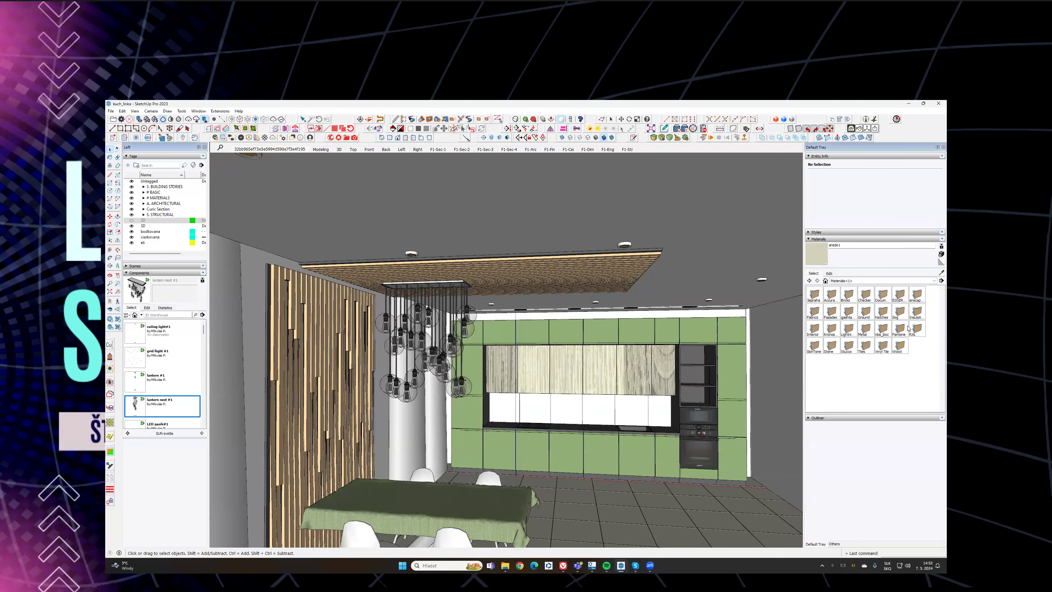
Step: Look through the EGGER swatches in the loaded material collection and collapse the material settings
double_click(902, 295)
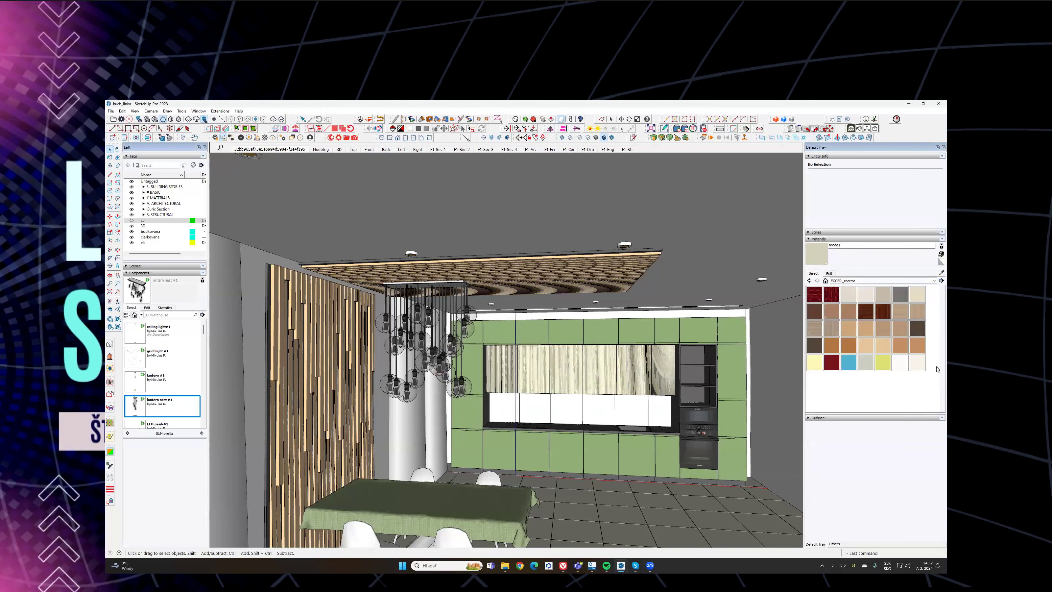
left_click(848, 240)
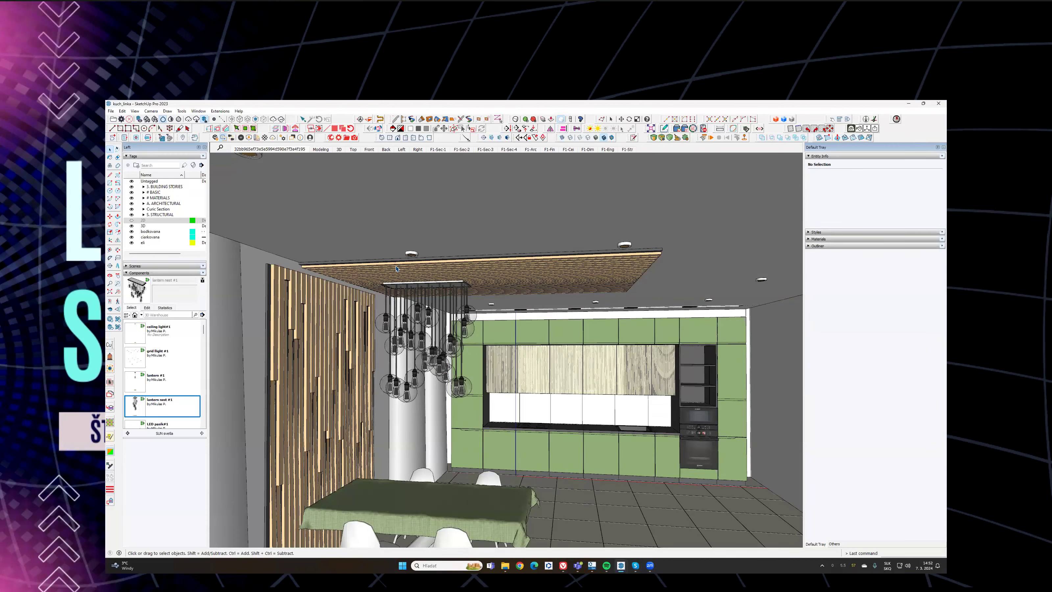
Step: Examine the interior section drawings of the room in the scenes F1-Sec-1, F1-Sec-4 and F1-Sec-3
left_click(437, 149)
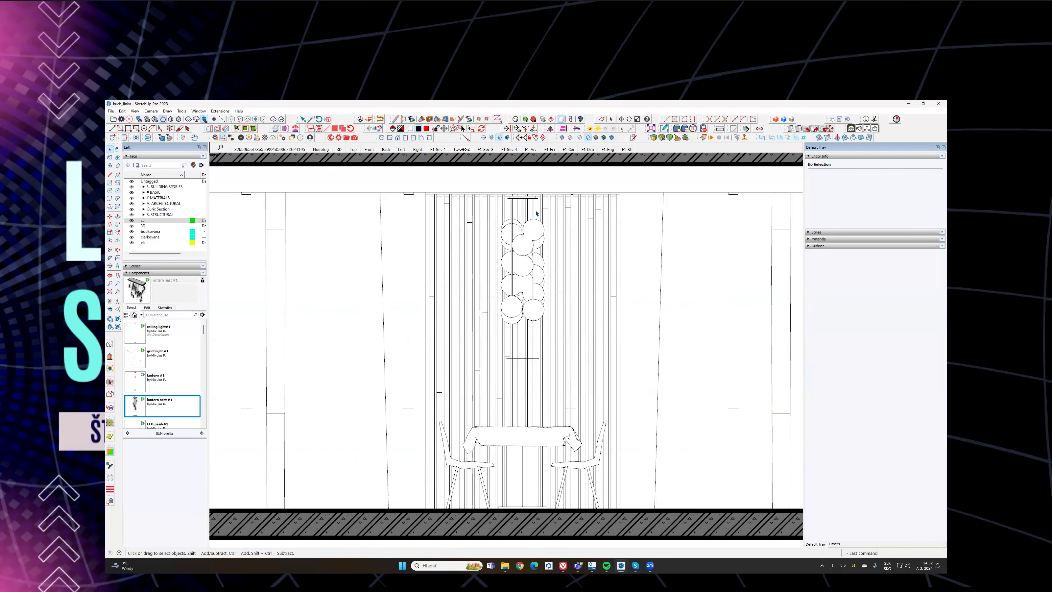
left_click(509, 150)
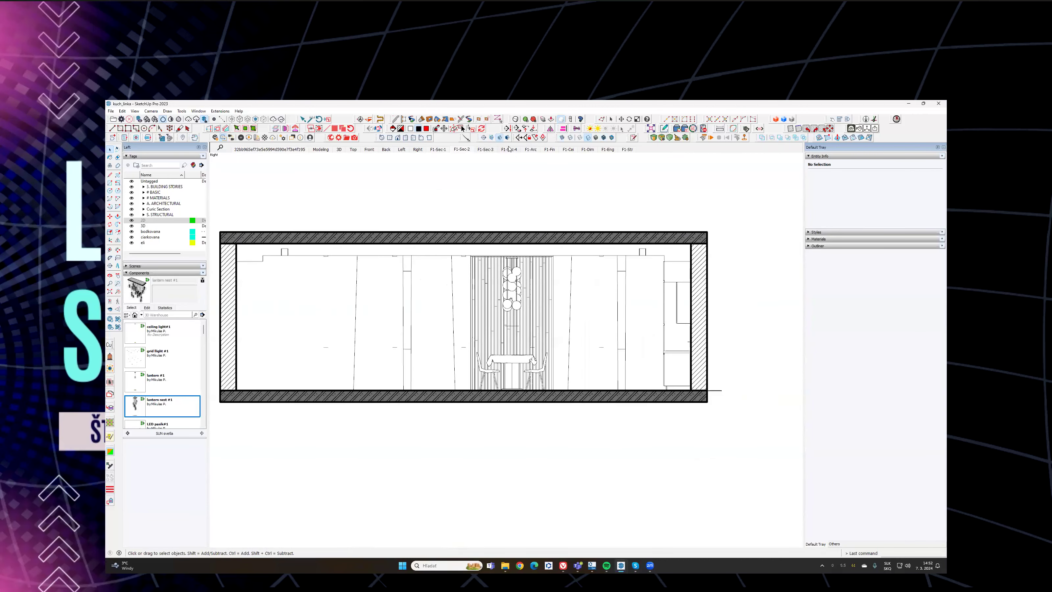
left_click(486, 149)
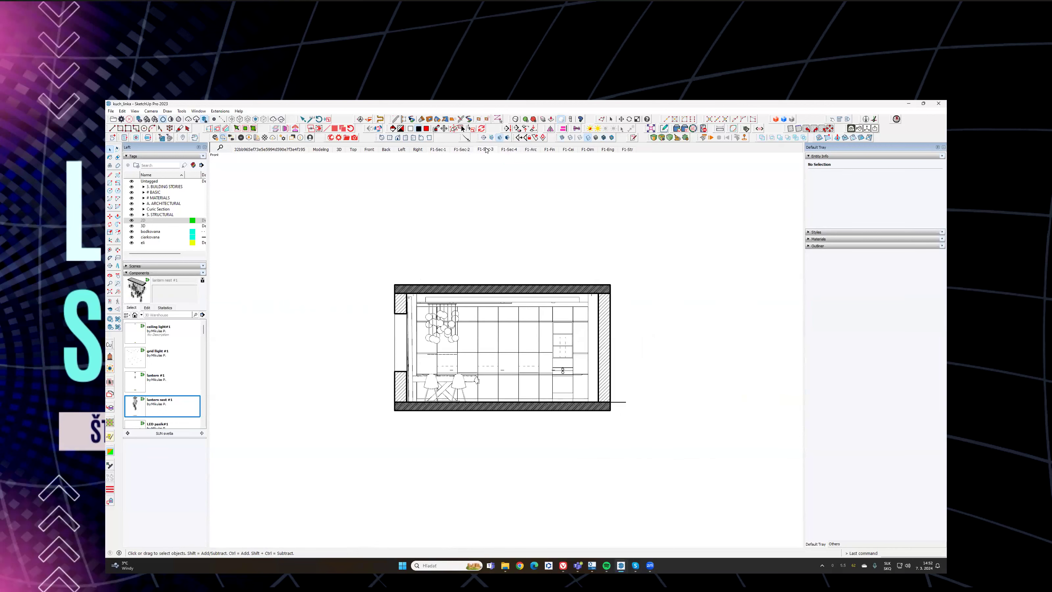
scroll(536, 367, "up", 2)
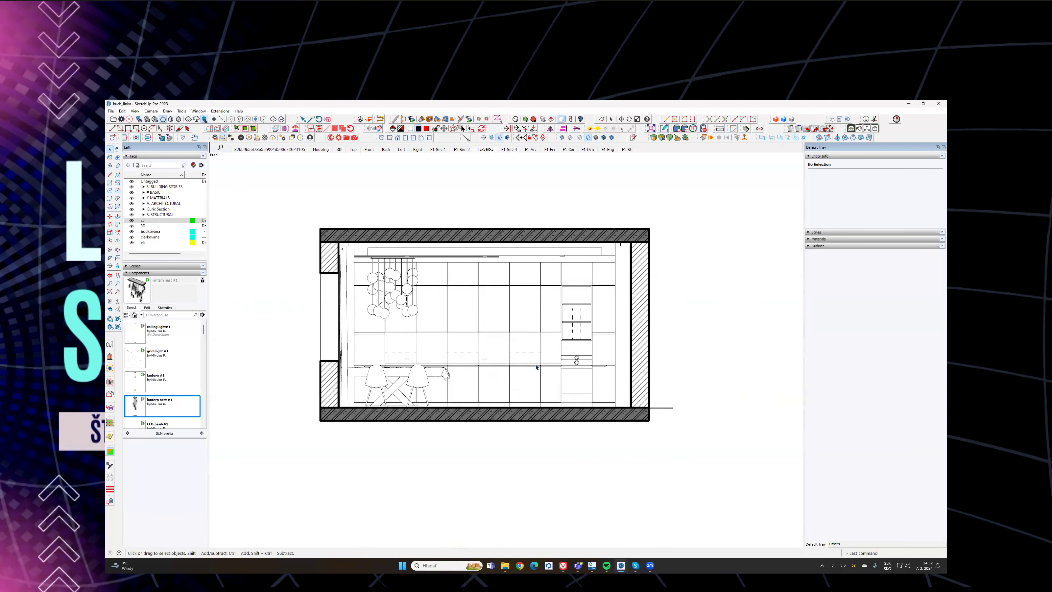
Step: Examine the floor and ceiling plans in the scenes F1-Arc, F1-Fin, F1-Cei, F1-Dim, F1-Eng and F1-Str
left_click(531, 150)
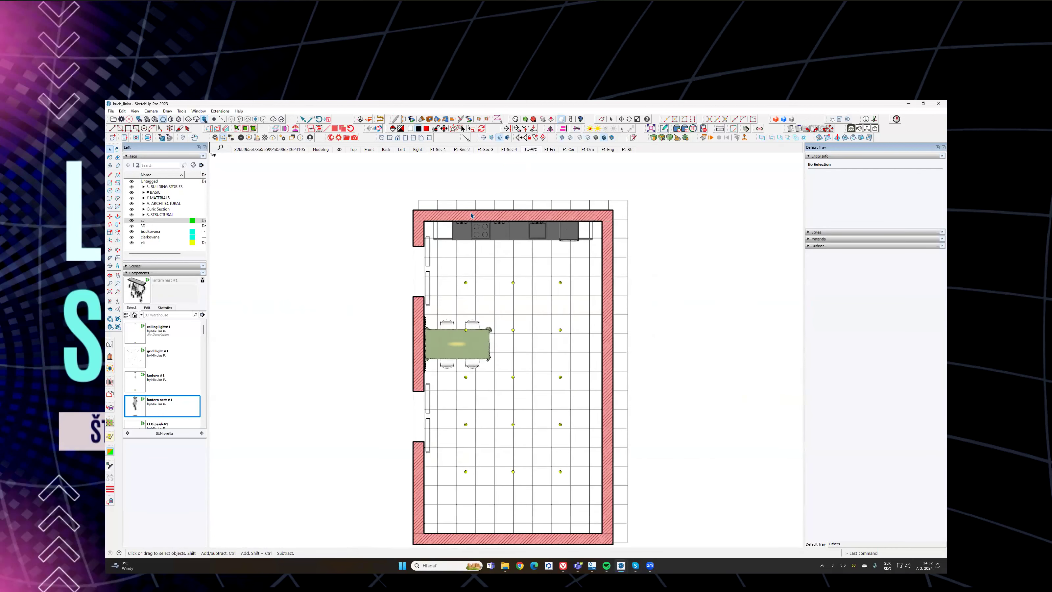
left_click(549, 150)
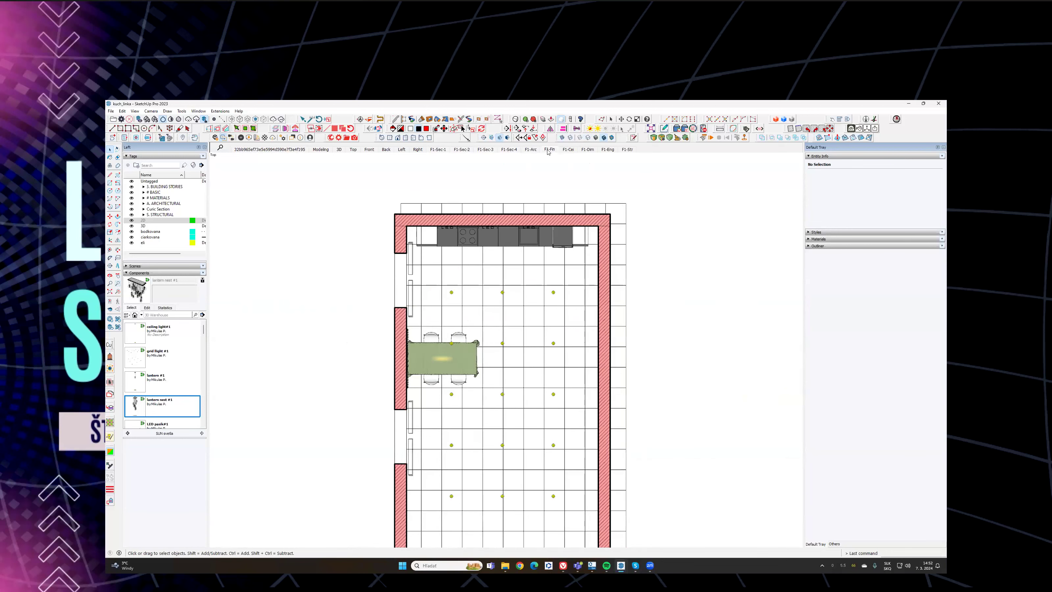
left_click(568, 149)
left_click(586, 149)
left_click(568, 149)
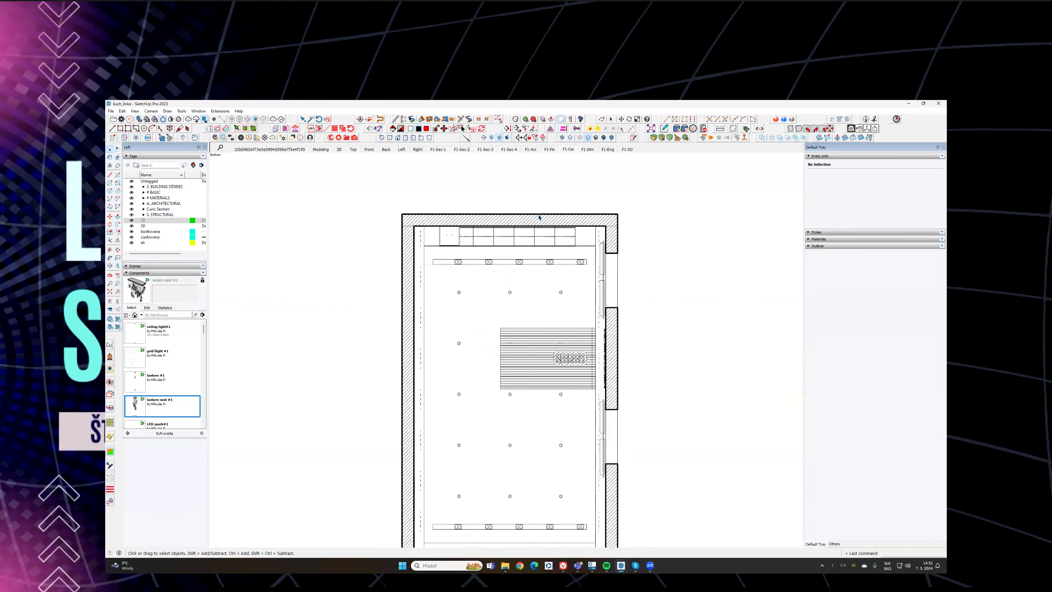
left_click(585, 149)
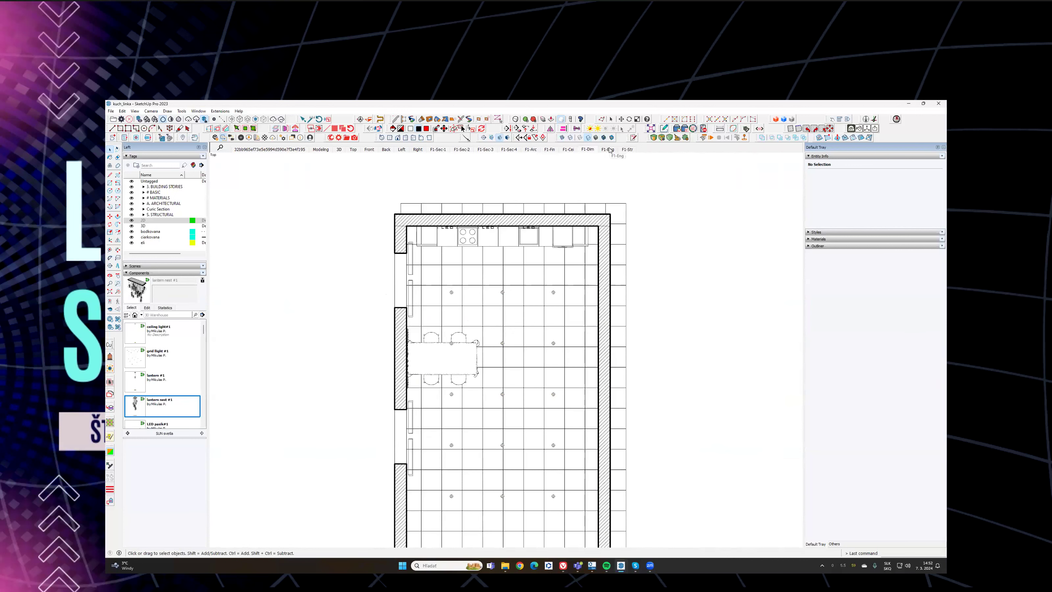
left_click(608, 150)
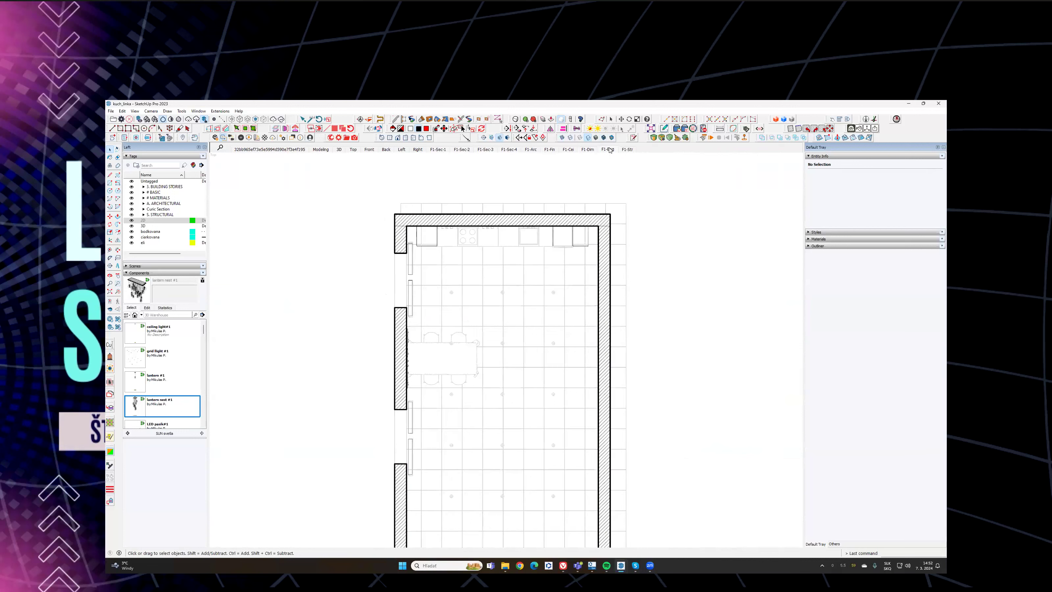
left_click(626, 150)
left_click(607, 150)
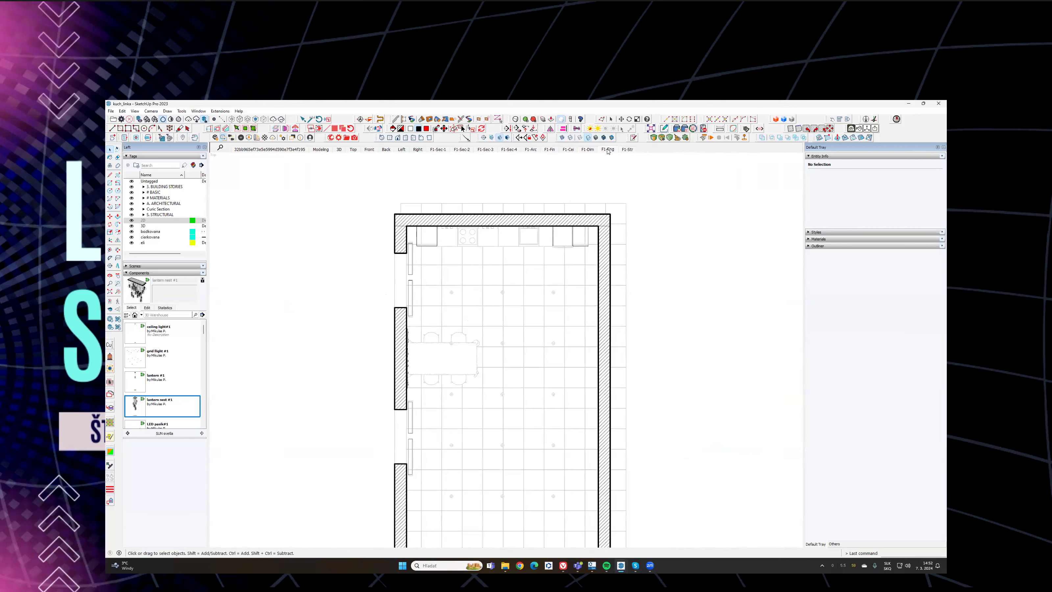